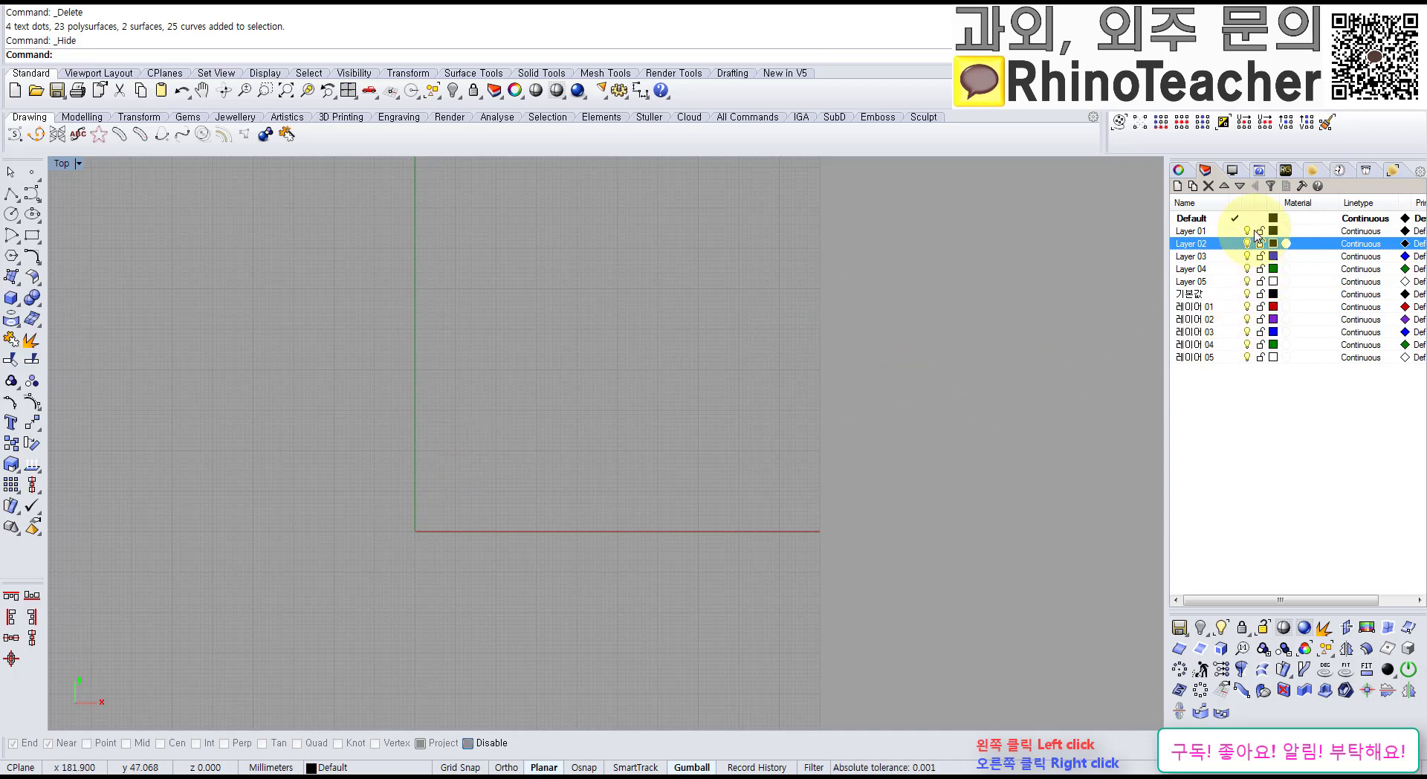
Step: Show all hidden objects and bring the two question posts beside the jewellery models into view
right_click(454, 92)
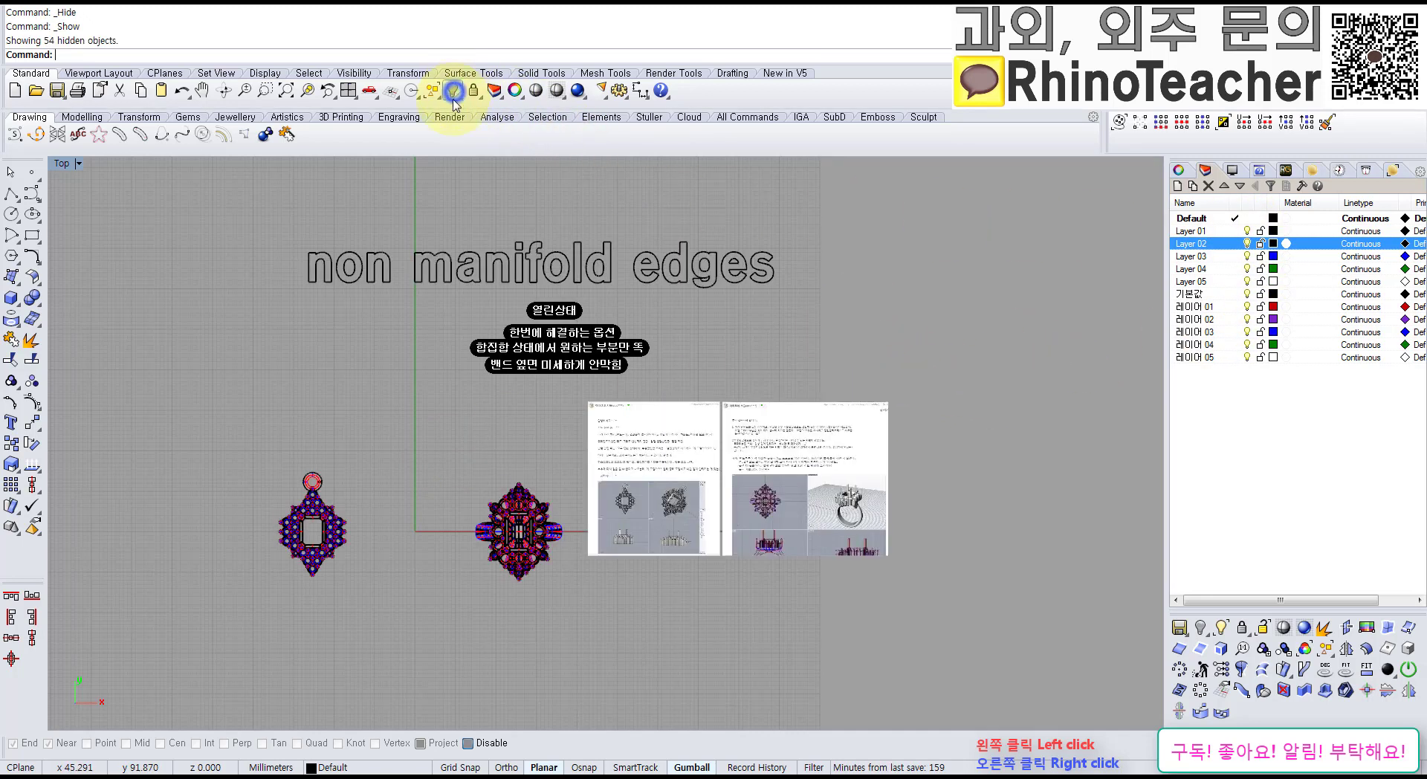
right_drag(755, 268, 712, 336)
scroll(636, 530, up, 8)
scroll(509, 425, up, 5)
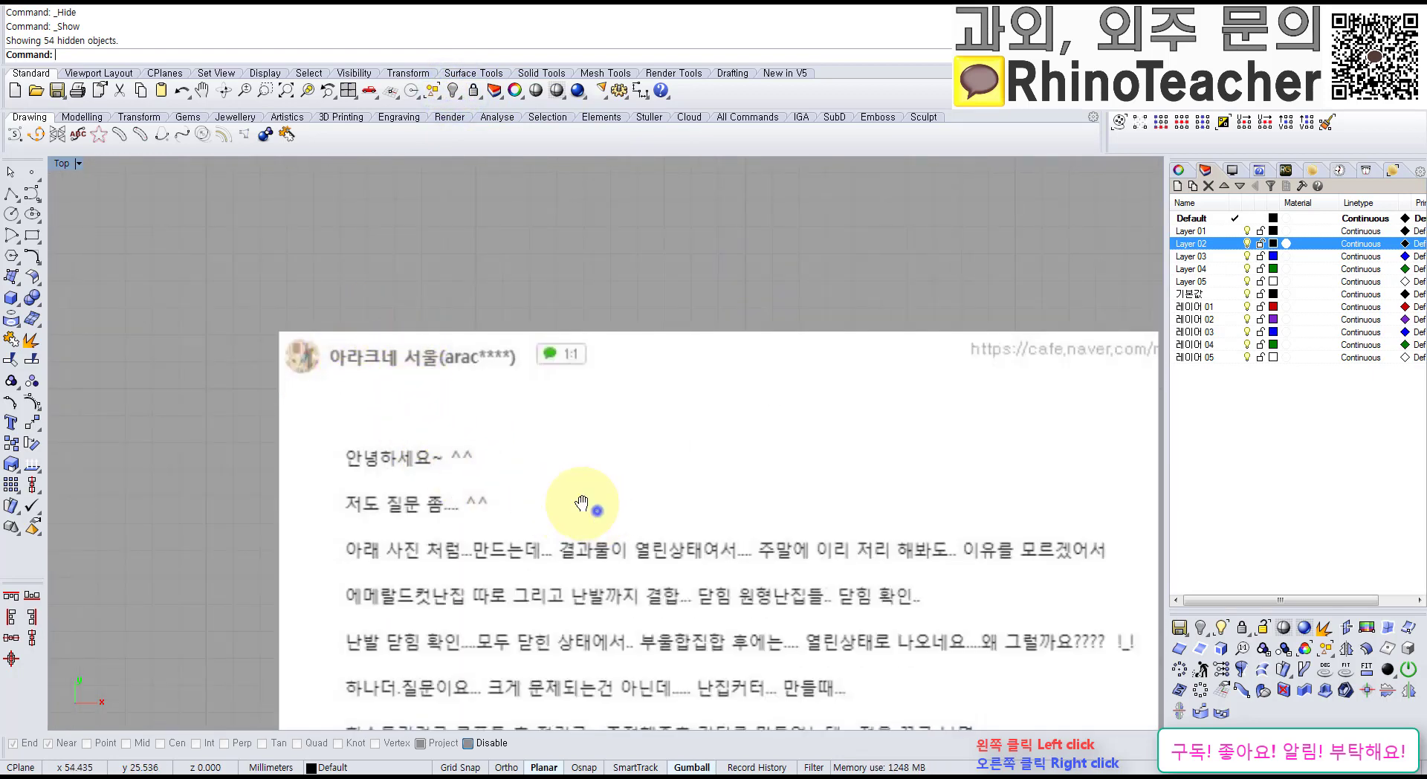
scroll(573, 499, down, 5)
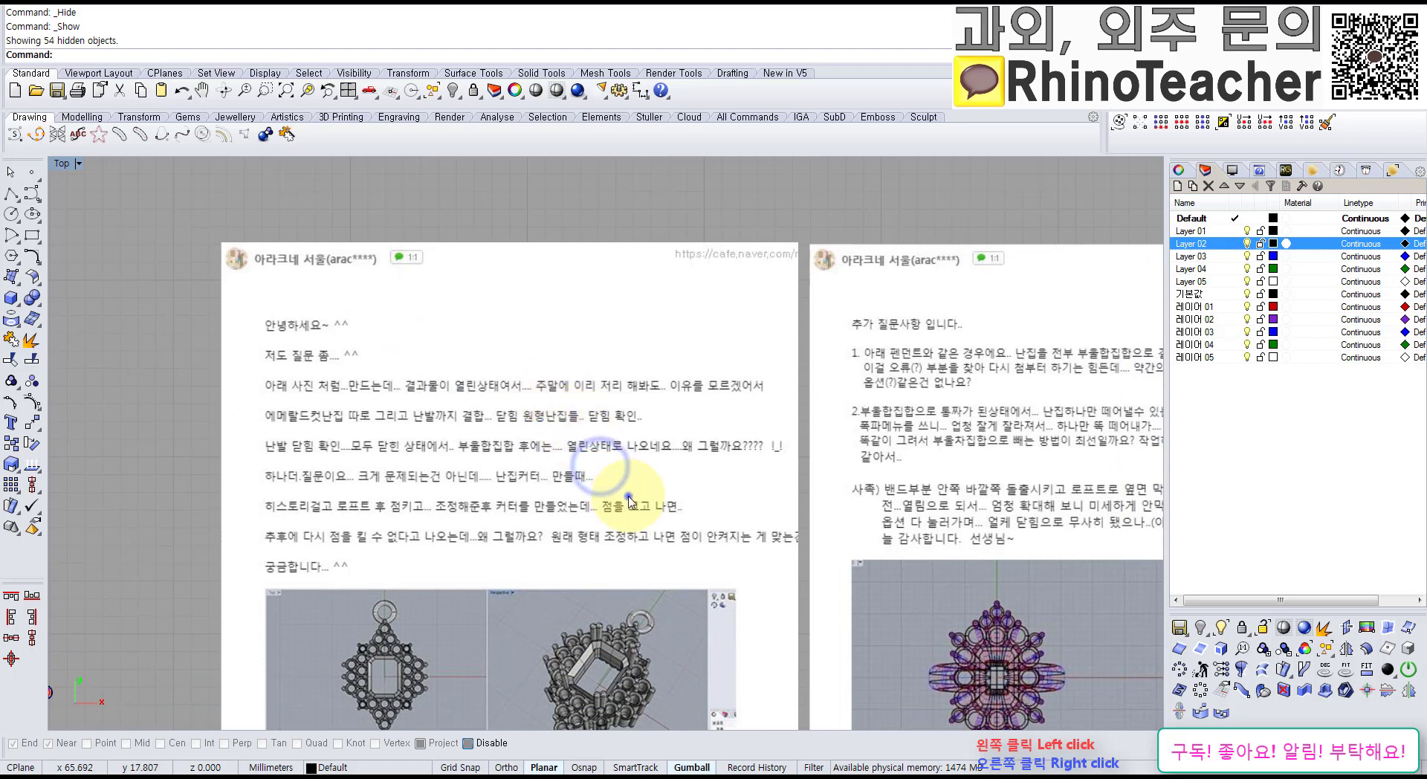
scroll(592, 407, down, 1)
scroll(614, 439, down, 2)
right_drag(614, 438, 560, 476)
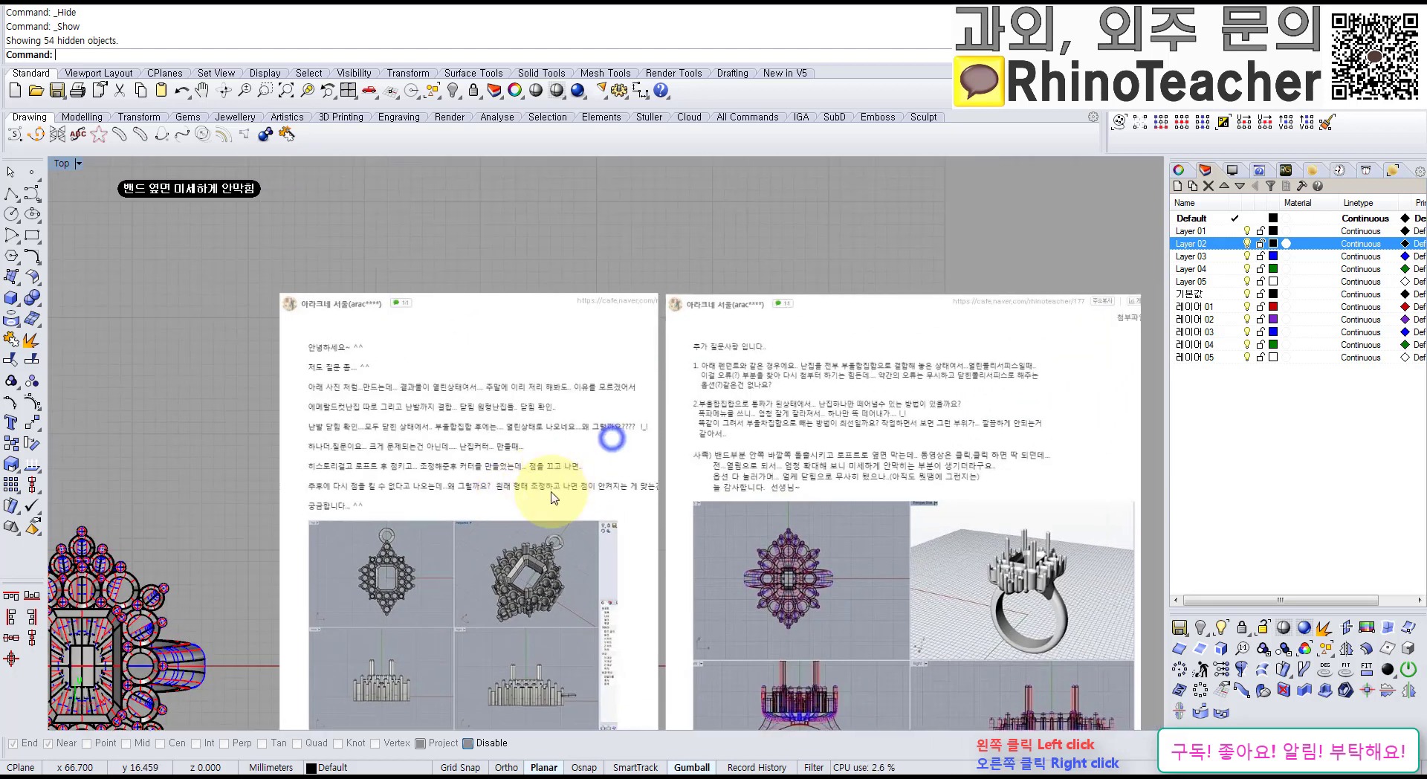
Step: Read the first question post about open results after a Boolean union and control points on the setting cutter
scroll(438, 474, up, 2)
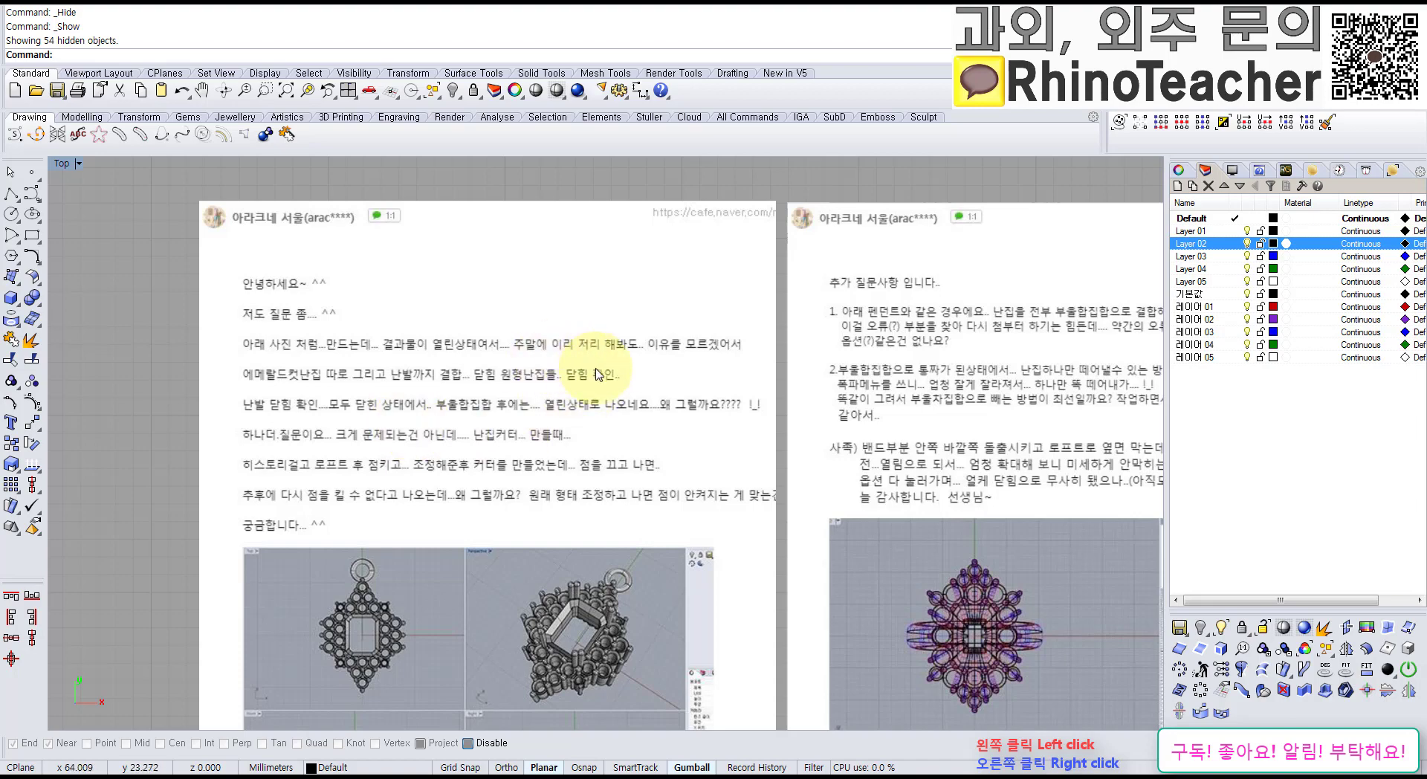
right_drag(628, 417, 509, 417)
scroll(510, 415, down, 8)
right_drag(625, 397, 576, 370)
scroll(403, 384, up, 6)
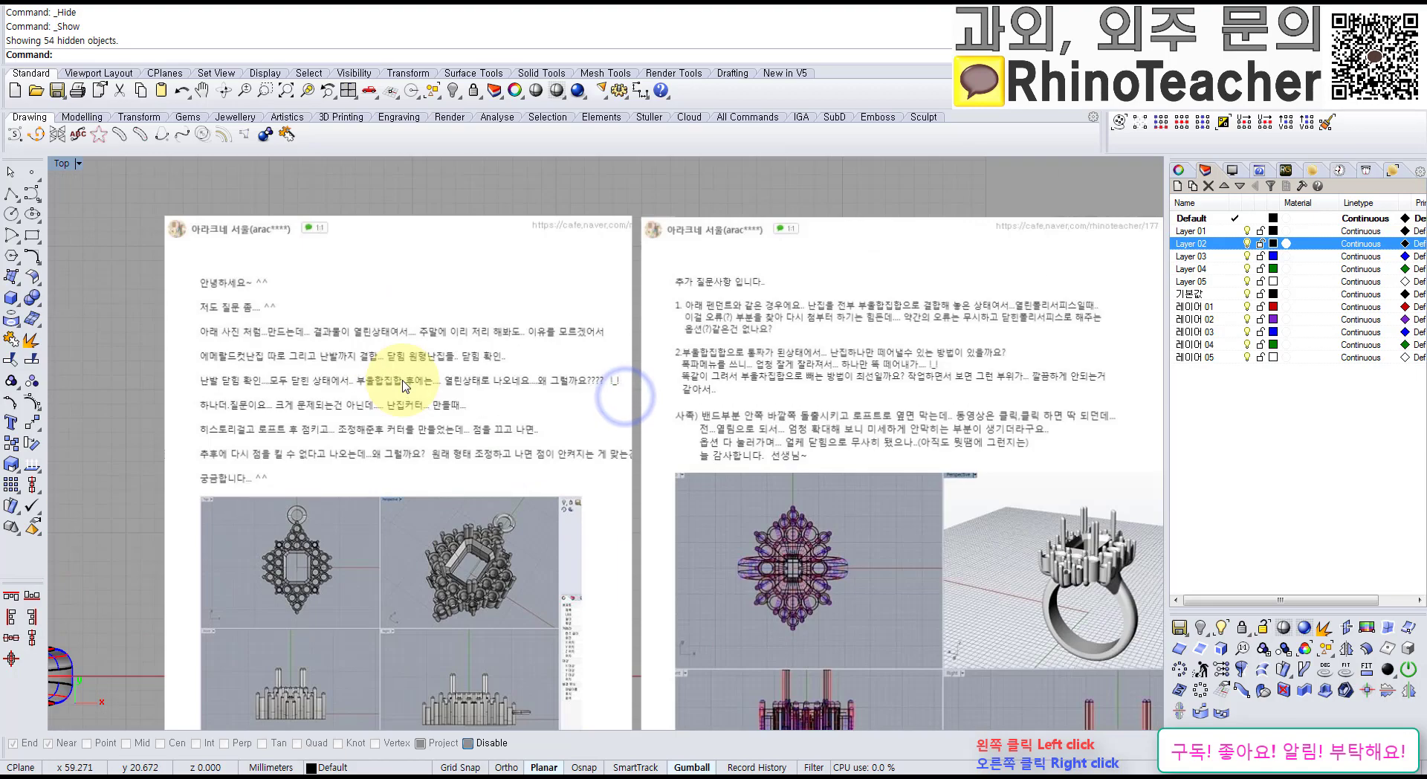
scroll(404, 384, down, 2)
right_drag(464, 411, 418, 443)
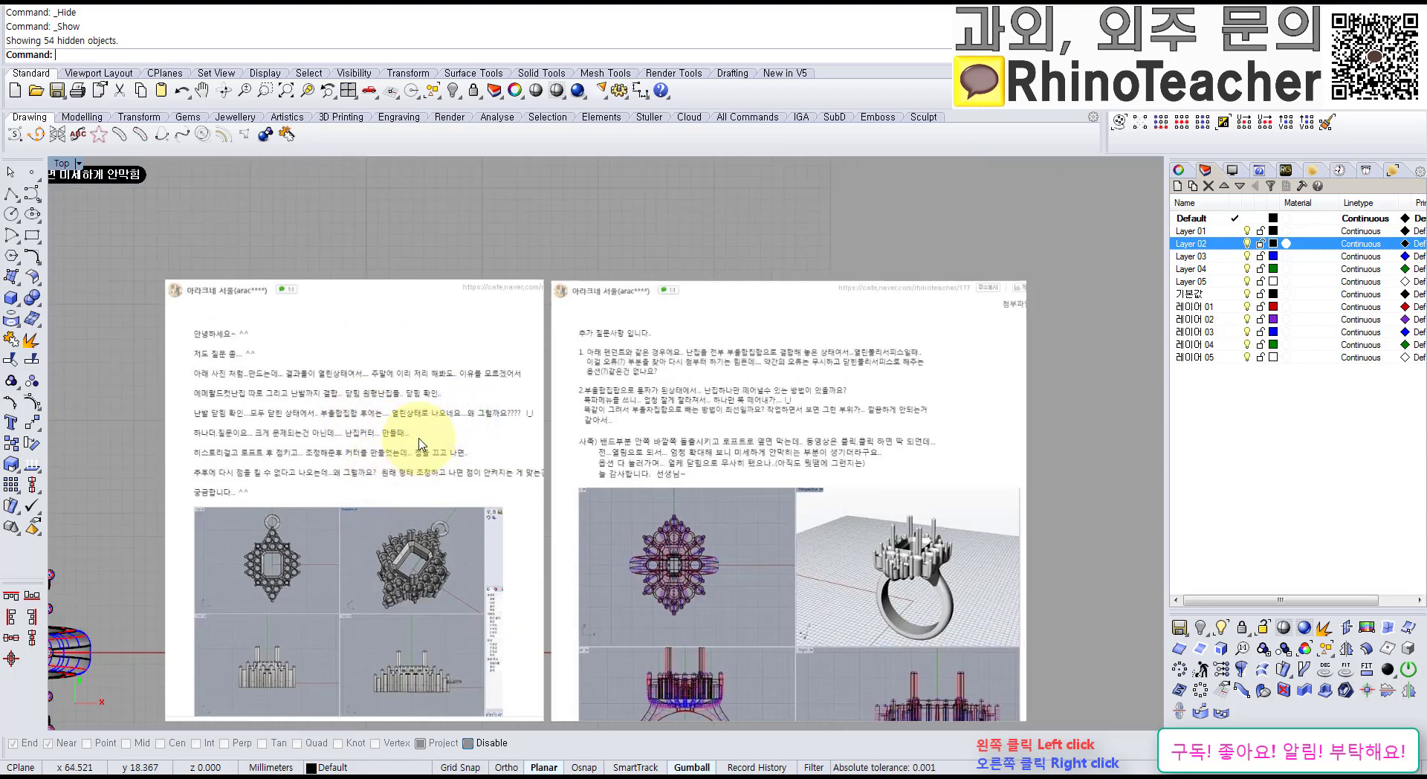
scroll(419, 441, up, 3)
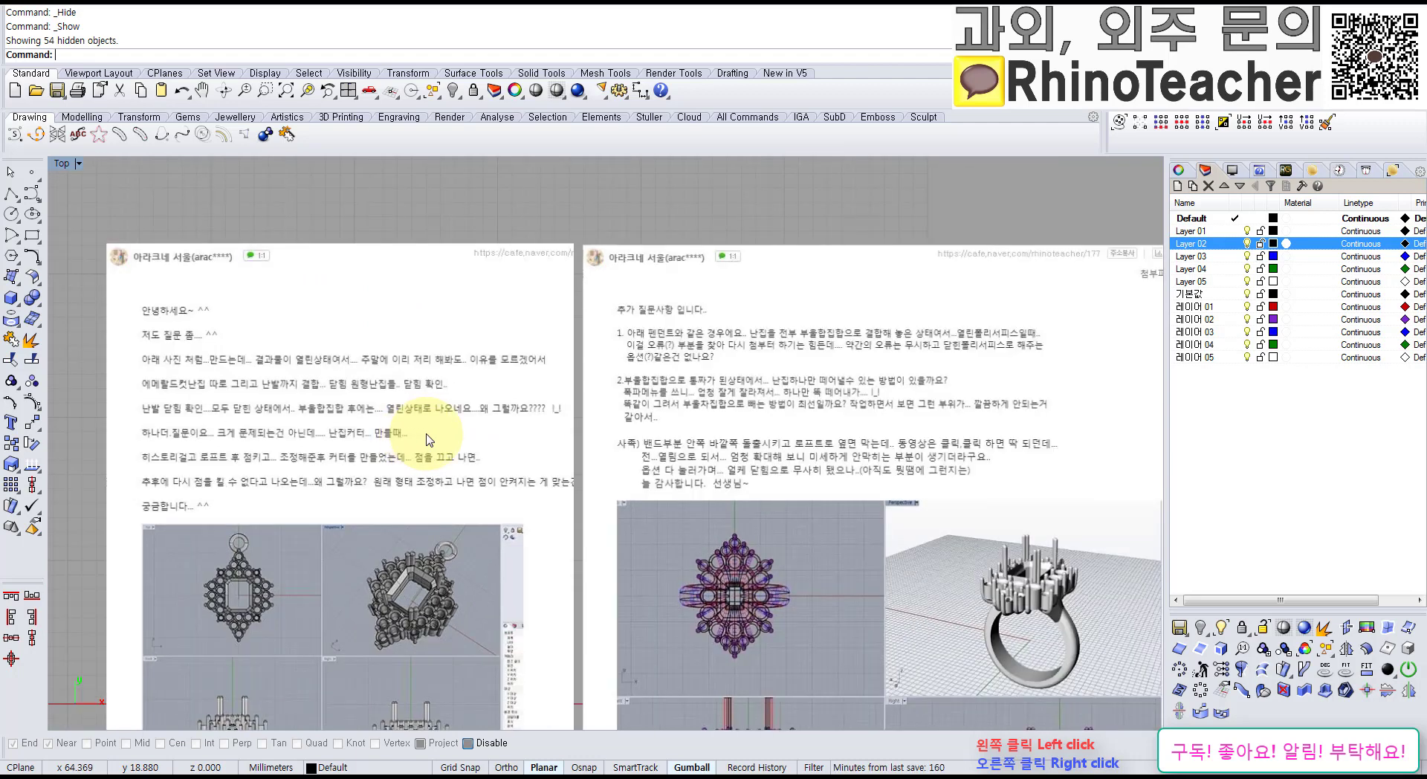
right_drag(581, 485, 530, 483)
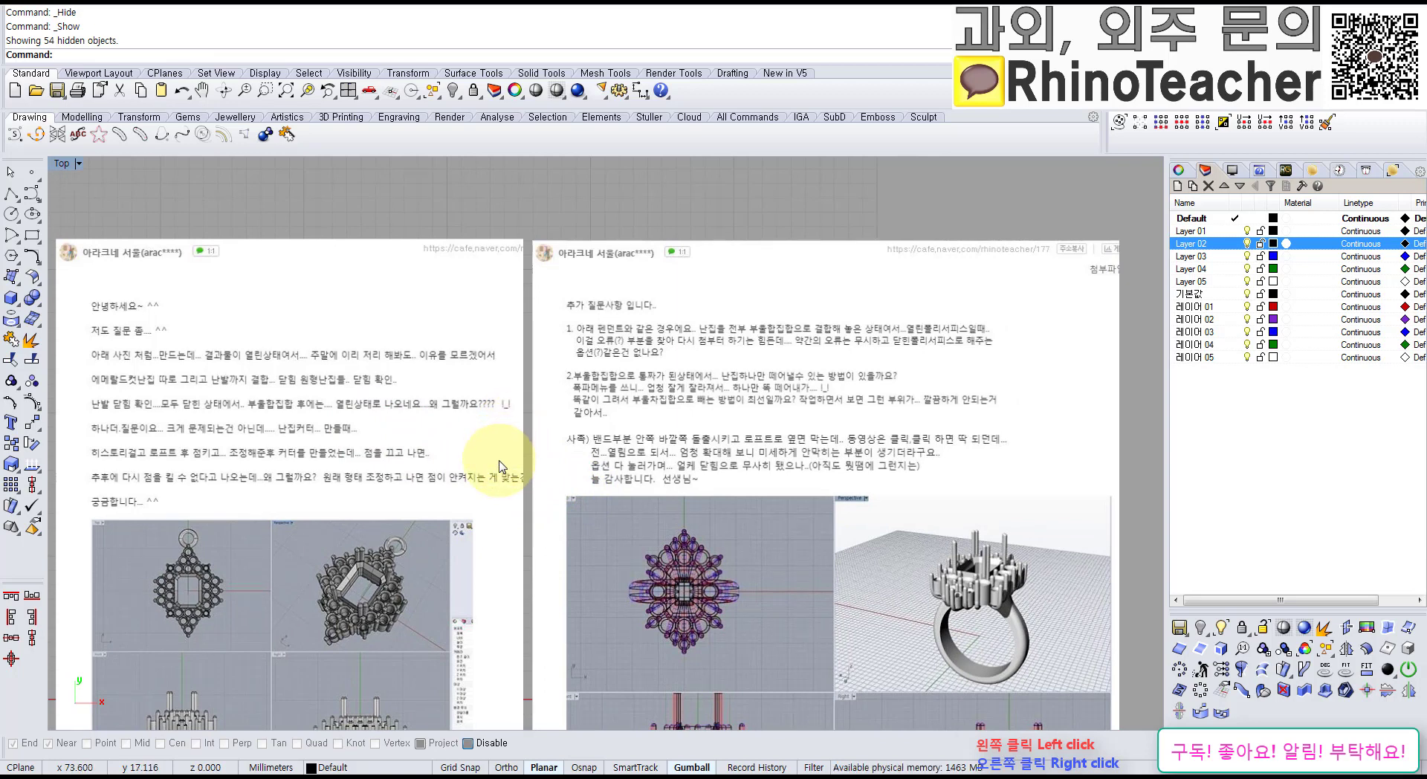
right_drag(511, 439, 541, 478)
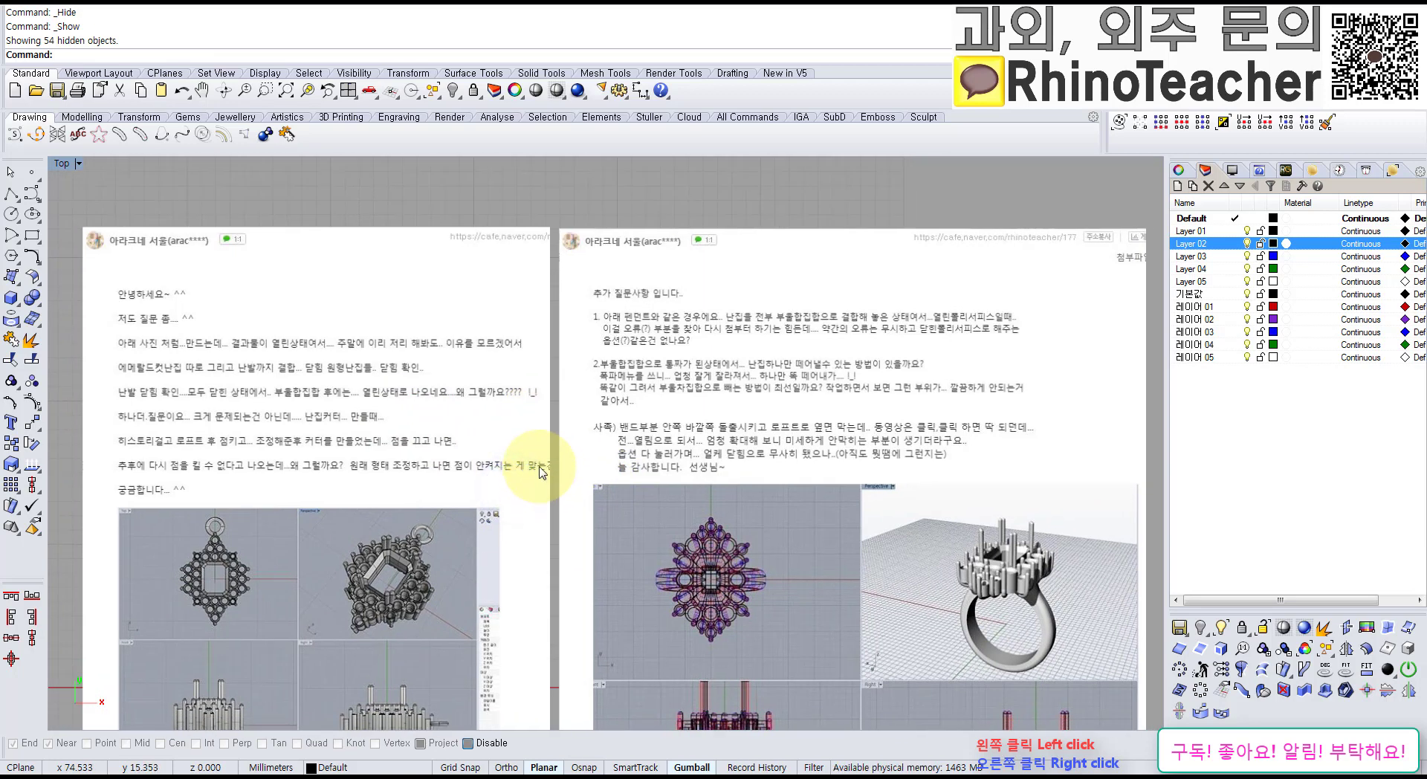
scroll(532, 416, down, 3)
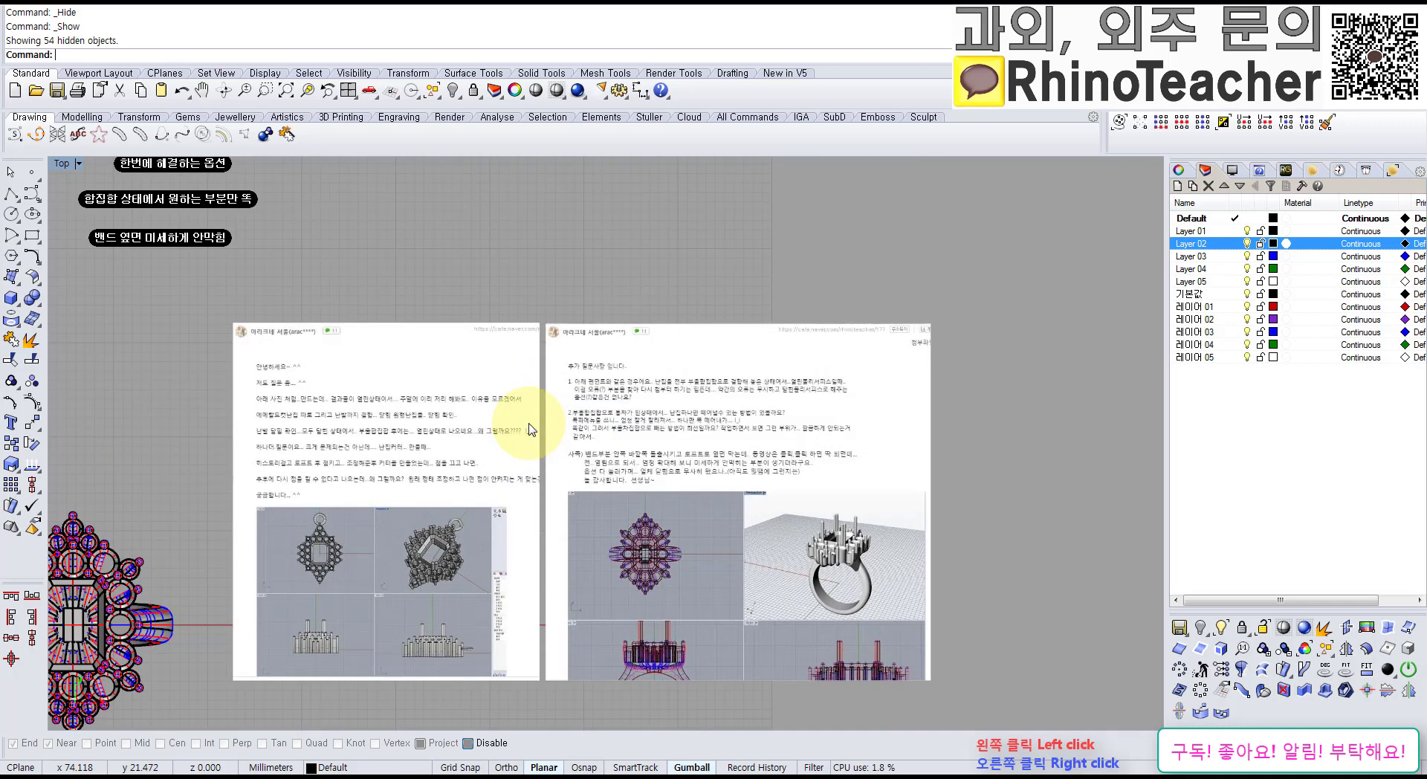
scroll(453, 414, up, 2)
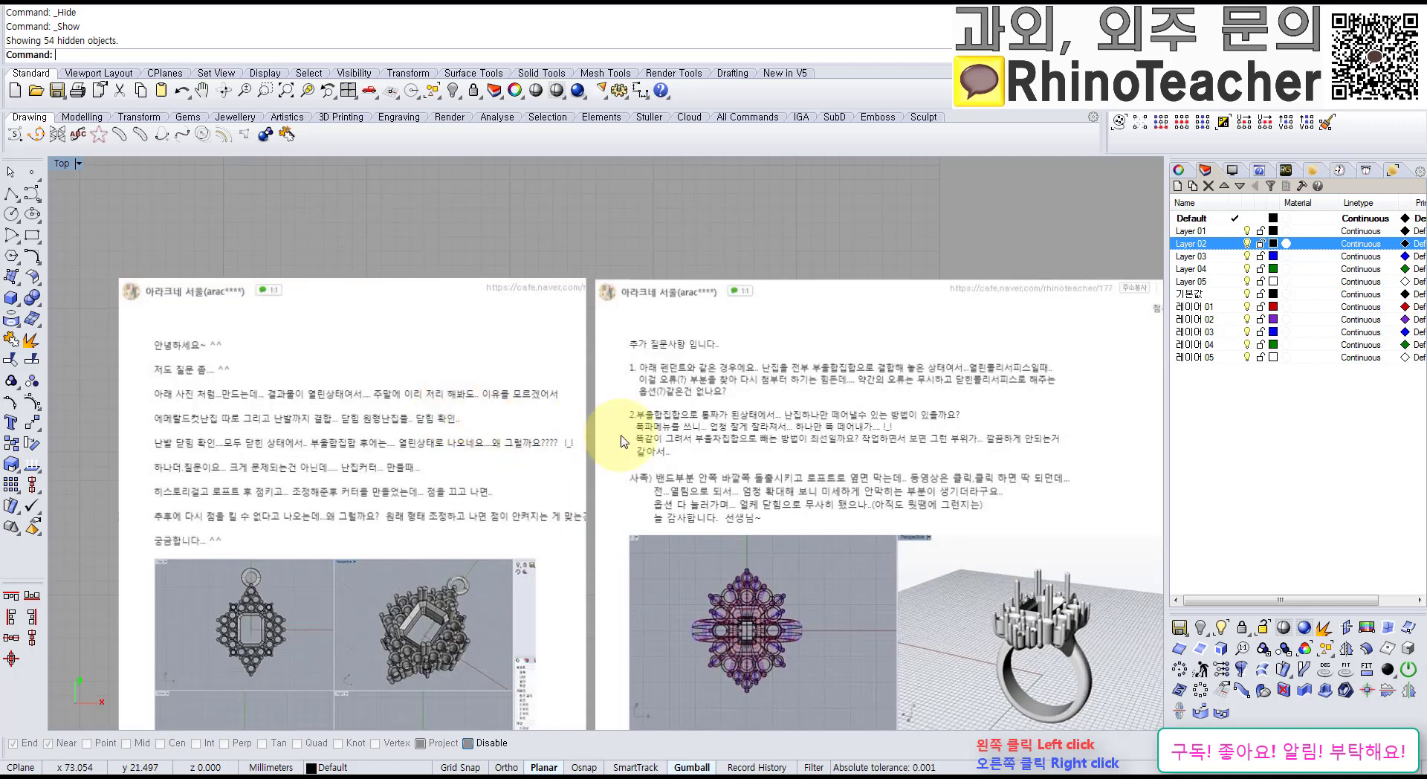
mouse_move(573, 439)
right_down()
mouse_move(560, 436)
mouse_move(587, 454)
right_up()
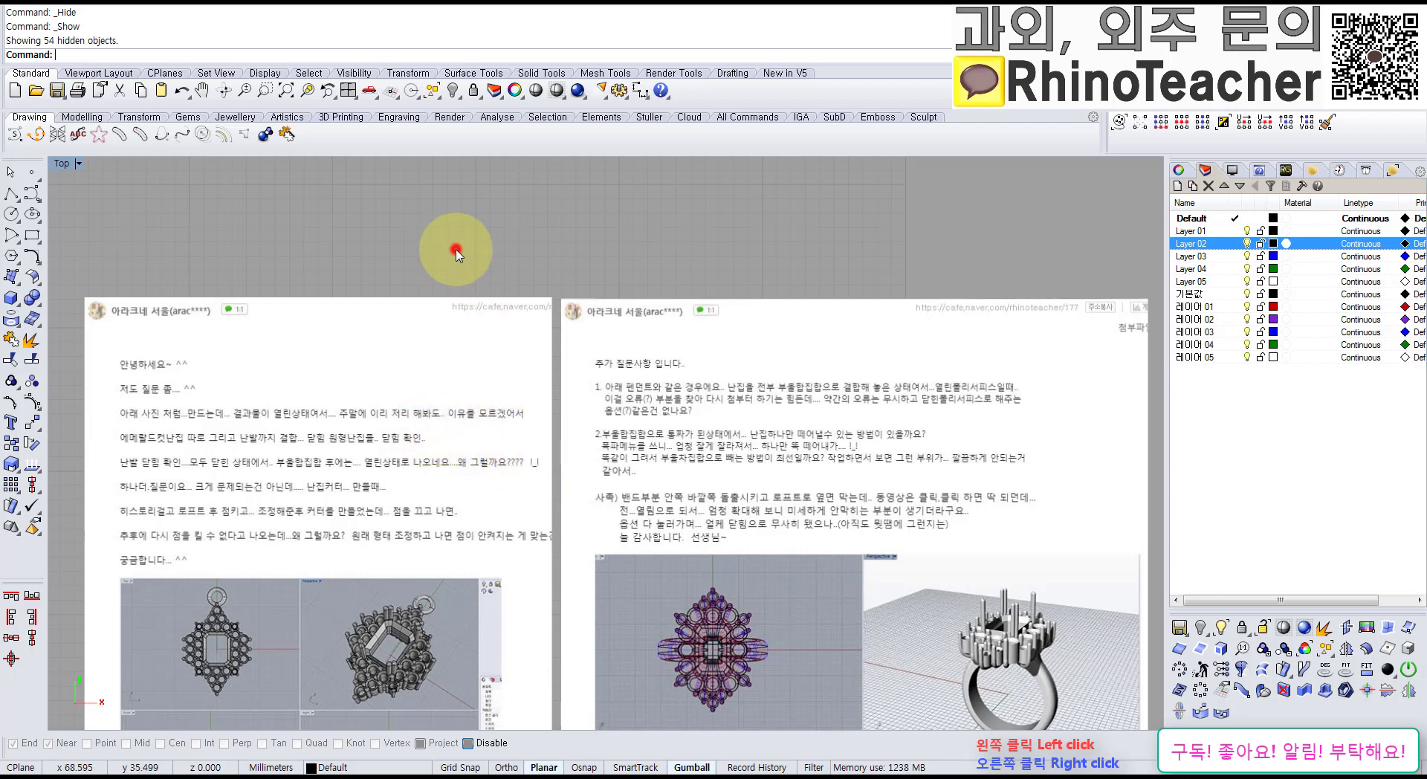
right_drag(240, 544, 299, 474)
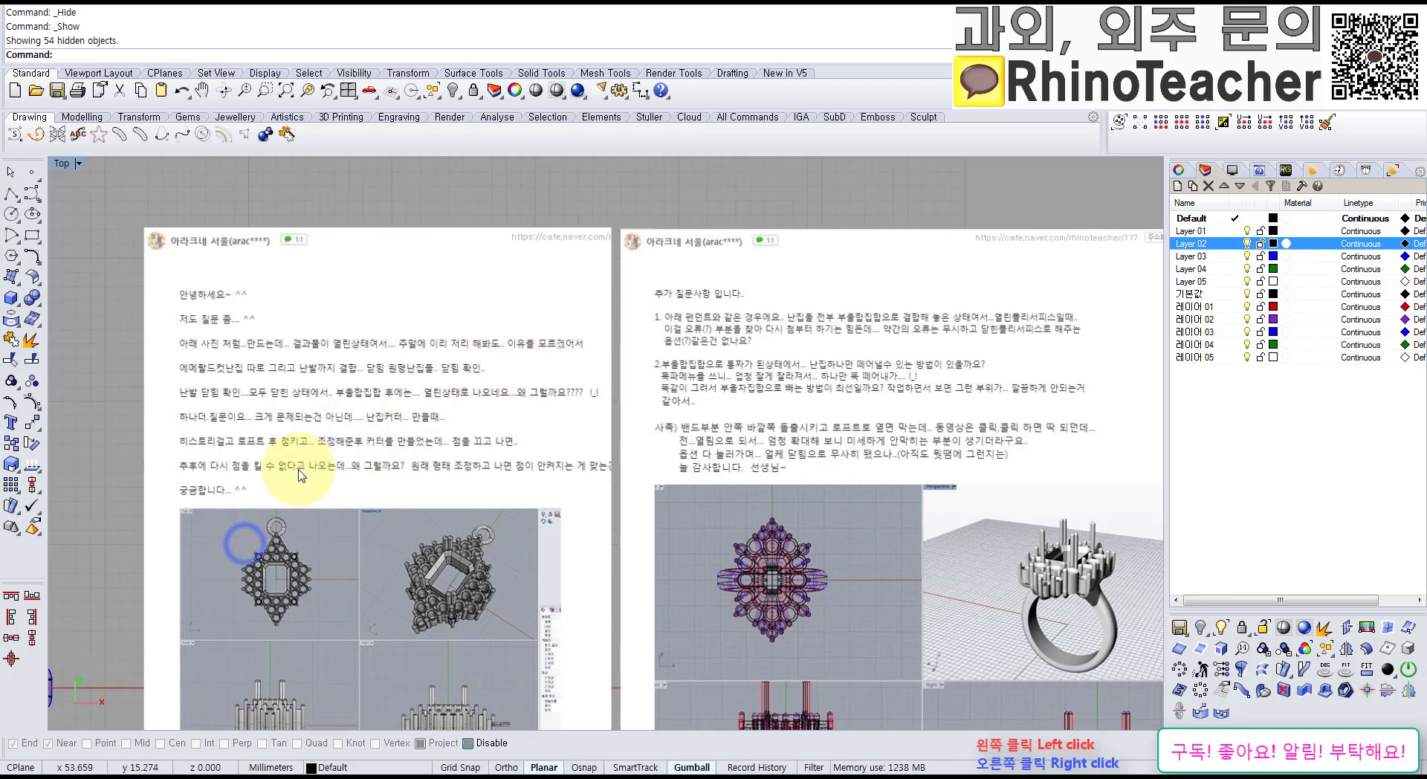
scroll(299, 474, up, 3)
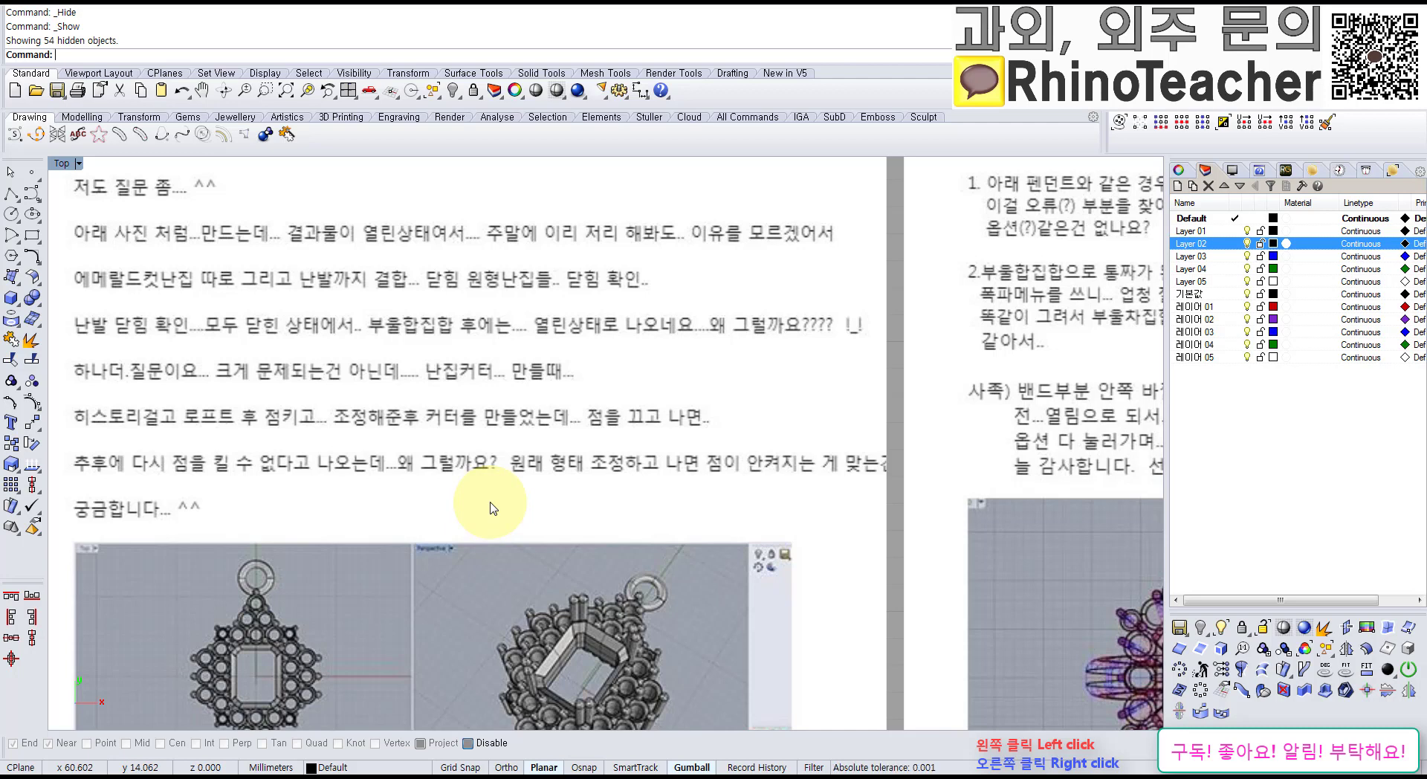
scroll(628, 410, down, 3)
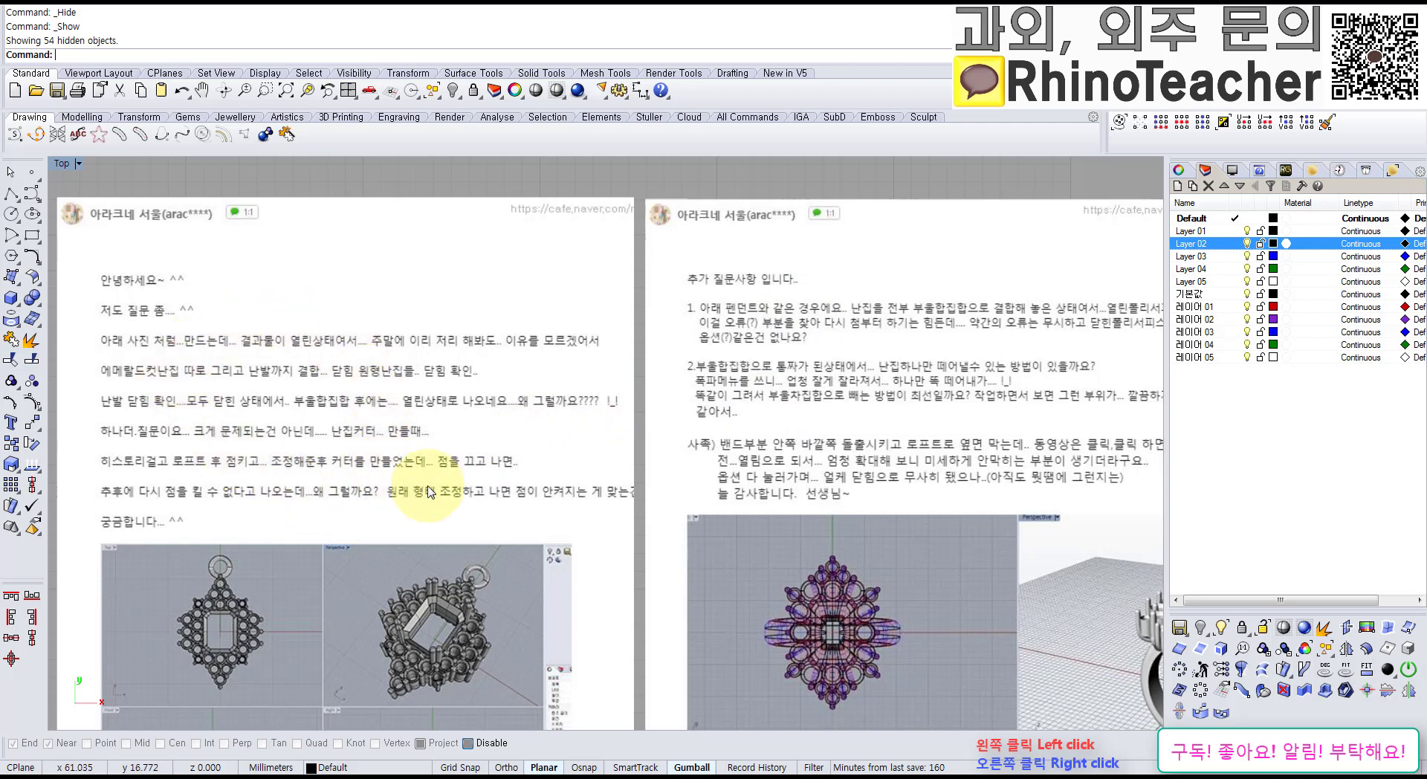
Step: Read the second post's follow-up questions on closing open polysurfaces, detaching a single setting and capping the ring band's sides
right_drag(875, 385, 559, 425)
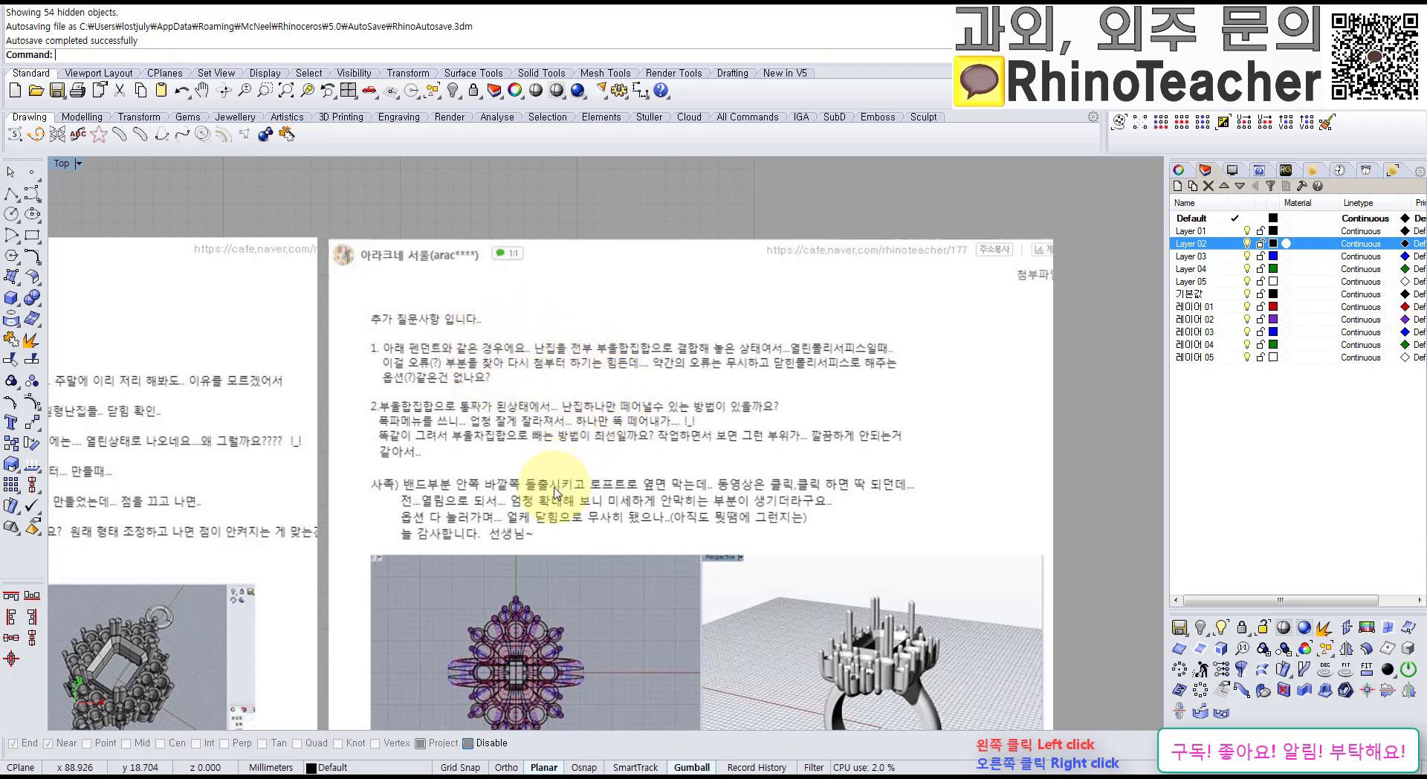
right_drag(559, 491, 582, 405)
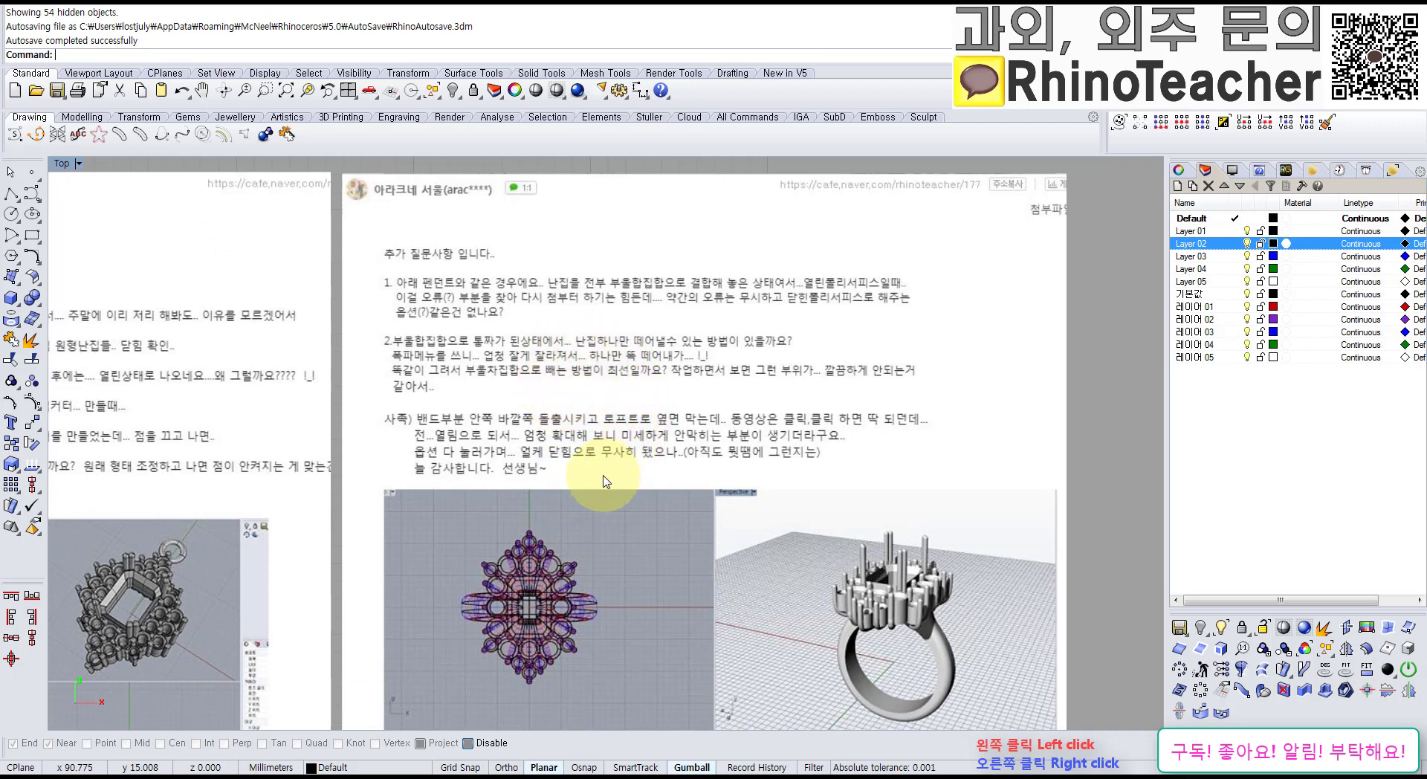
right_drag(603, 481, 628, 422)
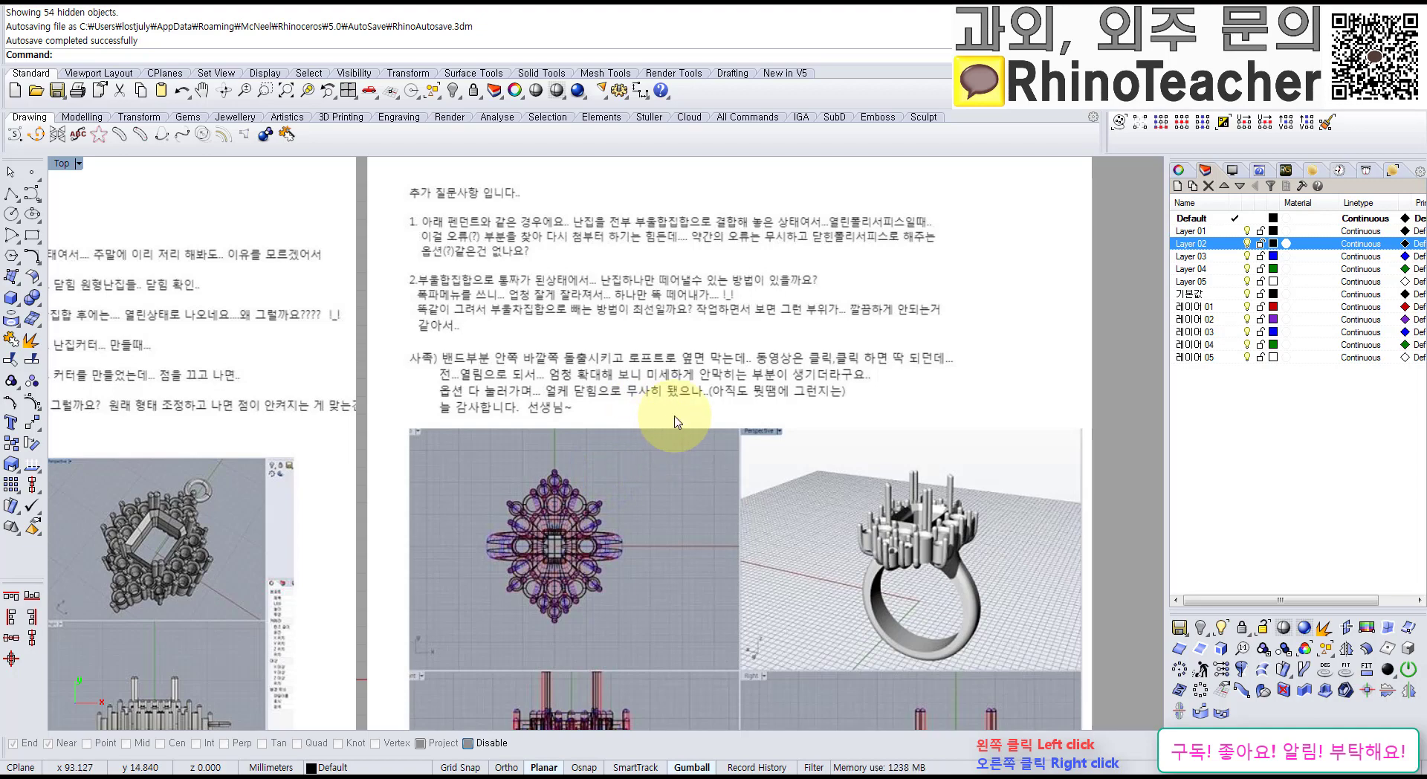
right_drag(618, 398, 626, 451)
scroll(625, 451, down, 2)
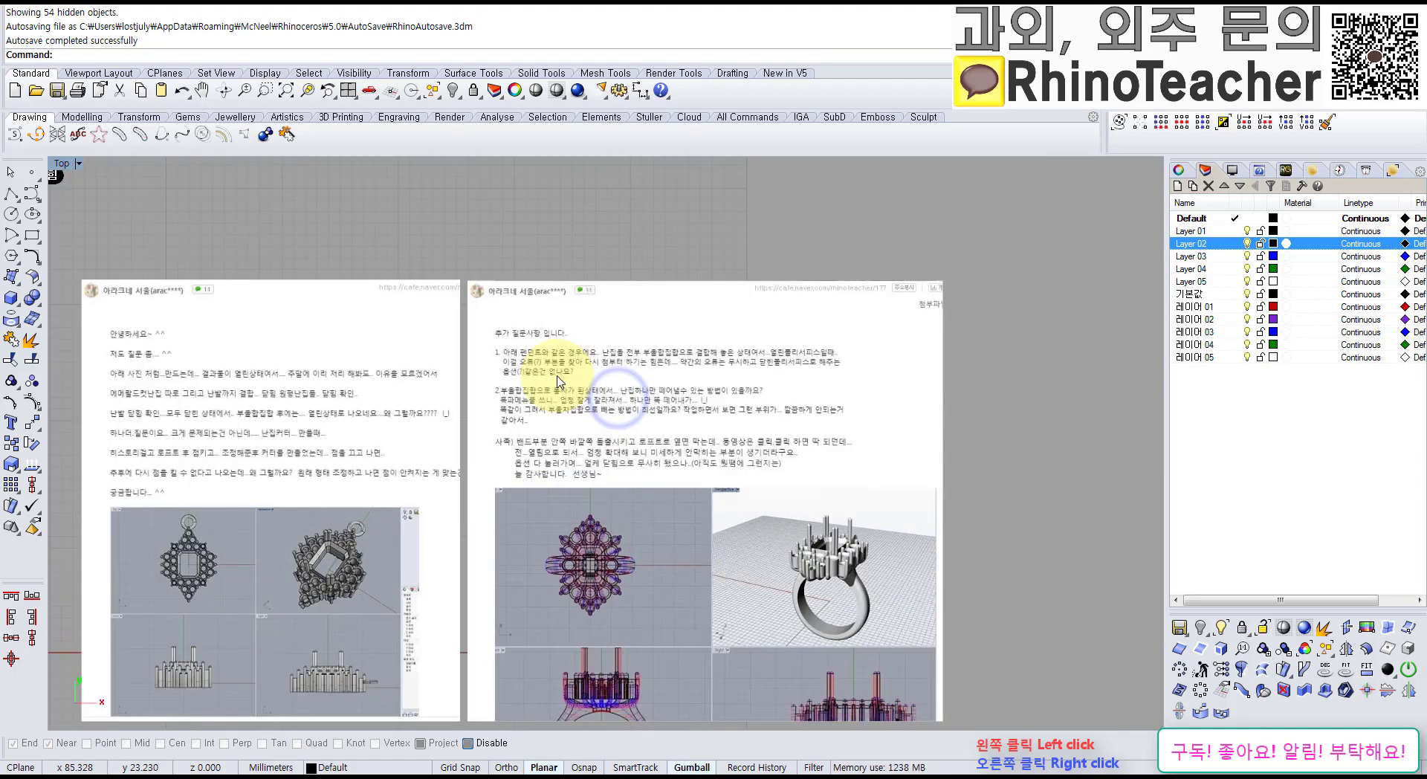
scroll(548, 365, up, 2)
scroll(470, 399, down, 4)
right_drag(455, 451, 729, 428)
right_drag(839, 416, 550, 412)
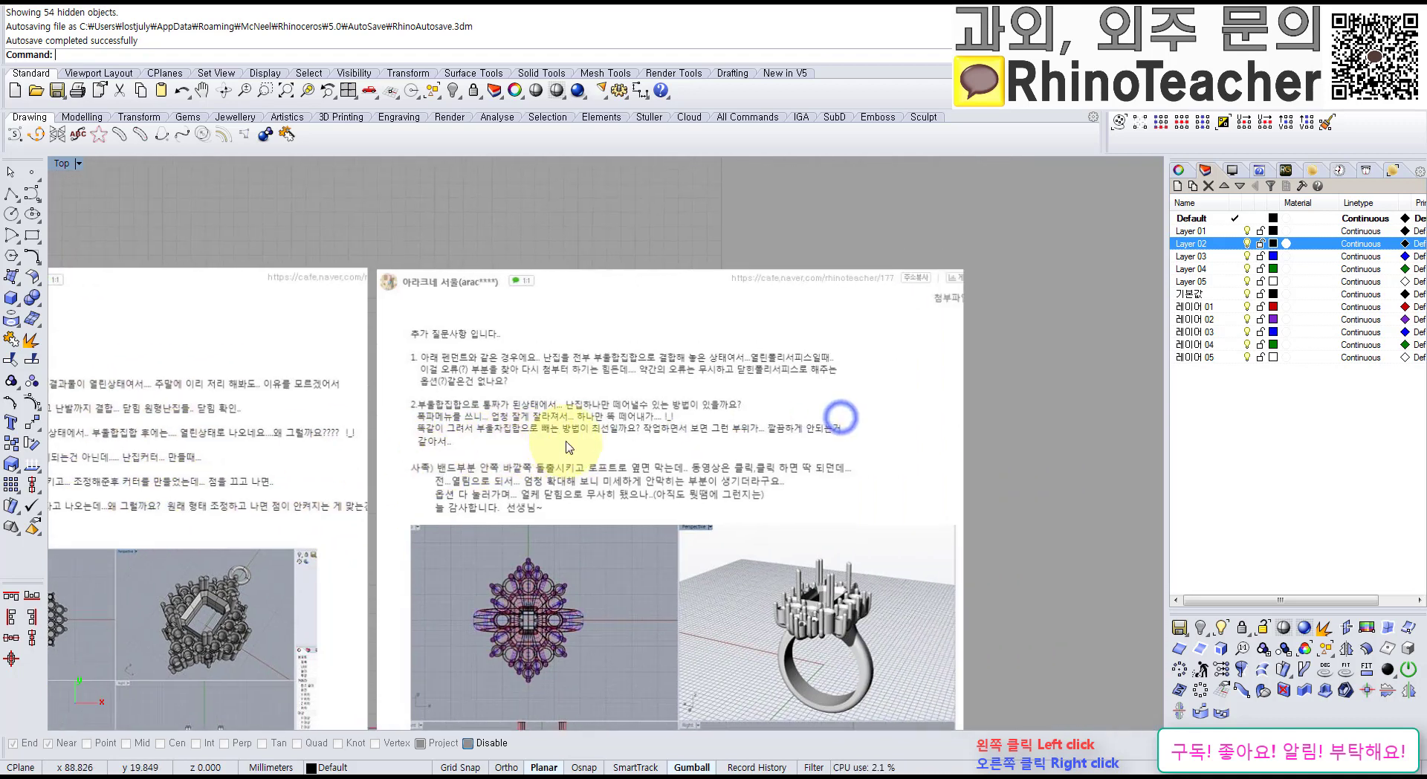
scroll(632, 401, up, 3)
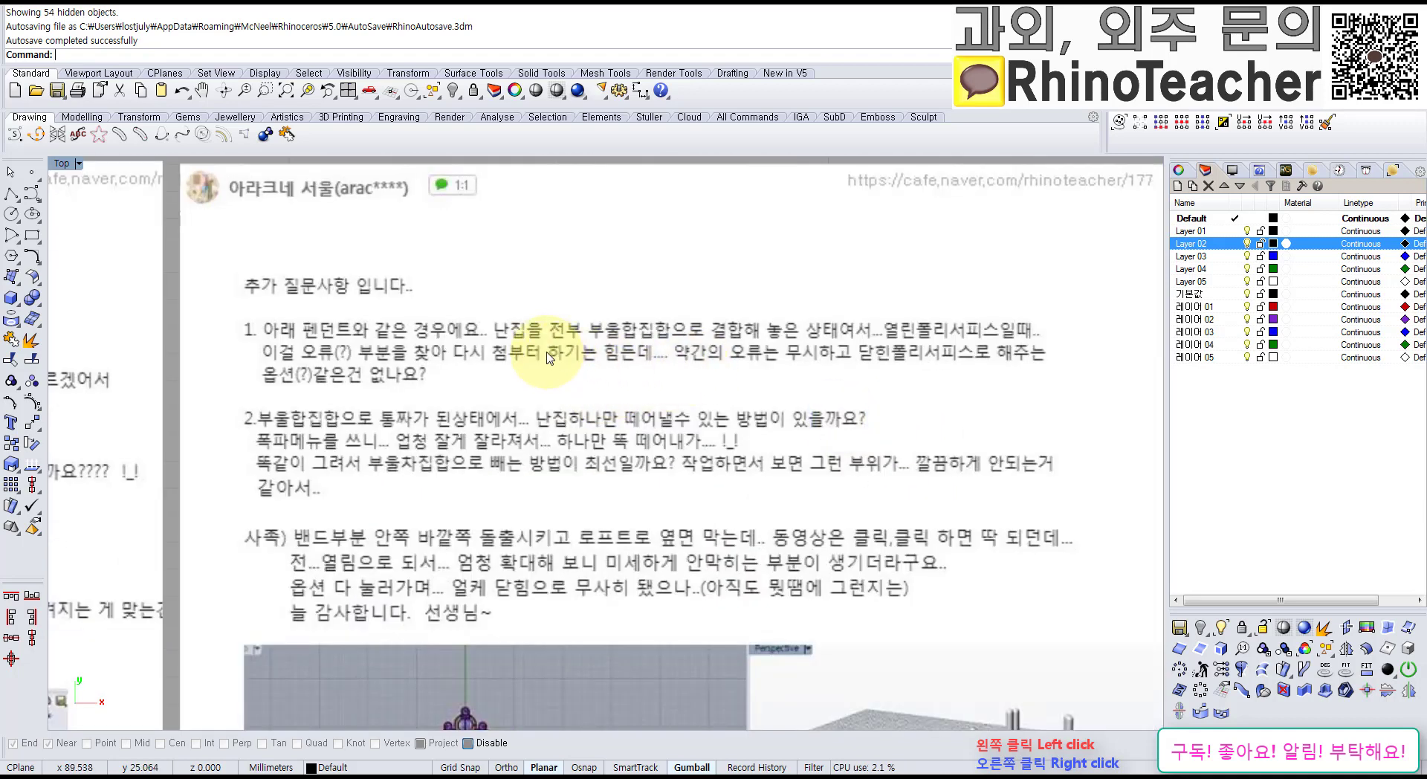
right_drag(628, 422, 589, 369)
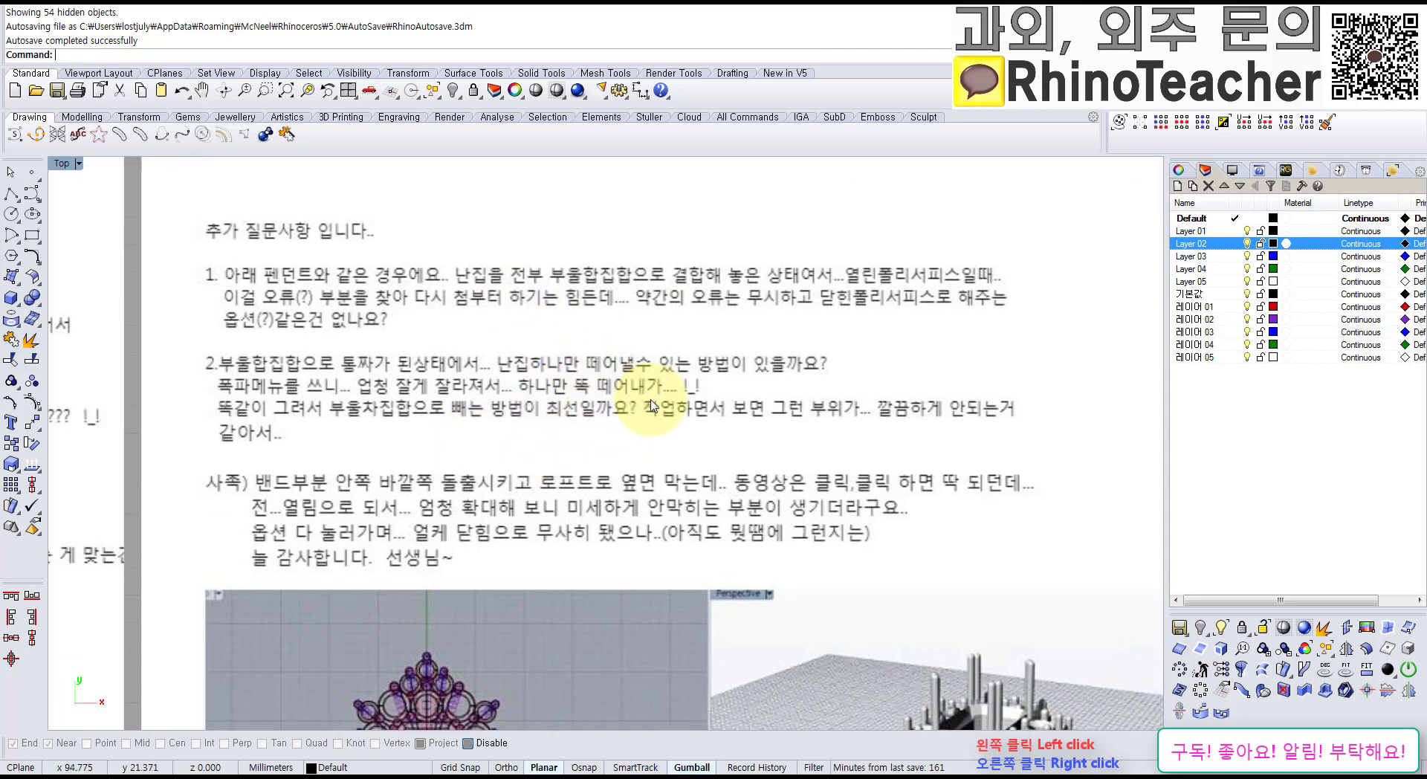
right_drag(638, 508, 646, 372)
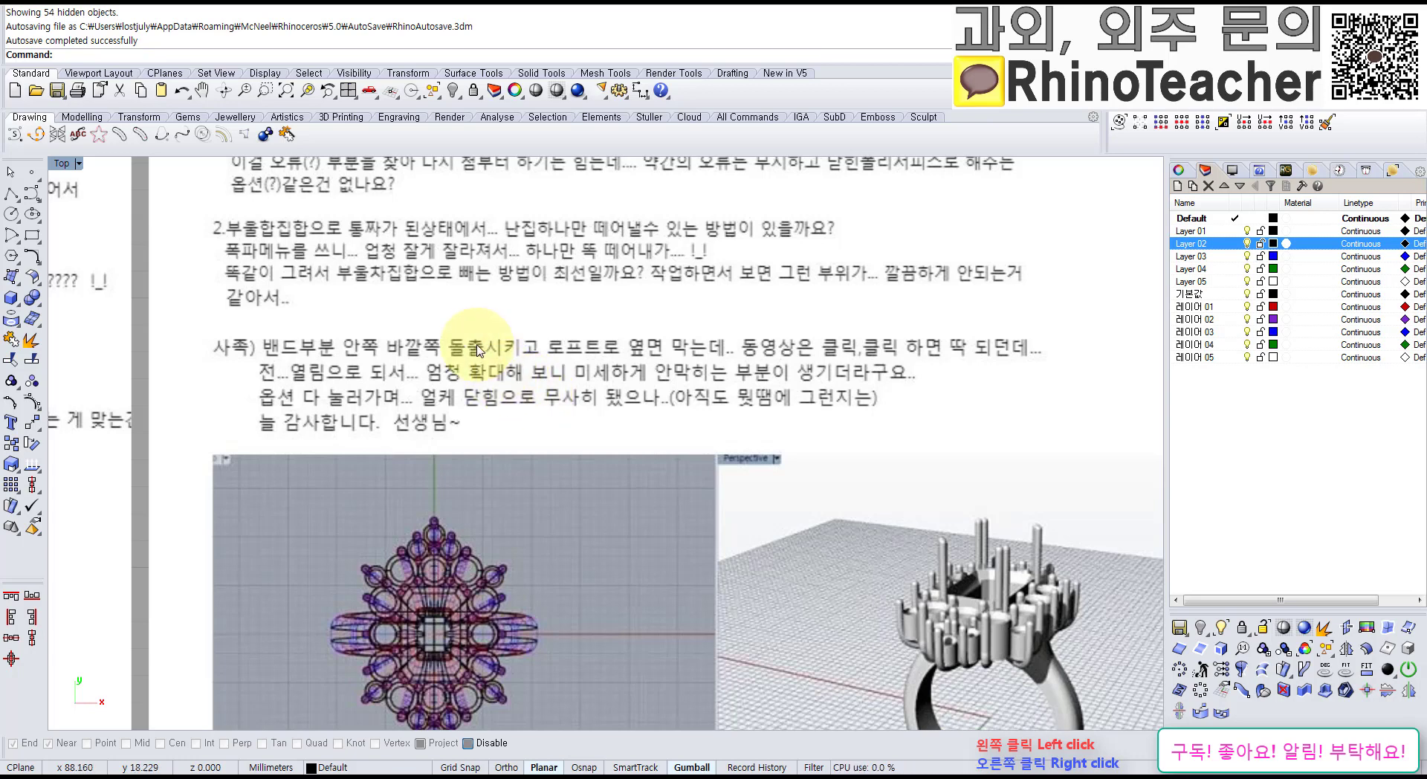
Step: Review the summary text dots under the "non manifold edges" title and compare them with the second question post
right_drag(487, 349, 752, 408)
scroll(752, 408, down, 15)
scroll(429, 268, up, 6)
right_drag(435, 280, 461, 352)
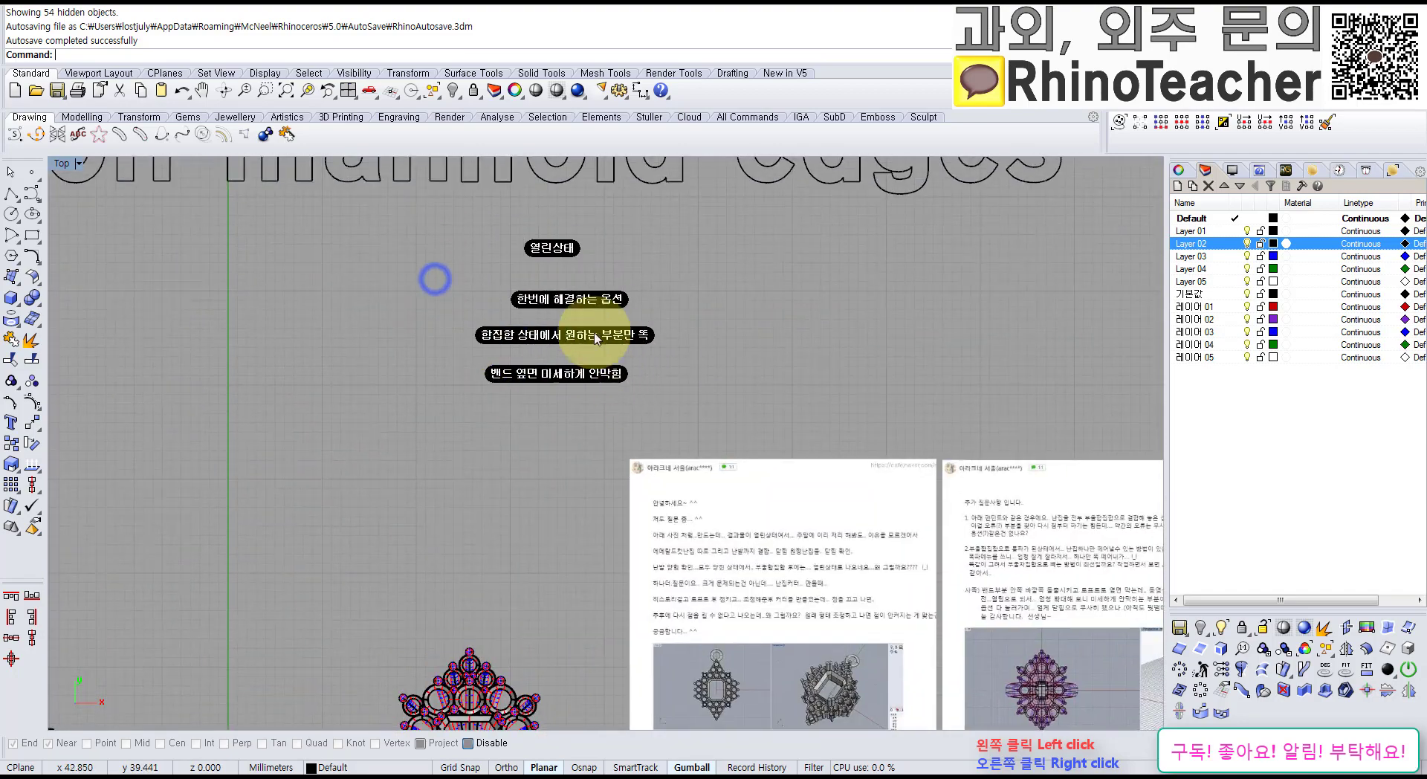
right_drag(552, 592, 713, 376)
scroll(714, 376, down, 6)
right_drag(565, 482, 332, 597)
scroll(492, 561, up, 4)
right_drag(990, 494, 899, 499)
scroll(899, 500, up, 5)
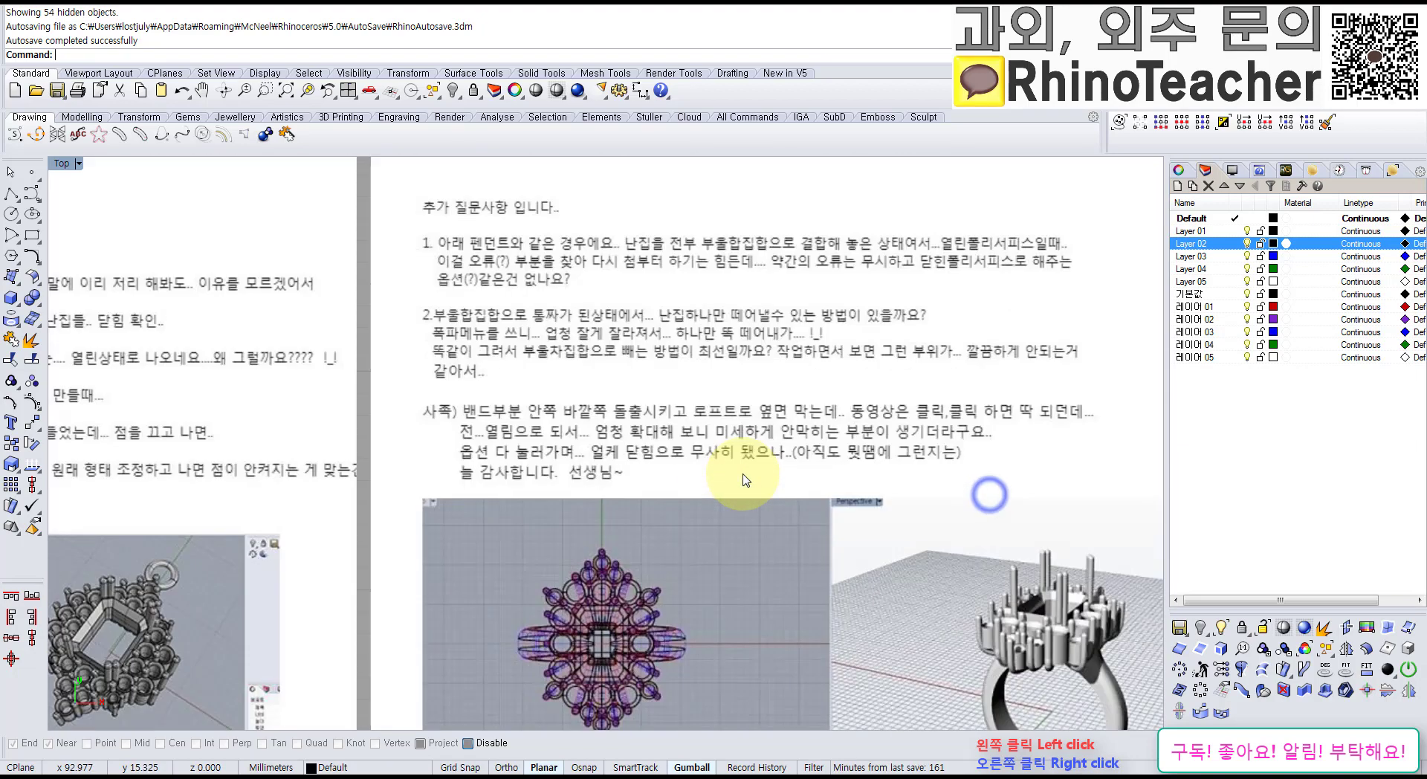
Step: Draw a freehand box between the pendant and the ring, set its height in the Perspective view, and select it
scroll(743, 473, down, 7)
right_drag(499, 503, 935, 461)
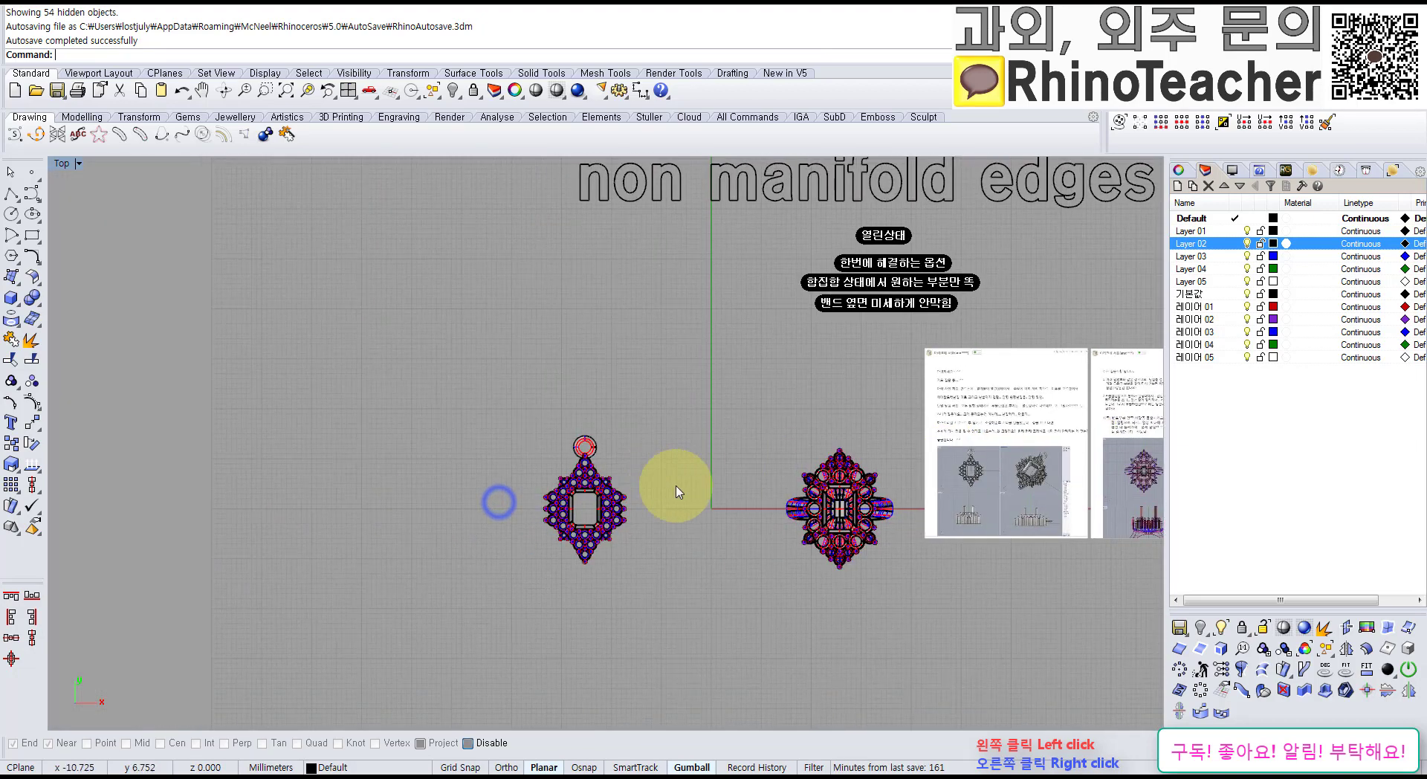
scroll(677, 494, up, 3)
scroll(540, 507, up, 2)
scroll(614, 479, up, 8)
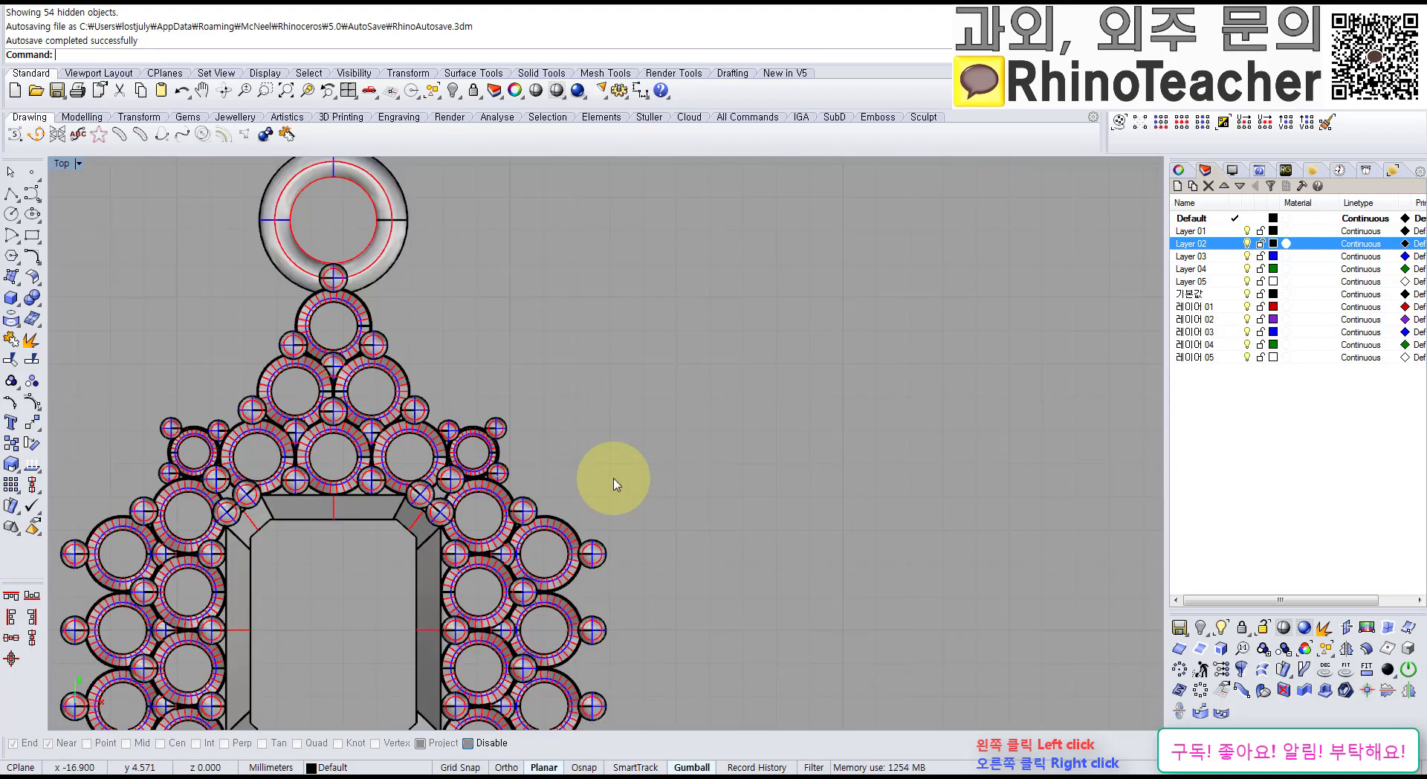
scroll(614, 479, down, 4)
right_drag(628, 490, 607, 321)
click(15, 298)
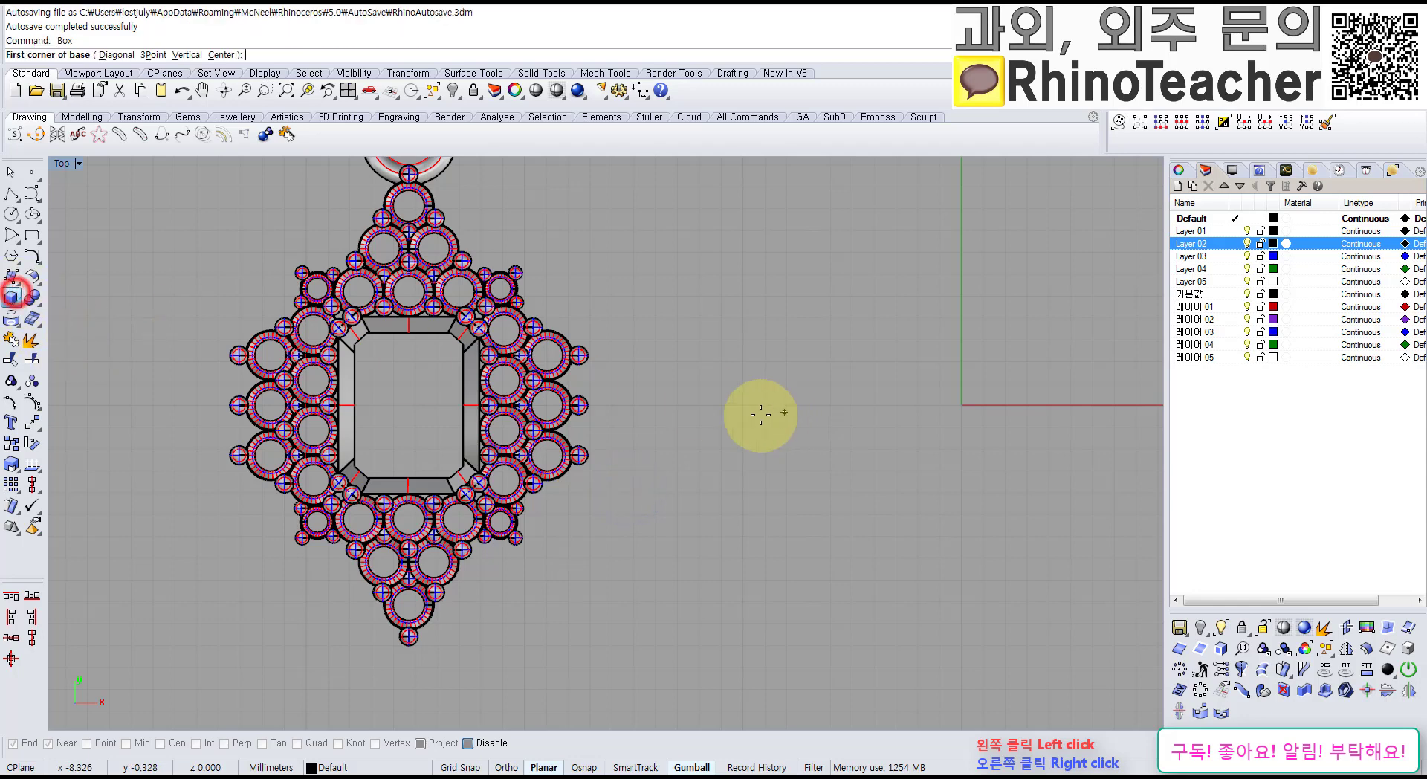
right_drag(662, 404, 558, 360)
click(552, 347)
click(690, 471)
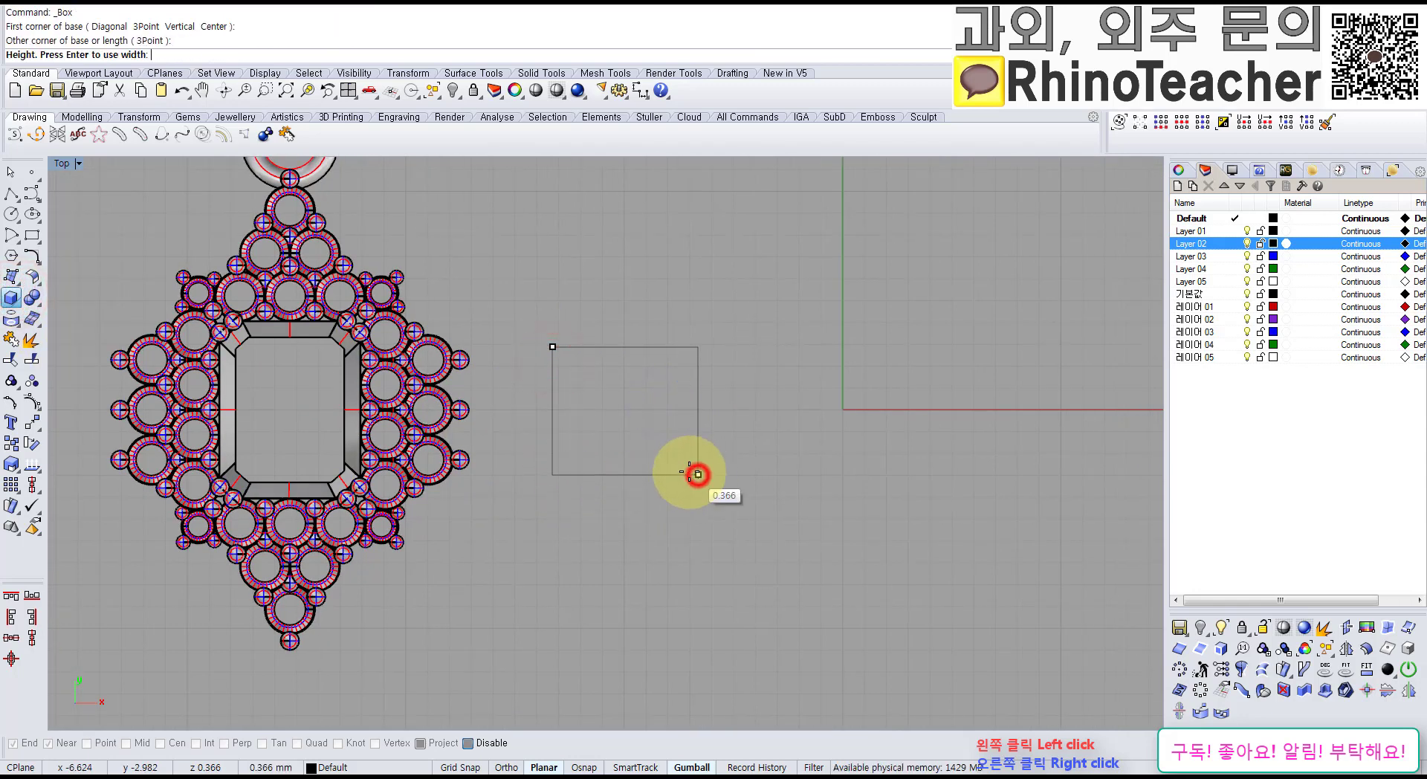
key(ctrl+F4)
mouse_move(658, 466)
right_down()
mouse_move(567, 325)
mouse_move(634, 455)
right_up()
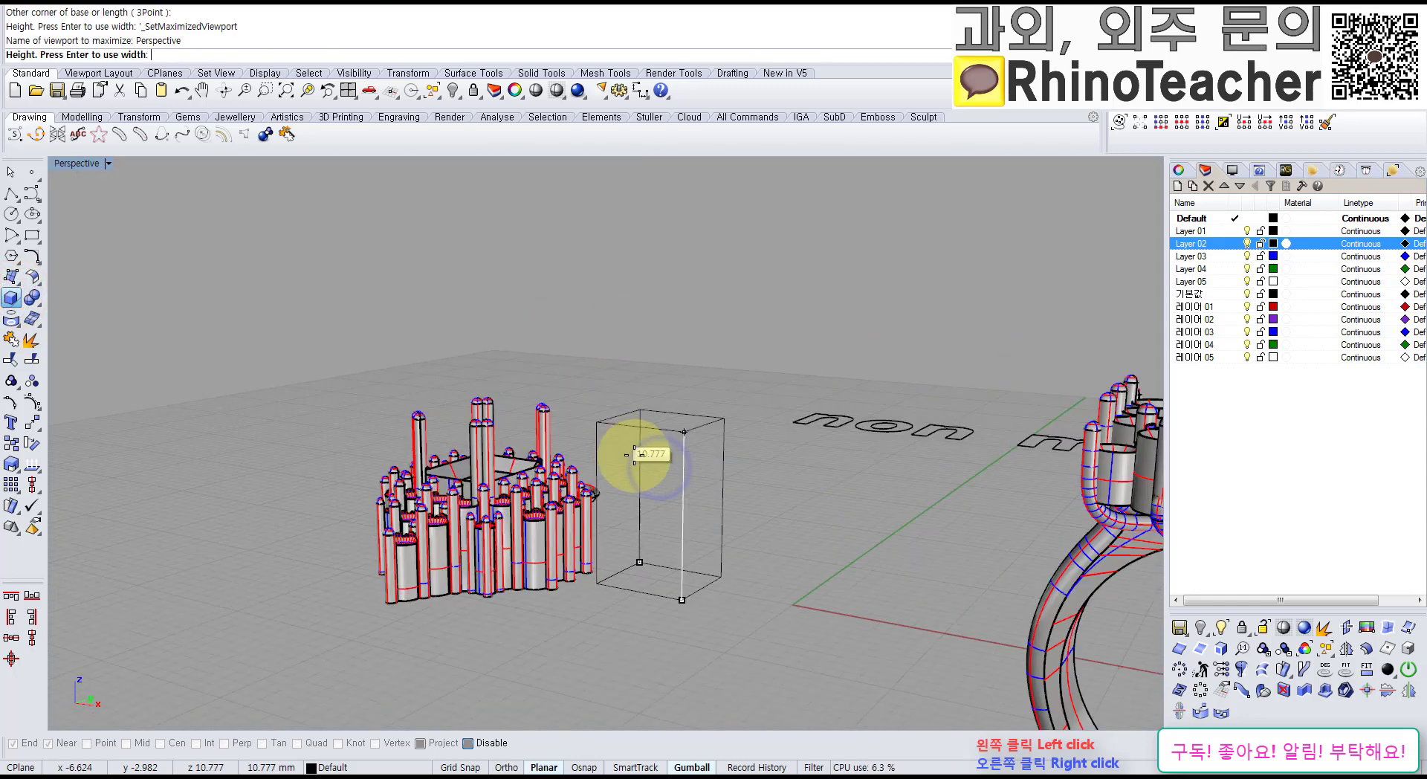
click(657, 520)
right_drag(695, 388, 694, 446)
click(709, 546)
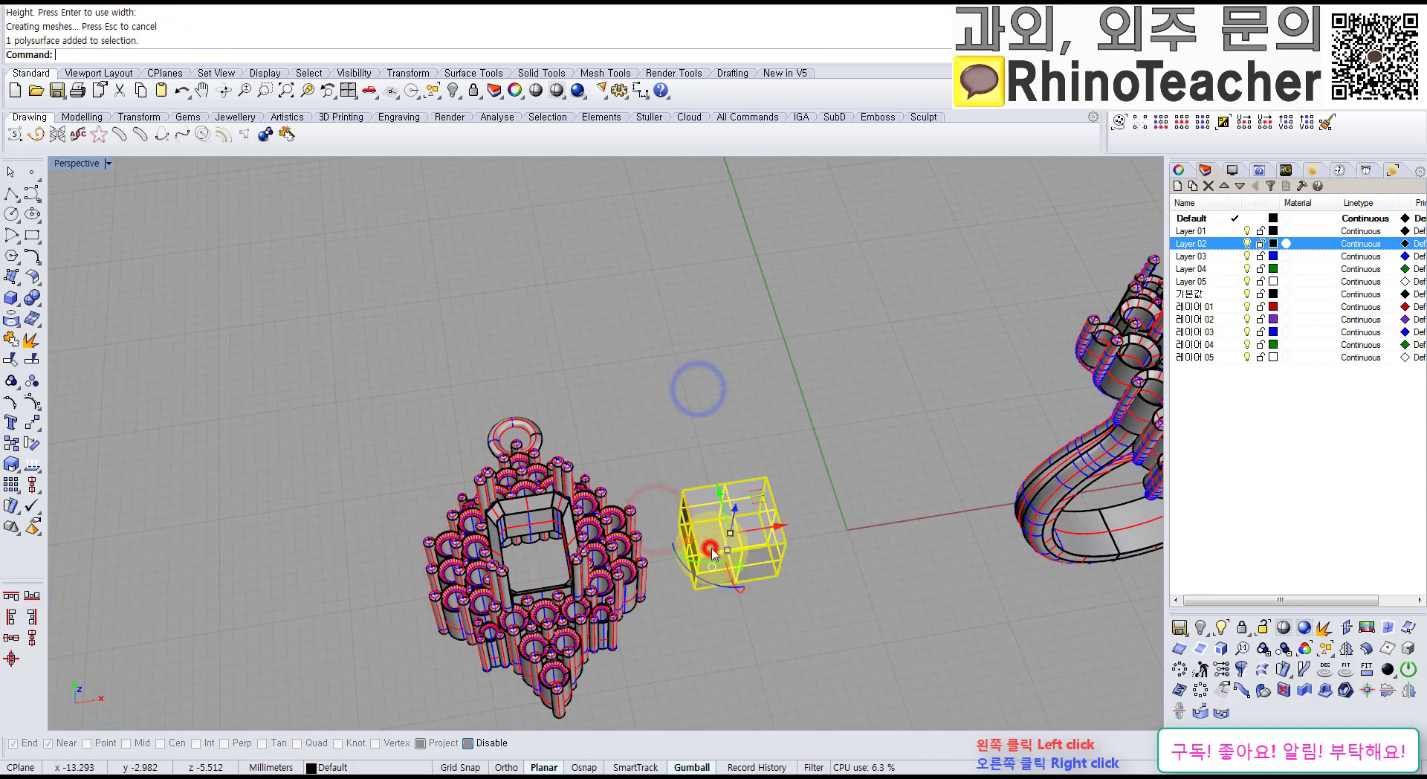
Step: Return to the Top view and recheck the first question post against the pendant and the box
key(ctrl+F1)
scroll(755, 539, down, 8)
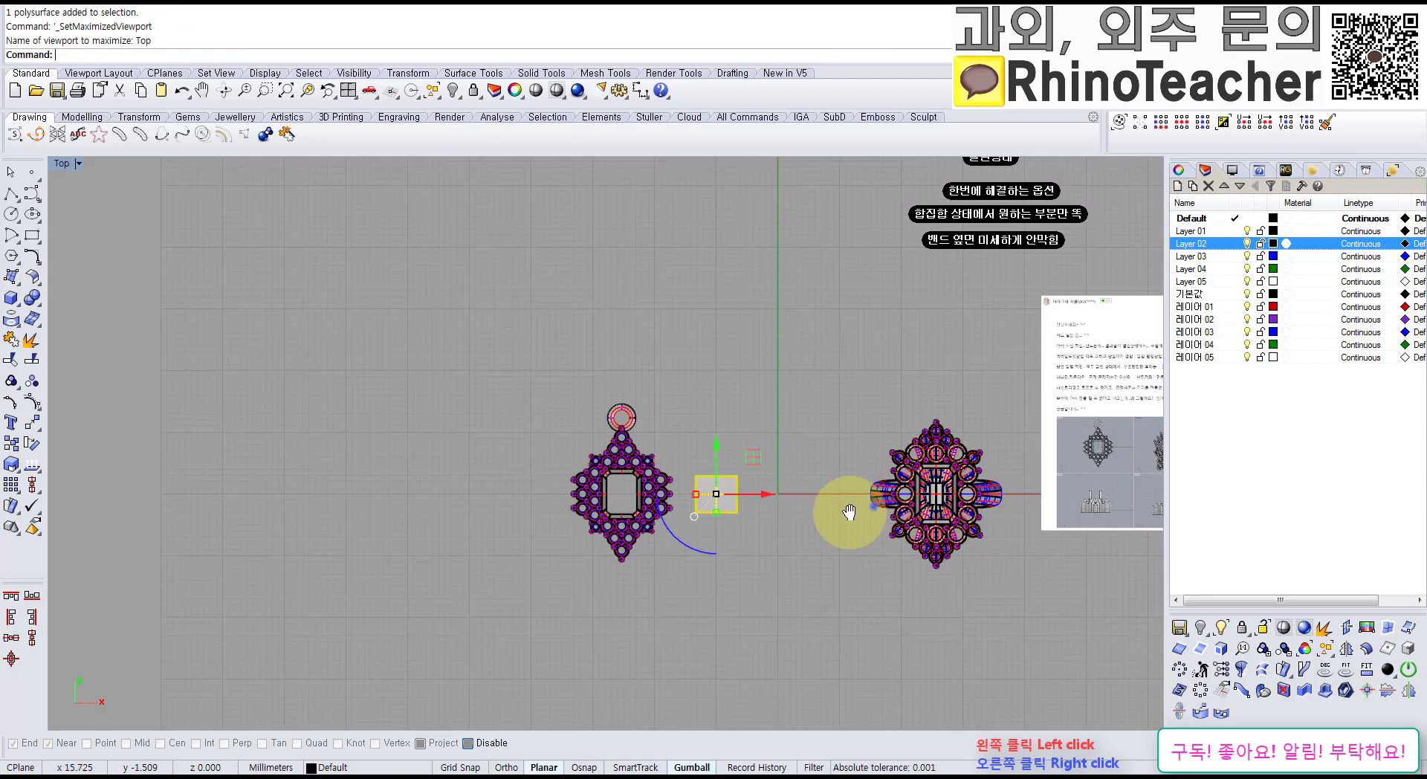
right_drag(873, 506, 351, 570)
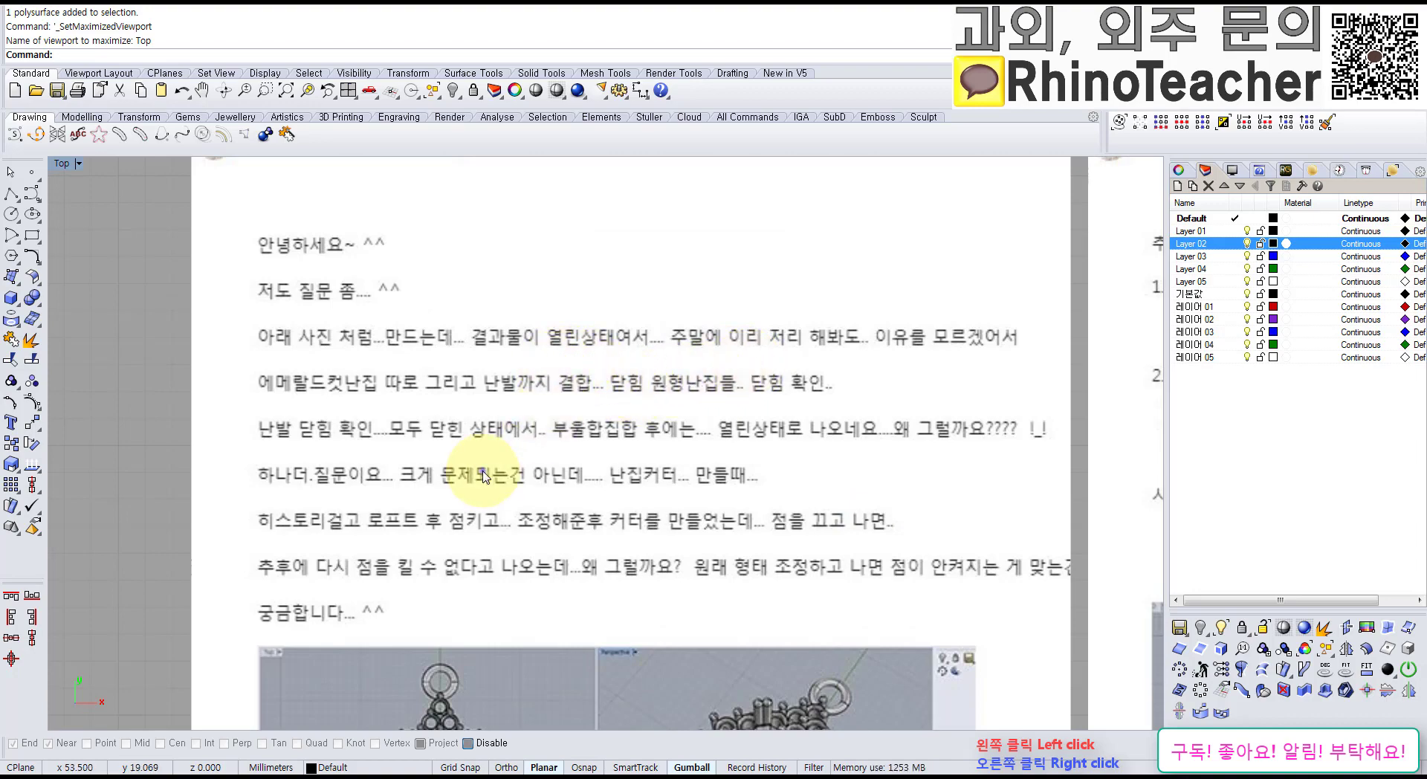
scroll(520, 508, up, 5)
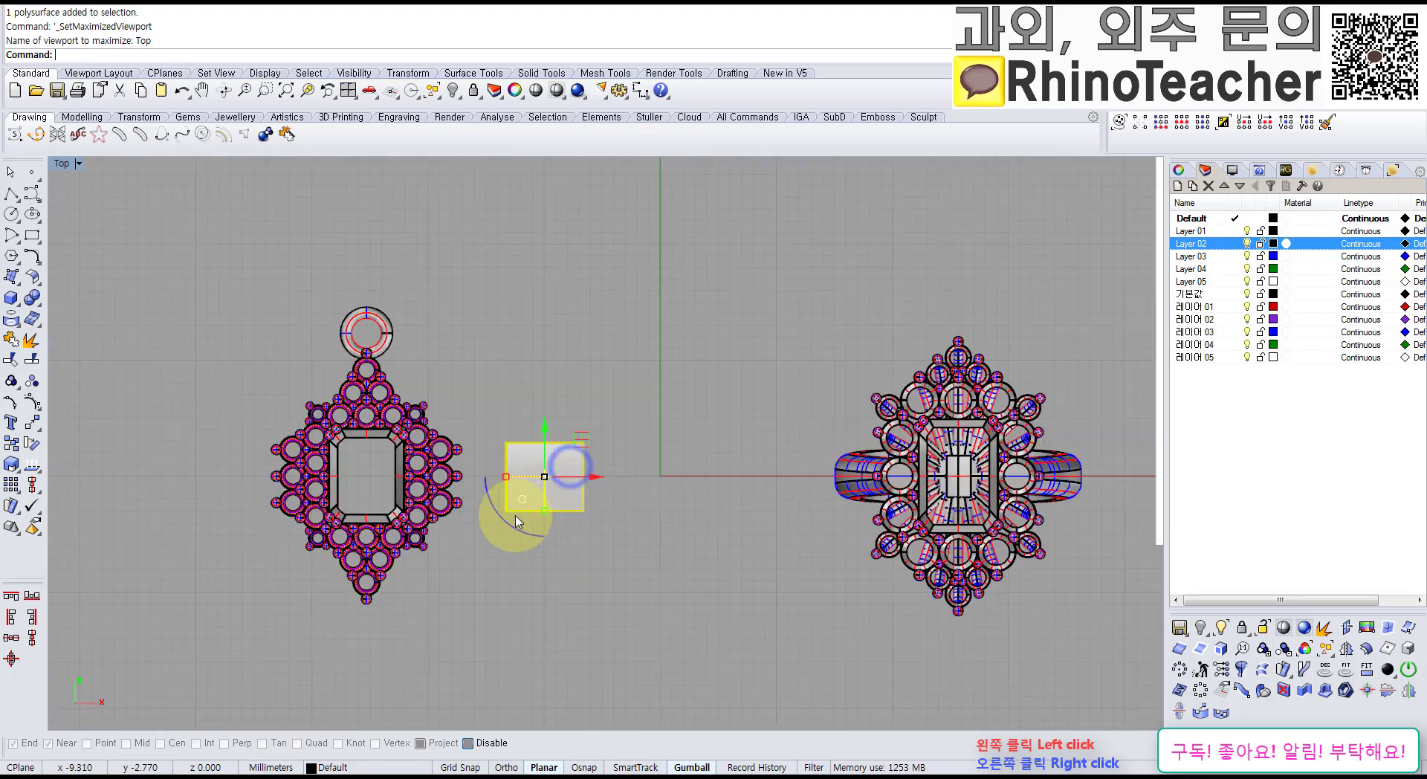
Step: Draw a freehand sphere beside the box, between it and the ring, in the Top view
right_drag(552, 455, 566, 510)
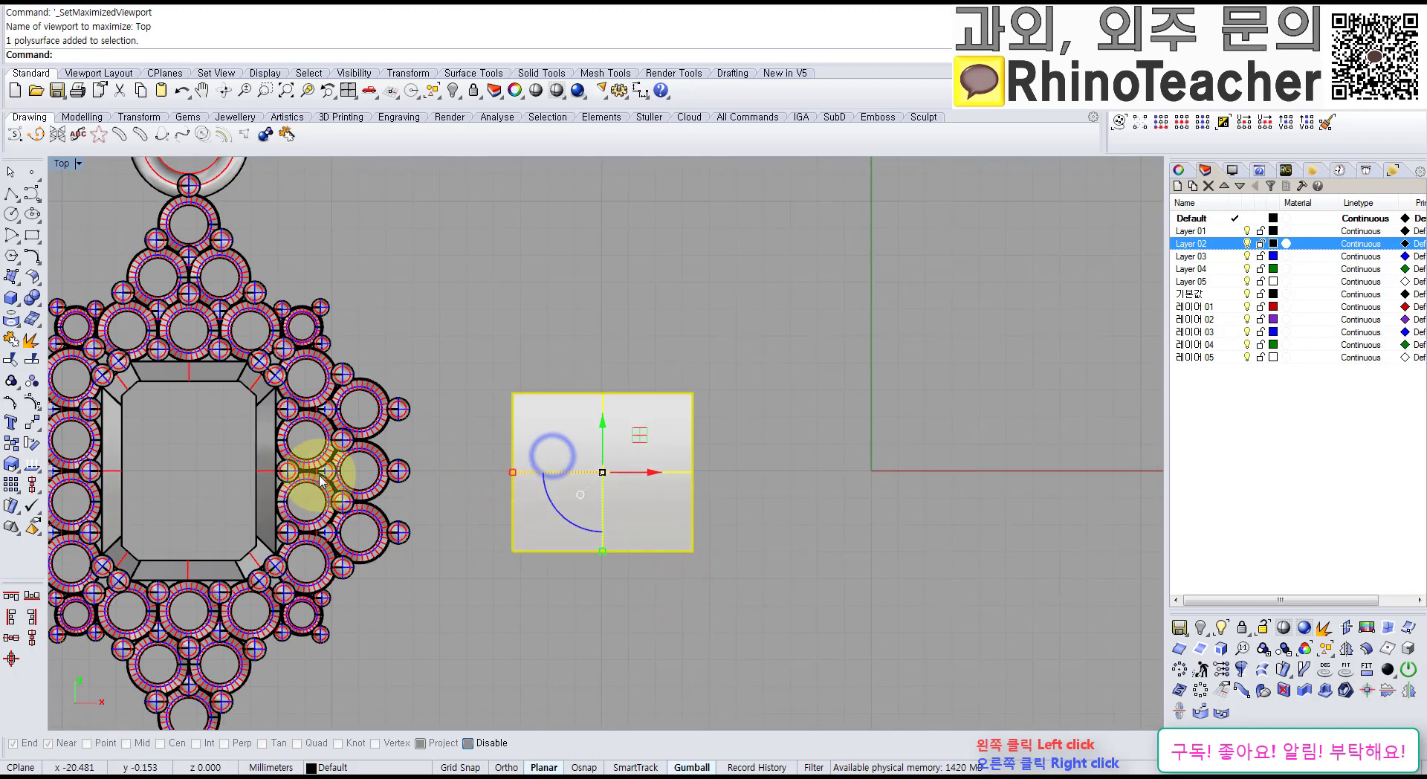
click(13, 297)
click(75, 306)
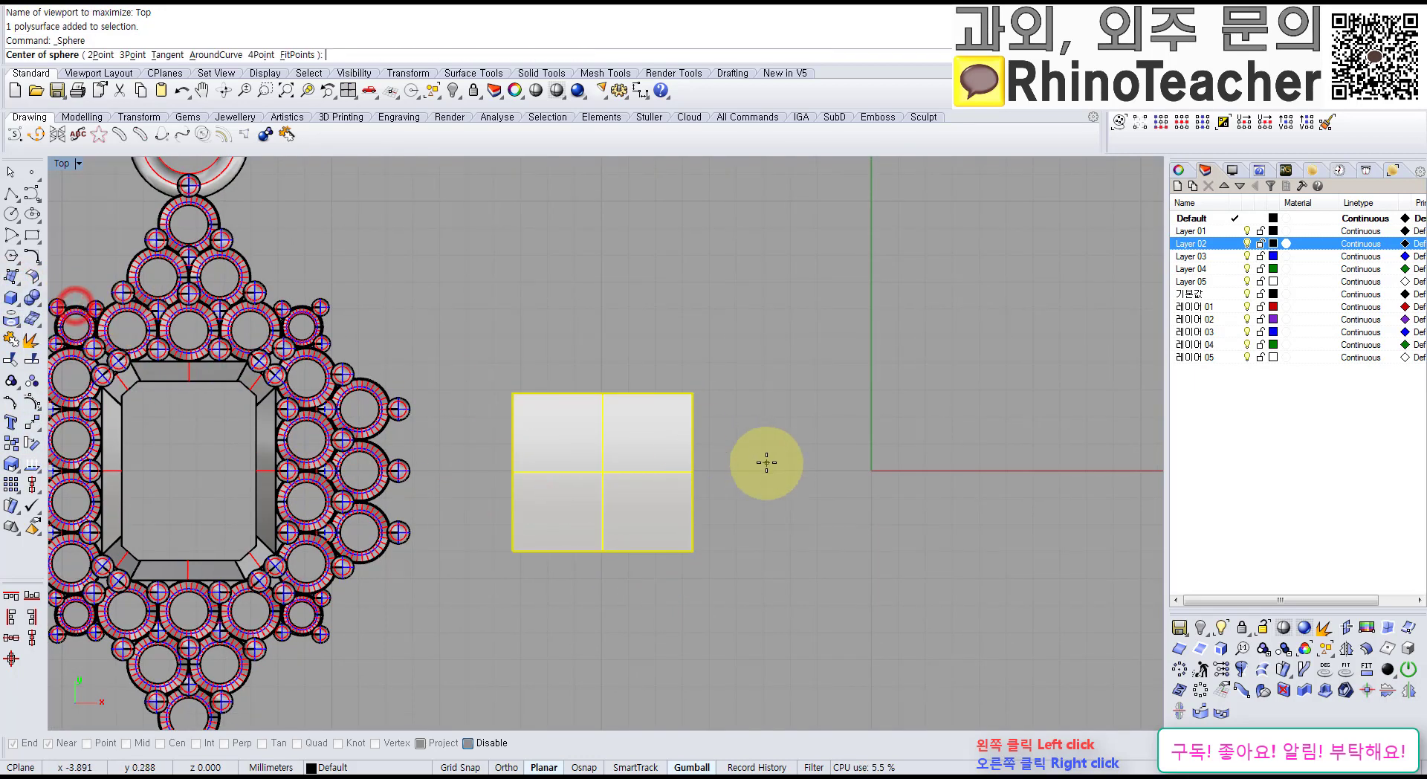
click(805, 476)
click(882, 477)
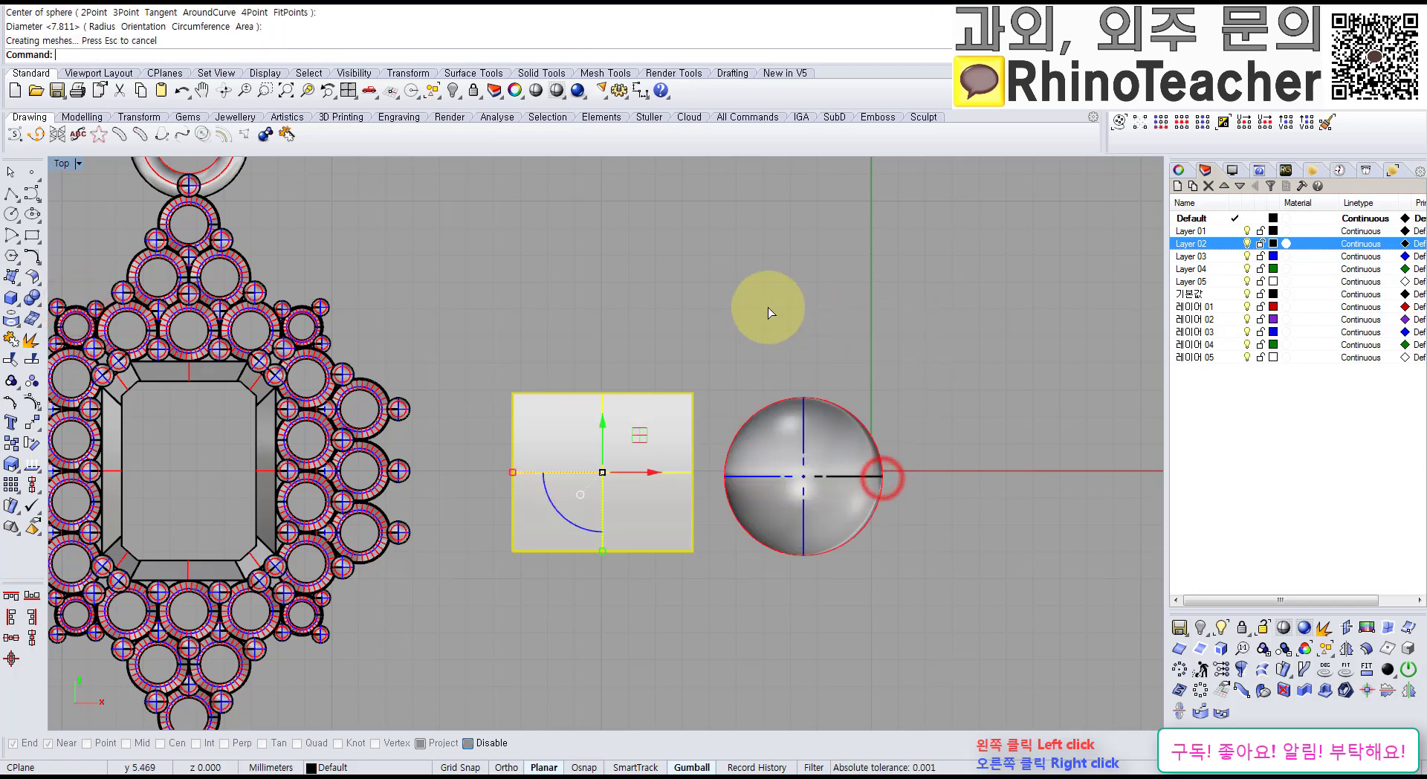
Step: Switch to the Perspective view and raise the sphere vertically to about the box's level with the gumball
right_drag(734, 299, 681, 301)
click(714, 302)
key(ctrl+F4)
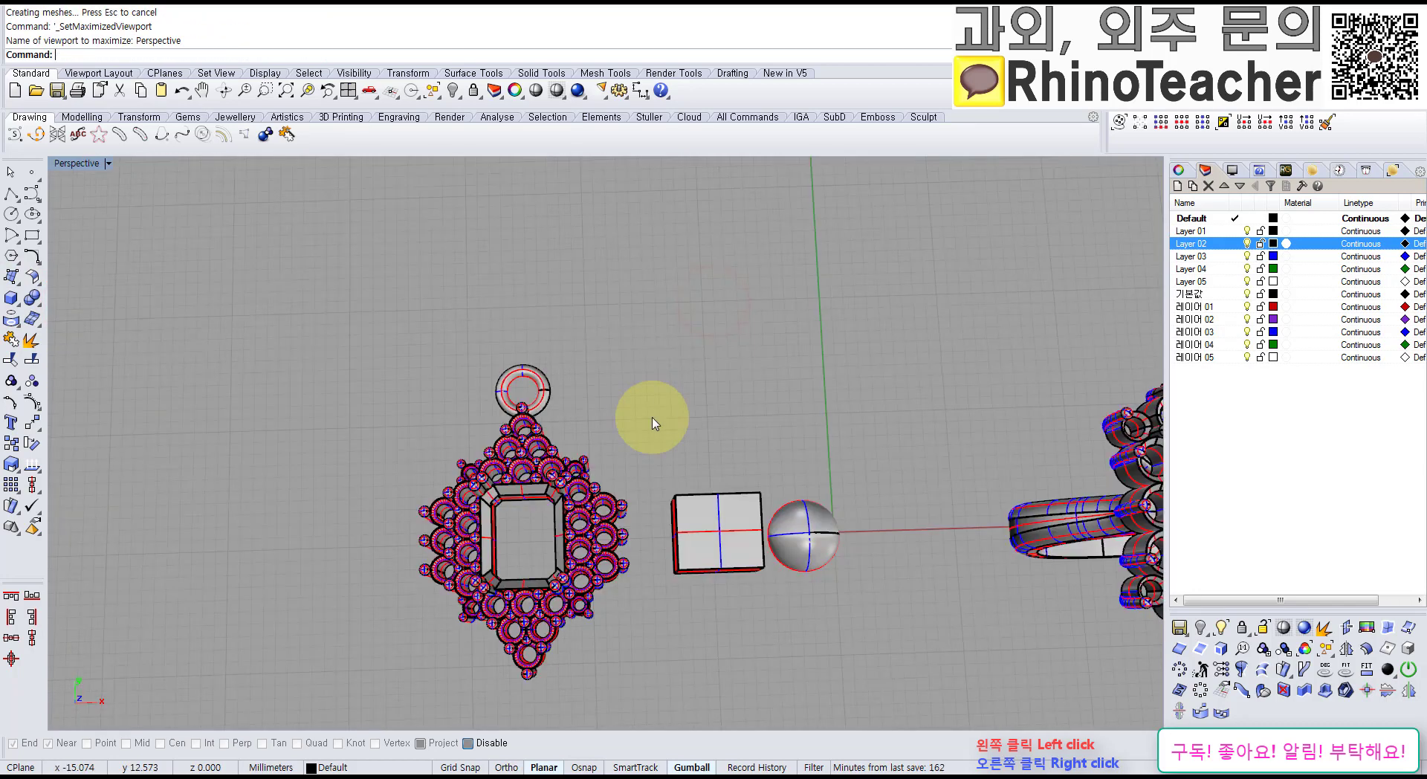
right_drag(654, 483, 720, 478)
scroll(720, 478, up, 5)
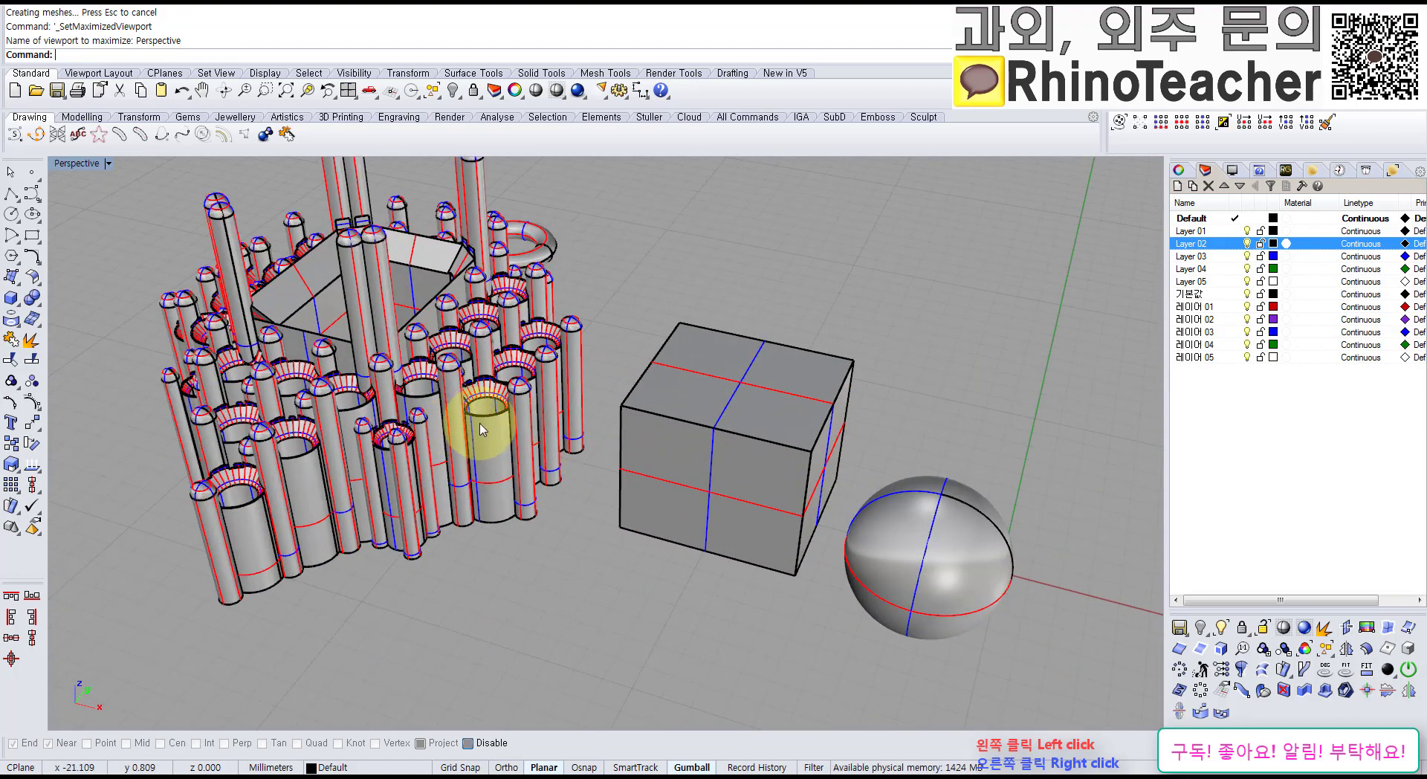
right_drag(563, 468, 727, 513)
click(835, 535)
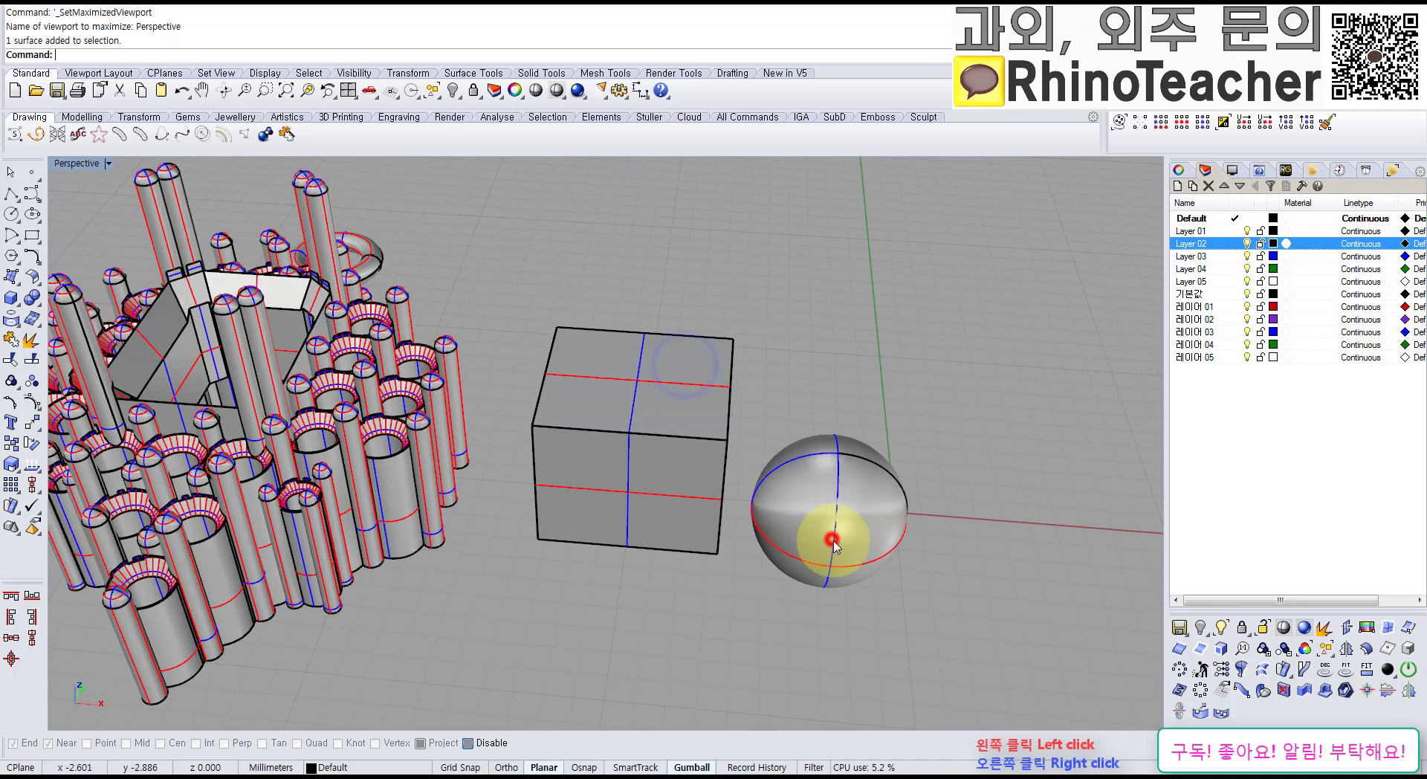
right_drag(835, 535, 799, 484)
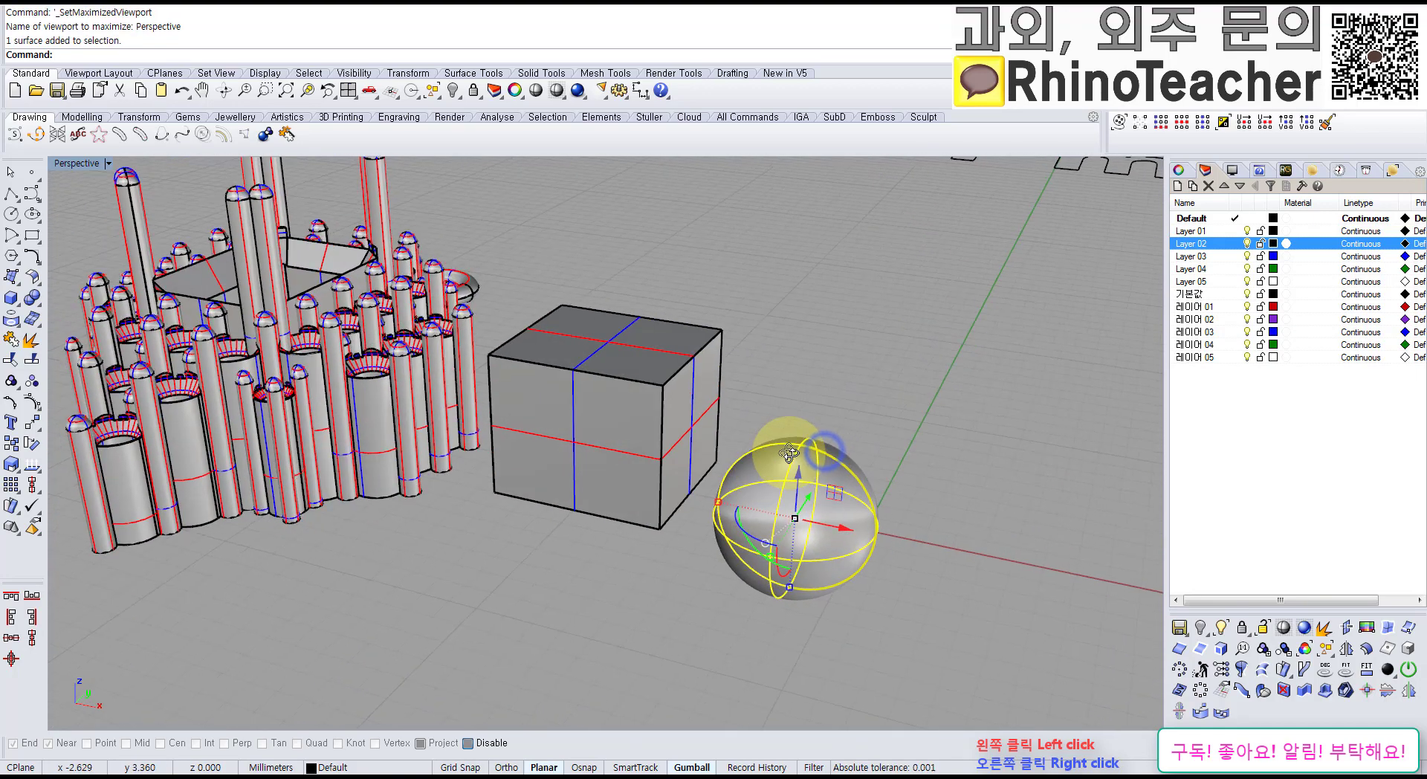
drag(801, 464, 810, 402)
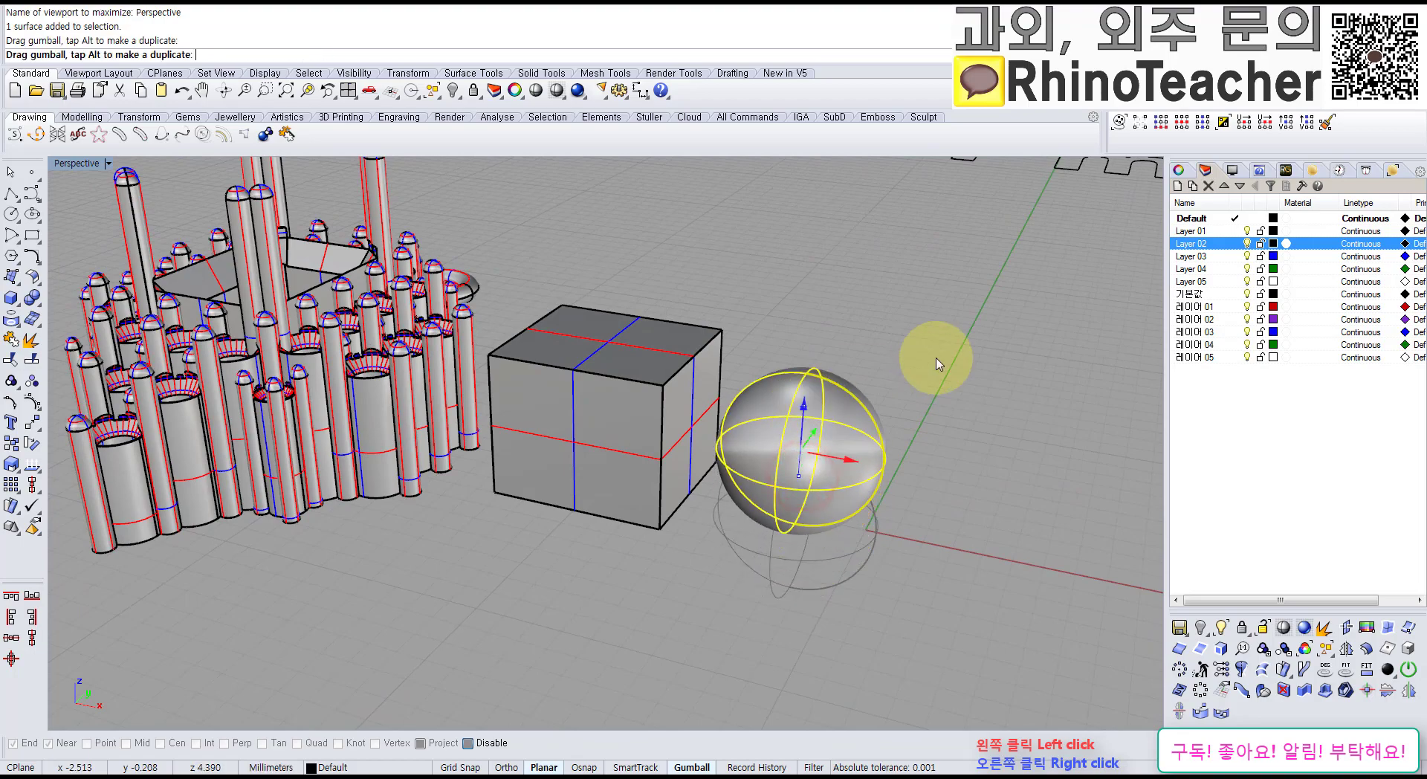
click(949, 351)
Step: Display the object properties and compare the type listed for the box with the one for the sphere
right_drag(871, 390, 863, 356)
click(950, 357)
click(869, 429)
click(877, 369)
click(863, 356)
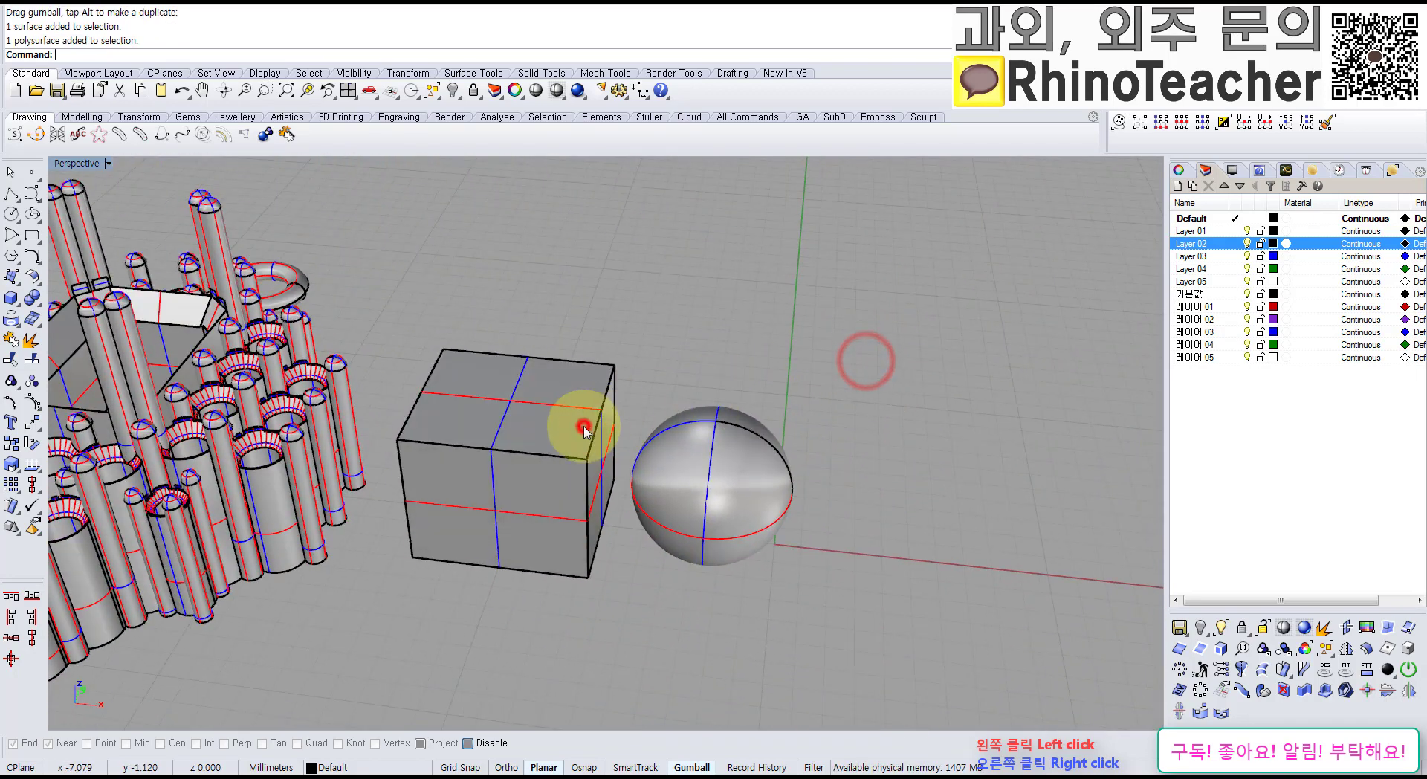
click(577, 423)
click(1181, 171)
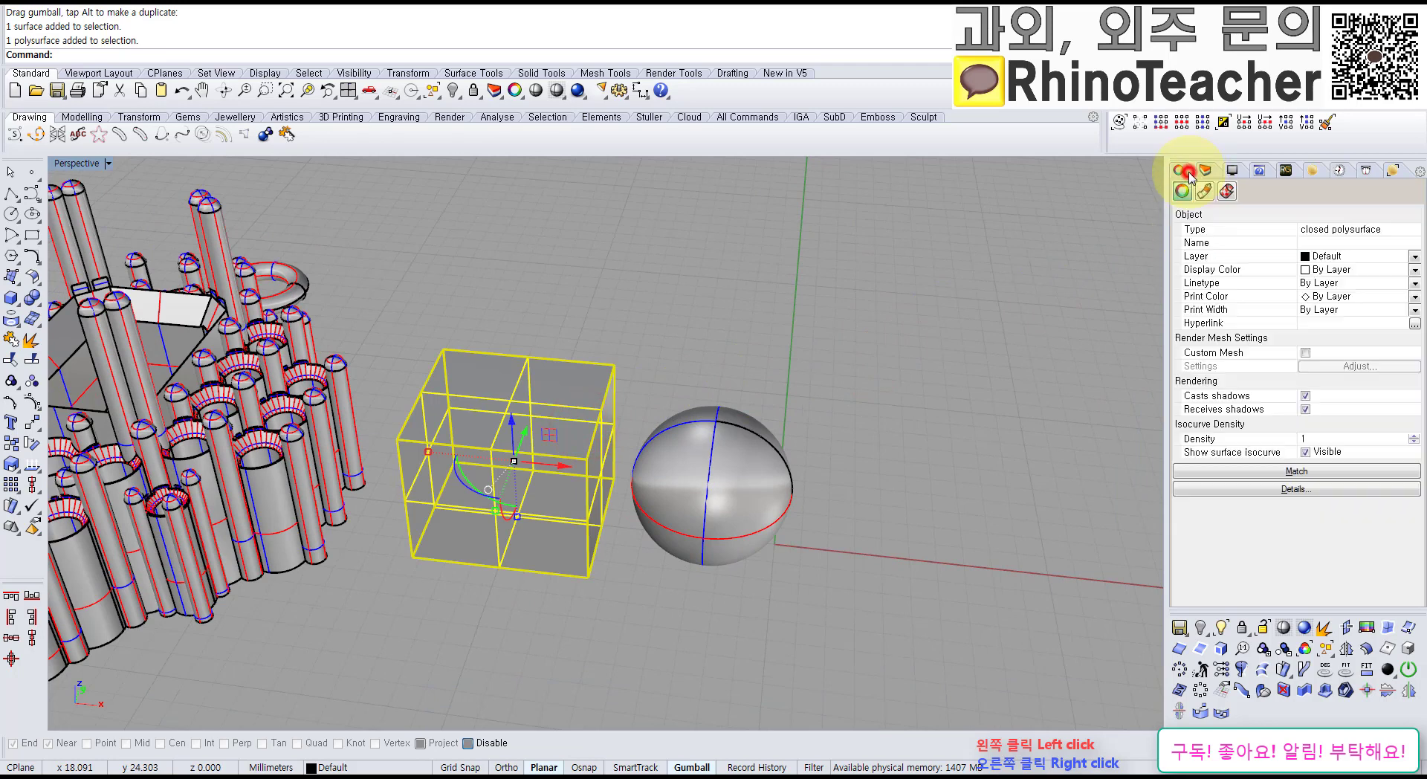
click(728, 484)
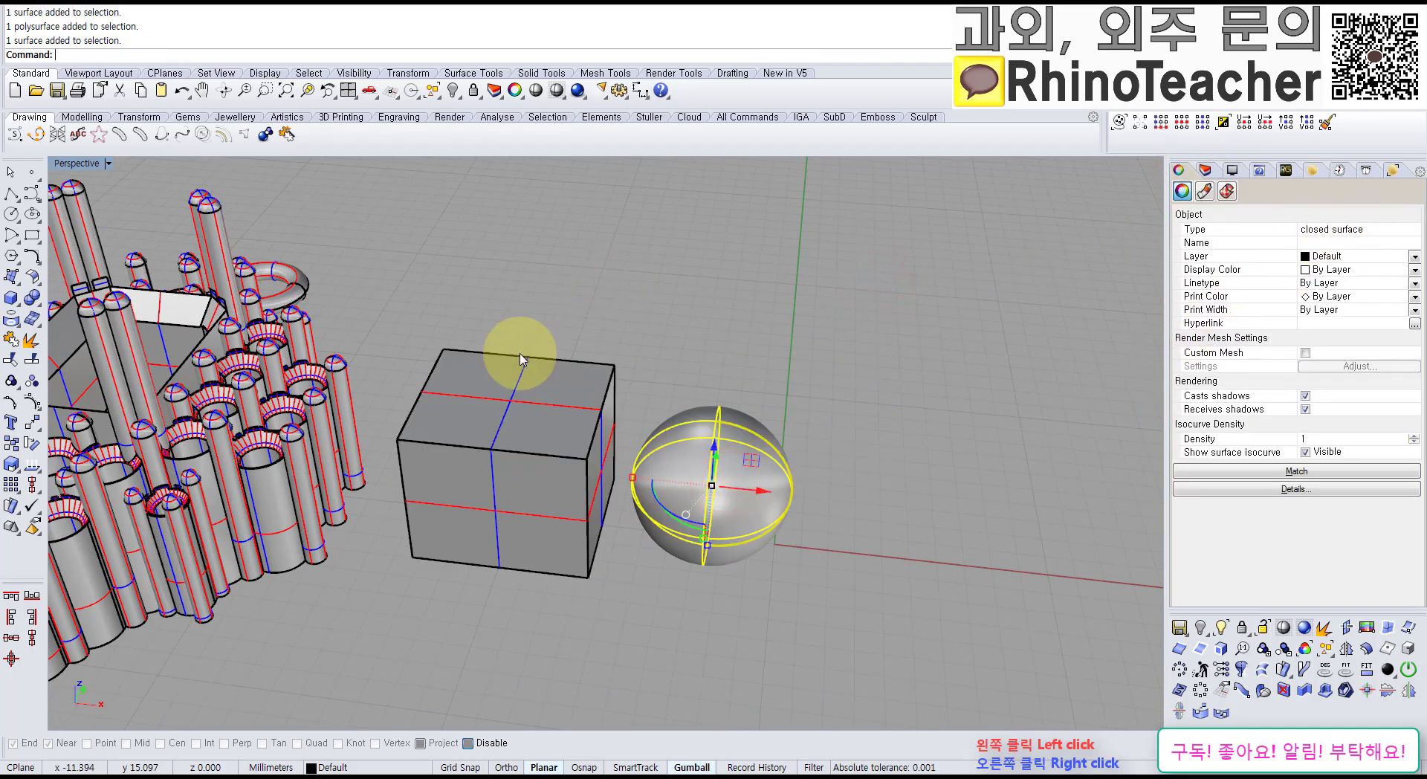
click(510, 440)
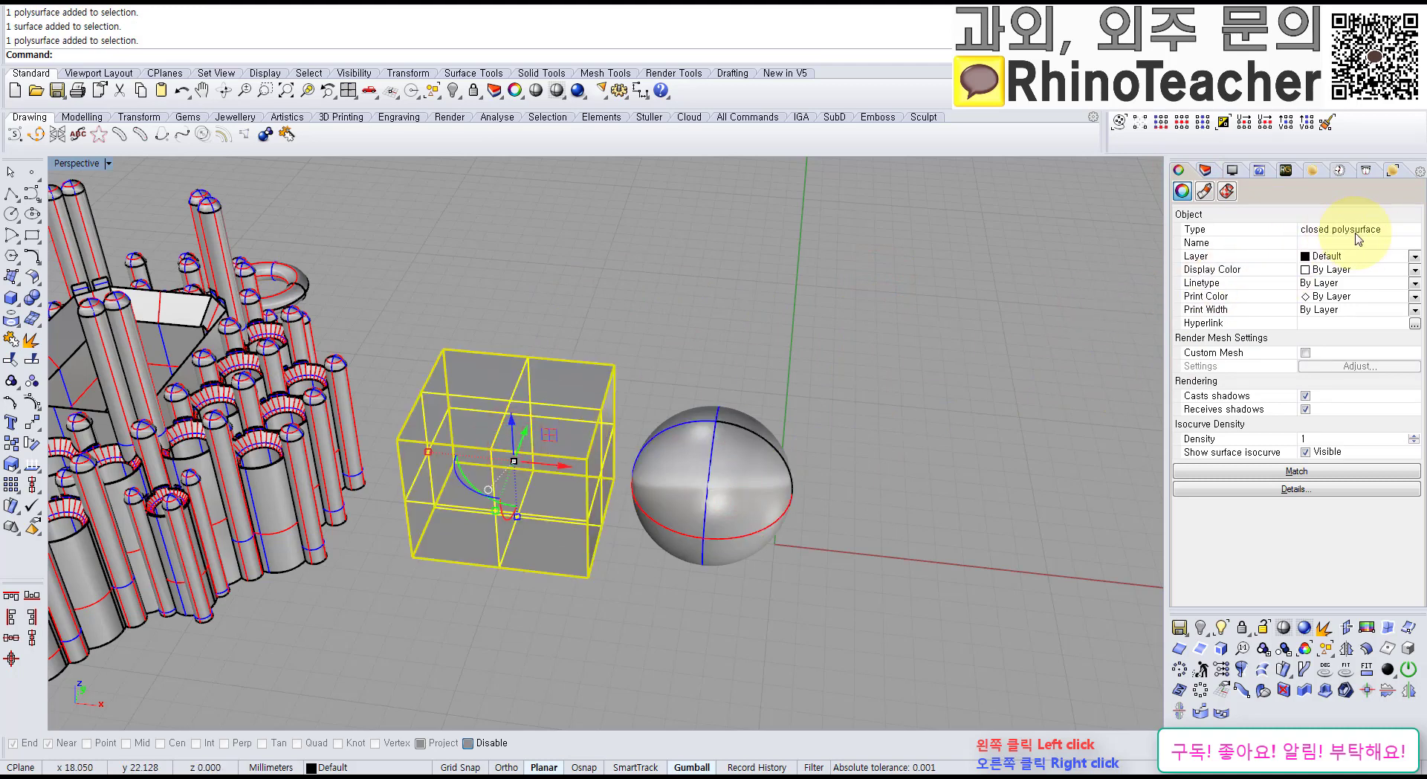
click(894, 358)
Step: Recheck the object types by selecting the box and the sphere in turn, and clear the selection
right_drag(759, 429, 795, 409)
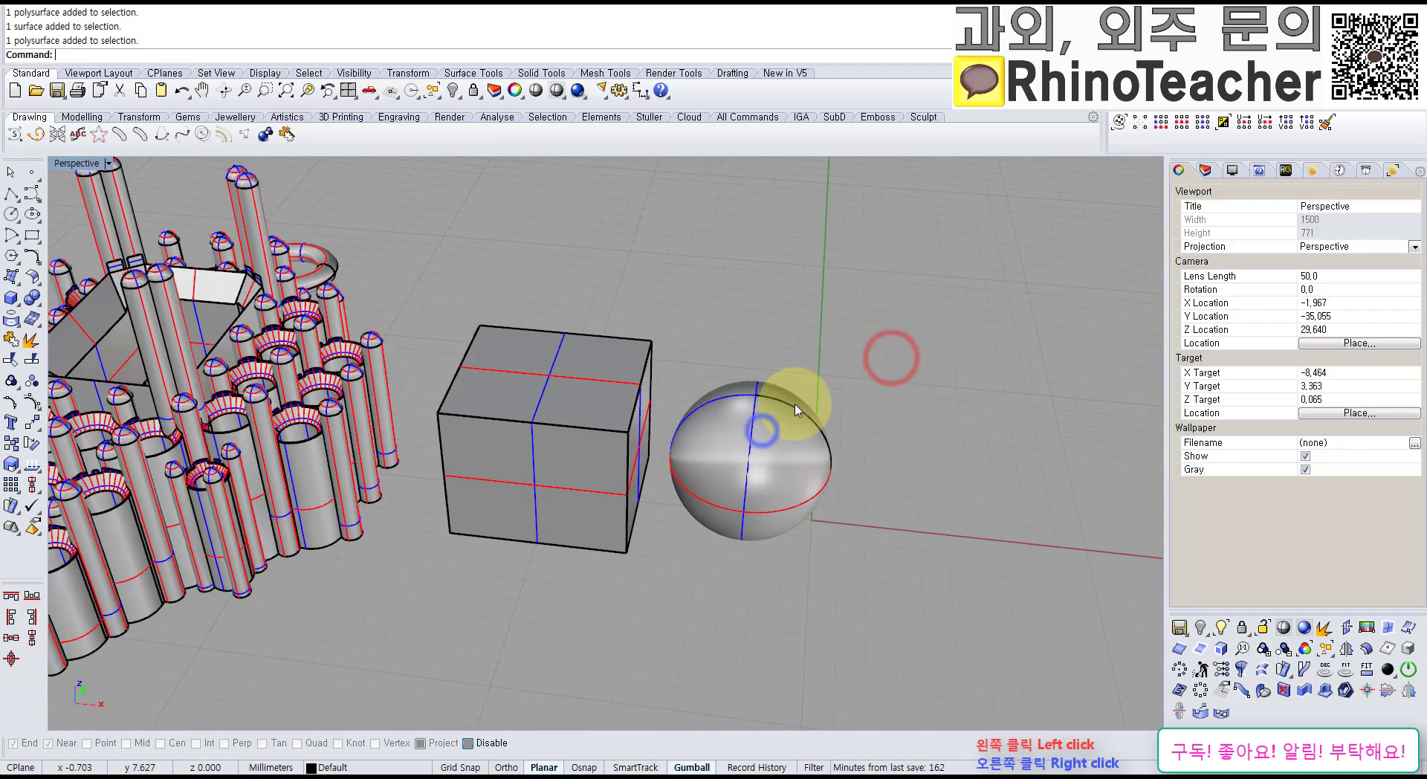
click(561, 474)
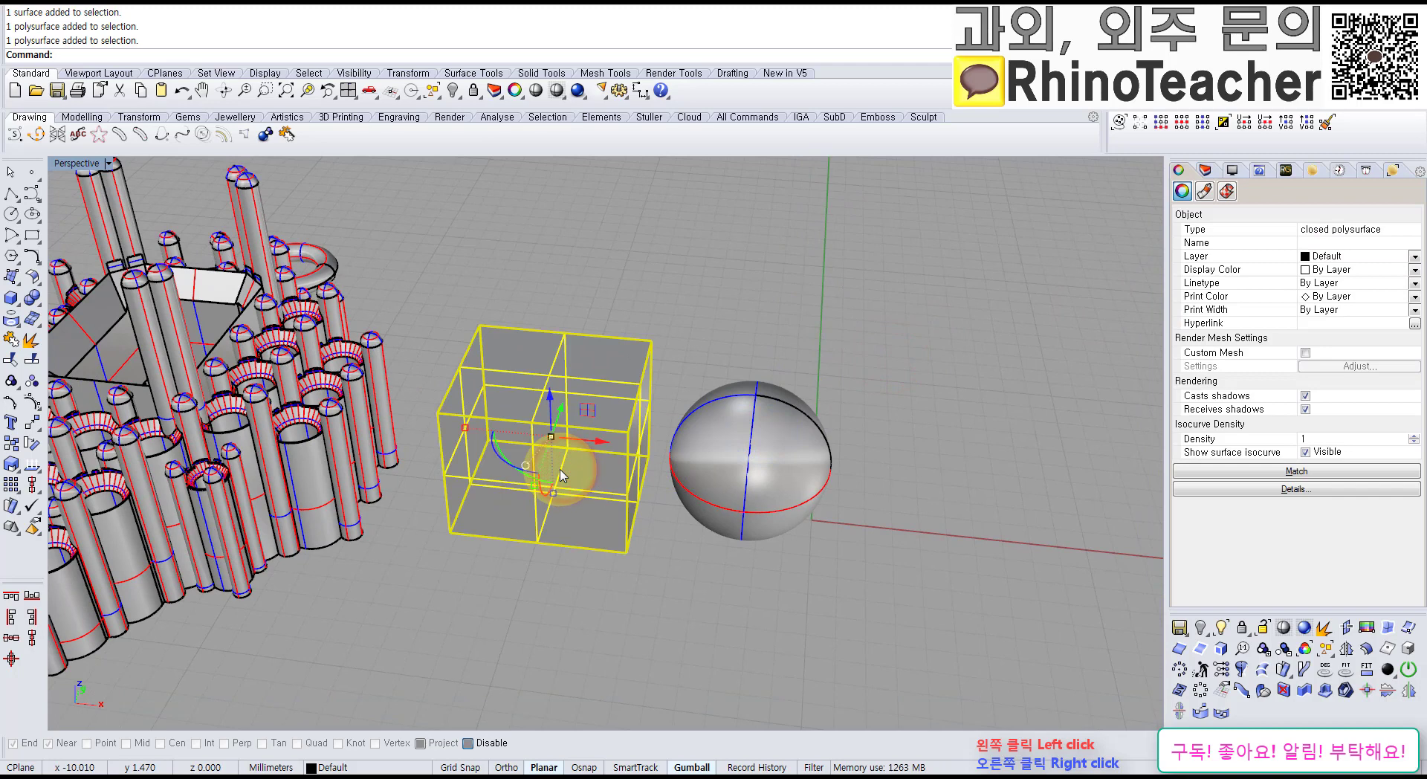
click(733, 318)
right_drag(742, 370, 706, 386)
click(637, 494)
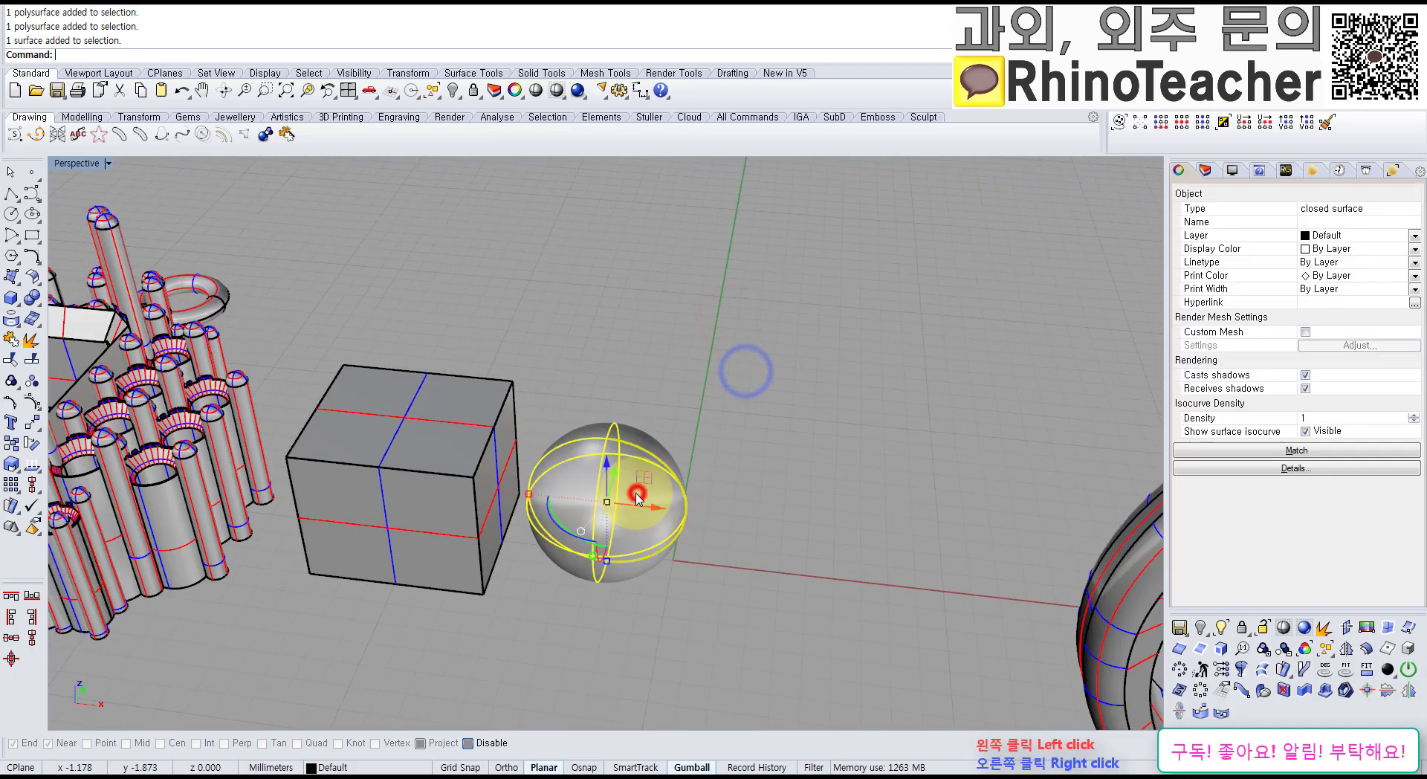
click(421, 489)
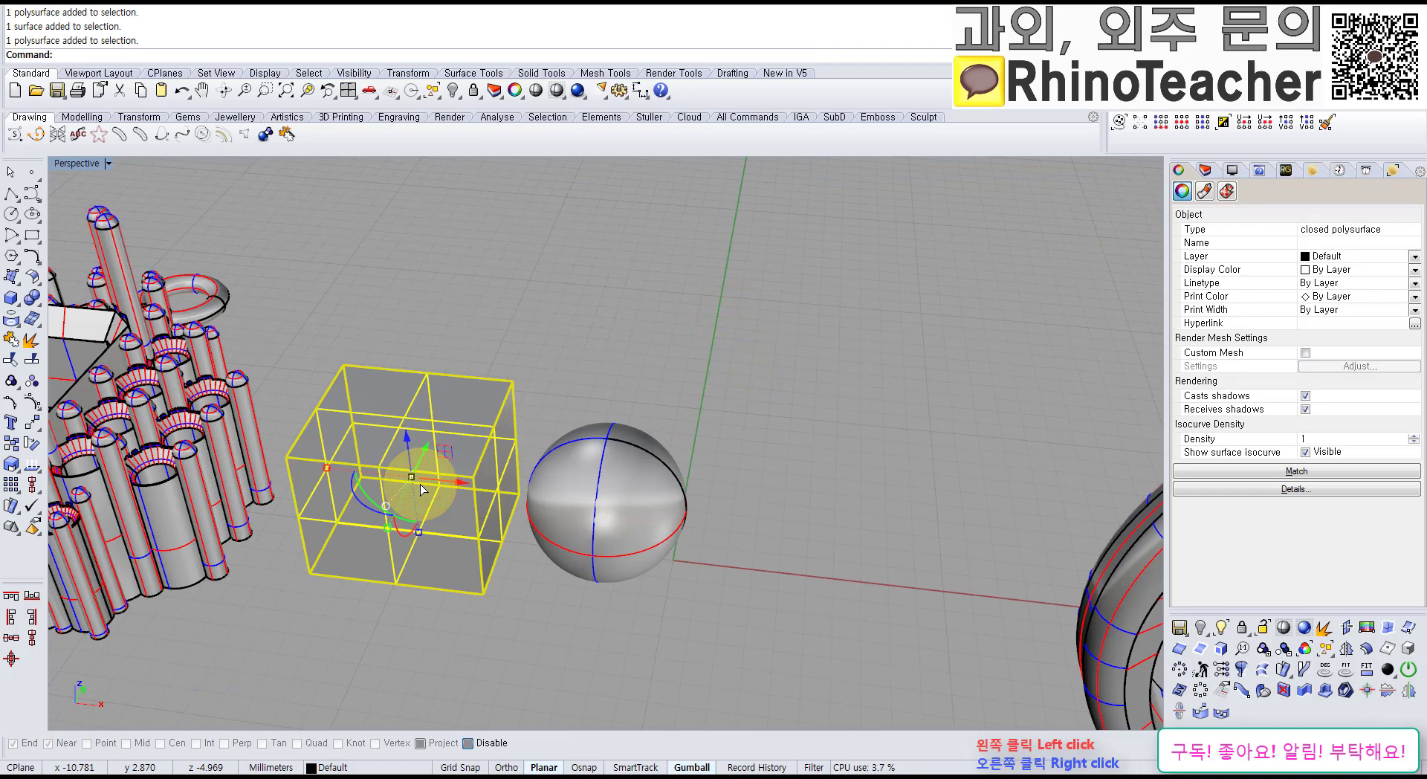
click(570, 350)
right_drag(585, 380, 729, 404)
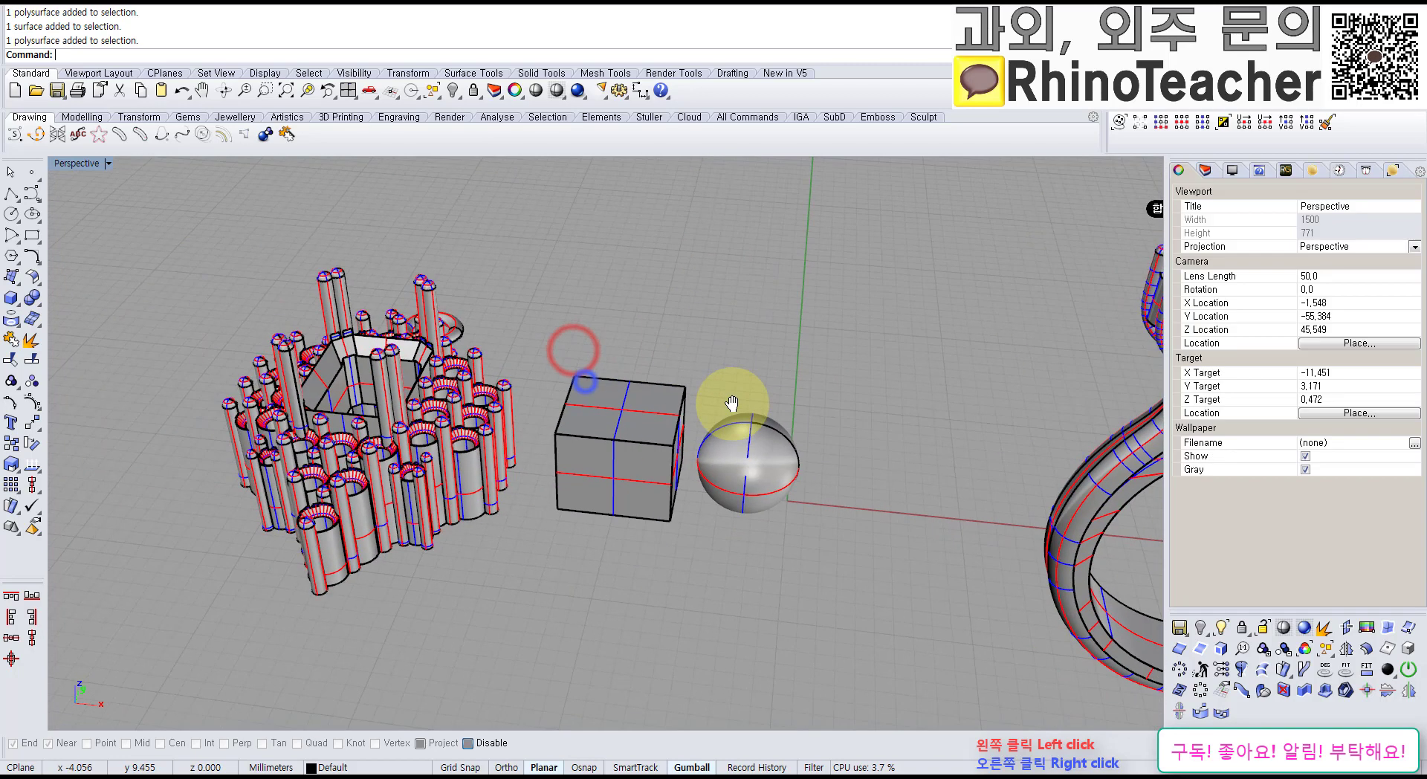
click(636, 456)
click(733, 546)
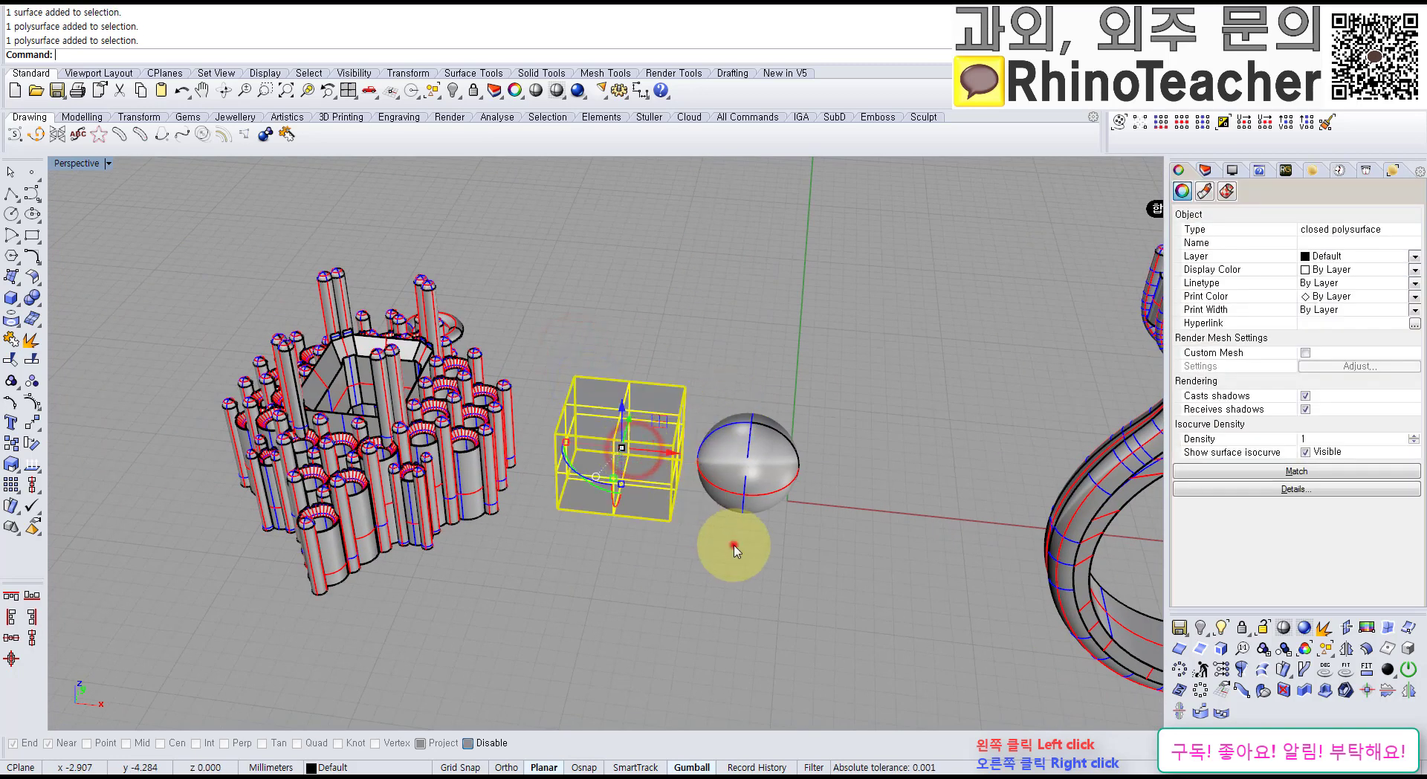
right_drag(740, 593, 414, 439)
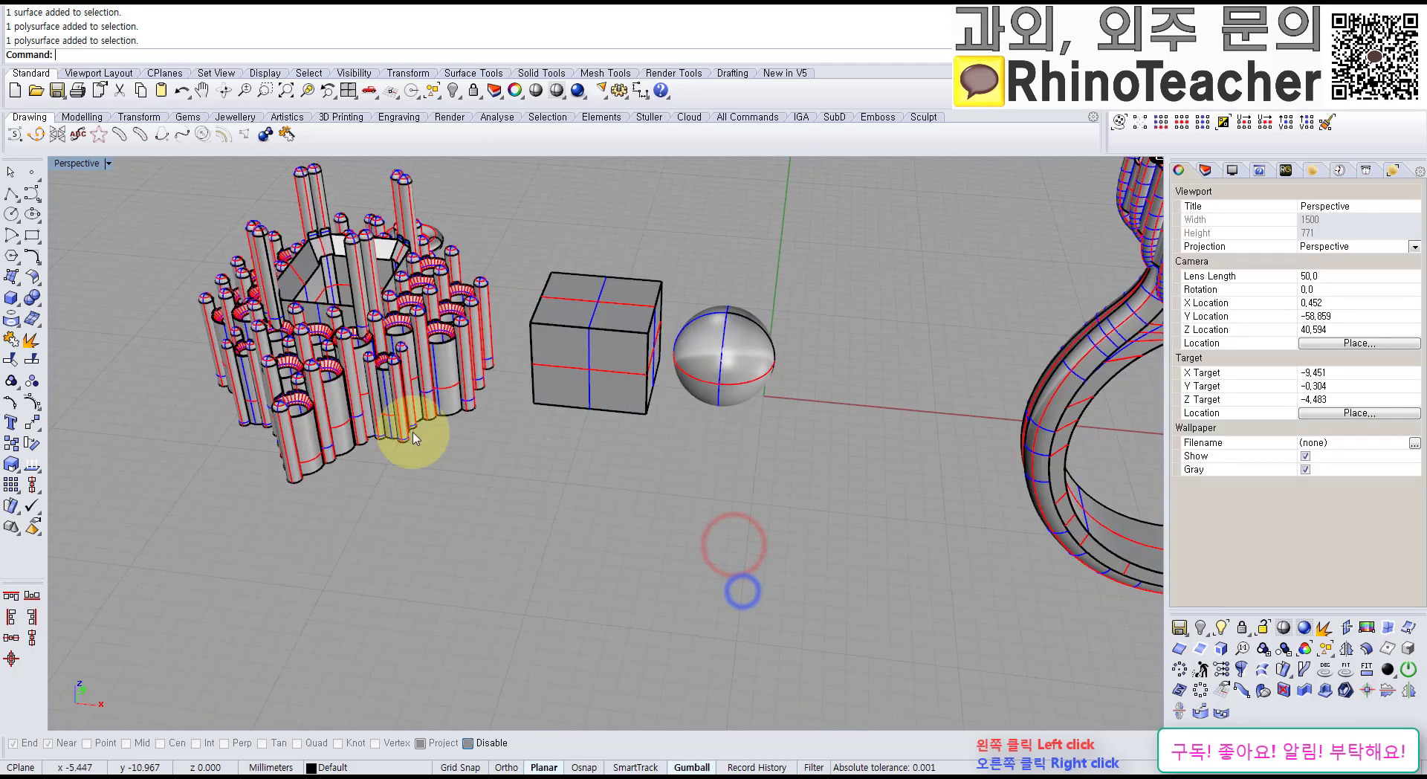
Step: Create a flat four-sided surface from corner points in front of the box and sphere
click(13, 276)
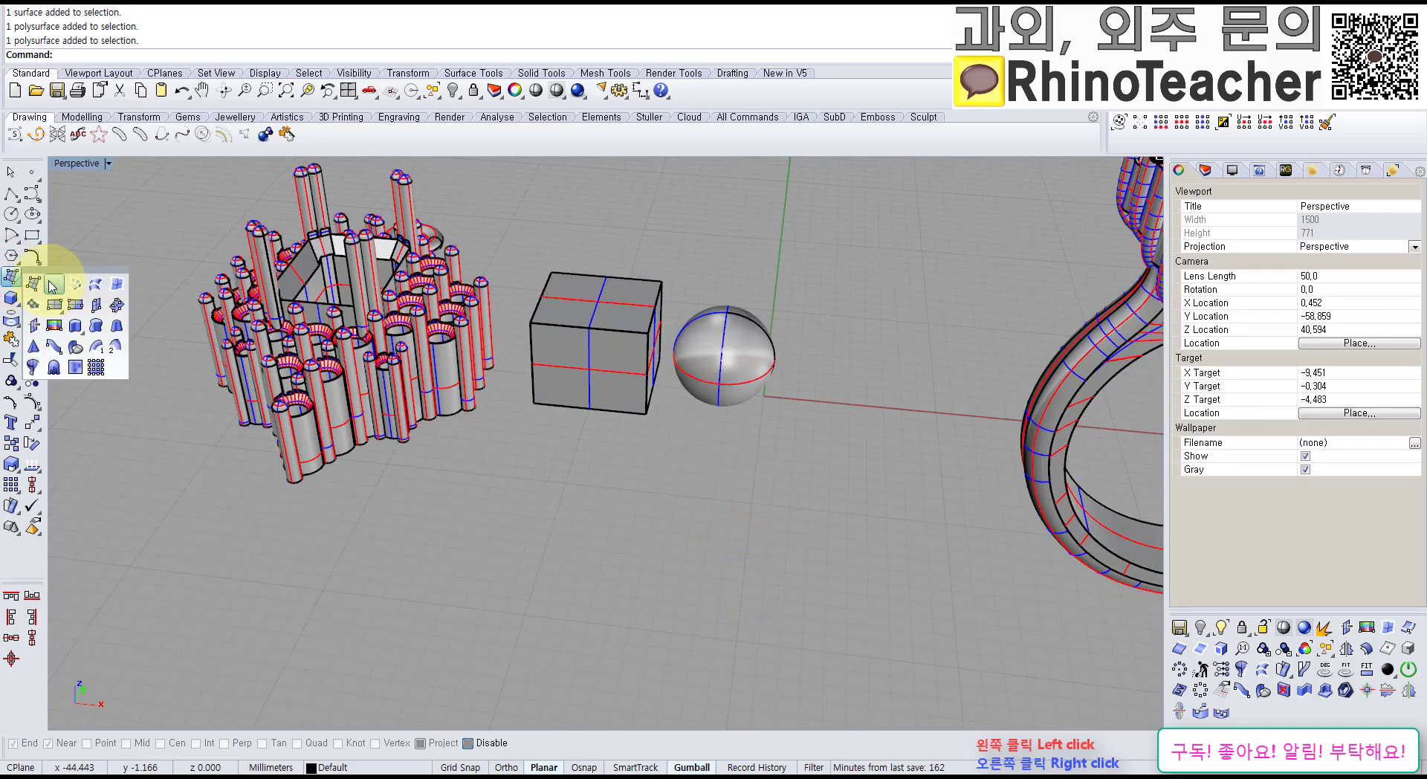
click(36, 280)
click(503, 440)
click(415, 582)
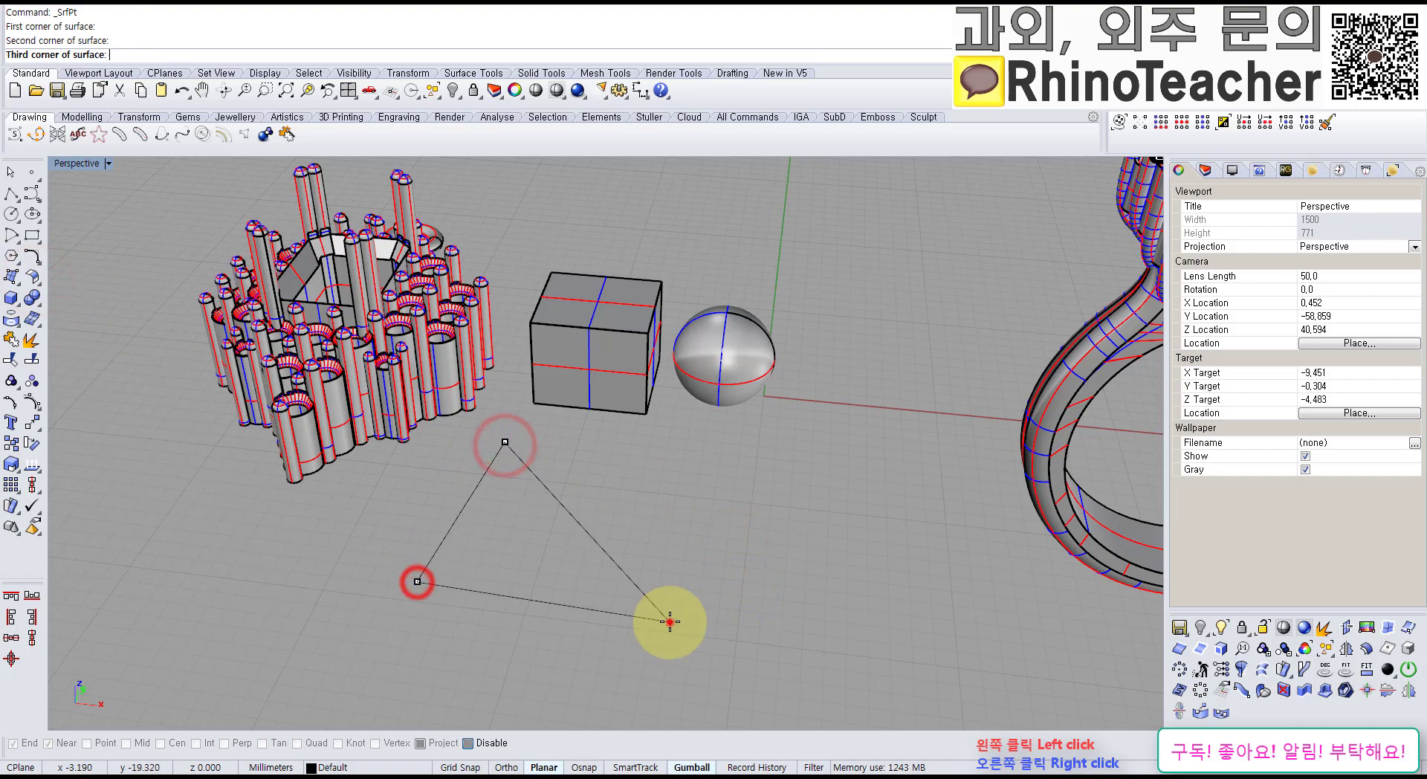
click(668, 622)
click(717, 469)
mouse_move(733, 573)
right_down()
mouse_move(771, 603)
mouse_move(758, 585)
right_up()
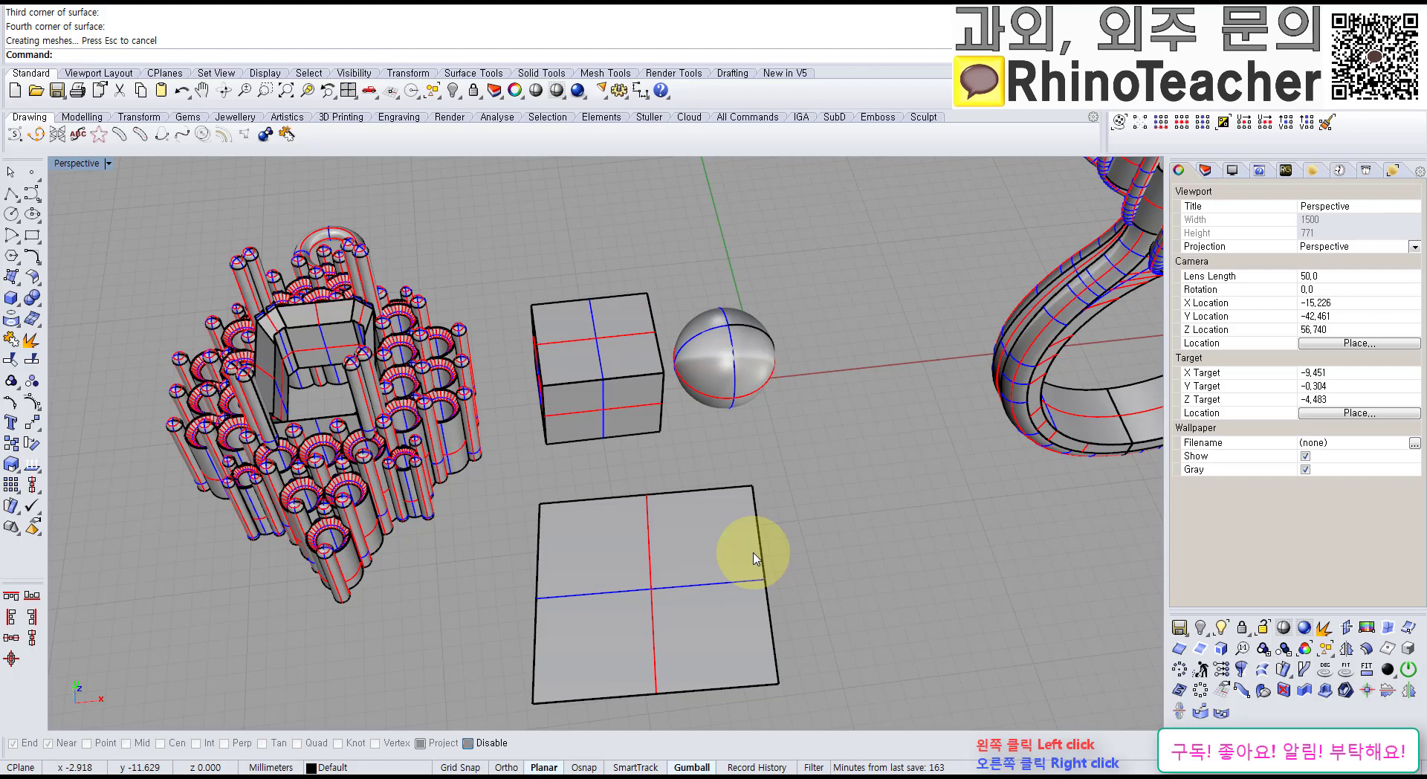
Step: Examine the box, the sphere and the flat surface from several angles, comparing solid shapes with a single surface
right_drag(745, 573, 637, 558)
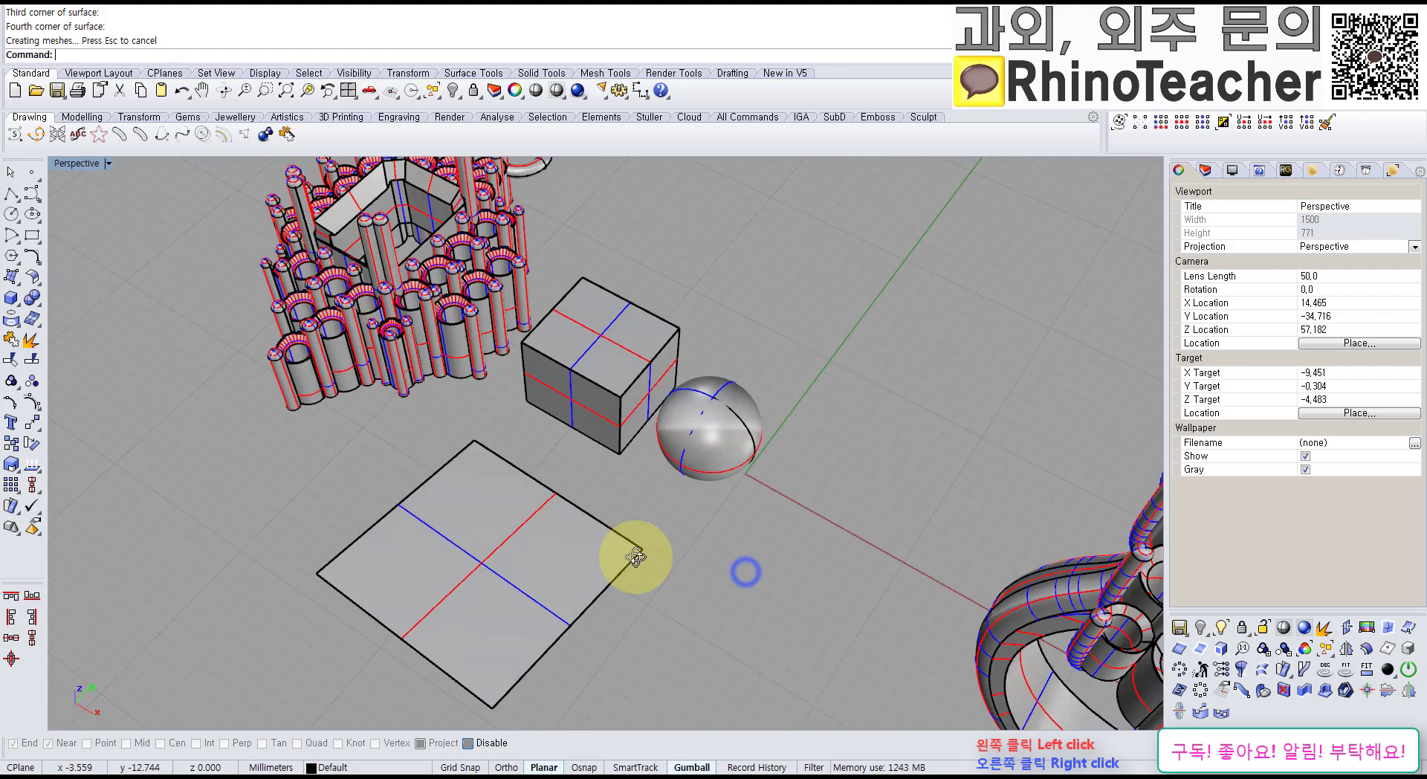
scroll(612, 403, up, 4)
click(611, 398)
click(715, 582)
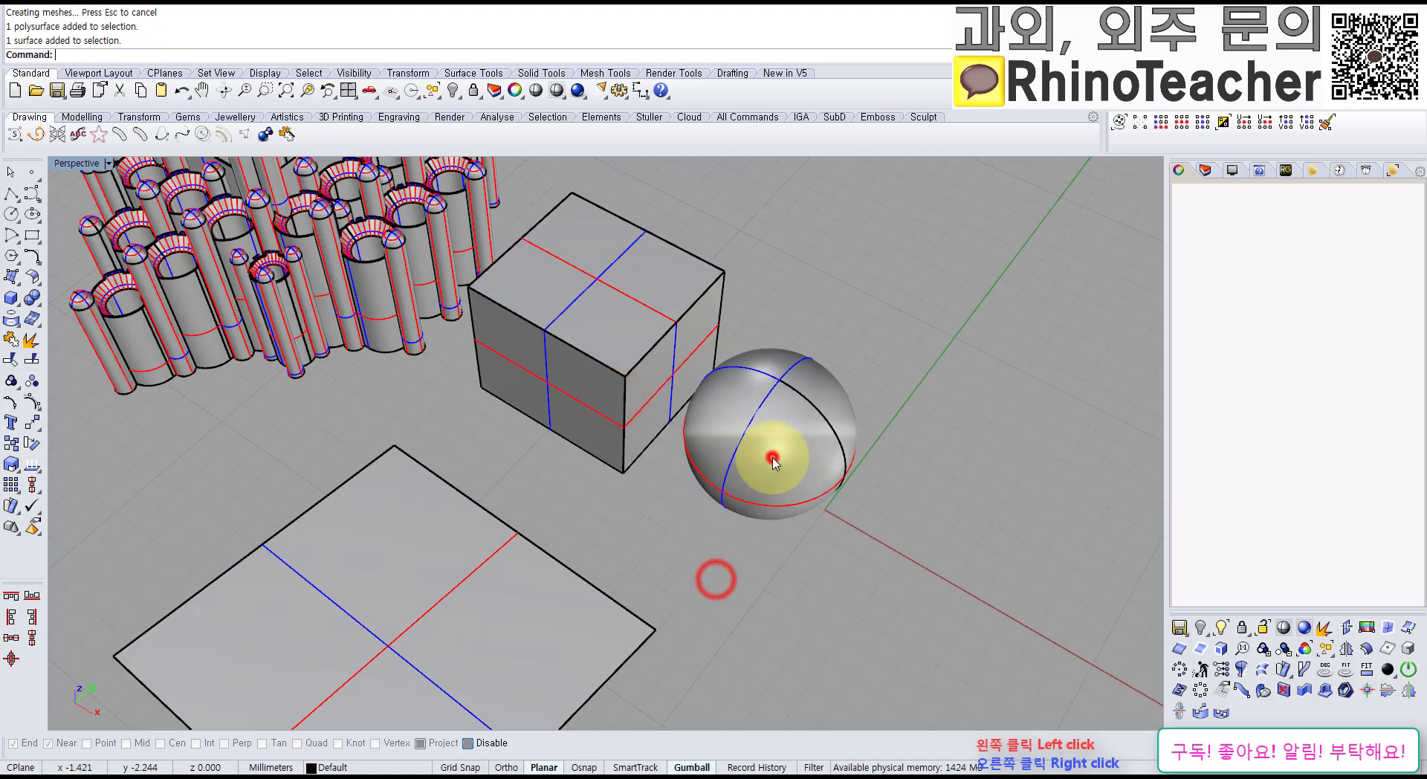
click(765, 454)
click(788, 595)
shift+right_drag(793, 475, 812, 465)
click(660, 507)
right_drag(714, 564, 767, 730)
right_drag(762, 647, 771, 500)
click(845, 473)
right_drag(795, 375, 752, 522)
click(729, 599)
right_drag(796, 577, 755, 503)
right_drag(752, 435, 766, 487)
Step: Compare the object type of the flat surface with that of the box in the properties
click(671, 355)
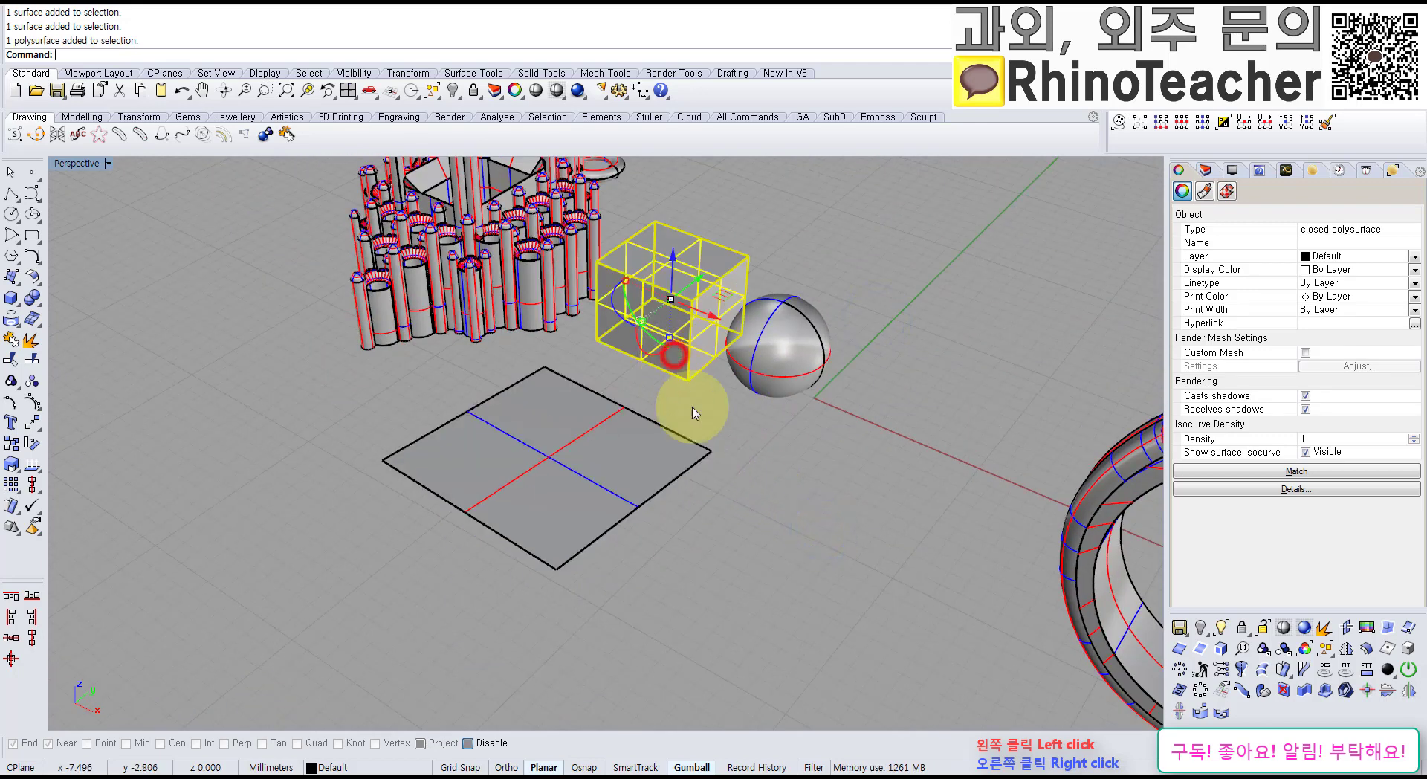
click(756, 534)
right_drag(663, 566, 663, 423)
click(667, 426)
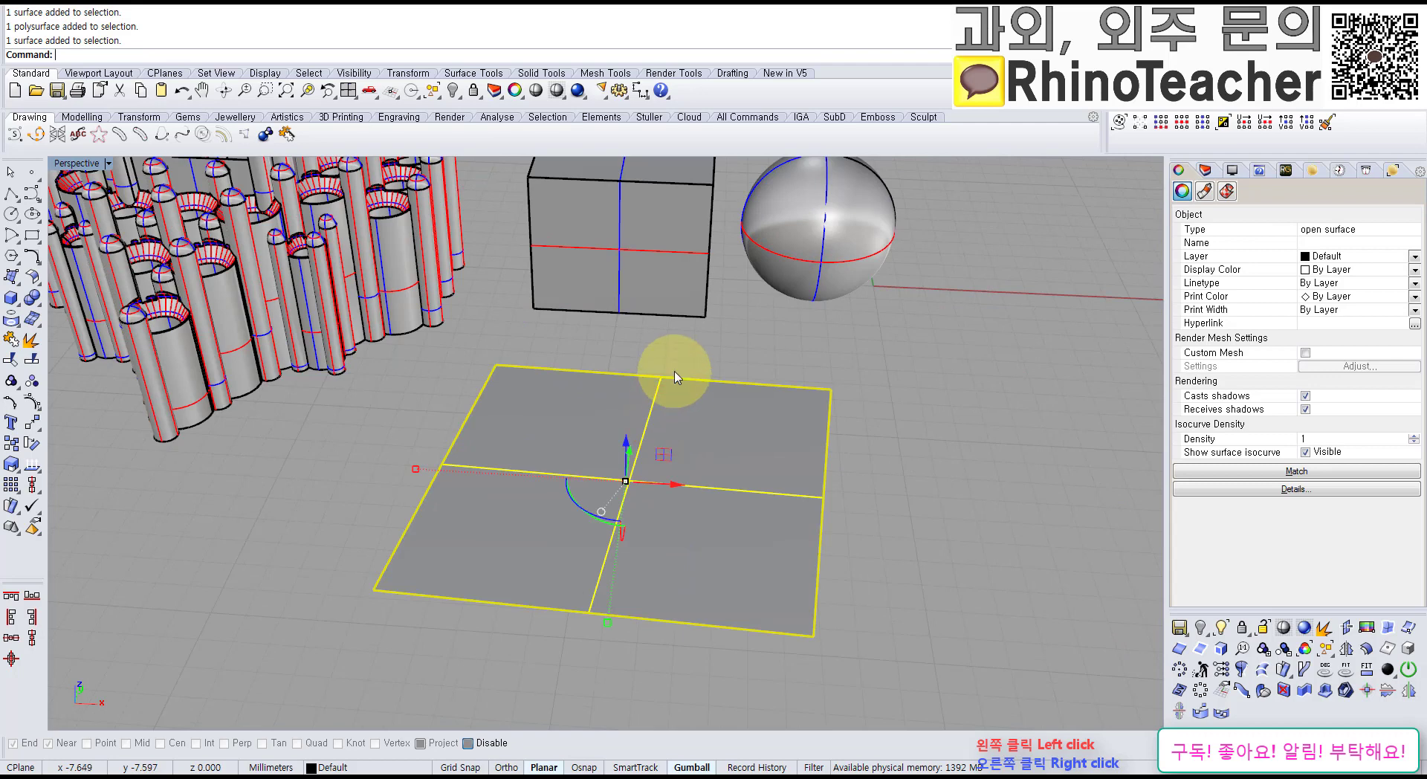
click(681, 282)
click(725, 444)
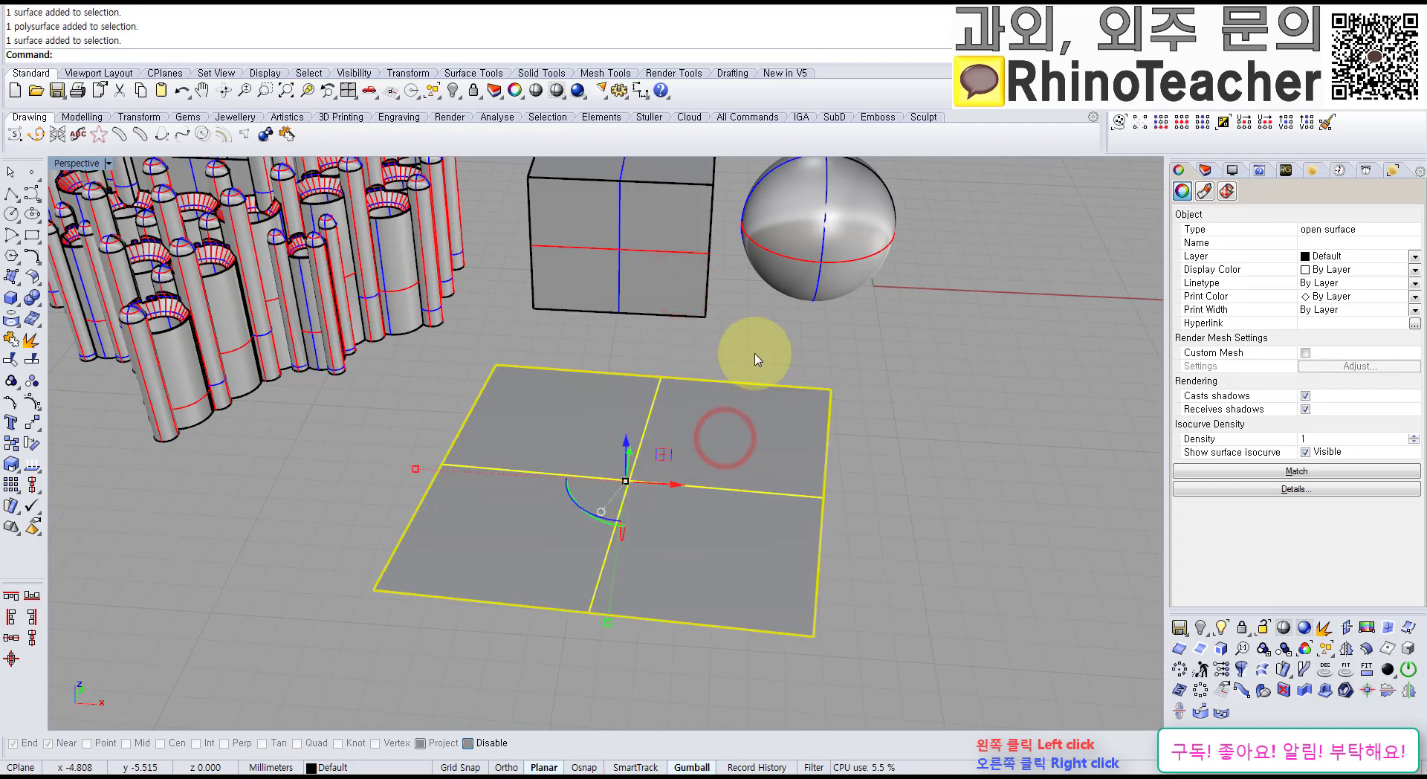
right_drag(788, 360, 799, 322)
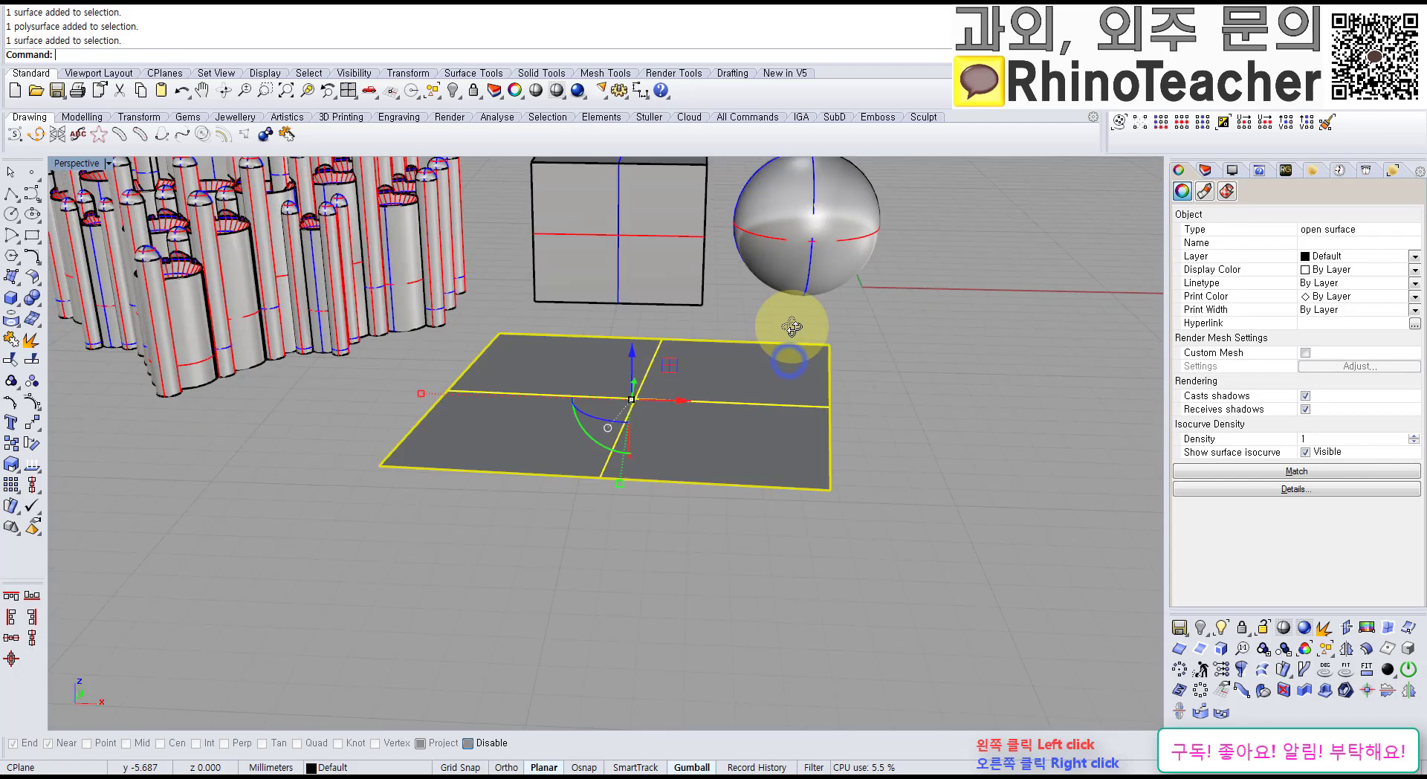
click(698, 280)
click(926, 321)
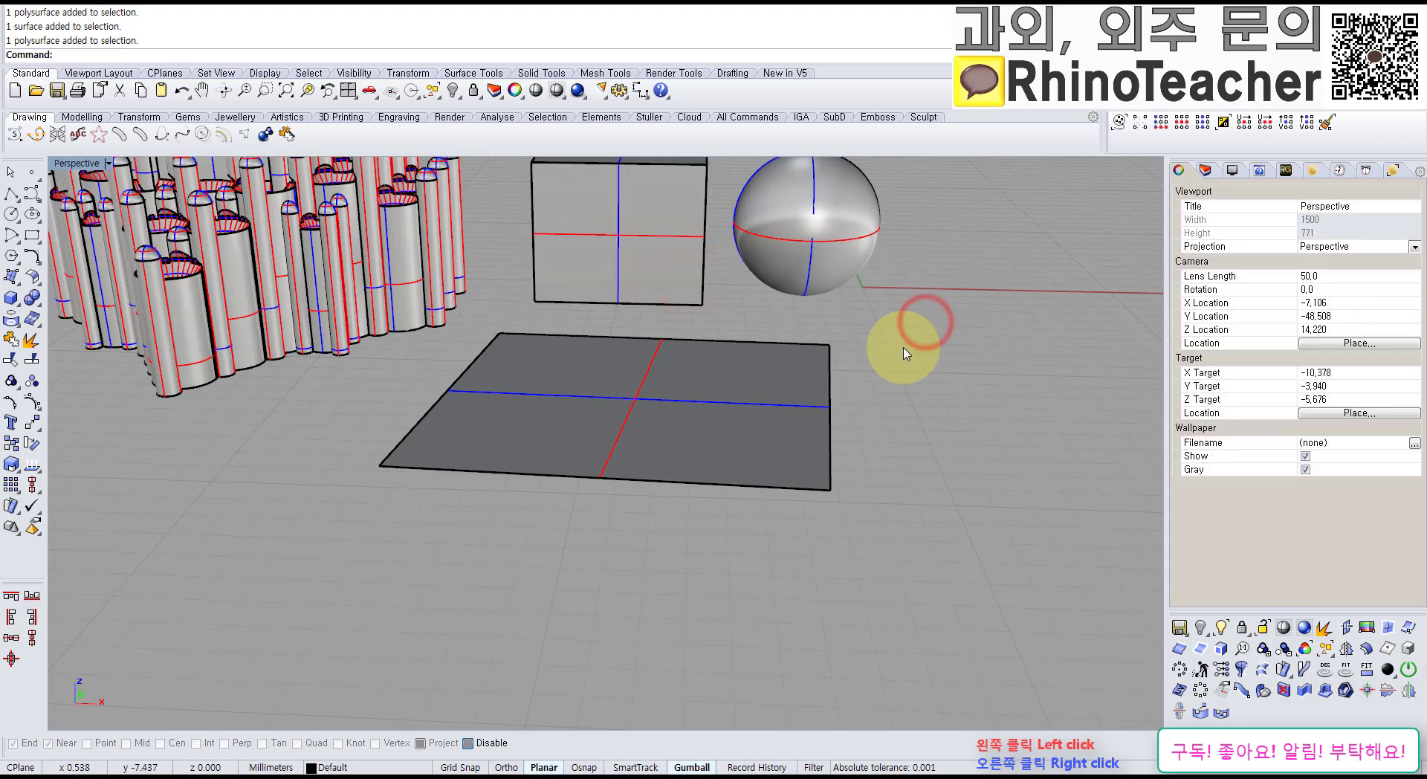
Step: Select the flat surface and then the box to review their open and closed types once more
right_drag(829, 418, 695, 535)
scroll(633, 359, up, 4)
scroll(633, 359, down, 4)
right_drag(654, 371, 707, 437)
drag(779, 460, 617, 649)
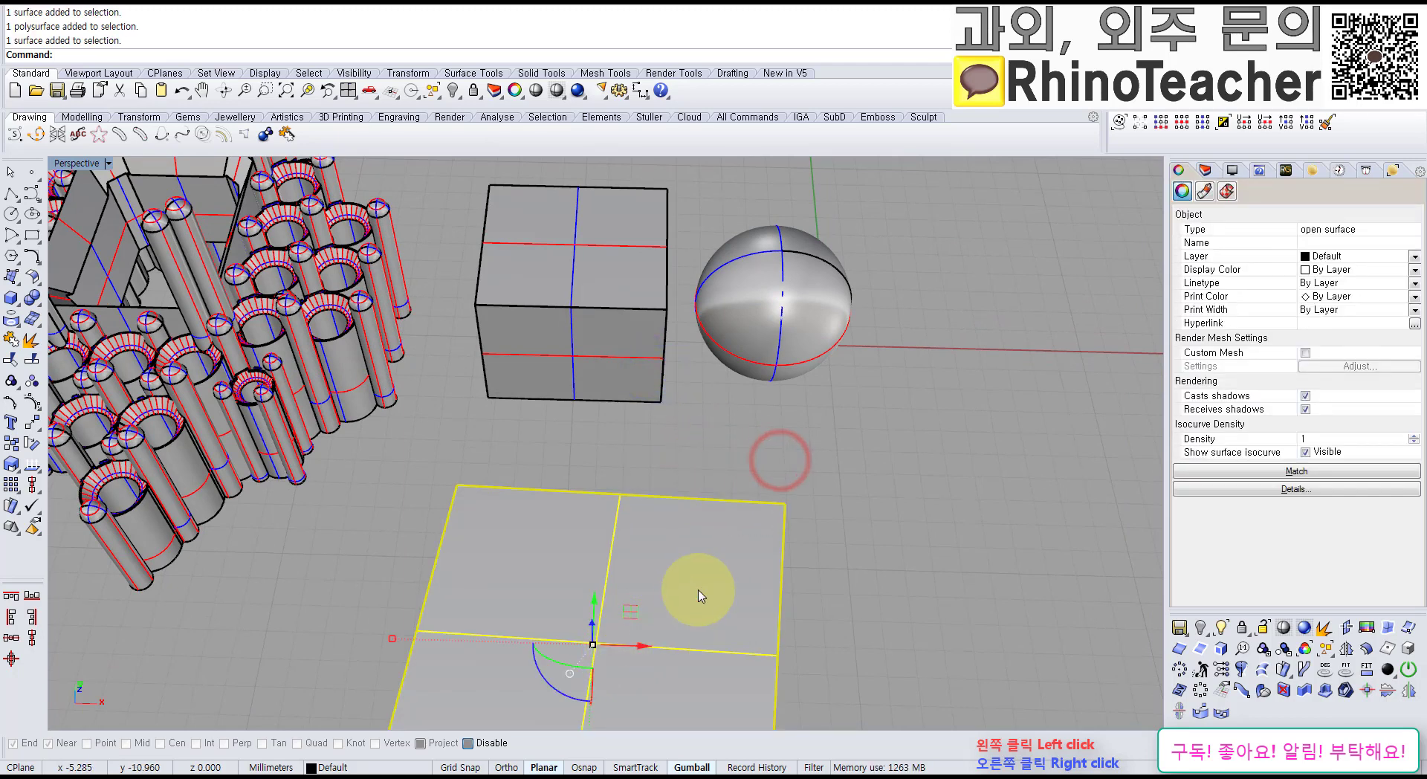
click(912, 533)
click(631, 356)
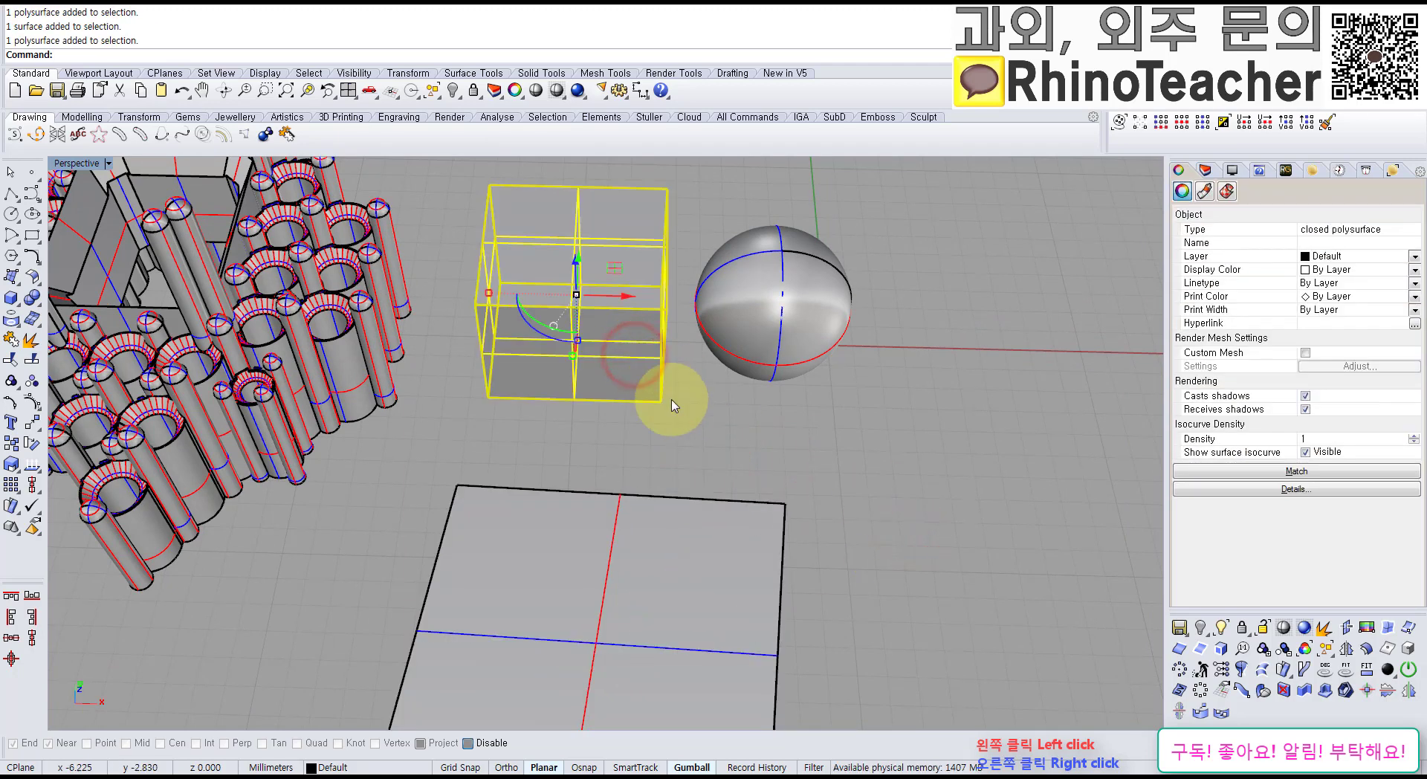
right_drag(726, 439, 668, 408)
click(681, 423)
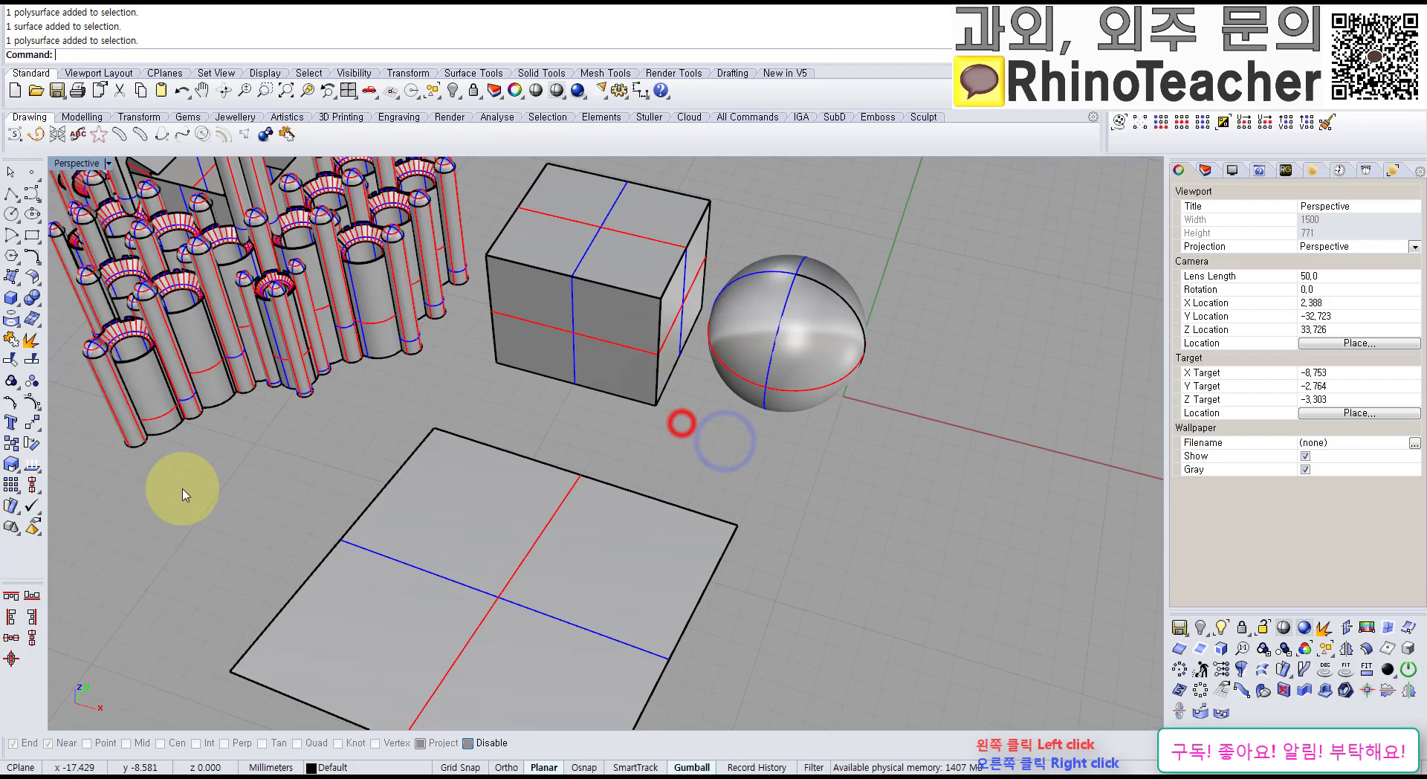
Step: Measure the box's volume with the Volume command from the mass properties tools
click(31, 464)
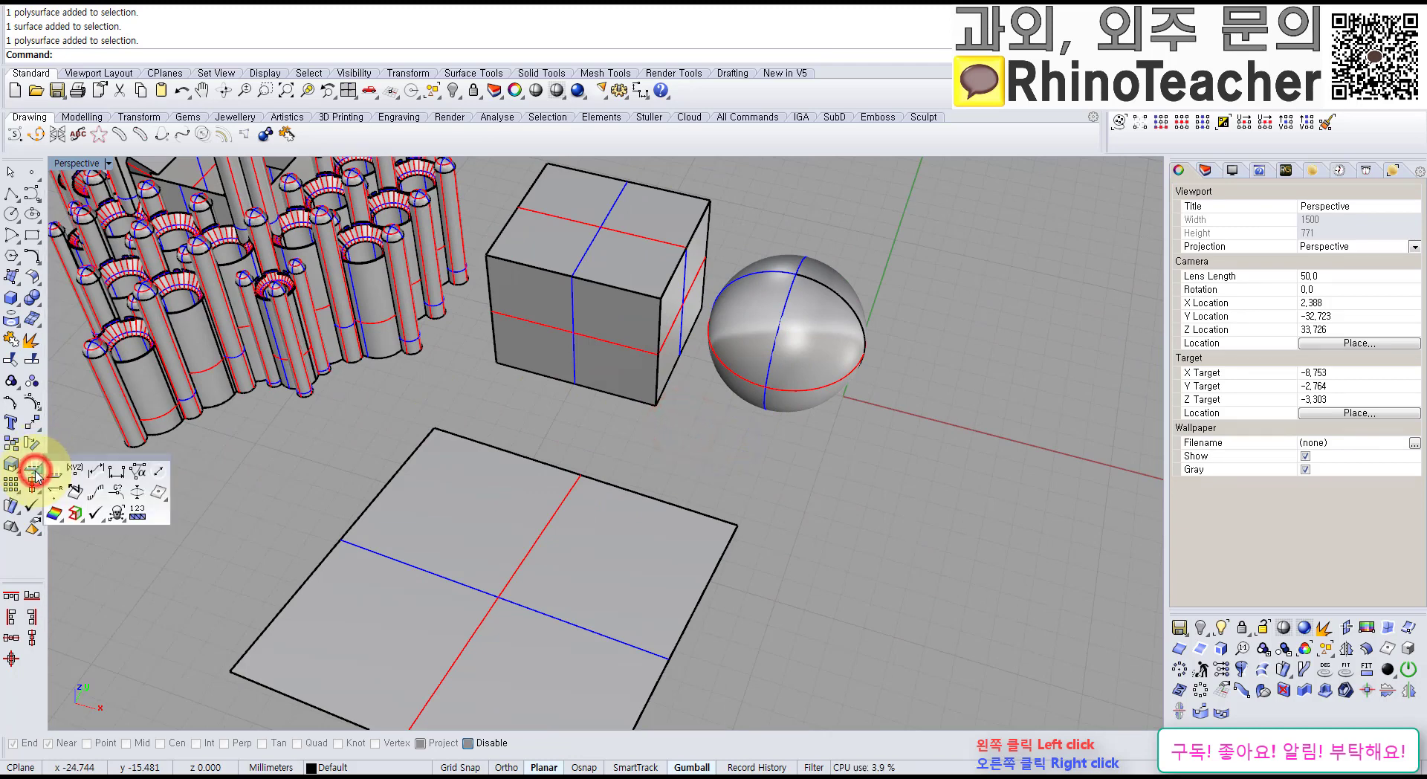
click(160, 493)
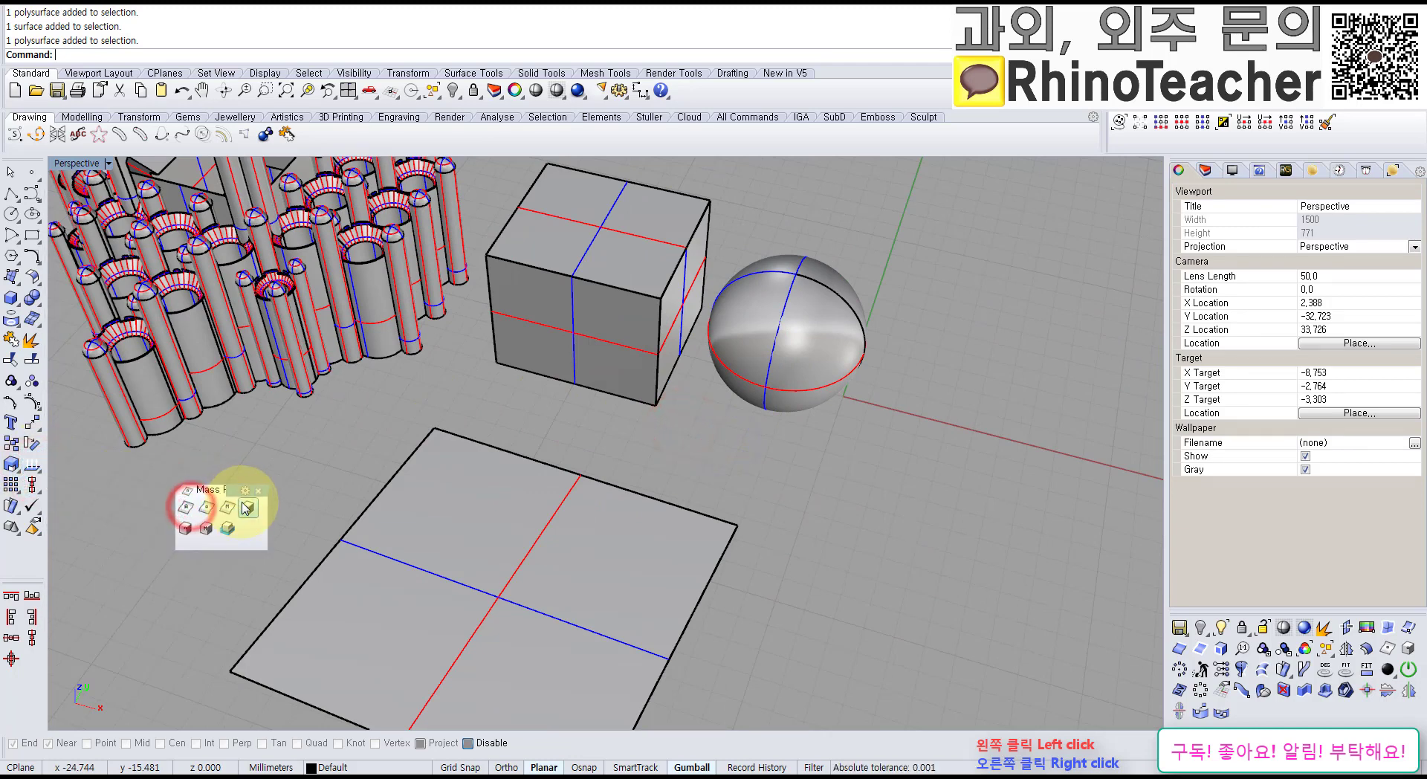
click(246, 508)
click(580, 269)
right_click(574, 282)
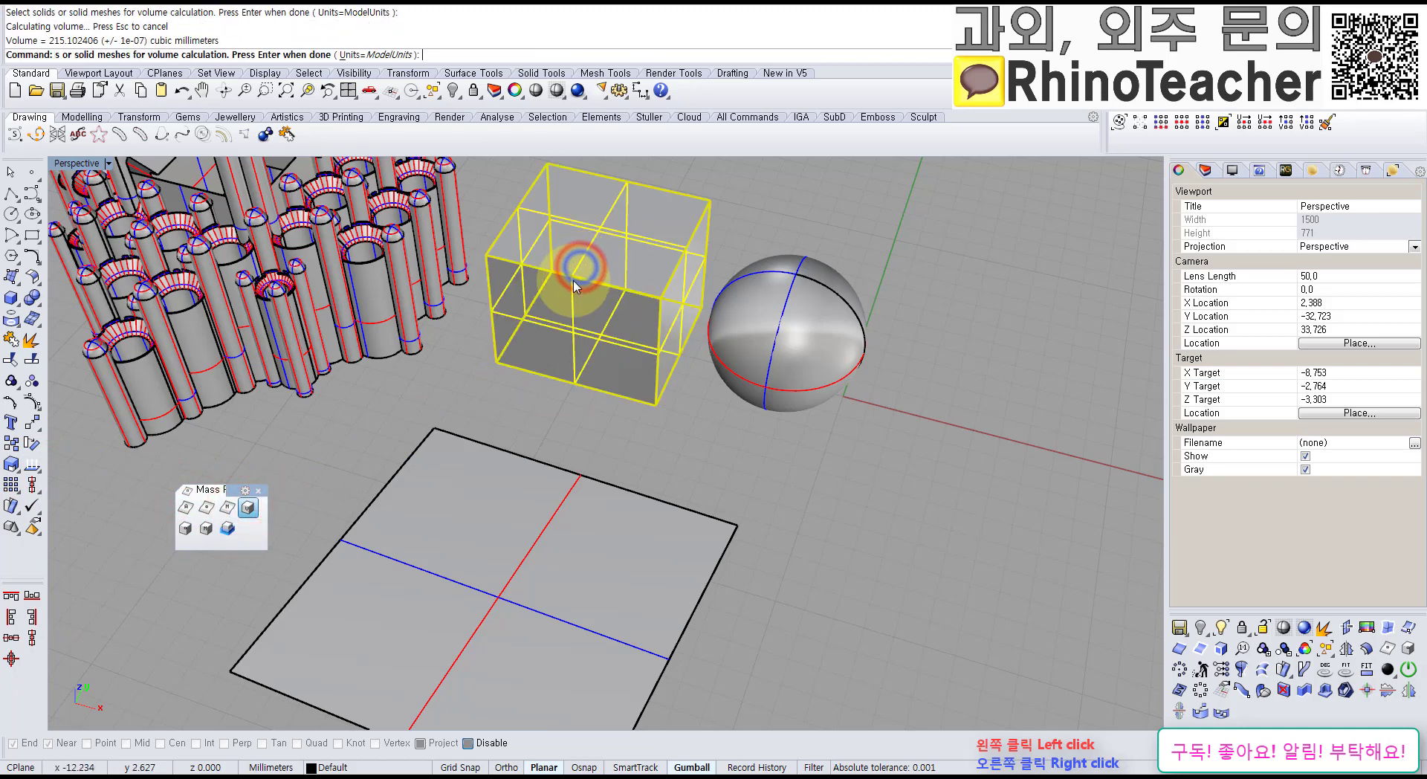
Step: Try to calculate the flat surface's volume, decline to continue with the non-closed object, and close the mass properties tools
right_click(342, 430)
click(454, 525)
right_click(453, 525)
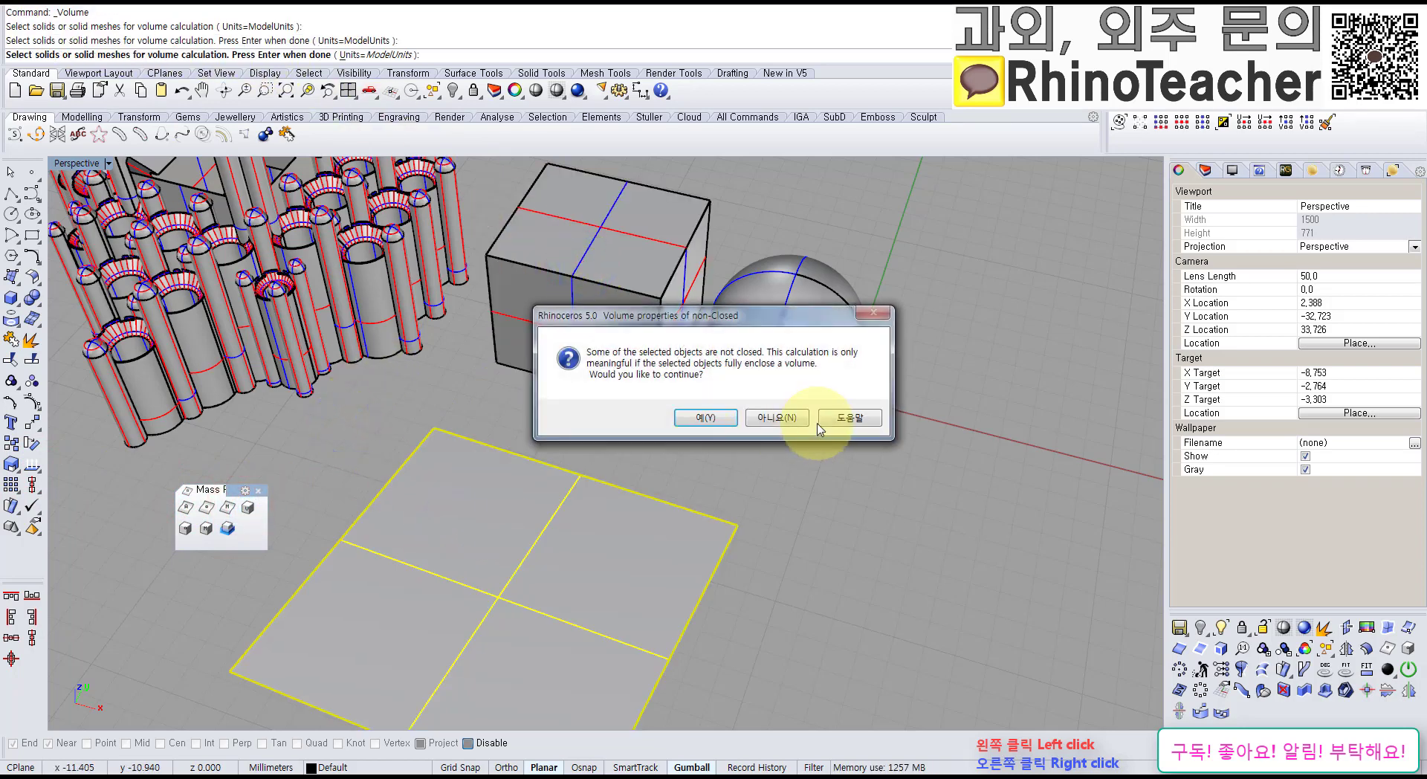
click(773, 418)
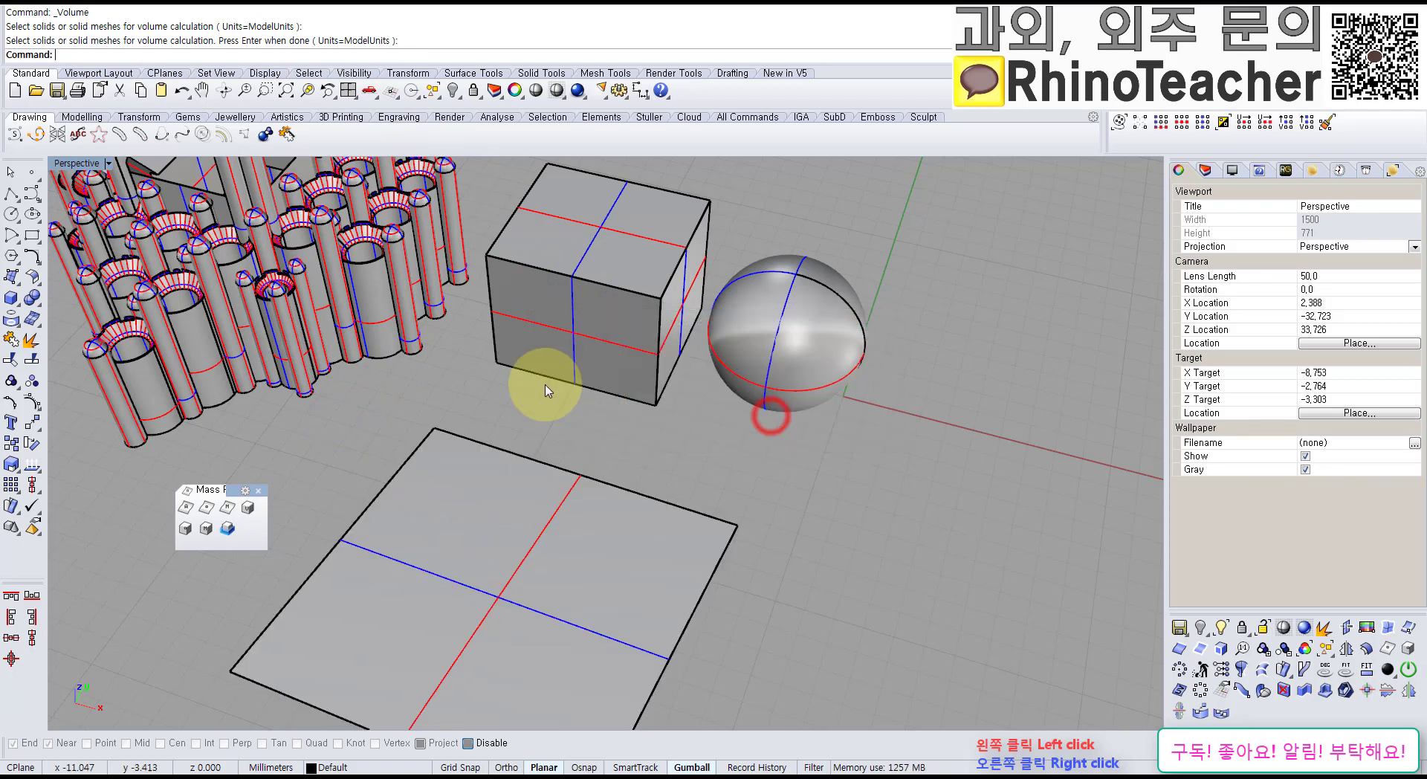
right_drag(376, 452, 438, 334)
scroll(382, 438, down, 2)
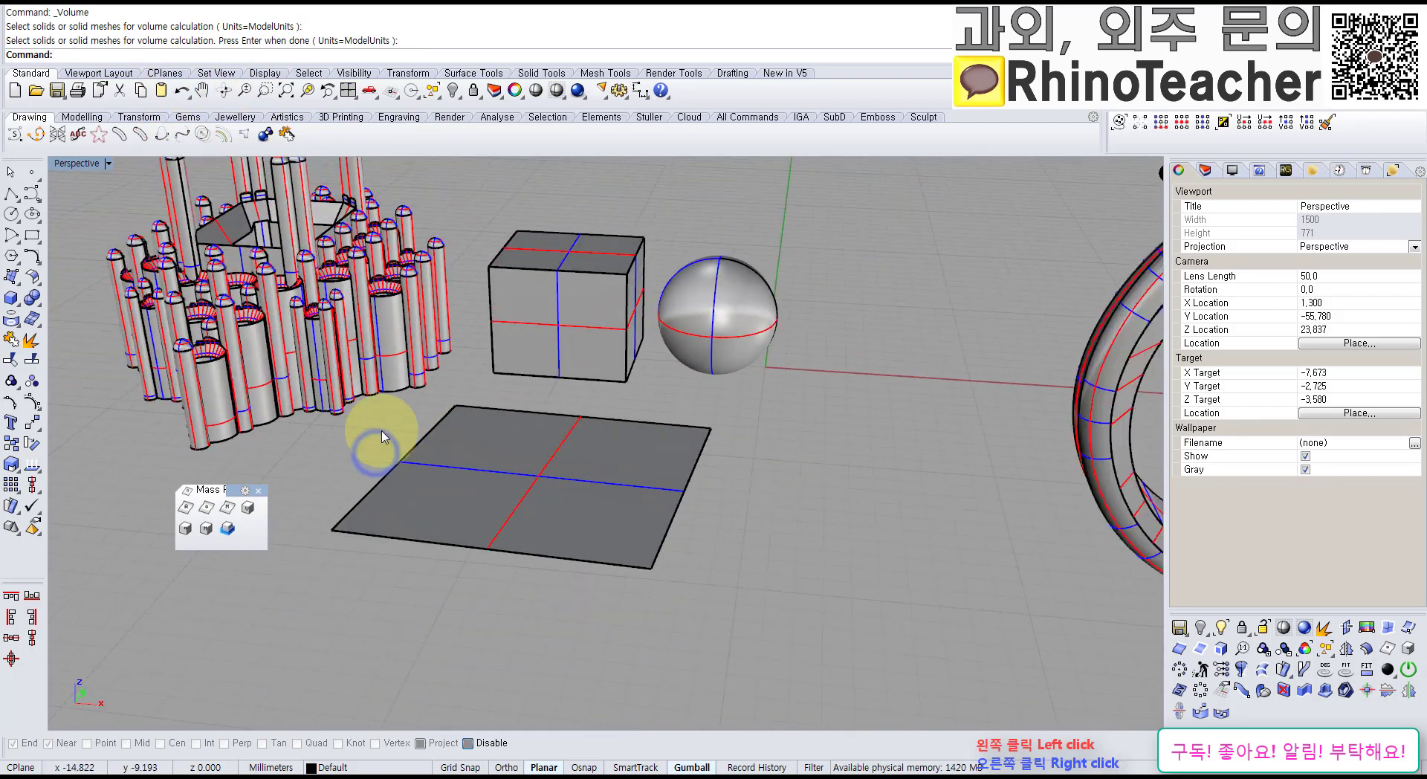
click(257, 491)
click(343, 443)
Step: Select the flat surface and review its object type in the properties, examining it beside the solids
right_drag(344, 448, 445, 509)
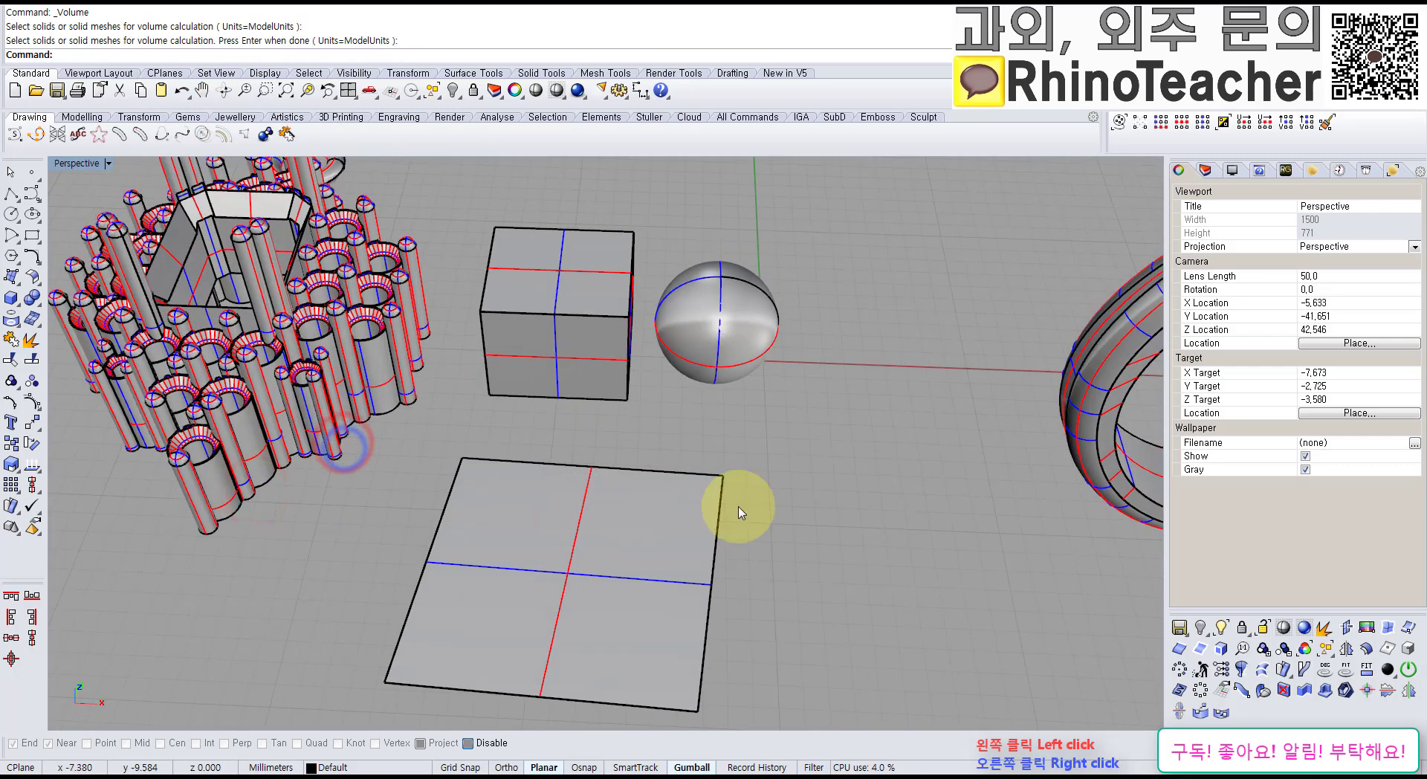
right_drag(621, 599, 763, 516)
click(764, 535)
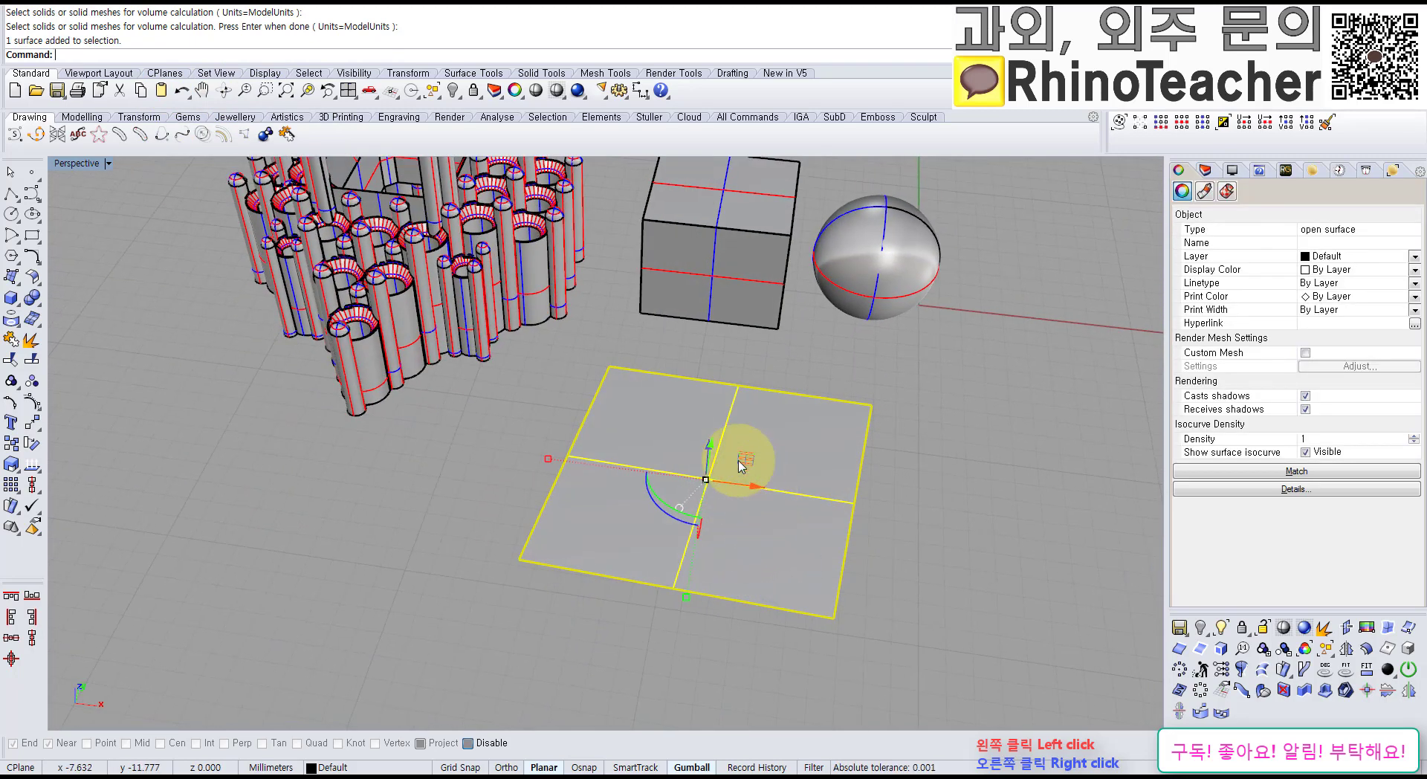
right_drag(780, 442, 759, 494)
right_drag(759, 494, 791, 449)
click(936, 429)
right_drag(831, 359, 654, 496)
right_drag(694, 547, 691, 408)
scroll(676, 431, up, 8)
Step: Delete the flat surface in front of the box
right_drag(903, 353, 771, 483)
click(758, 517)
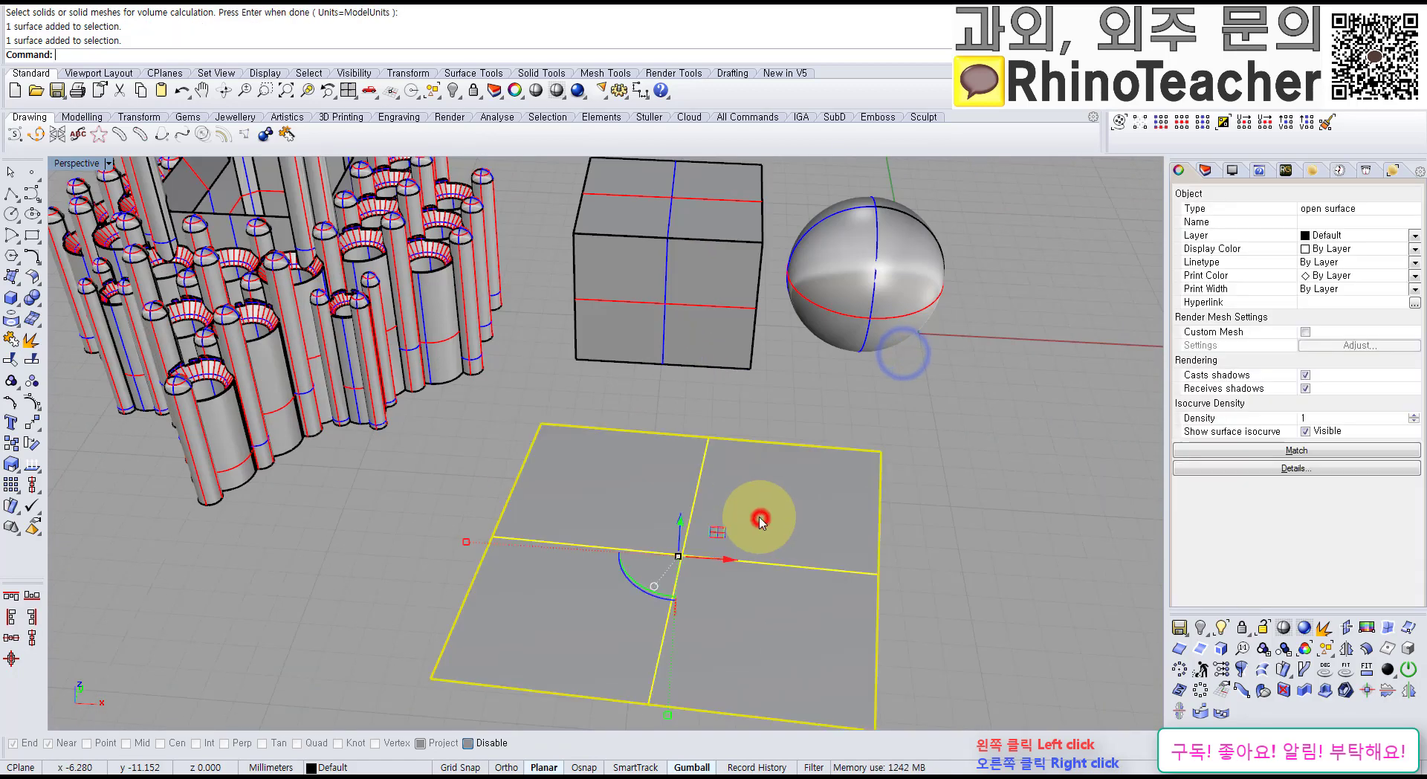
key(Delete)
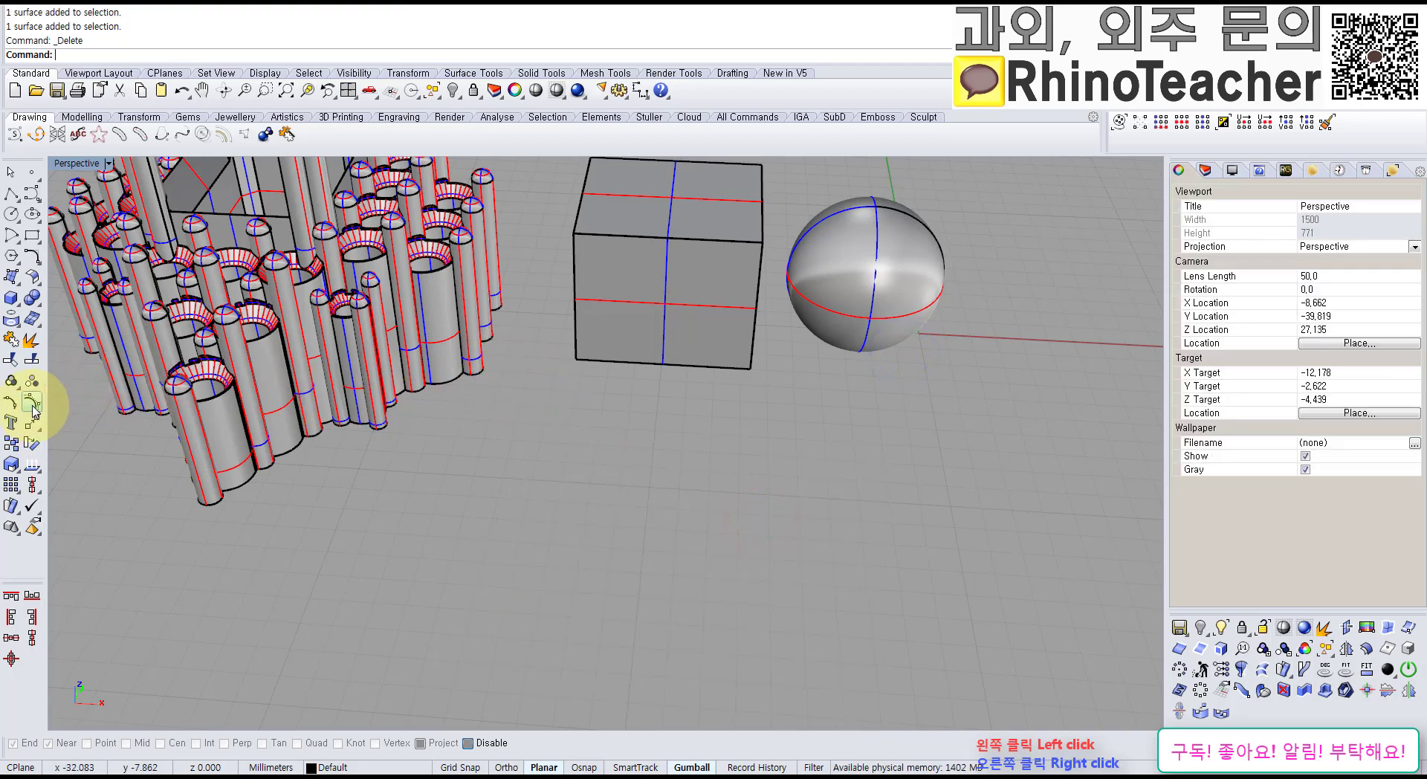
Step: Run Show Edges from the Analyze tools on the pendant and examine its non-manifold edges
click(31, 463)
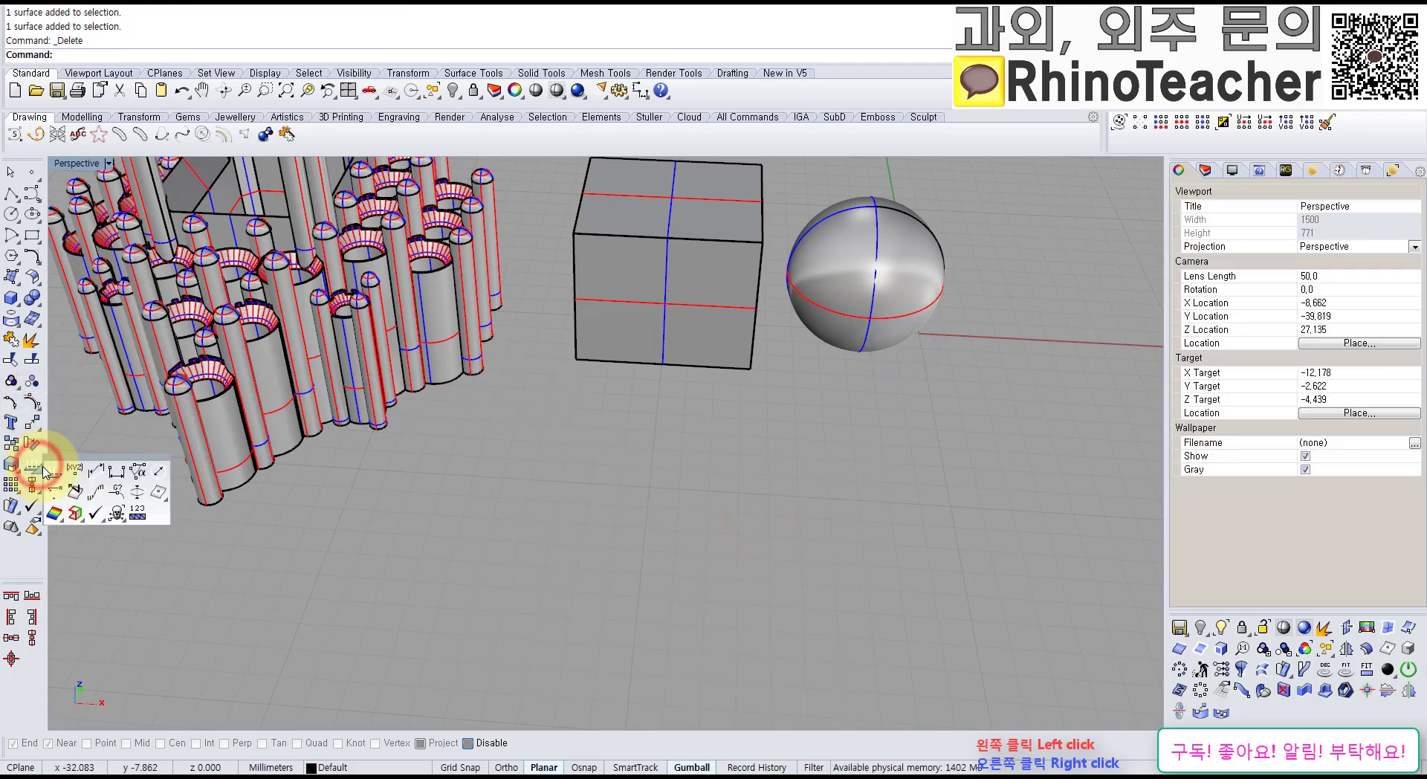
drag(81, 459, 95, 492)
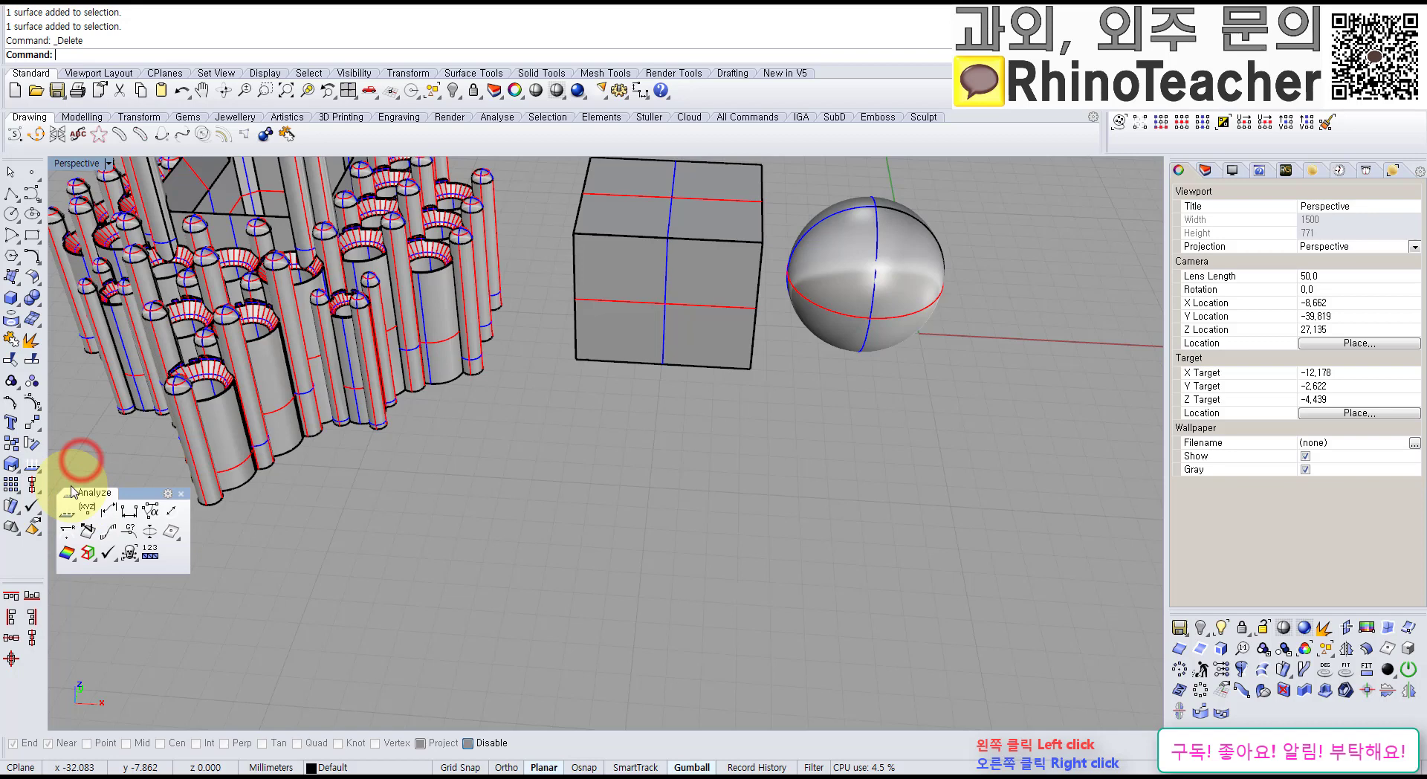
click(88, 553)
click(328, 394)
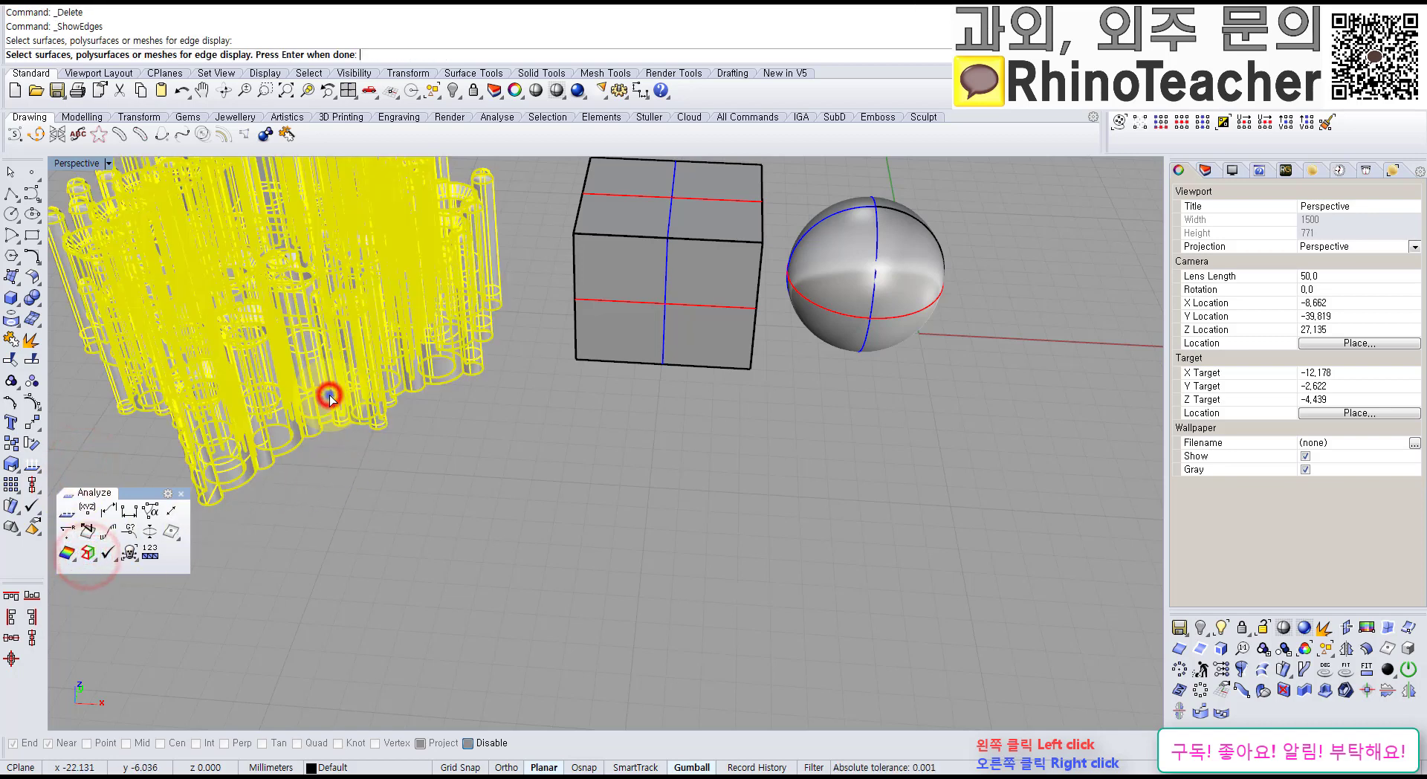
key(Return)
shift+right_drag(461, 434, 661, 504)
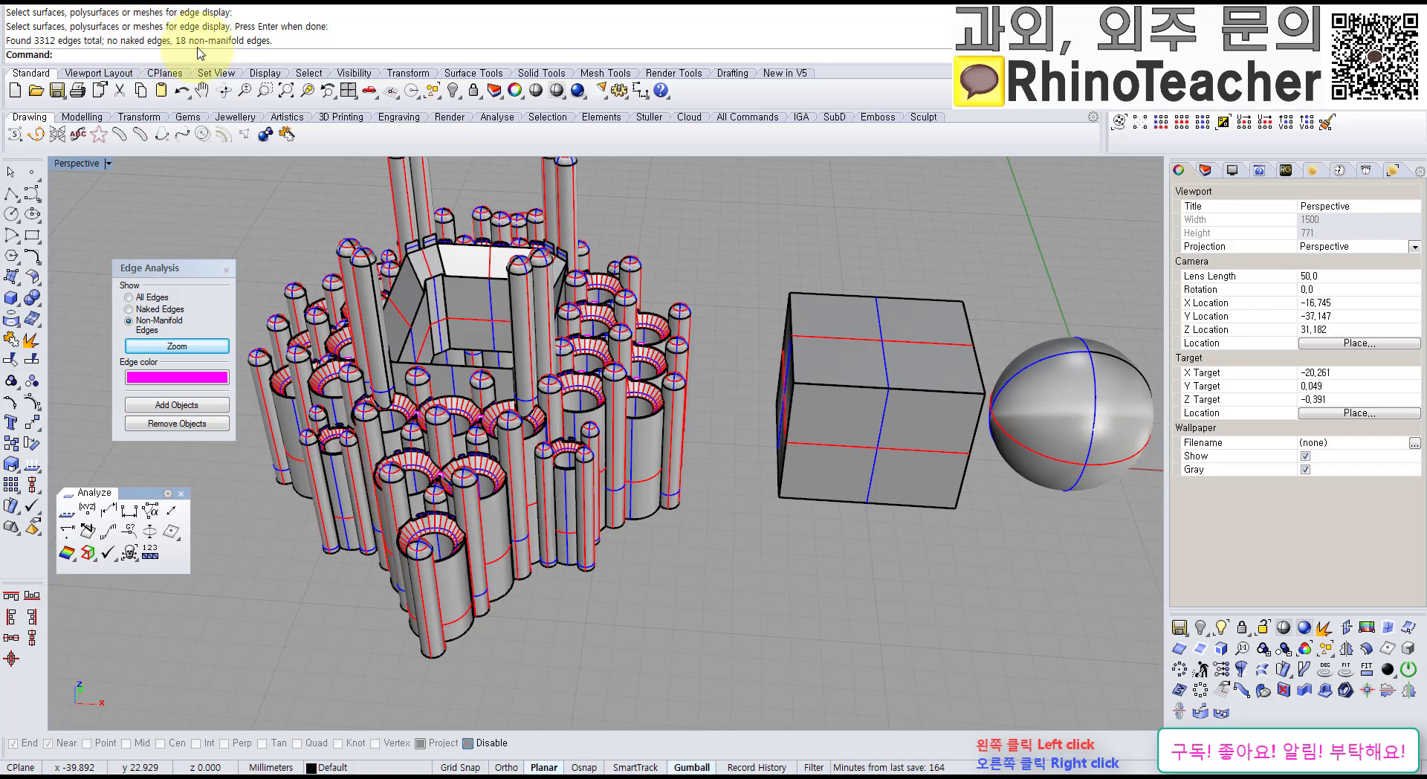
scroll(625, 319, down, 8)
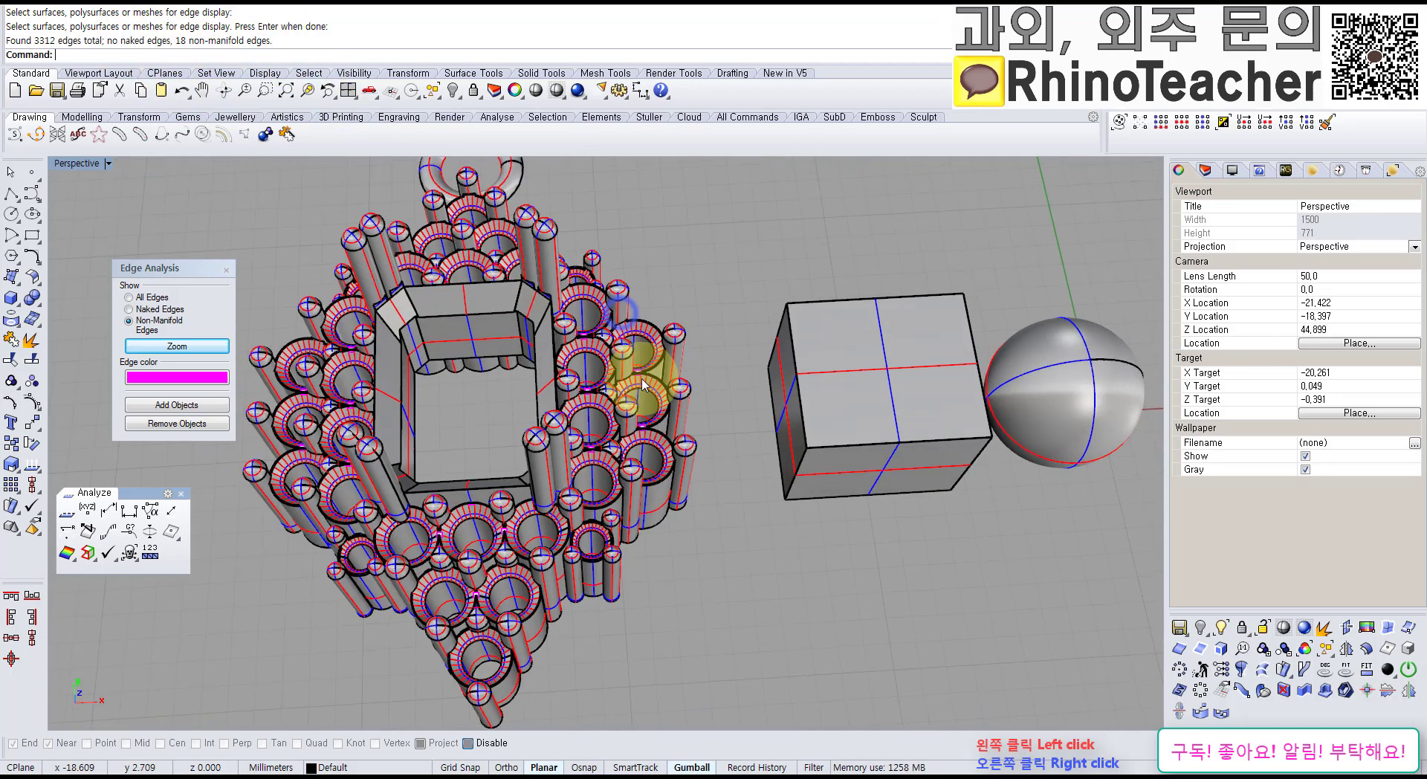
shift+right_drag(733, 334, 707, 373)
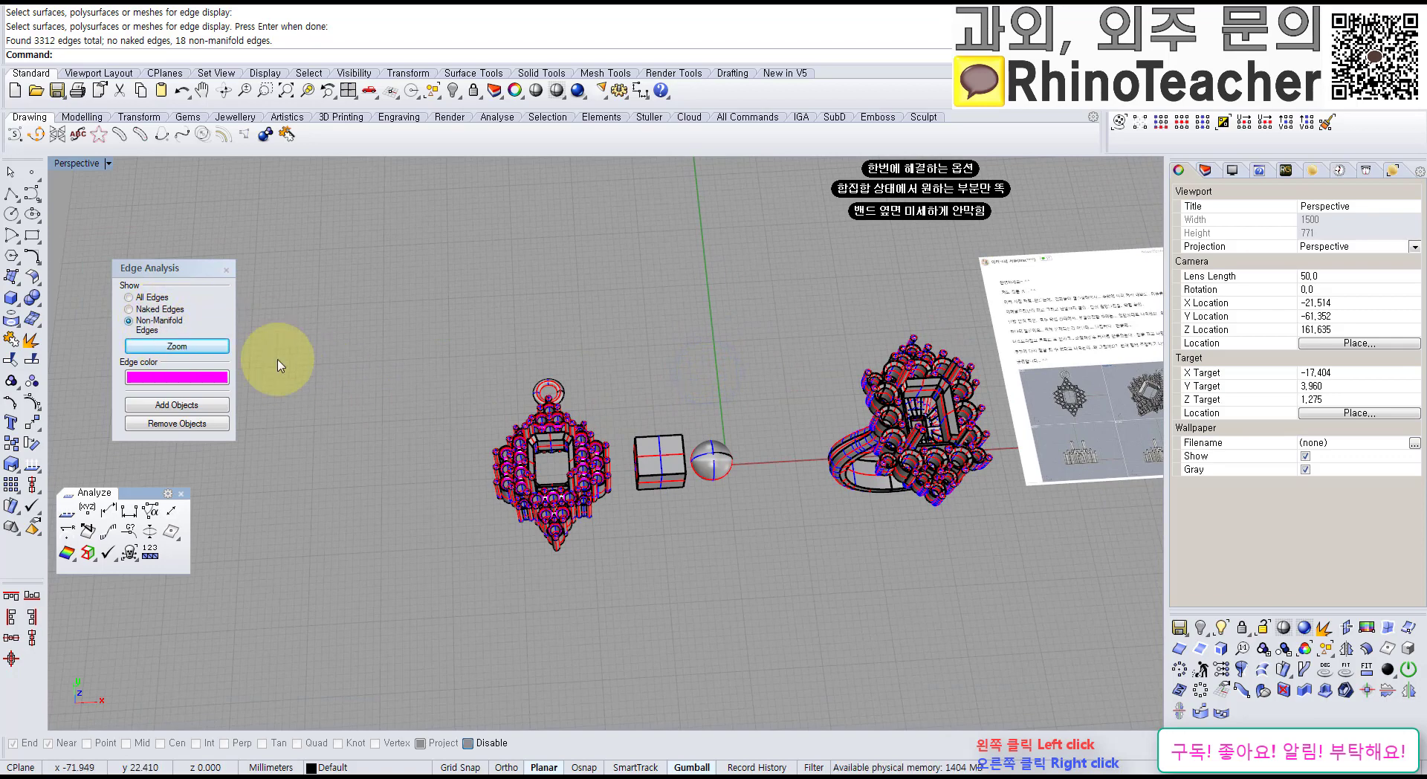
right_drag(616, 489, 599, 423)
scroll(624, 424, down, 6)
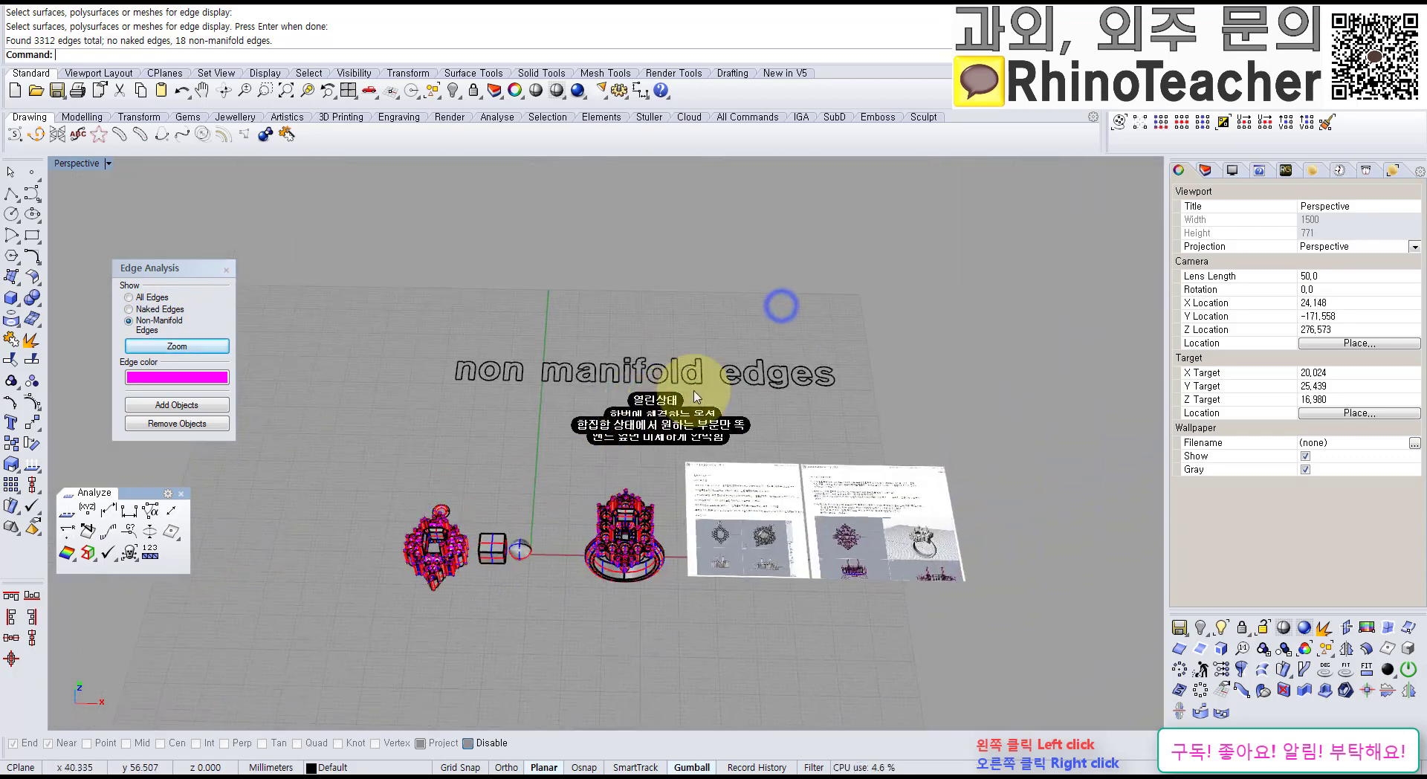
Step: Maximize the Top viewport and examine the "non manifold edges" heading and the Korean notes beneath it
key(ctrl+F1)
scroll(713, 390, down, 12)
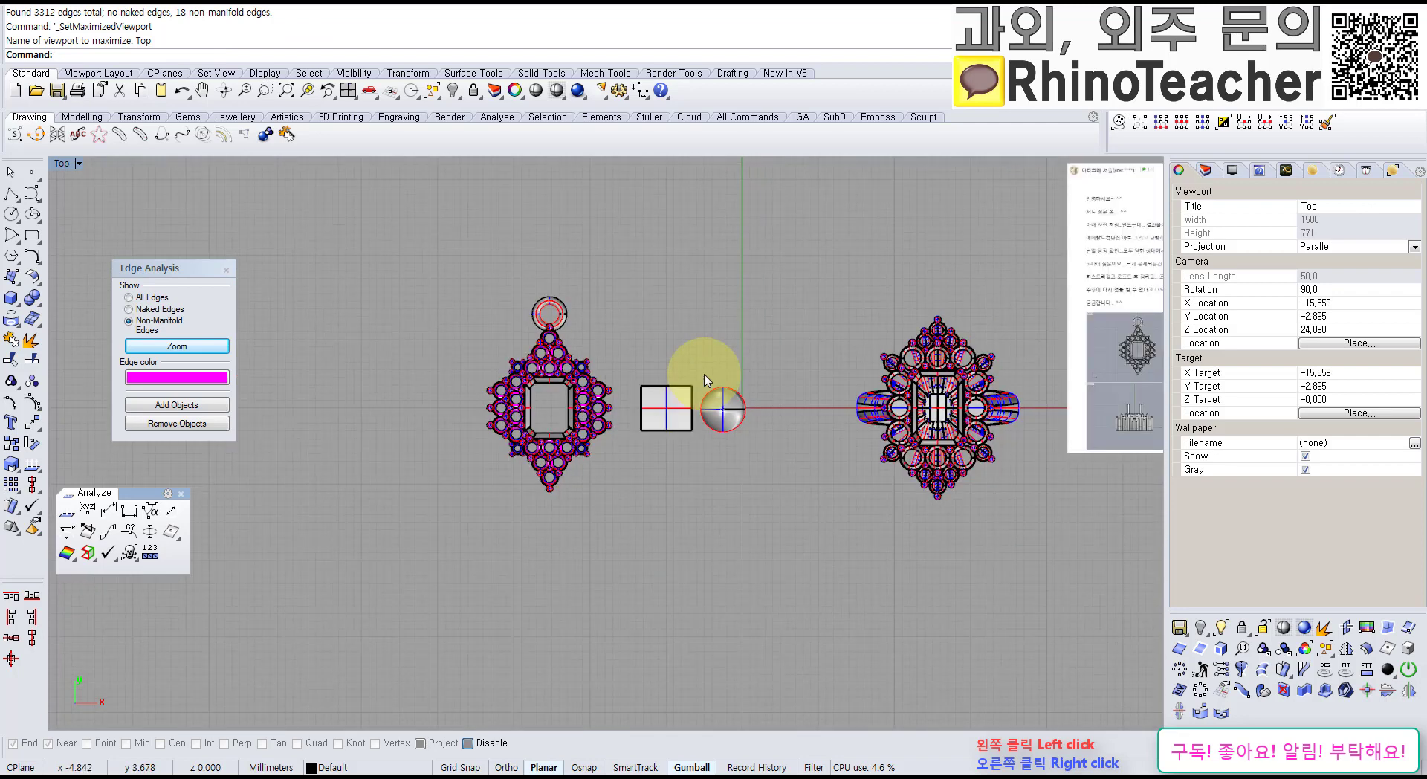
right_drag(774, 303, 647, 536)
scroll(655, 512, down, 4)
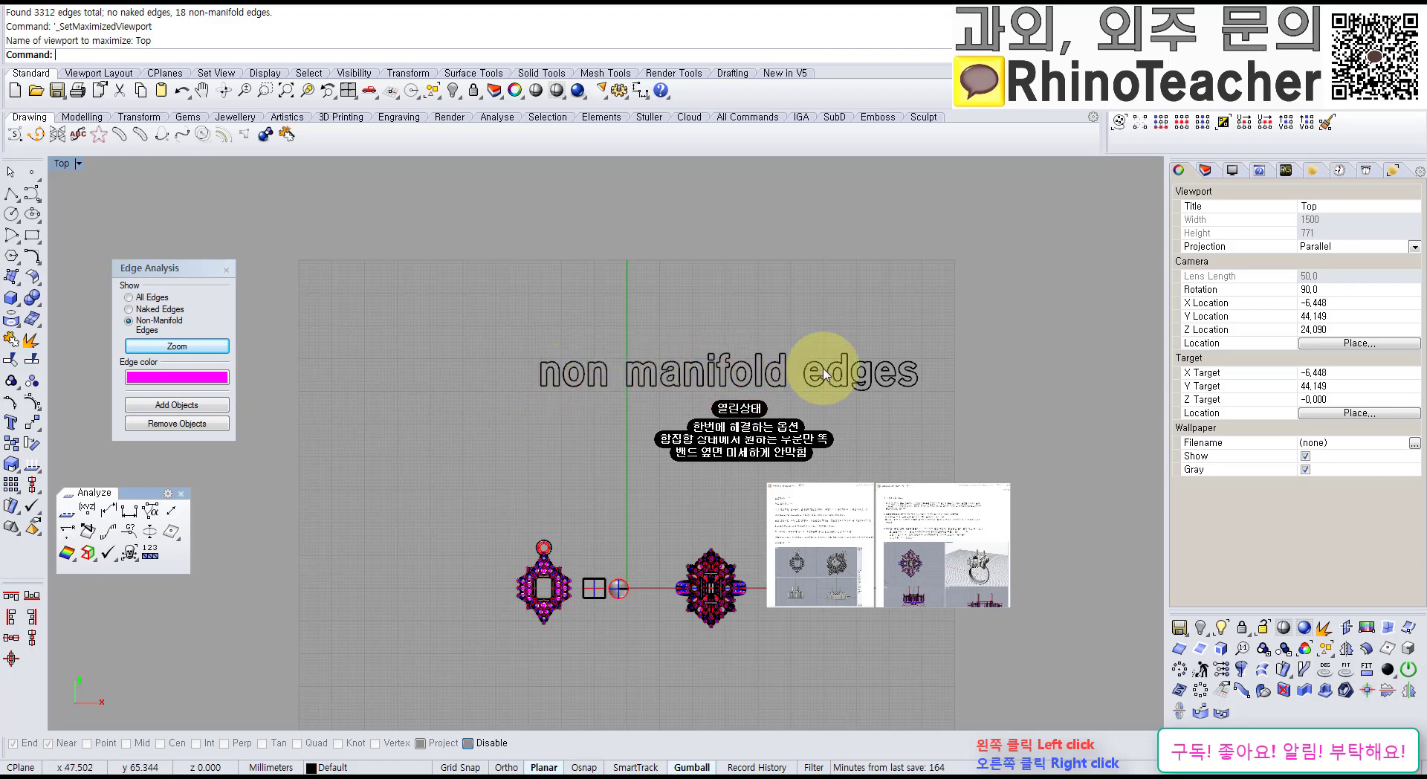
mouse_move(843, 349)
right_down()
mouse_move(669, 420)
mouse_move(644, 450)
right_up()
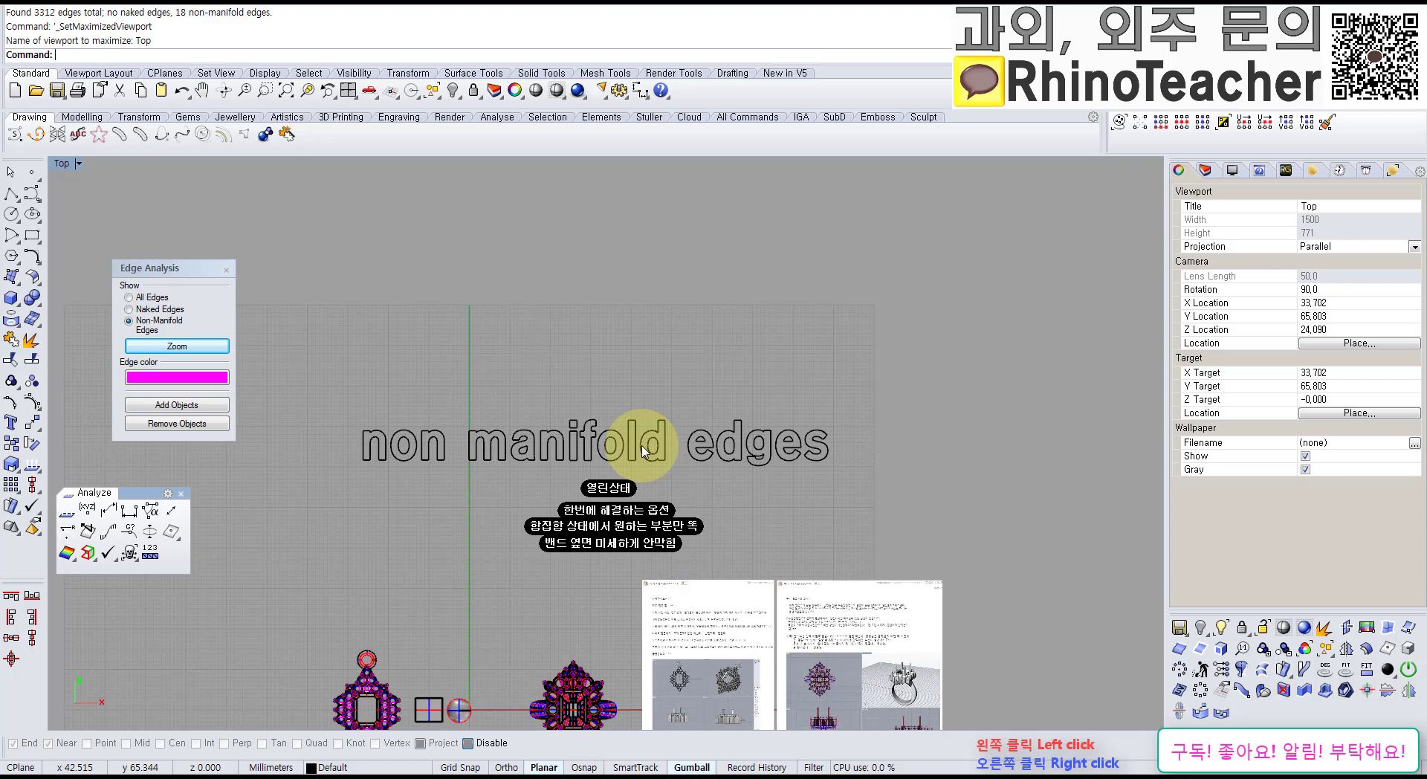
right_drag(549, 478, 554, 409)
scroll(419, 296, up, 10)
scroll(554, 414, down, 3)
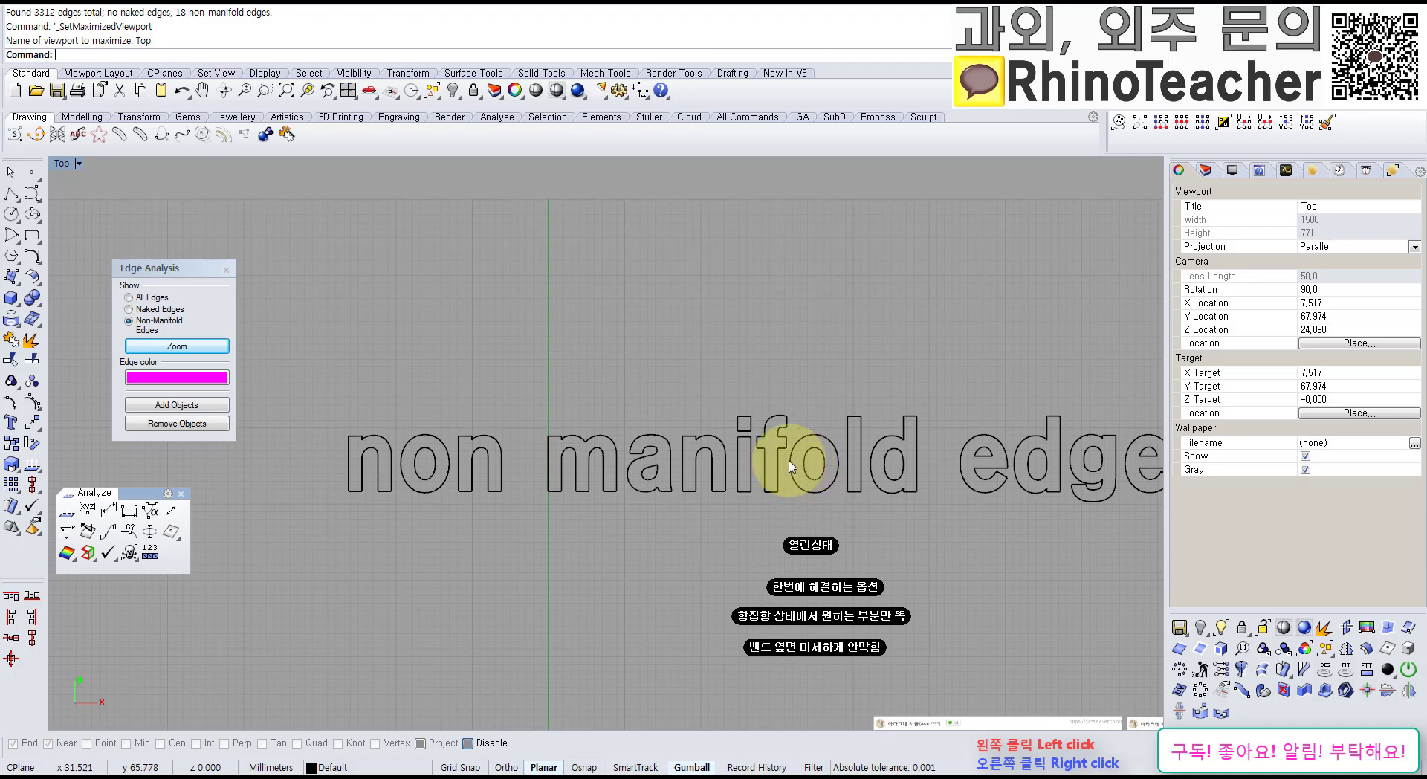
right_drag(791, 466, 582, 435)
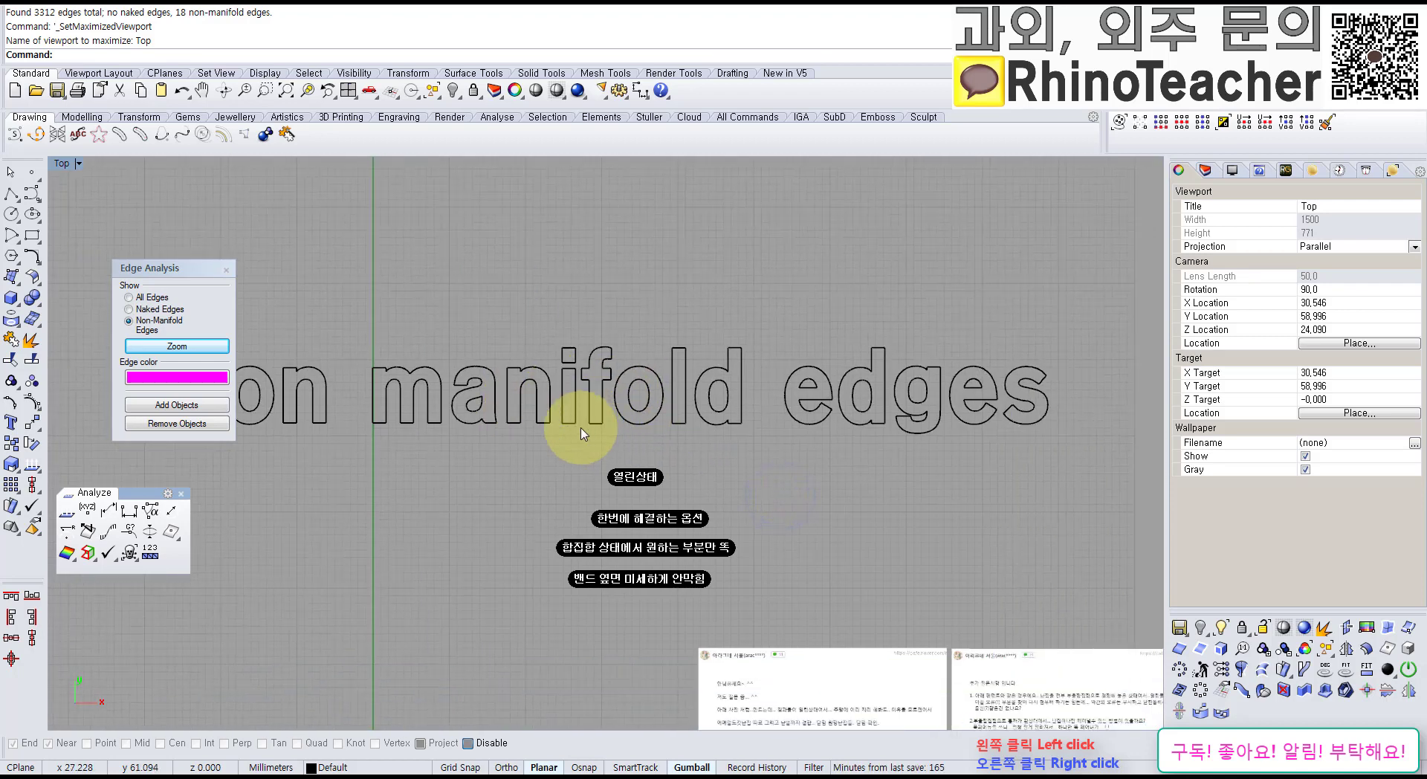
right_drag(510, 572, 593, 424)
scroll(554, 467, down, 3)
scroll(510, 566, up, 4)
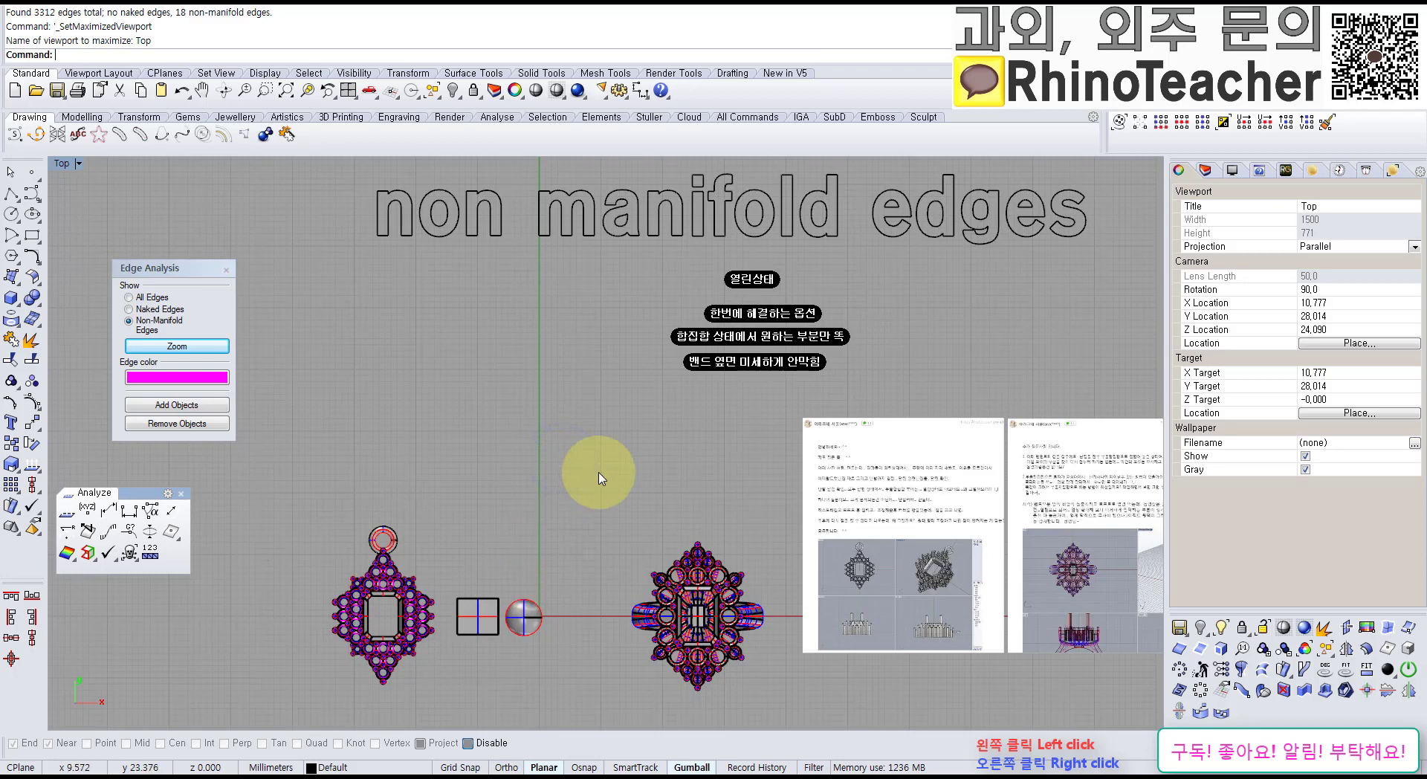
scroll(599, 478, down, 4)
mouse_move(598, 473)
right_down()
mouse_move(511, 449)
mouse_move(599, 496)
right_up()
scroll(562, 524, up, 6)
scroll(598, 496, down, 6)
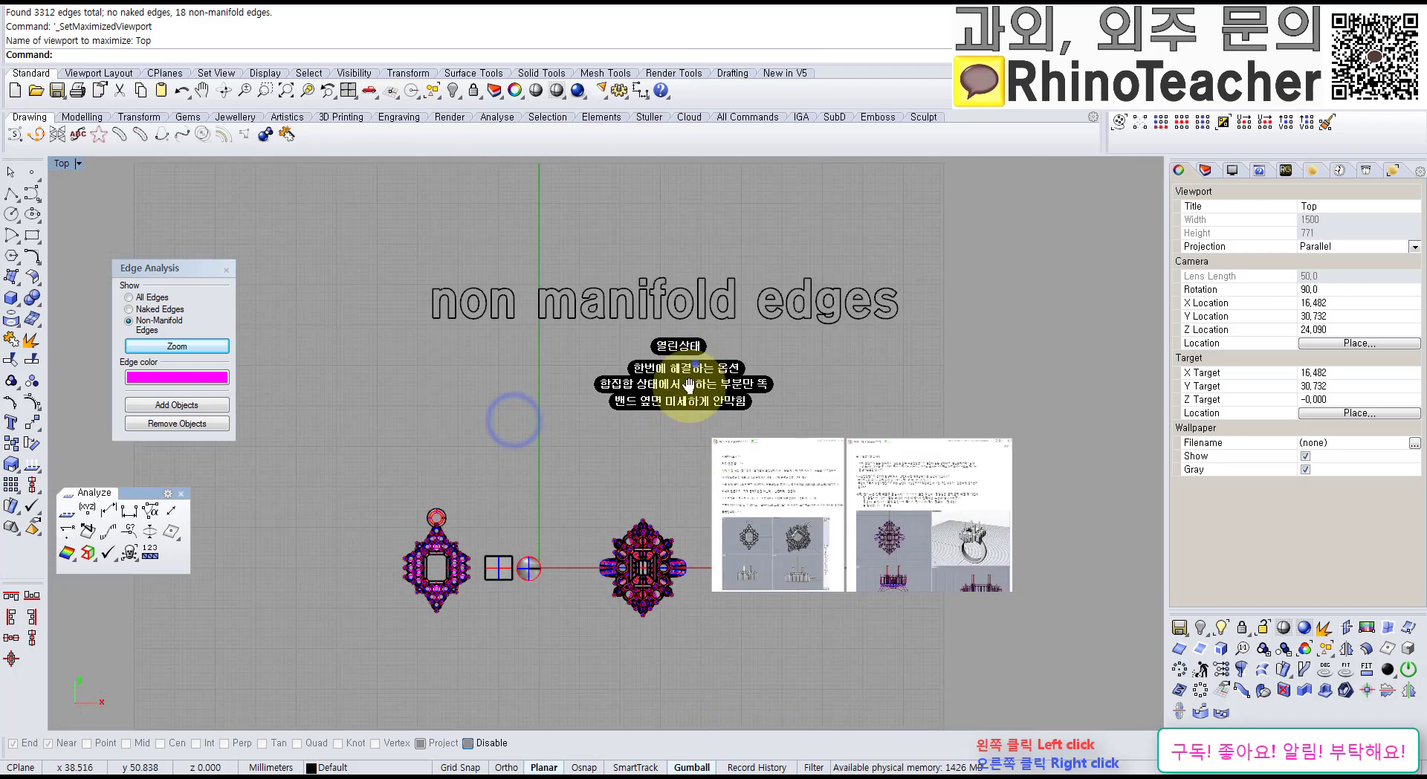
right_drag(695, 363, 641, 449)
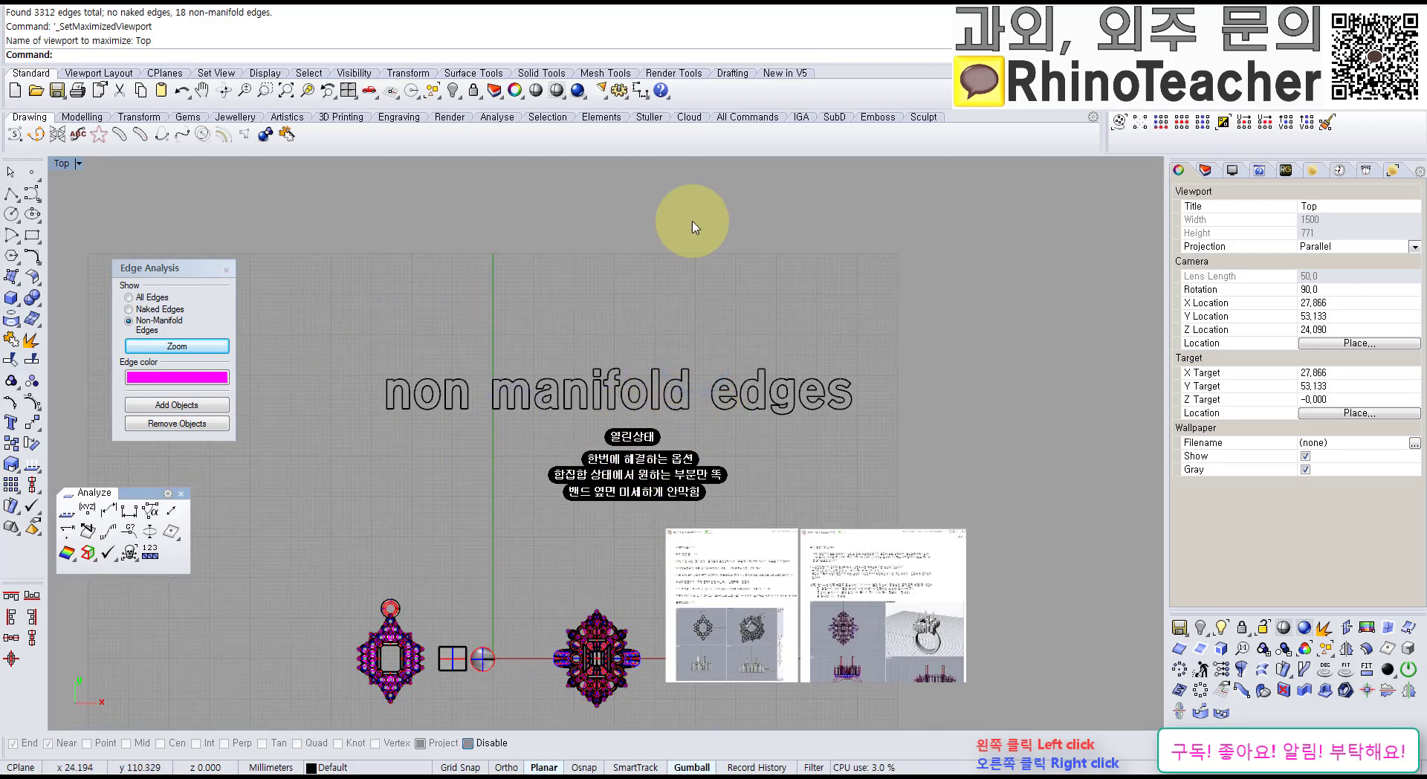
right_drag(510, 630, 599, 477)
scroll(564, 461, up, 2)
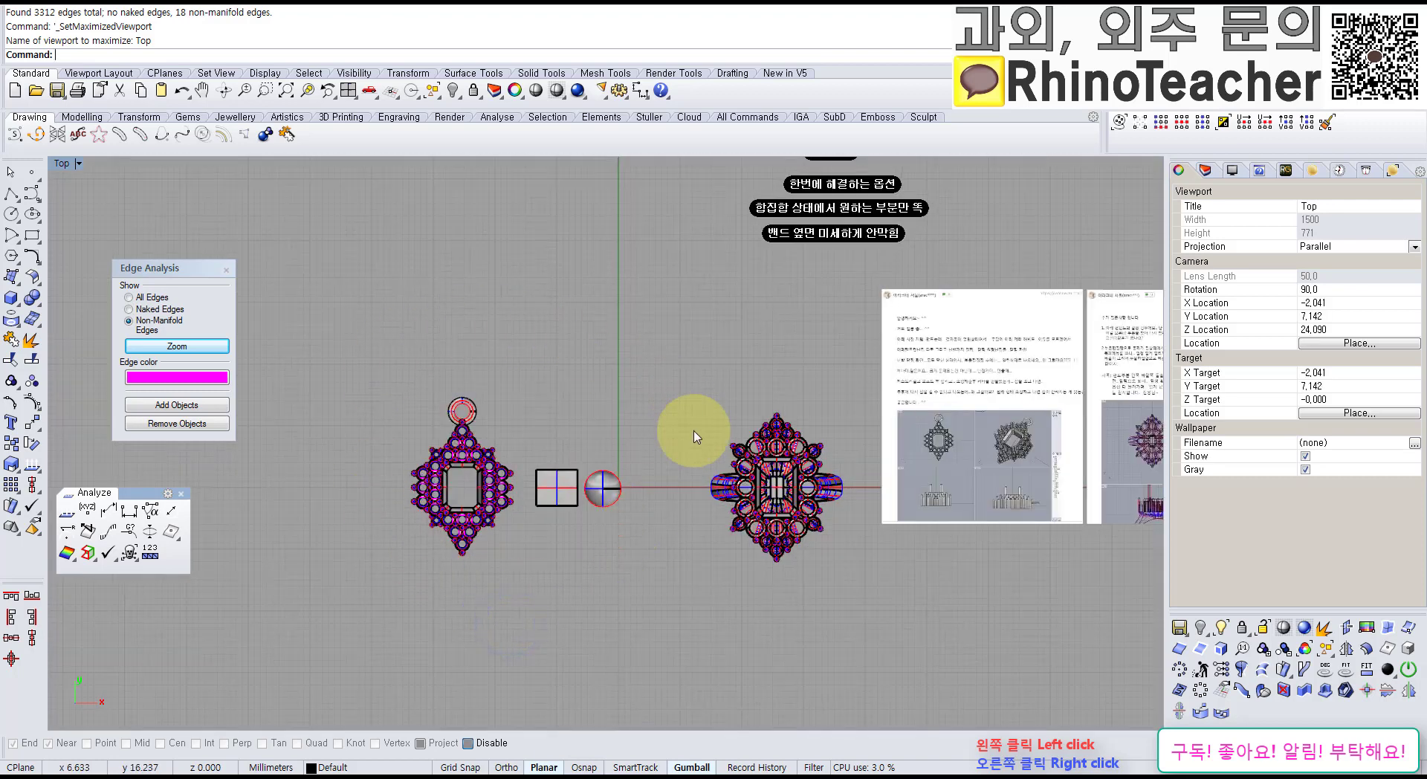
right_drag(721, 330, 644, 465)
scroll(644, 410, down, 2)
right_drag(634, 407, 573, 486)
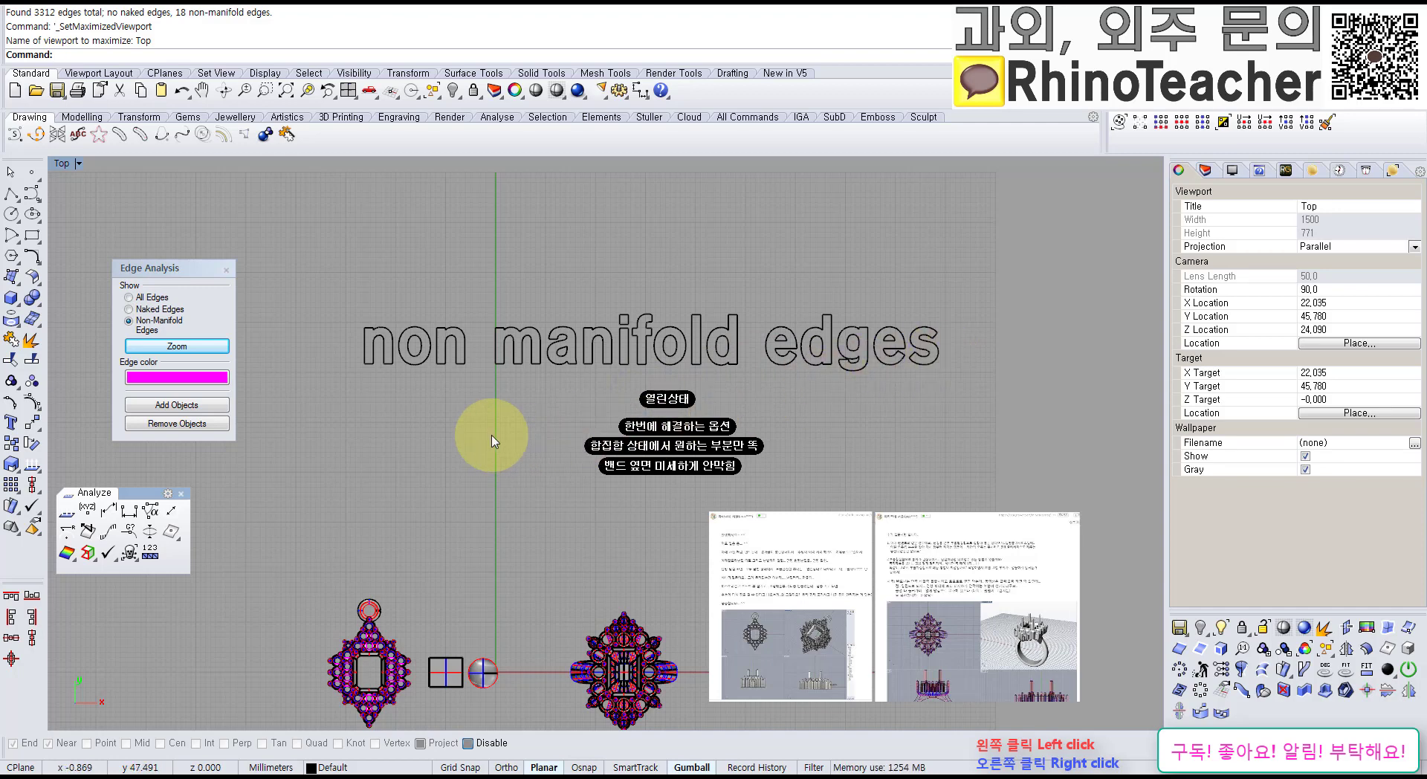
right_drag(520, 451, 547, 412)
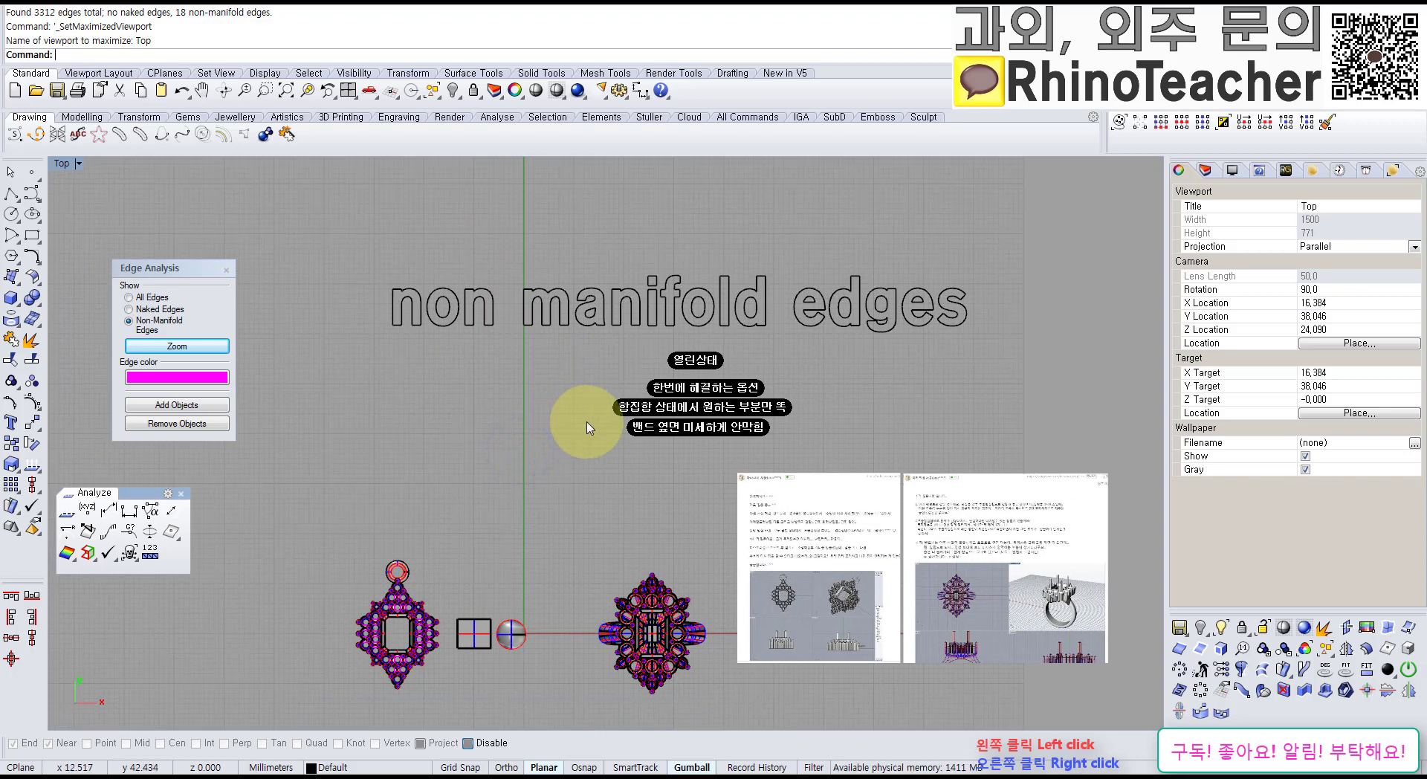
Step: Examine the two question posts beside the ring and compare them with the notes and the models
right_drag(704, 372, 521, 344)
scroll(787, 554, up, 8)
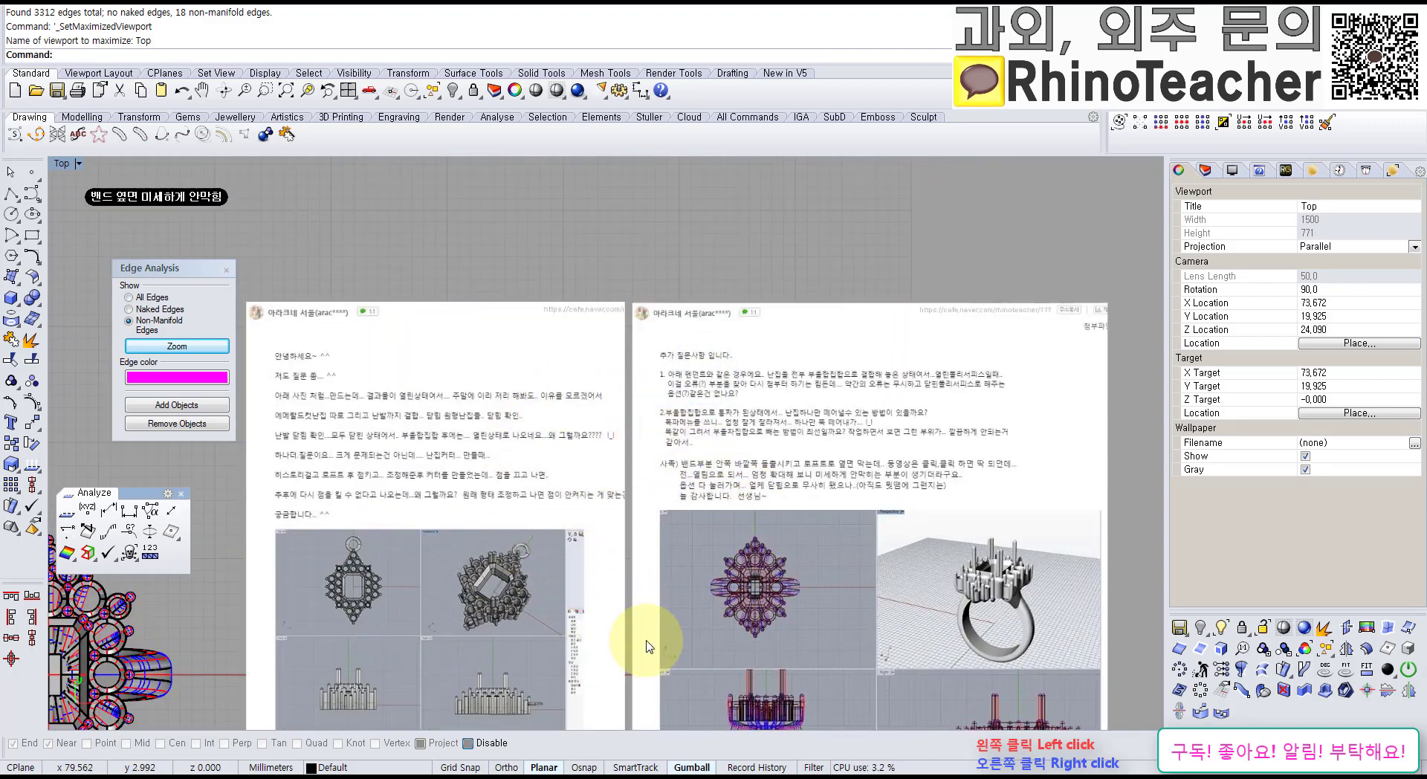
scroll(699, 565, down, 5)
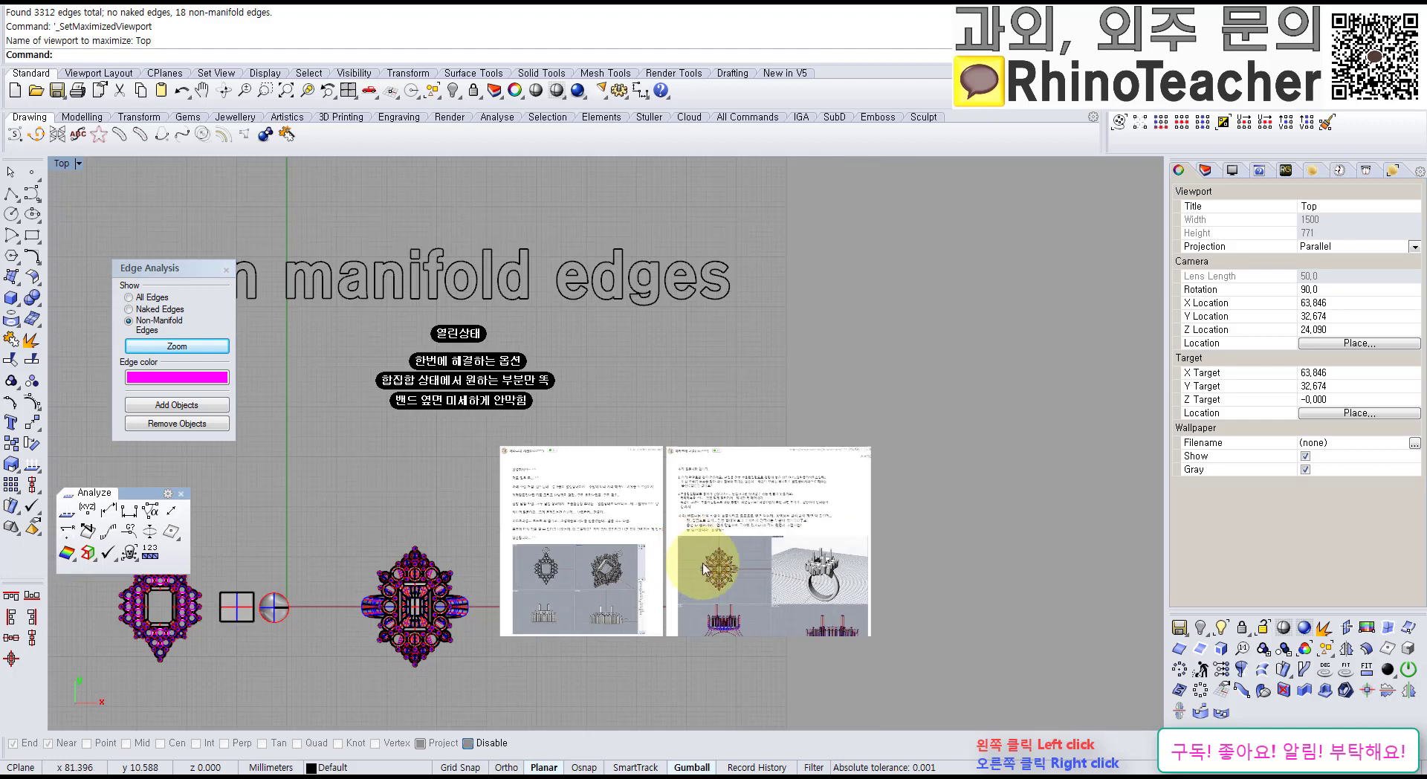
right_drag(652, 605, 739, 596)
right_drag(538, 374, 786, 422)
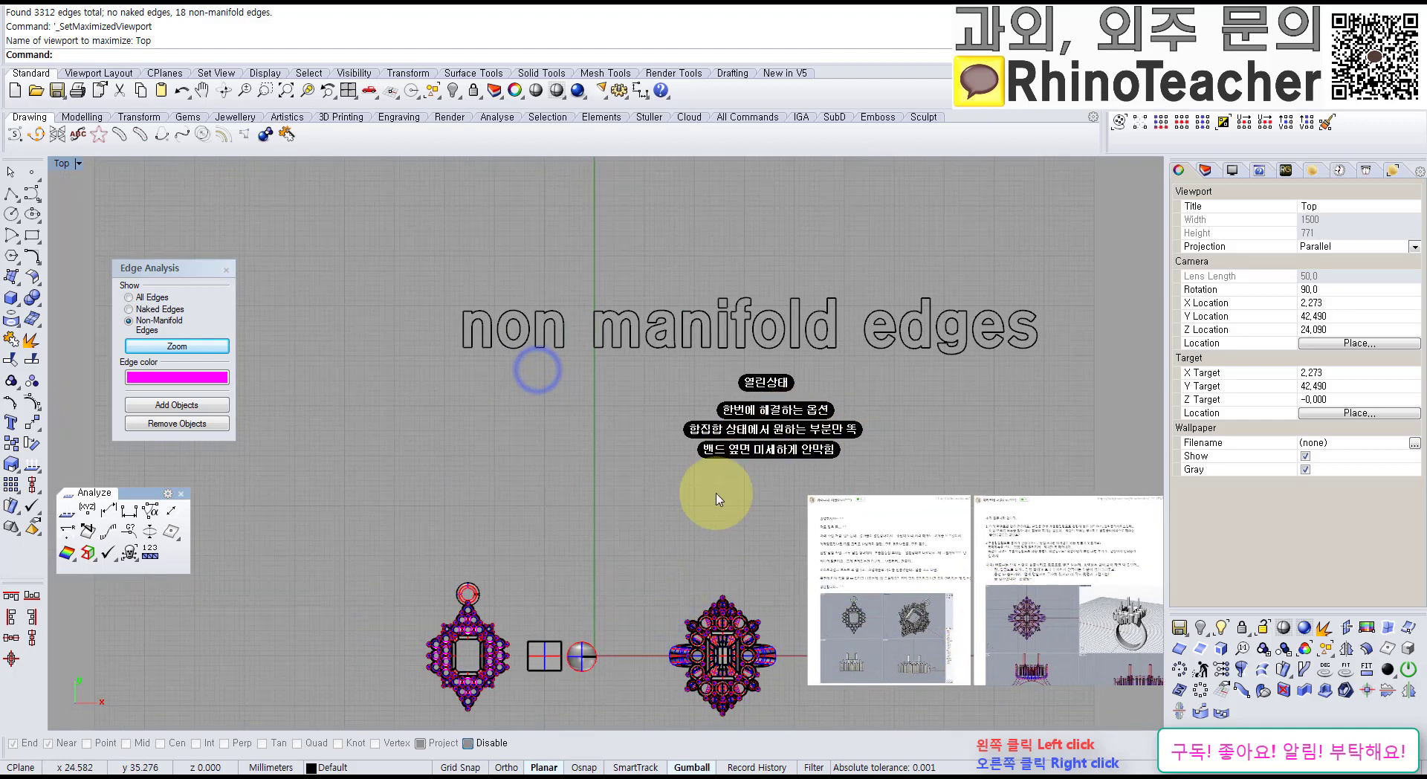
right_drag(703, 541, 560, 406)
scroll(567, 624, up, 4)
scroll(596, 566, down, 8)
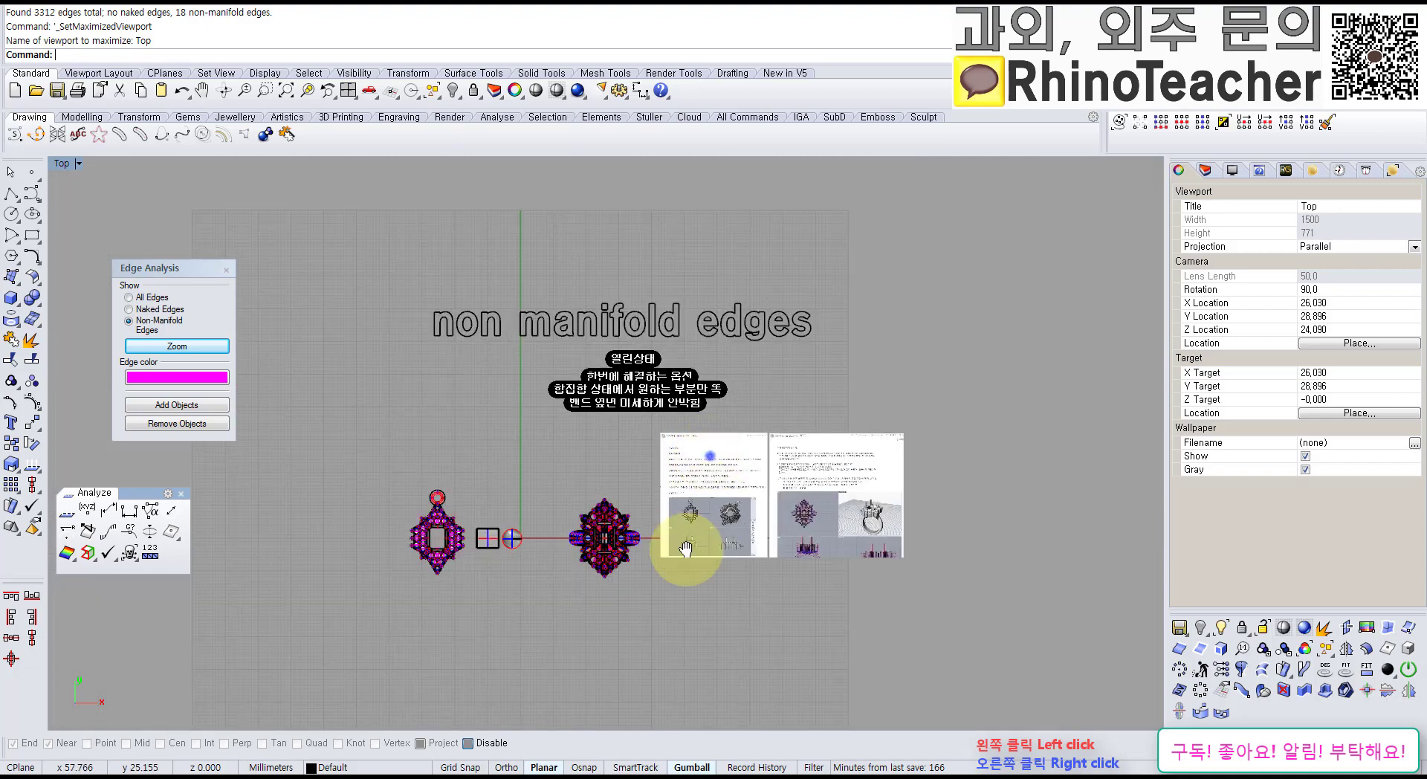
right_drag(710, 456, 637, 567)
right_drag(583, 510, 747, 435)
scroll(586, 595, up, 10)
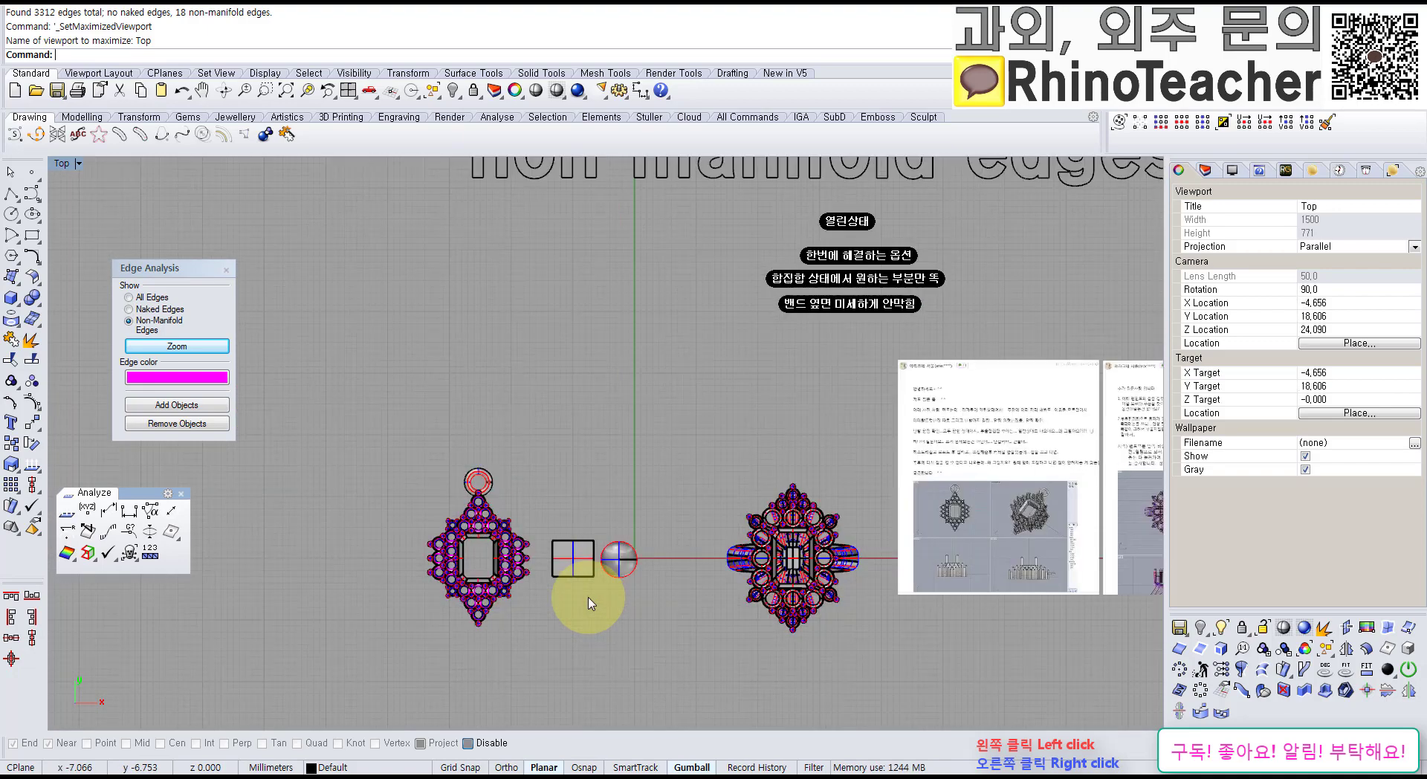
right_drag(559, 590, 640, 558)
Step: Maximize the Perspective viewport and examine the pendant, box, sphere, ring and question posts
key(ctrl+F4)
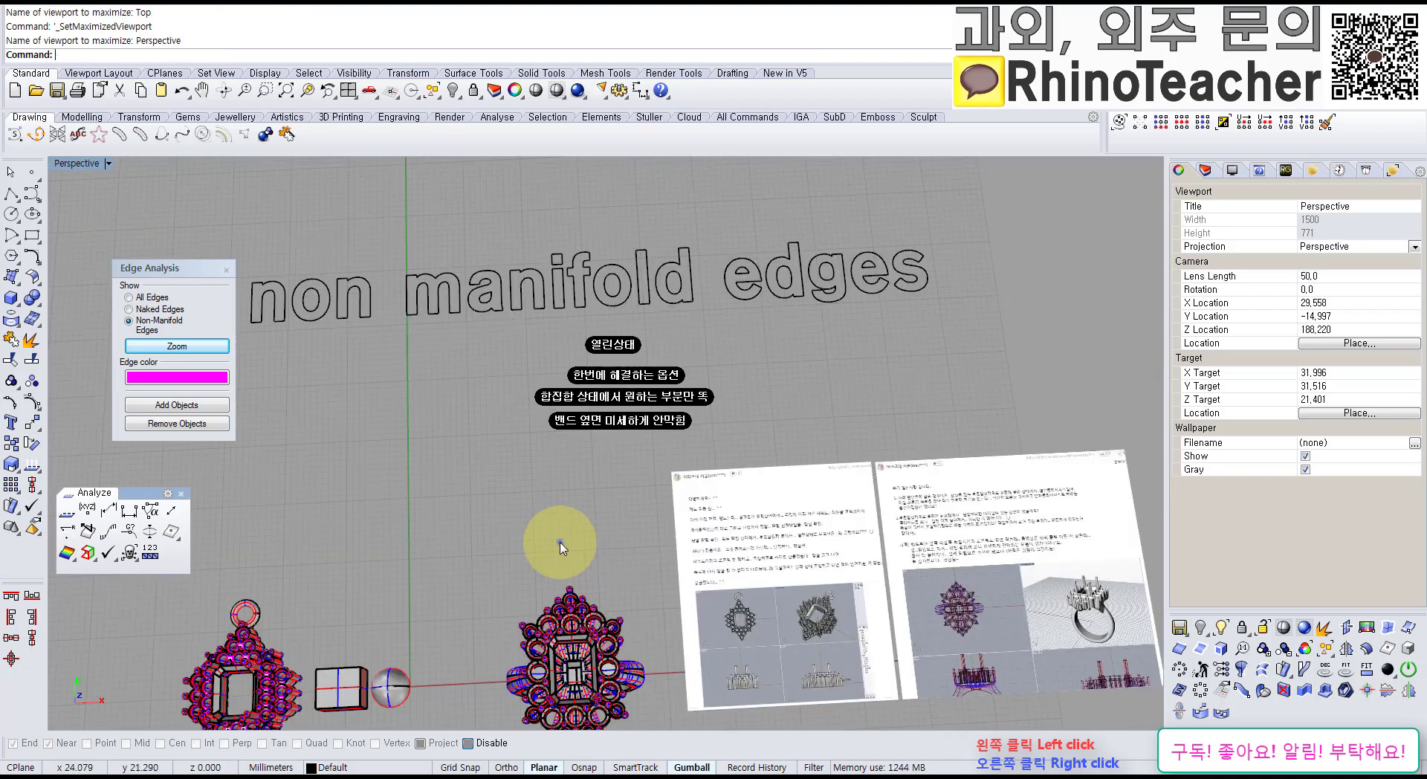
right_drag(559, 543, 544, 451)
scroll(544, 446, down, 4)
shift+right_drag(463, 525, 446, 430)
scroll(446, 431, up, 5)
right_drag(502, 518, 554, 496)
scroll(555, 495, up, 8)
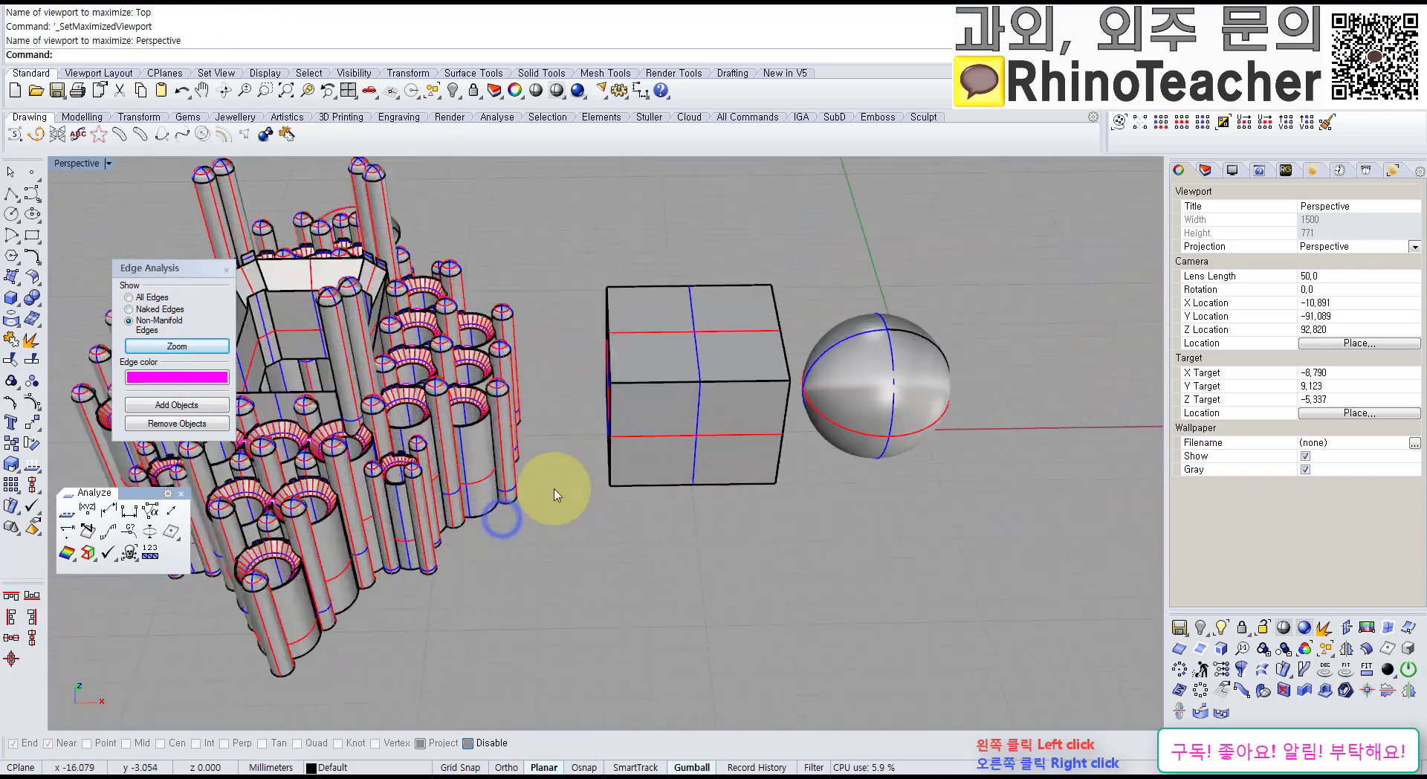
scroll(736, 446, up, 5)
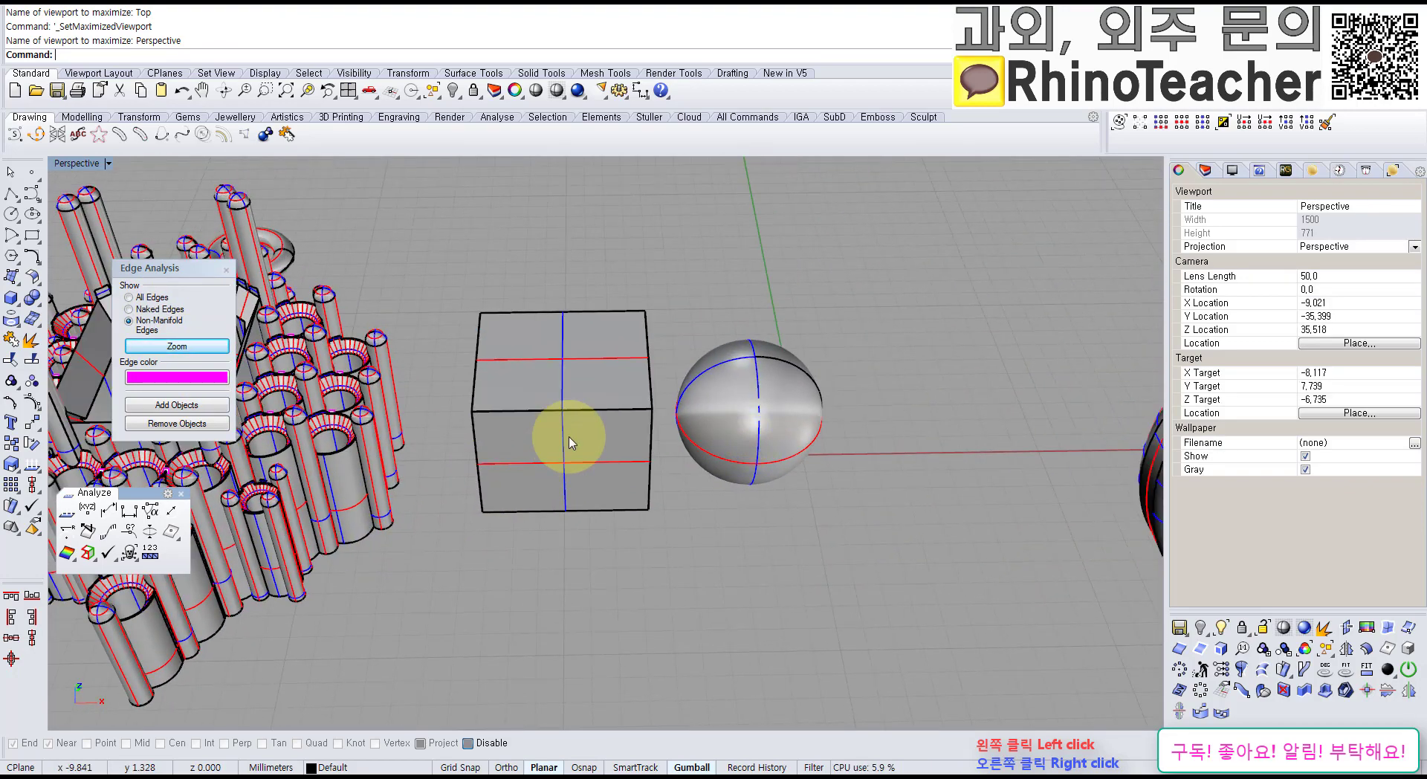
scroll(722, 433, down, 15)
scroll(967, 435, up, 6)
shift+right_drag(879, 433, 816, 485)
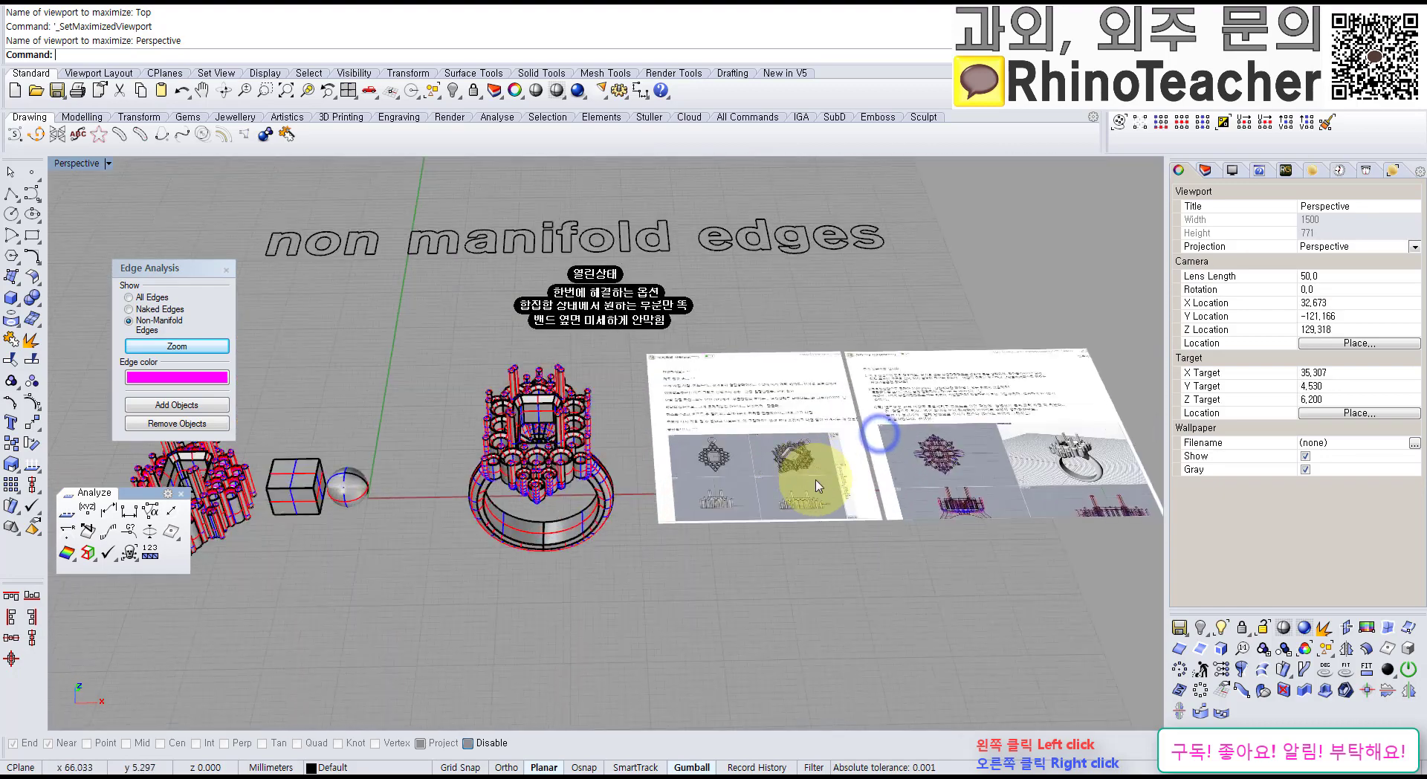
shift+right_drag(455, 570, 706, 490)
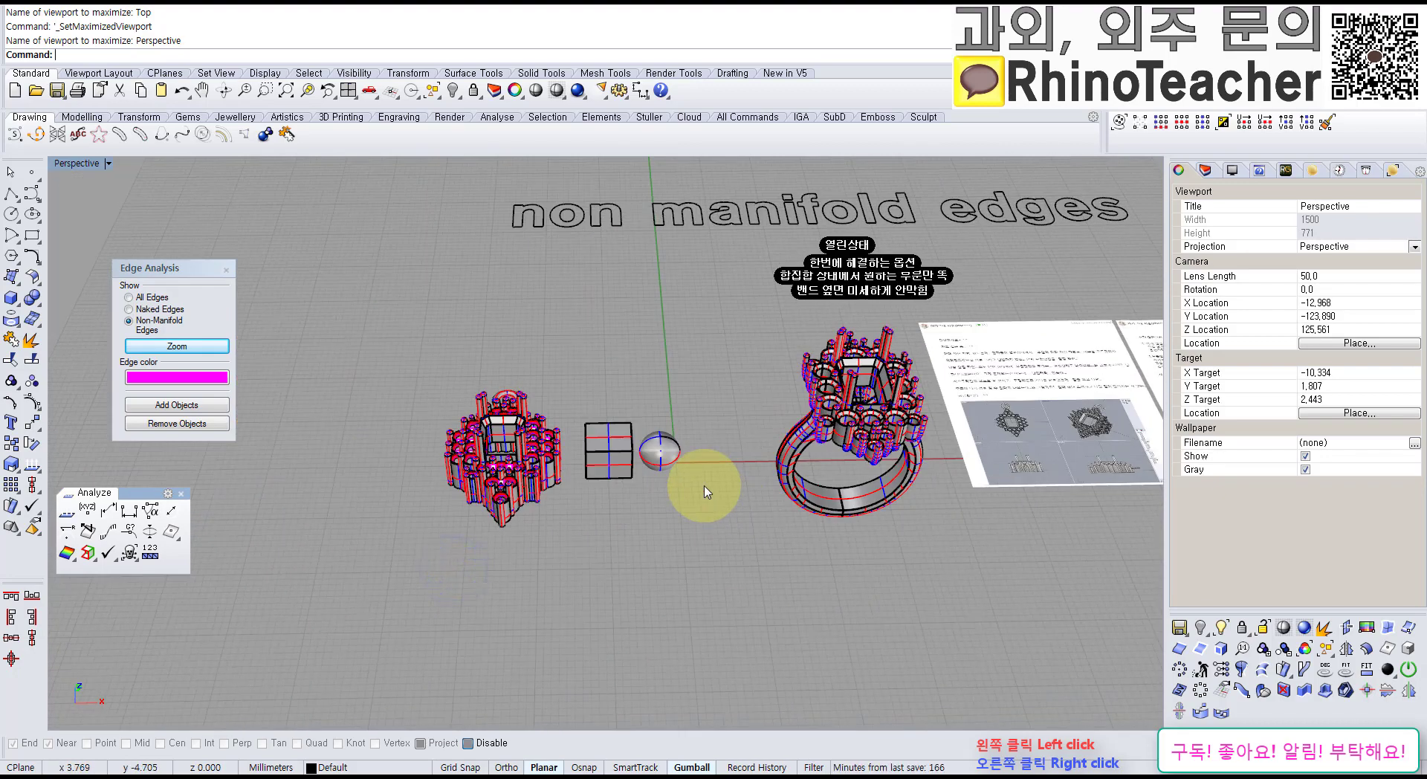
Step: Try to flip the surface direction of the box beside the pendant
scroll(606, 451, up, 6)
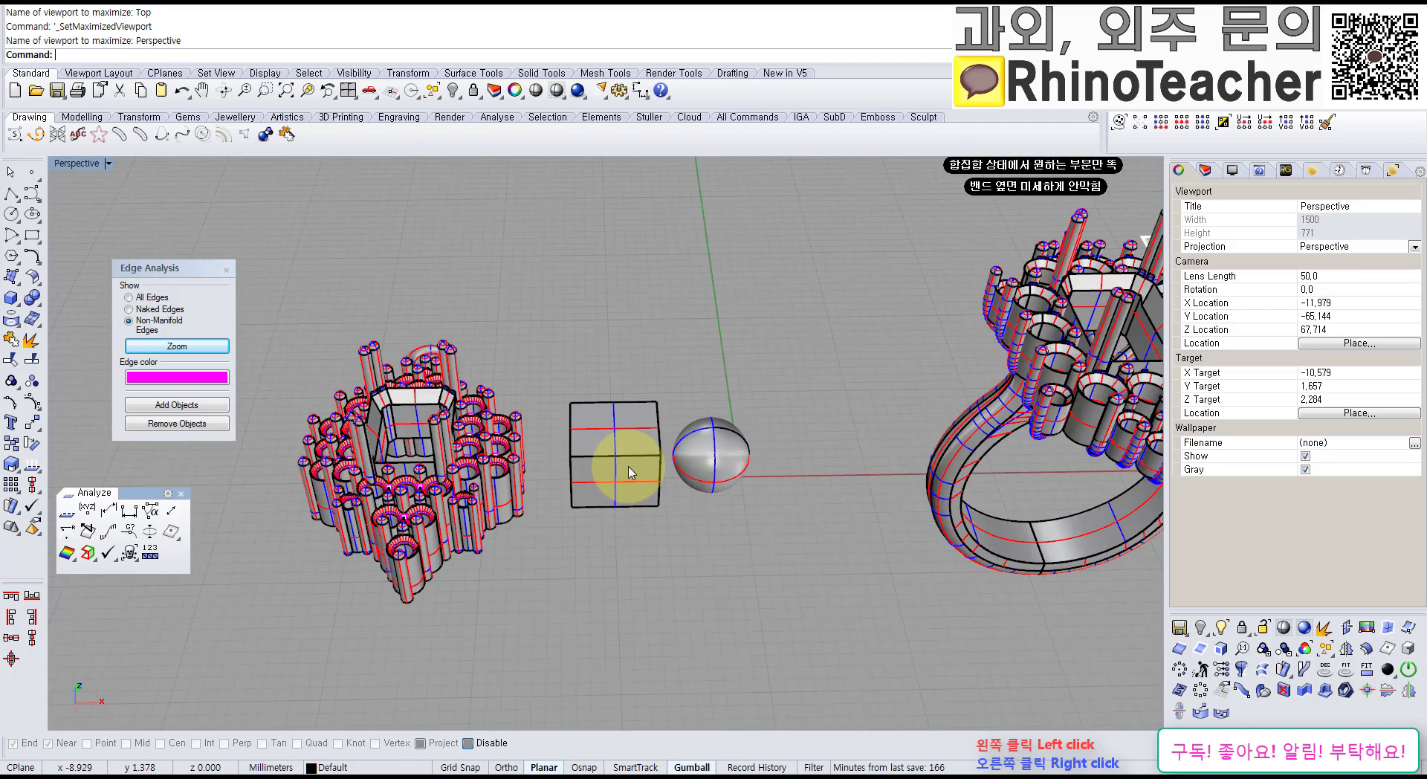
click(628, 466)
shift+right_drag(687, 477, 516, 461)
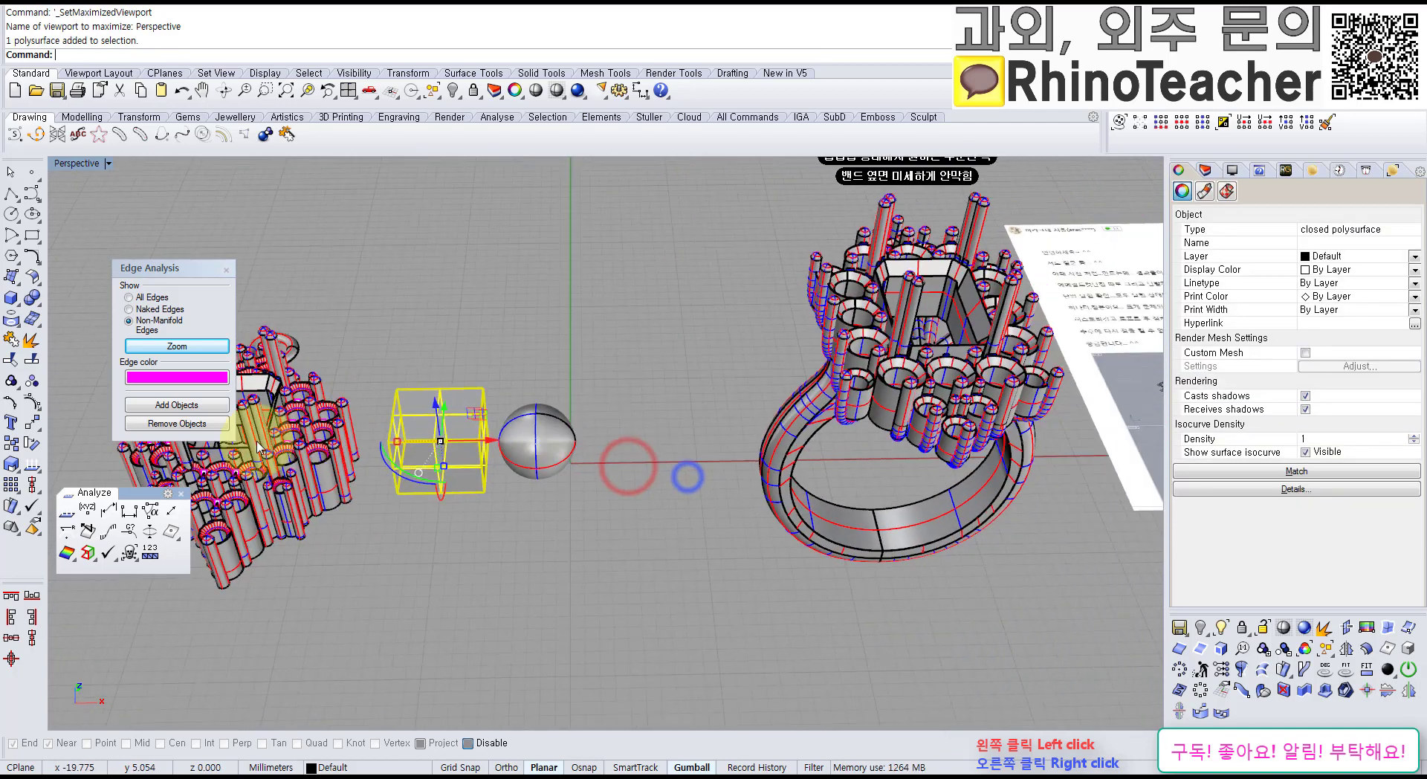
right_click(33, 466)
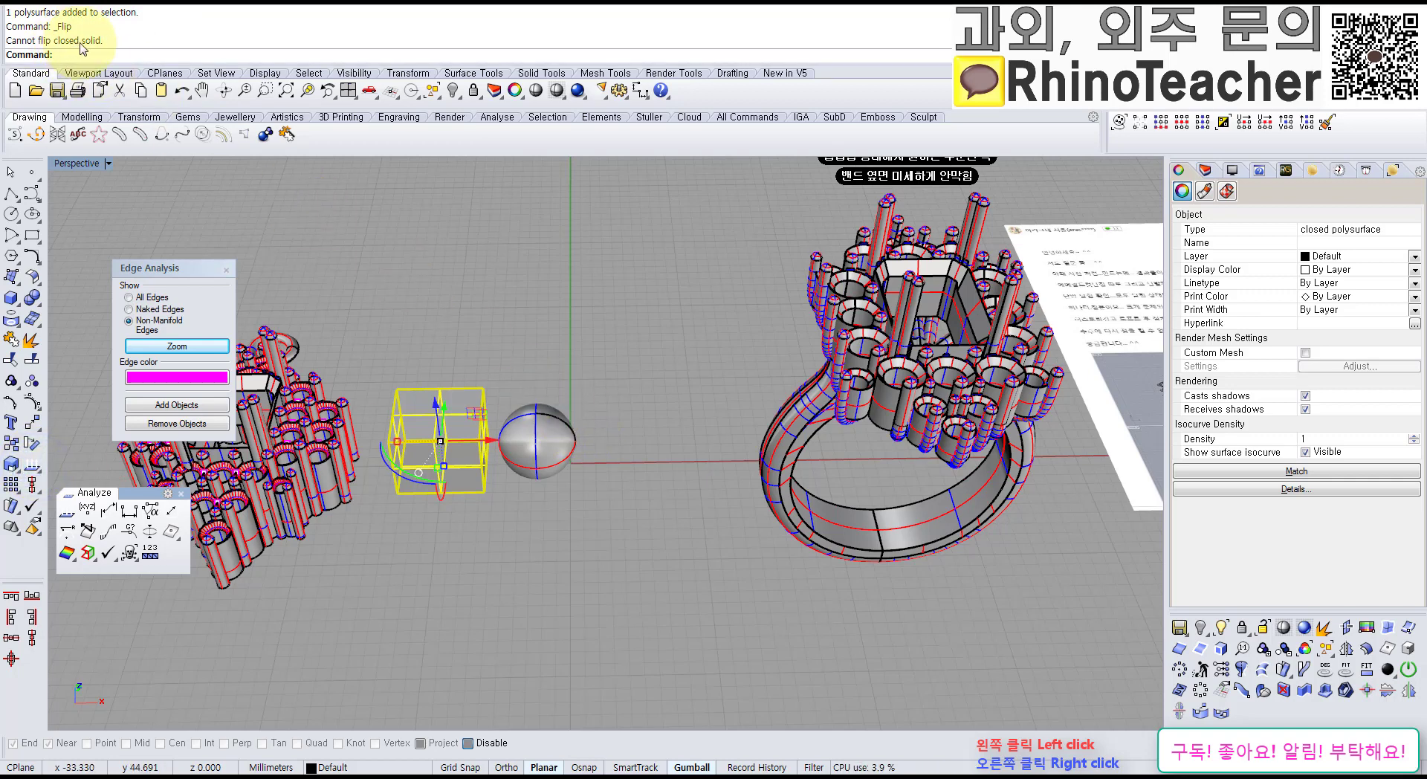
click(427, 278)
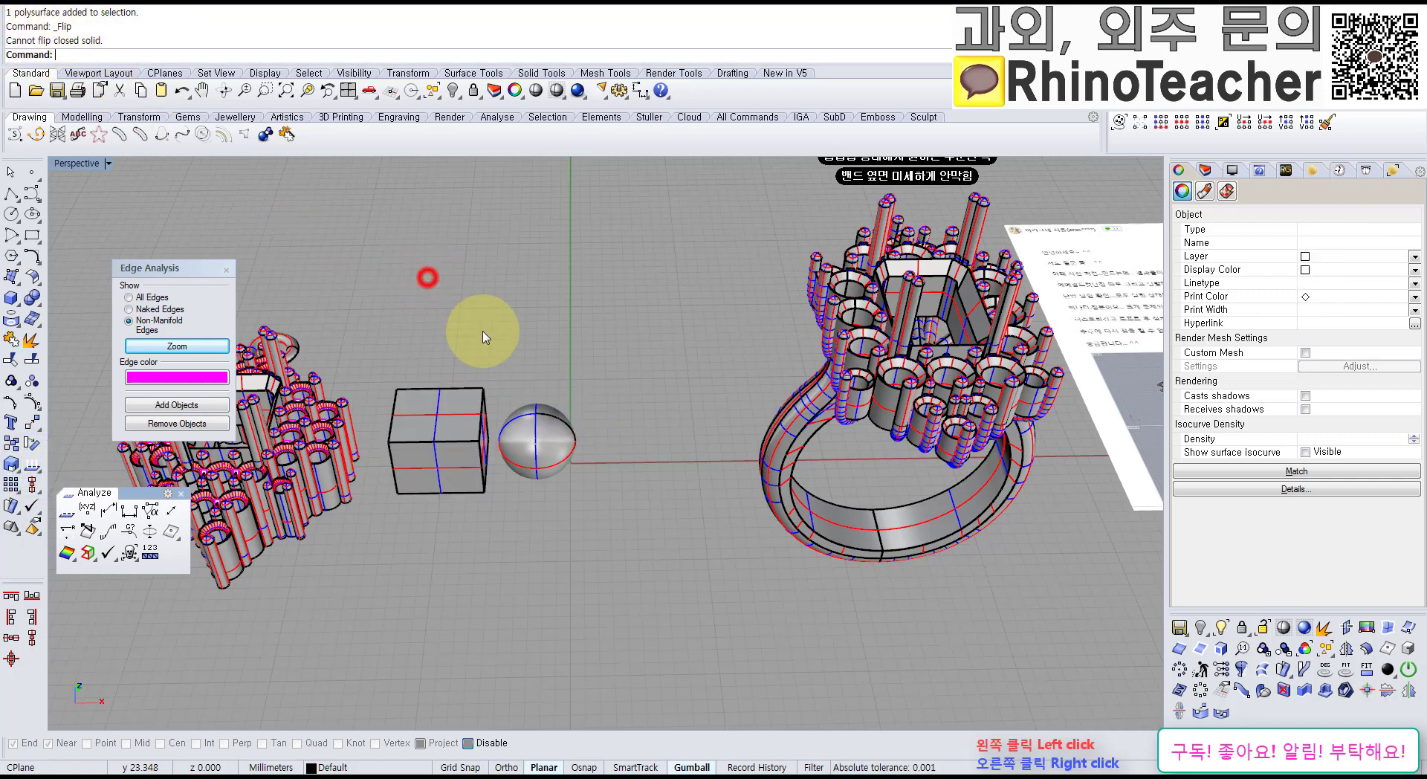
Step: Try to flip the surface direction of the sphere beside the box
click(551, 450)
right_click(551, 451)
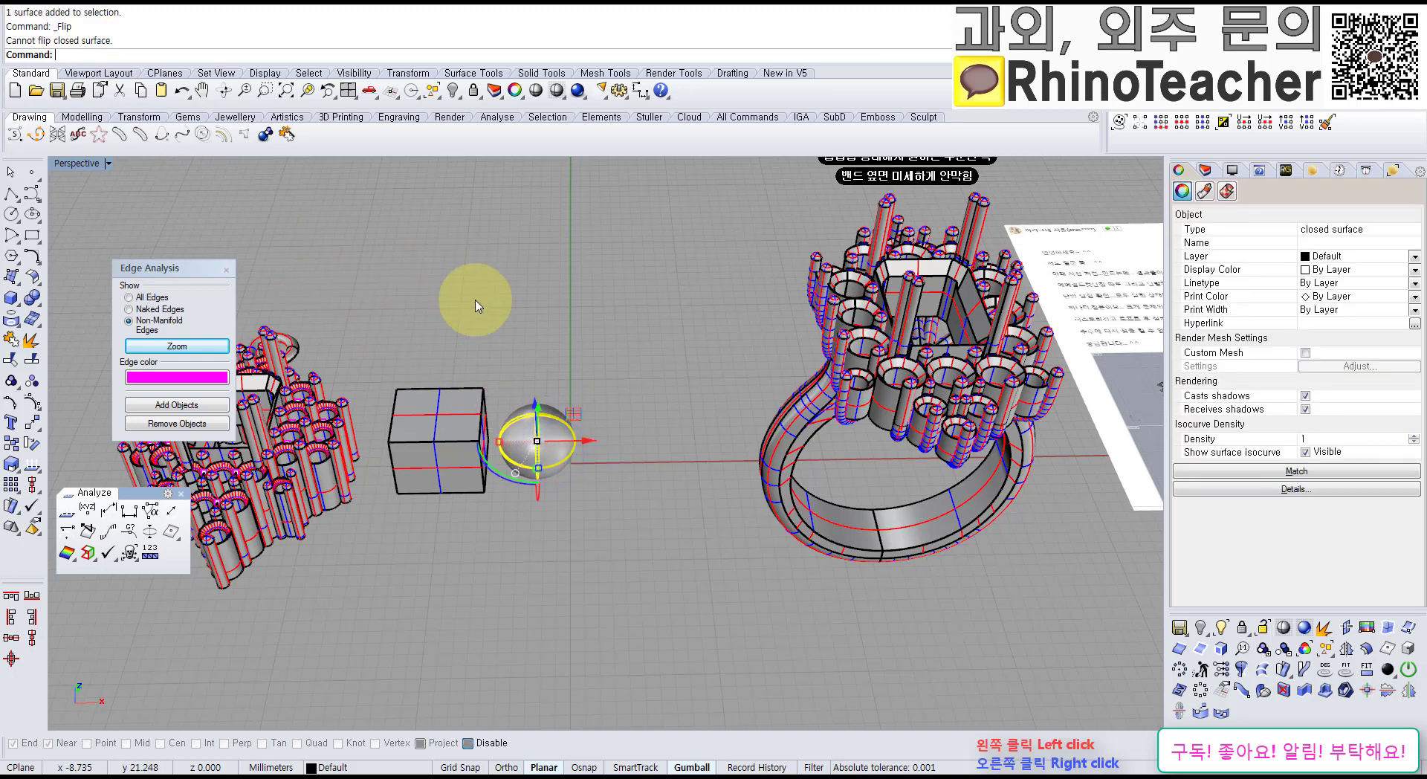
shift+right_drag(498, 315, 671, 299)
right_drag(589, 325, 574, 324)
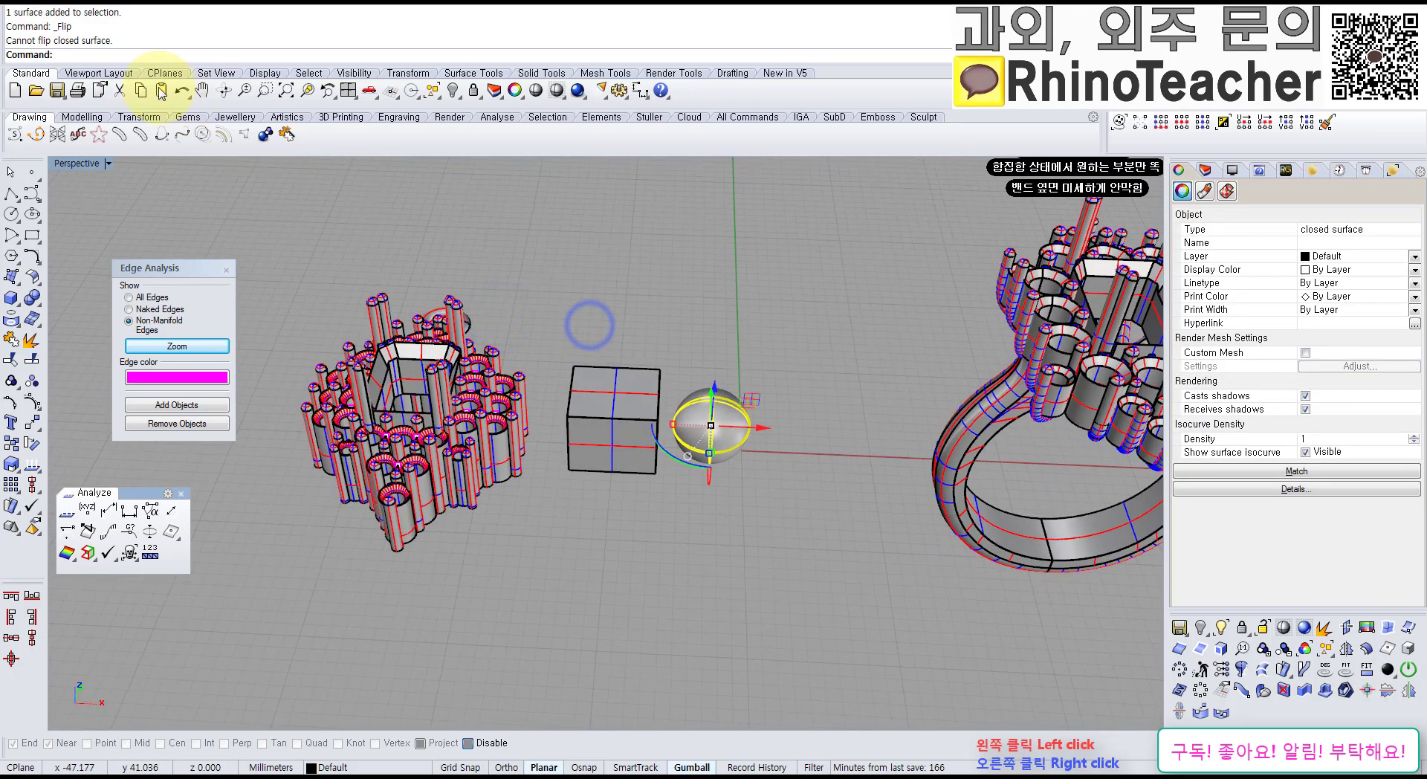
Step: Repeat the Flip attempt on the box and on the sphere to read the command responses
click(538, 274)
click(601, 414)
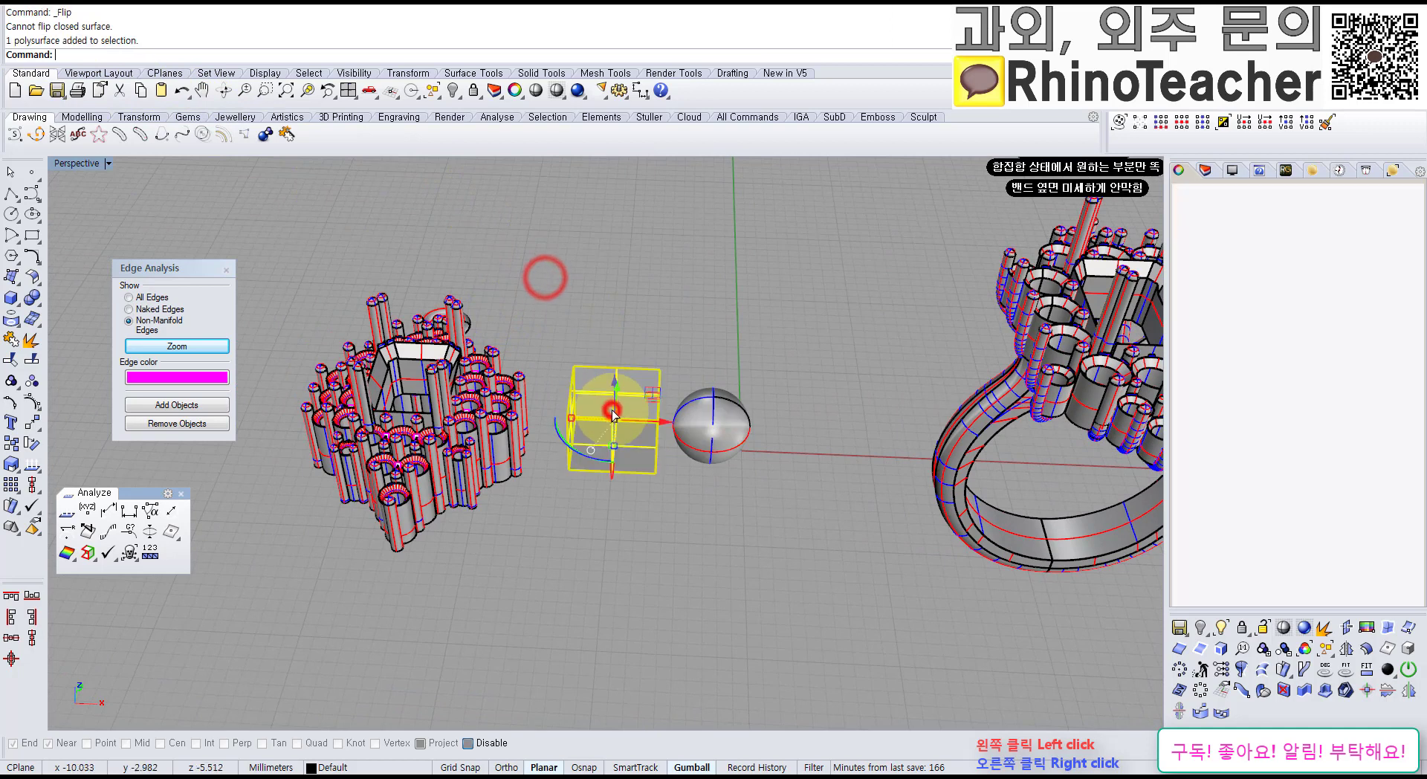
right_click(611, 409)
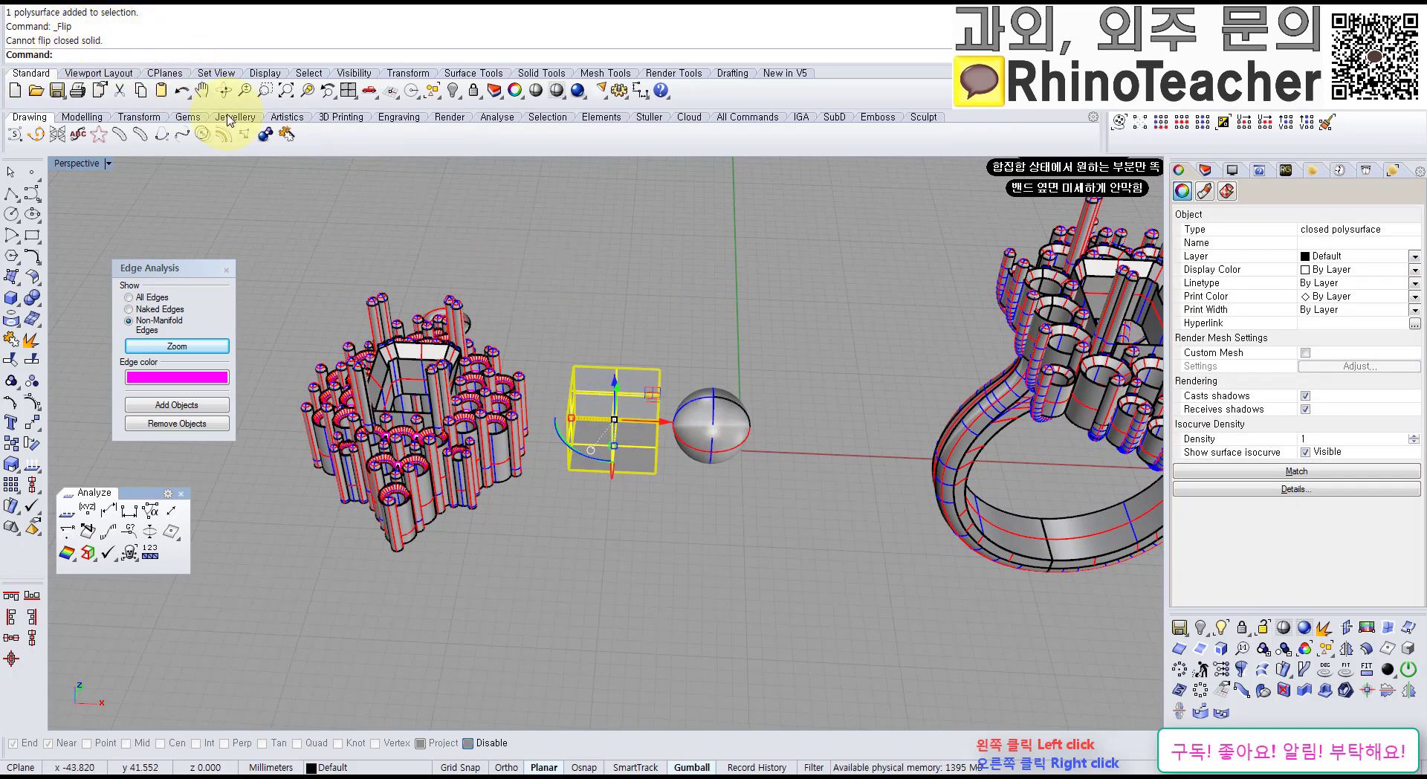
click(583, 294)
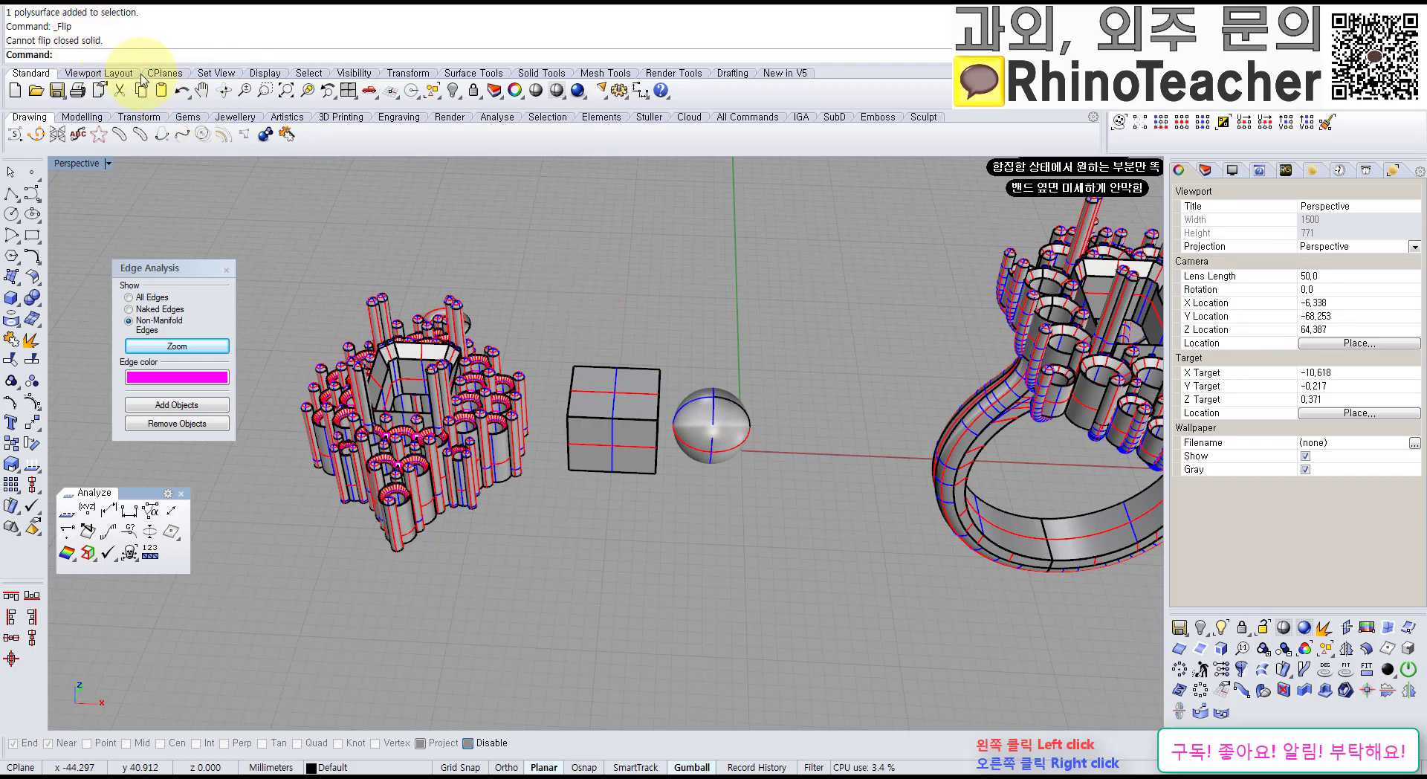
click(712, 435)
right_click(682, 317)
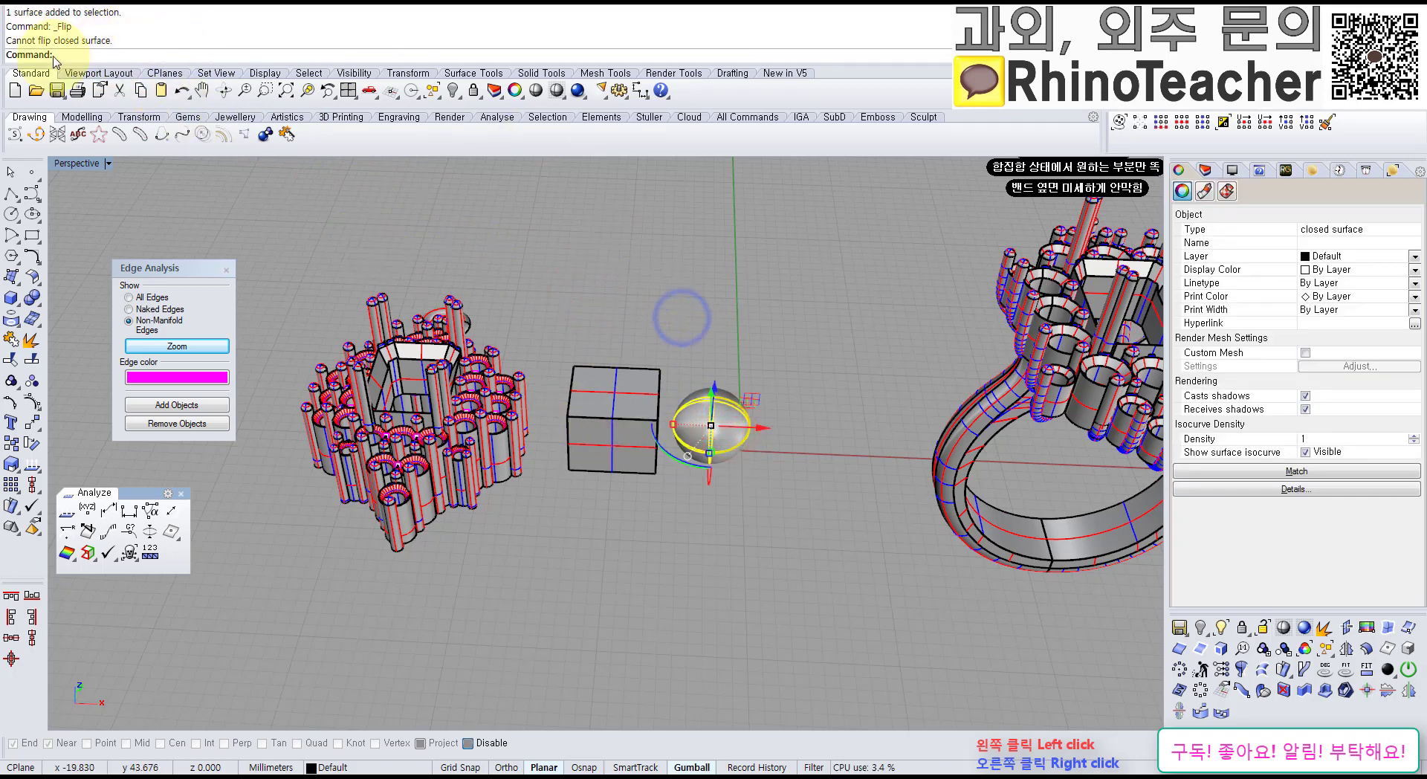
click(584, 269)
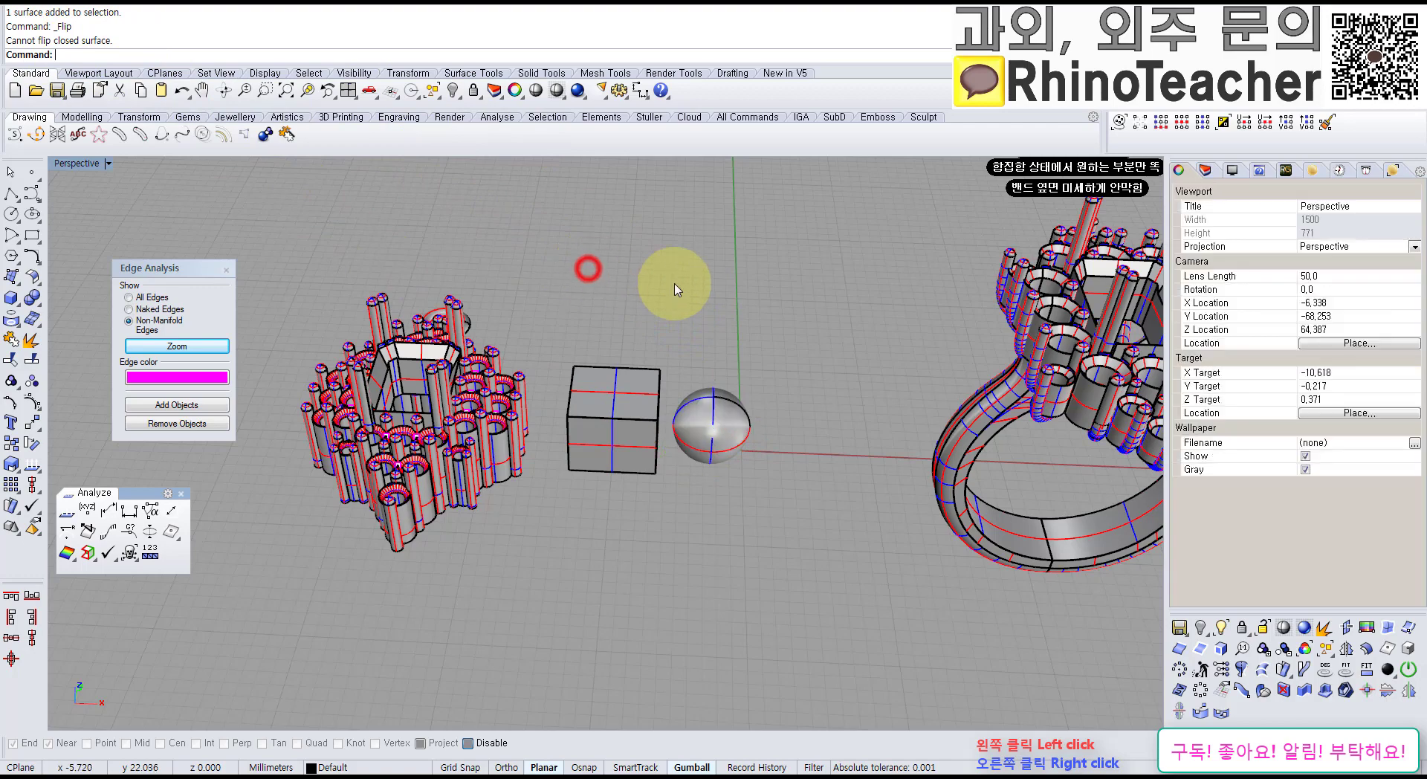
Step: Select the sphere to check its object type, and run Flip on the box once more
click(718, 446)
right_drag(764, 383, 794, 354)
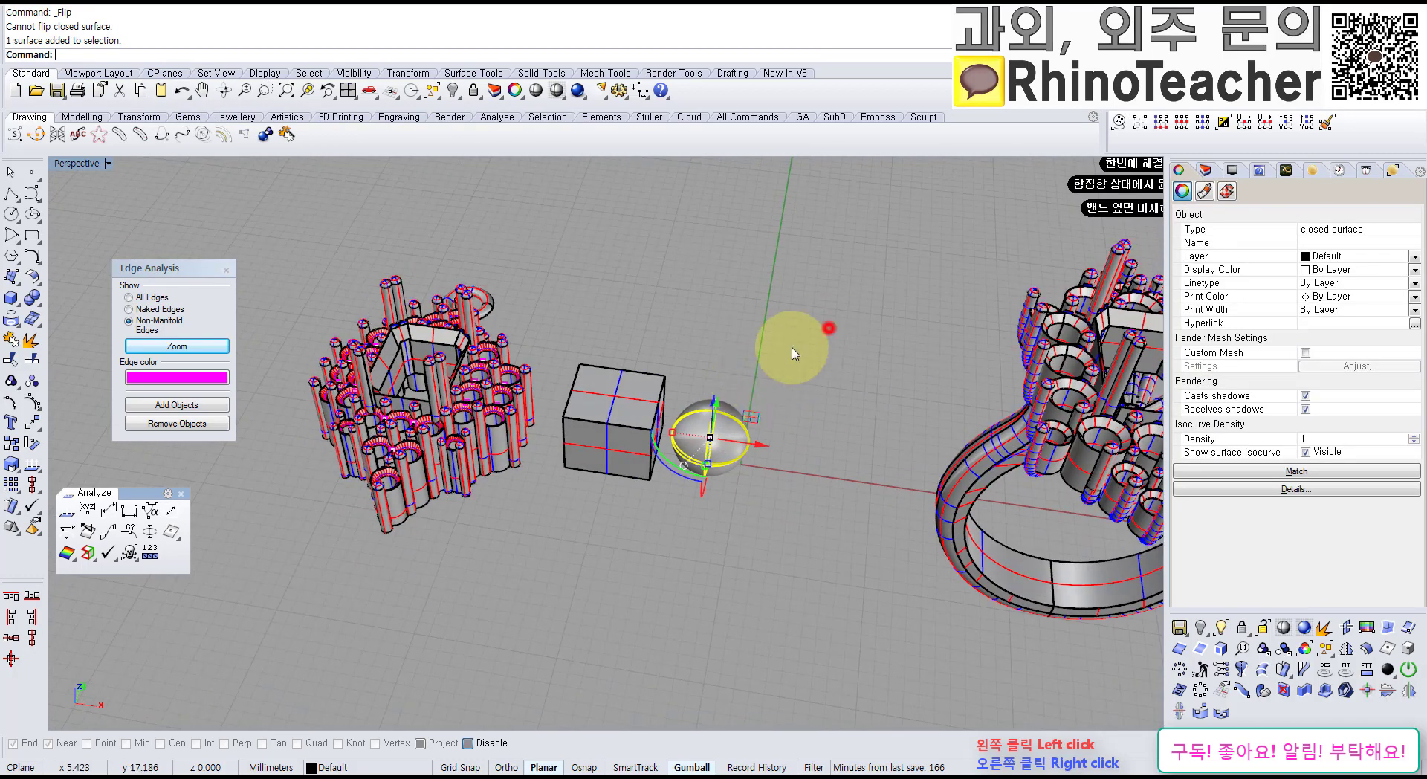
click(829, 328)
right_drag(600, 470, 628, 487)
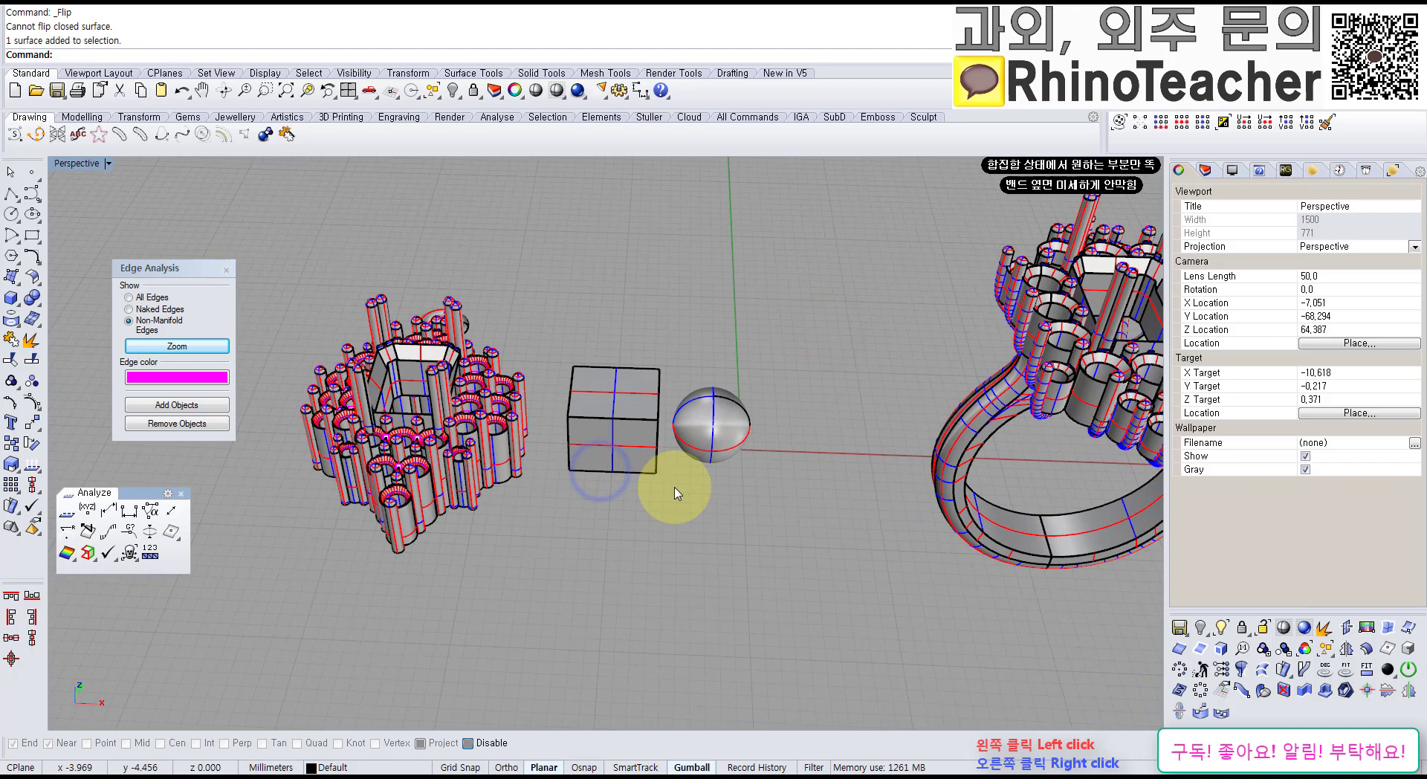
click(635, 470)
right_click(630, 446)
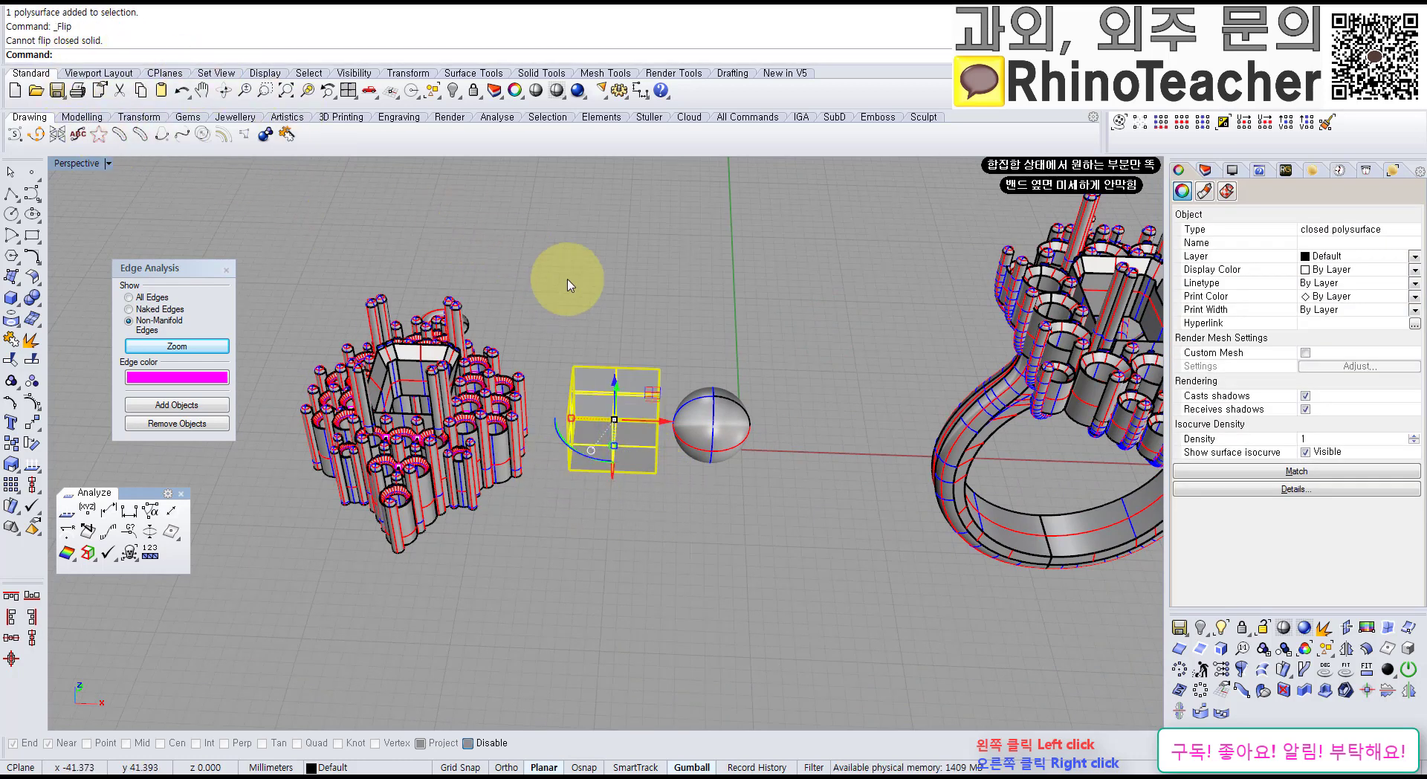
click(620, 289)
Step: Flip the surface direction of the pendant polysurface and inspect its faces from several angles
click(474, 445)
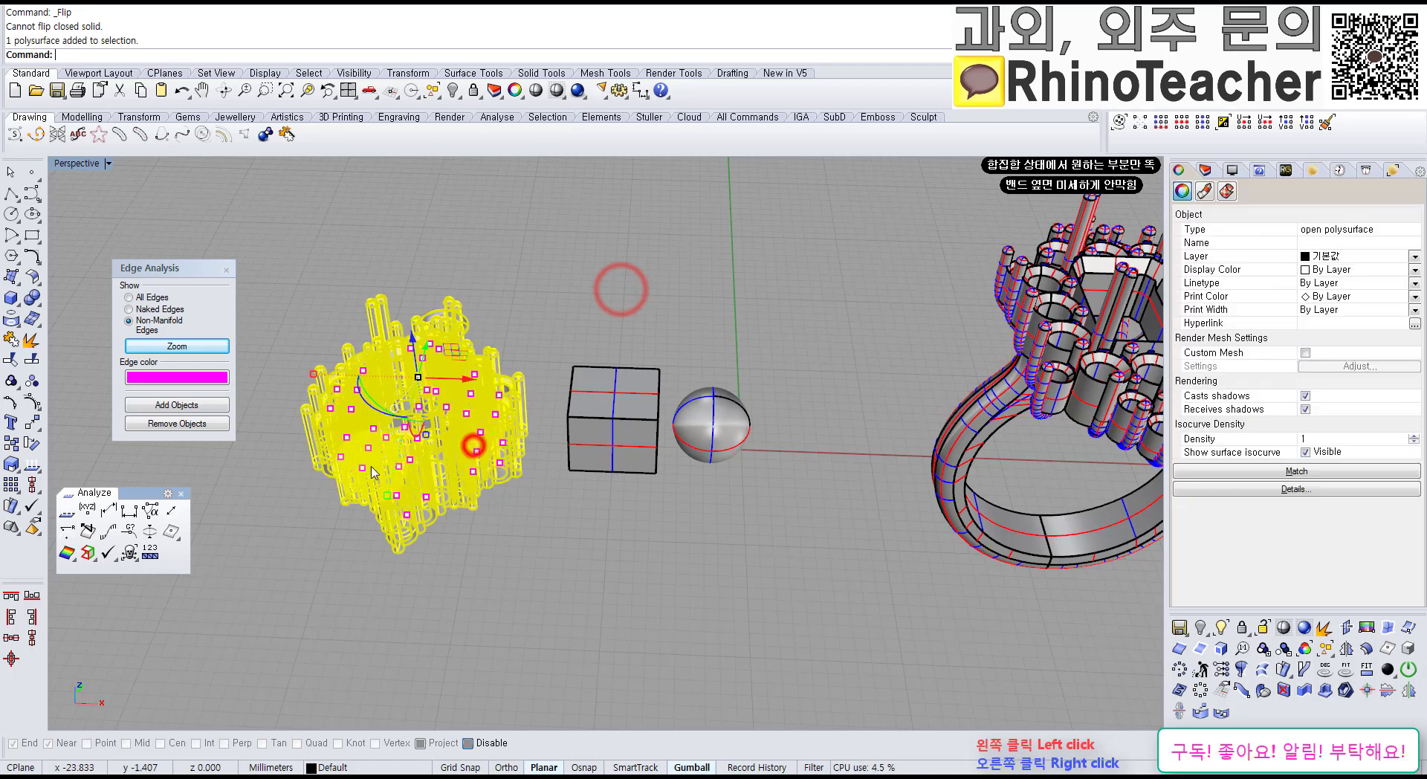
click(30, 467)
click(583, 191)
right_drag(529, 331, 273, 351)
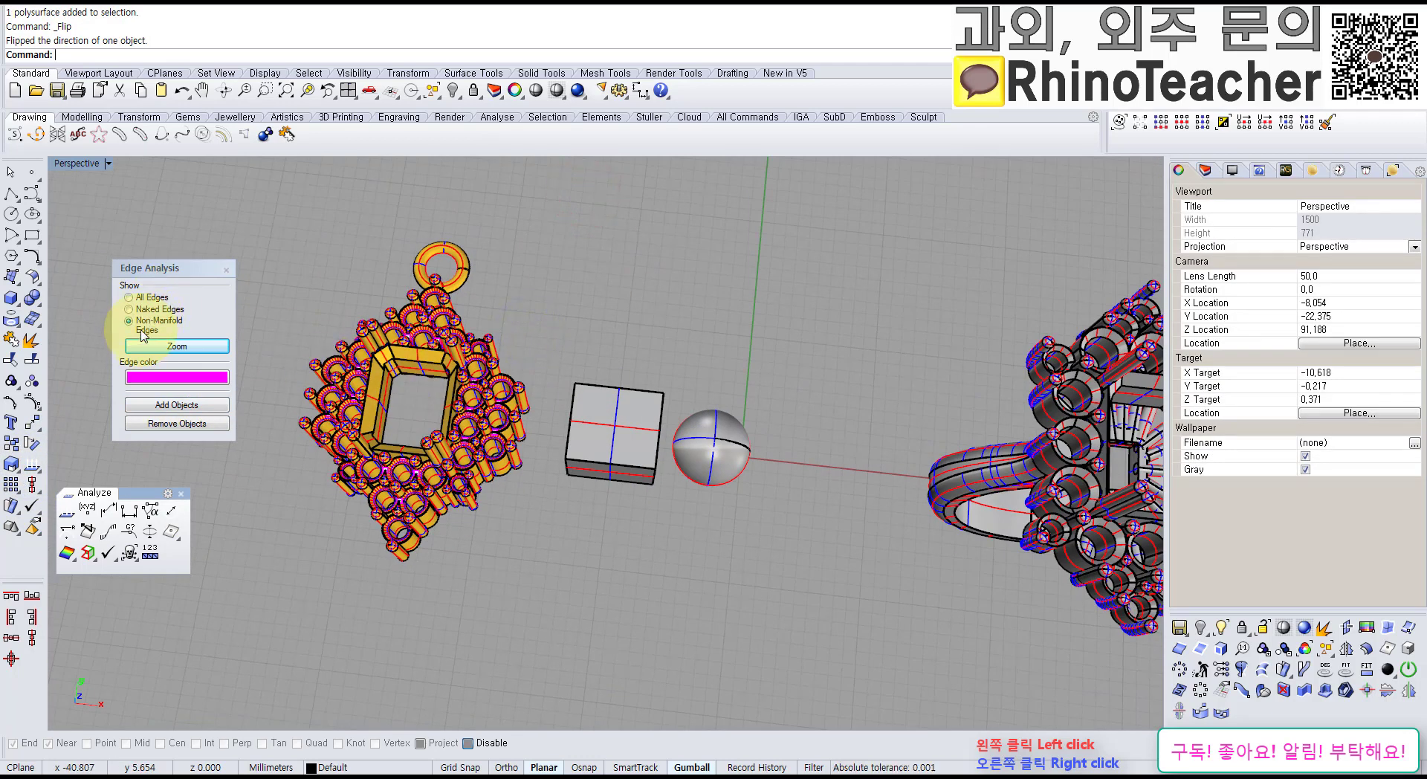
right_drag(503, 427, 507, 323)
scroll(452, 440, up, 6)
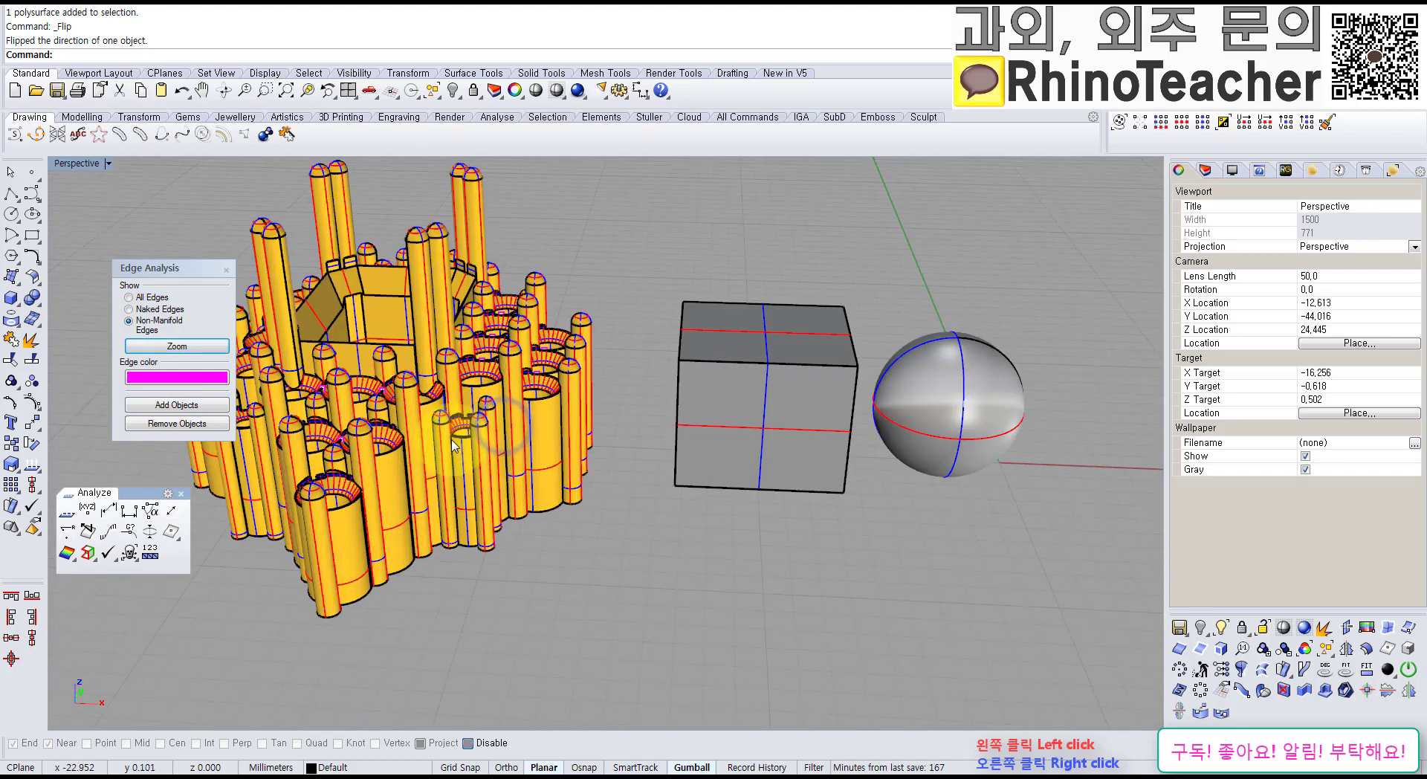
Step: Maximize the Top viewport and undo the pendant's direction flip
key(ctrl+F1)
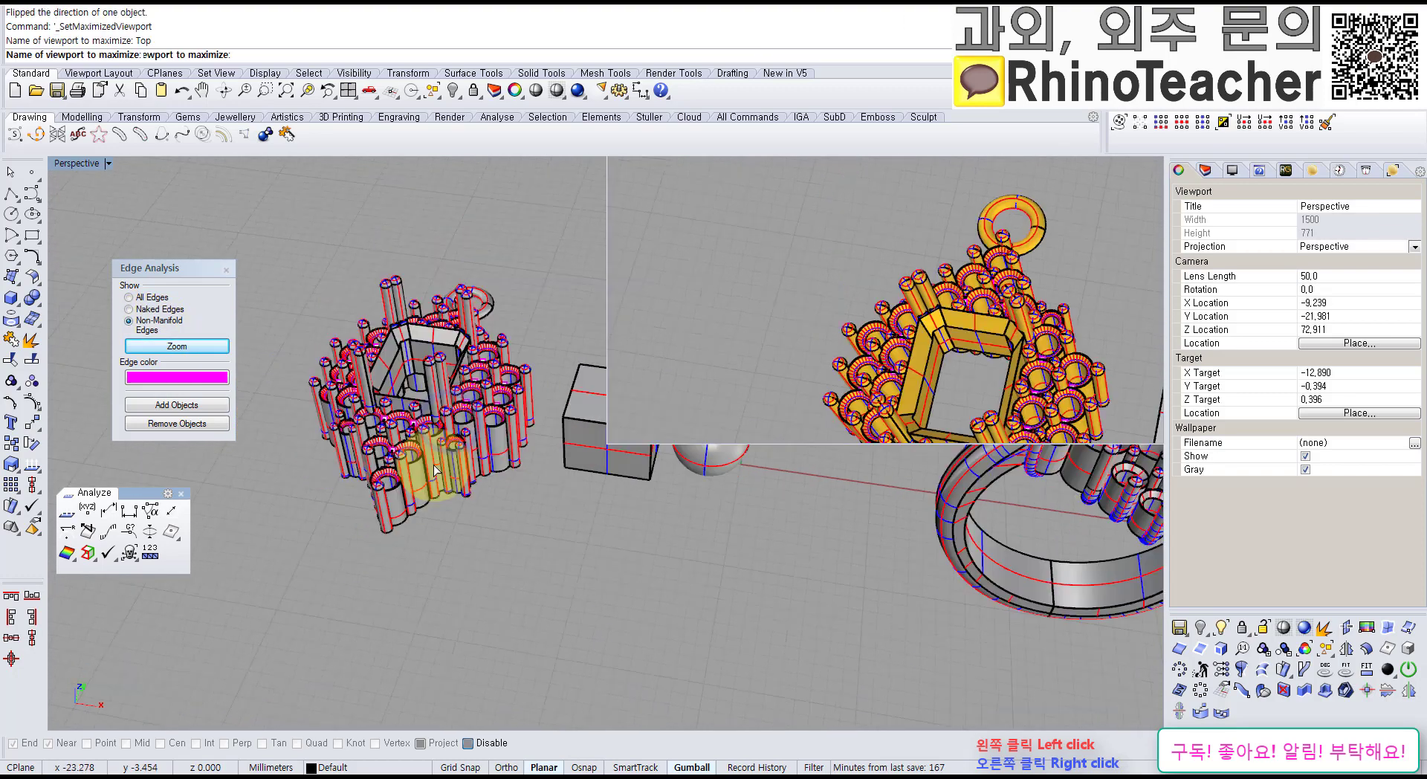
scroll(464, 465, up, 6)
key(ctrl+z)
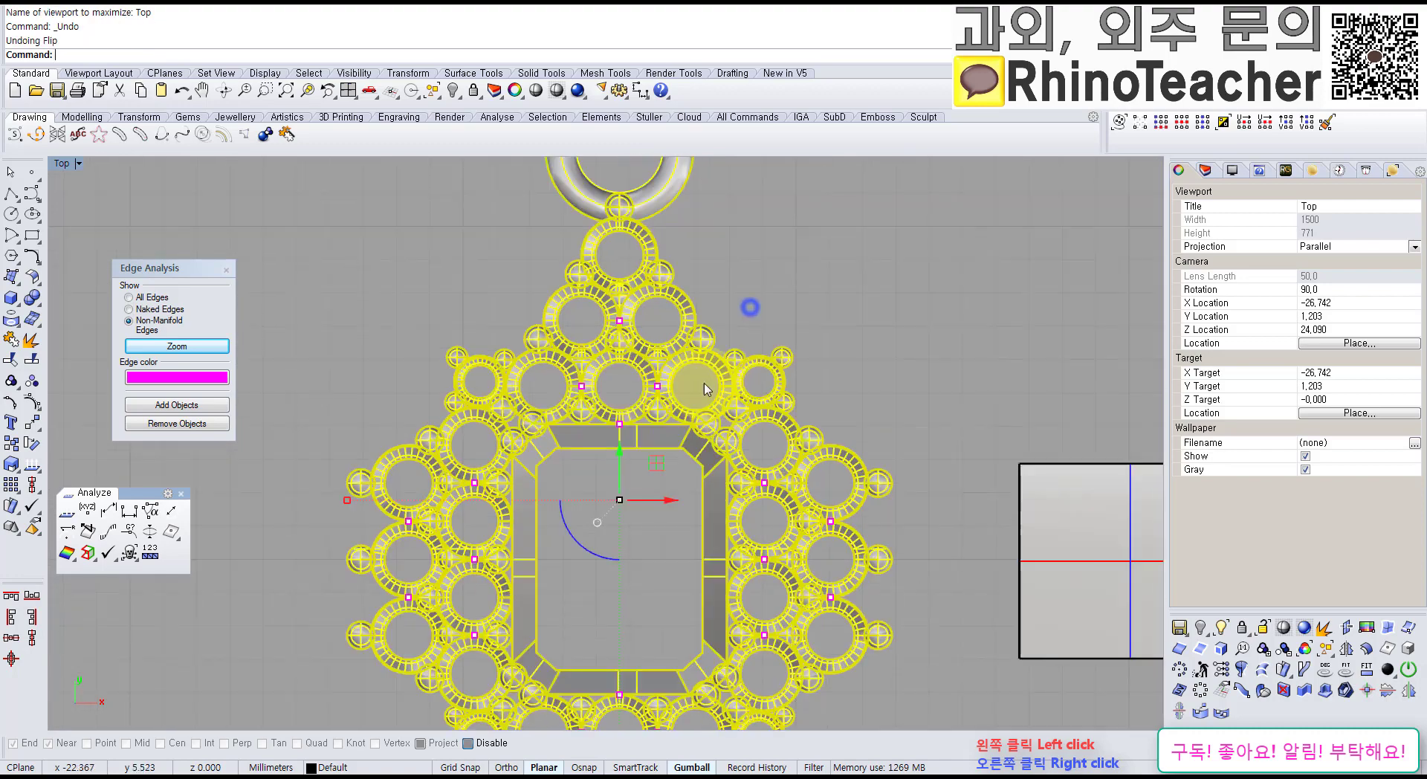
scroll(595, 330, up, 8)
scroll(591, 330, down, 12)
Step: Draw a circle about 4 mm in diameter in the empty area beside the pendant in the Top viewport
right_drag(498, 426, 845, 392)
click(11, 215)
click(390, 422)
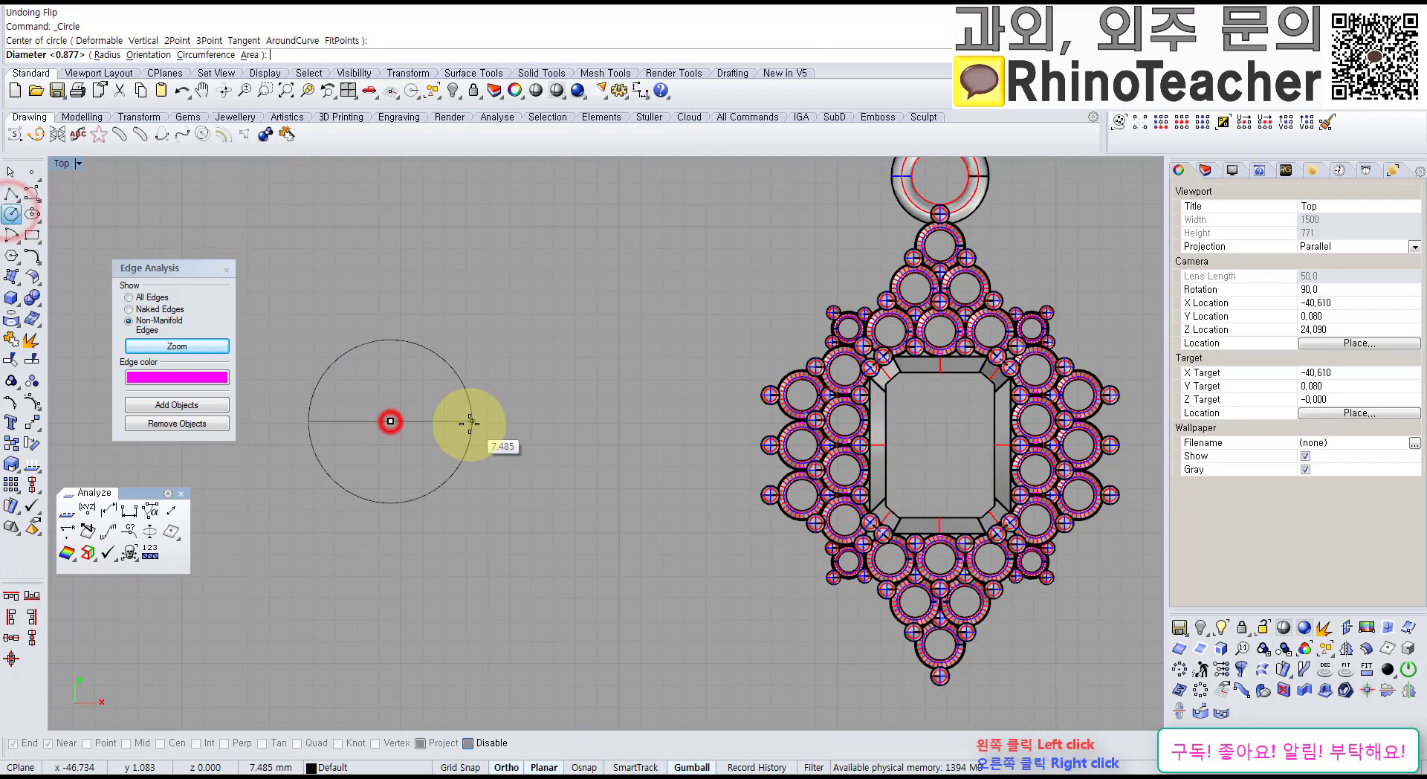
click(437, 422)
Step: Copy the circle sideways by its own diameter so the copy touches the original at a single point
click(479, 484)
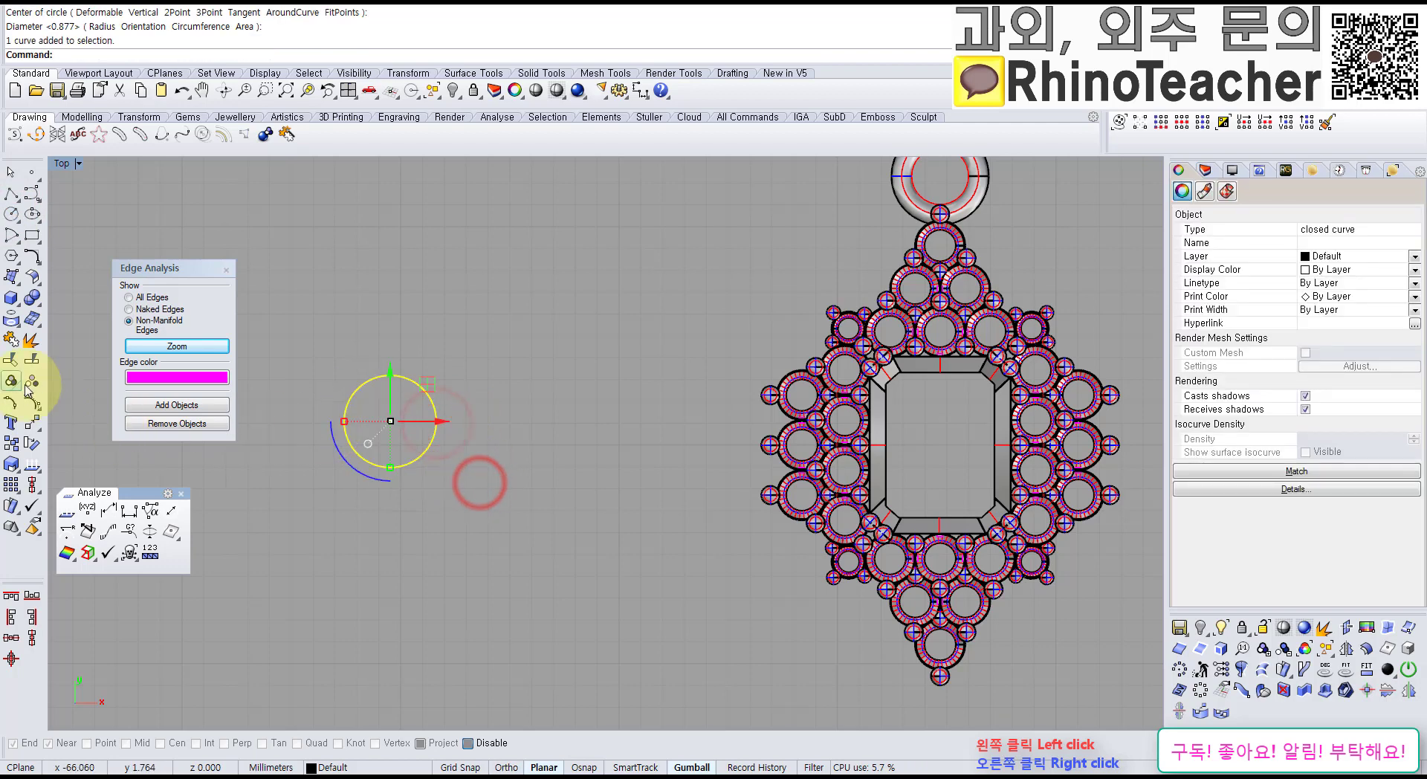
click(11, 443)
scroll(366, 414, up, 6)
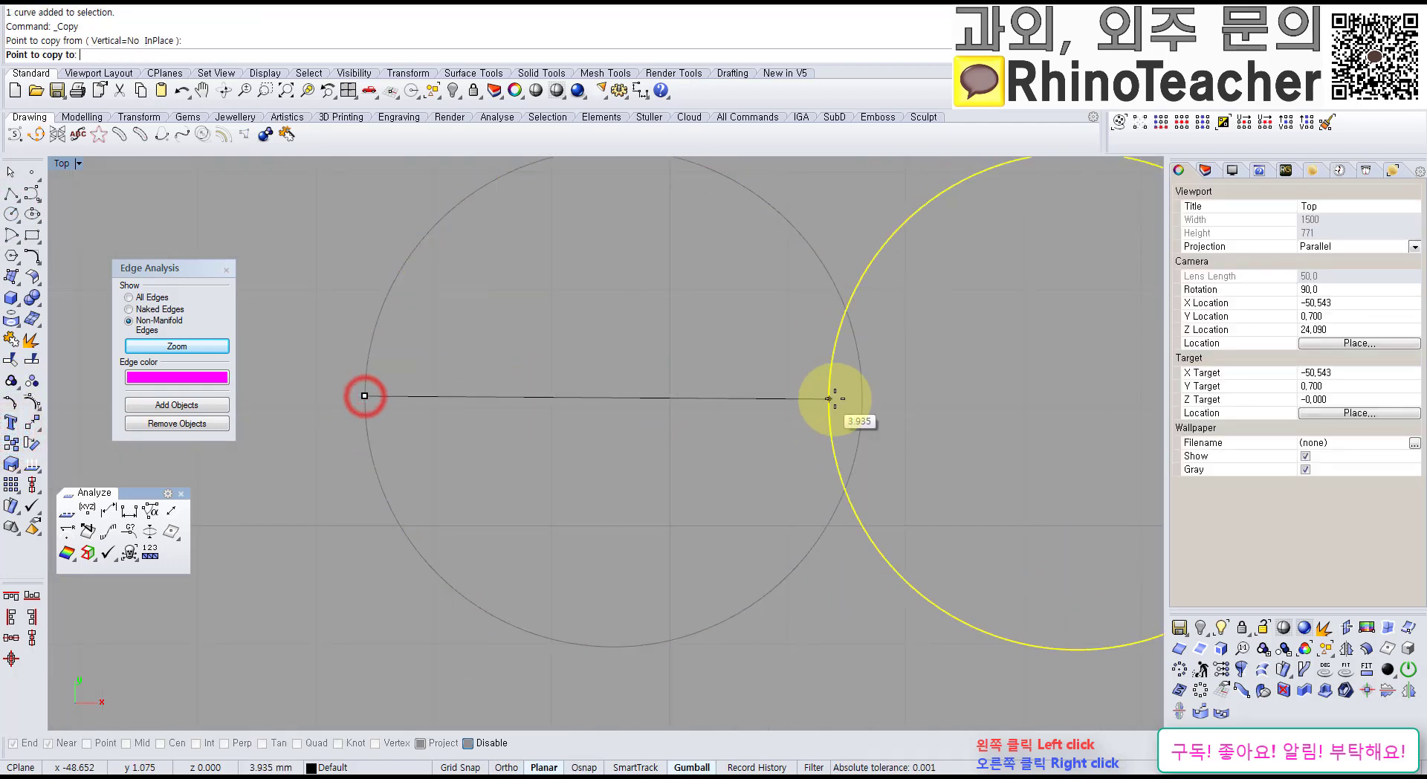
click(862, 396)
right_click(927, 379)
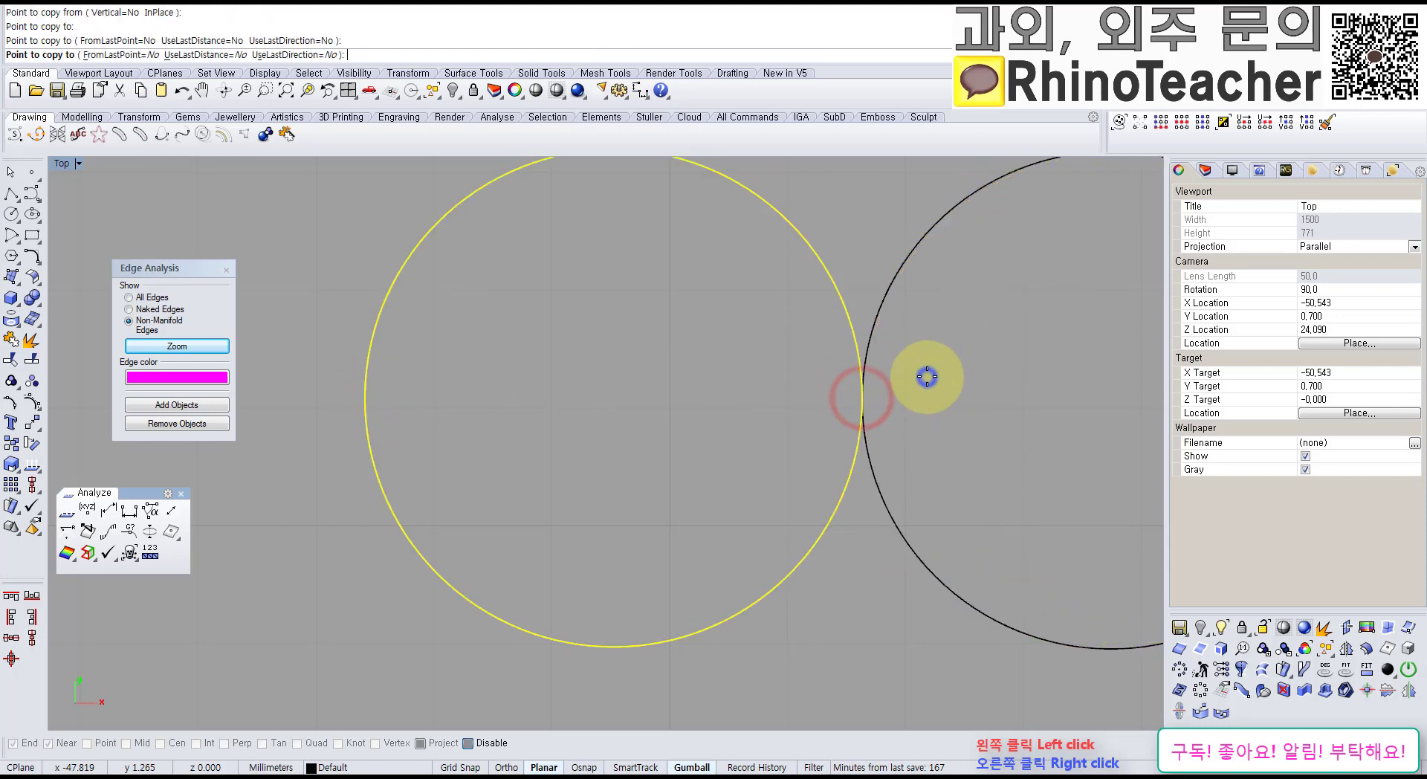
right_drag(960, 394, 741, 408)
scroll(741, 407, up, 8)
scroll(537, 436, down, 10)
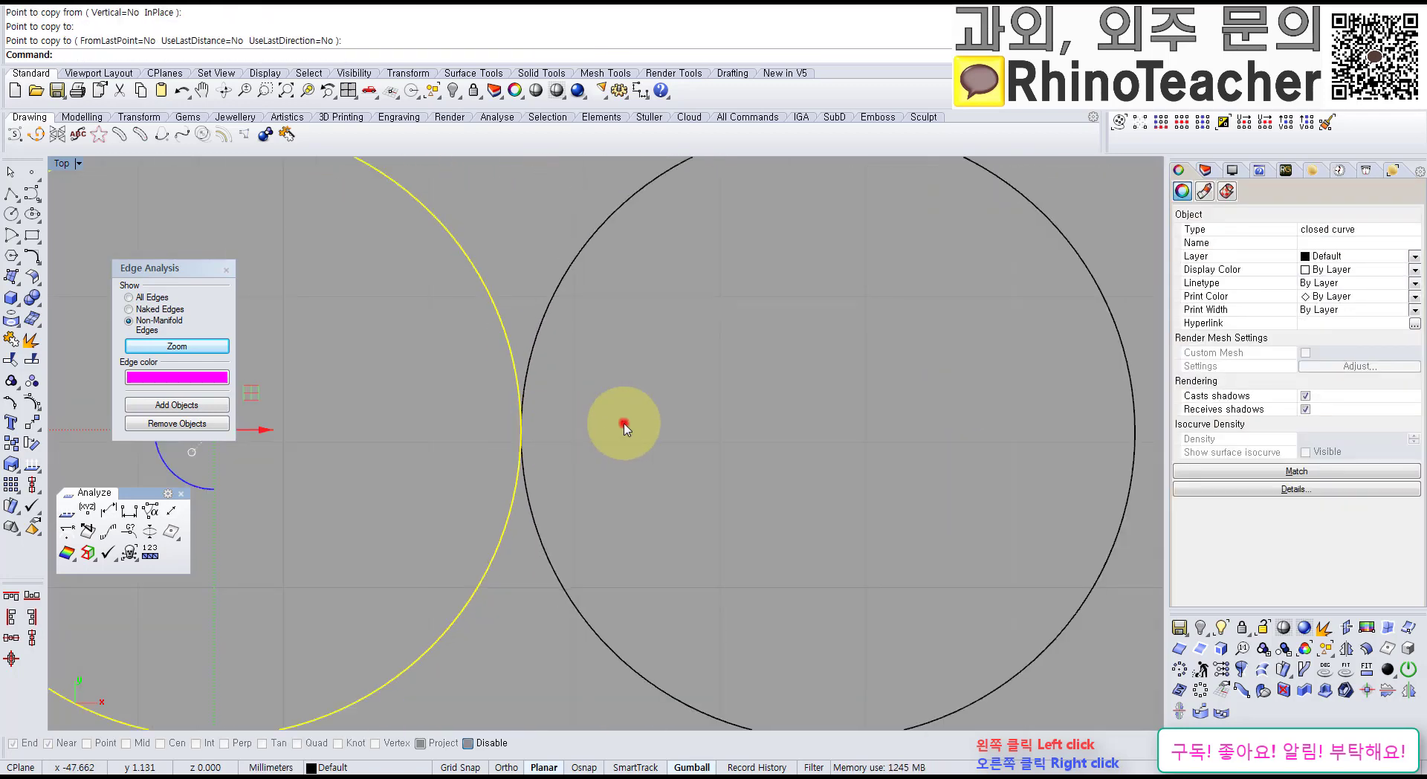
key(Escape)
Step: Compare the contact point of the two circles with the places where the pendant's round bezels meet
scroll(502, 427, up, 6)
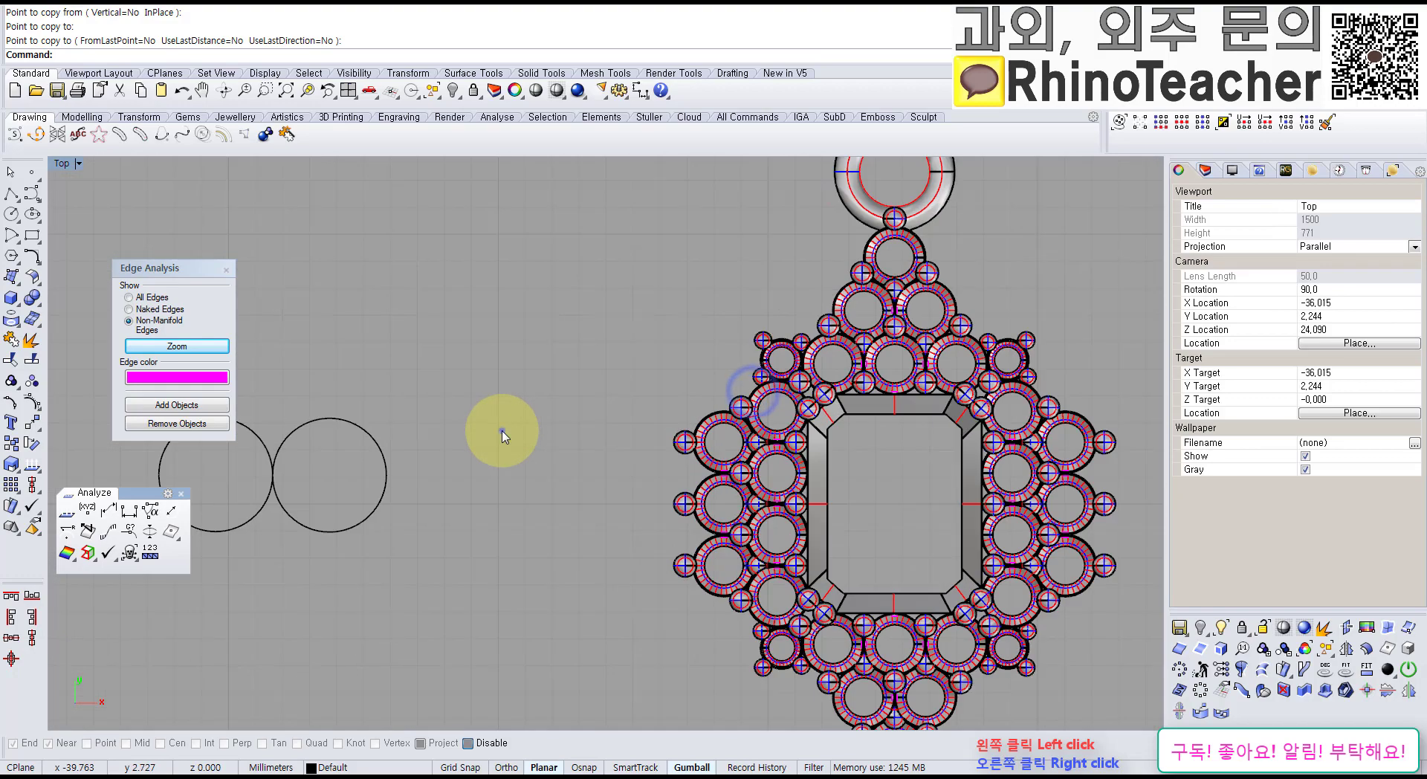
right_drag(502, 427, 682, 369)
right_drag(913, 309, 707, 366)
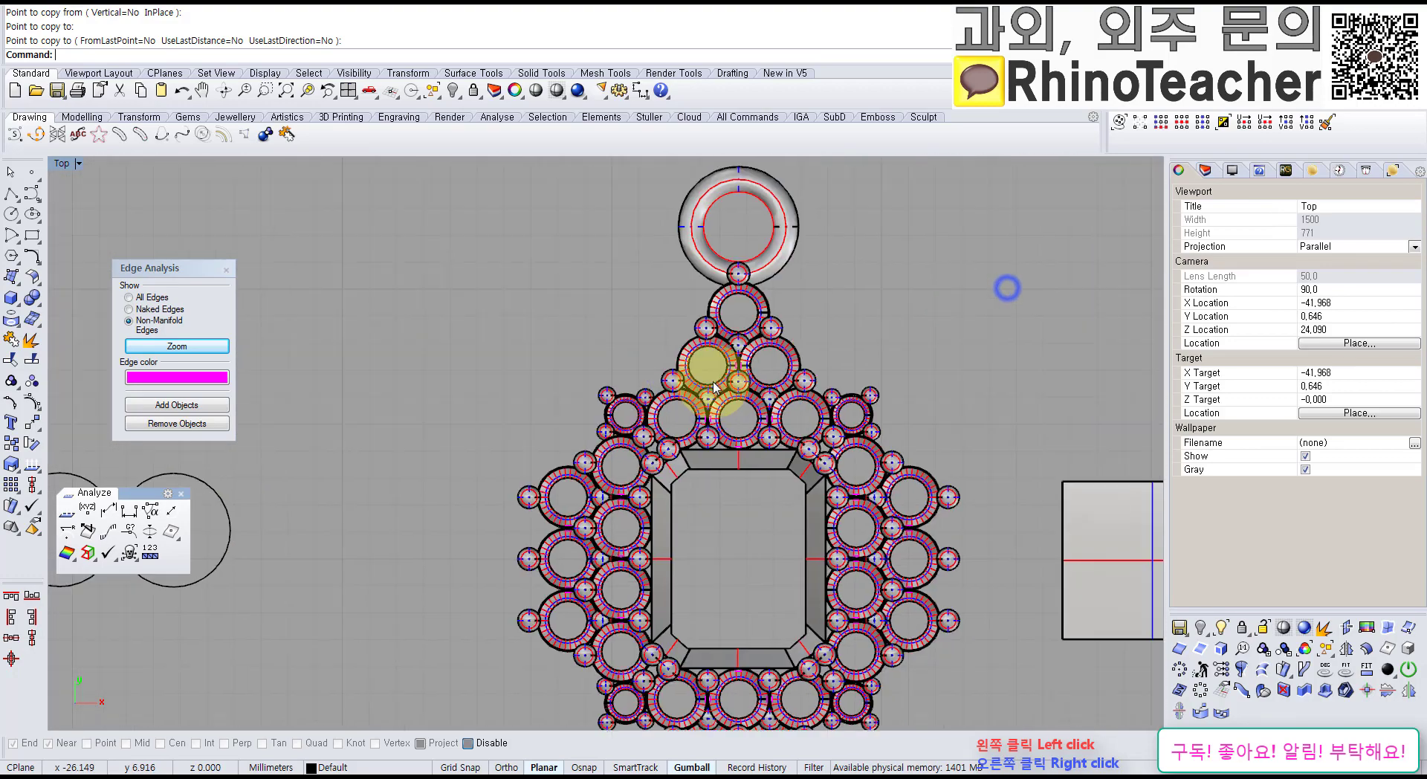
scroll(621, 376, up, 6)
scroll(750, 419, down, 10)
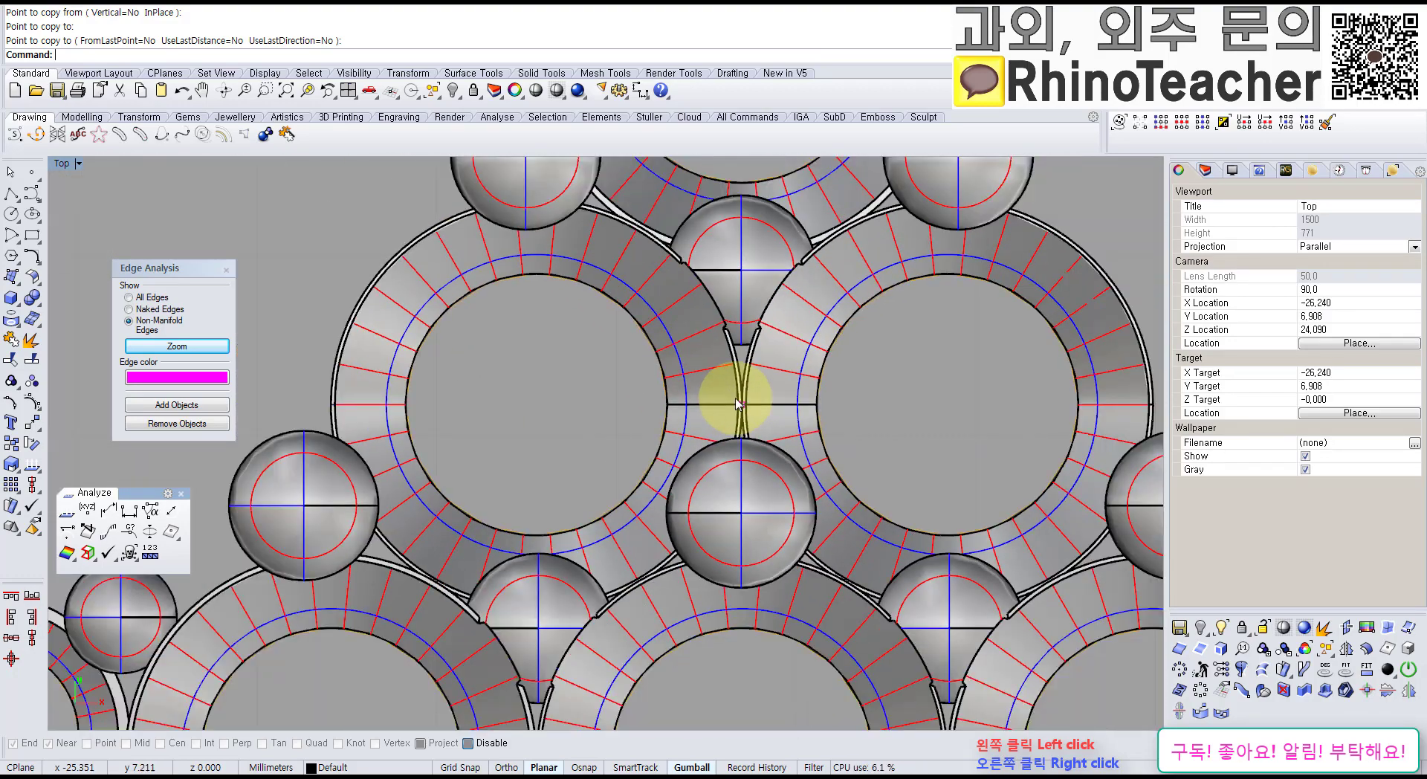
scroll(576, 419, up, 8)
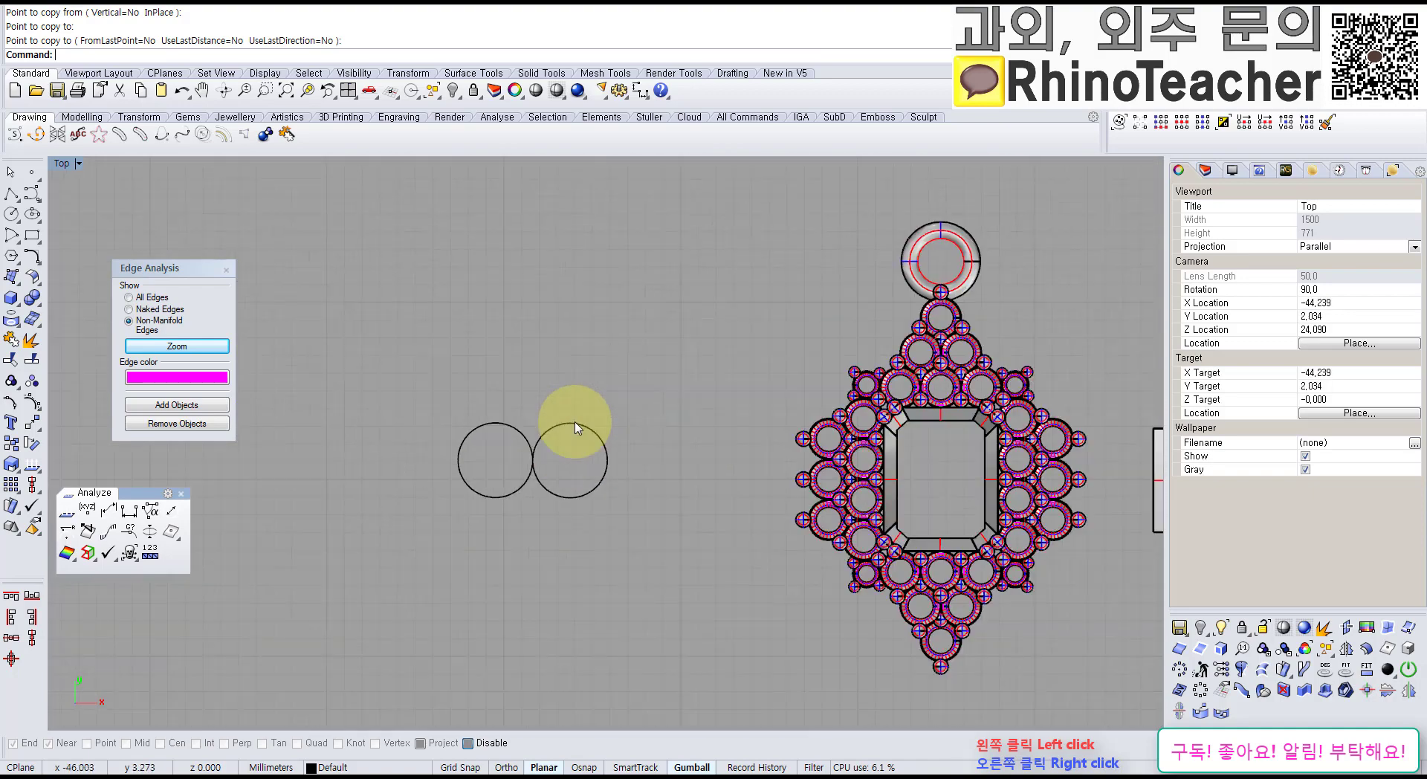
right_drag(942, 344, 640, 401)
scroll(628, 405, up, 8)
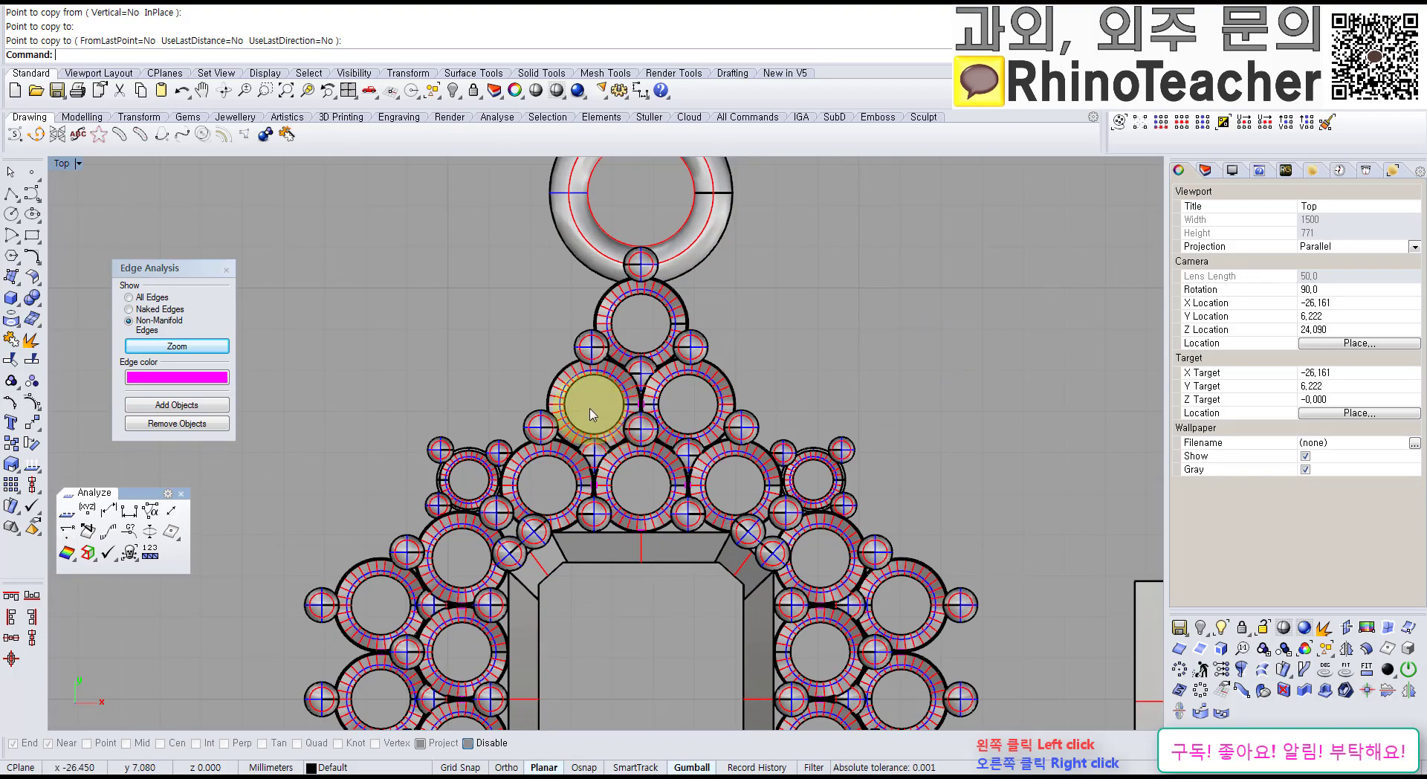
right_drag(508, 487, 748, 408)
scroll(748, 410, down, 6)
right_drag(518, 493, 811, 410)
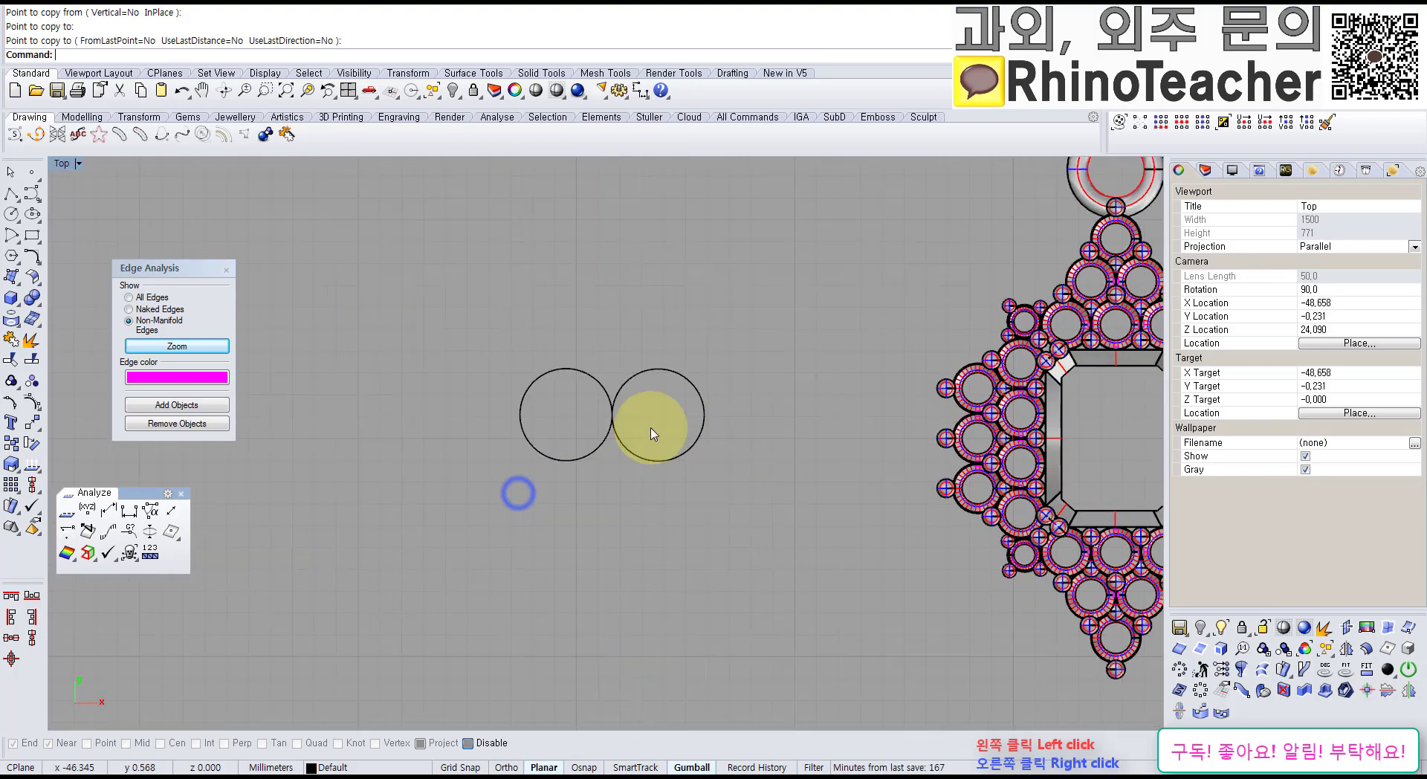
Step: Delete one of the two touching circles
scroll(653, 433, up, 8)
drag(684, 437, 591, 286)
right_drag(608, 318, 611, 386)
key(Delete)
Step: Select the remaining circle and examine it beside the pendant's cylinders in the maximized Perspective viewport
drag(649, 545, 483, 445)
scroll(621, 461, down, 6)
right_drag(733, 408, 411, 458)
key(ctrl+F4)
key(ctrl+F4)
right_drag(548, 500, 454, 435)
shift+right_drag(445, 446, 698, 489)
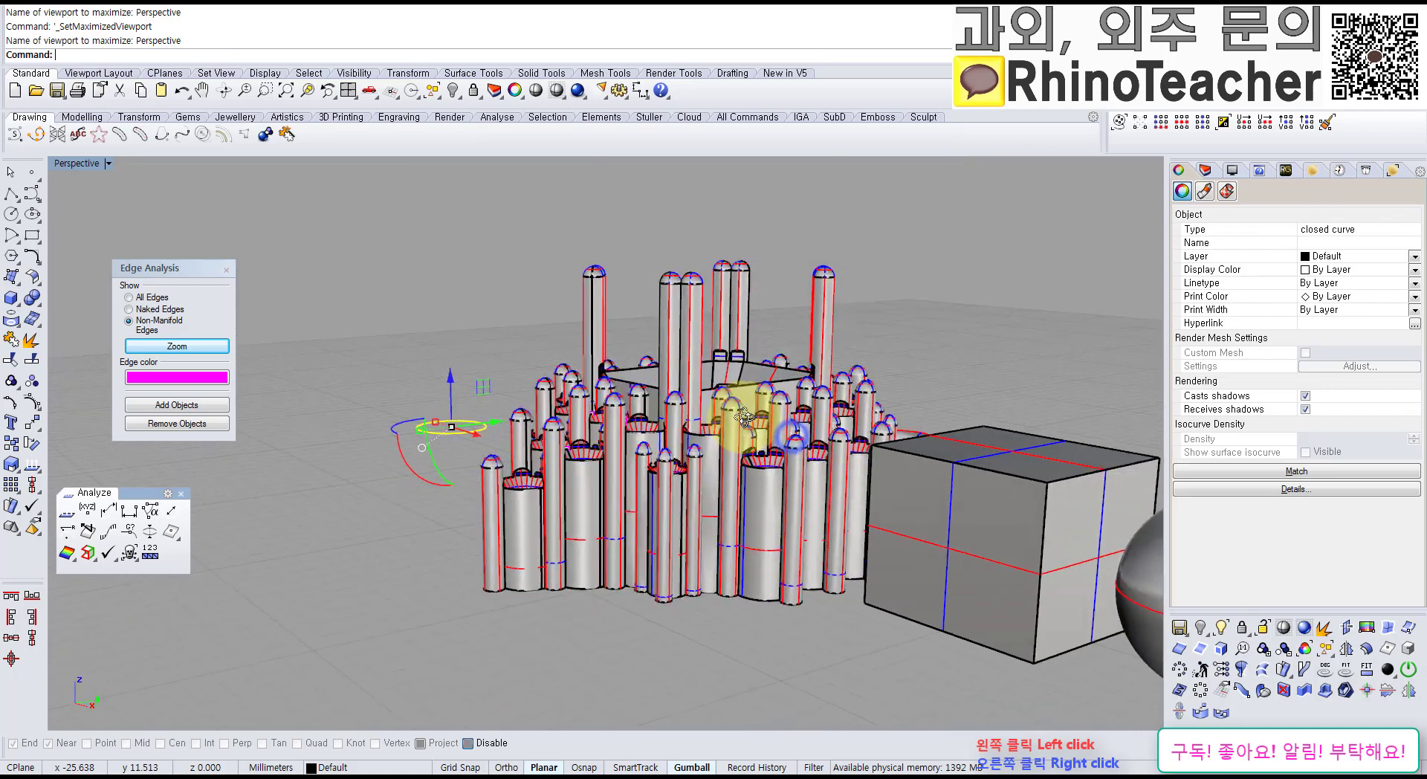
right_drag(875, 301, 842, 408)
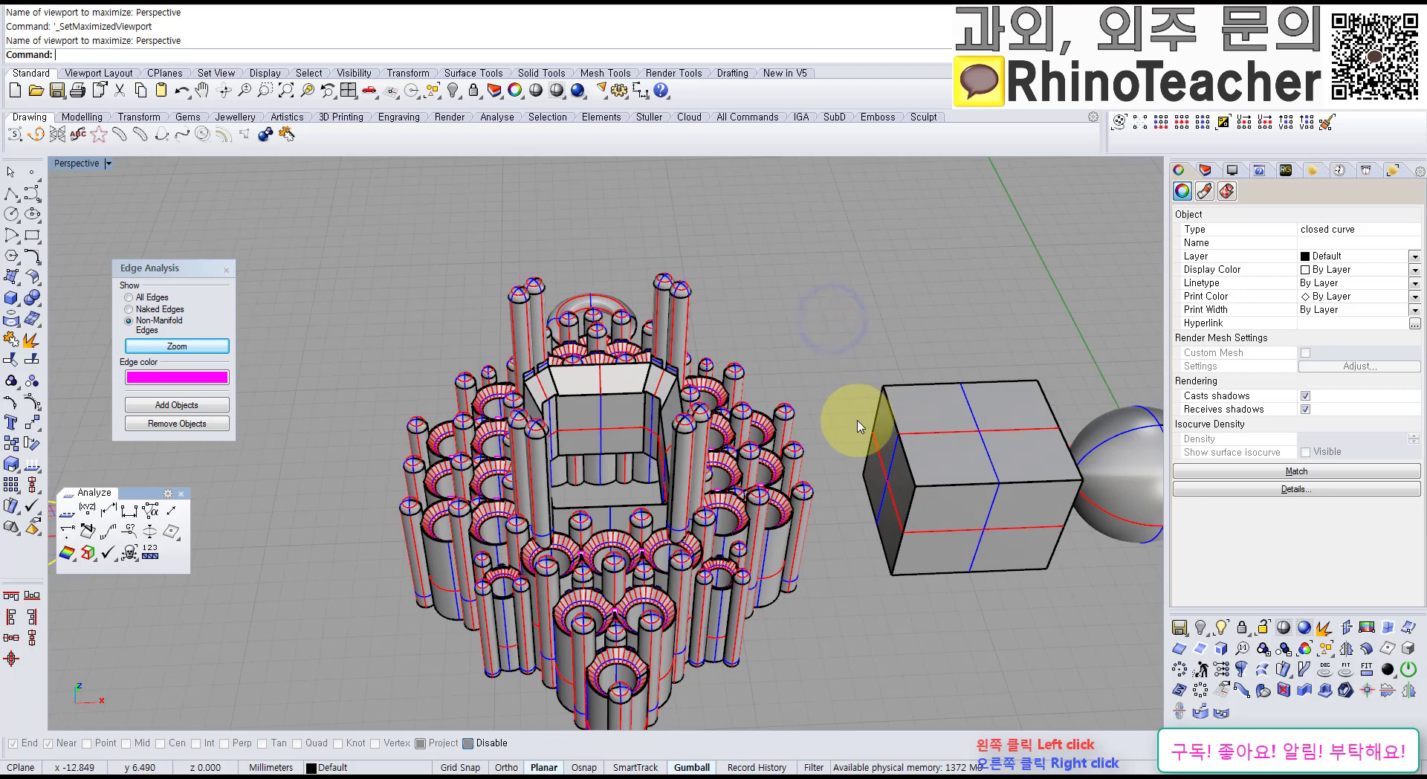
Step: Maximize the Top viewport and examine the selected circle beside the pendant
key(ctrl+Tab)
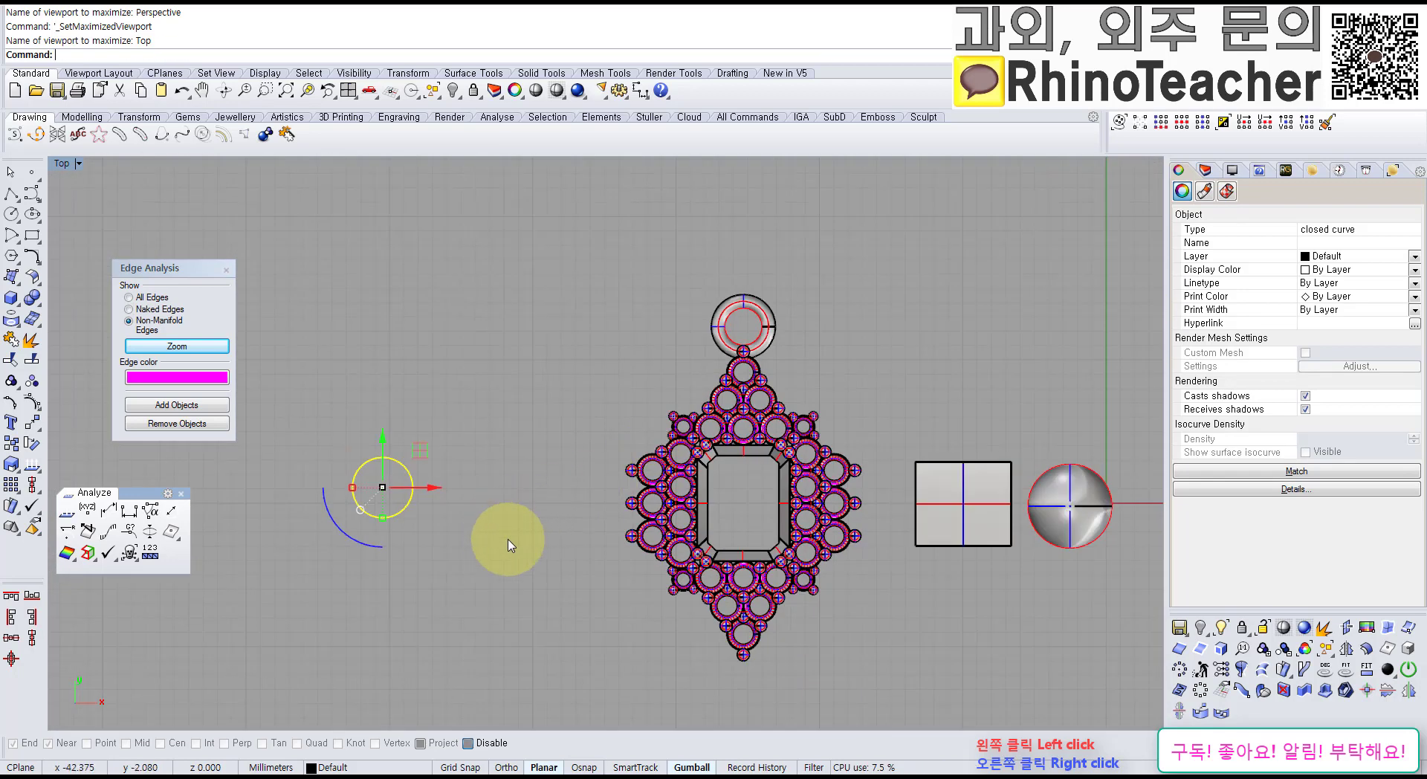
right_drag(542, 551, 748, 525)
scroll(640, 481, up, 8)
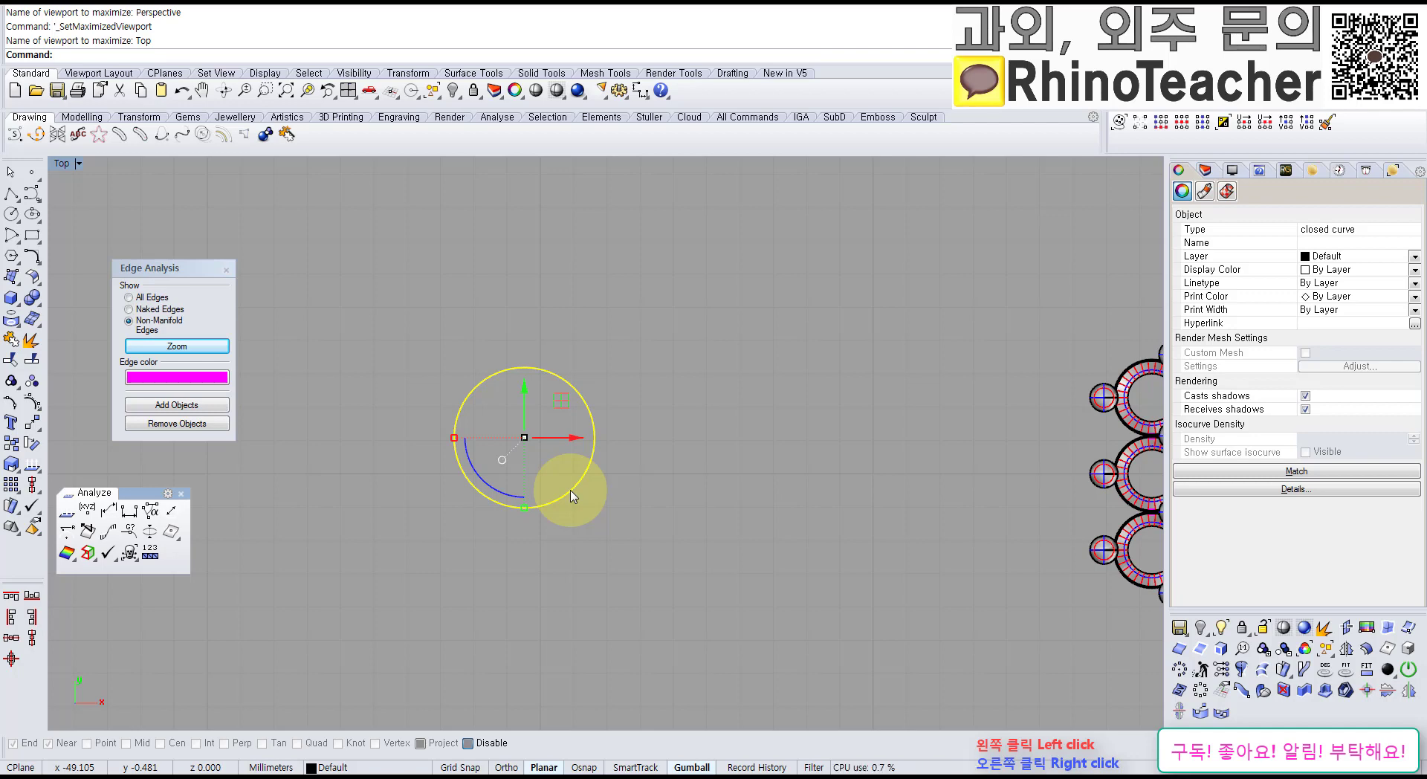
scroll(550, 459, down, 6)
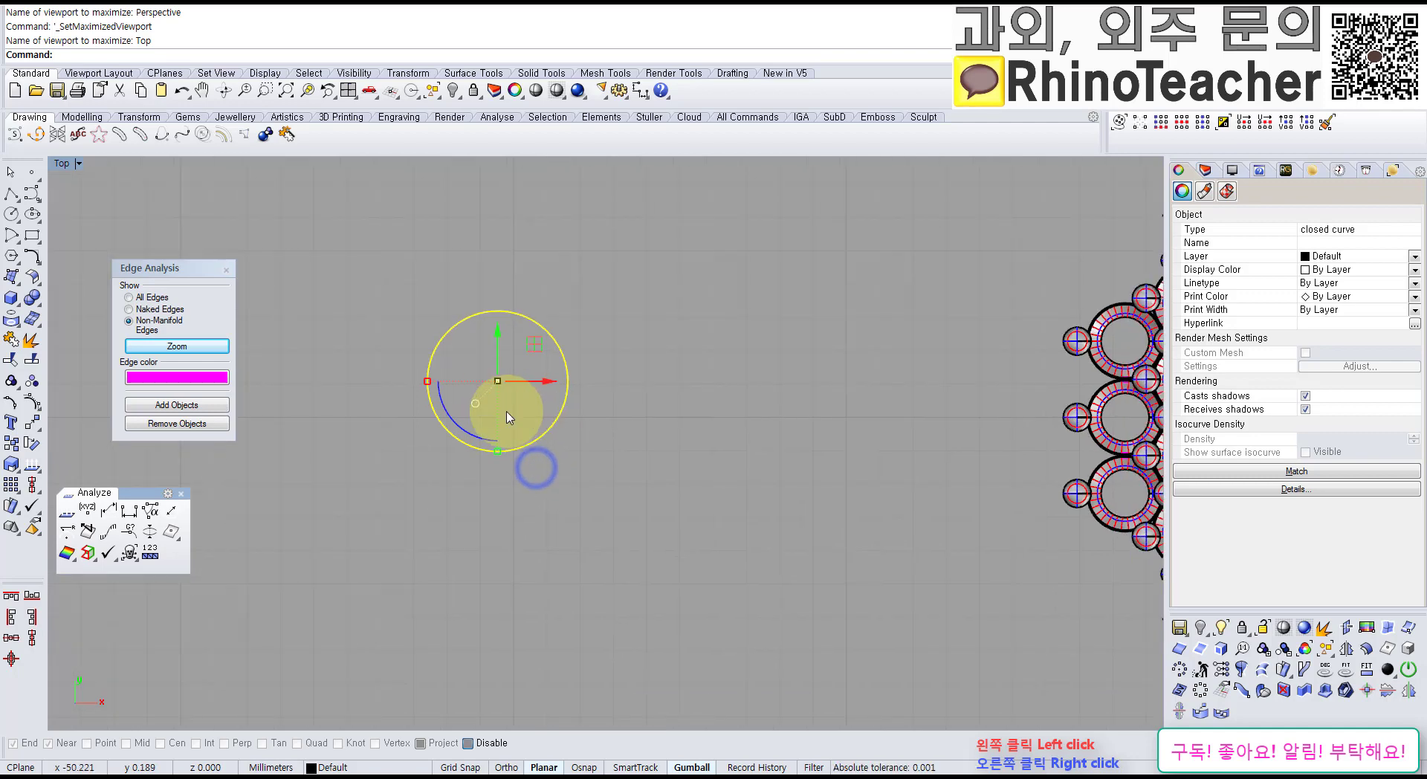
Step: Compare the selected circle with the pendant's round bezels and the neighbouring solids in the Top viewport
scroll(529, 476, up, 3)
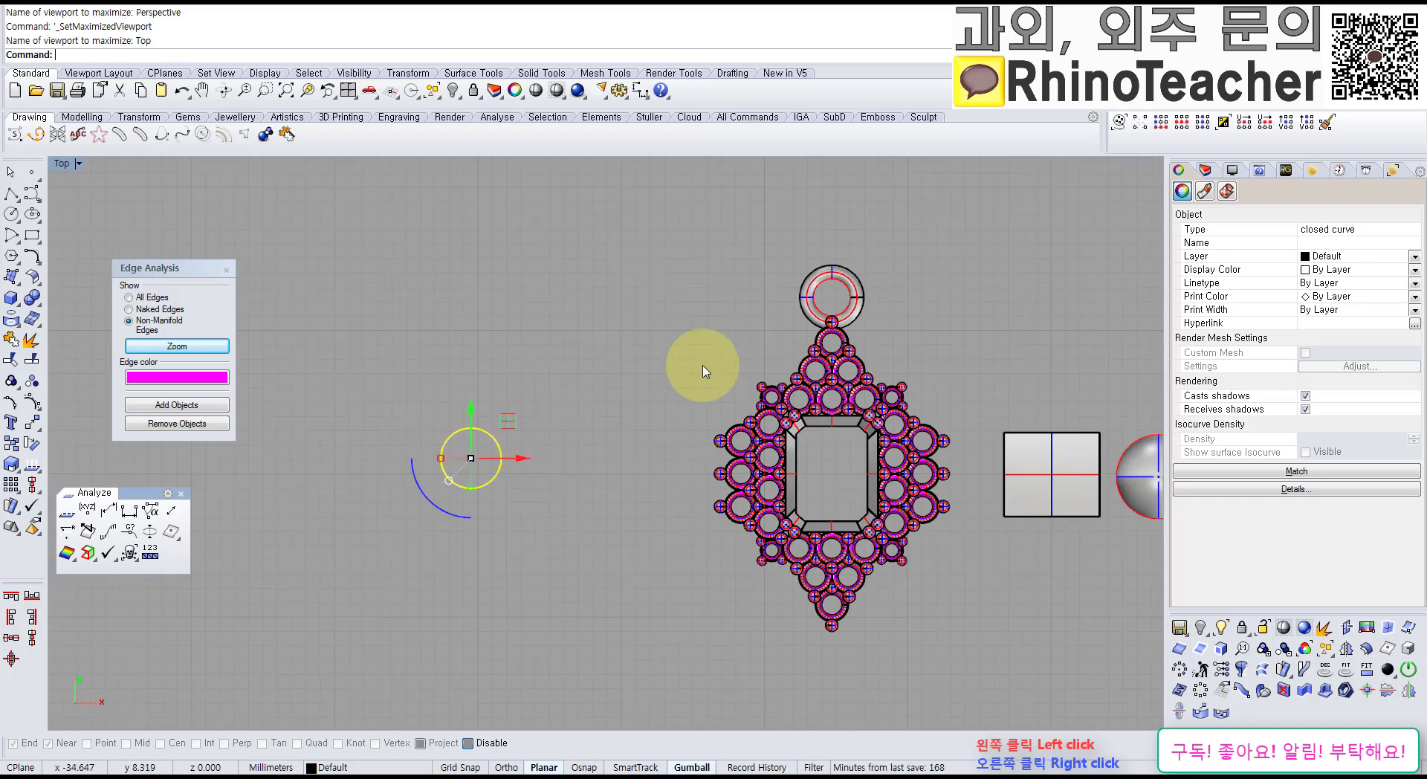
right_drag(731, 447, 598, 468)
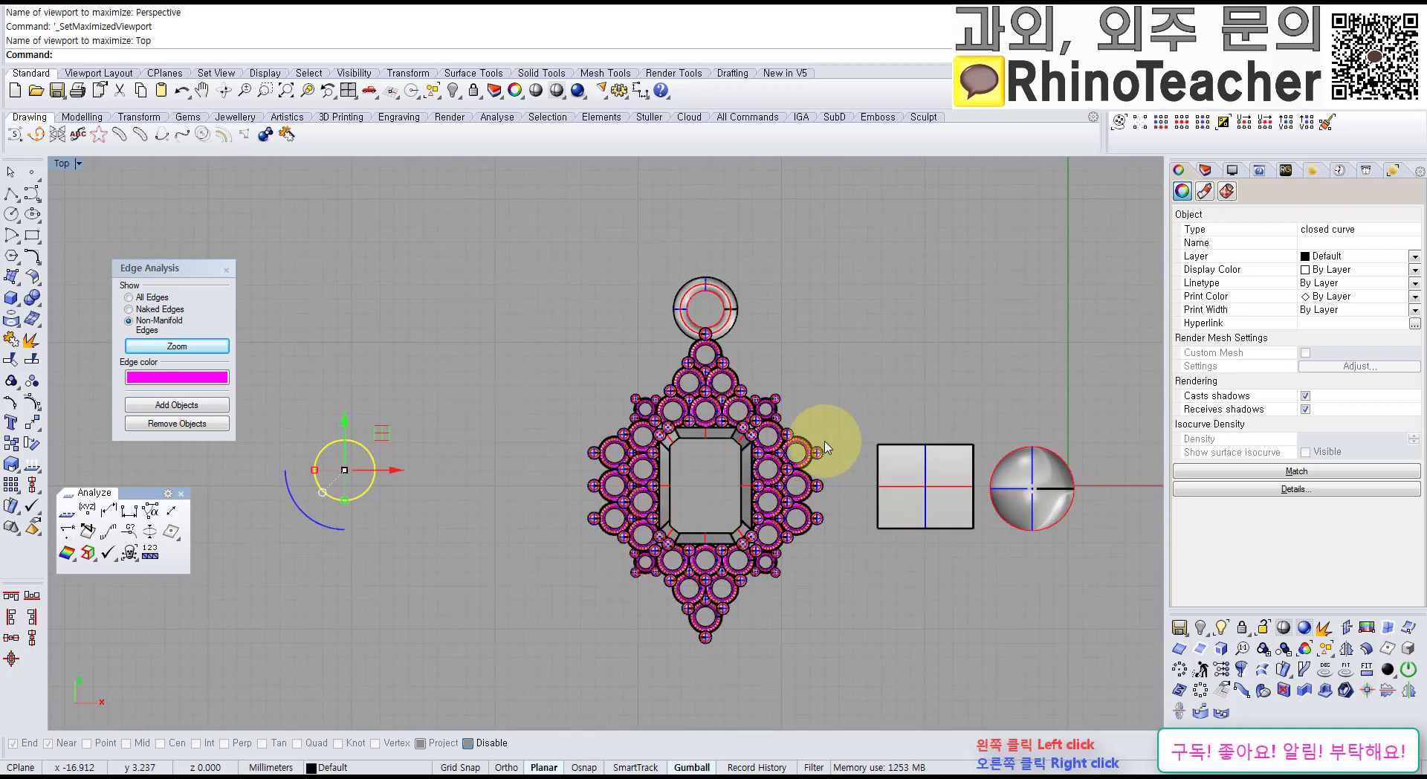
right_drag(670, 482, 789, 436)
scroll(855, 409, down, 4)
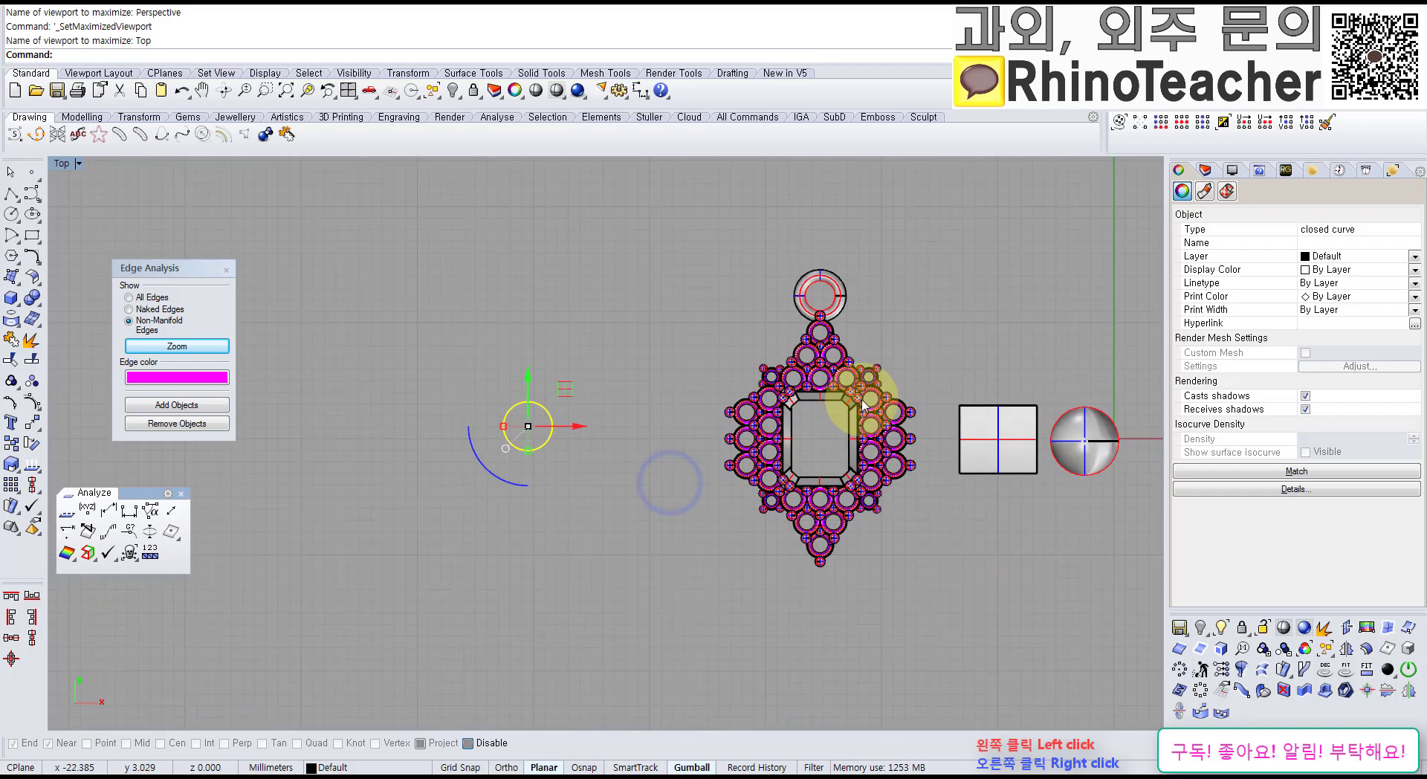
right_drag(899, 404, 687, 468)
scroll(686, 469, up, 4)
right_drag(516, 547, 736, 446)
scroll(629, 452, up, 8)
right_drag(556, 434, 588, 552)
right_drag(813, 468, 710, 522)
right_drag(608, 525, 669, 397)
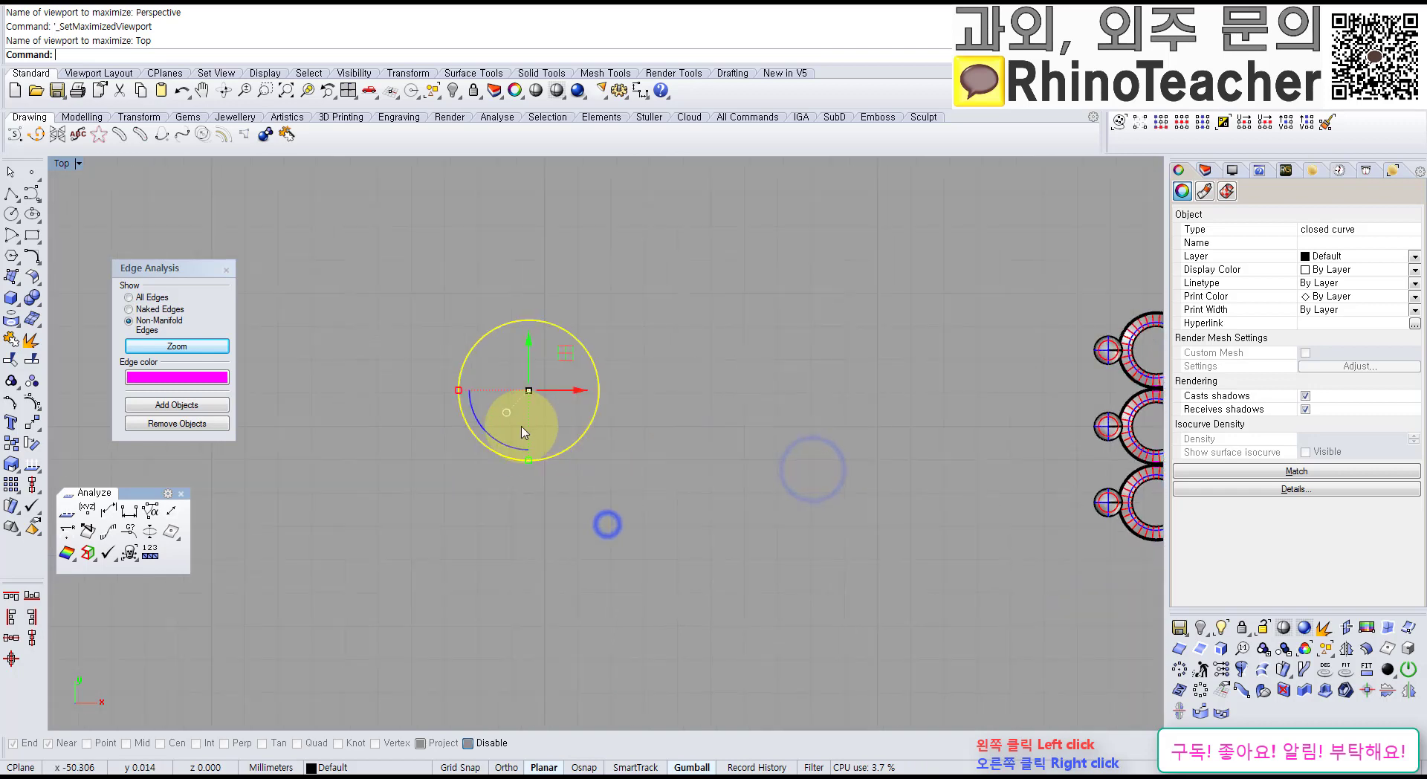
scroll(521, 428, up, 8)
scroll(734, 394, down, 9)
right_drag(960, 344, 398, 438)
Step: Deselect the circle and examine where the pendant's round bezels and beads meet around the central setting
click(488, 317)
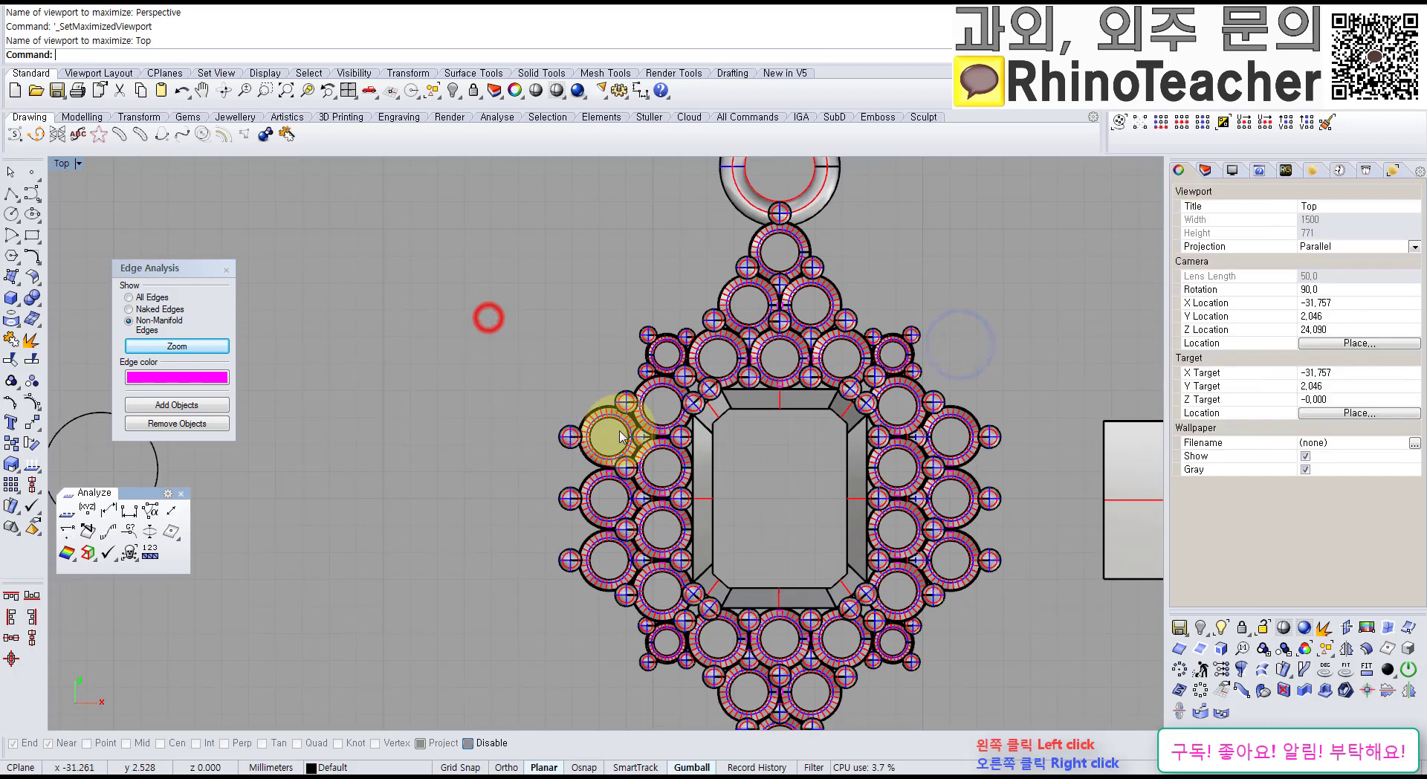
scroll(629, 420, up, 6)
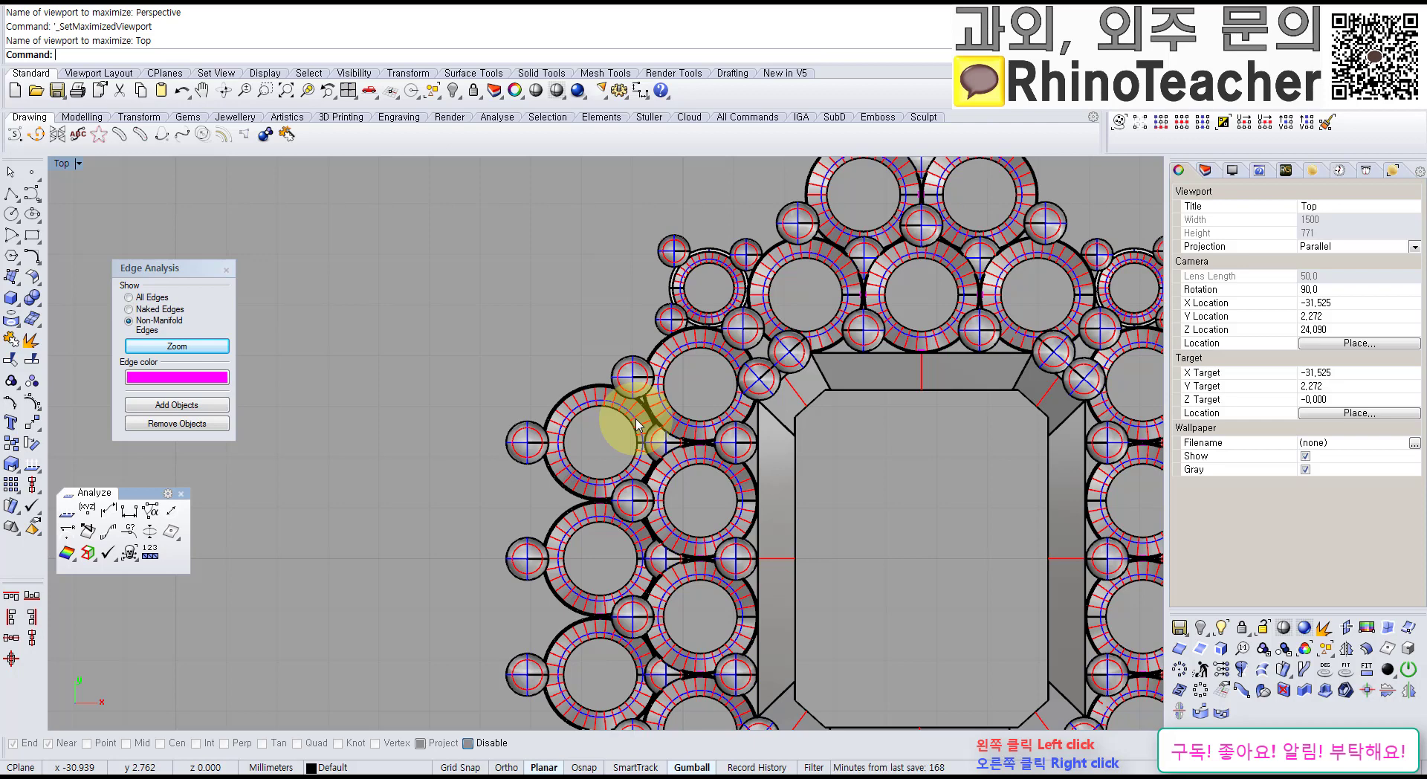
right_drag(649, 437, 731, 394)
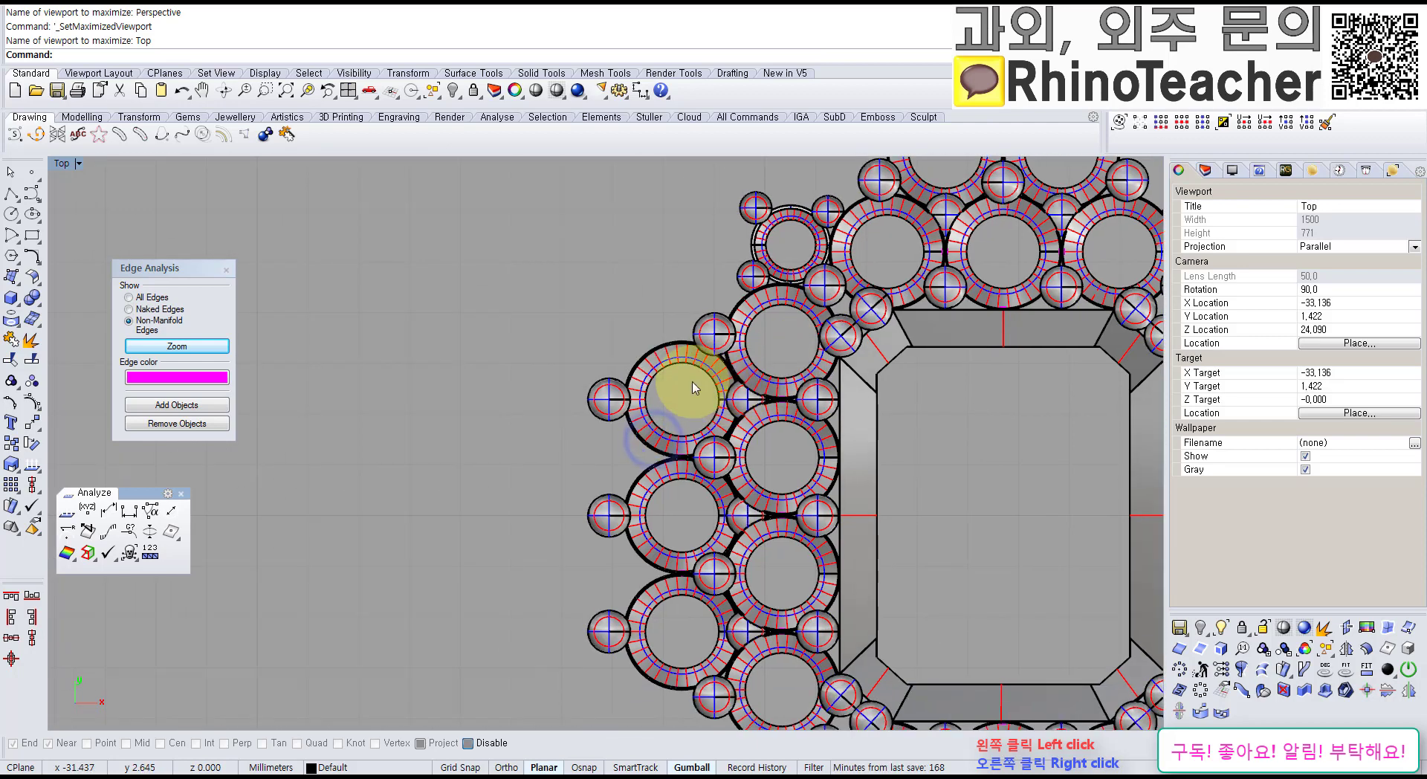
scroll(693, 385, down, 4)
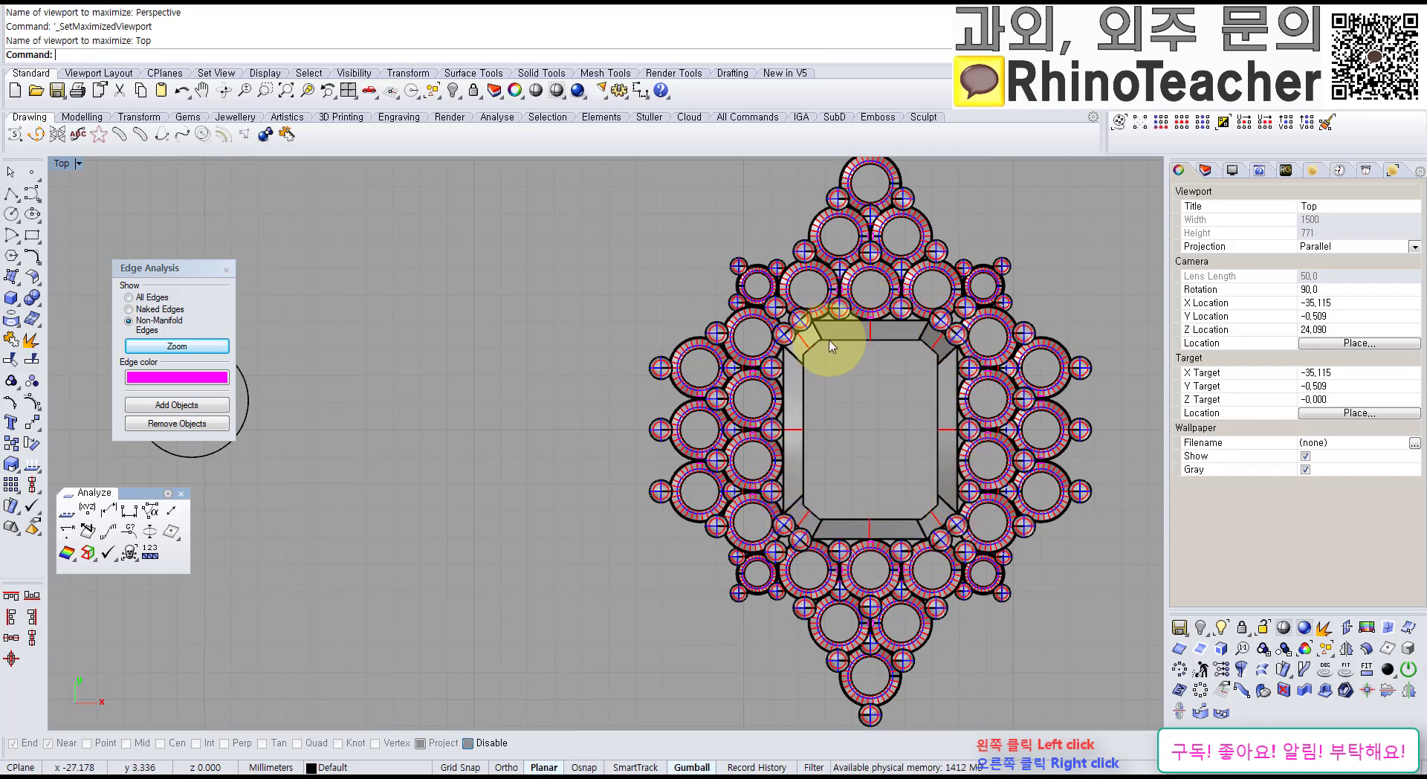
right_drag(901, 341, 825, 417)
scroll(781, 421, up, 8)
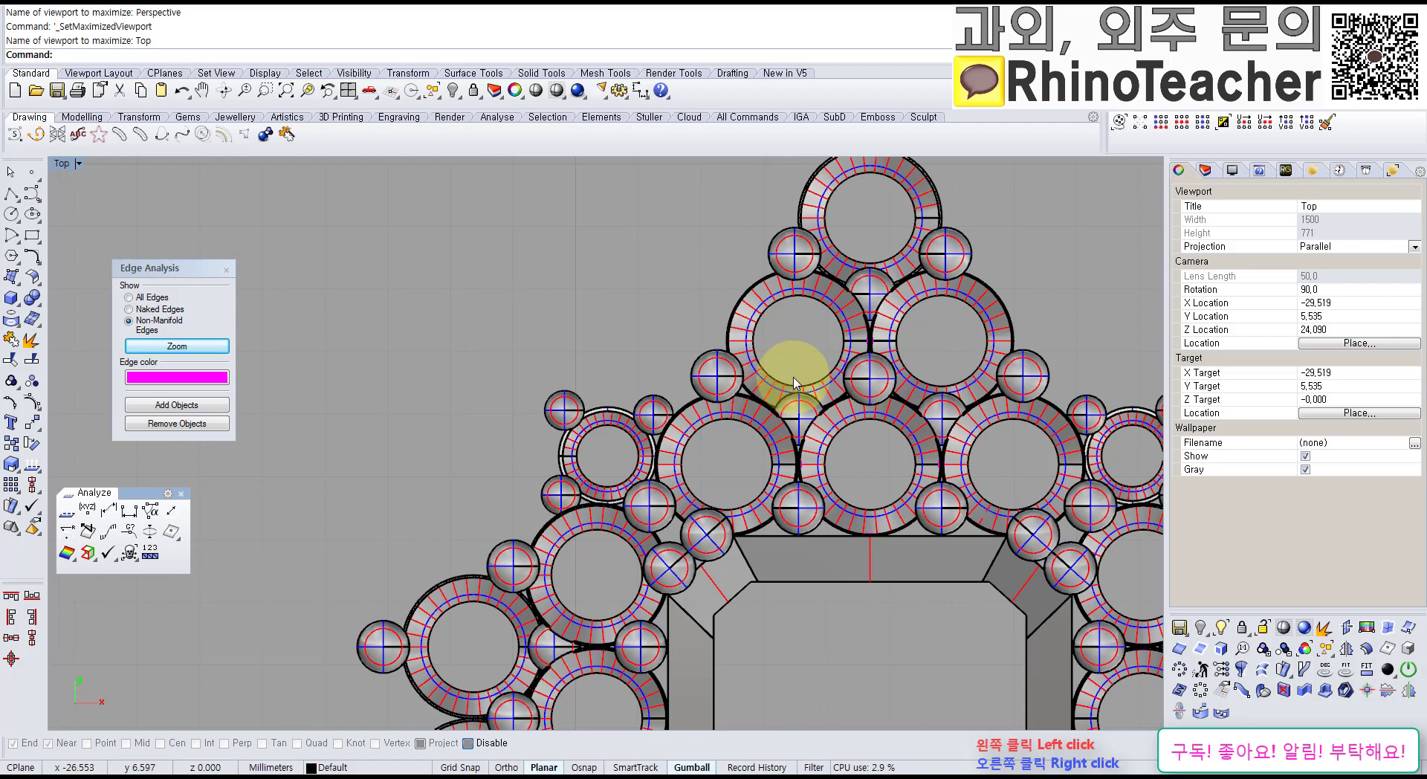
Step: Offset the single circle beside the pendant inward by 0.5 mm to form a ring outline
scroll(822, 376, down, 12)
right_drag(616, 469, 860, 408)
scroll(683, 429, up, 8)
drag(741, 484, 530, 377)
right_drag(599, 470, 567, 505)
key(o)
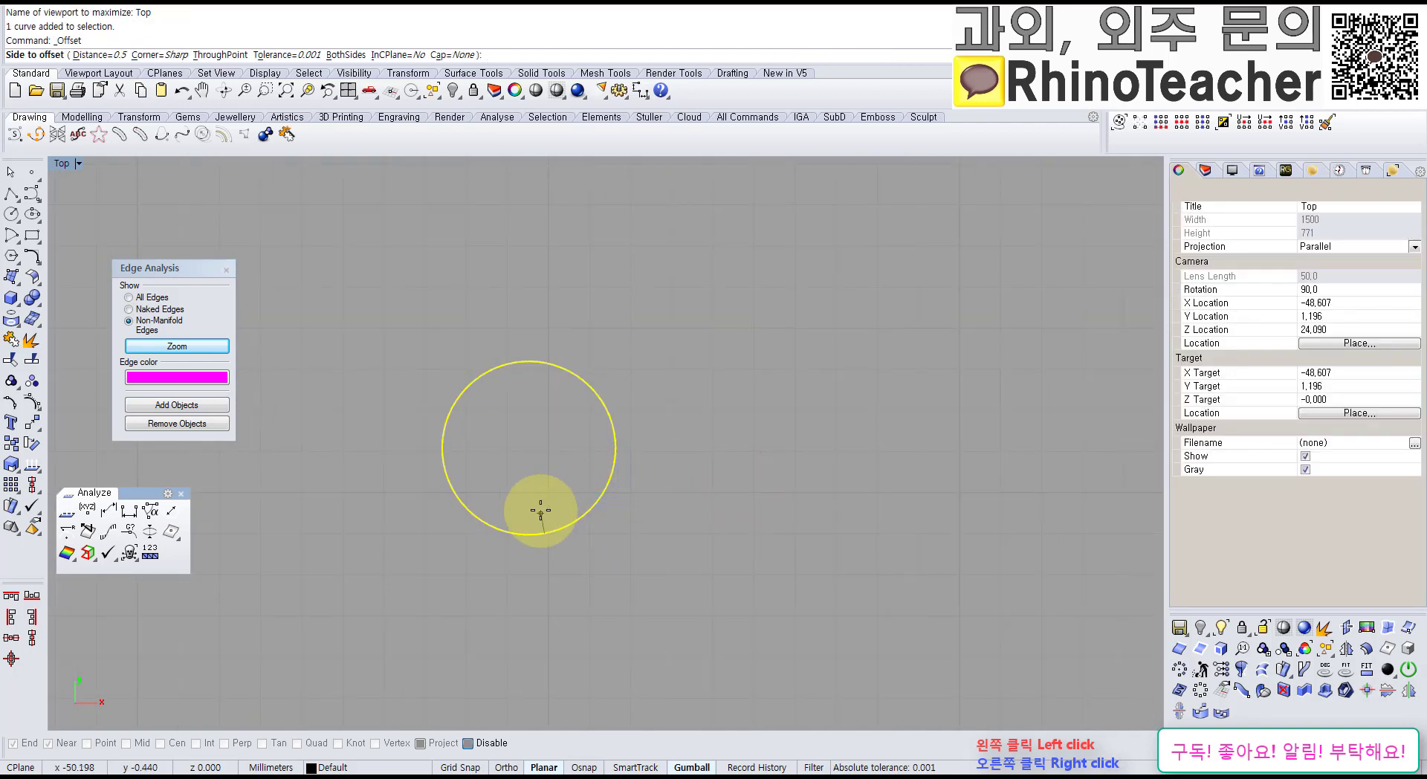
click(541, 510)
click(718, 540)
Step: Copy the two concentric circles sideways so that the outer circles of both rings touch at one point
drag(730, 592, 561, 470)
right_drag(634, 449, 560, 527)
click(12, 443)
scroll(376, 484, up, 6)
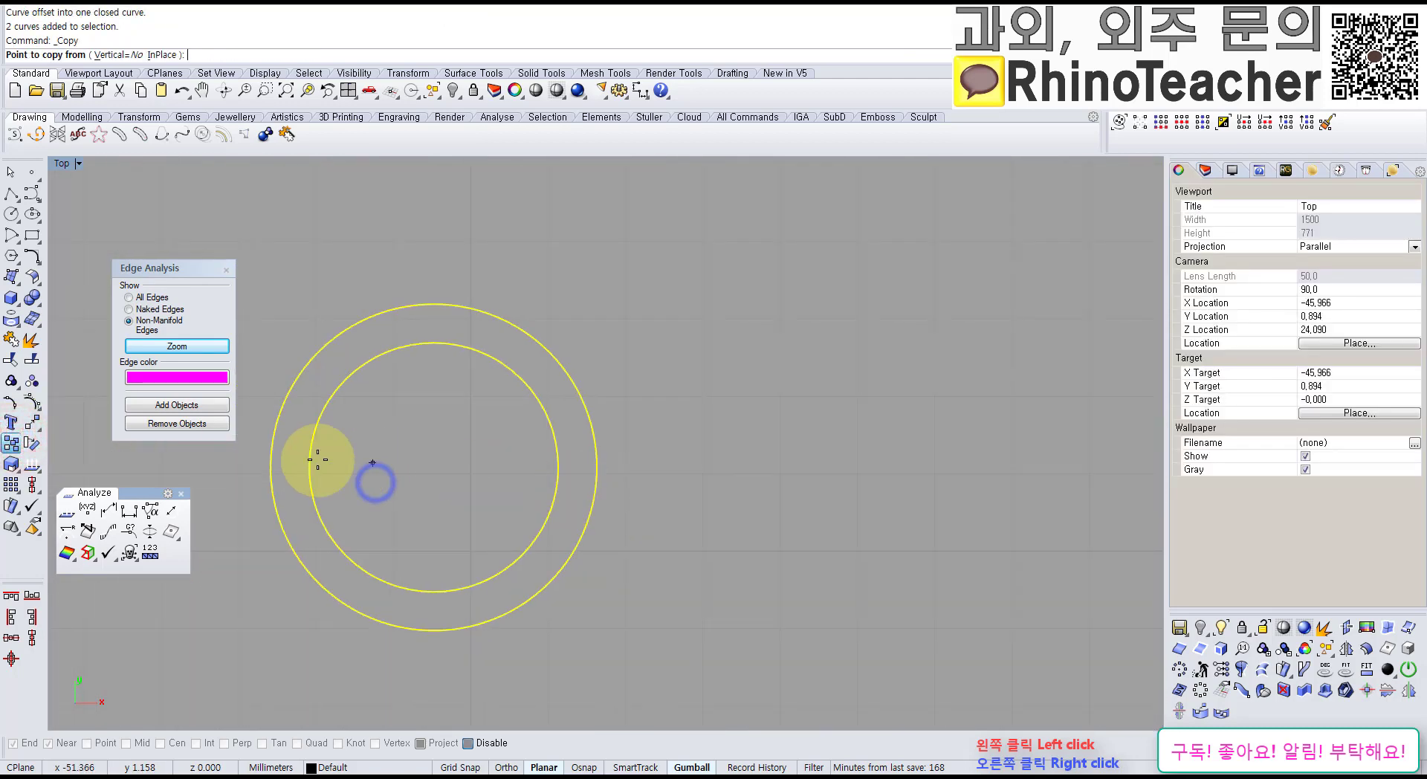
click(267, 460)
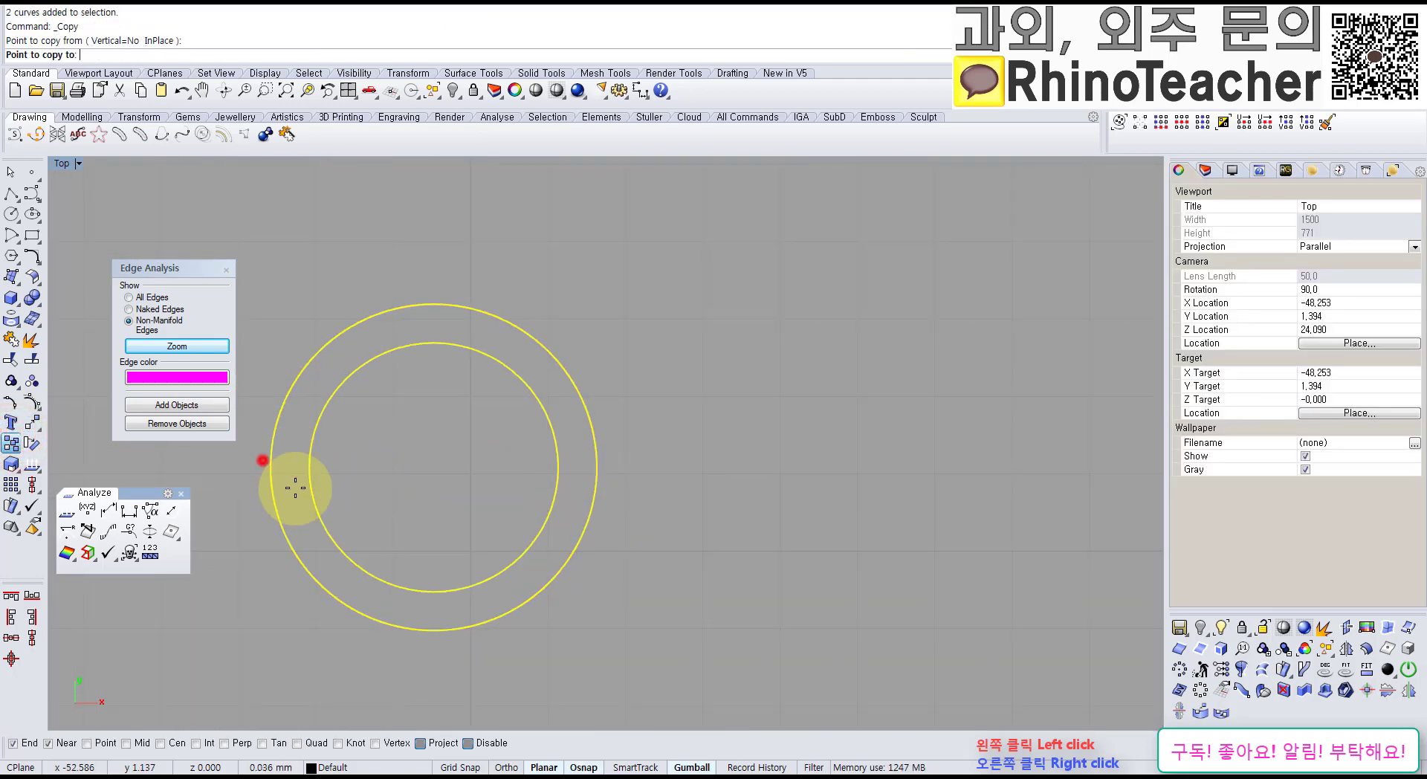
click(606, 456)
right_click(628, 381)
click(721, 397)
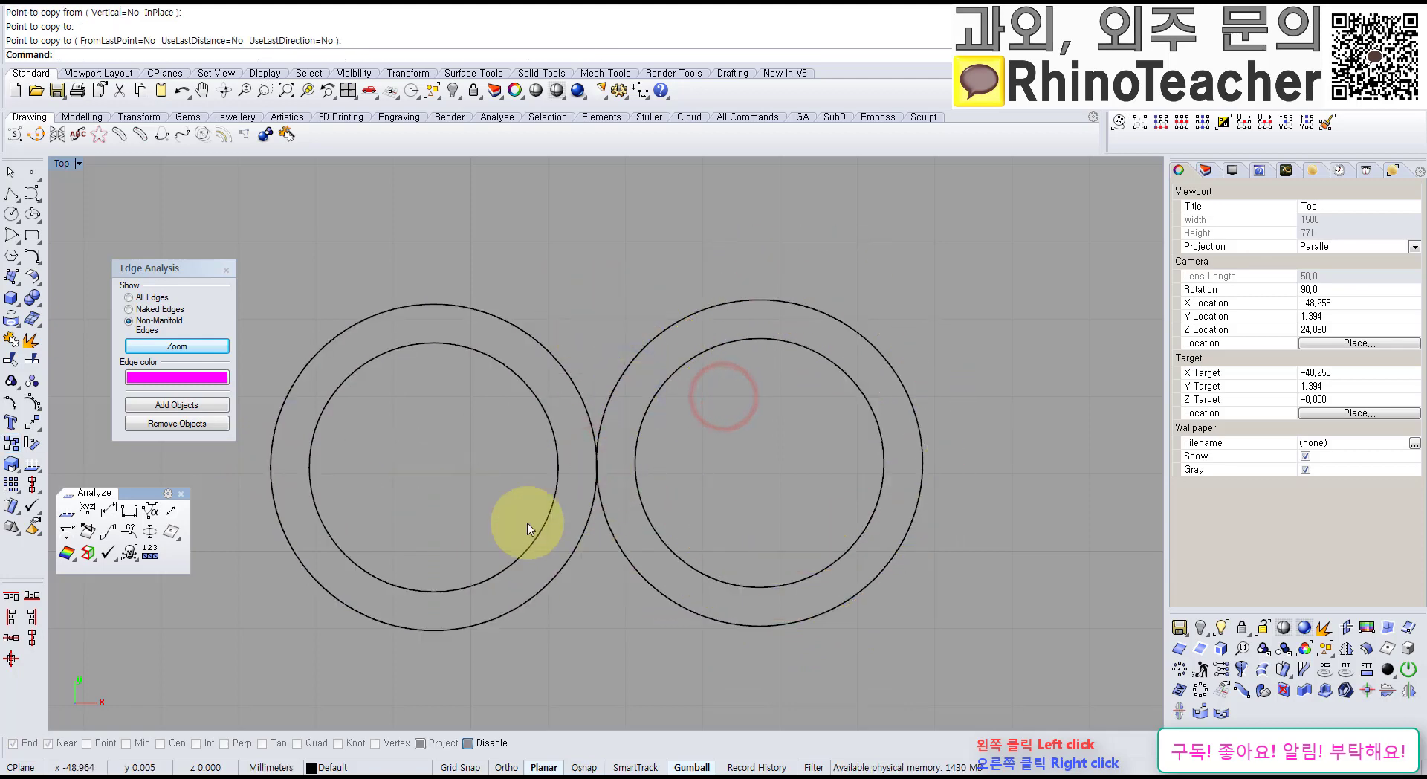
Step: Examine the point where the two ring outlines touch and select all four circles
right_drag(681, 471, 666, 477)
scroll(580, 500, up, 8)
scroll(719, 481, down, 5)
click(870, 533)
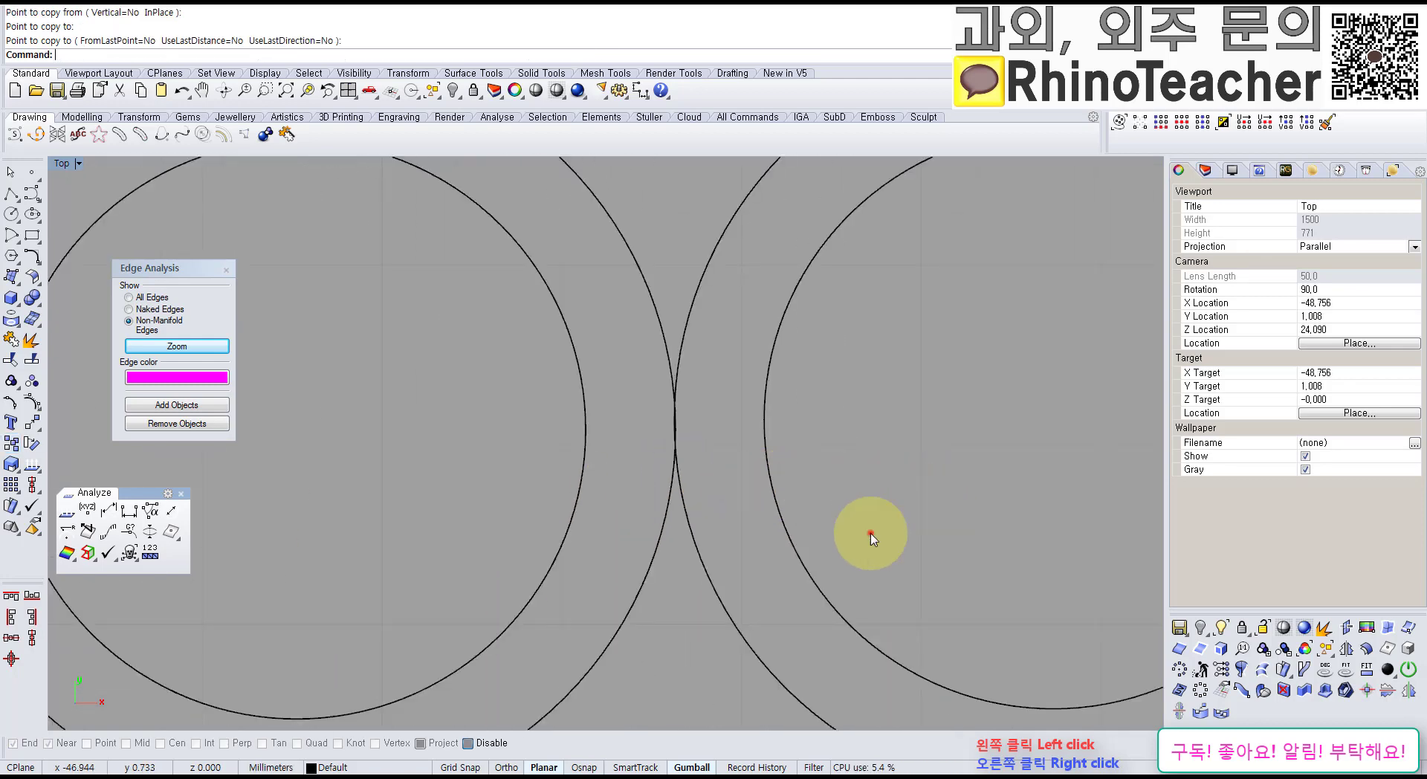
drag(870, 533, 440, 606)
right_drag(759, 424, 681, 480)
scroll(573, 485, up, 8)
scroll(592, 397, down, 15)
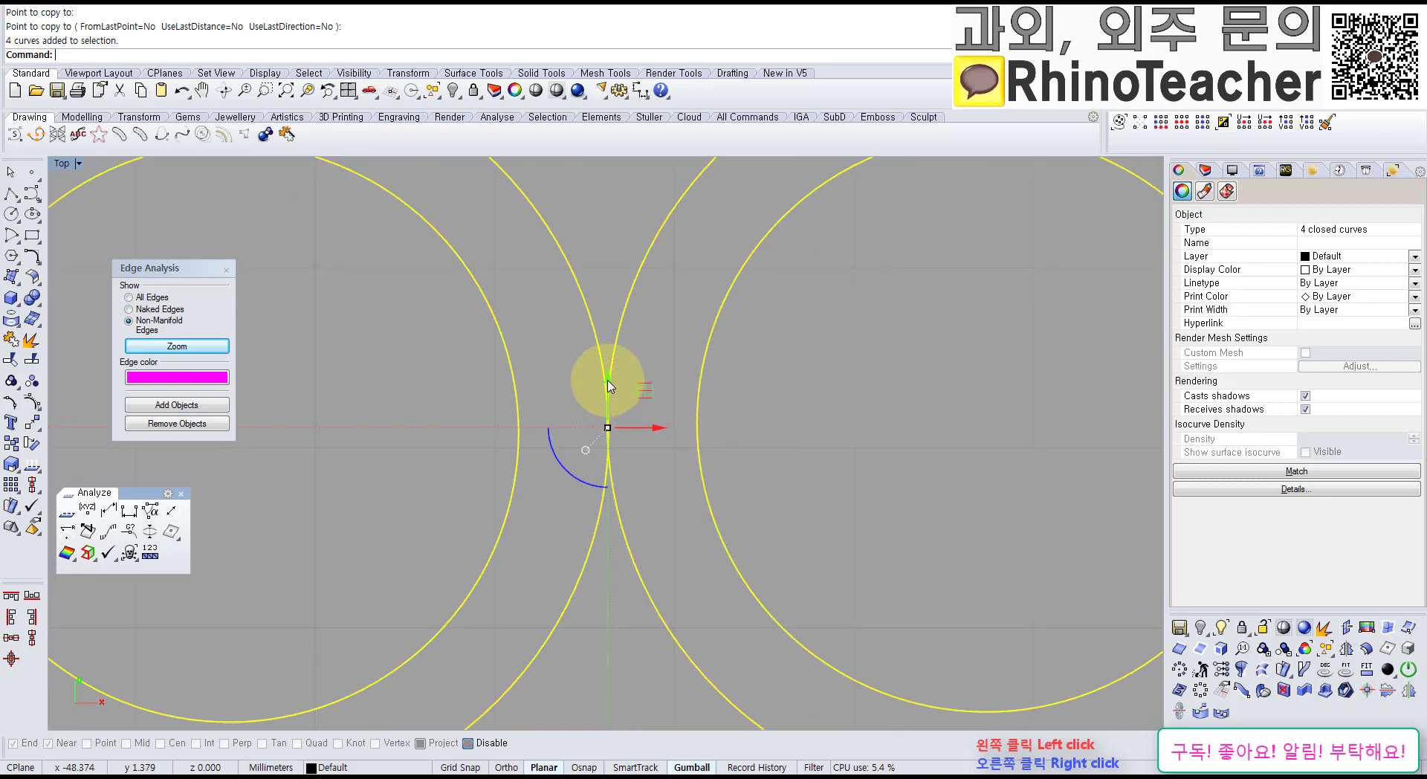
Step: Delete the four circles of the two touching ring outlines
click(794, 255)
drag(807, 281, 490, 446)
right_drag(776, 402, 322, 552)
key(Delete)
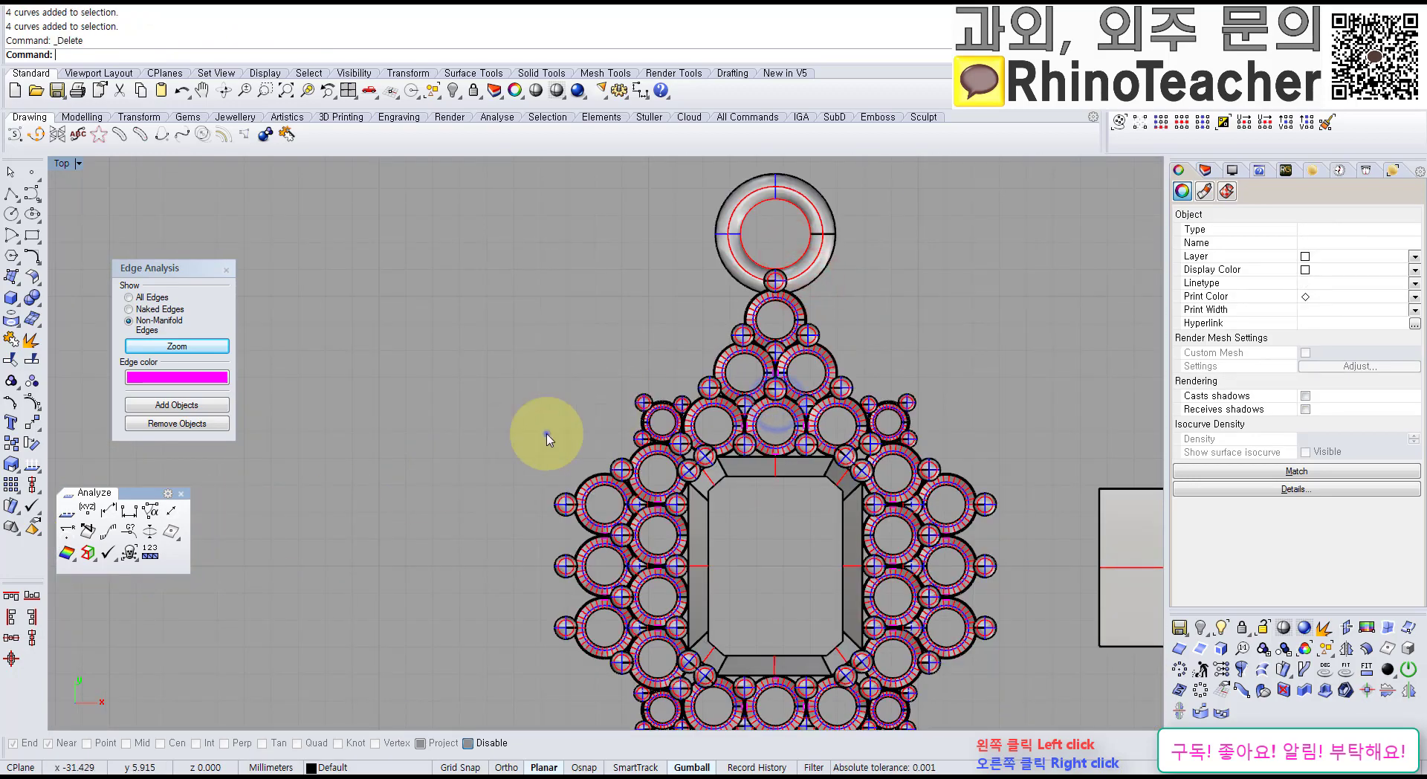
Step: Inspect the contact points between neighbouring round bezels in the upper part of the pendant
right_drag(547, 437, 455, 444)
scroll(641, 434, up, 16)
right_drag(916, 410, 710, 489)
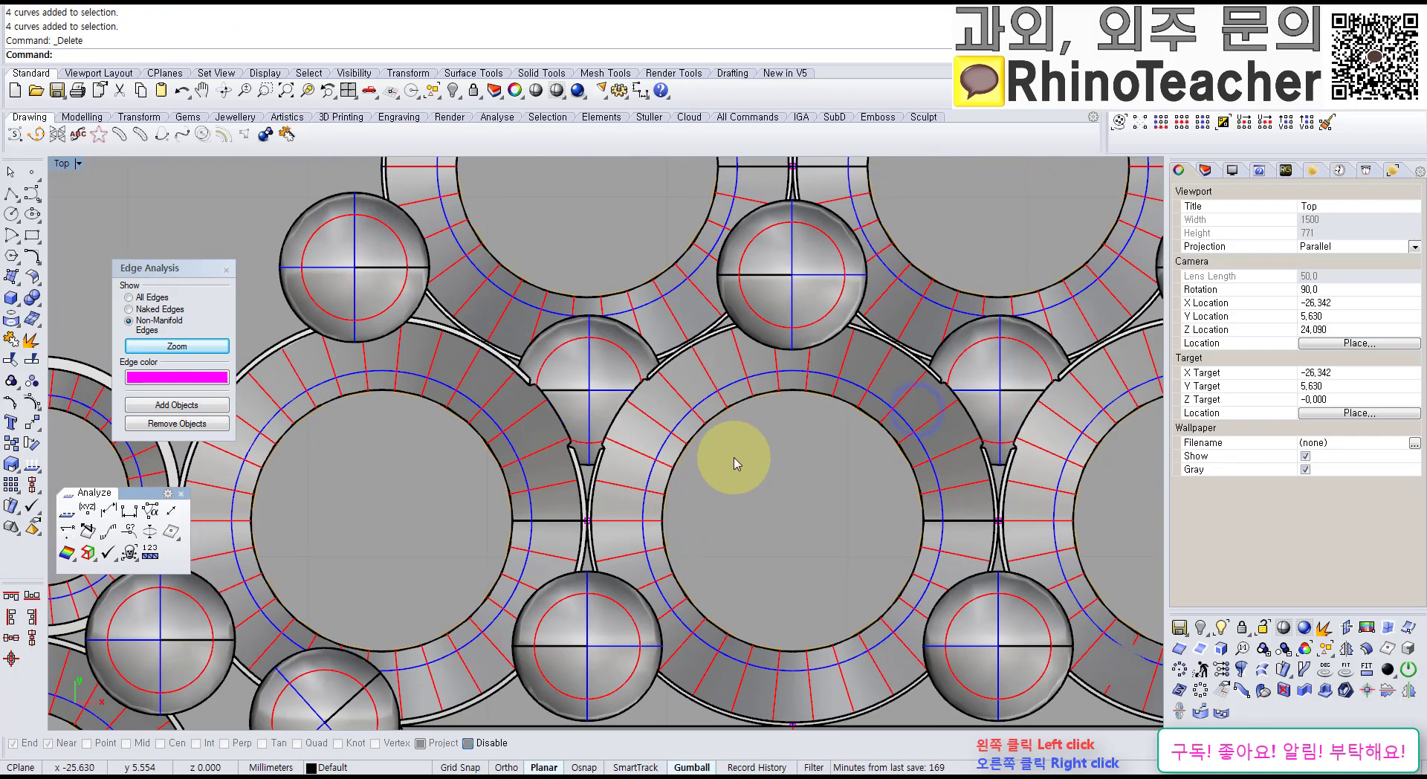
scroll(844, 404, down, 5)
scroll(845, 400, up, 3)
right_drag(845, 400, 738, 453)
right_drag(719, 360, 641, 410)
scroll(612, 357, up, 10)
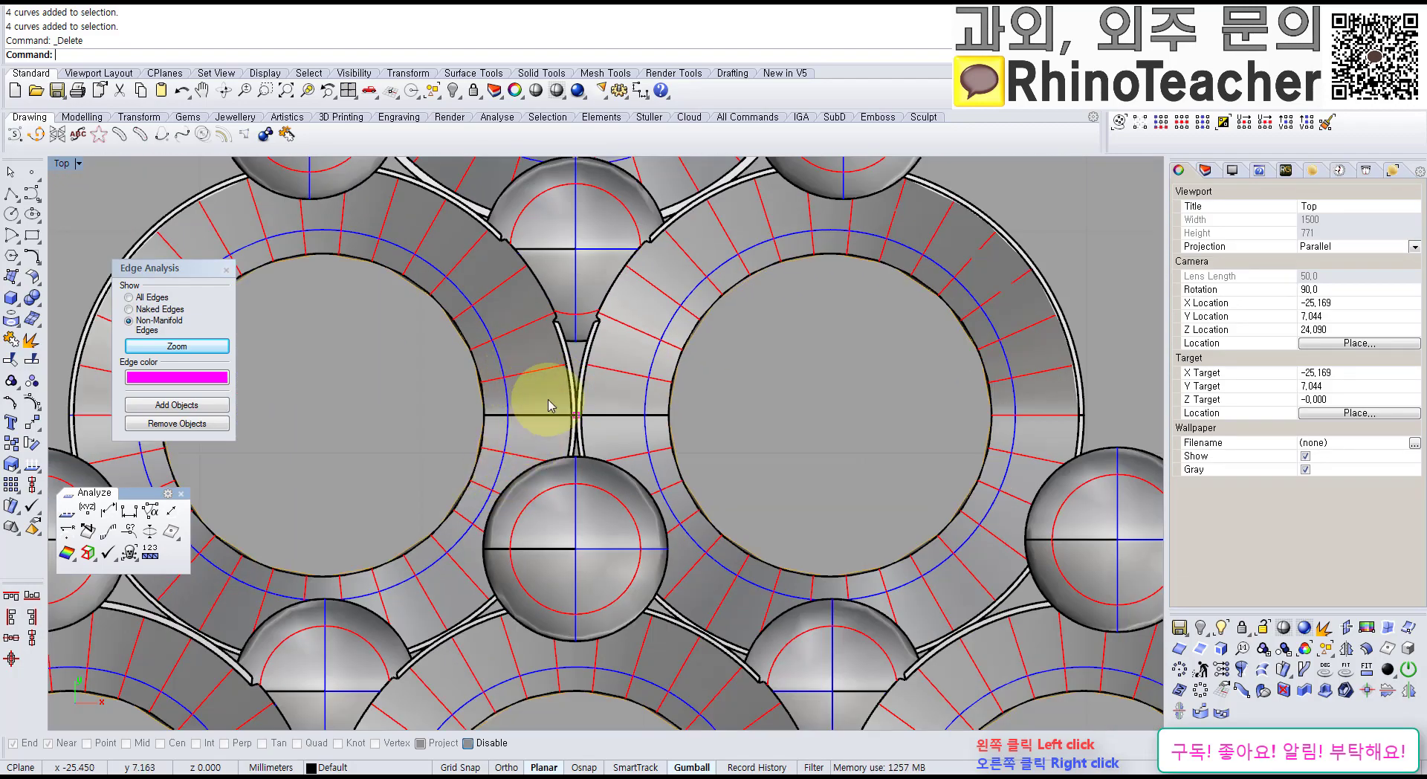
scroll(576, 446, down, 10)
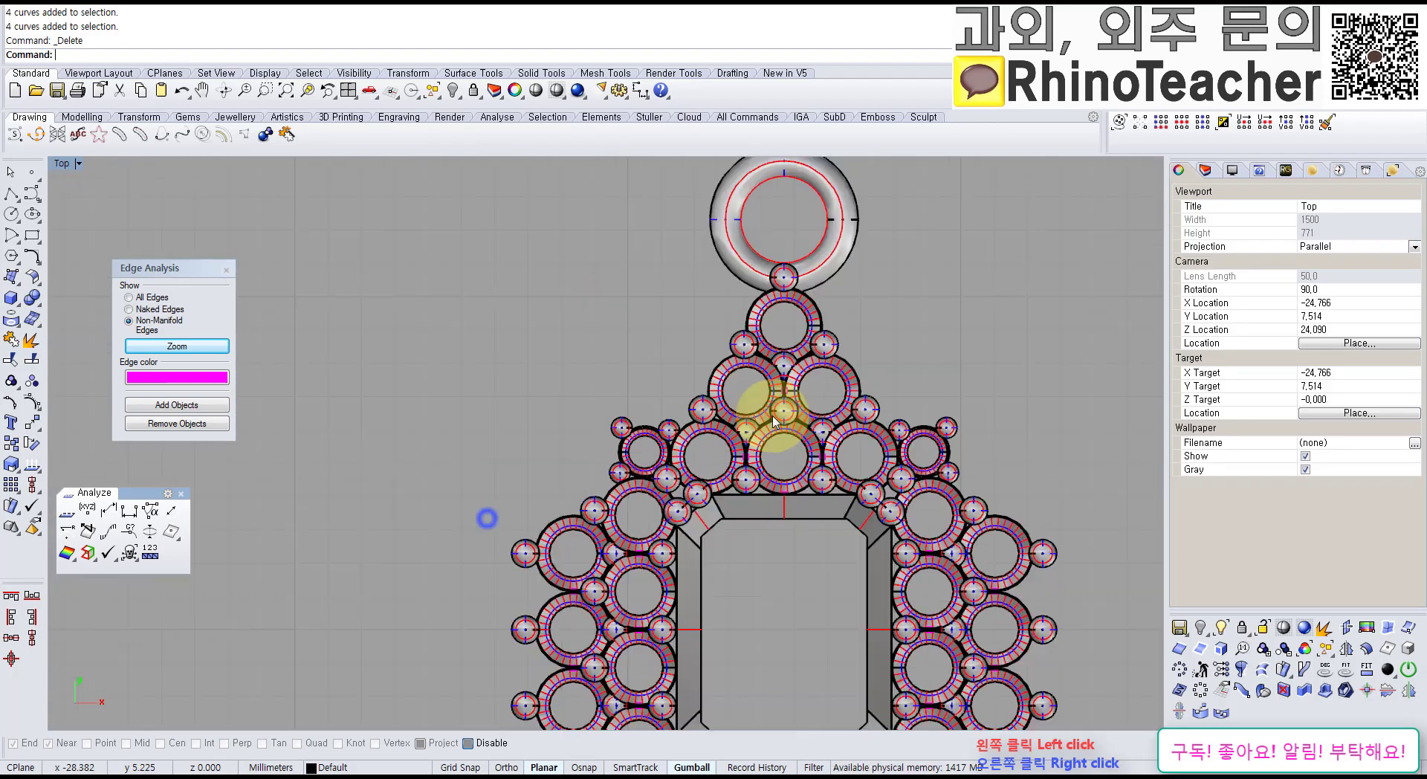
Step: Undo the deletion of the two touching ring outlines beside the pendant
right_drag(488, 519, 605, 328)
key(ctrl+z)
click(684, 339)
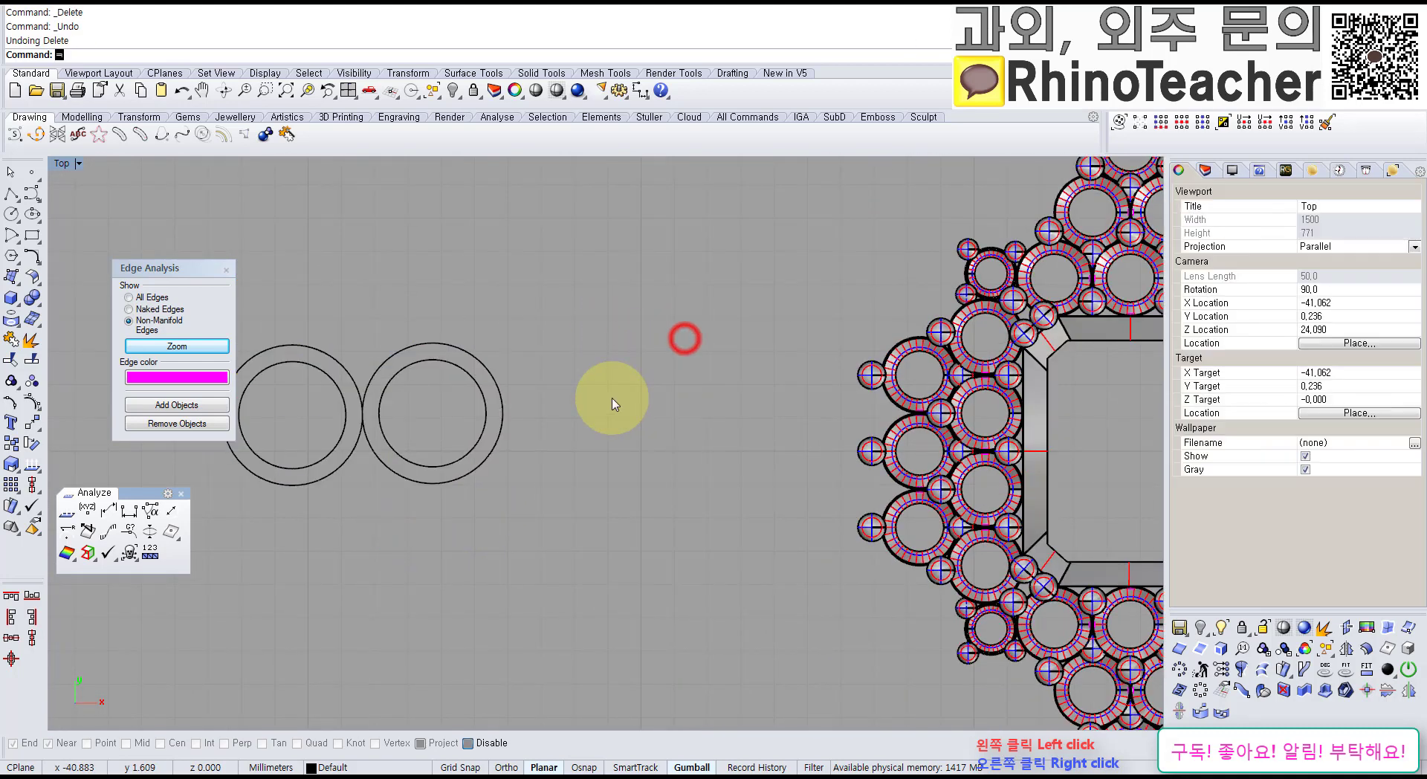
right_drag(558, 456, 627, 447)
click(652, 446)
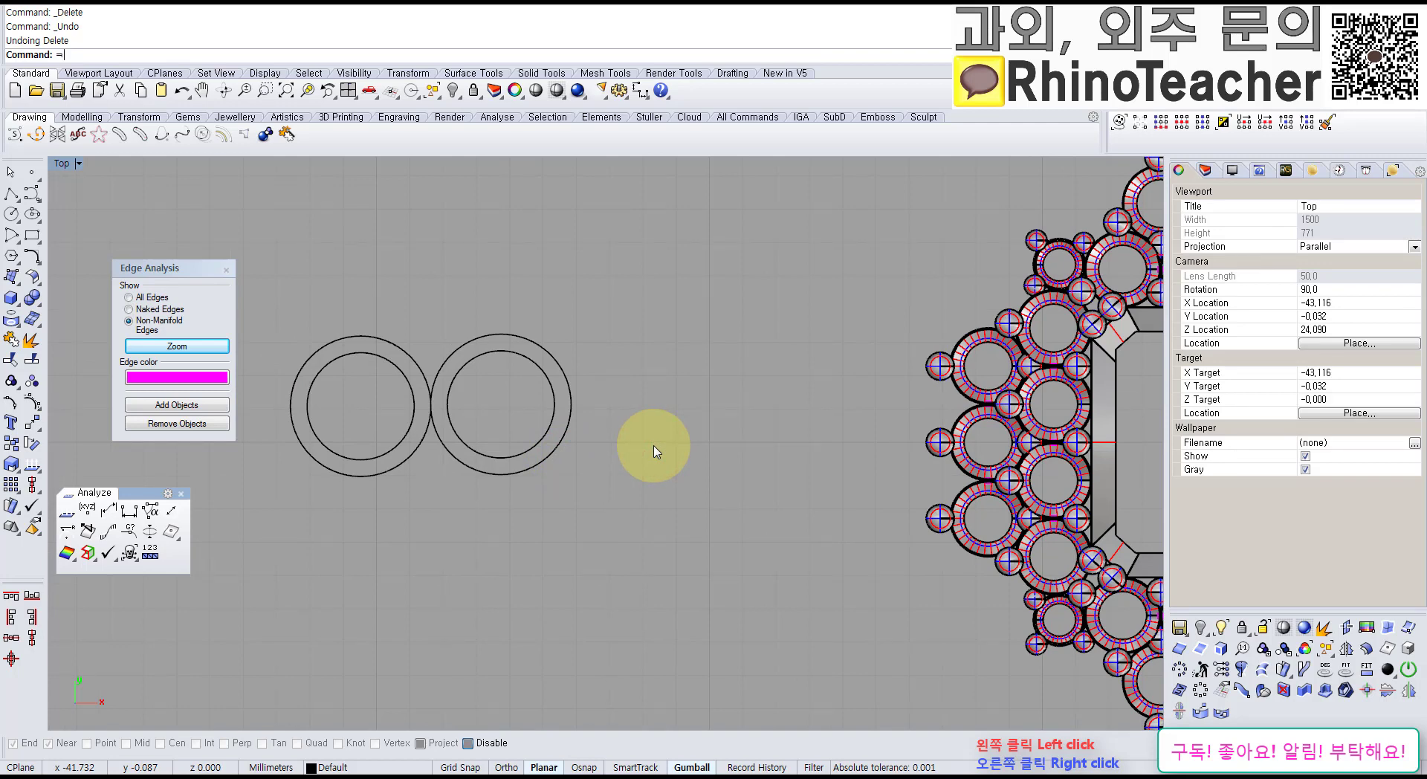
Step: Delete the inner circle of each ring outline and check the contact between the two outer circles
click(413, 405)
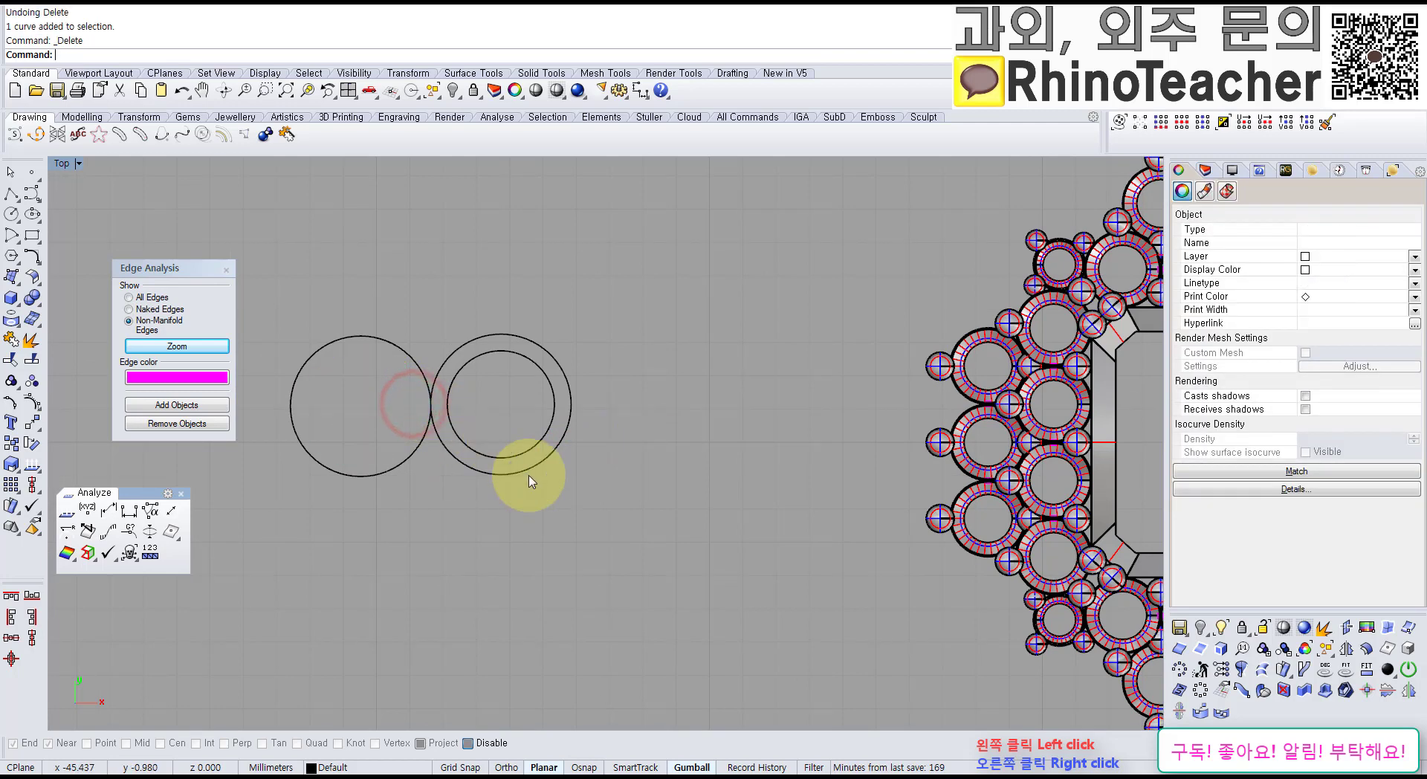
click(484, 451)
key(Delete)
right_drag(428, 466, 639, 396)
scroll(632, 303, up, 12)
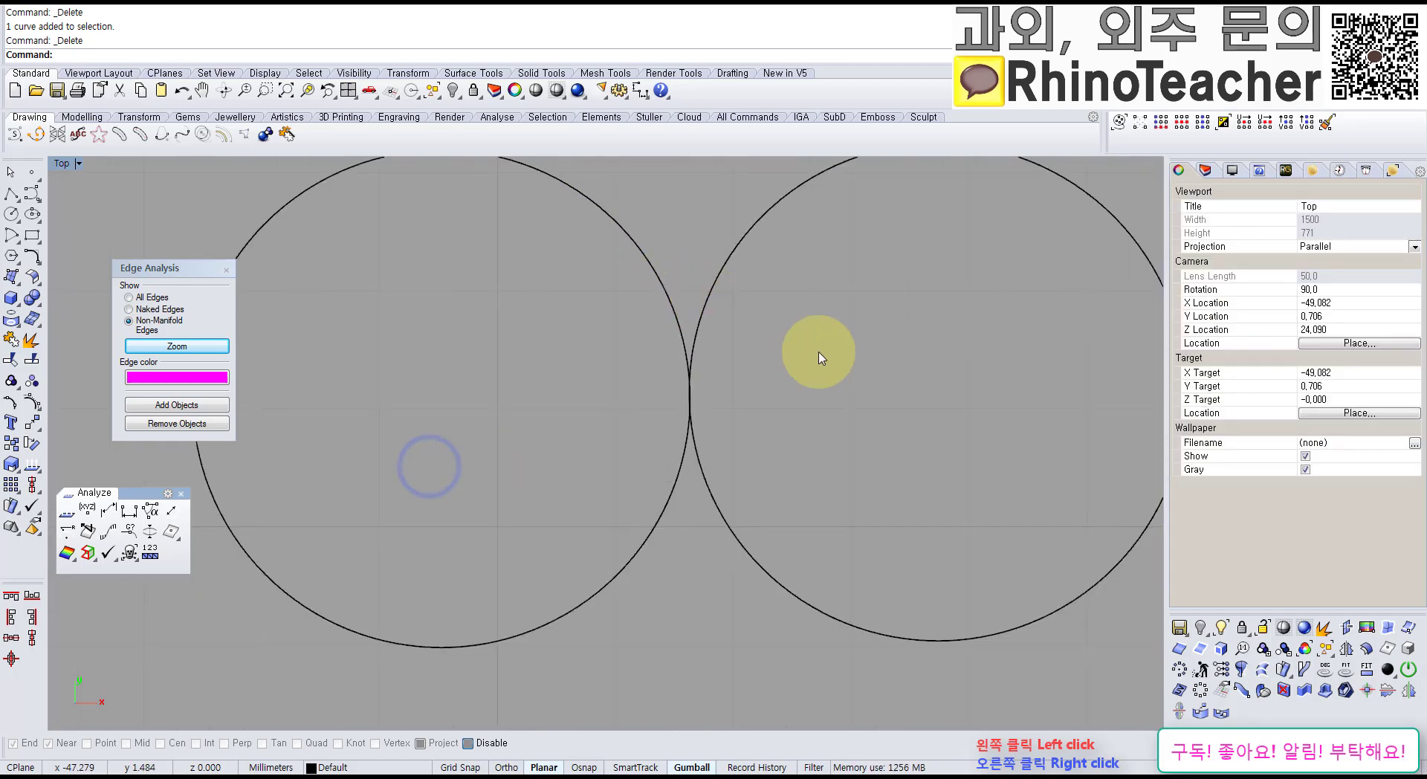
scroll(773, 379, down, 4)
Step: Undo the deletion of both inner circles
key(ctrl+z)
key(ctrl+z)
click(672, 630)
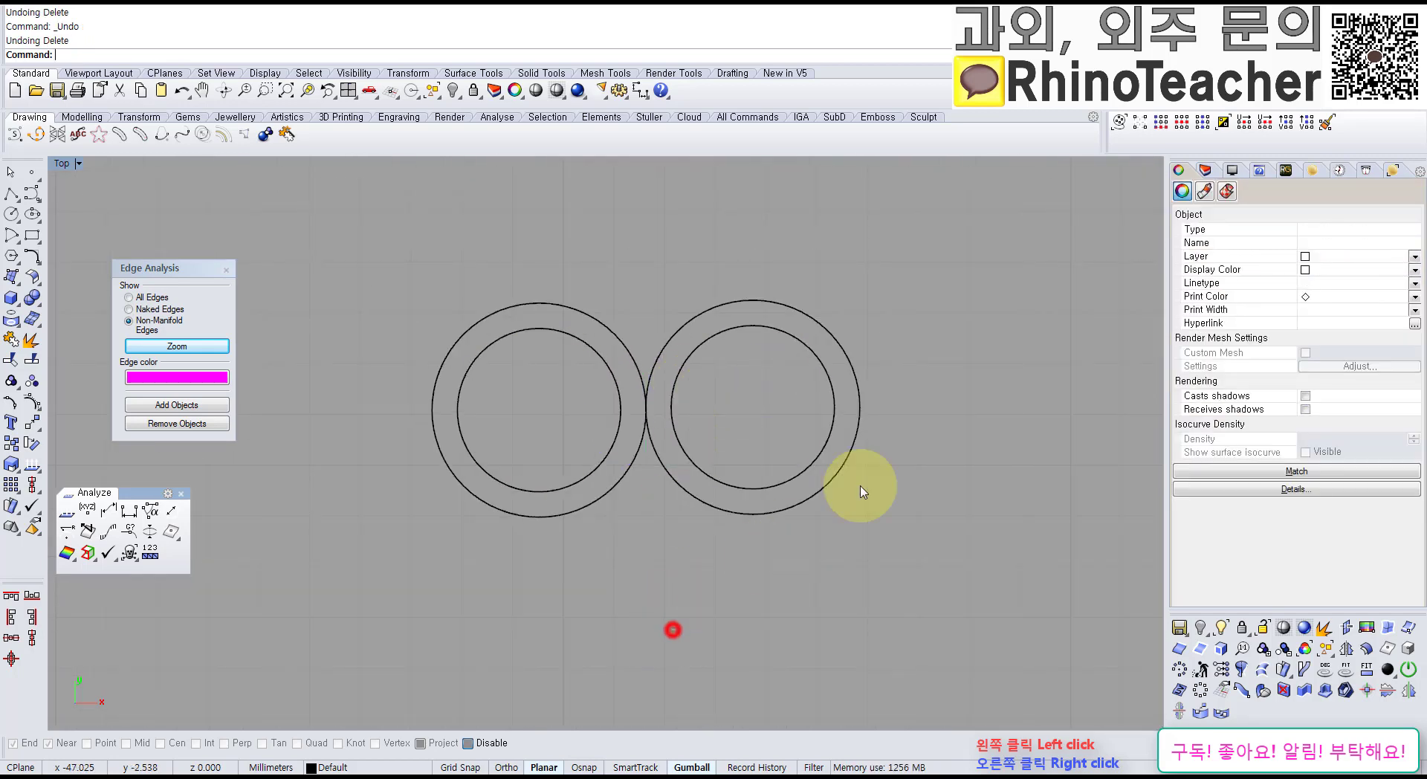
Step: Draw a wide rectangle in the empty area above the two touching ring outlines
right_drag(825, 477, 637, 508)
scroll(695, 470, down, 4)
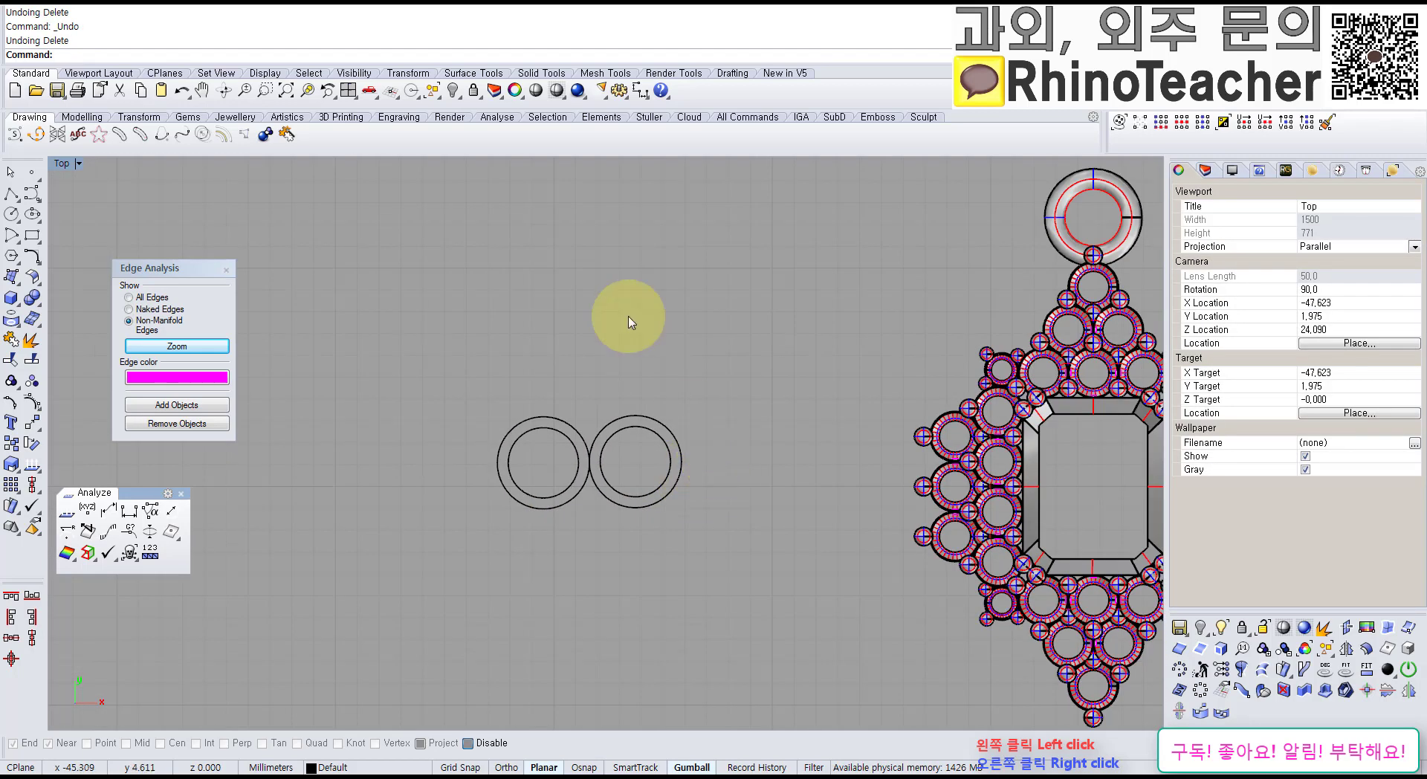
right_drag(604, 309, 551, 431)
click(30, 237)
click(369, 284)
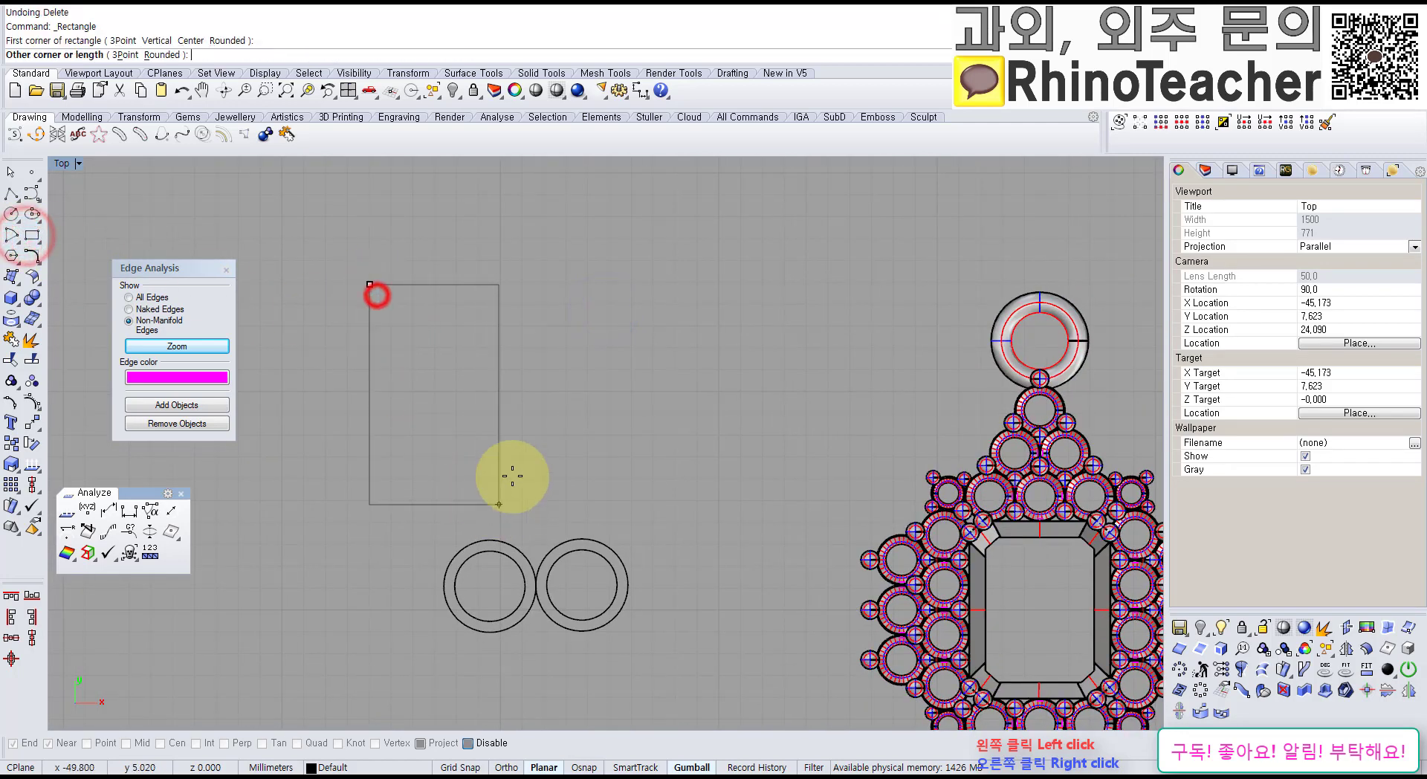
click(708, 440)
right_drag(549, 365, 571, 444)
scroll(479, 437, up, 6)
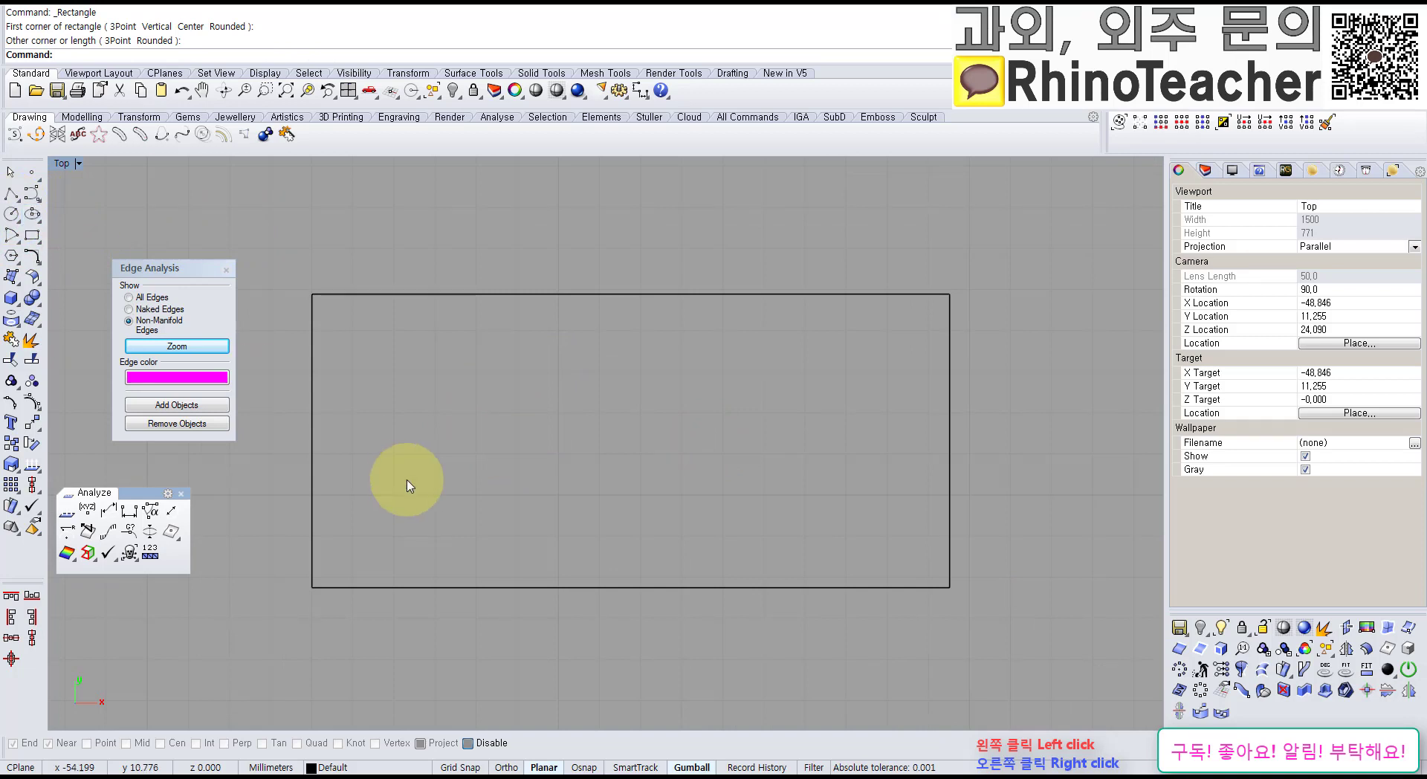
Step: Draw a small circle inside the rectangle near its lower-left corner
click(12, 212)
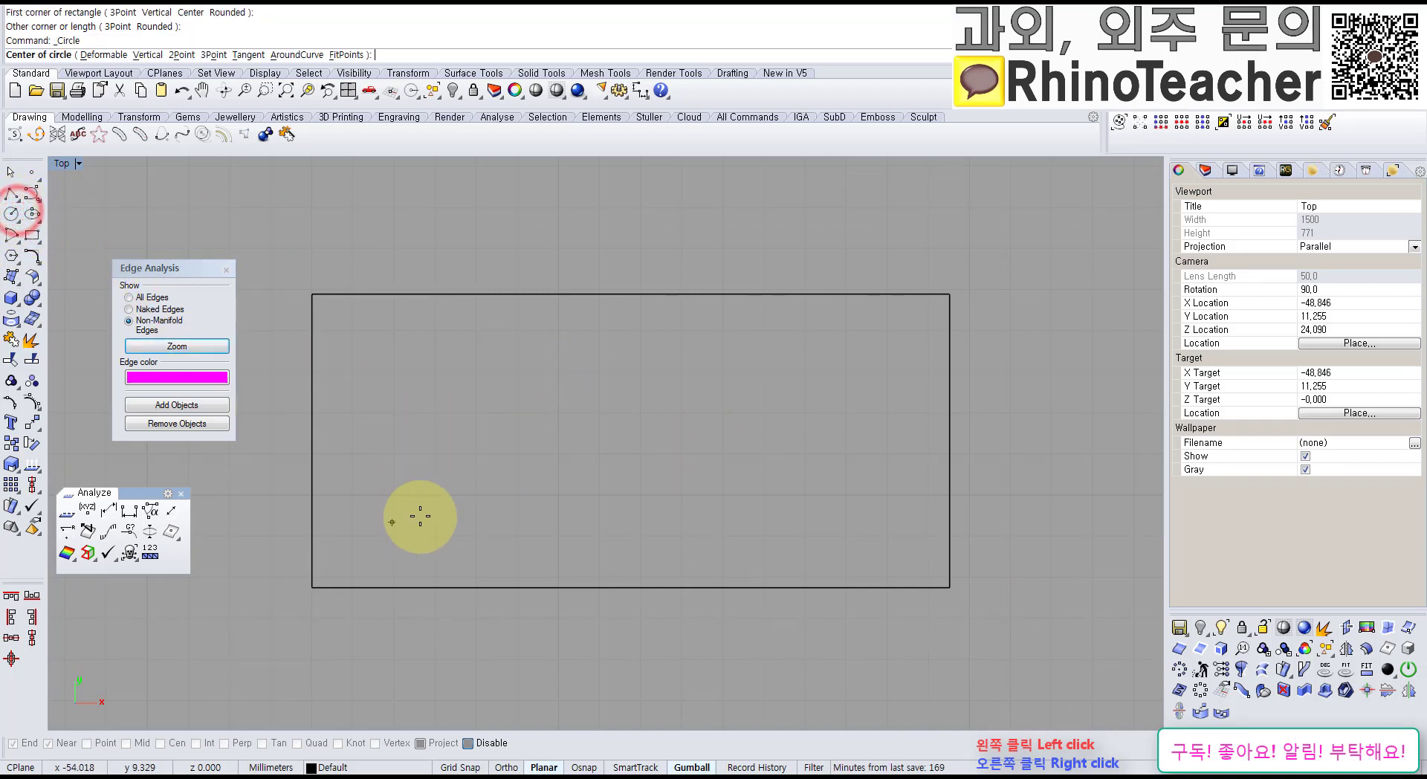
click(424, 513)
click(477, 514)
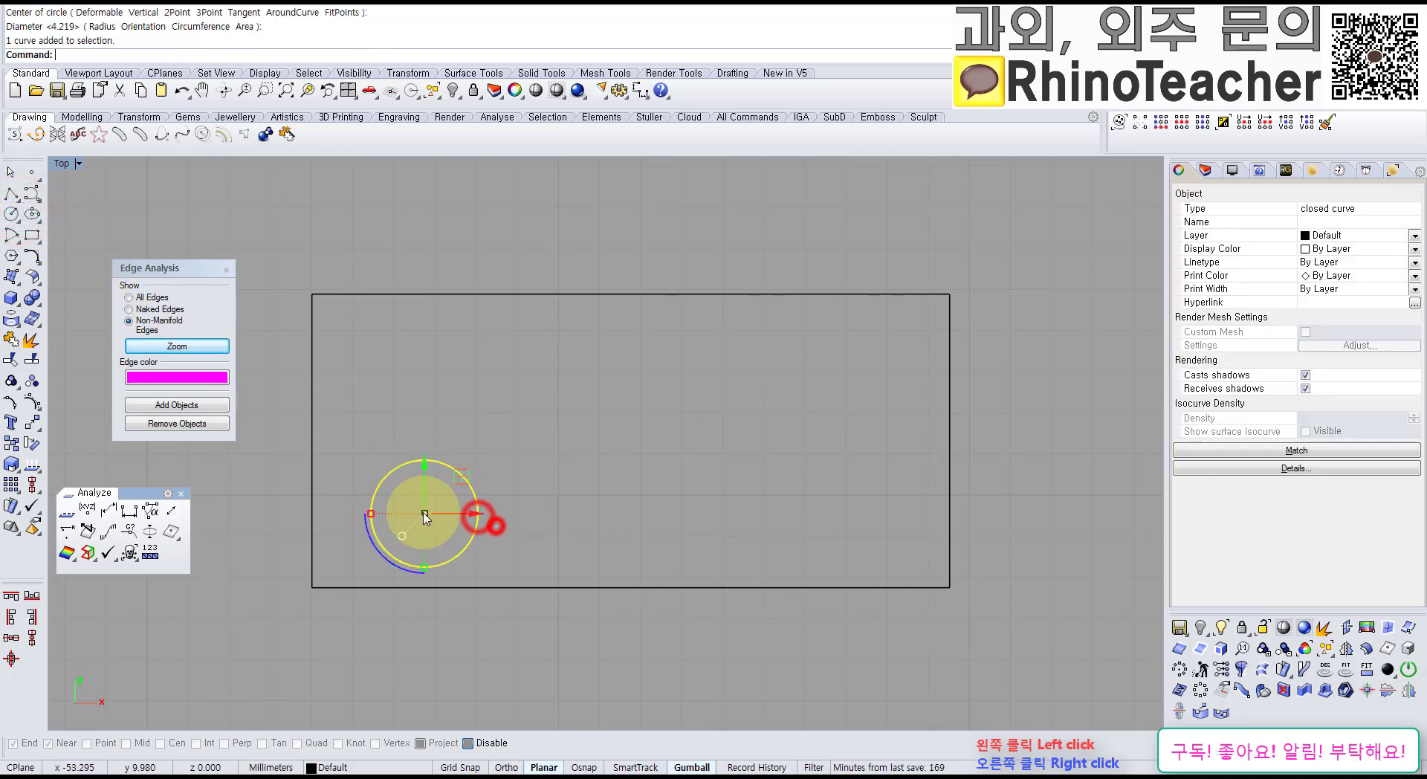
Step: Copy the small circle four times to make a row of three with two staggered circles above it
click(13, 444)
click(391, 397)
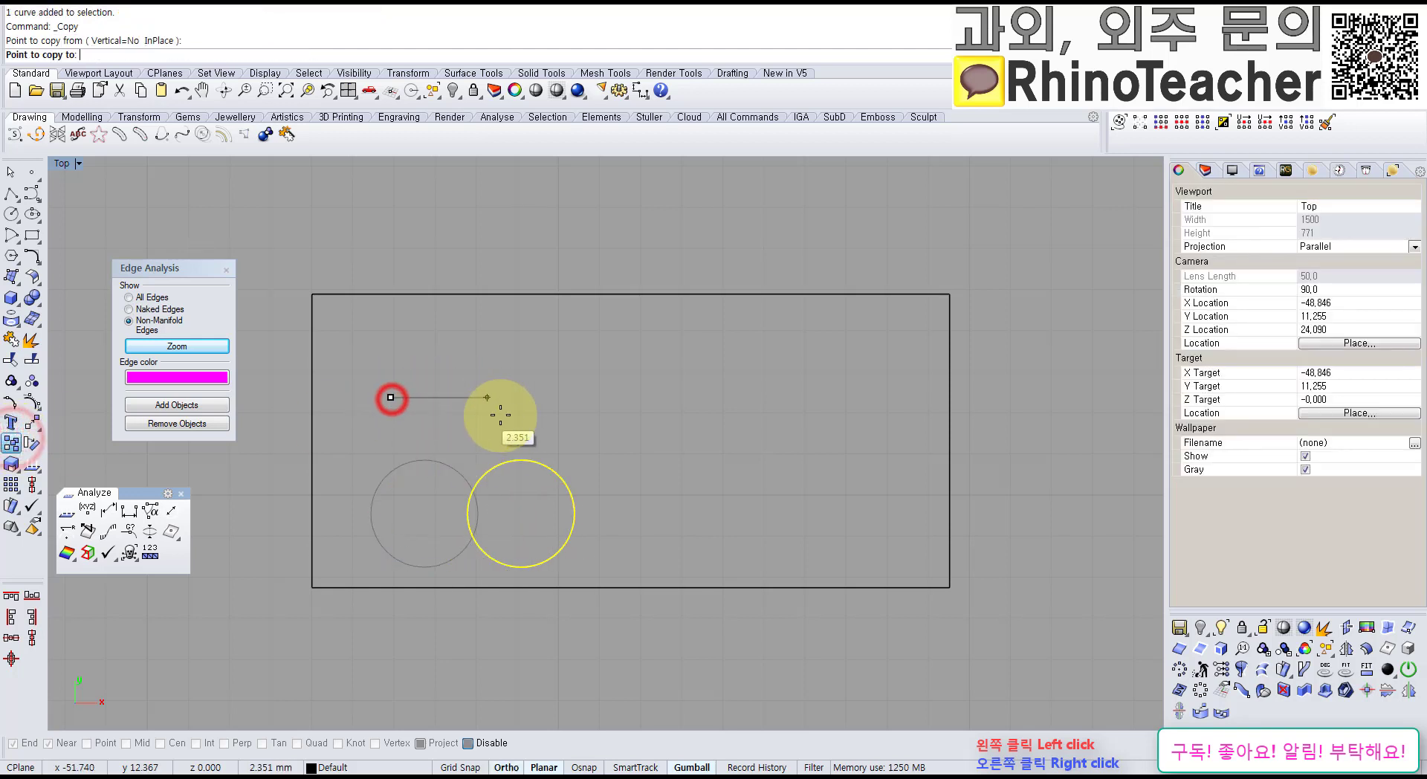
click(509, 418)
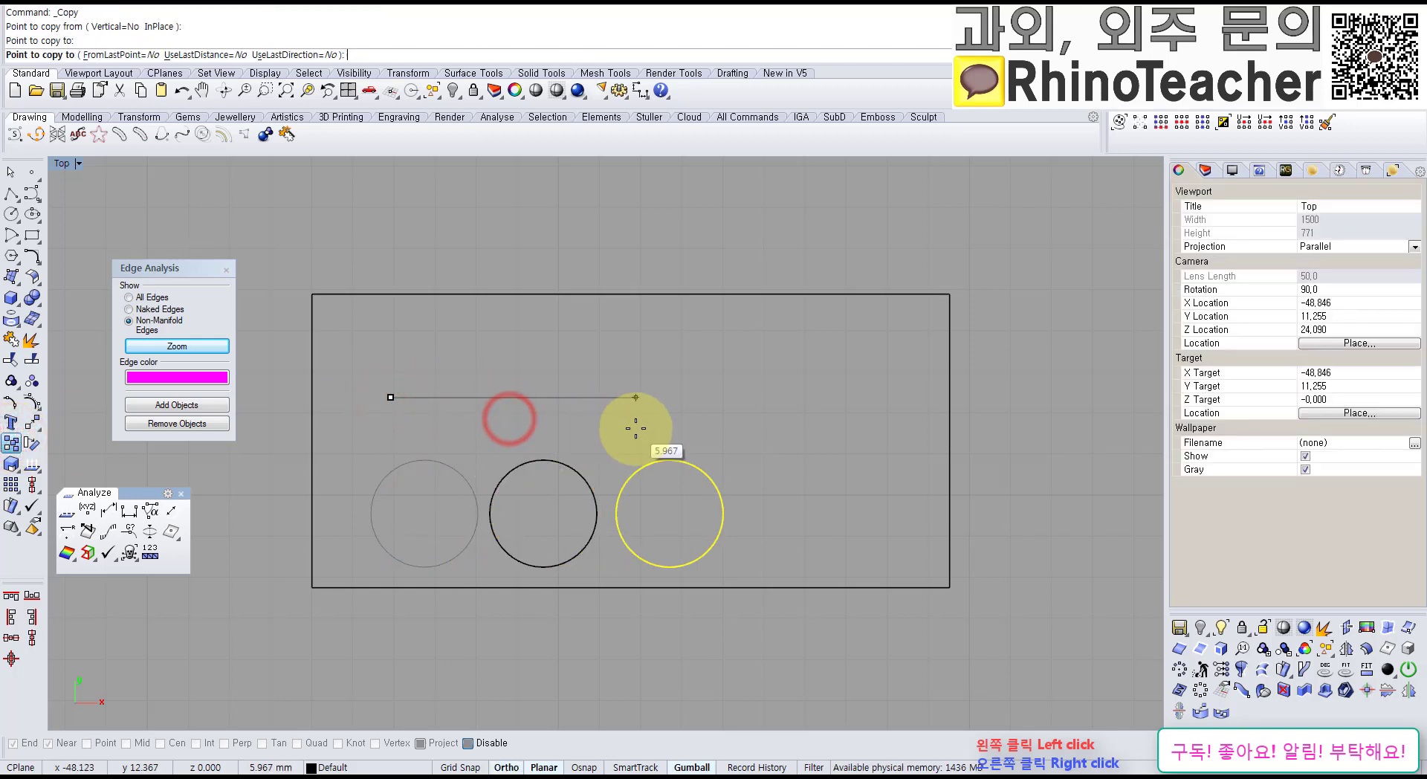
click(628, 429)
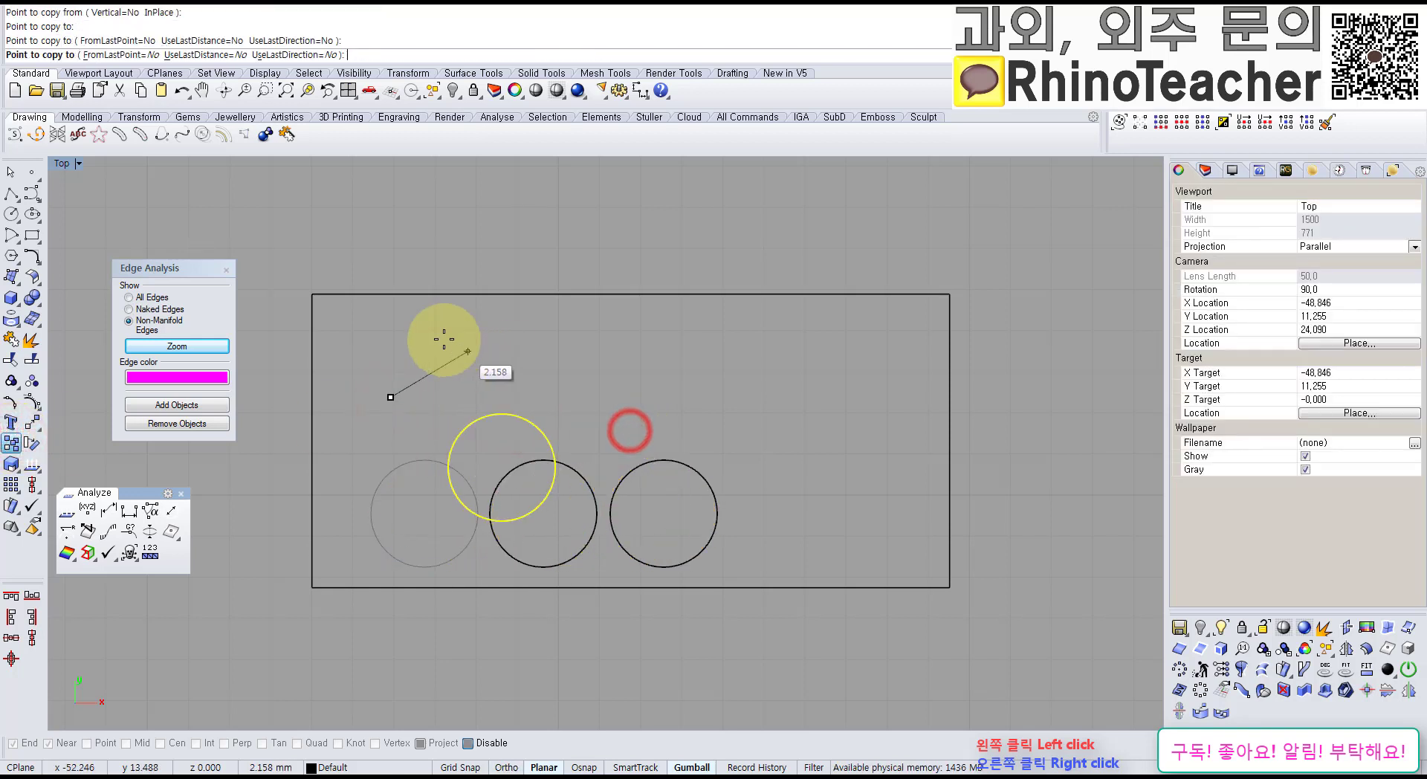
click(451, 298)
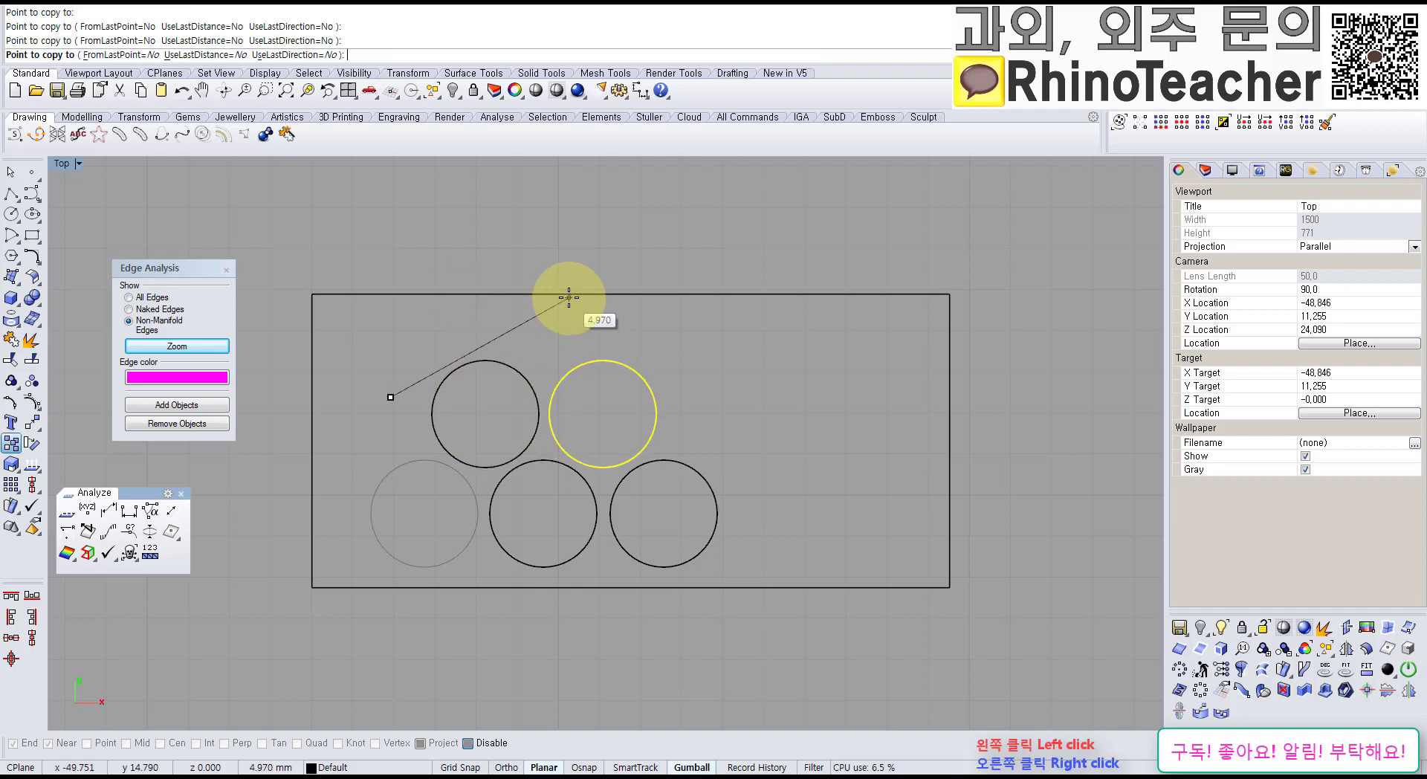
click(569, 297)
right_click(617, 265)
Step: Draw a tilted three-point rectangle bridging the gap between the row's leftmost circle and the circle above it on the left
scroll(470, 446, up, 8)
right_drag(472, 466, 536, 356)
click(549, 307)
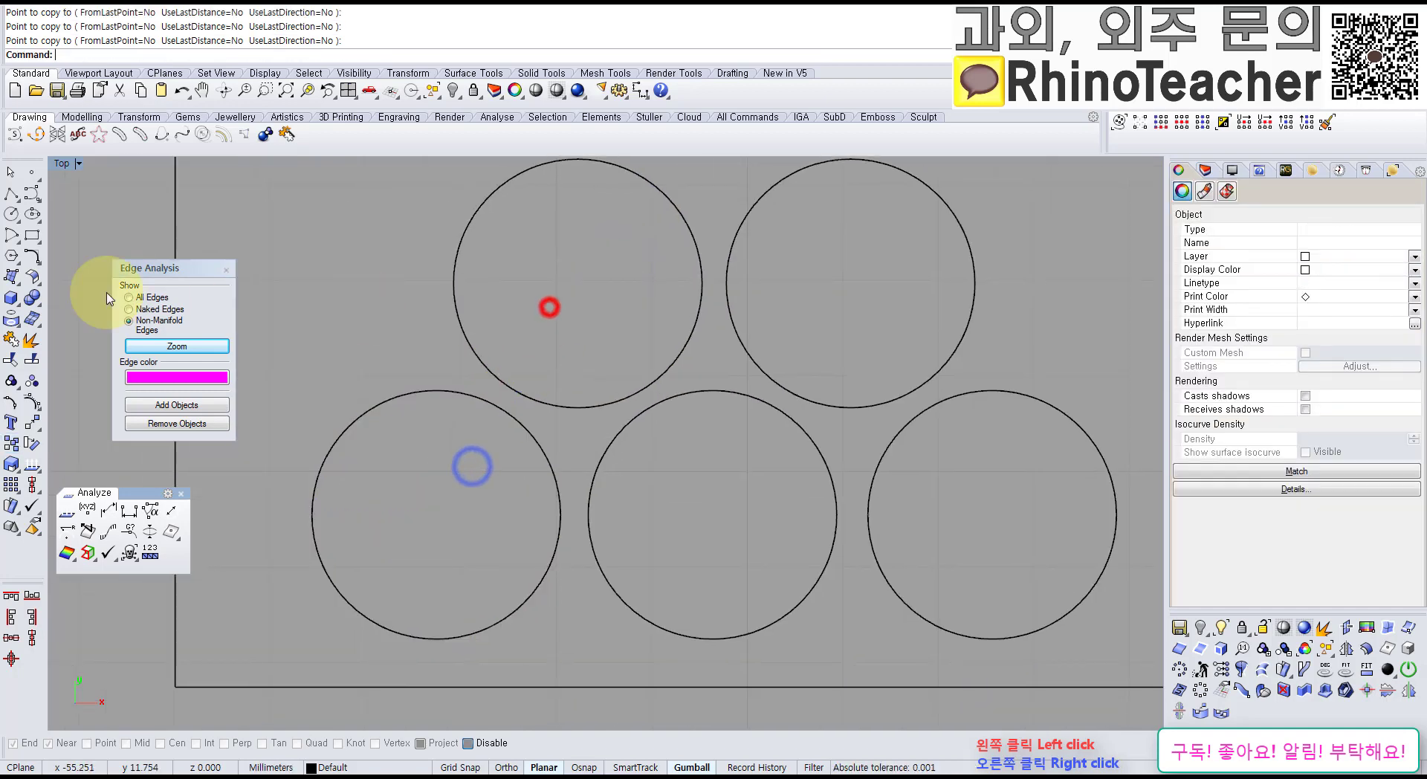
click(14, 272)
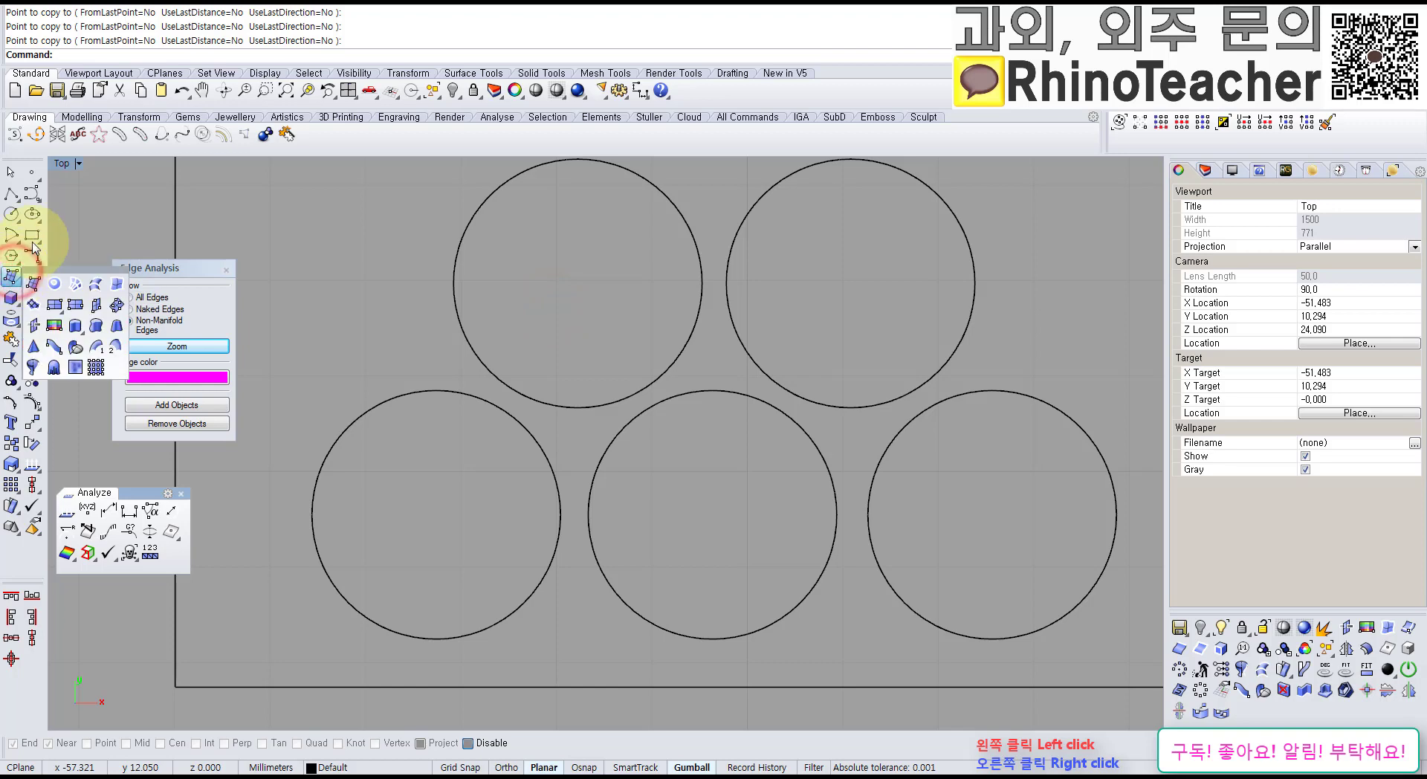
click(32, 241)
click(93, 244)
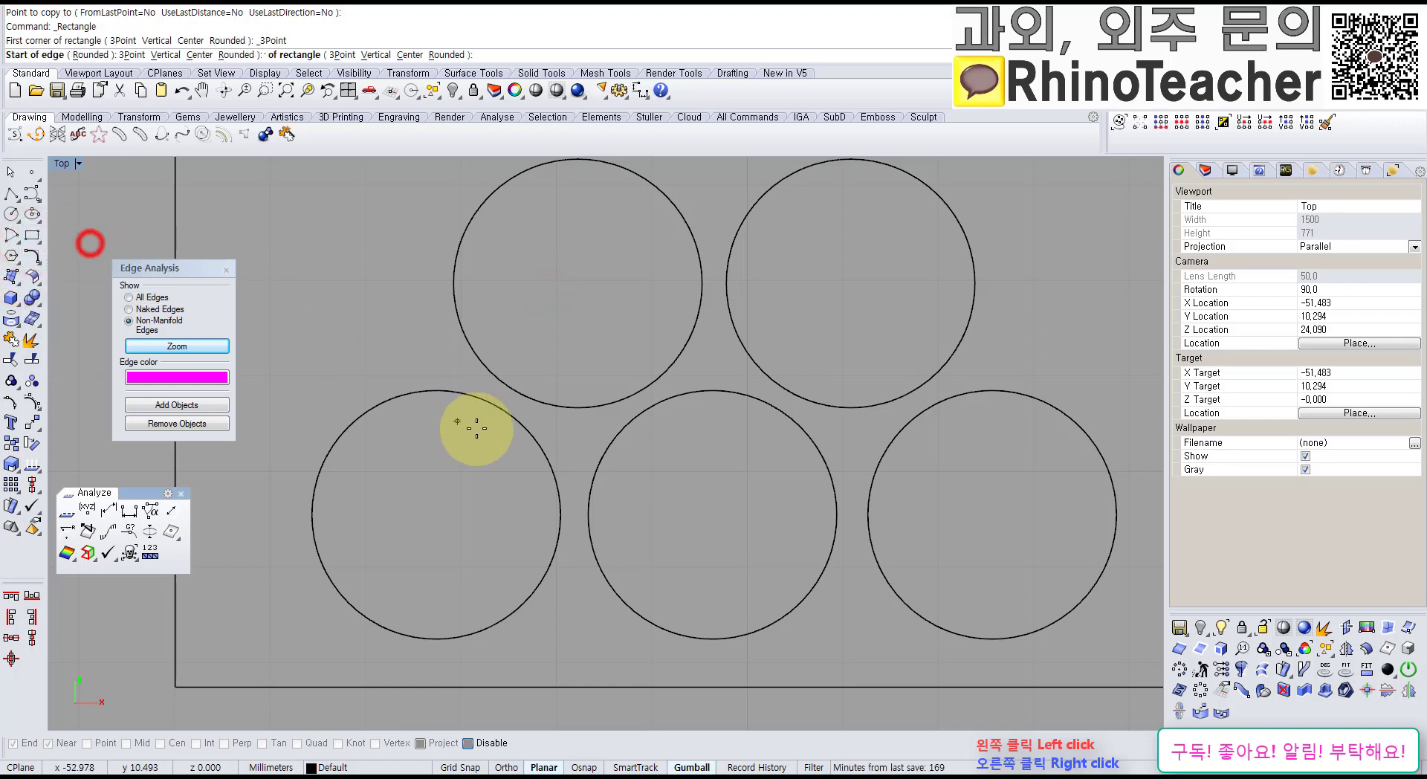
click(469, 414)
click(506, 436)
click(551, 339)
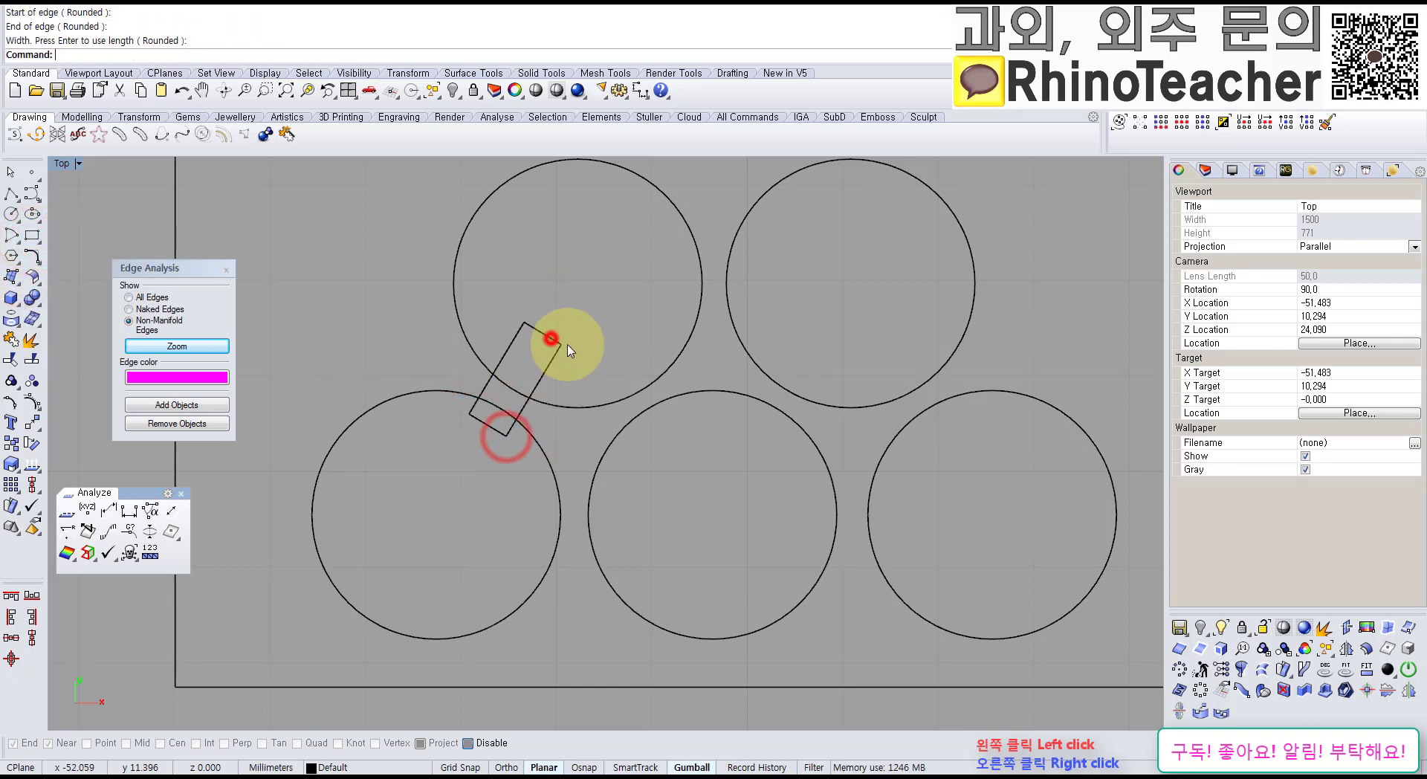
Step: Draw two more three-point rectangles, bridging the upper-left and middle circles and the left and middle circles of the row
right_click(615, 355)
click(599, 375)
click(638, 349)
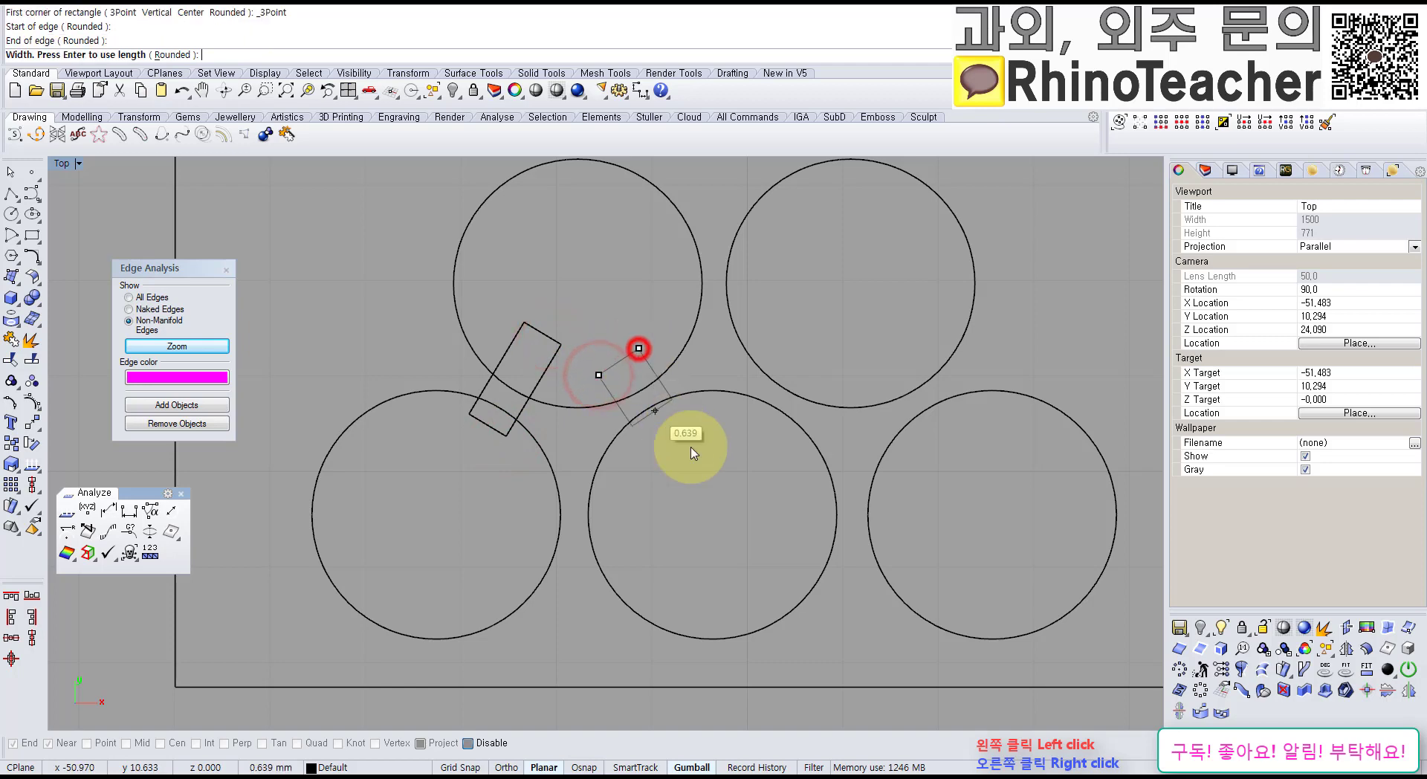
click(690, 443)
right_click(488, 523)
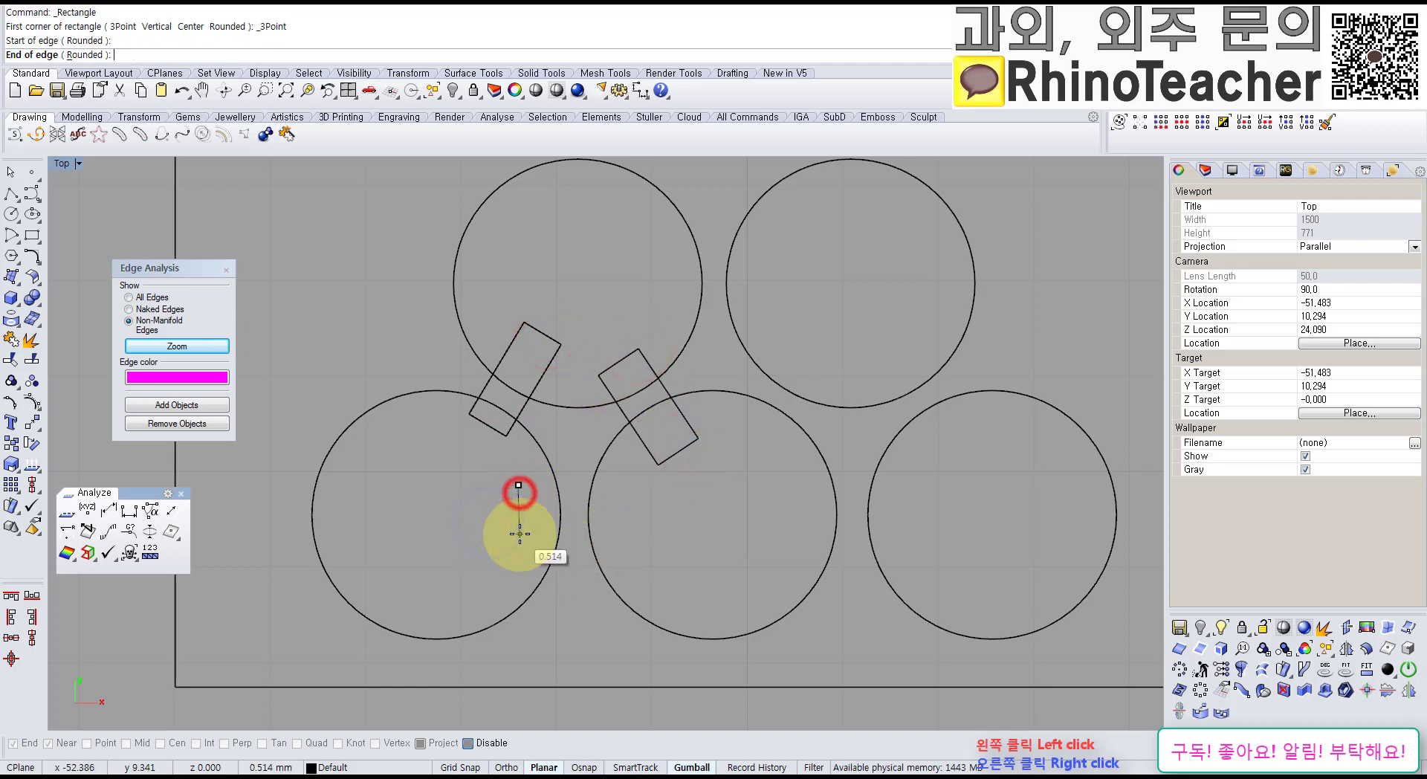
click(519, 531)
click(653, 540)
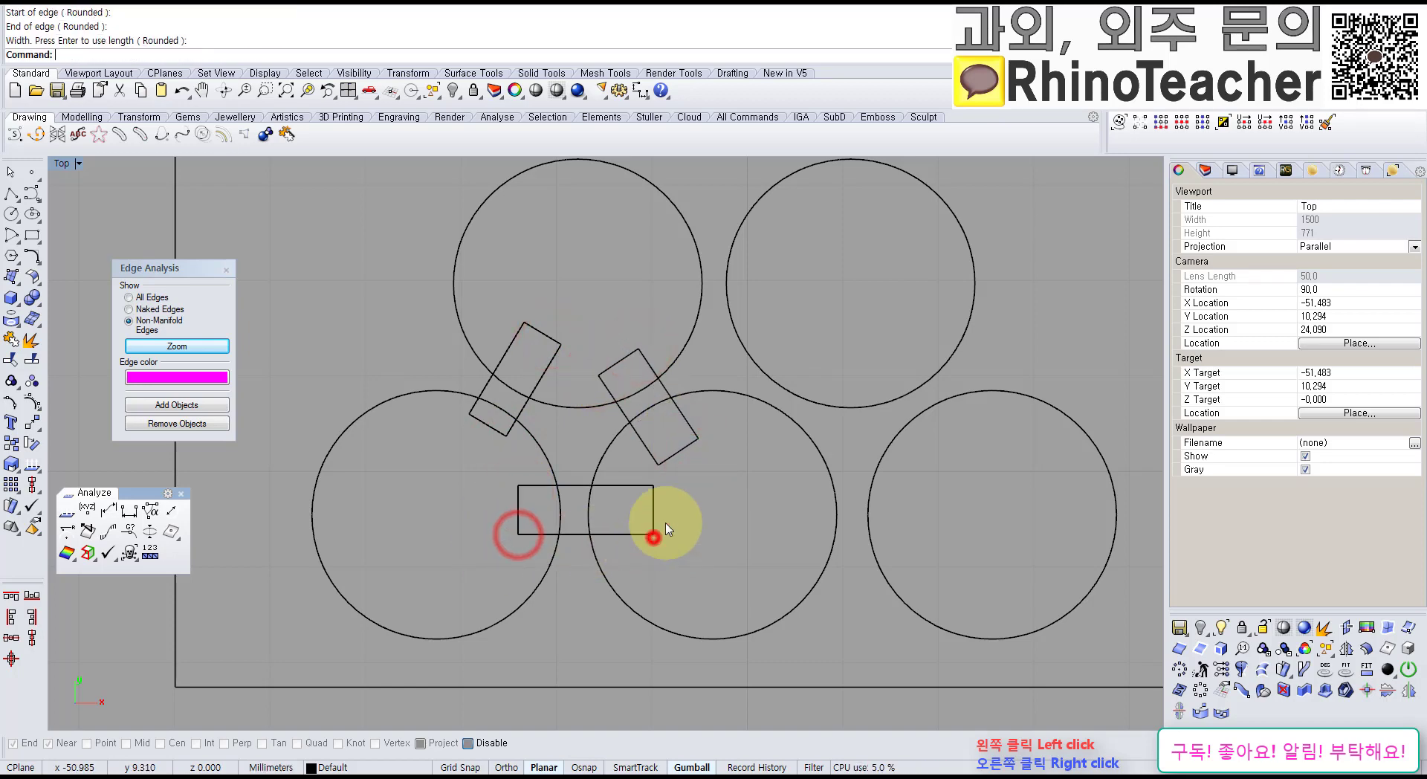
Step: Run a curve Boolean on the three rectangles and their three circles to outline the central connector region, keeping the input curves
scroll(606, 442, up, 8)
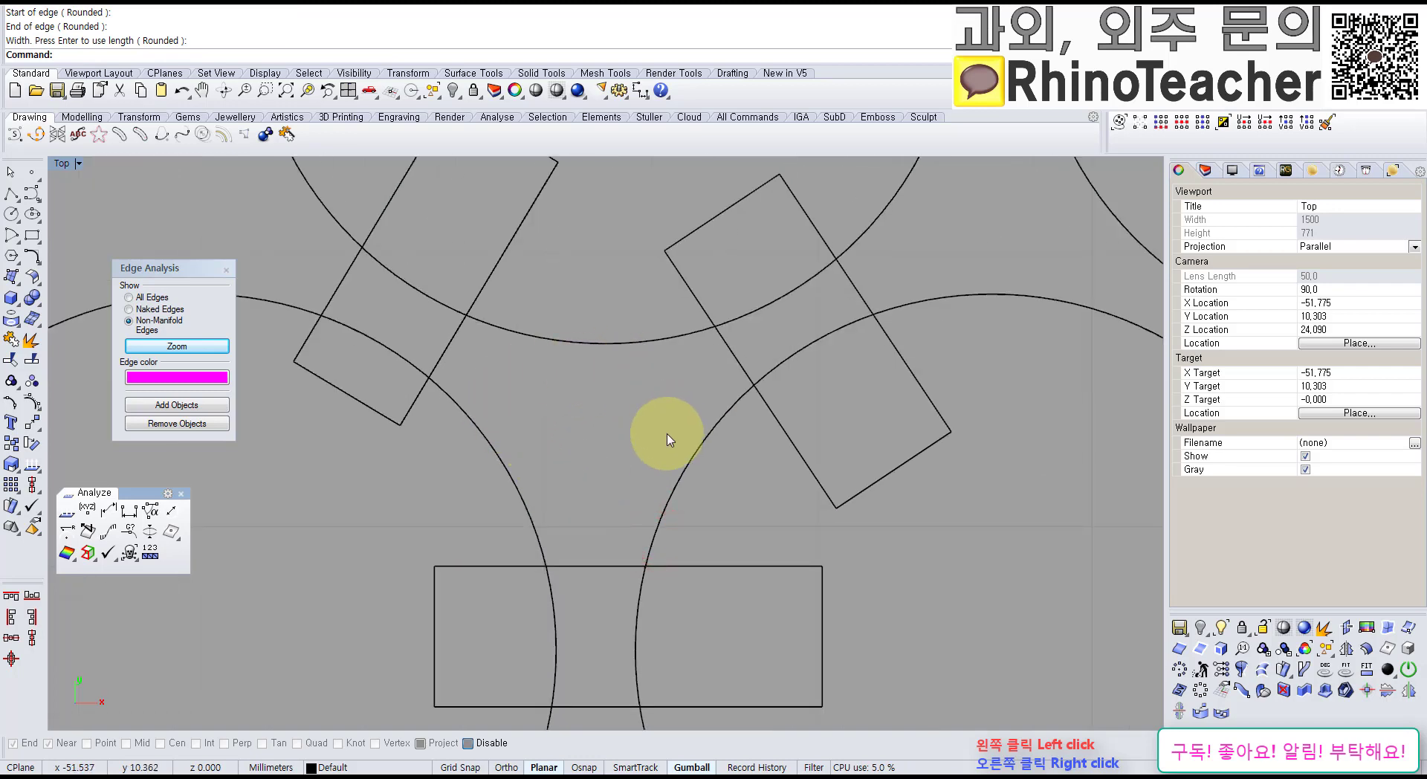
scroll(635, 394, down, 5)
scroll(572, 381, down, 6)
right_drag(678, 340, 599, 369)
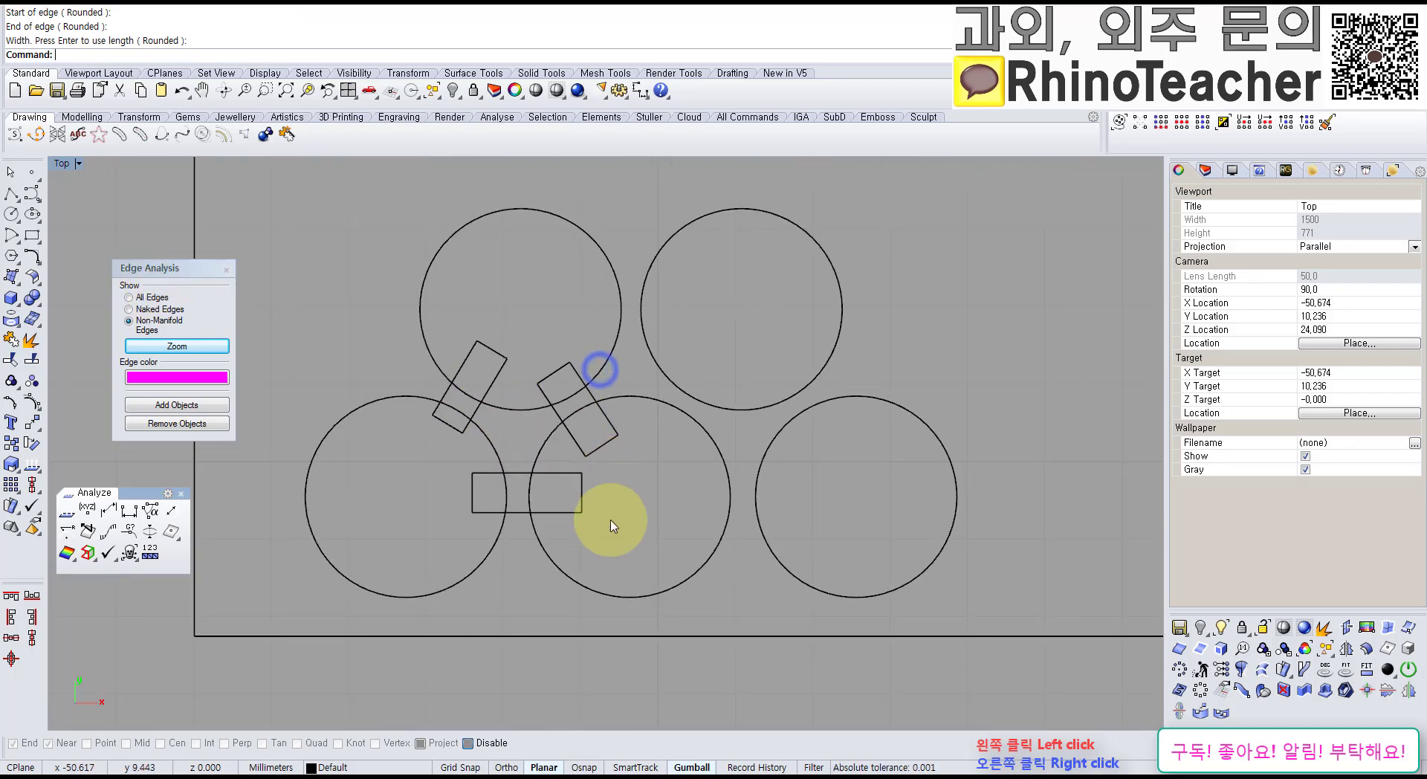
drag(438, 412, 377, 368)
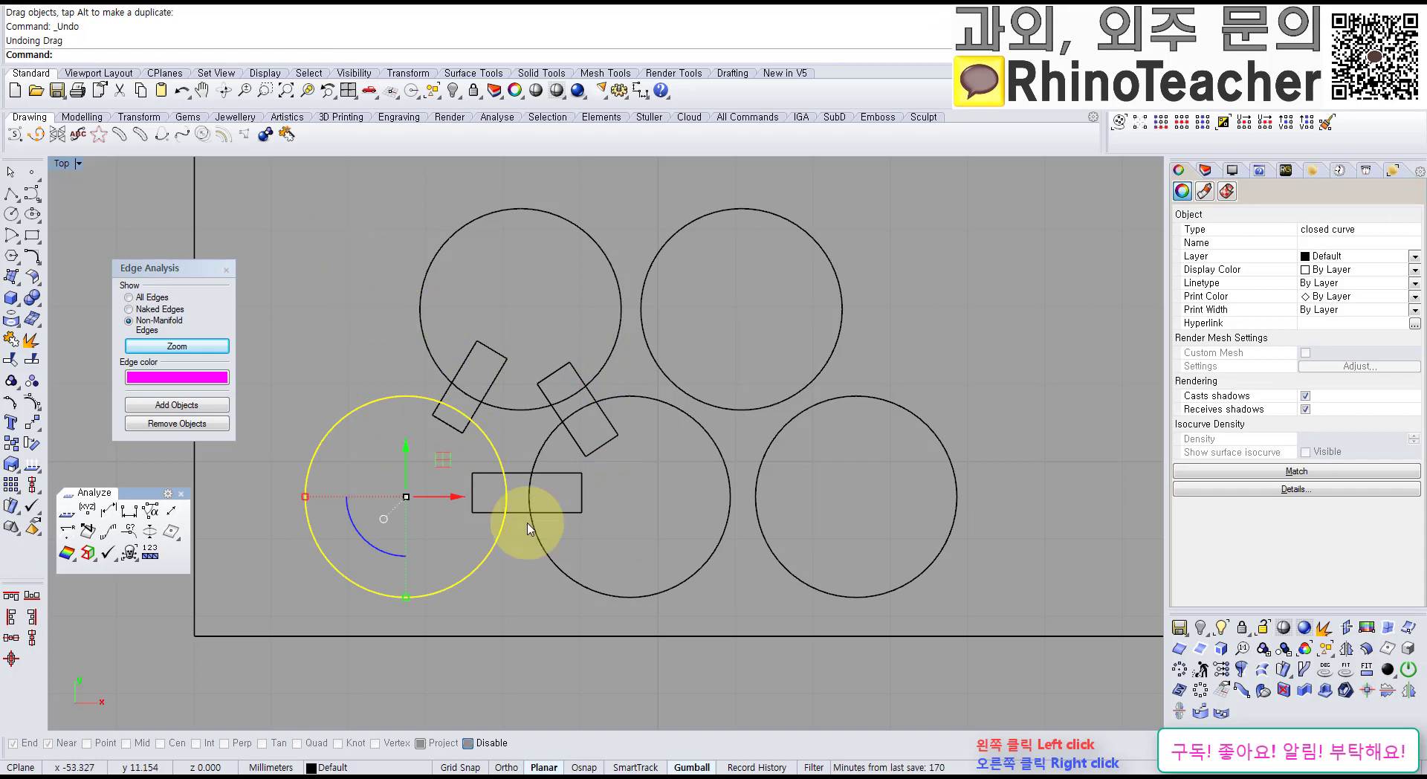
key(ctrl+z)
click(585, 571)
drag(641, 523, 398, 381)
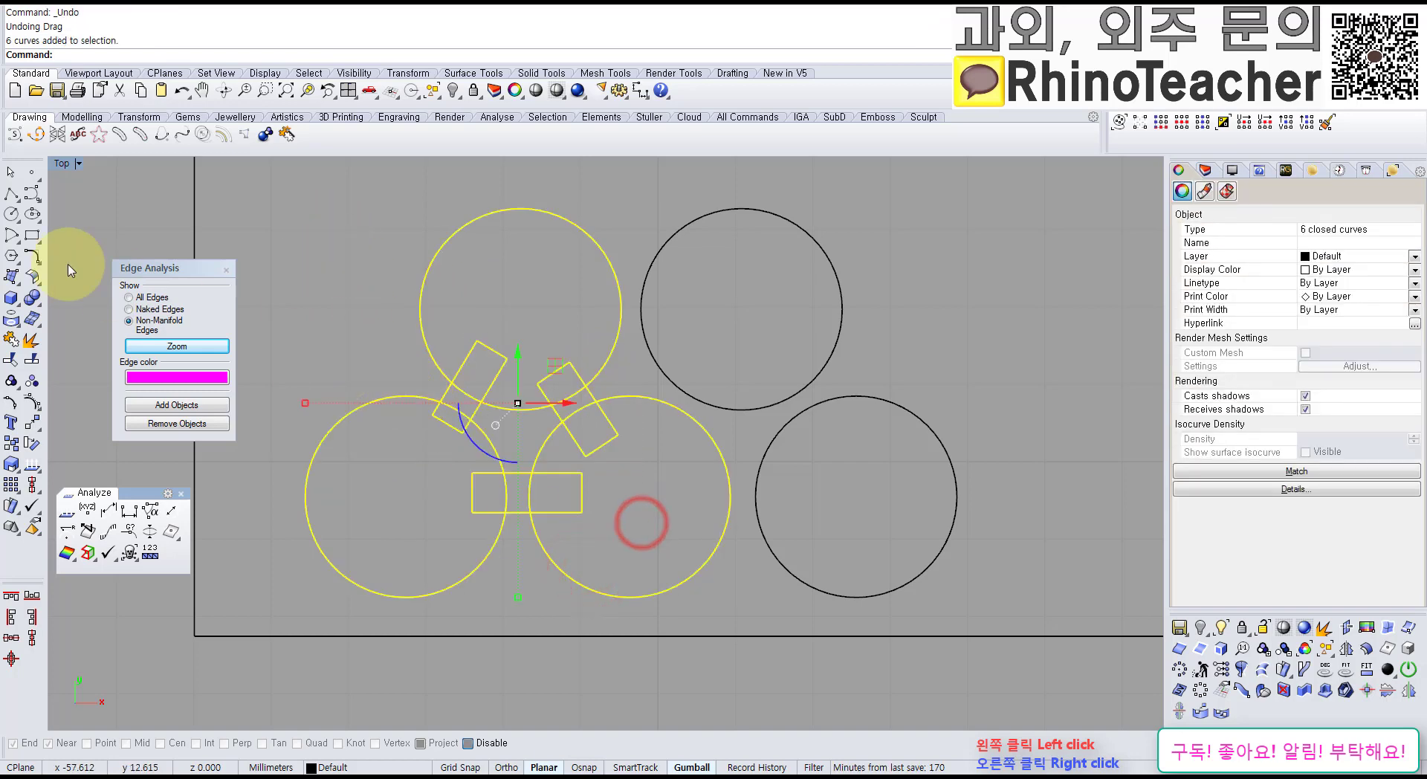
click(30, 257)
click(98, 368)
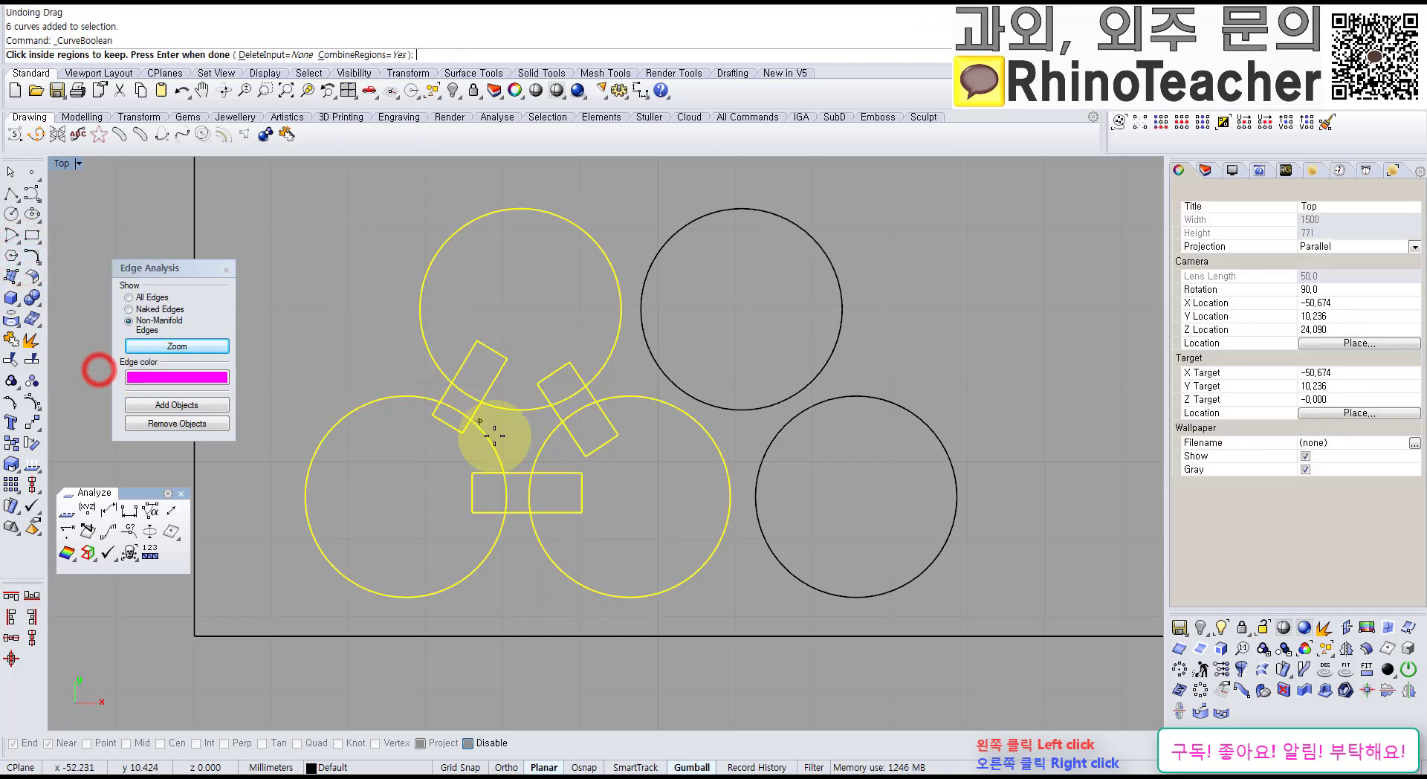
right_click(515, 435)
Step: Delete the three bridging rectangles, leaving the connector outline between the circles
scroll(513, 433, up, 6)
click(529, 313)
right_drag(549, 290, 443, 304)
key(Delete)
drag(541, 296, 489, 358)
key(Delete)
drag(580, 572, 524, 595)
key(Delete)
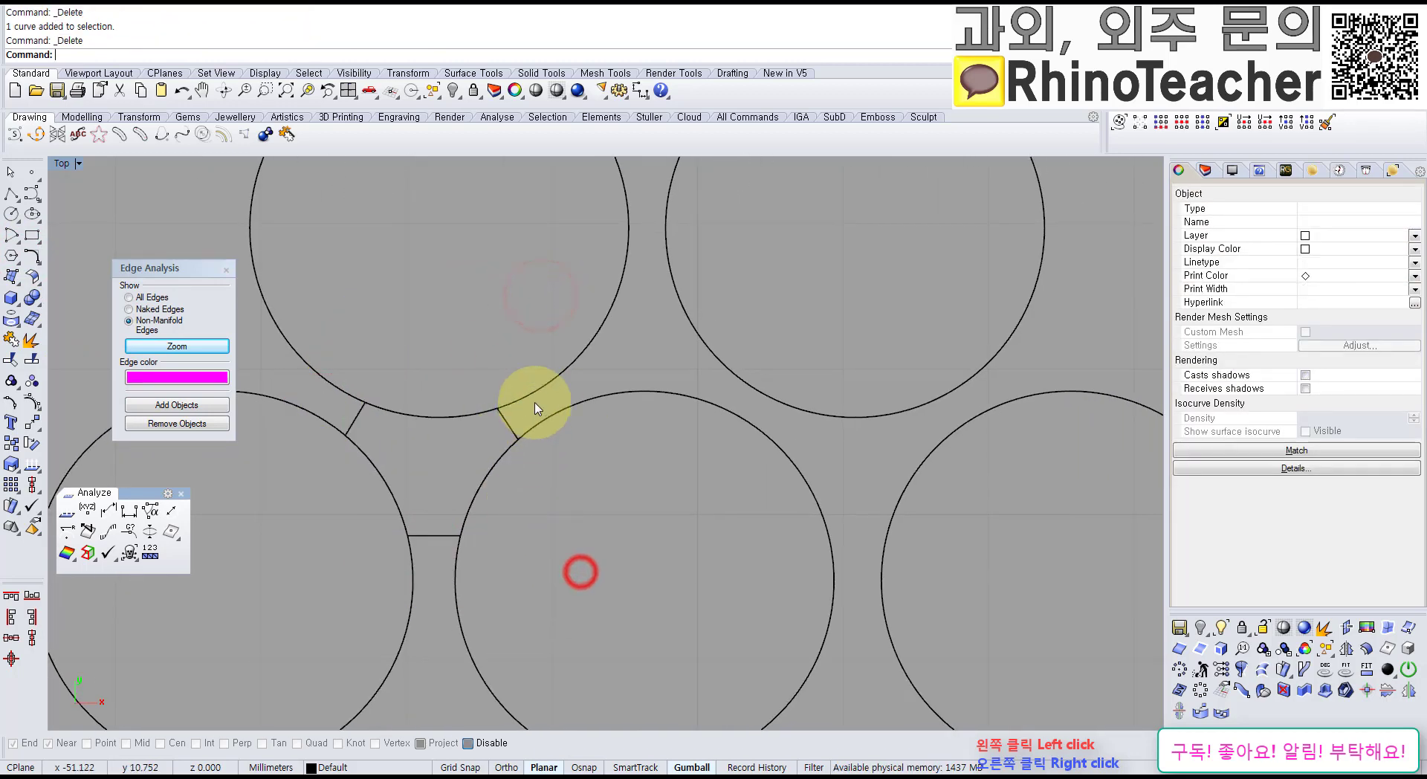
Step: Create a planar surface from the closed connector outline between the three circles
click(501, 424)
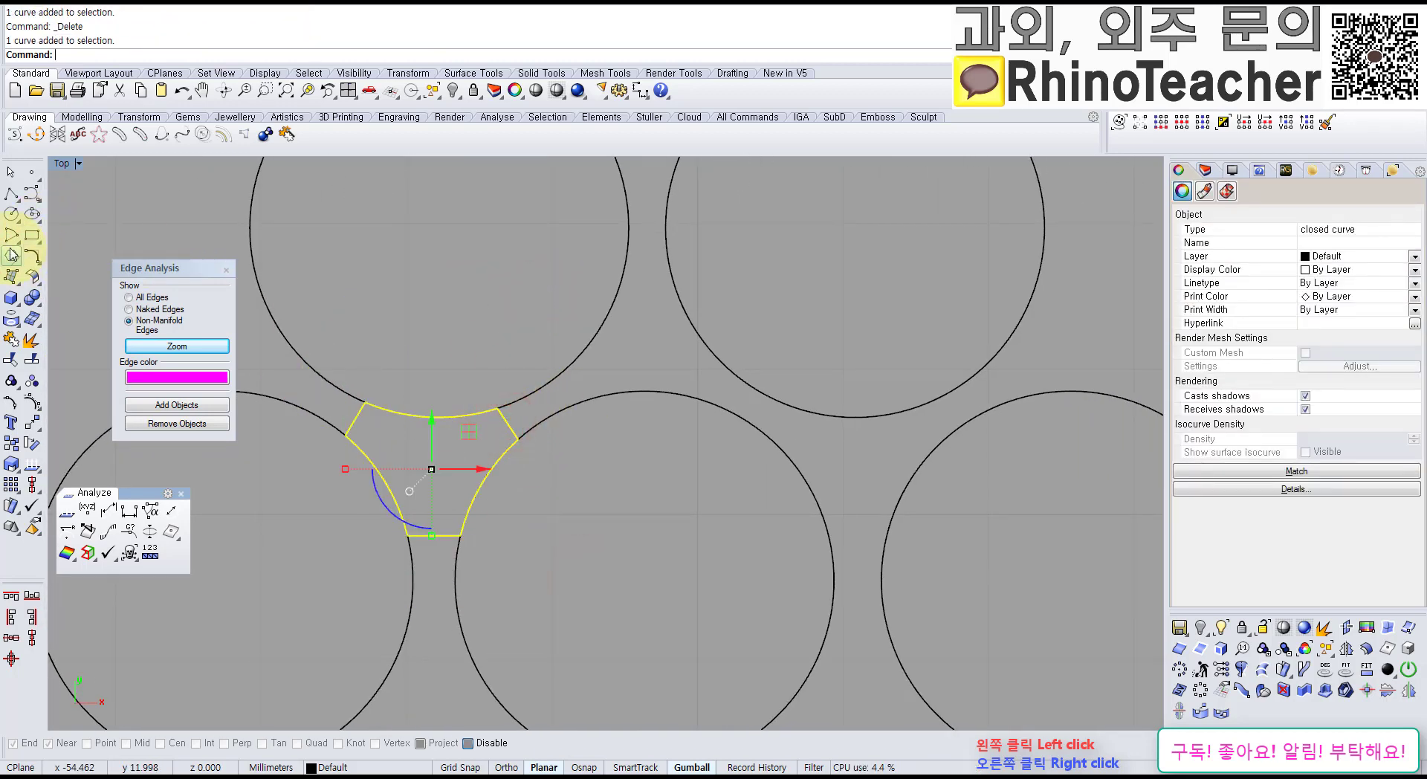
click(9, 283)
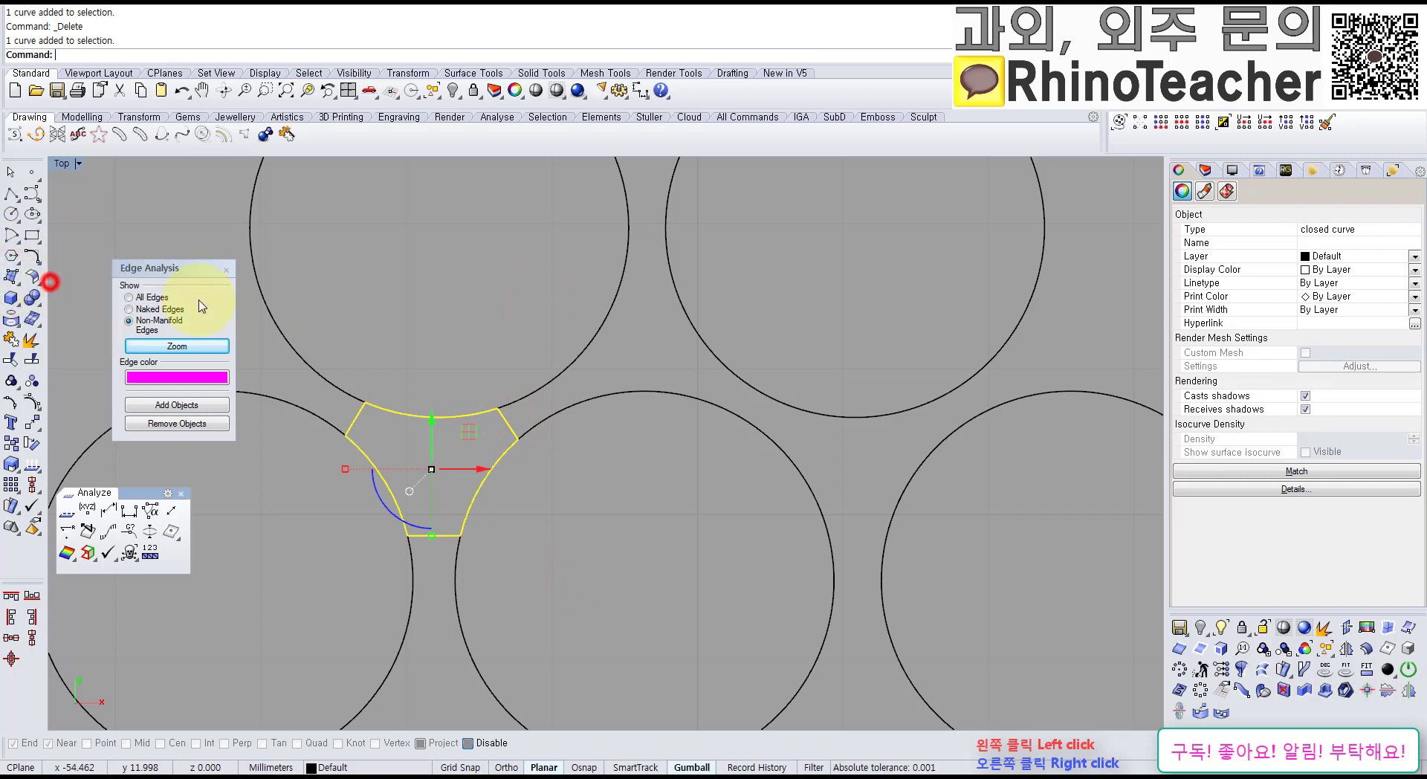
scroll(472, 298, down, 4)
right_drag(506, 420, 557, 325)
scroll(438, 367, down, 10)
scroll(525, 318, up, 8)
Step: Inspect the connector's planar surface up close and delete it
click(502, 274)
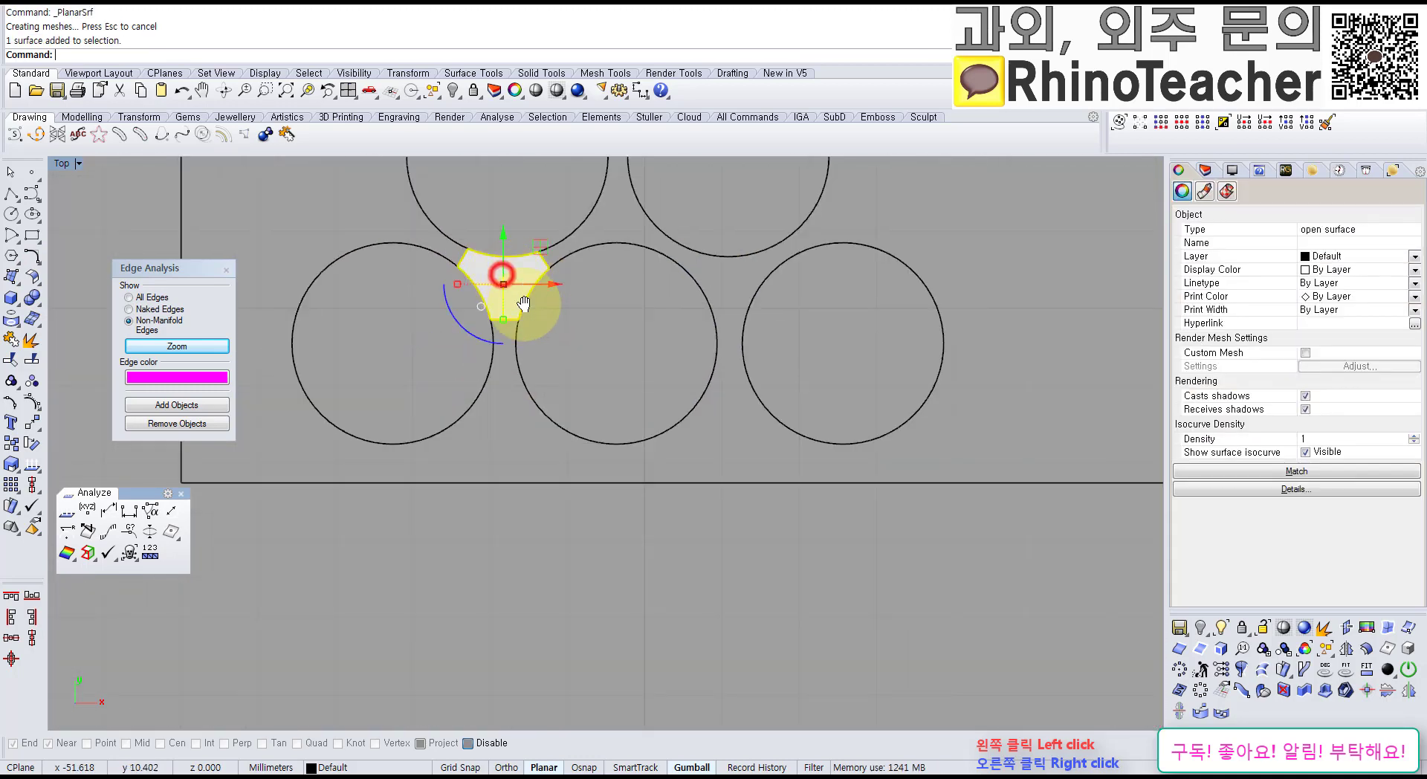
scroll(446, 309, up, 5)
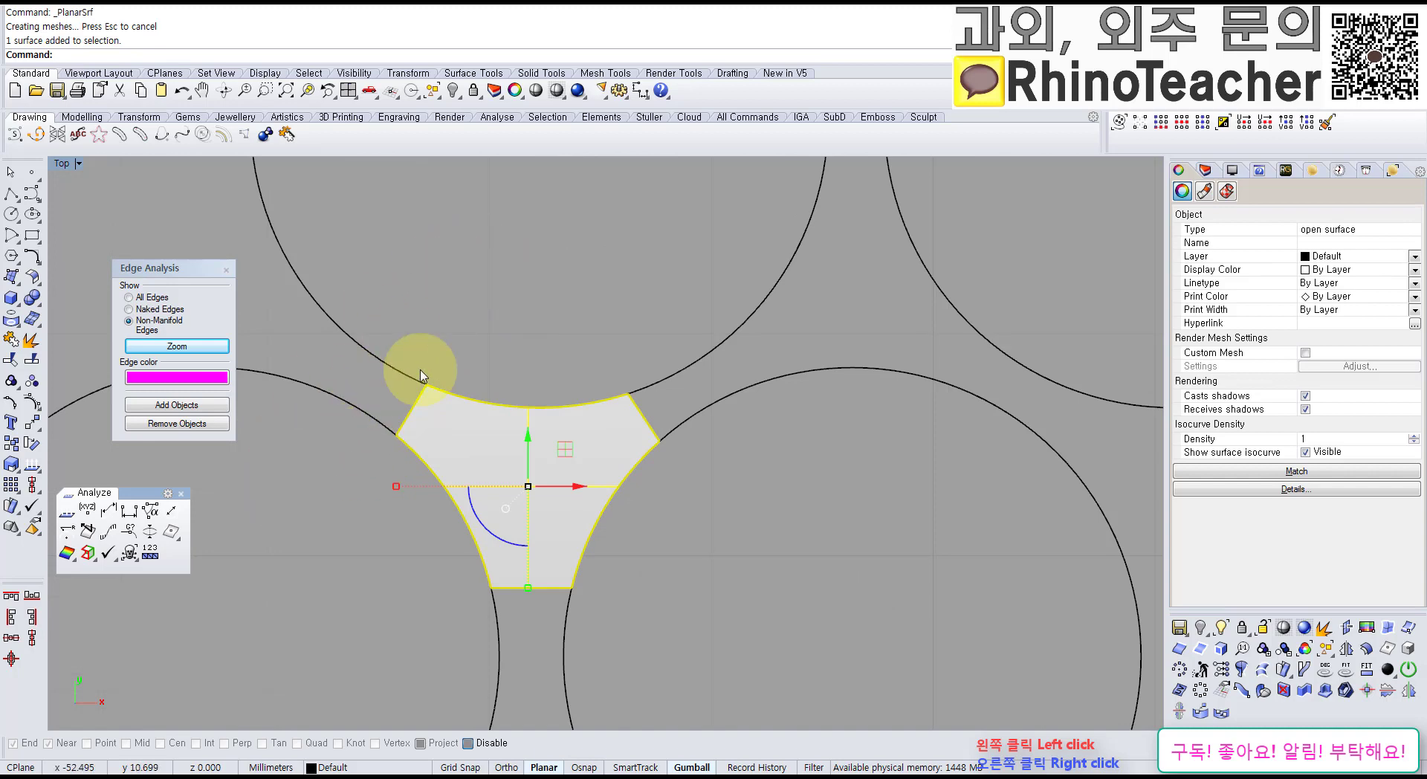
scroll(421, 374, down, 6)
scroll(446, 409, up, 5)
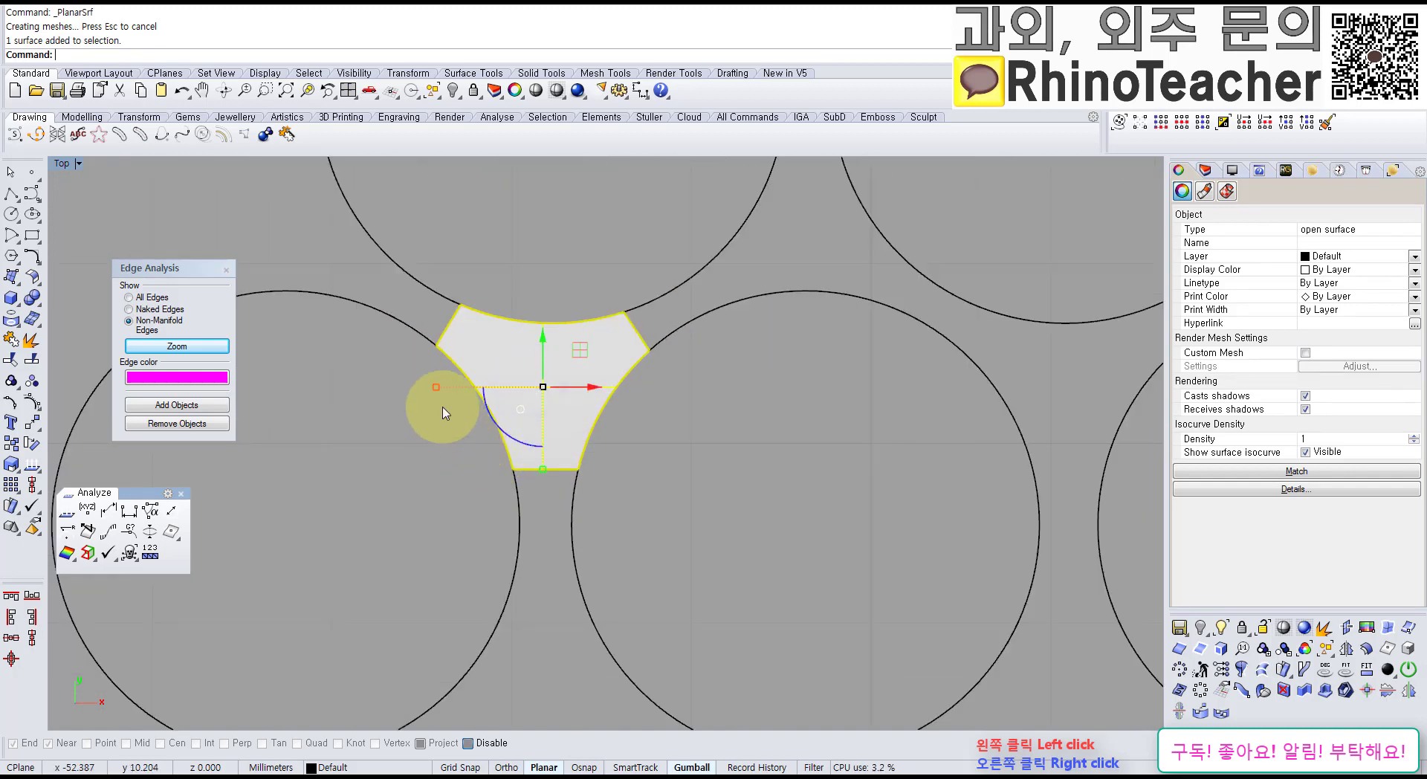
scroll(443, 412, down, 3)
scroll(582, 344, down, 3)
key(Delete)
Step: Delete the inner circles of the two touching rings below the rectangle
scroll(752, 422, up, 1)
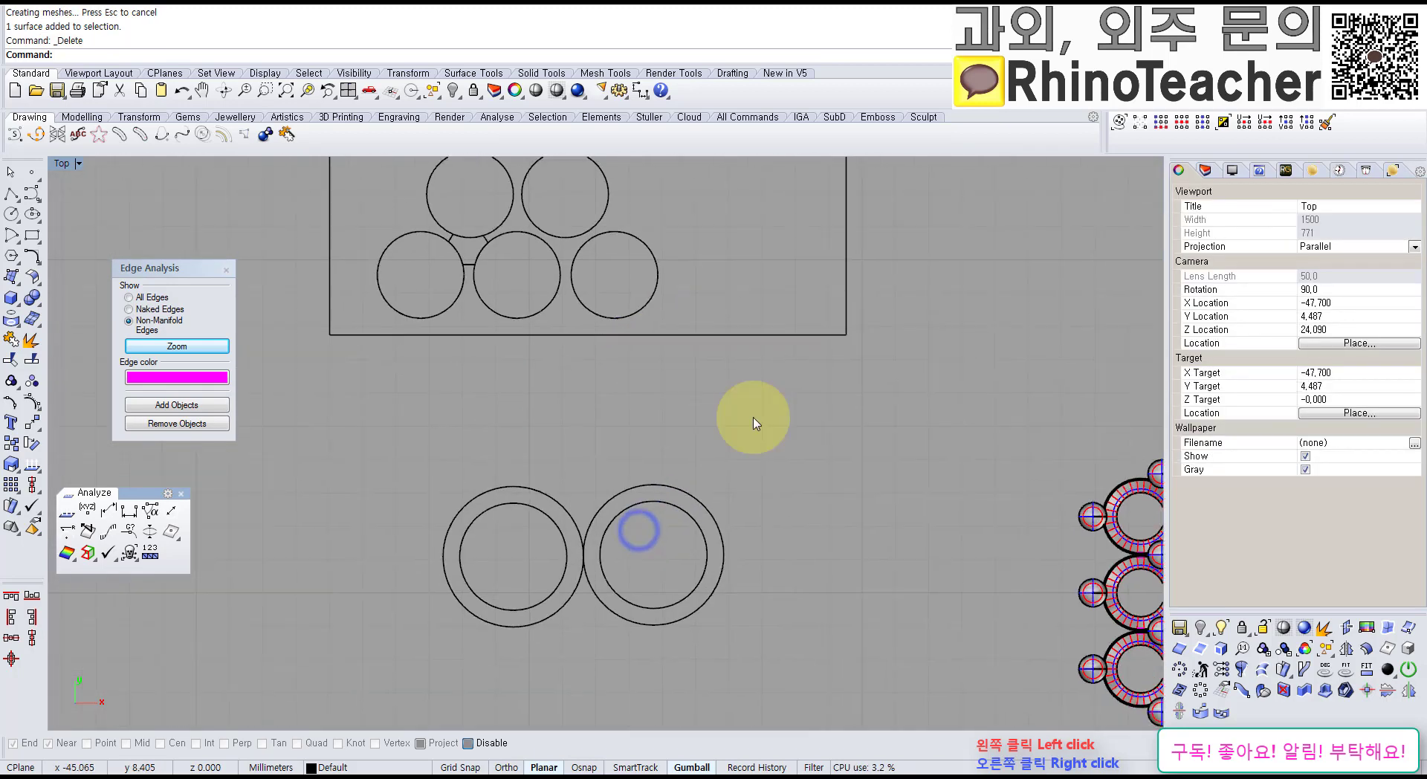
scroll(594, 556, up, 8)
right_drag(624, 580, 643, 414)
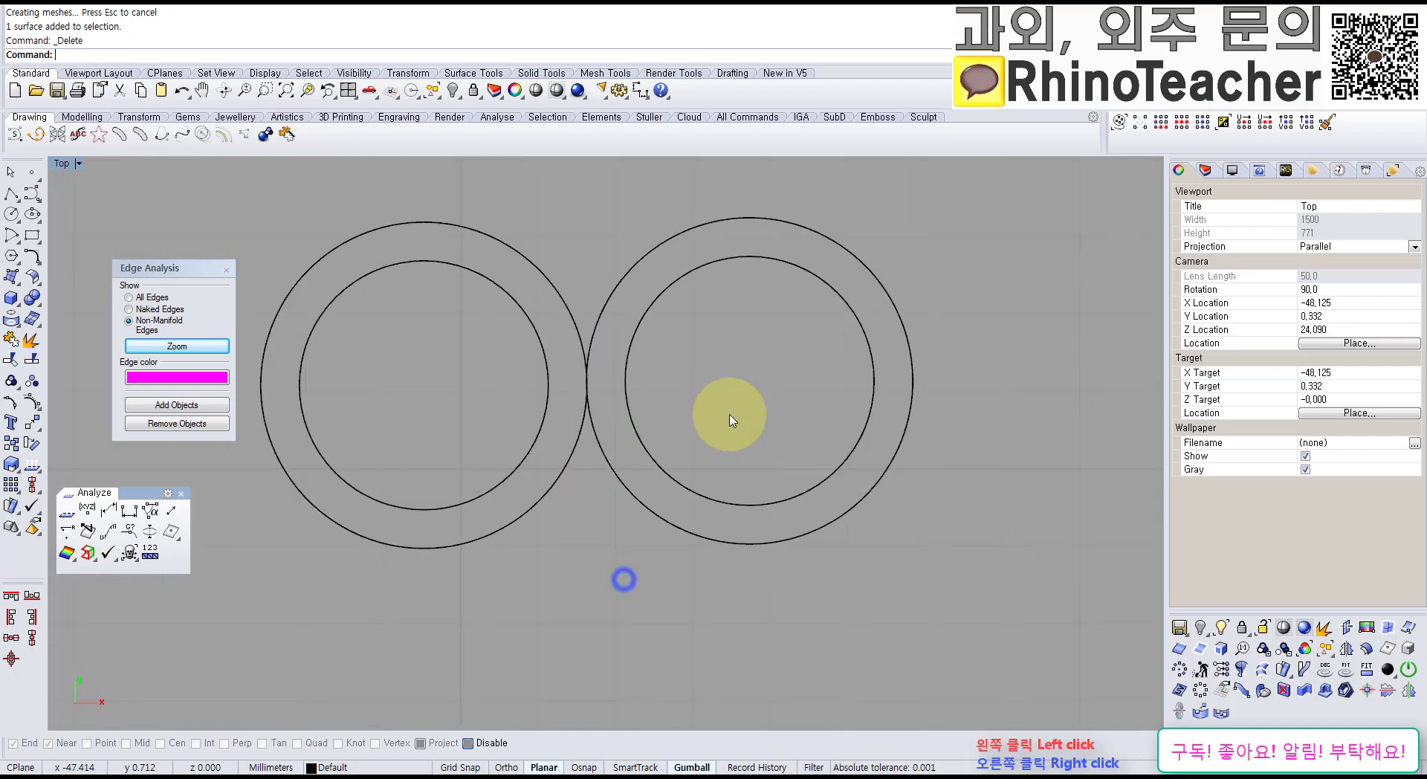
click(545, 448)
key(Delete)
click(662, 466)
key(Delete)
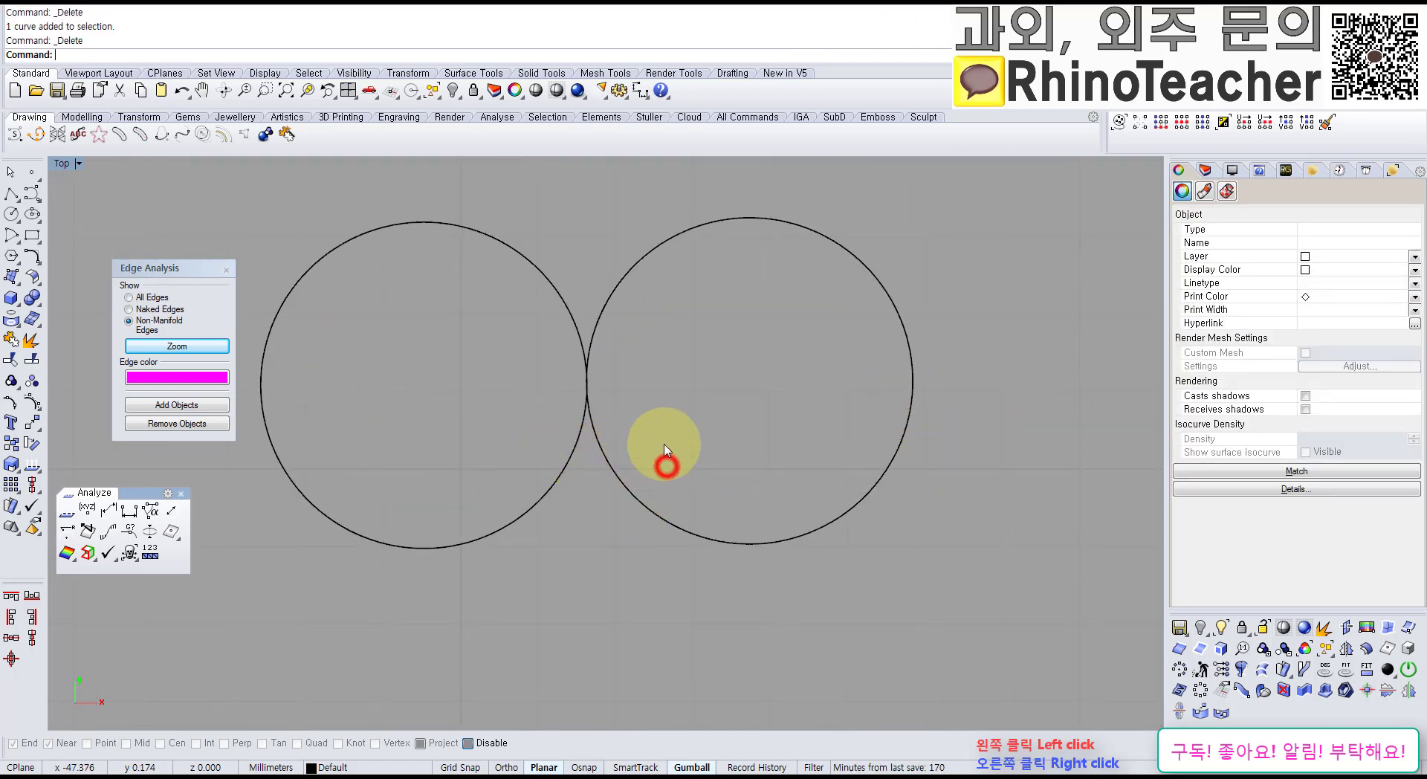
Step: Try shifting the right outer circle, and undo that move and the deletion of both inner circles
drag(721, 398, 647, 204)
right_drag(666, 258, 602, 307)
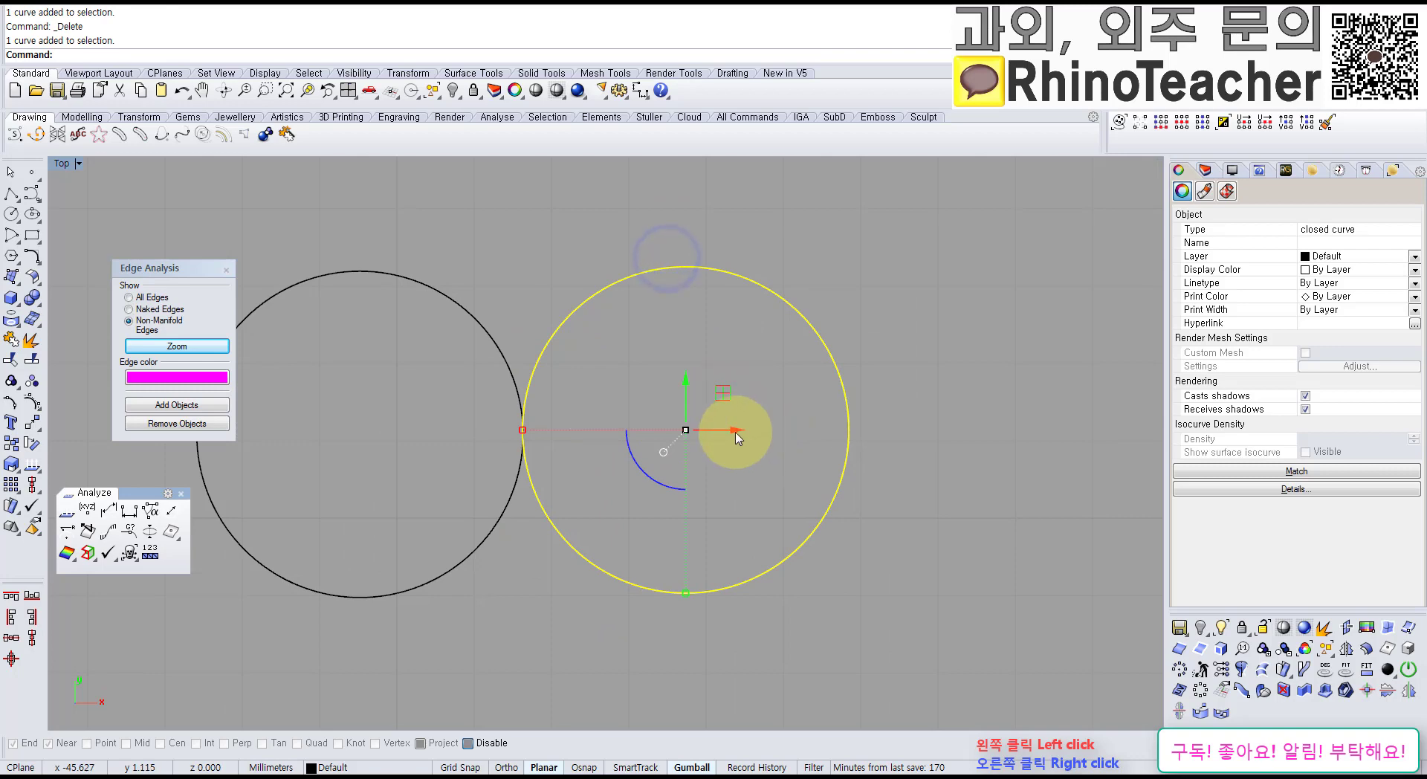
drag(736, 437, 752, 435)
key(ctrl+z)
key(ctrl+z)
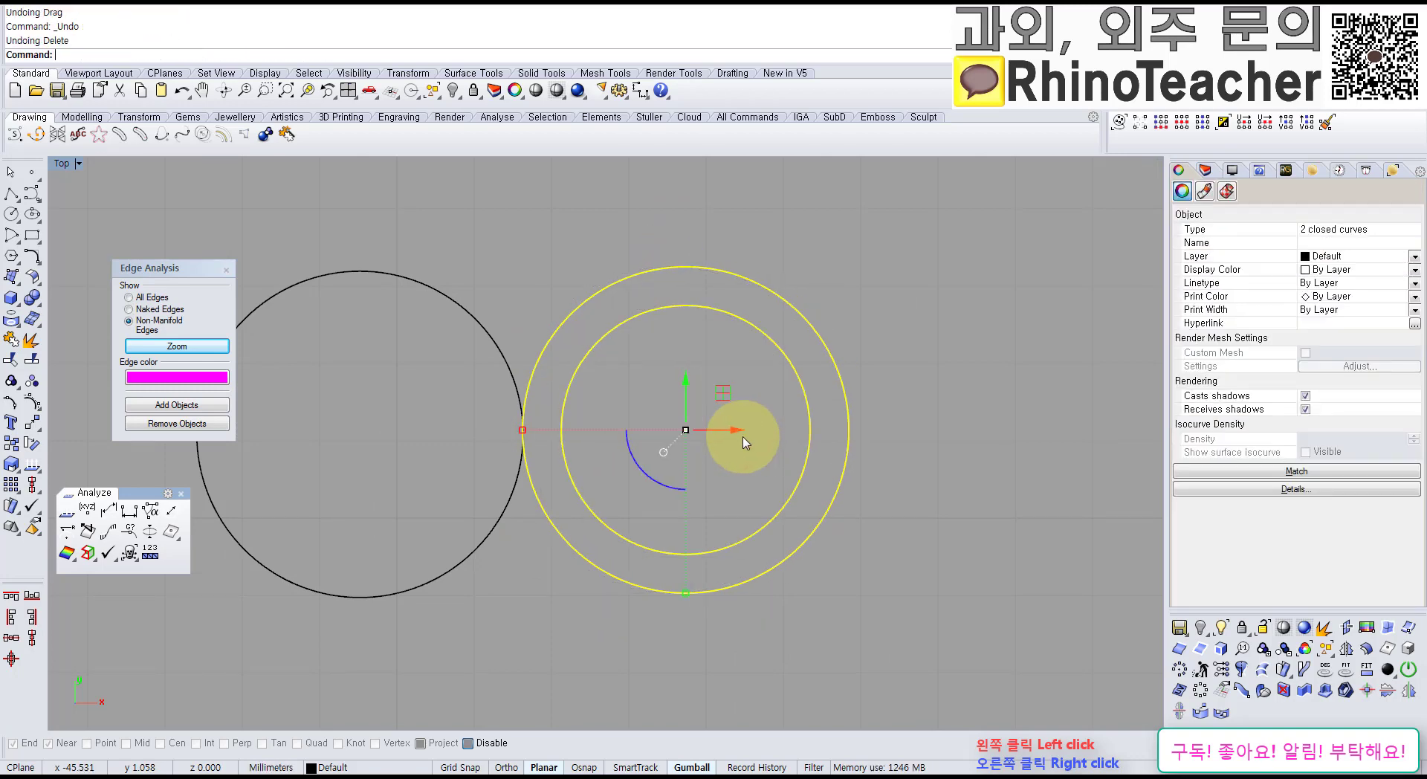
click(981, 524)
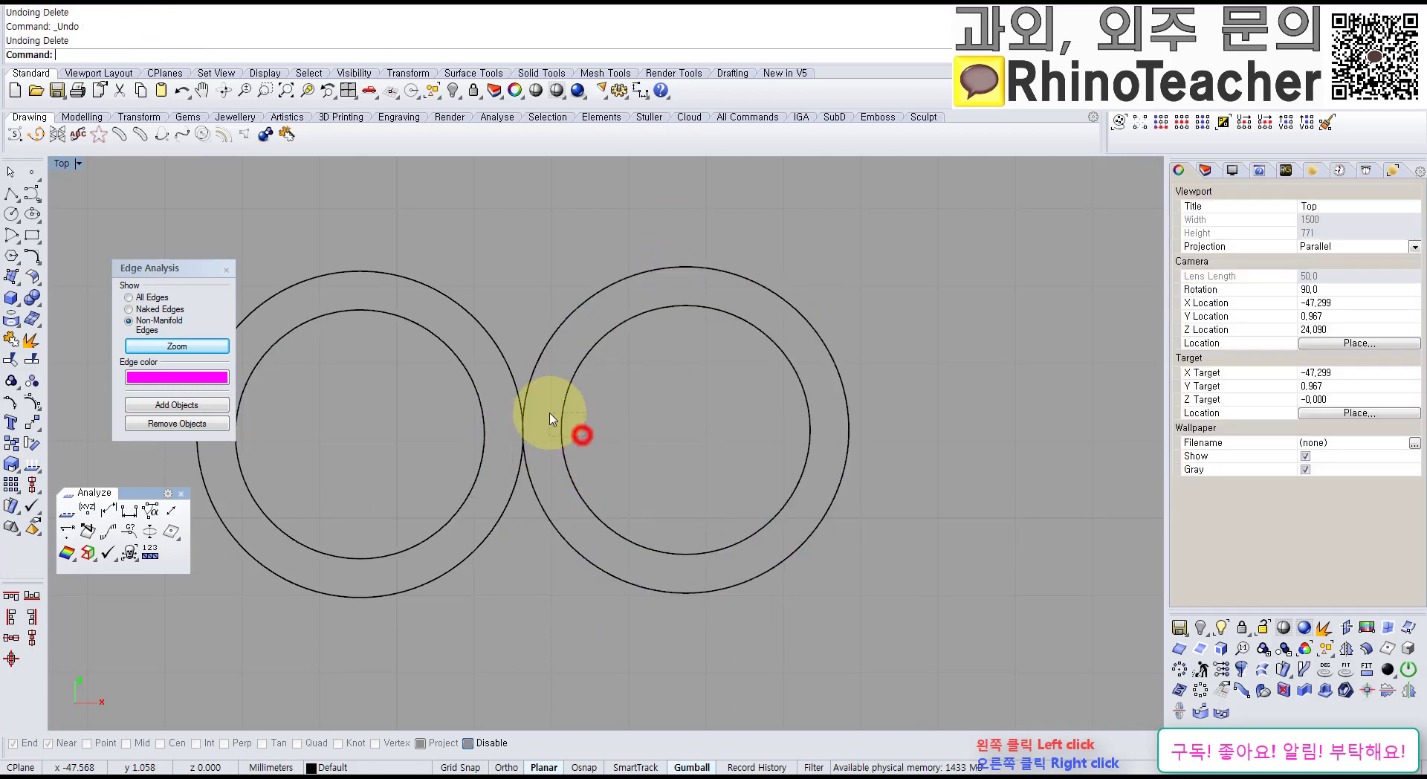
Step: Select the inner circles of both rings together and delete them
click(563, 428)
shift+drag(497, 448, 462, 442)
key(Delete)
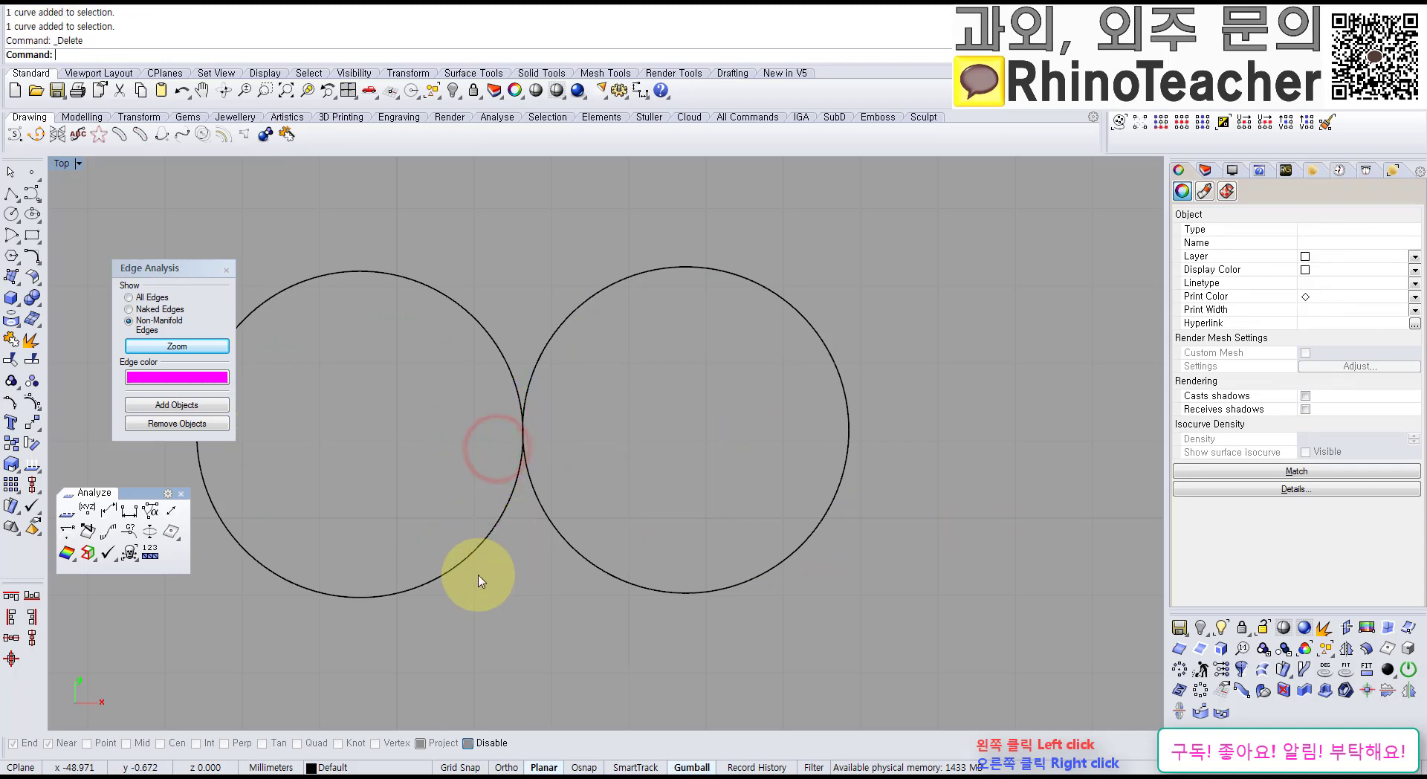
Step: Offset both outer circles inward by a distance of 1 mm
drag(474, 586, 354, 545)
key(space)
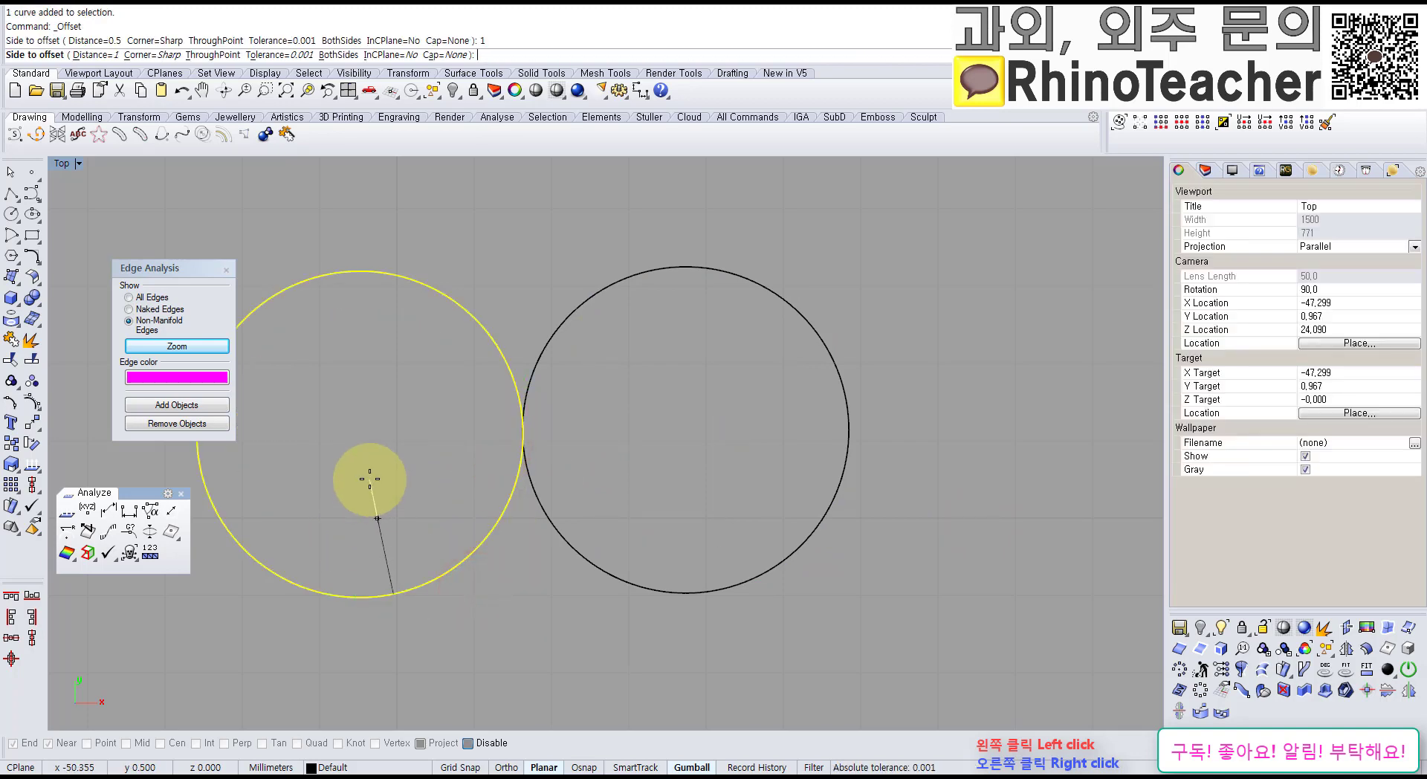
click(386, 458)
drag(655, 537, 619, 594)
right_click(709, 443)
click(708, 443)
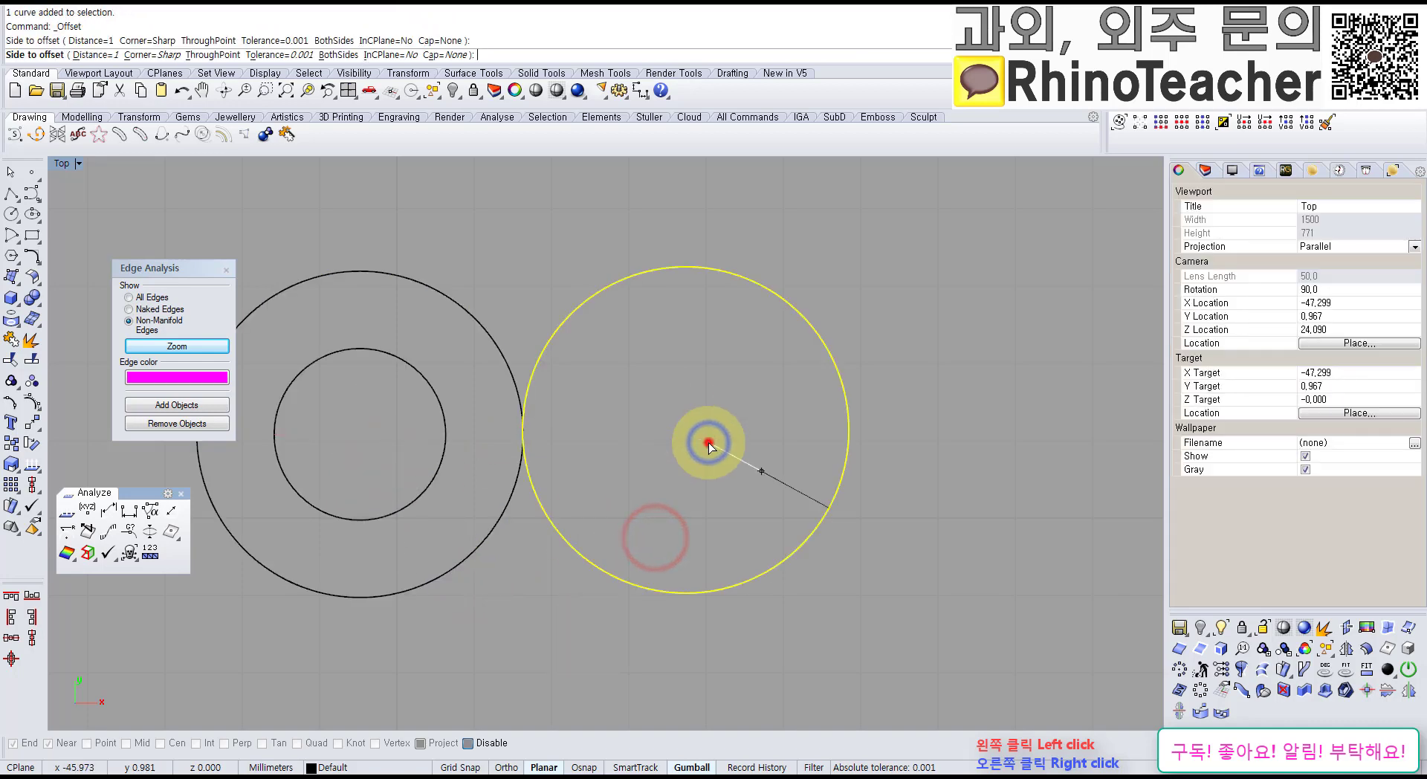
click(709, 443)
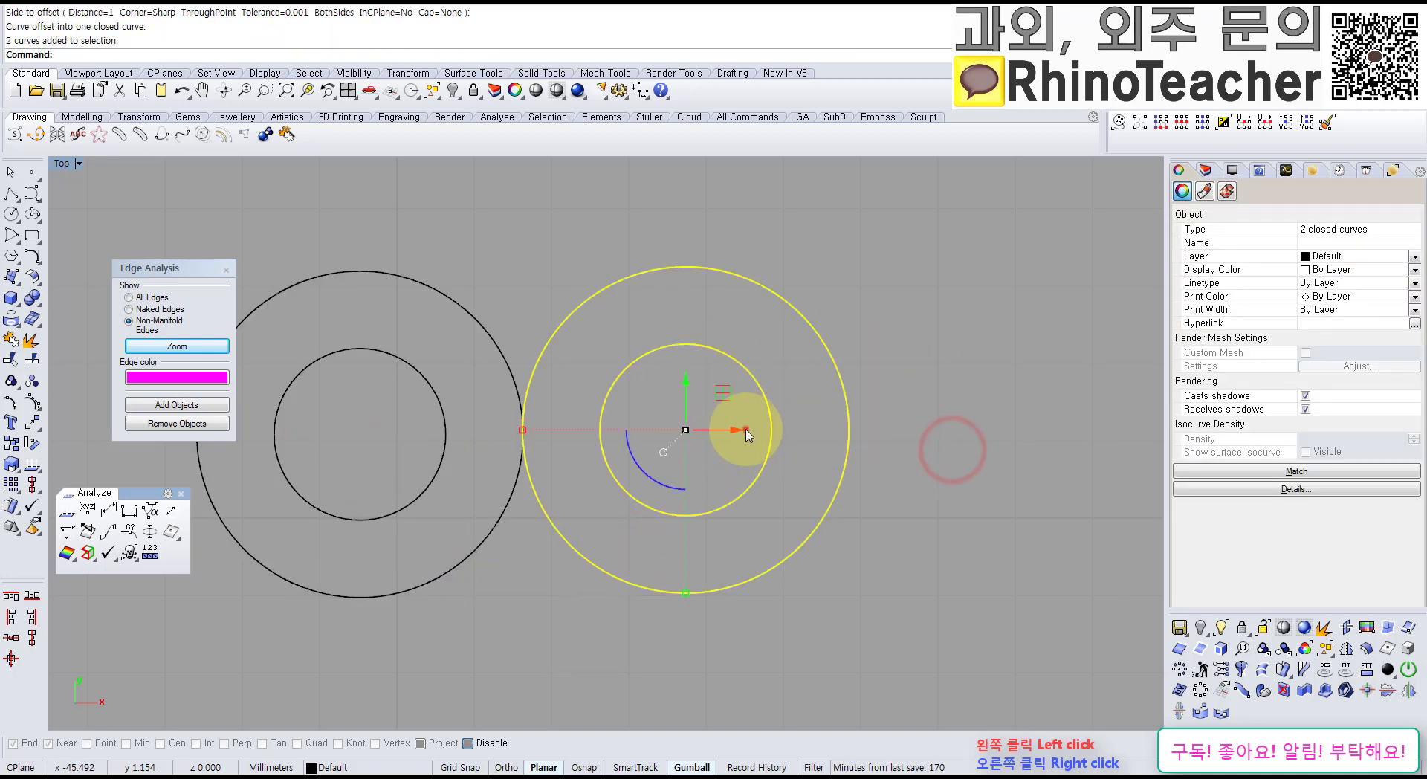
Step: Move the right ring's two circles horizontally away from the left ring to open a small gap
mouse_move(745, 430)
mouse_down()
mouse_move(785, 435)
mouse_move(771, 433)
mouse_up()
click(554, 211)
right_drag(571, 312, 543, 362)
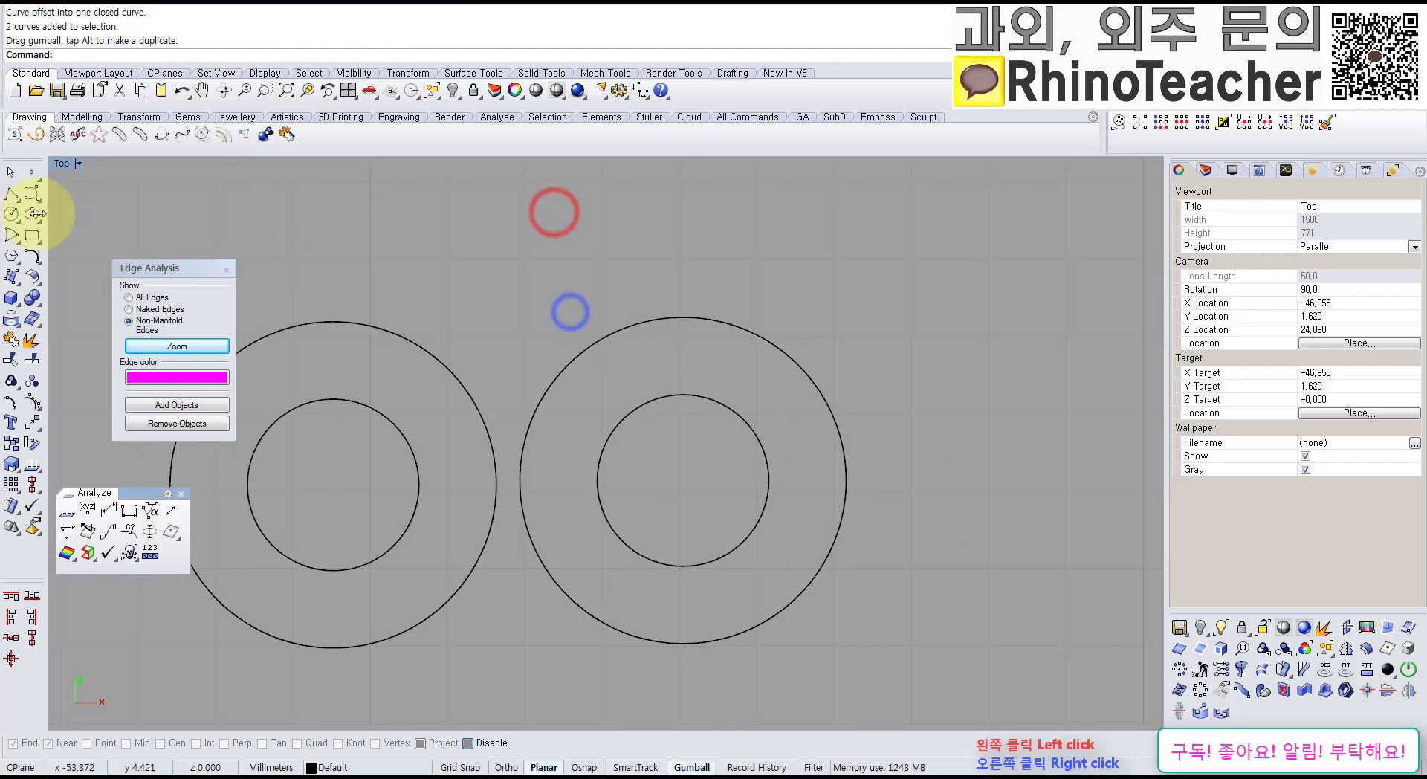
Step: Draw a circle about 1.9 mm in diameter above the gap and shift it to overlap both outer rings
click(11, 214)
click(497, 338)
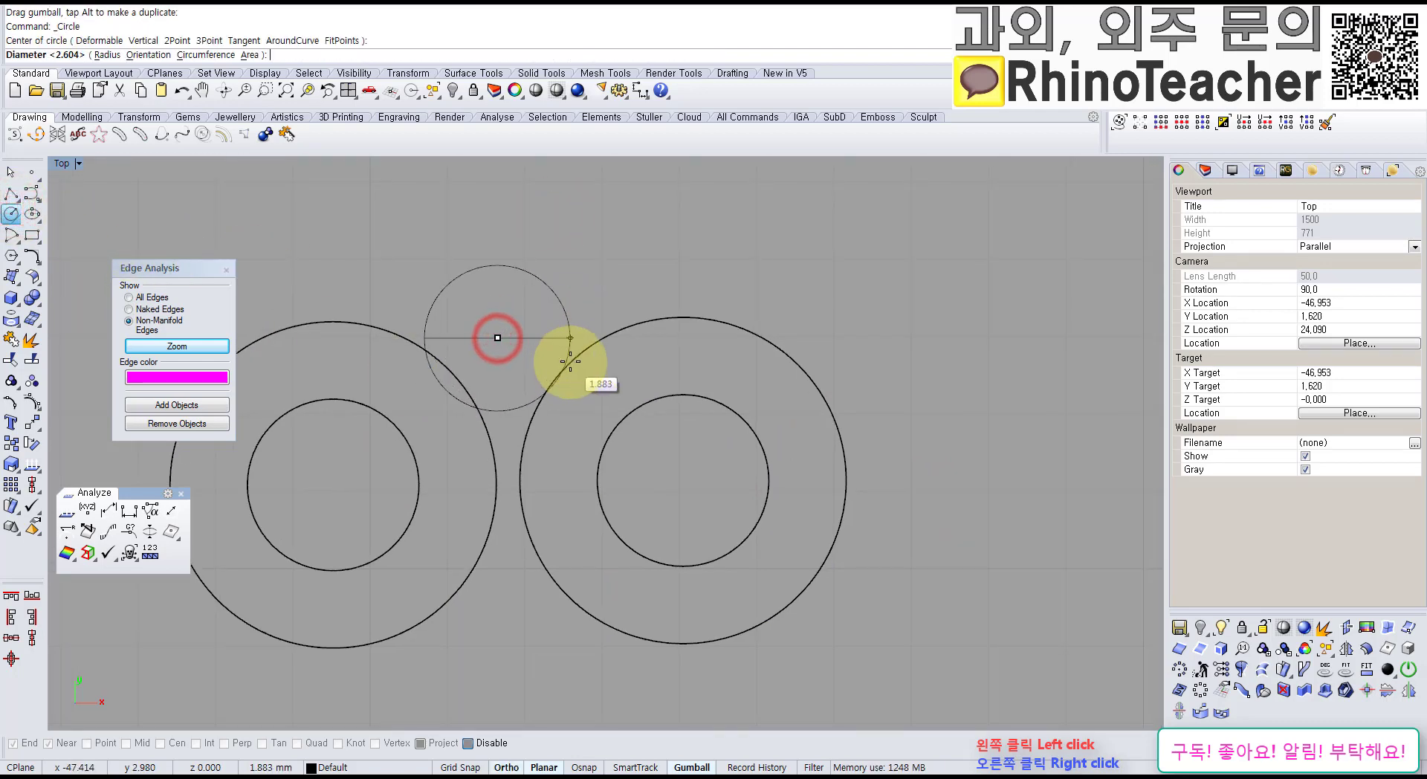
click(570, 362)
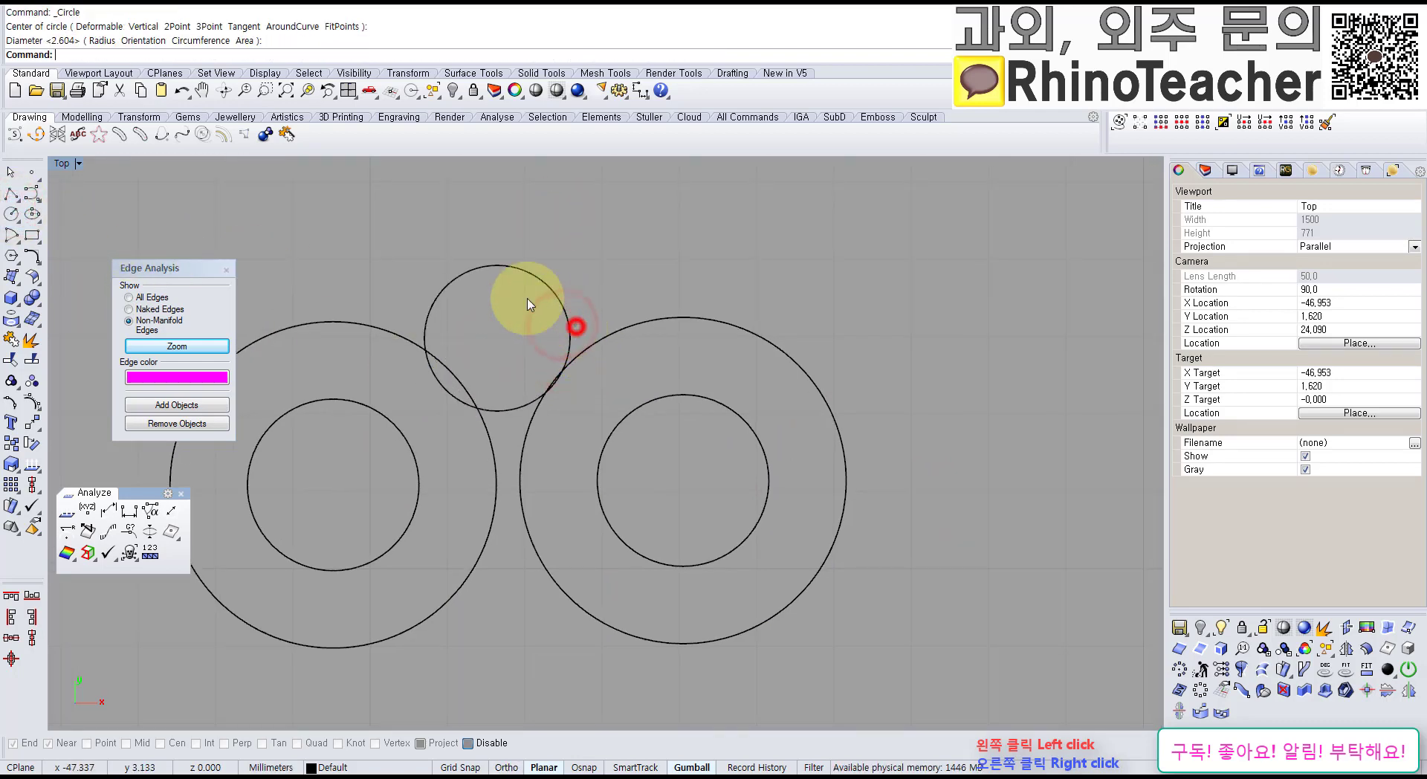
click(552, 313)
drag(560, 319, 552, 319)
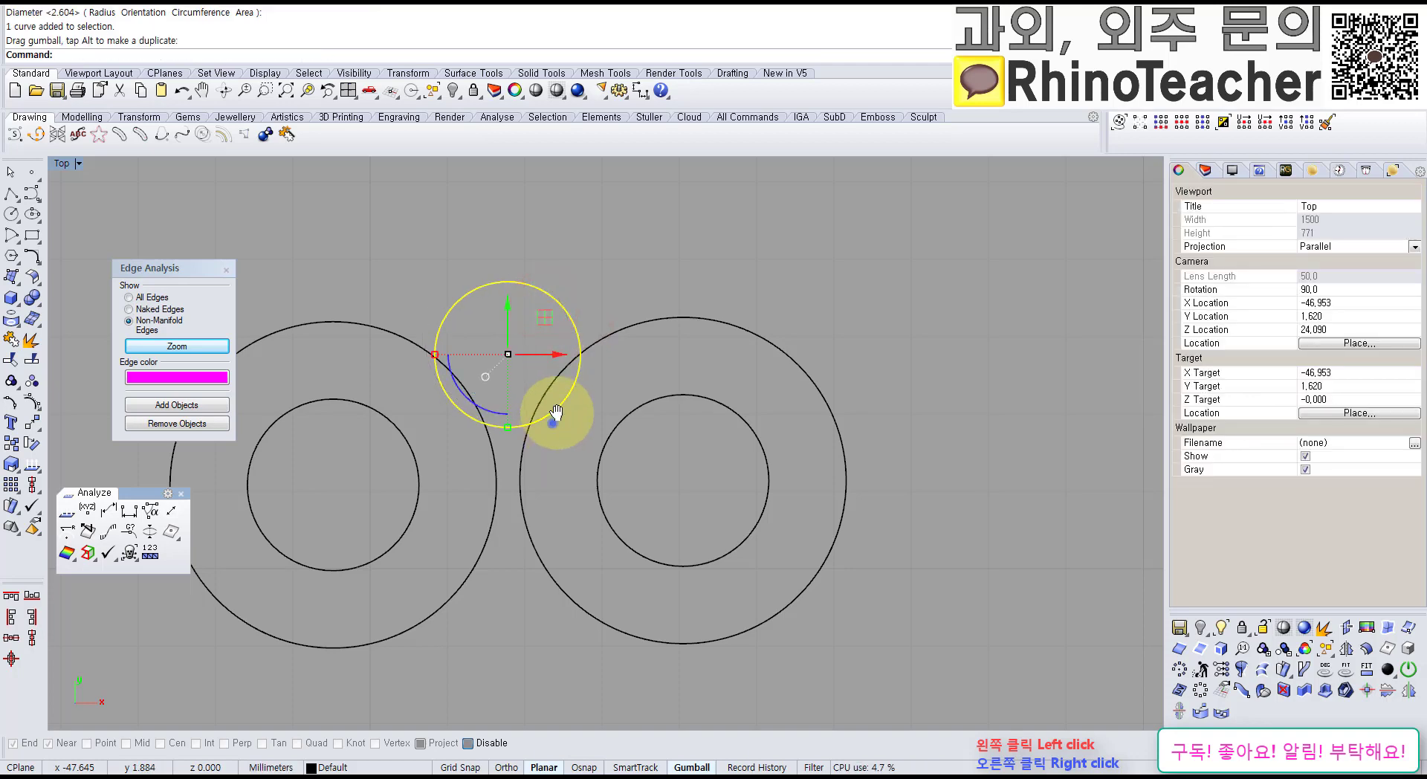
Step: Mirror the small bridging circle across a horizontal line through the ring centres, keeping the original
right_drag(553, 422, 578, 333)
middle_click(570, 306)
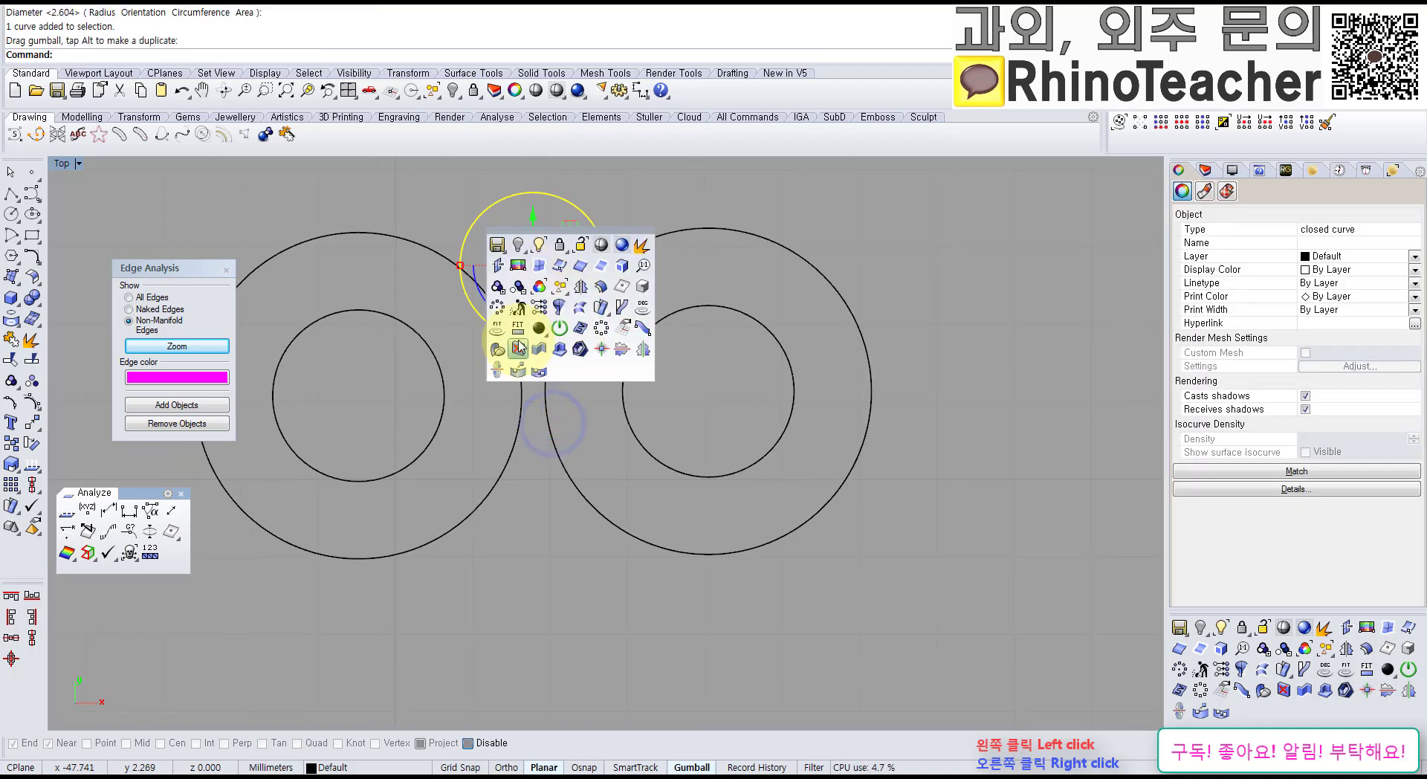
click(579, 298)
click(439, 399)
click(790, 374)
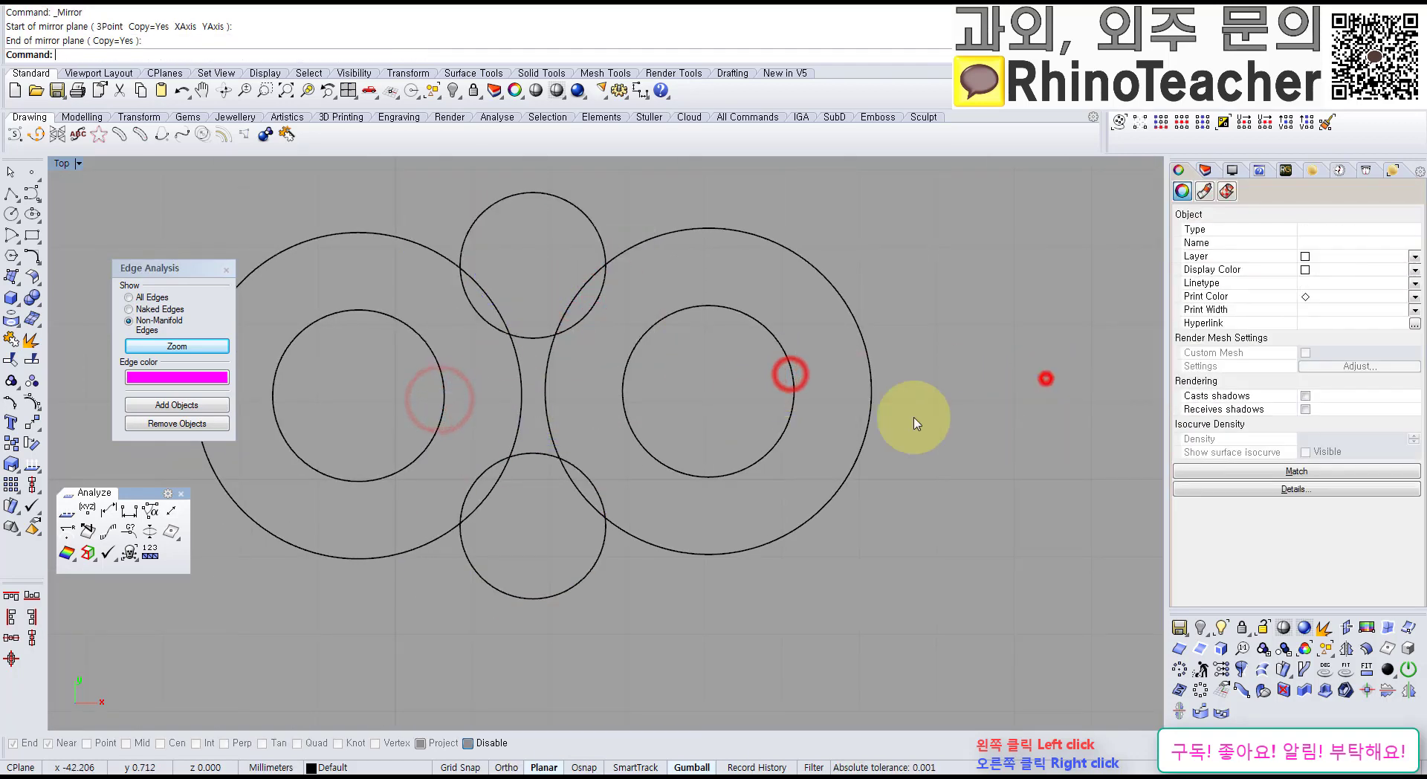
scroll(913, 417, down, 6)
right_drag(831, 432, 694, 436)
scroll(730, 500, up, 8)
scroll(680, 541, down, 2)
right_drag(637, 521, 831, 518)
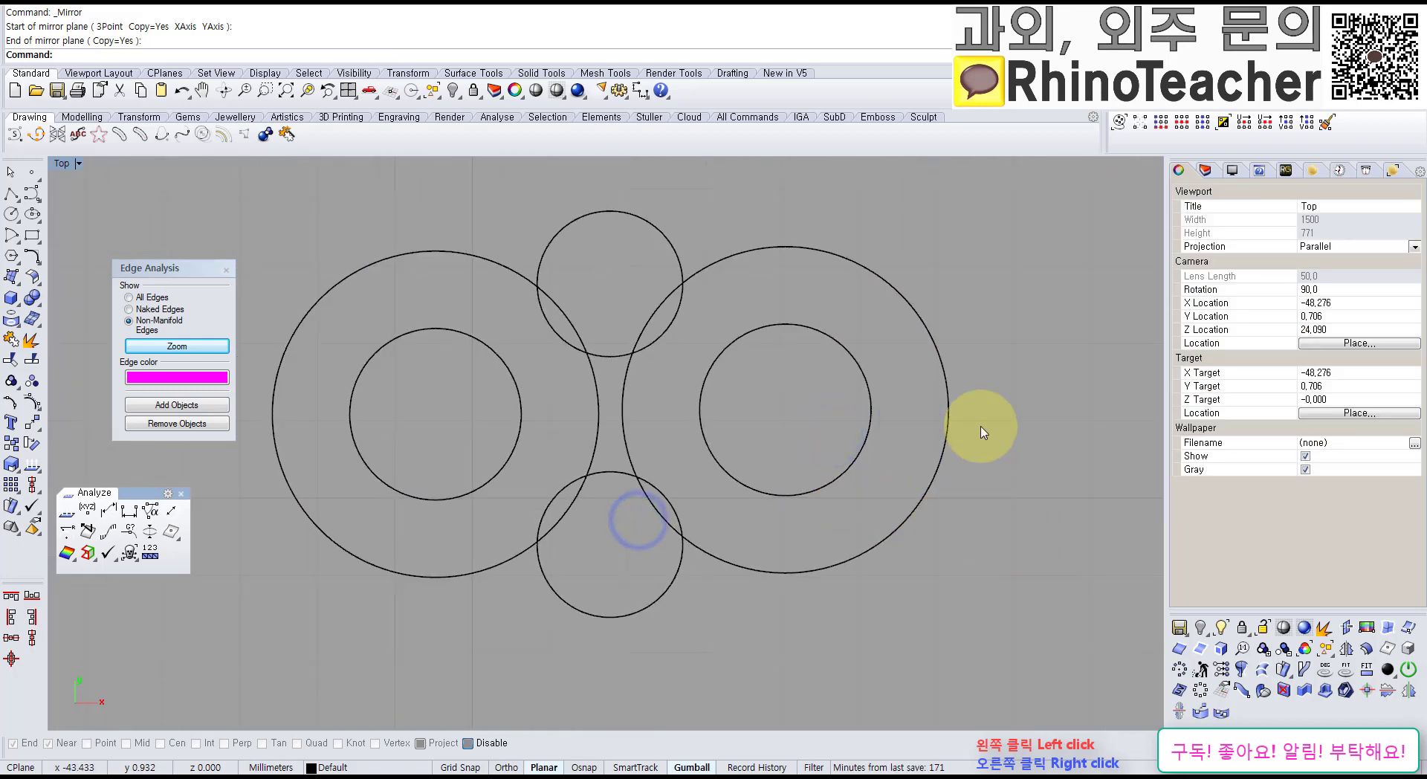
Step: Select the six circles that make up the two rings and the two bridging circles
right_drag(773, 411, 738, 449)
scroll(799, 420, down, 6)
drag(803, 379, 499, 528)
right_drag(707, 479, 578, 548)
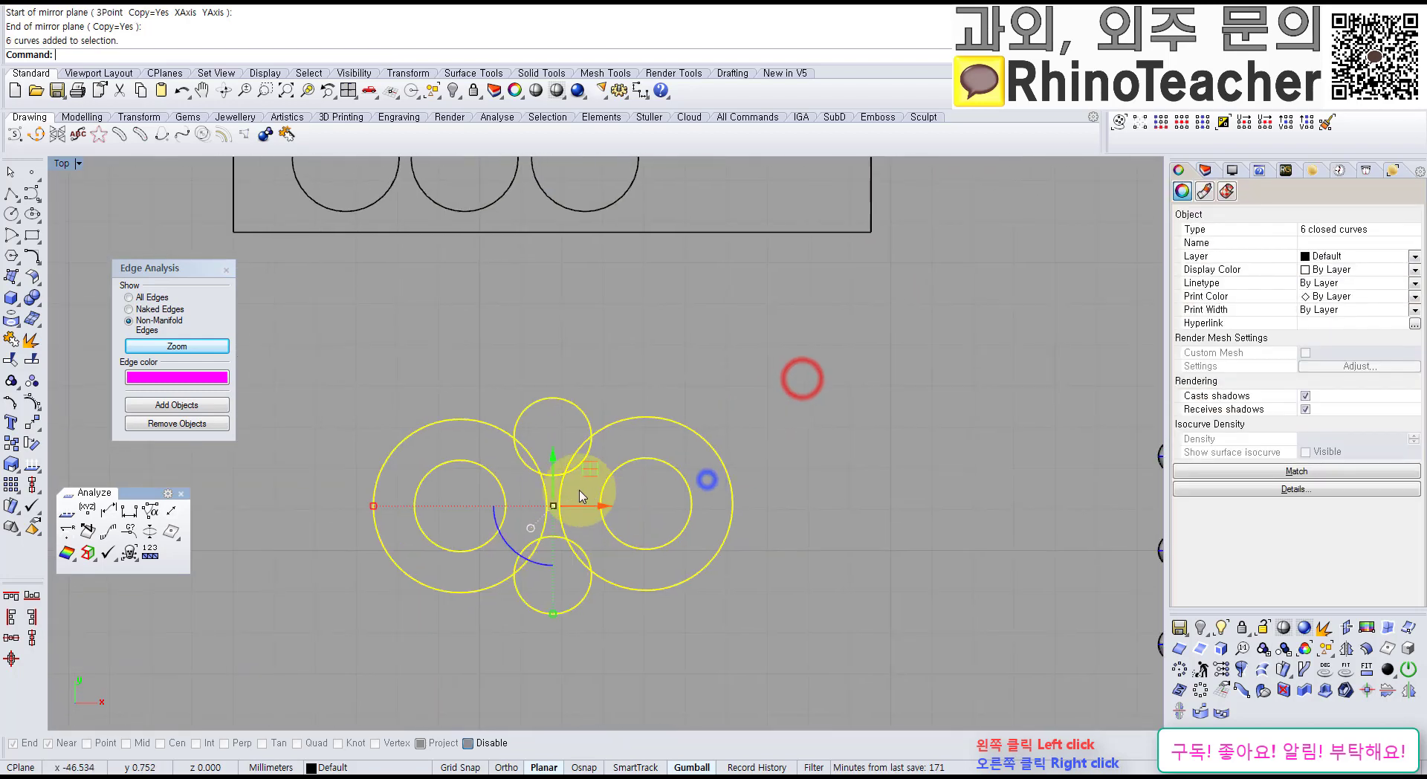
Step: Try extruding the selected circles upward as uncapped surfaces, and undo that extrusion
key(ctrl+F2)
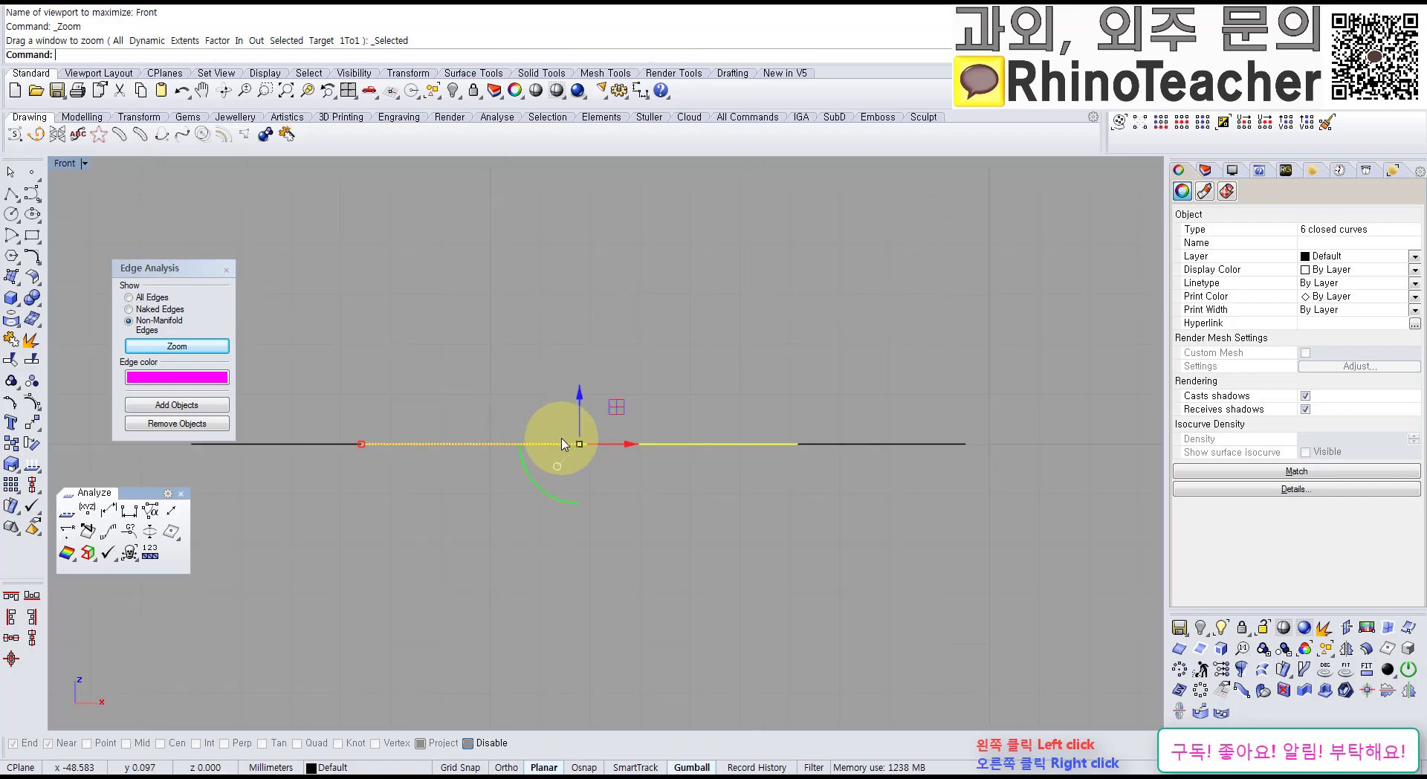
scroll(562, 444, down, 8)
right_drag(562, 466, 567, 526)
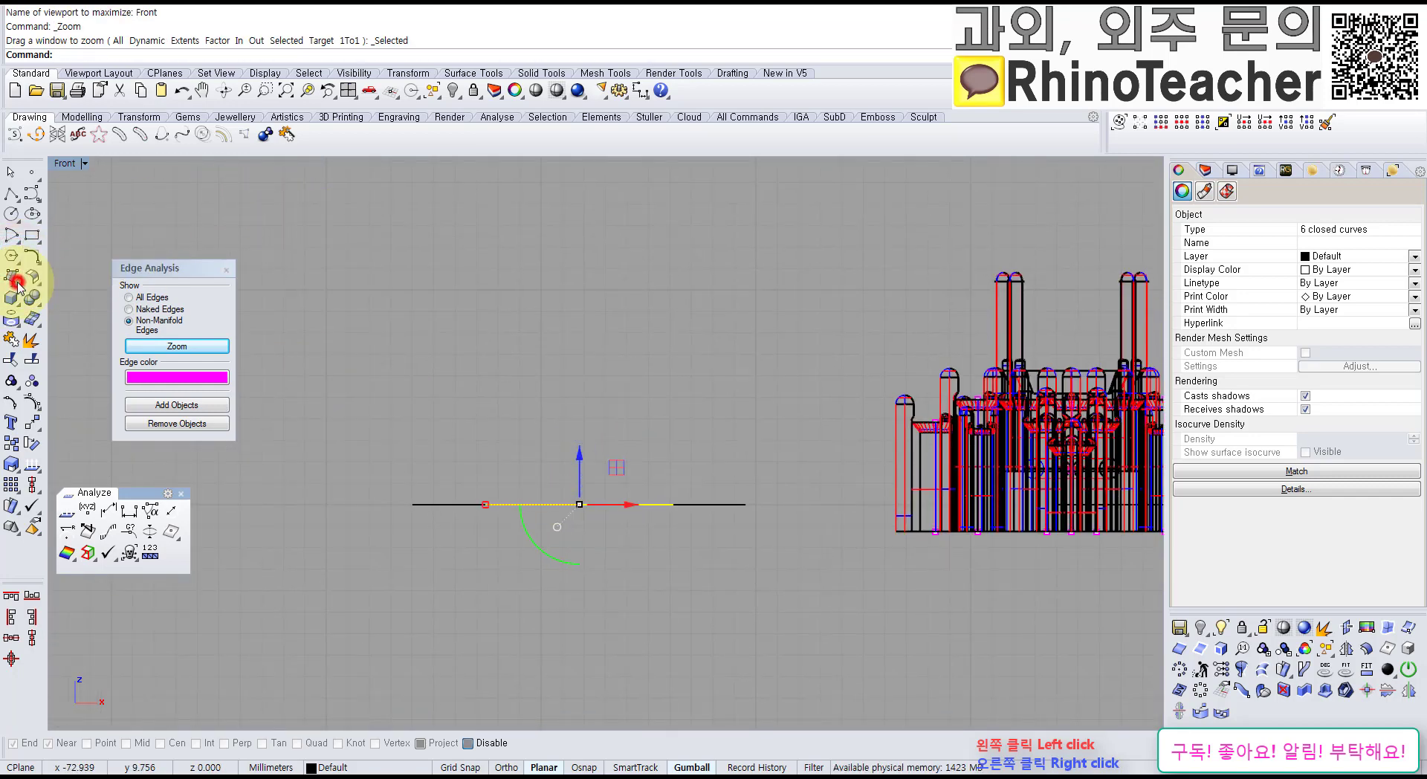
click(17, 281)
click(70, 327)
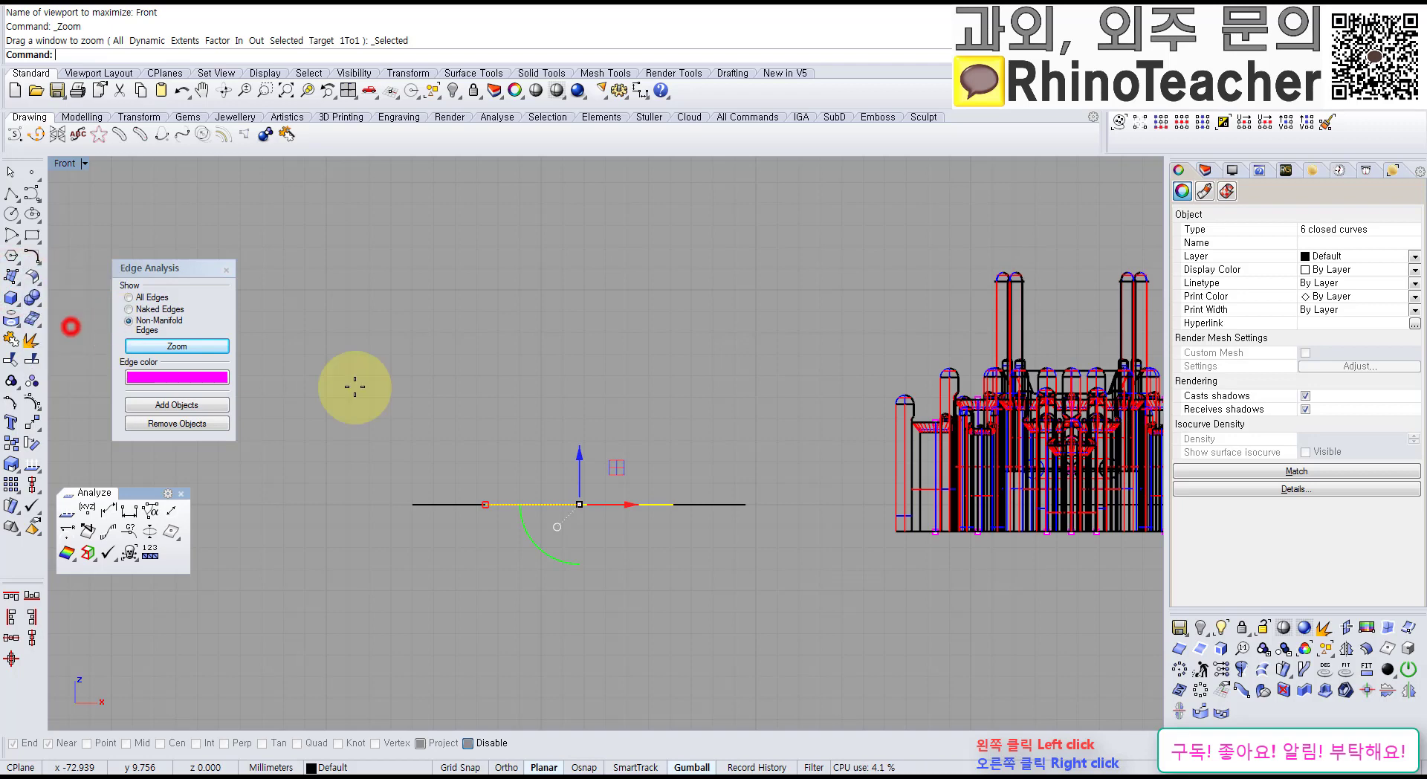
click(511, 421)
key(ctrl+F4)
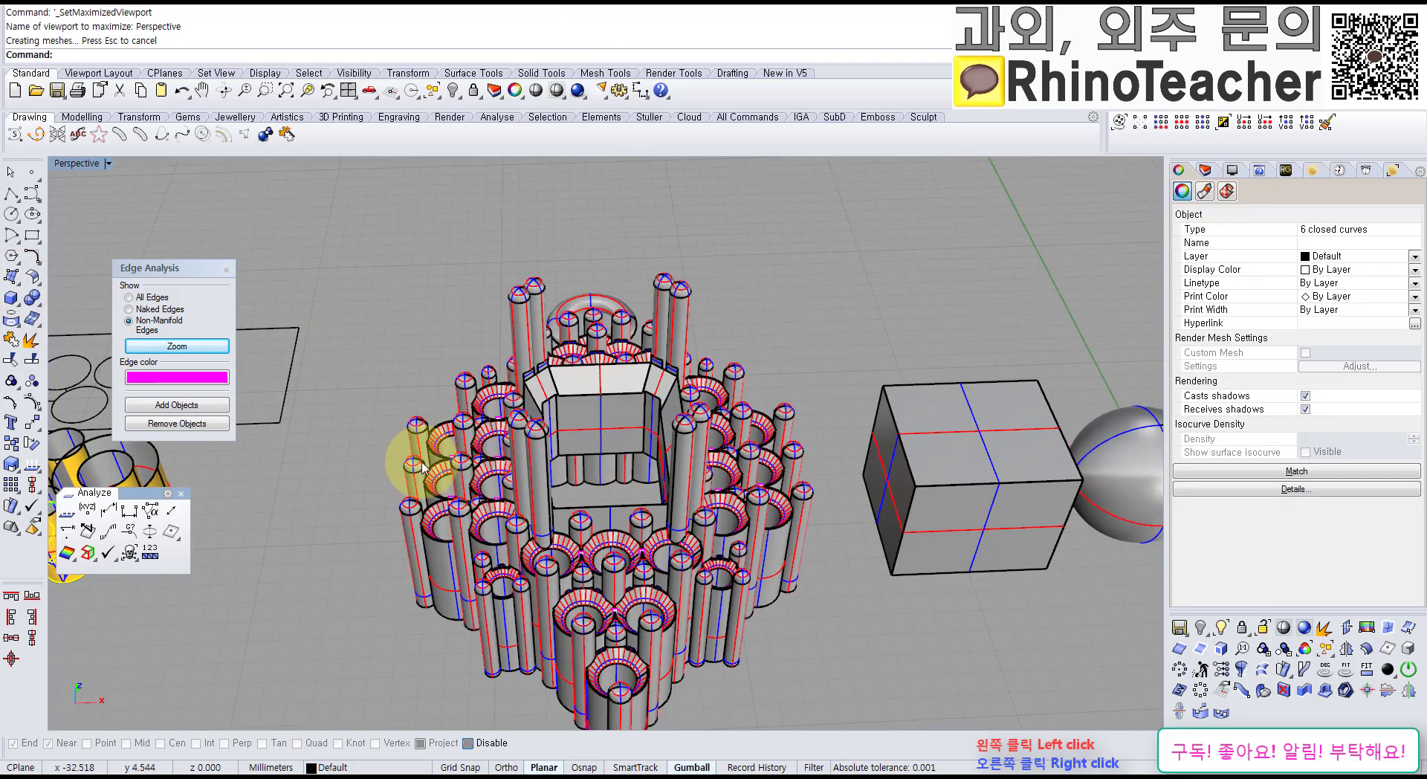
shift+right_drag(363, 479, 917, 464)
right_drag(727, 509, 719, 417)
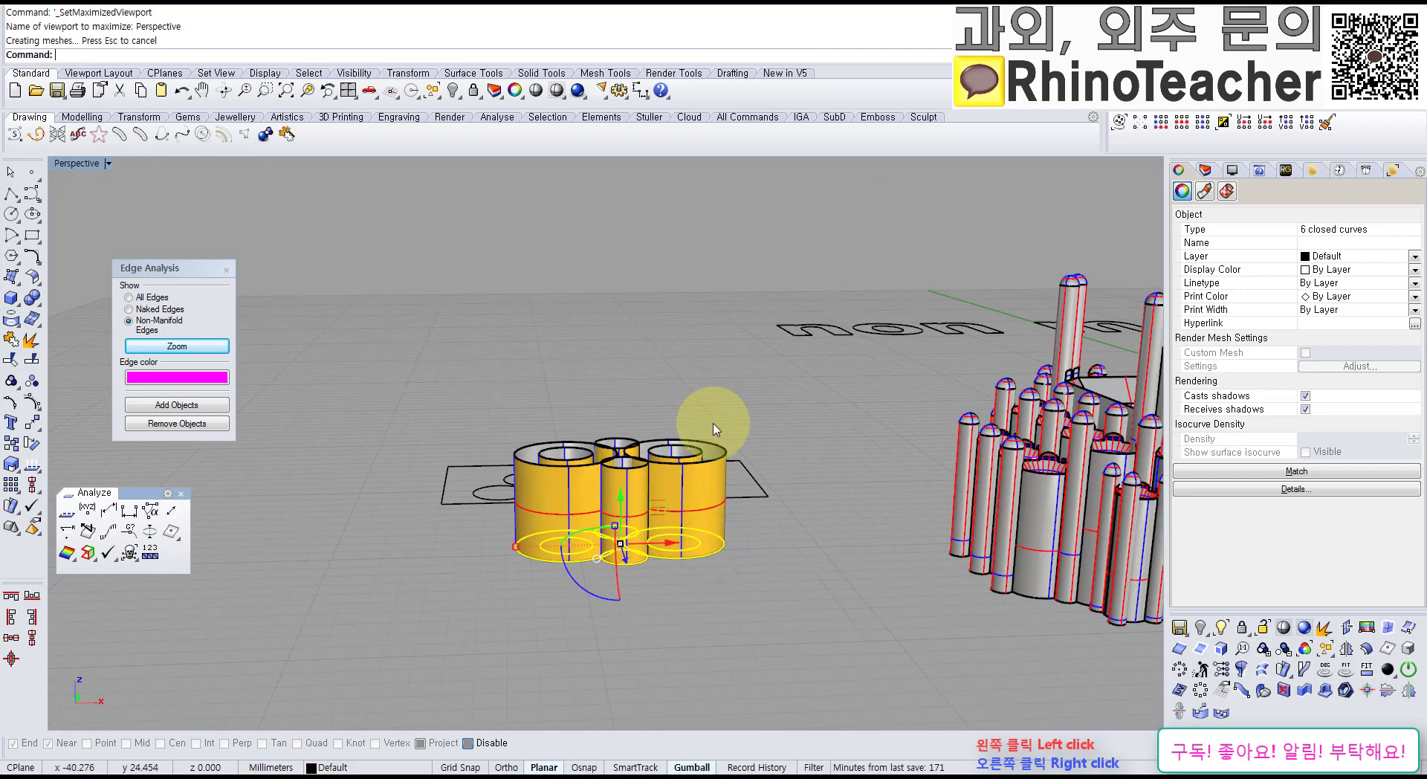
key(ctrl+z)
right_drag(668, 477, 675, 476)
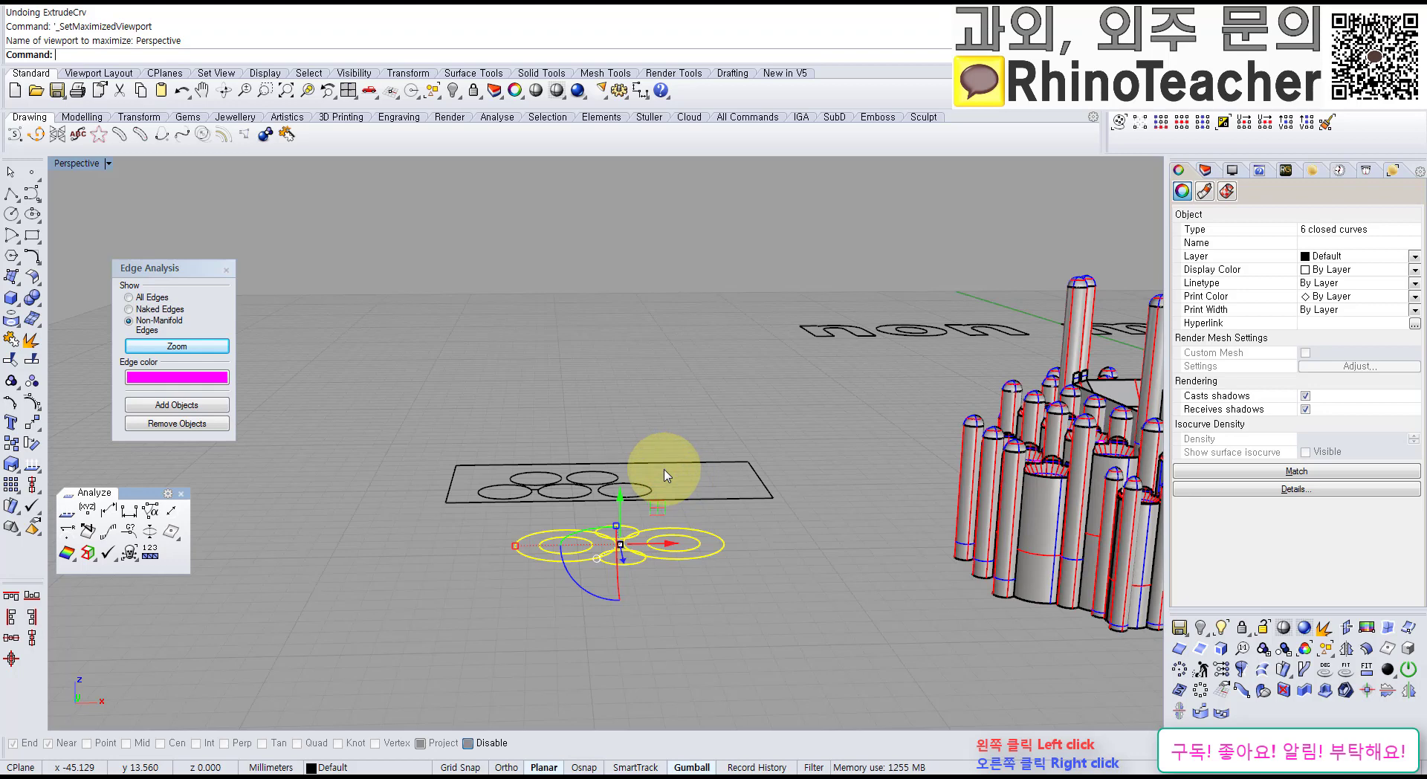
Step: Extrude the six selected circles upward as capped solids with the Solid option set to Yes, forming two rings and two bridging cylinders
key(ctrl+alt+e)
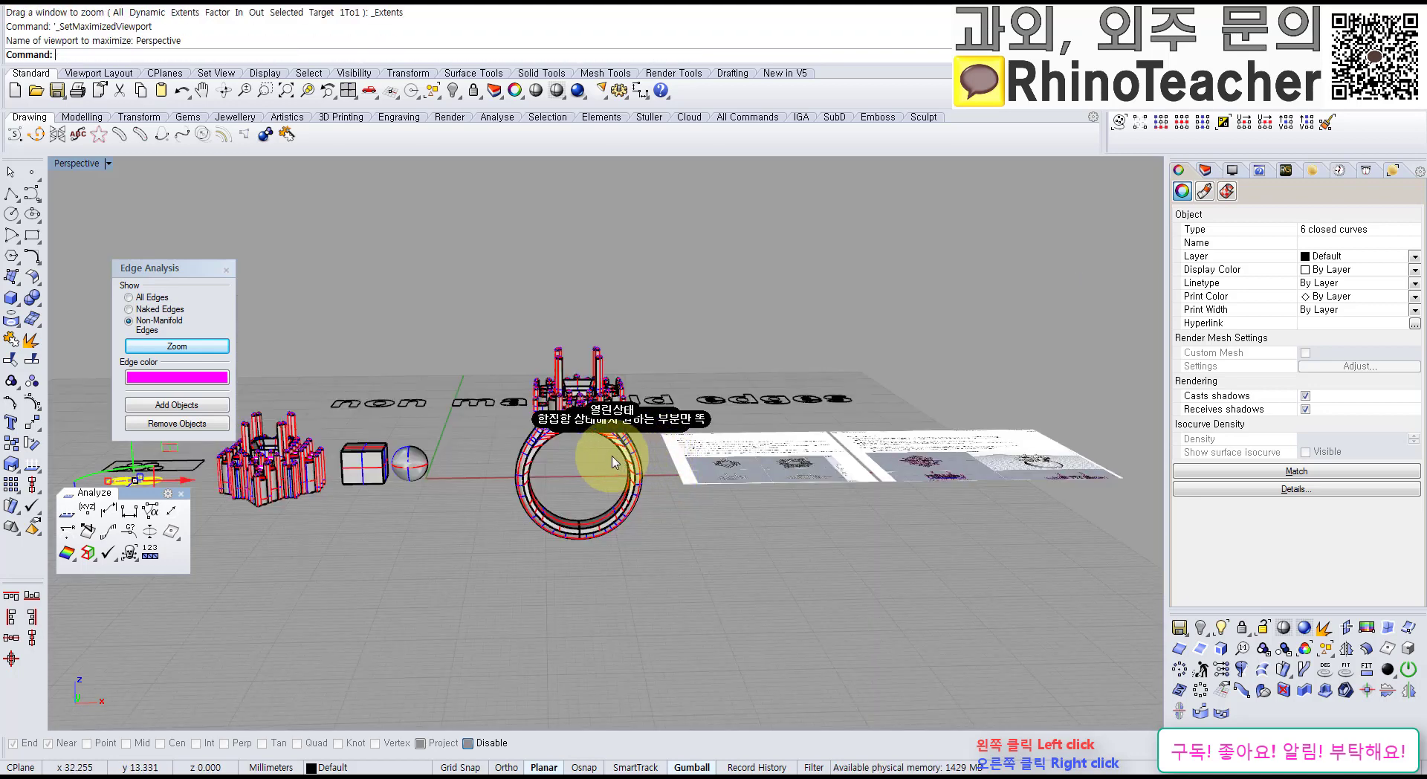
text(zs)
key(Return)
right_drag(433, 403, 434, 431)
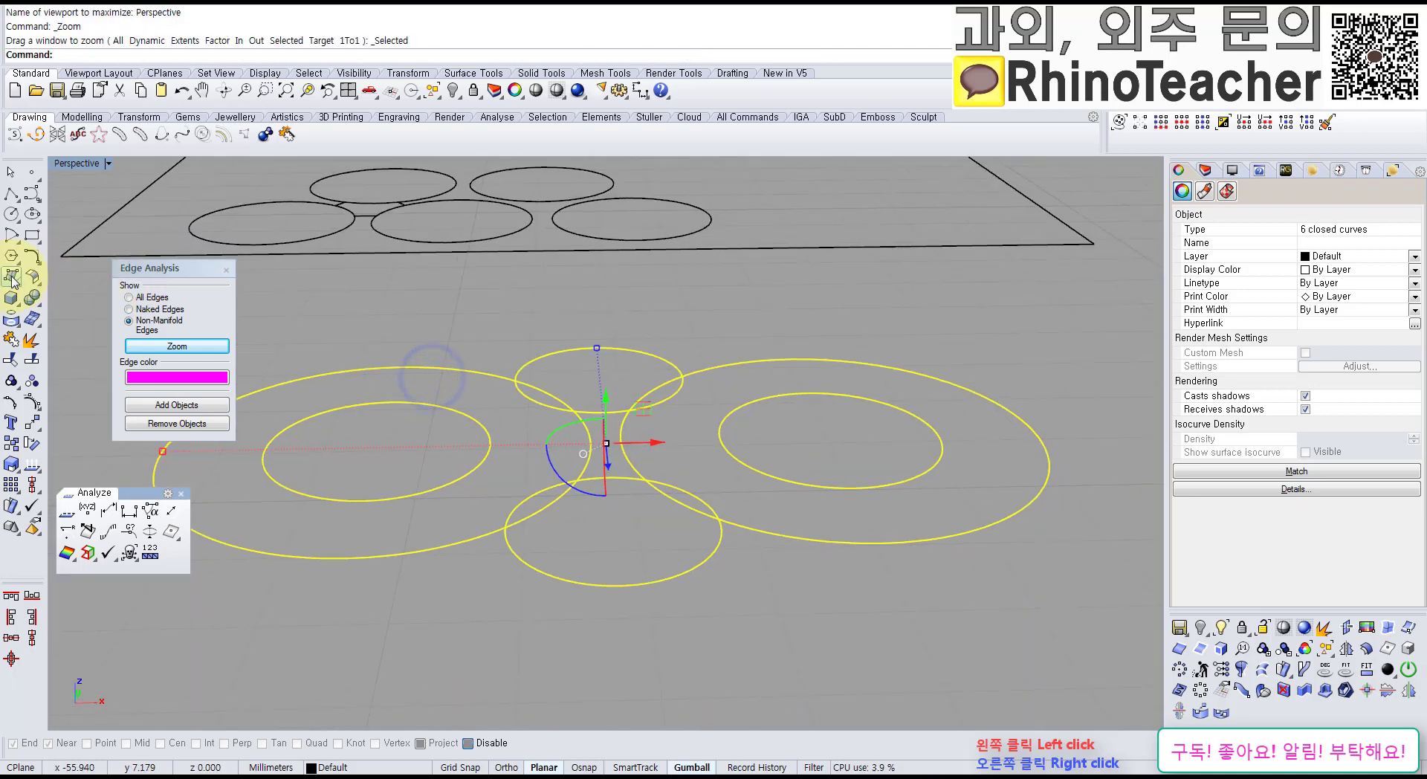
click(31, 340)
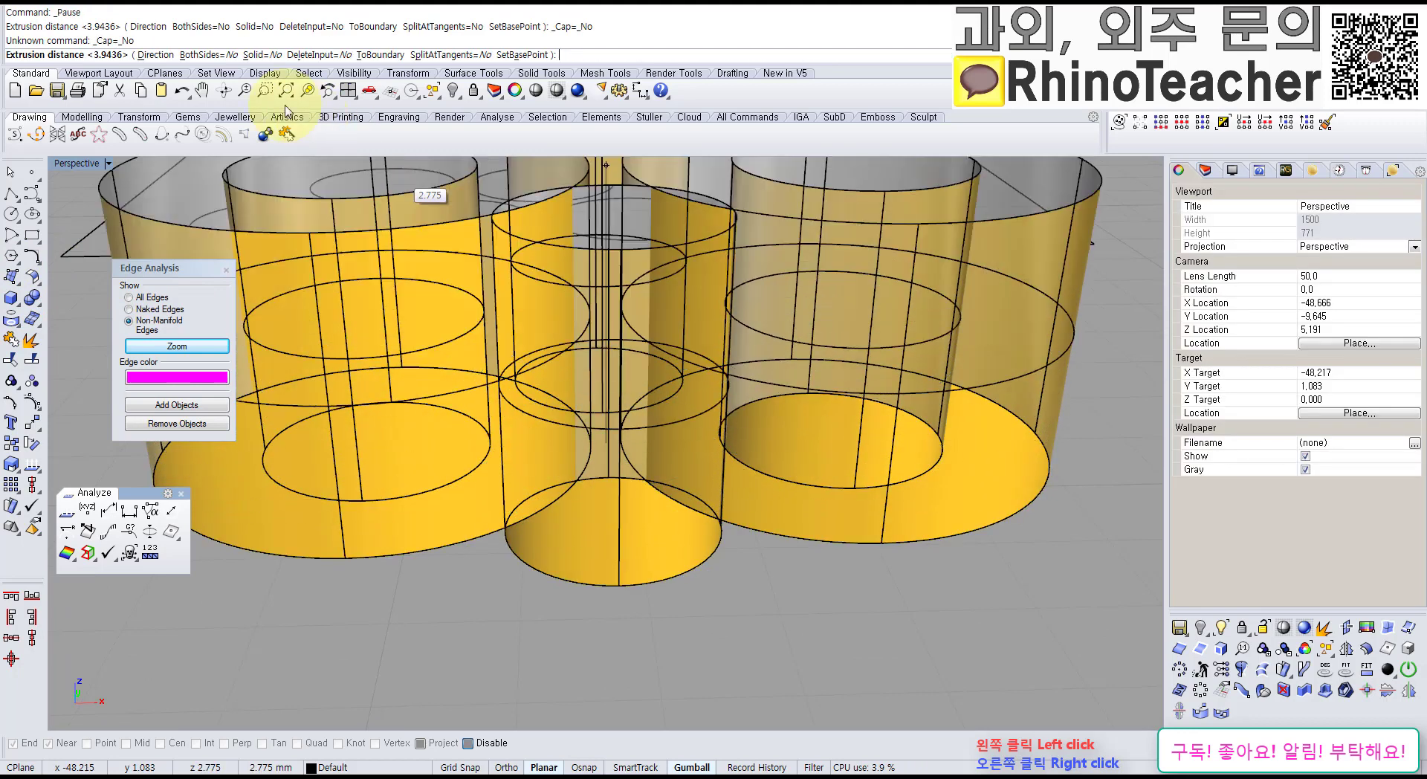
click(264, 55)
scroll(536, 298, down, 3)
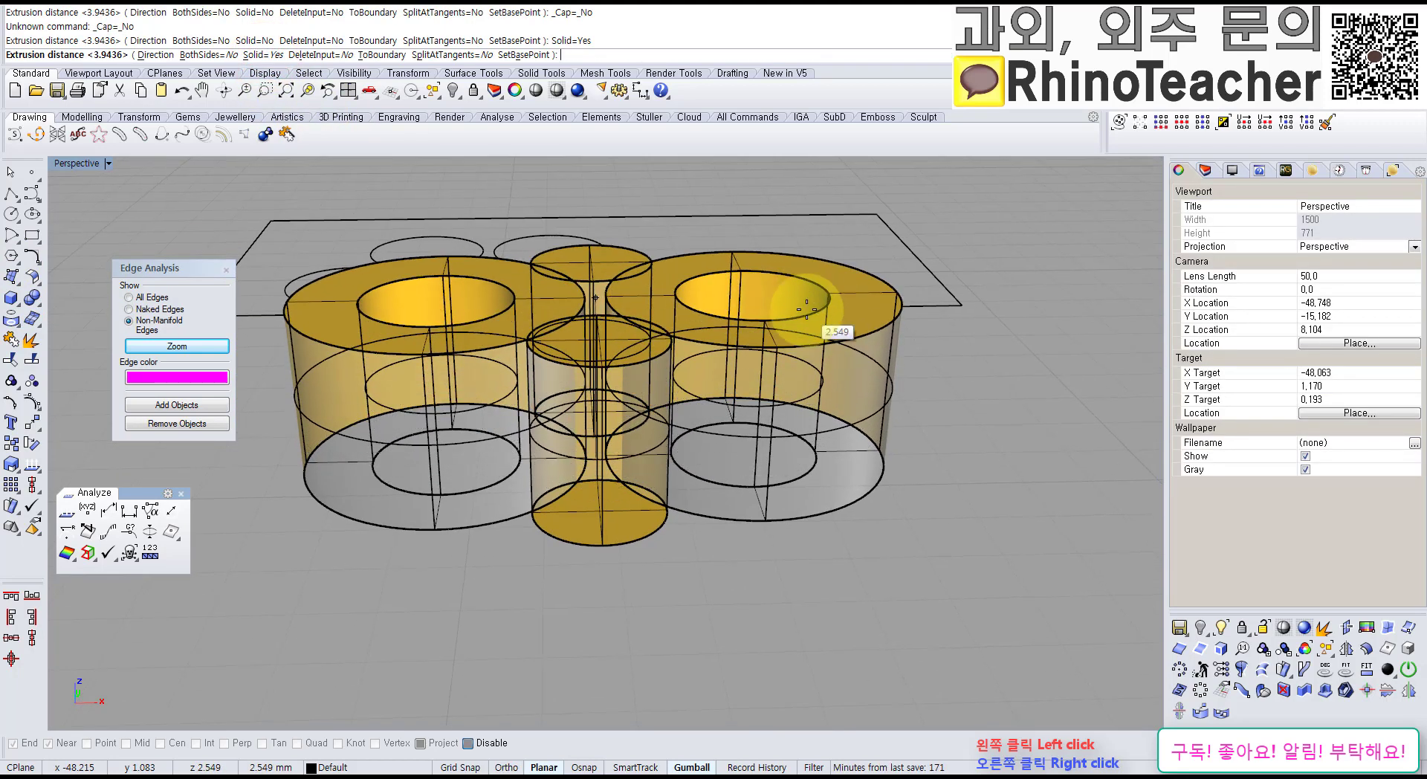
click(681, 319)
right_drag(867, 305, 775, 457)
click(1006, 411)
Step: Stretch the two small bridging cylinders vertically from their base with Scale1D so they stand taller than the rings
mouse_move(530, 394)
right_down()
mouse_move(546, 485)
mouse_move(525, 414)
right_up()
click(510, 503)
shift+click(577, 346)
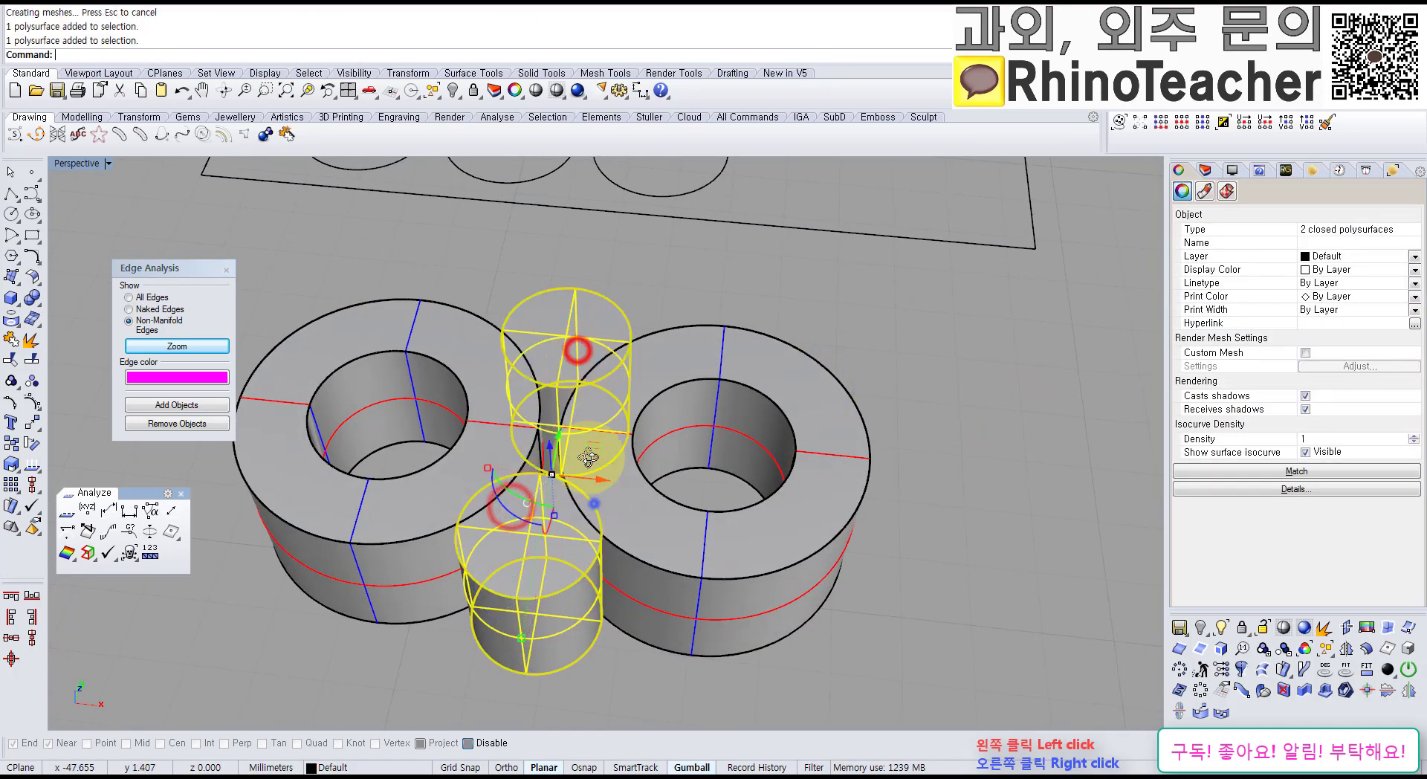
key(ctrl+F2)
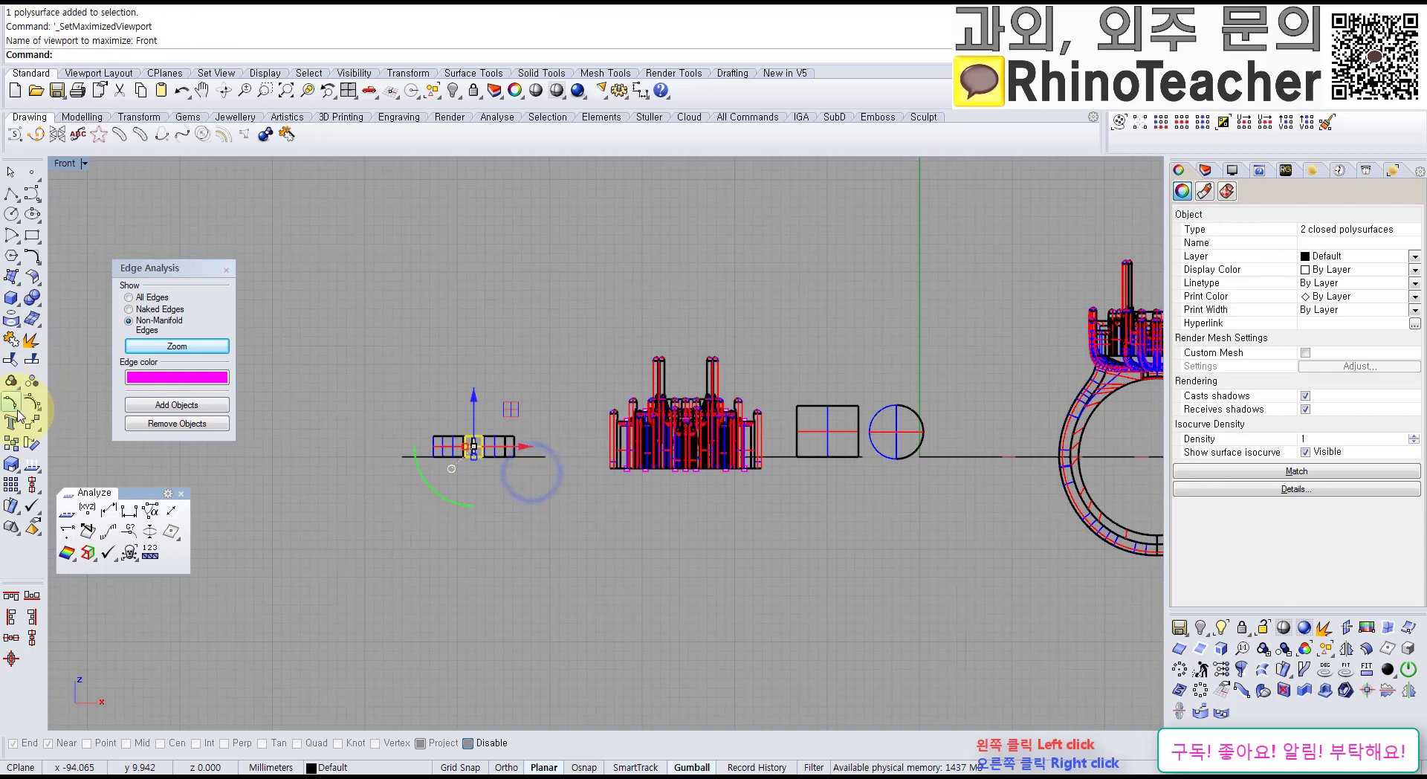
click(17, 464)
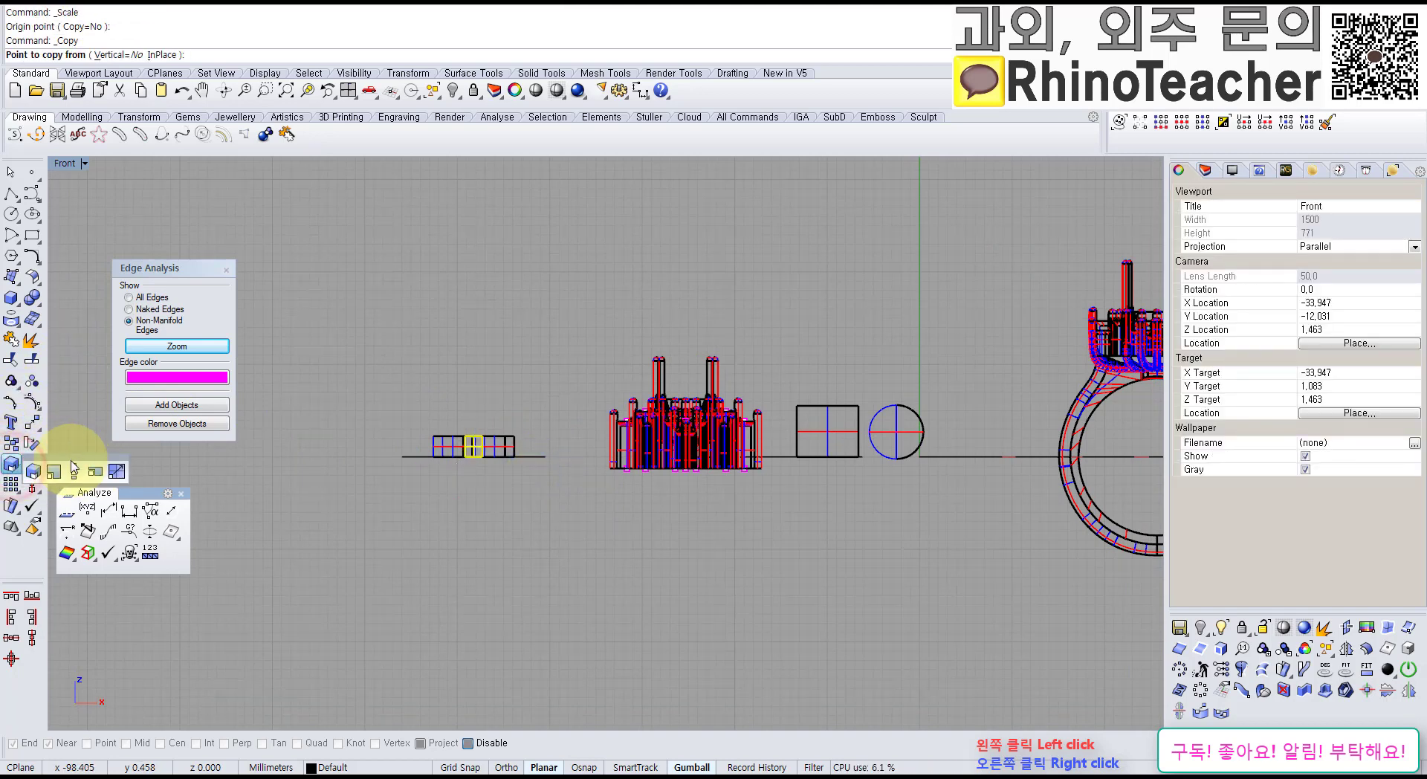
scroll(510, 455, up, 3)
click(500, 470)
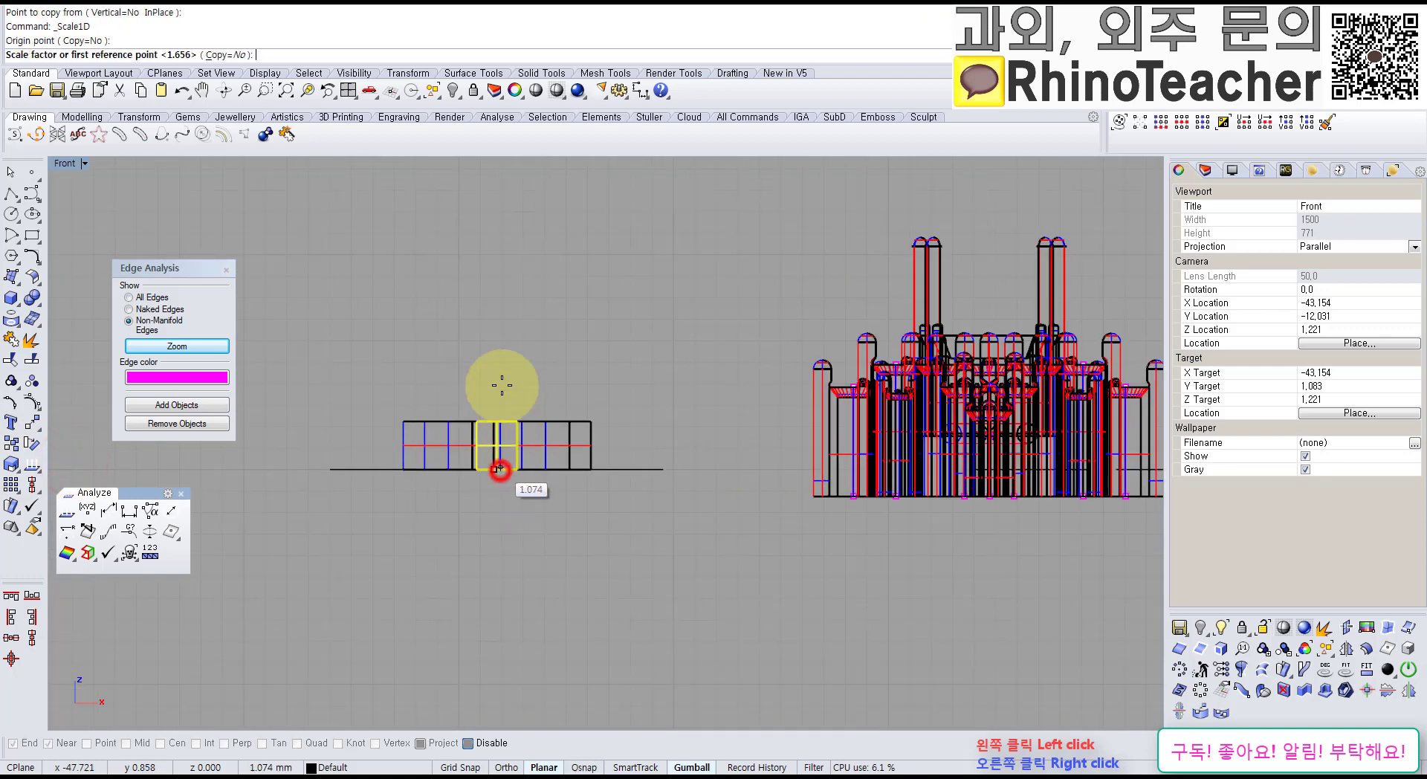
click(489, 379)
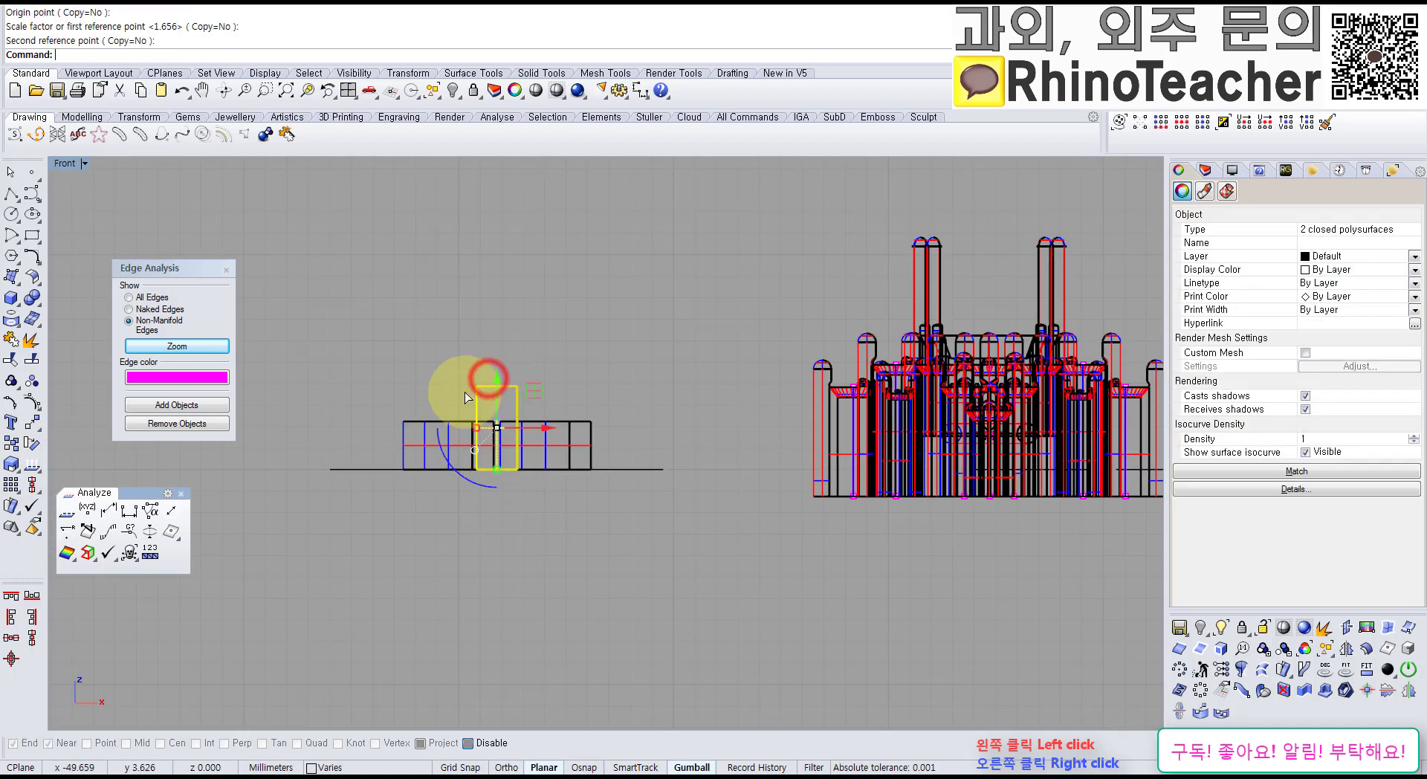
key(ctrl+F4)
right_drag(482, 365, 486, 449)
key(Escape)
Step: Examine from above the gap enclosed by the two rings and the two bridging cylinders
key(ctrl+F1)
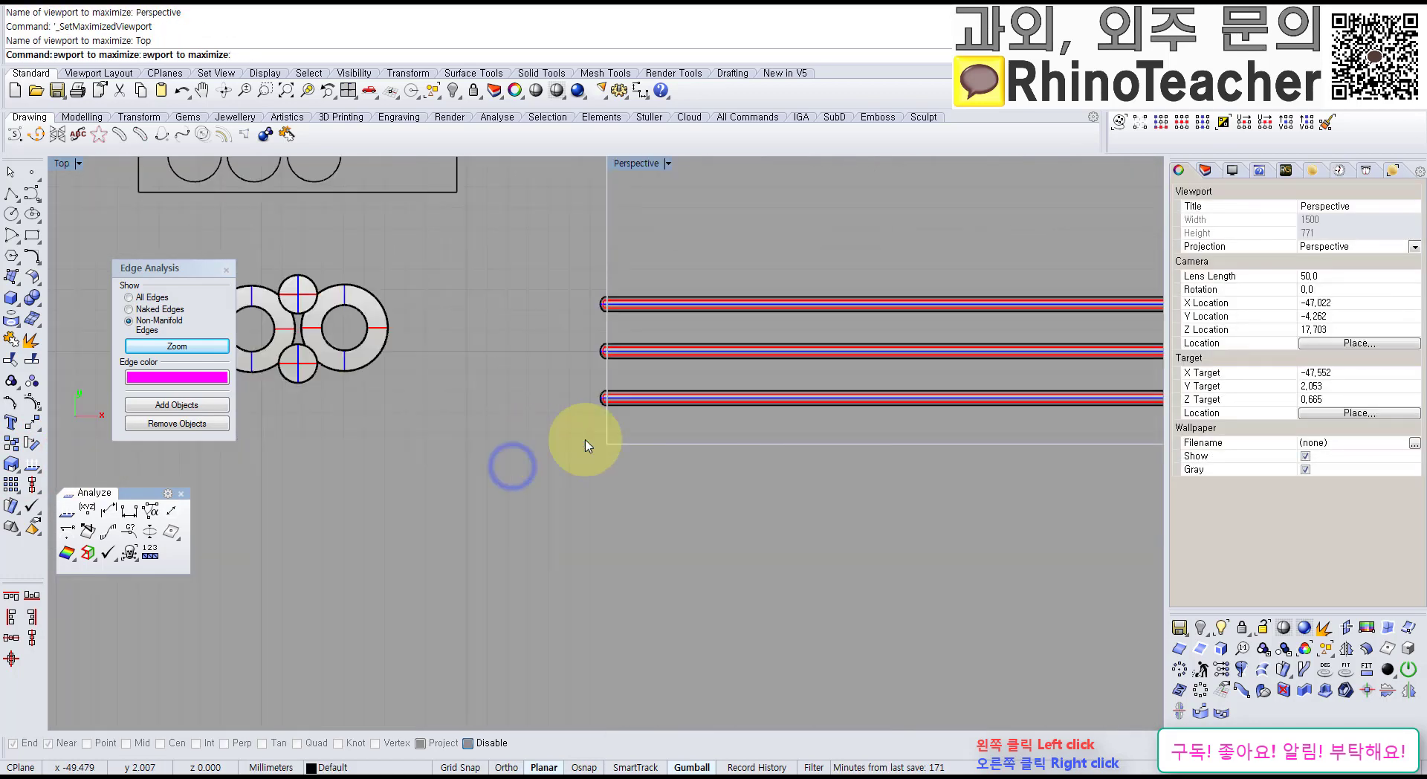
scroll(595, 438, up, 10)
scroll(701, 369, down, 4)
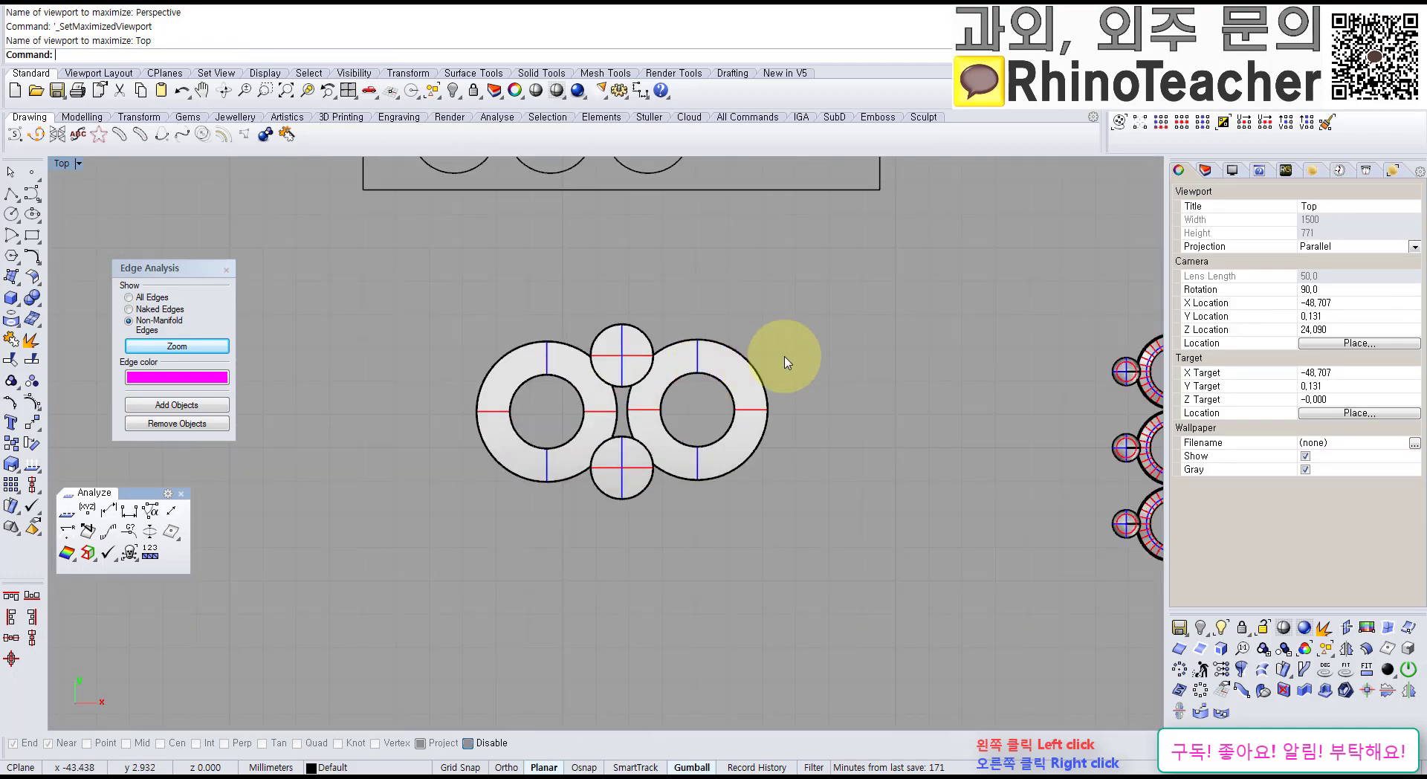
right_drag(760, 368, 577, 380)
scroll(788, 342, down, 6)
right_drag(808, 345, 746, 411)
scroll(624, 378, up, 8)
scroll(535, 462, up, 10)
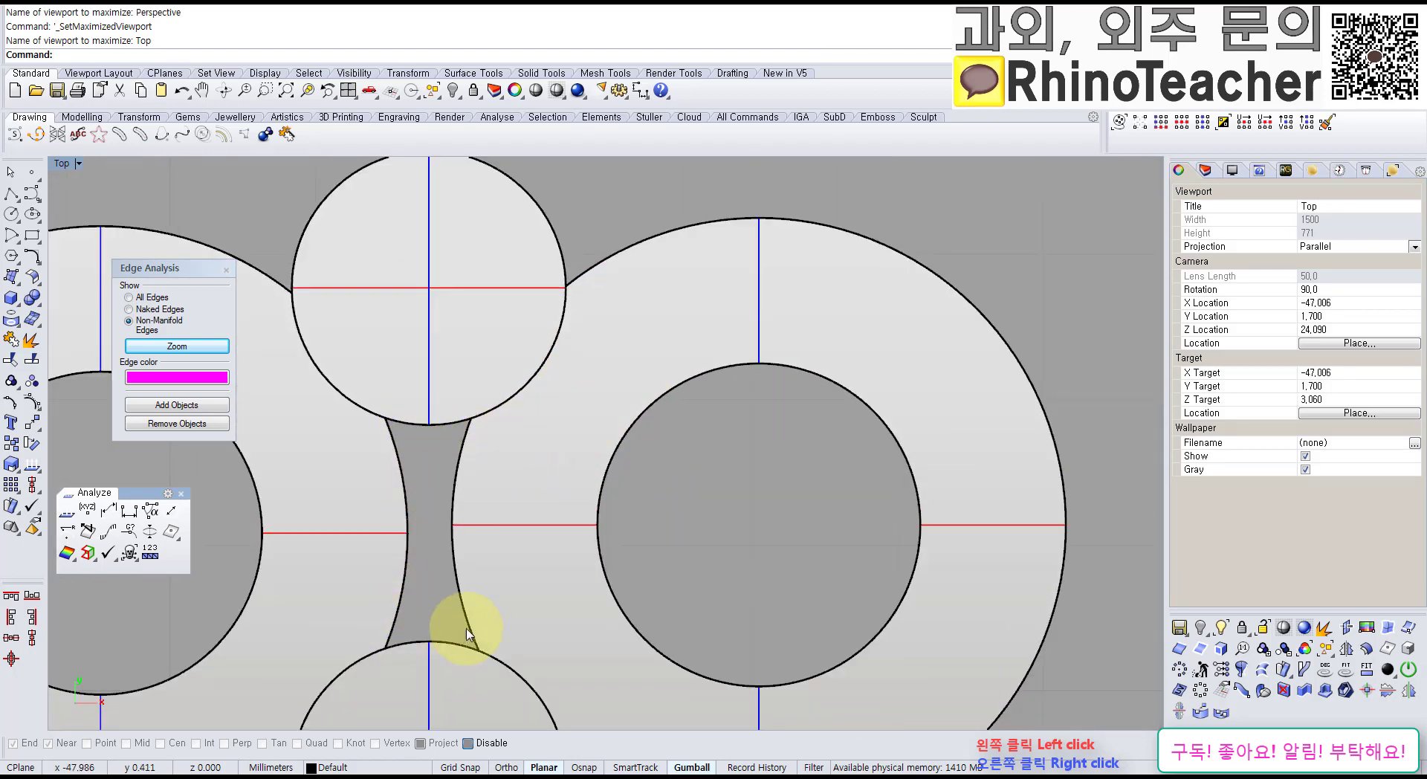
right_drag(457, 542, 476, 379)
scroll(389, 317, up, 3)
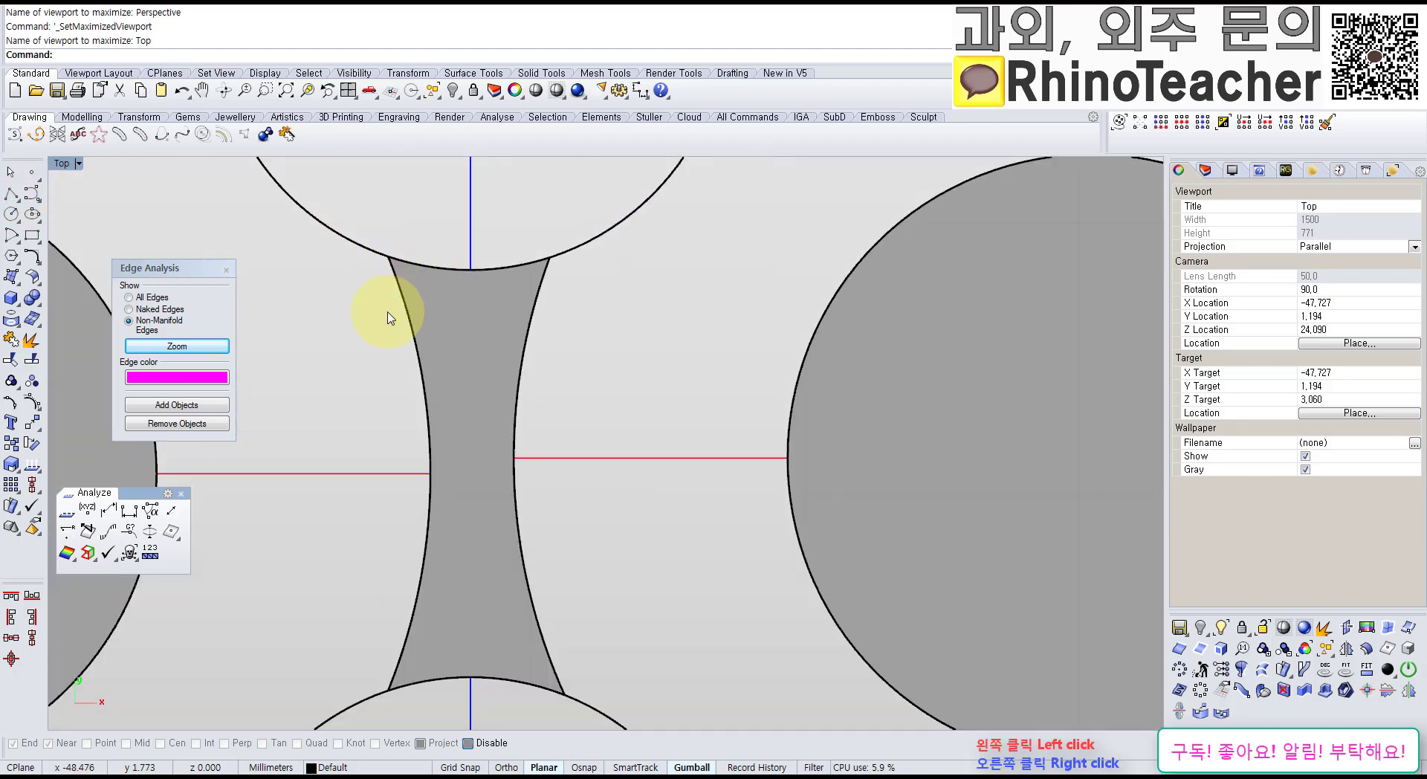
scroll(427, 324, down, 3)
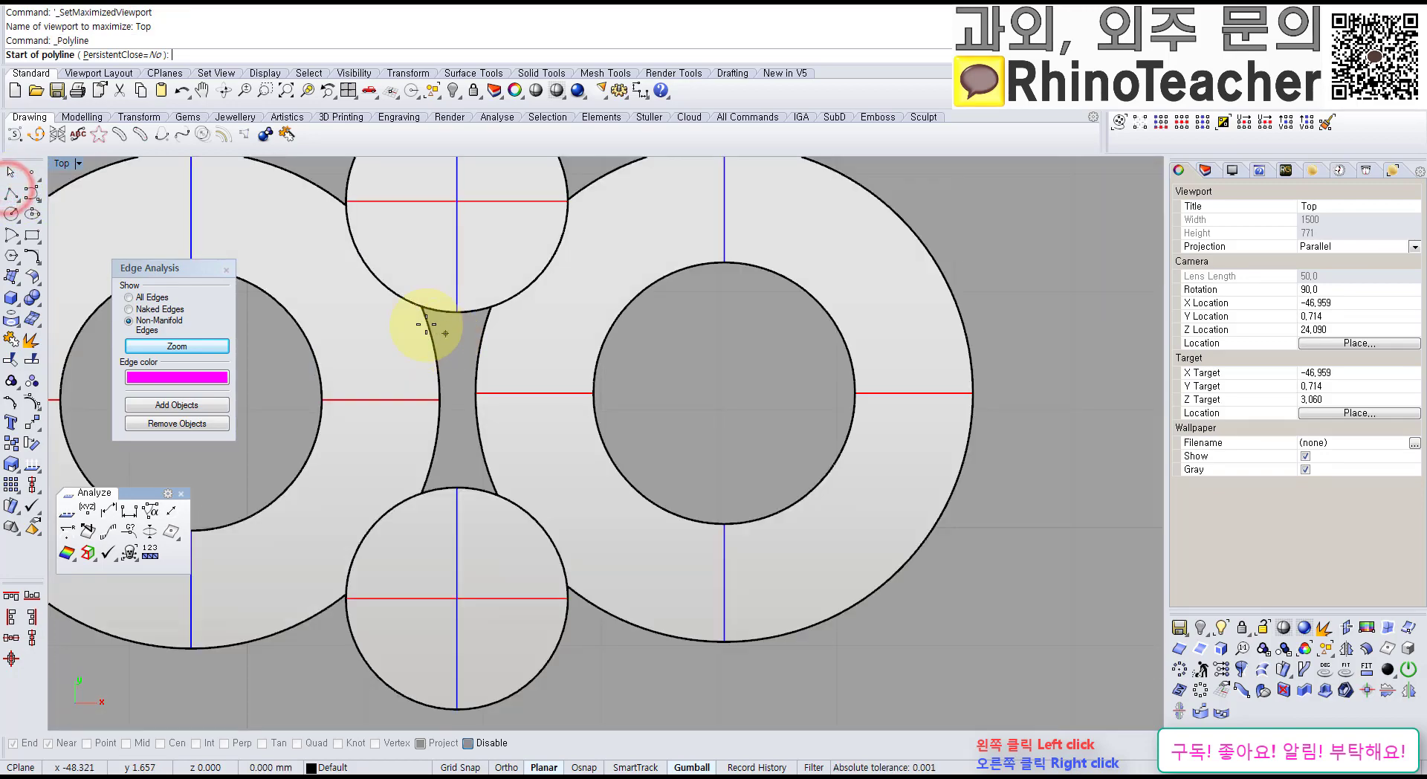
scroll(537, 355, down, 5)
right_click(582, 302)
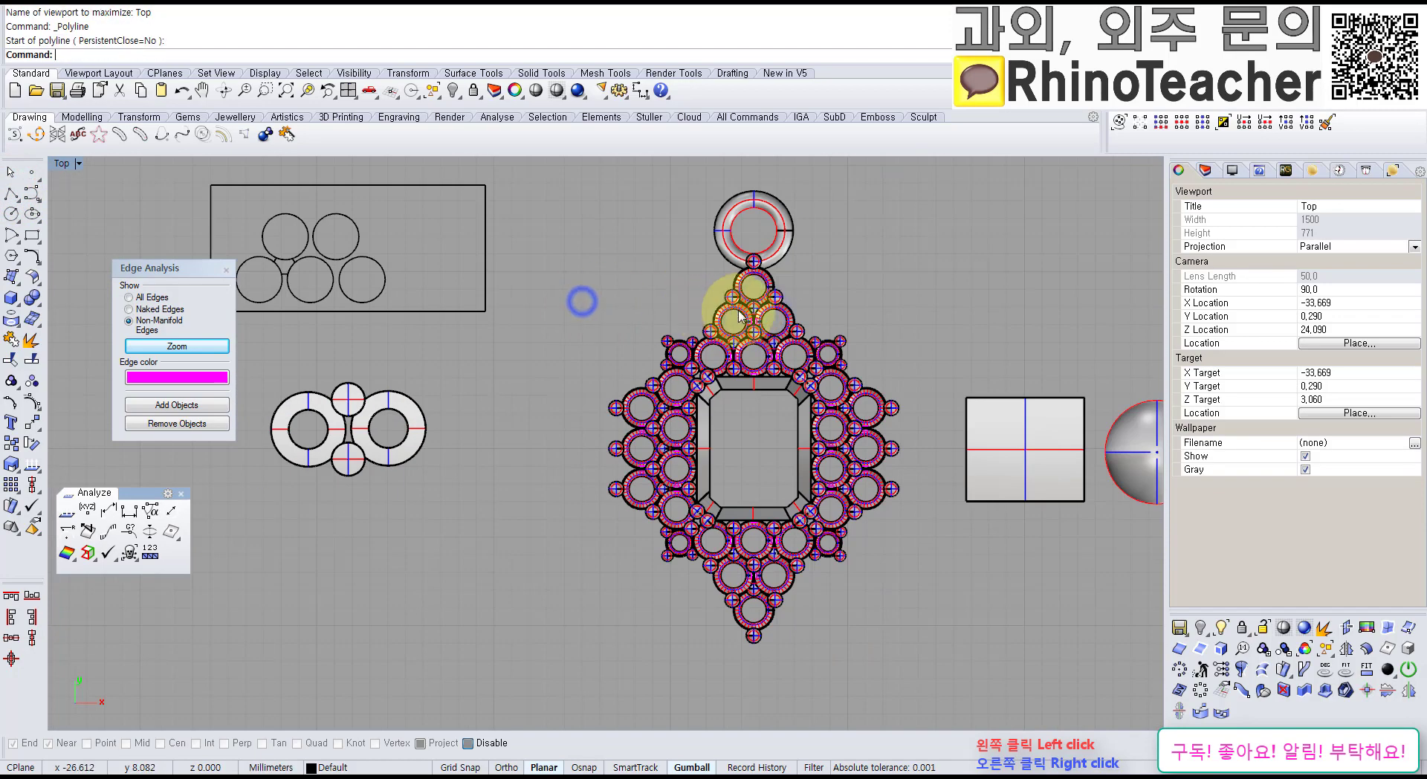
Step: Examine how the round prongs overlap and join neighbouring stone rings in the upper part of the gem-set ornament
scroll(835, 342, up, 3)
scroll(835, 342, up, 4)
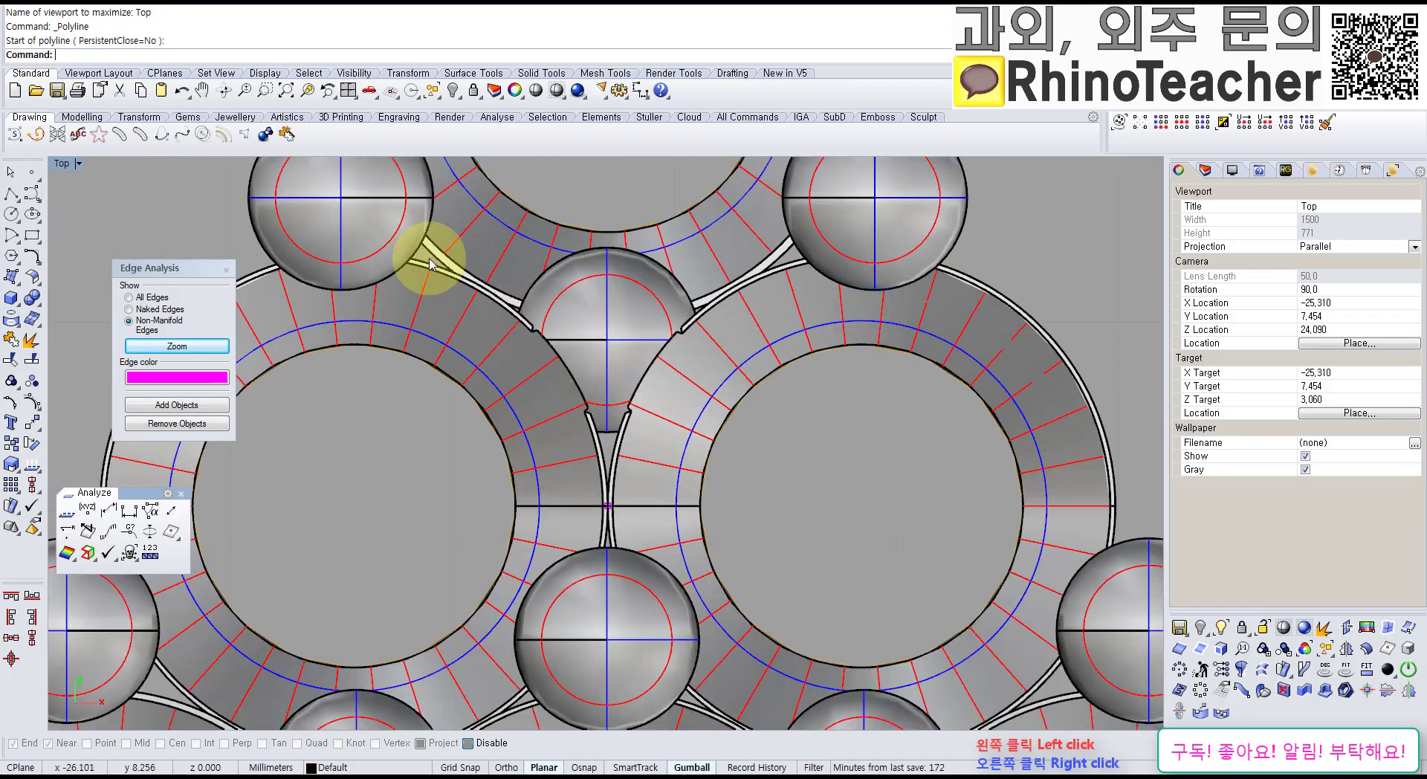
scroll(598, 401, down, 6)
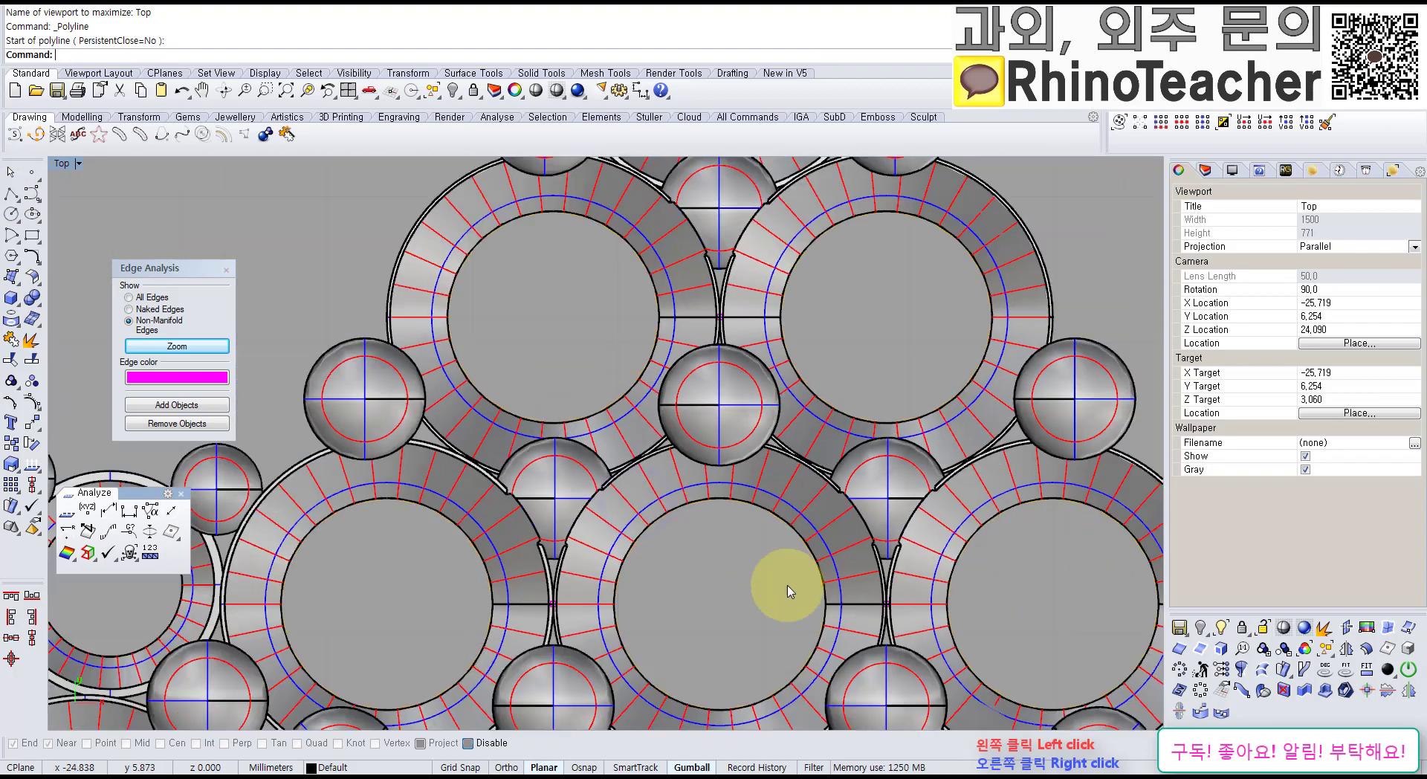
right_drag(773, 614, 677, 314)
scroll(654, 372, down, 4)
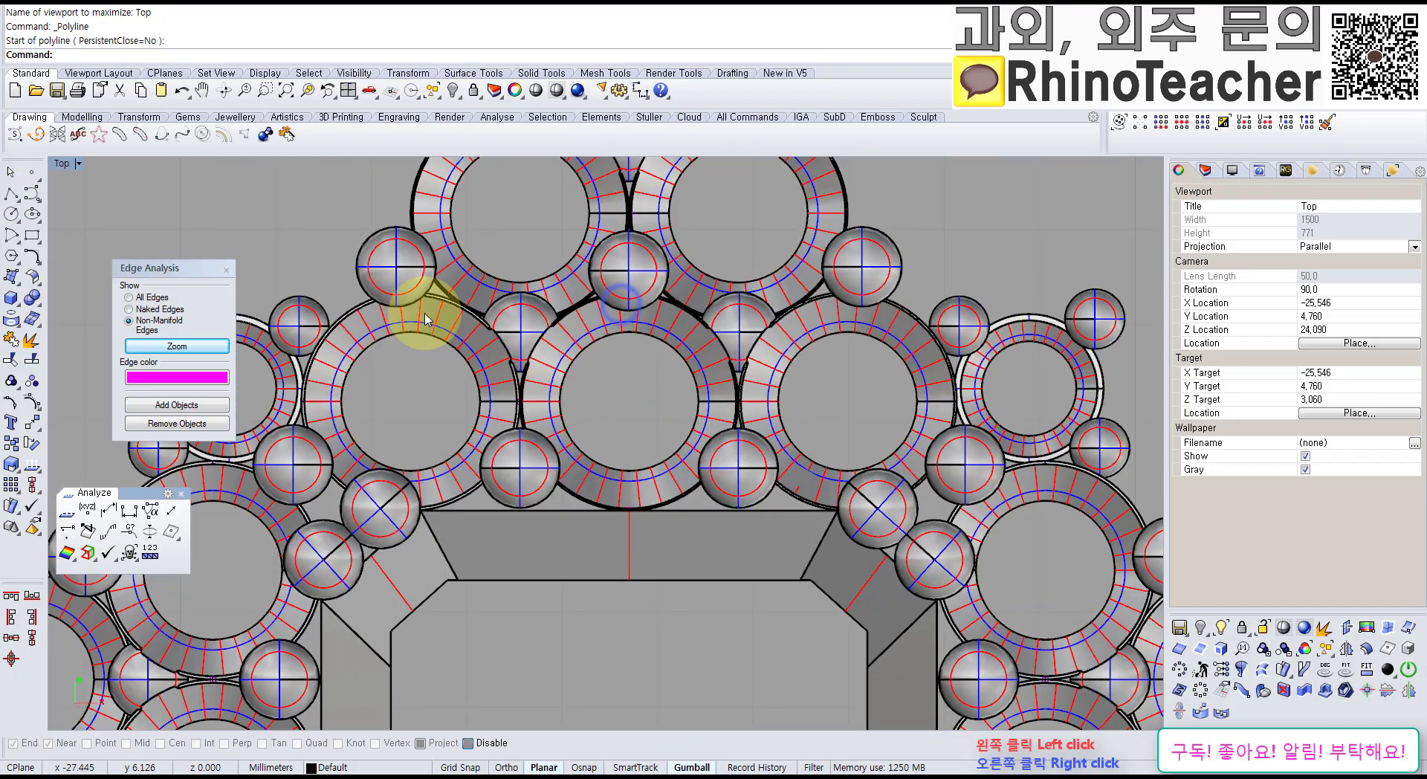
scroll(559, 455, up, 5)
right_drag(551, 472, 729, 376)
right_drag(471, 504, 532, 417)
scroll(490, 504, up, 6)
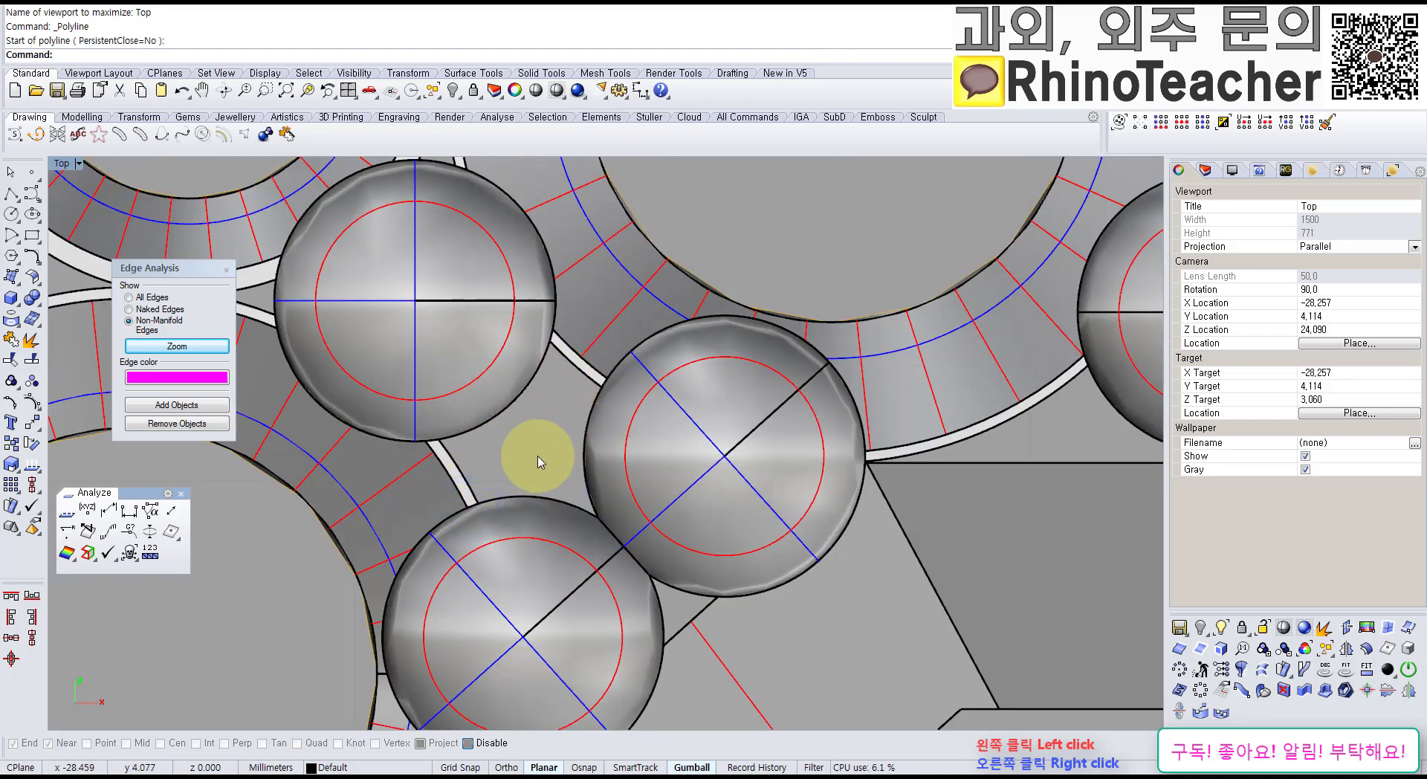
Step: Inspect the narrow contact between adjacent ring rims beside a round prong, and compare it with the surrounding ring cluster
right_drag(443, 407, 709, 533)
scroll(496, 422, up, 4)
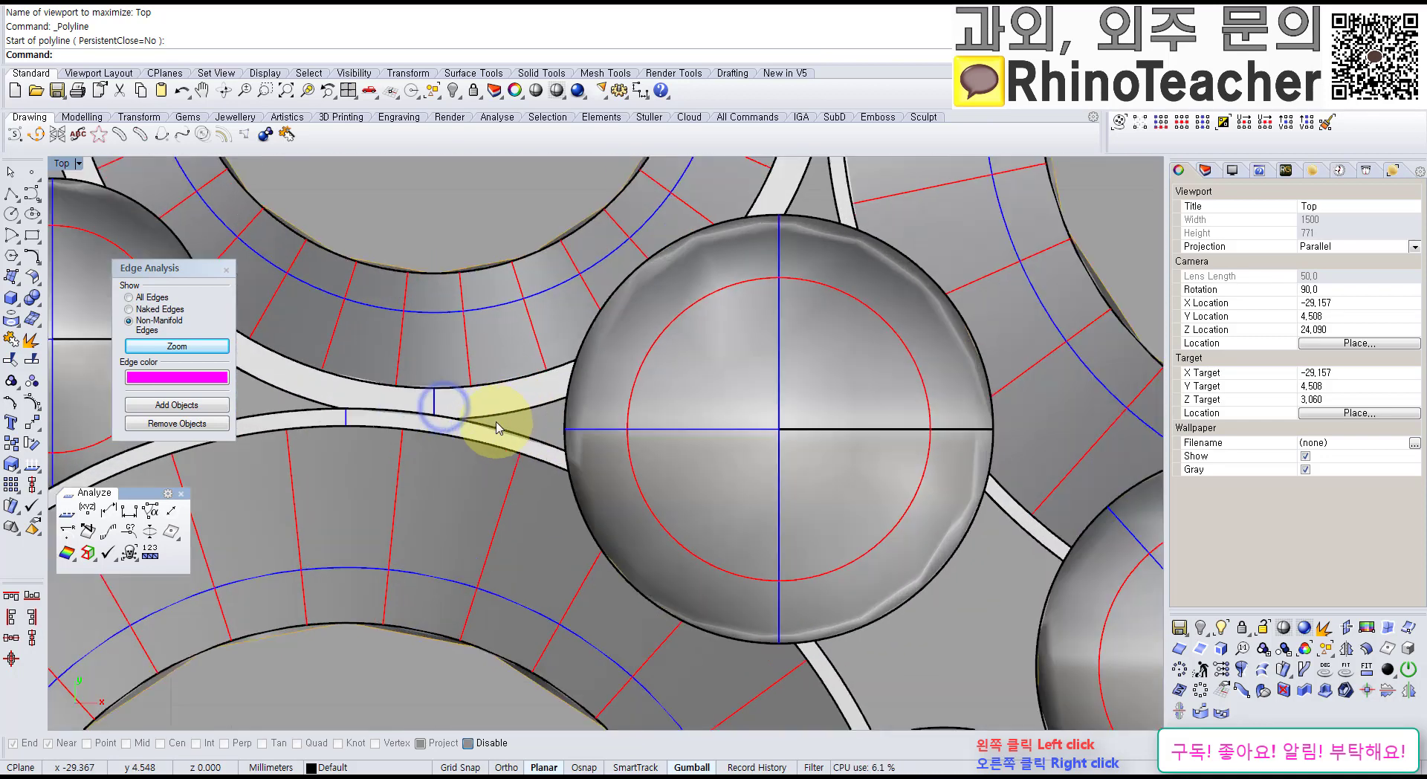
right_drag(534, 418, 641, 445)
scroll(571, 431, up, 6)
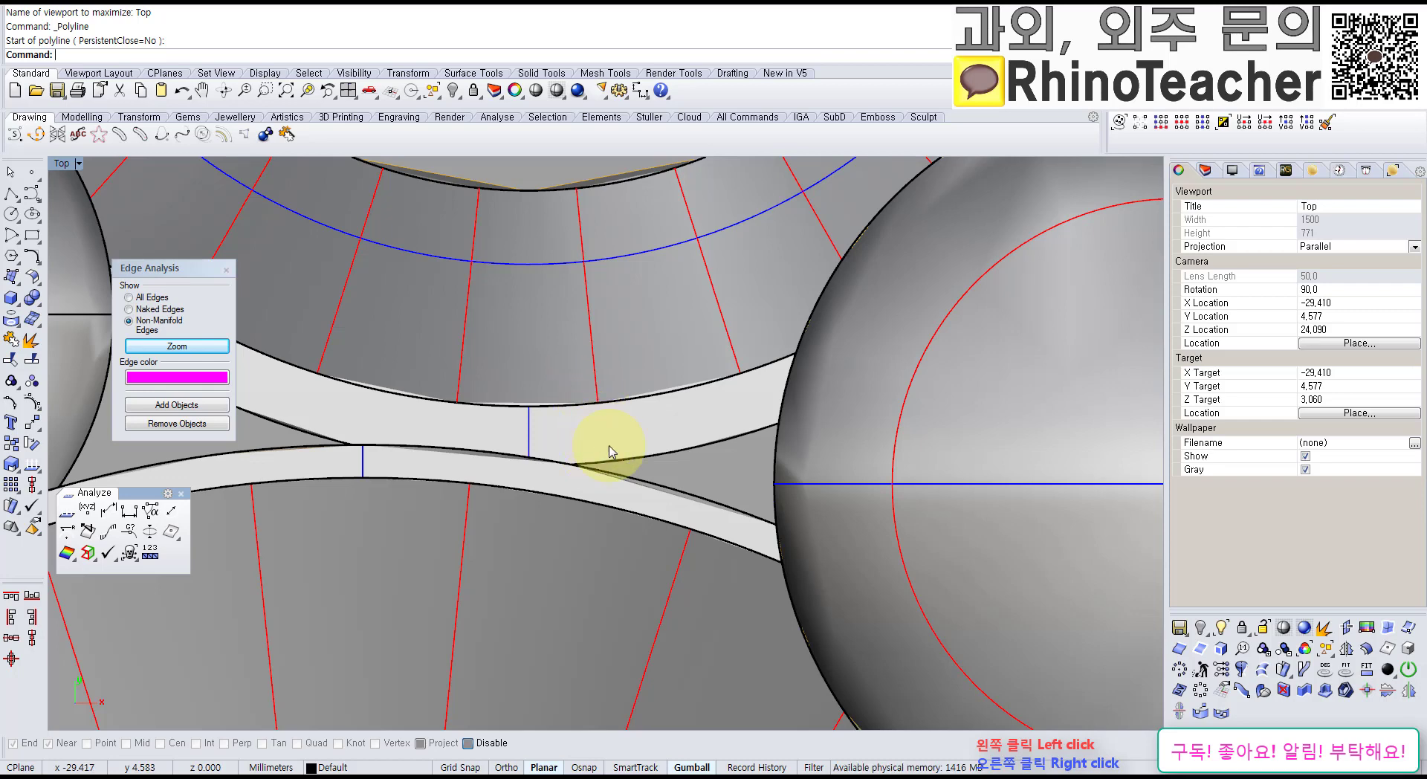
right_drag(649, 468, 740, 469)
scroll(736, 468, down, 8)
right_drag(862, 452, 798, 510)
right_drag(658, 503, 690, 456)
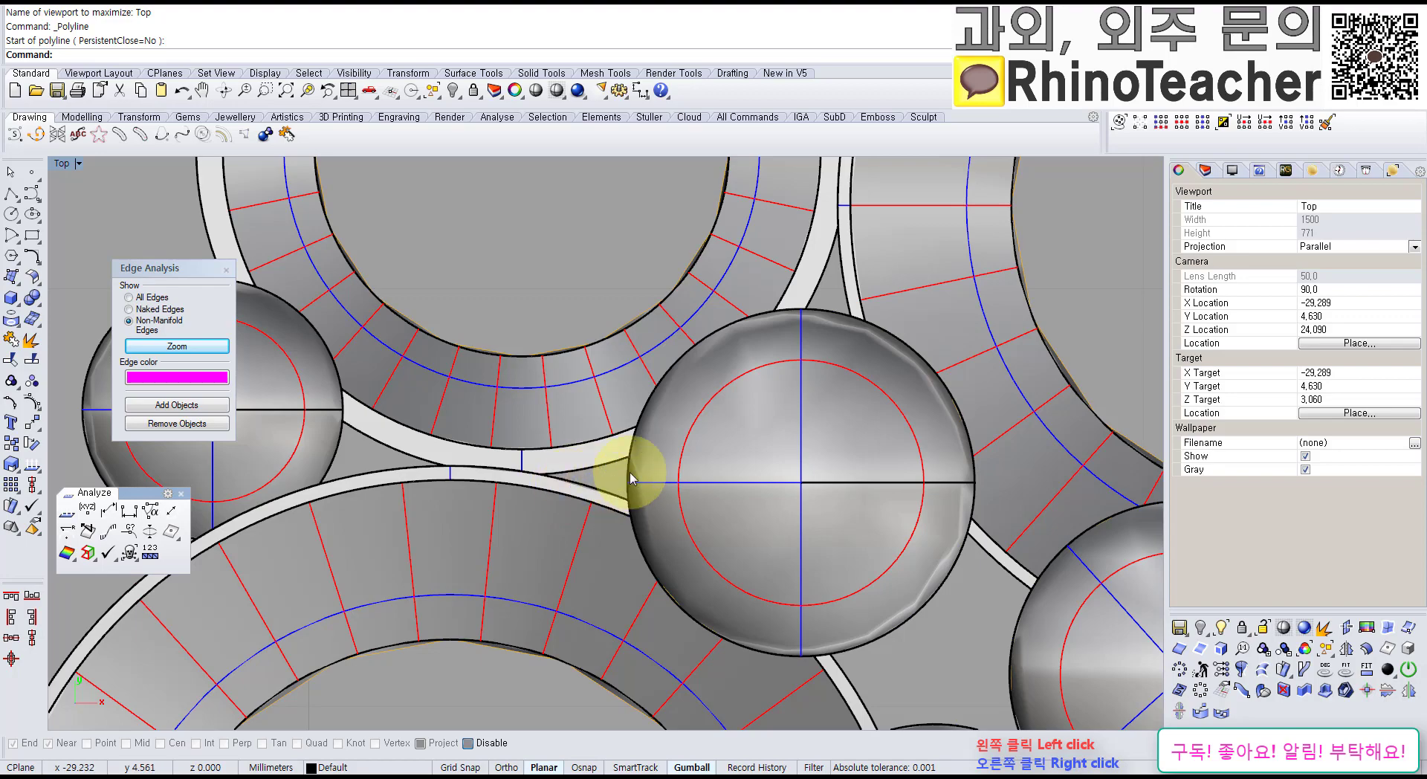
scroll(599, 494, down, 5)
scroll(622, 492, down, 8)
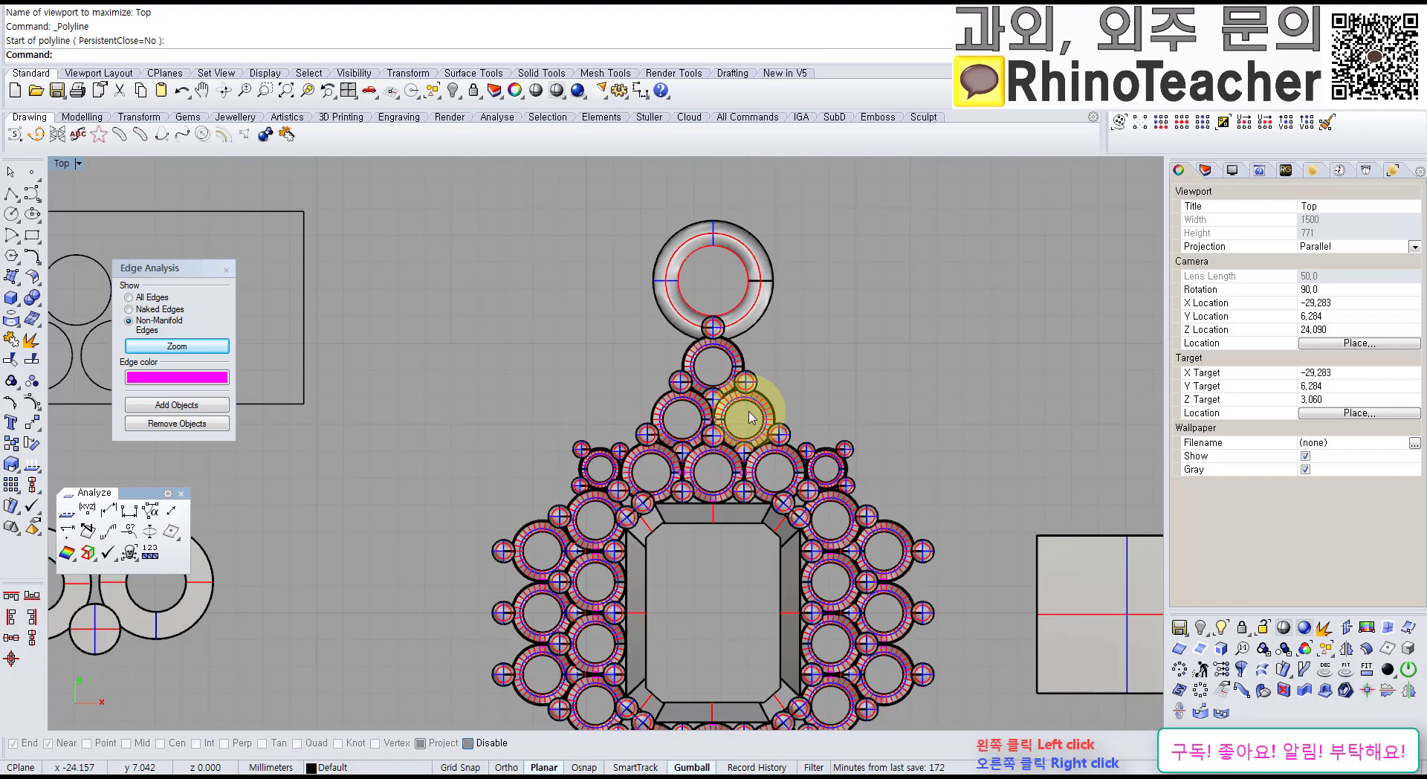
scroll(572, 526, up, 10)
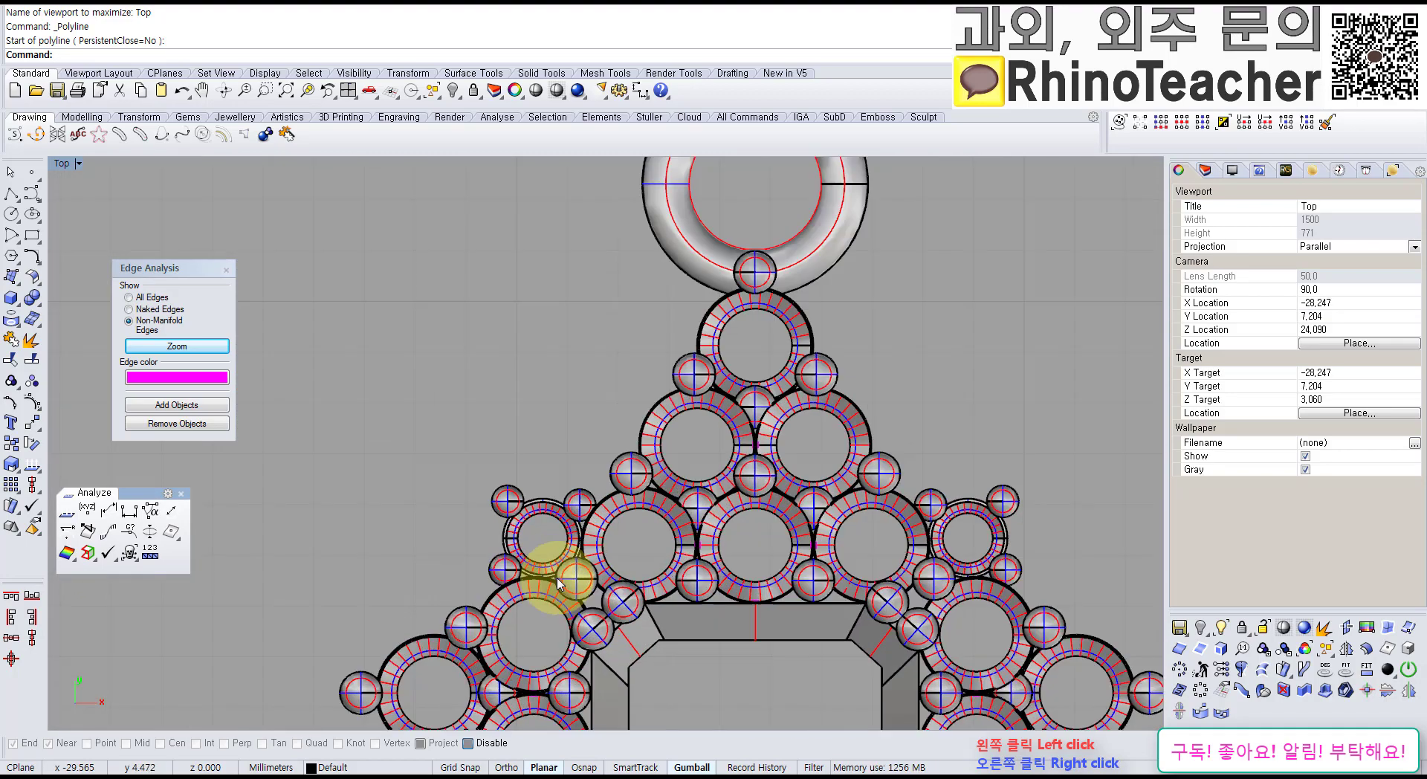
scroll(431, 573, down, 5)
Step: Return to the bridged ring pair and inspect the small opening between its two cylinders up close
right_drag(435, 621, 1033, 479)
scroll(940, 495, down, 6)
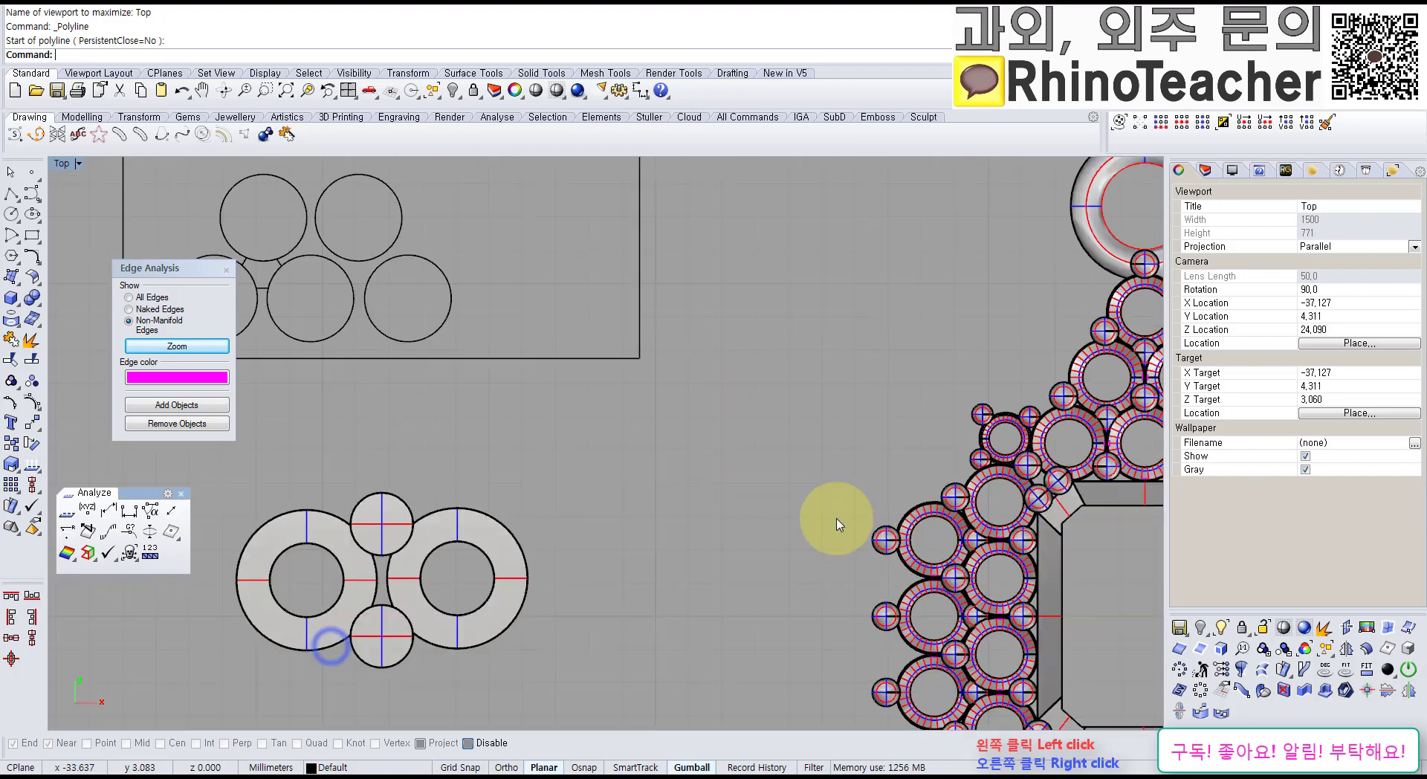
right_drag(544, 582, 791, 525)
scroll(733, 530, up, 6)
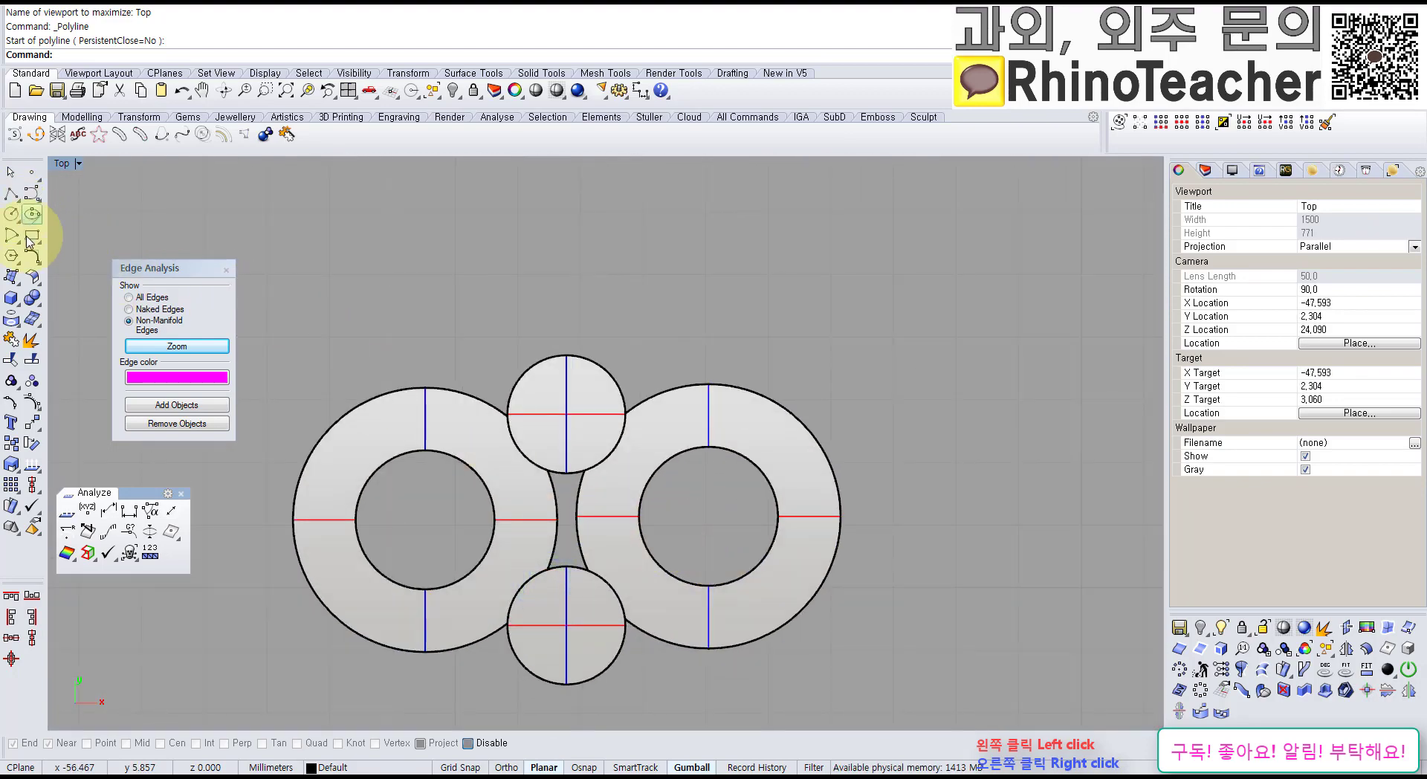
scroll(550, 451, up, 10)
right_drag(550, 451, 573, 302)
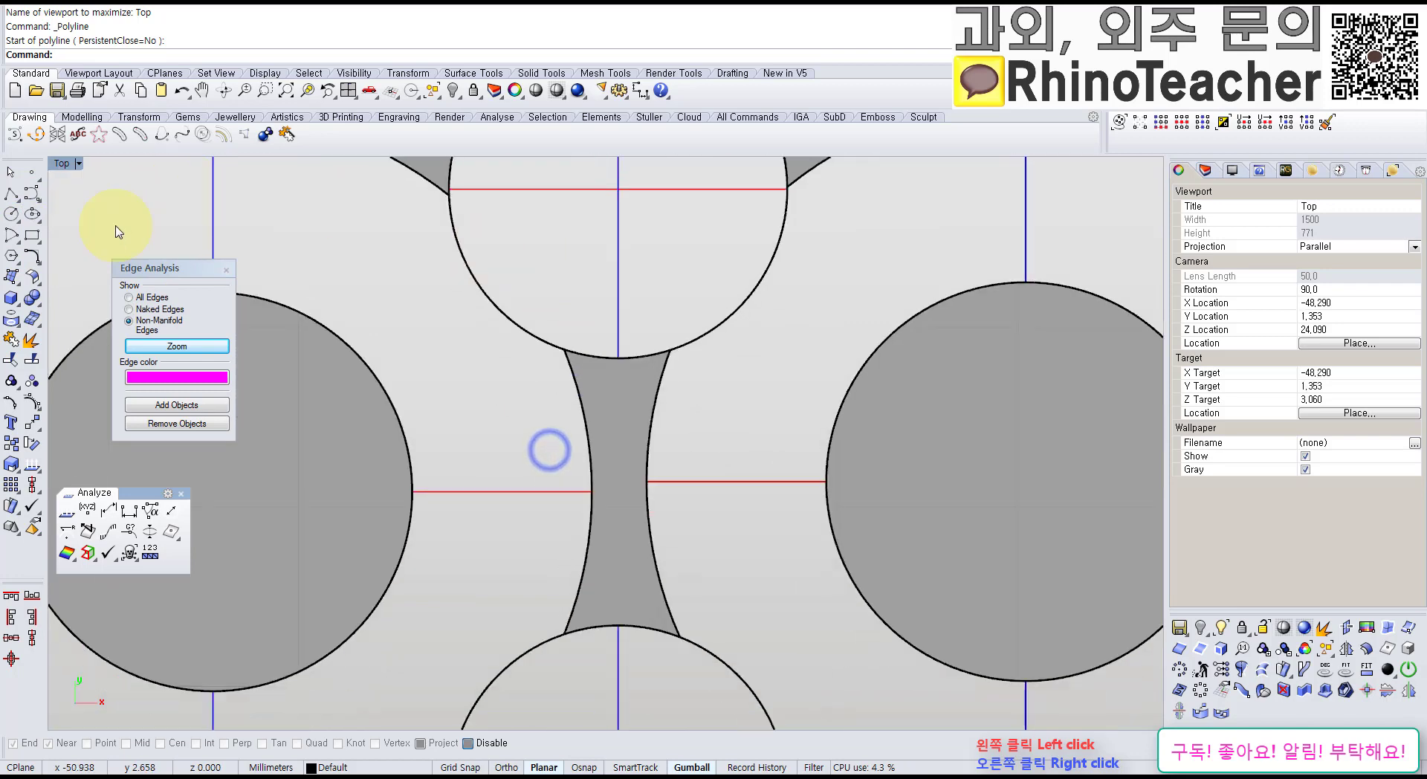
scroll(548, 296, down, 6)
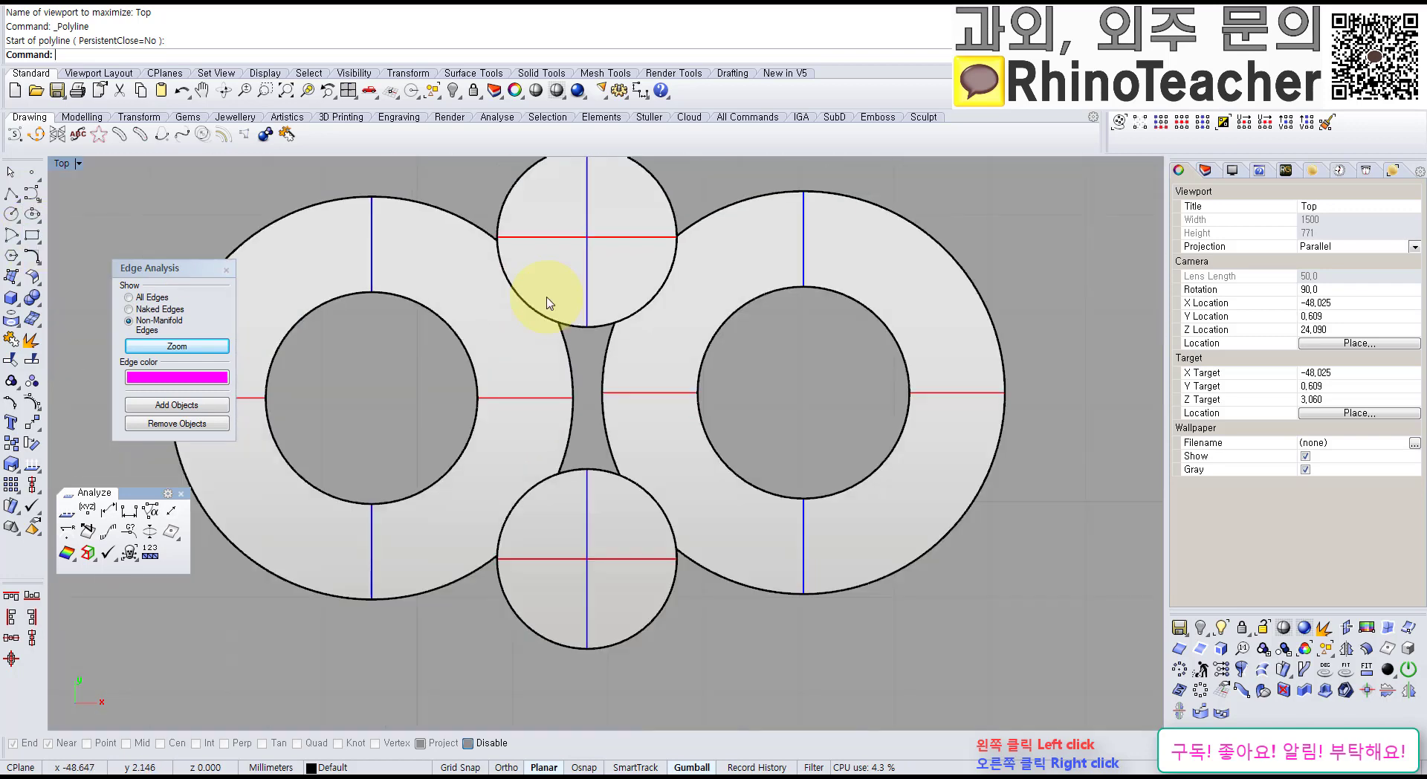
Step: Draw a corner-to-corner rectangle spanning the gap between the two rings and overlapping both bridging cylinders
click(33, 236)
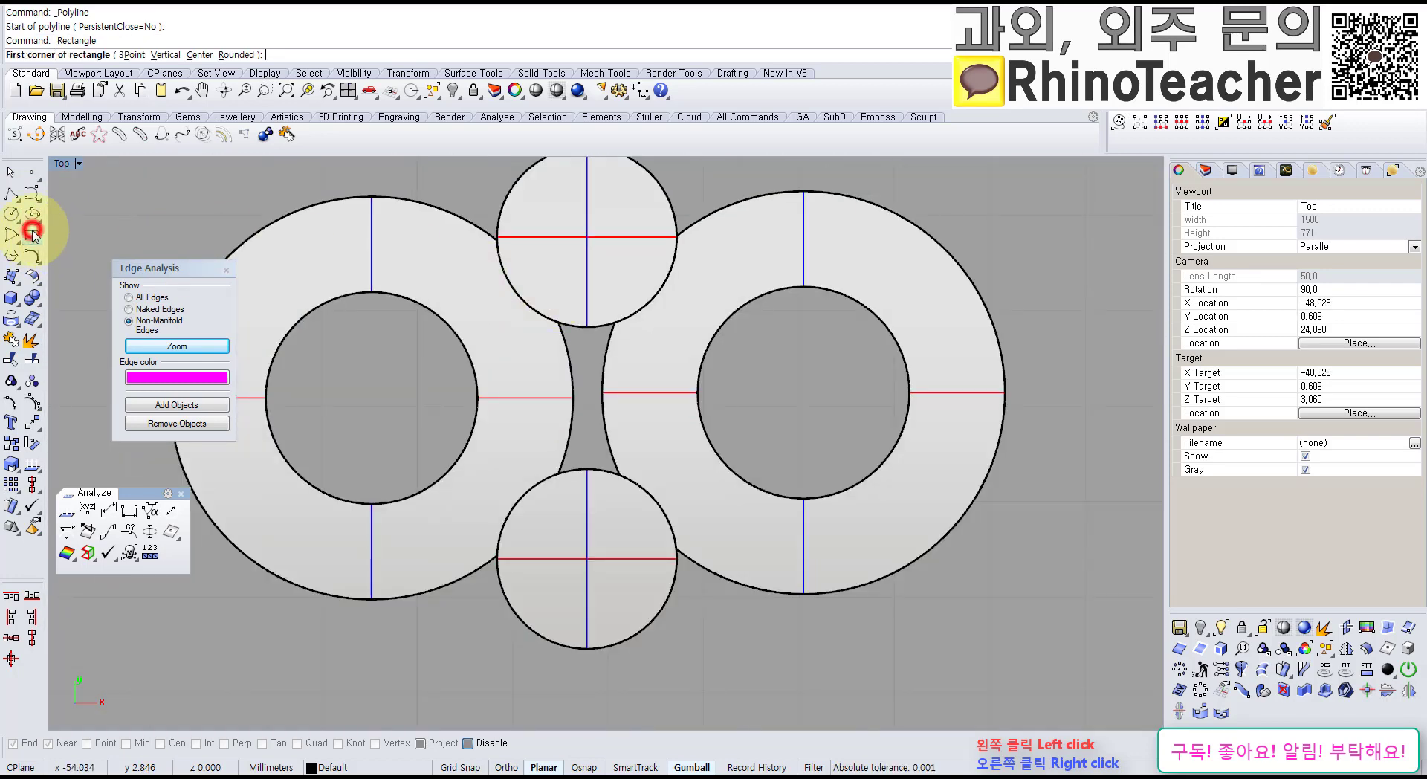
click(527, 283)
click(653, 501)
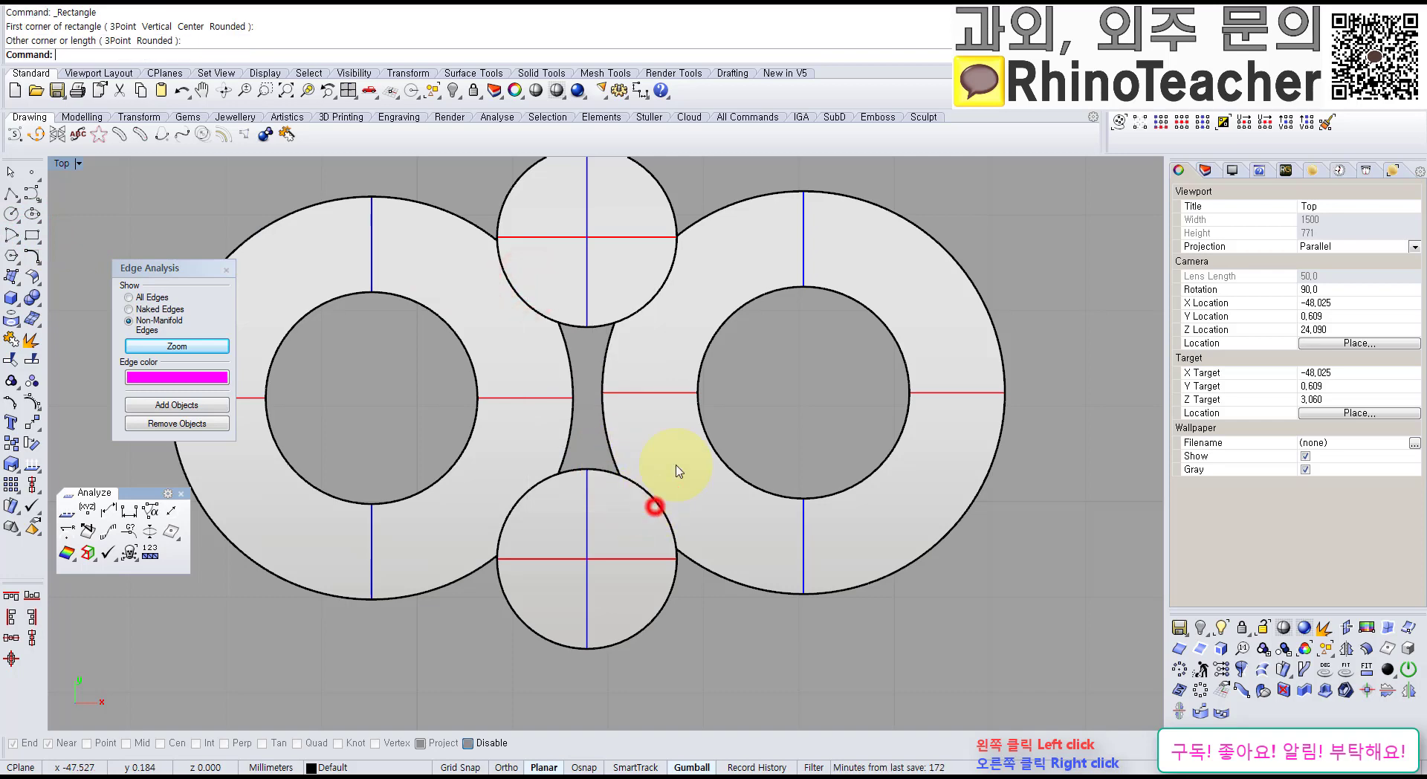
Step: Select only the new rectangle between the rings and extrude it upward in the front view into a solid about 2.15 mm high
scroll(679, 470, down, 4)
drag(592, 291, 716, 518)
scroll(678, 412, up, 8)
ctrl+drag(747, 196, 595, 260)
scroll(669, 312, down, 6)
right_drag(727, 366, 652, 418)
key(ctrl+F2)
scroll(487, 440, up, 8)
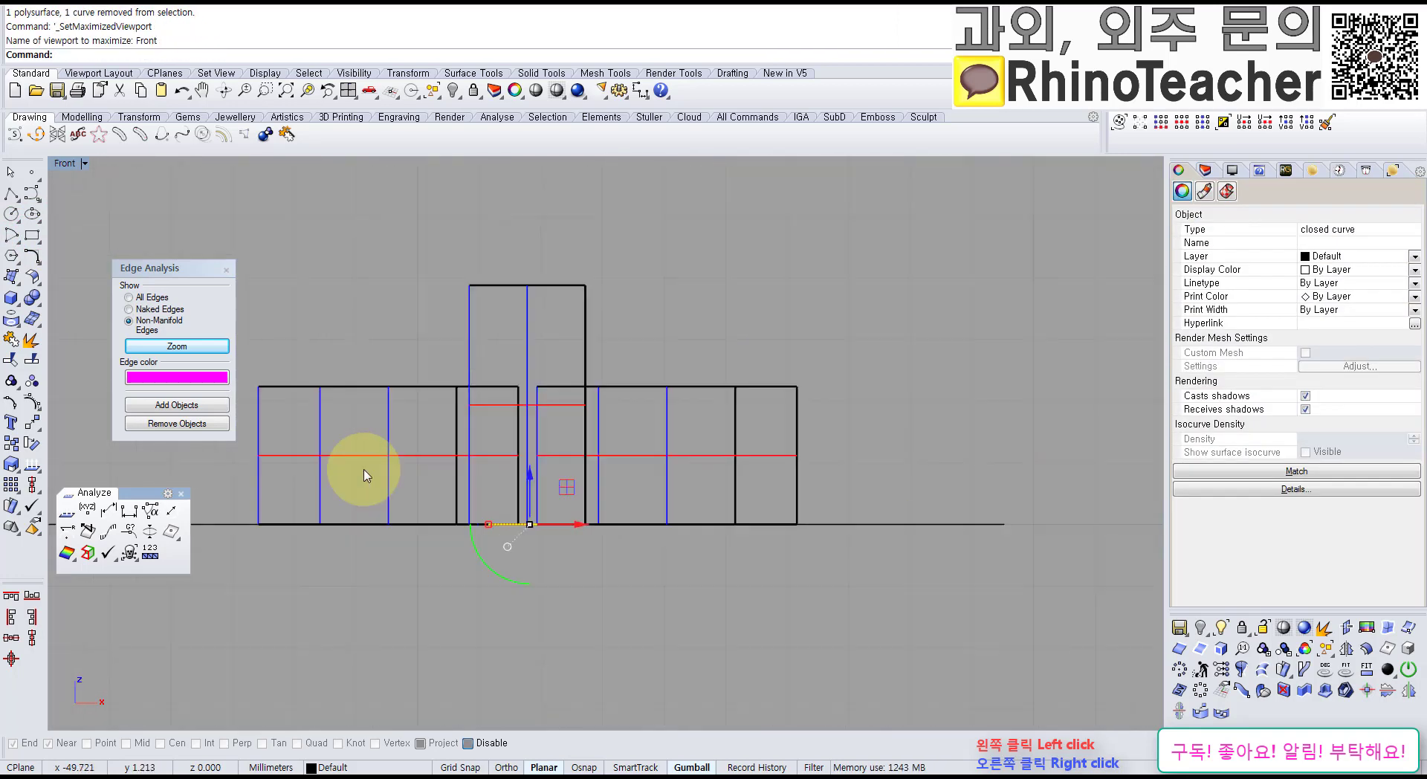
key(space)
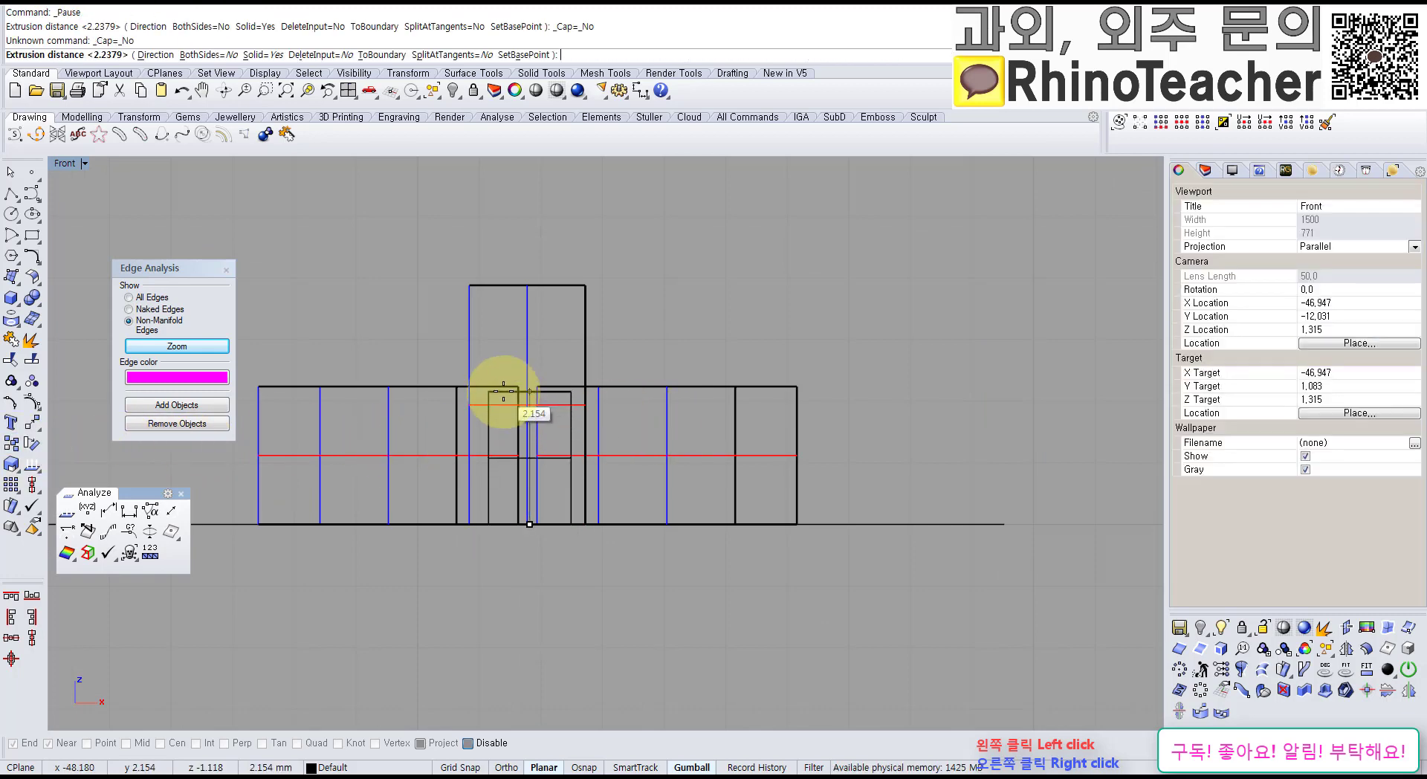
click(504, 393)
key(ctrl+F4)
text(zs)
key(Return)
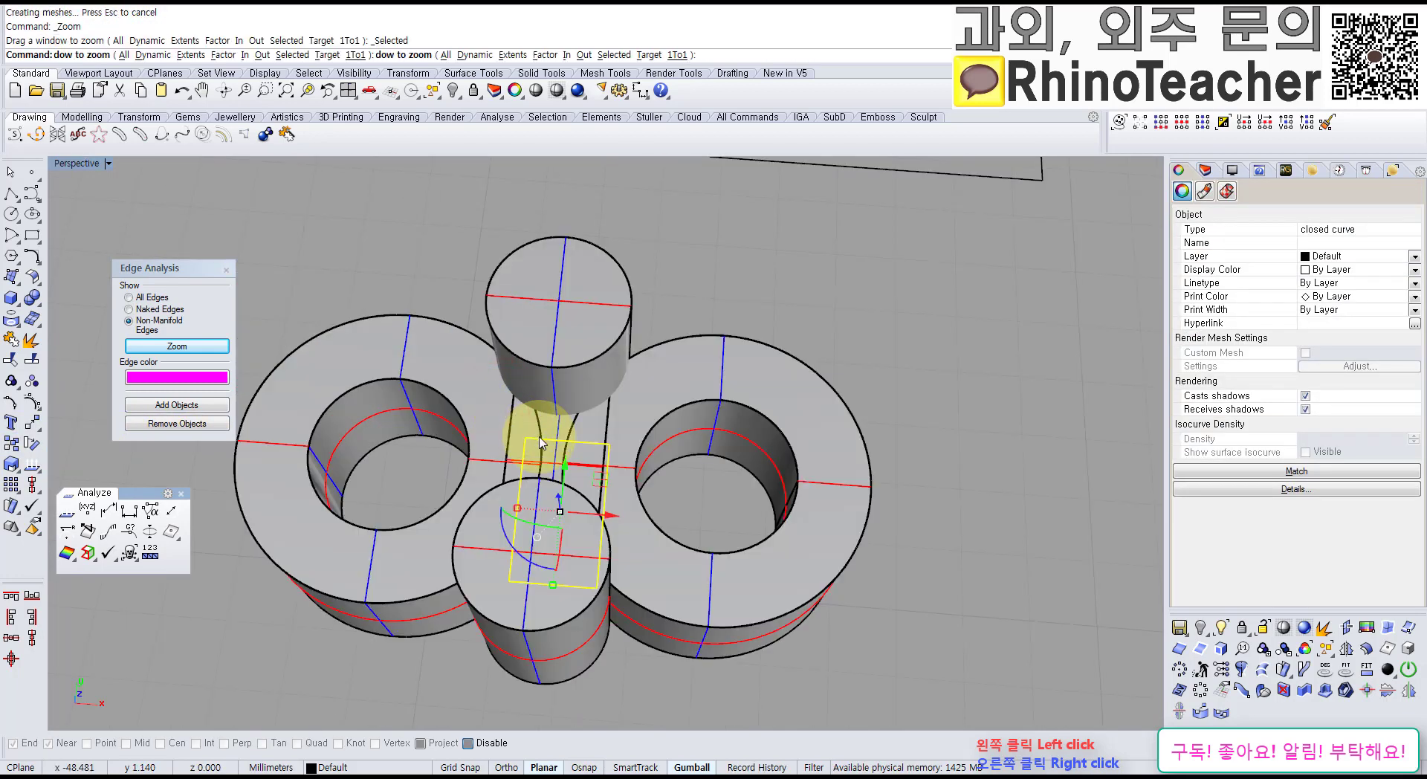
key(Escape)
scroll(658, 435, down, 12)
right_drag(684, 377, 635, 371)
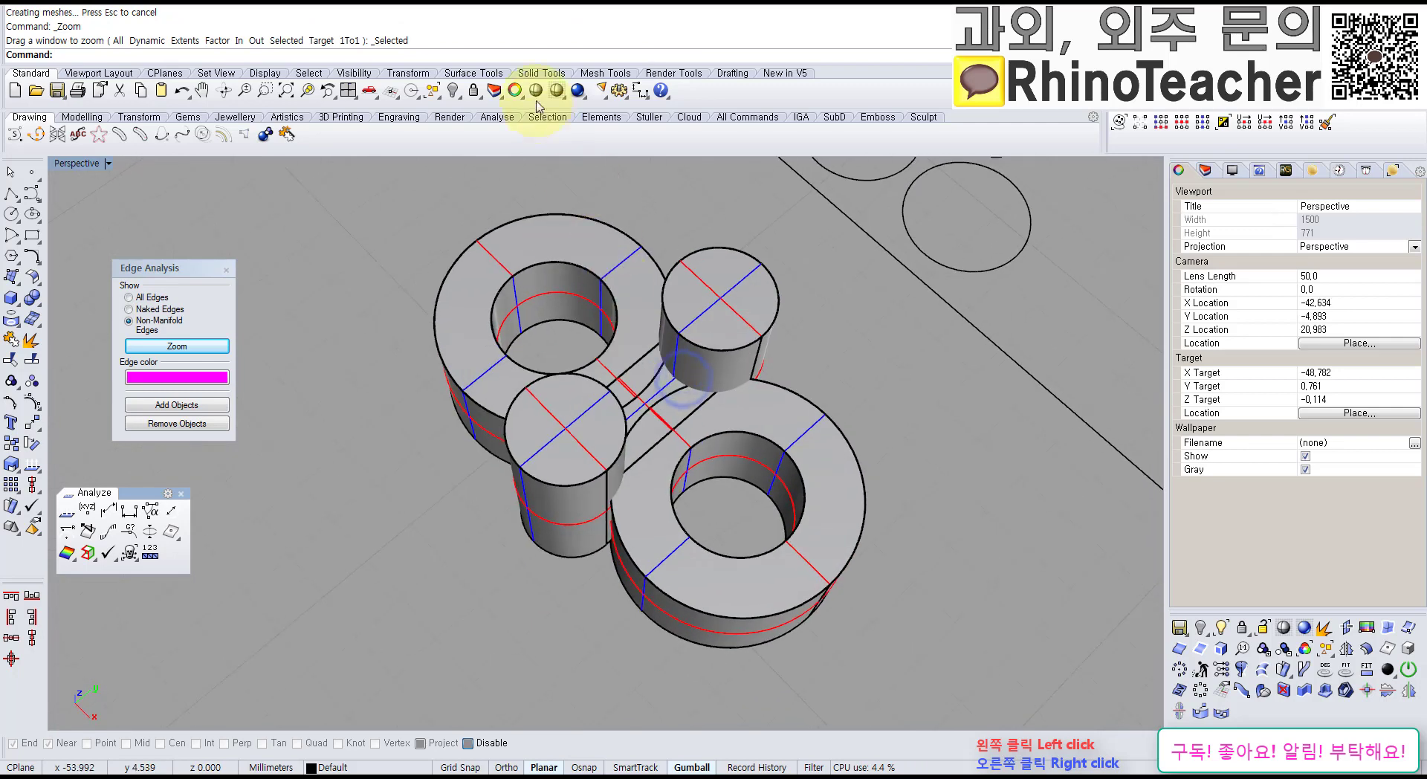
Step: Inspect the filled connection between the rings in a shaded preview, in perspective and from above
click(535, 92)
right_drag(758, 322, 550, 414)
scroll(626, 412, down, 7)
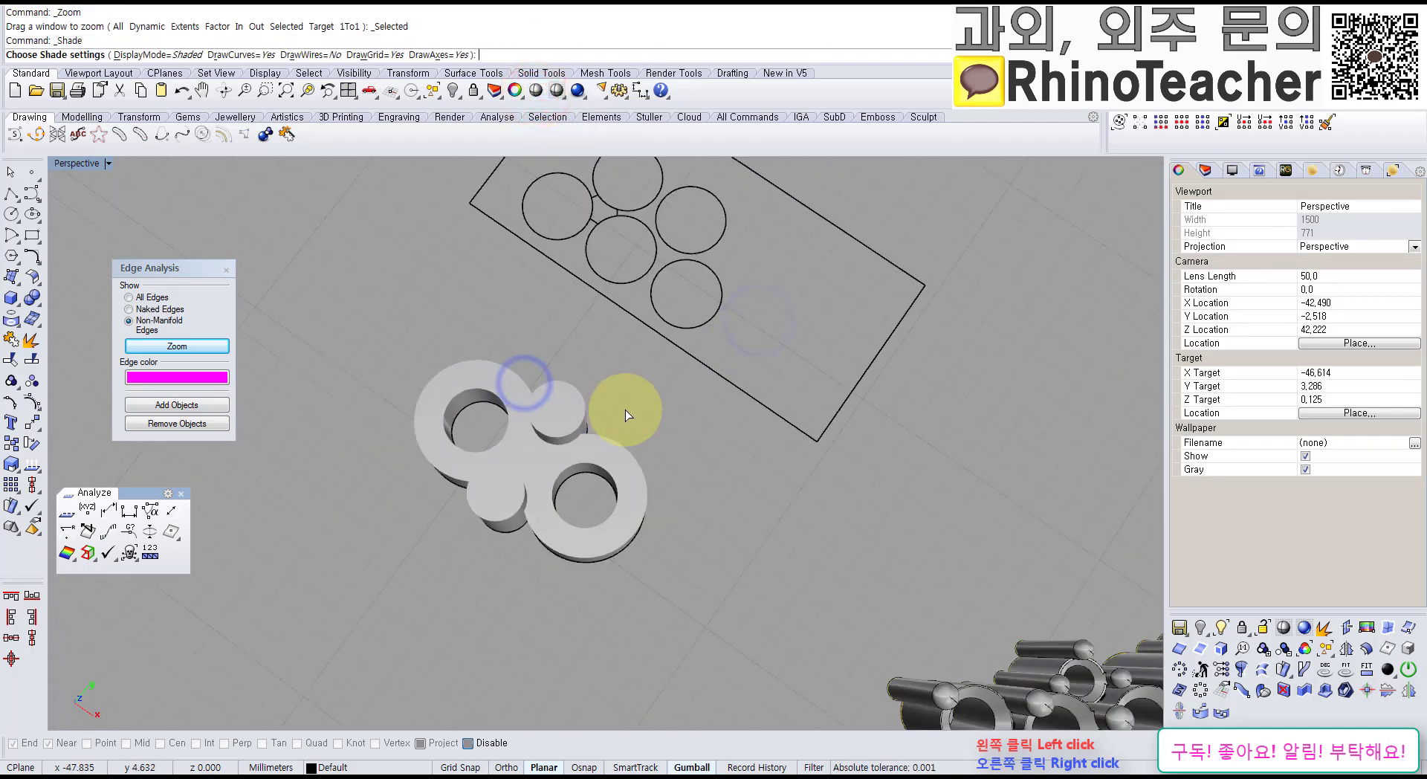
key(ctrl+F1)
scroll(698, 394, down, 8)
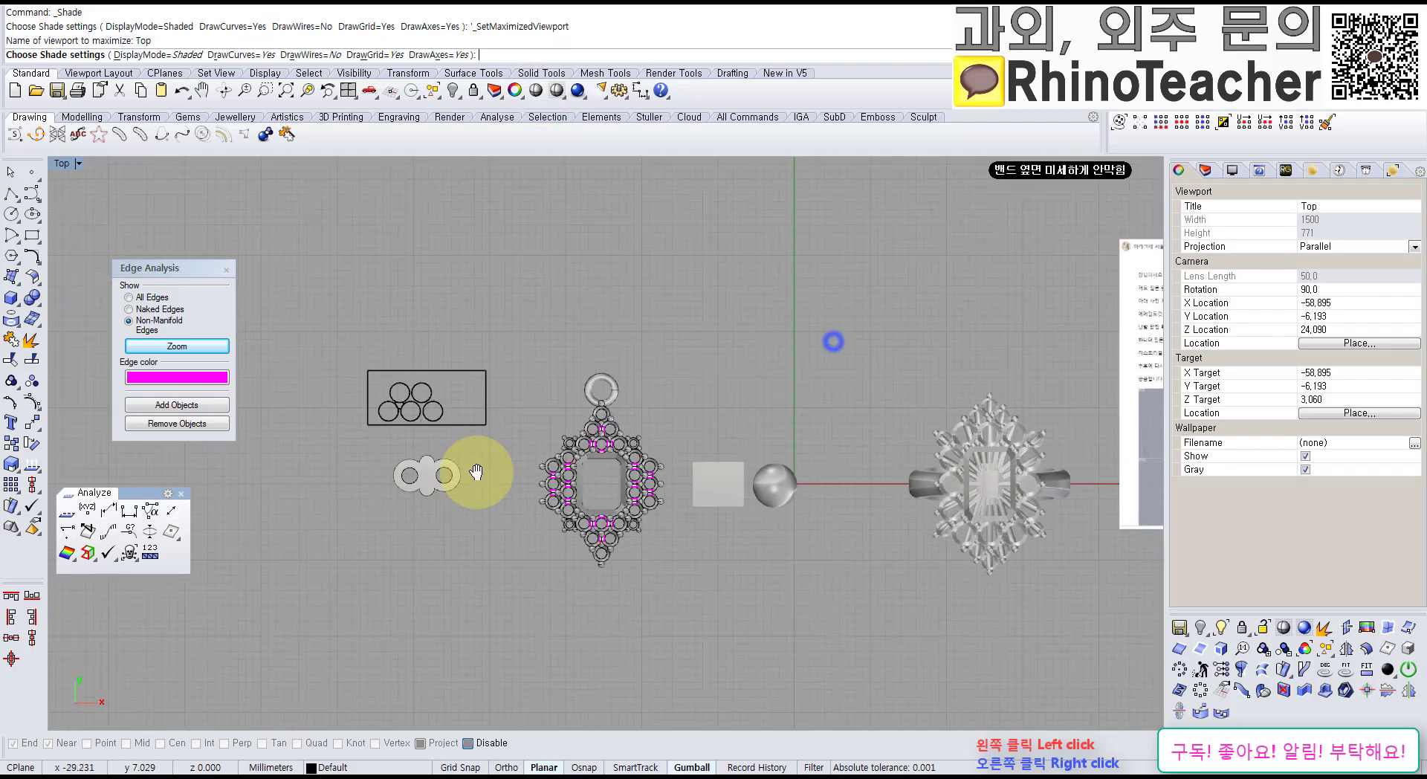
scroll(679, 376, down, 4)
right_drag(737, 330, 617, 421)
key(Escape)
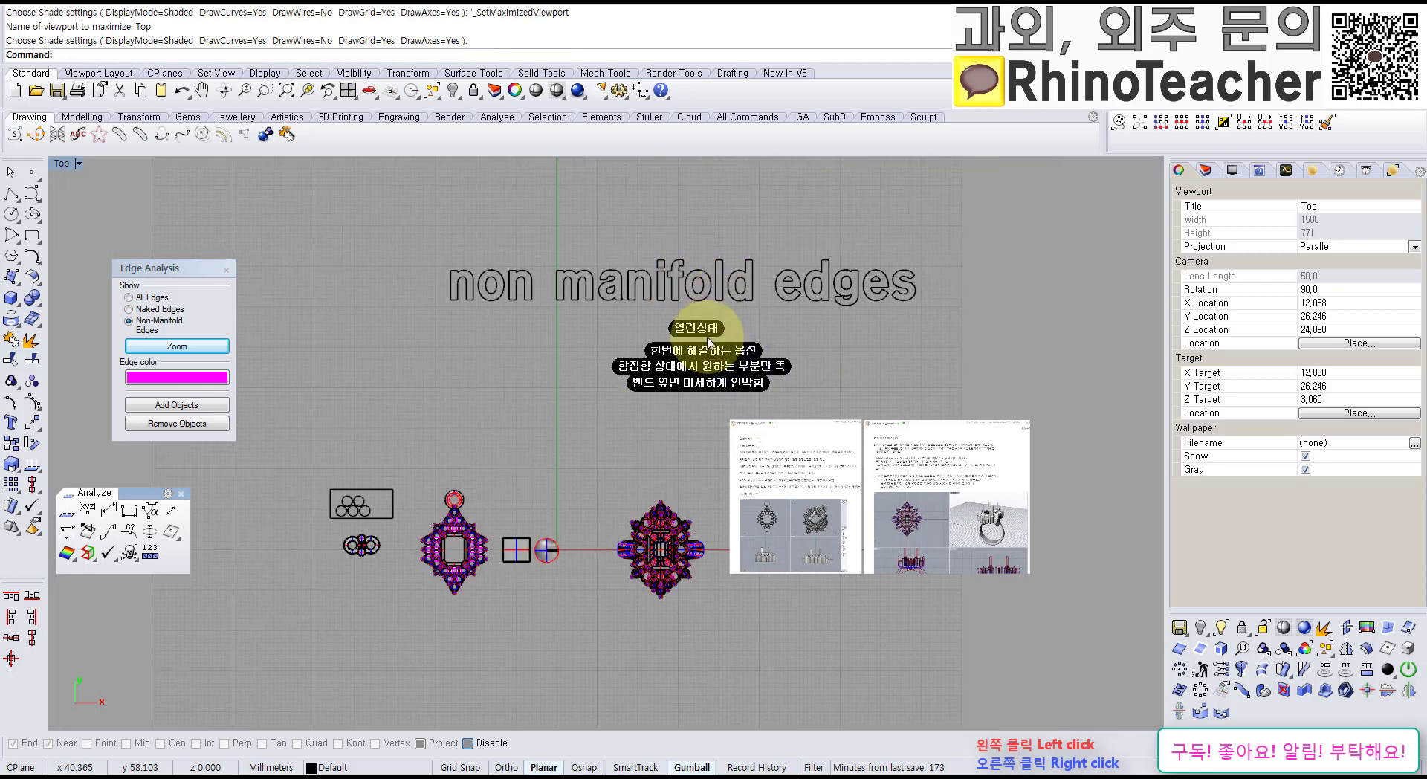
Step: Review the text dot "한번에 해결하는 옵션" and read the two pages with the viewer's questions
right_click(546, 363)
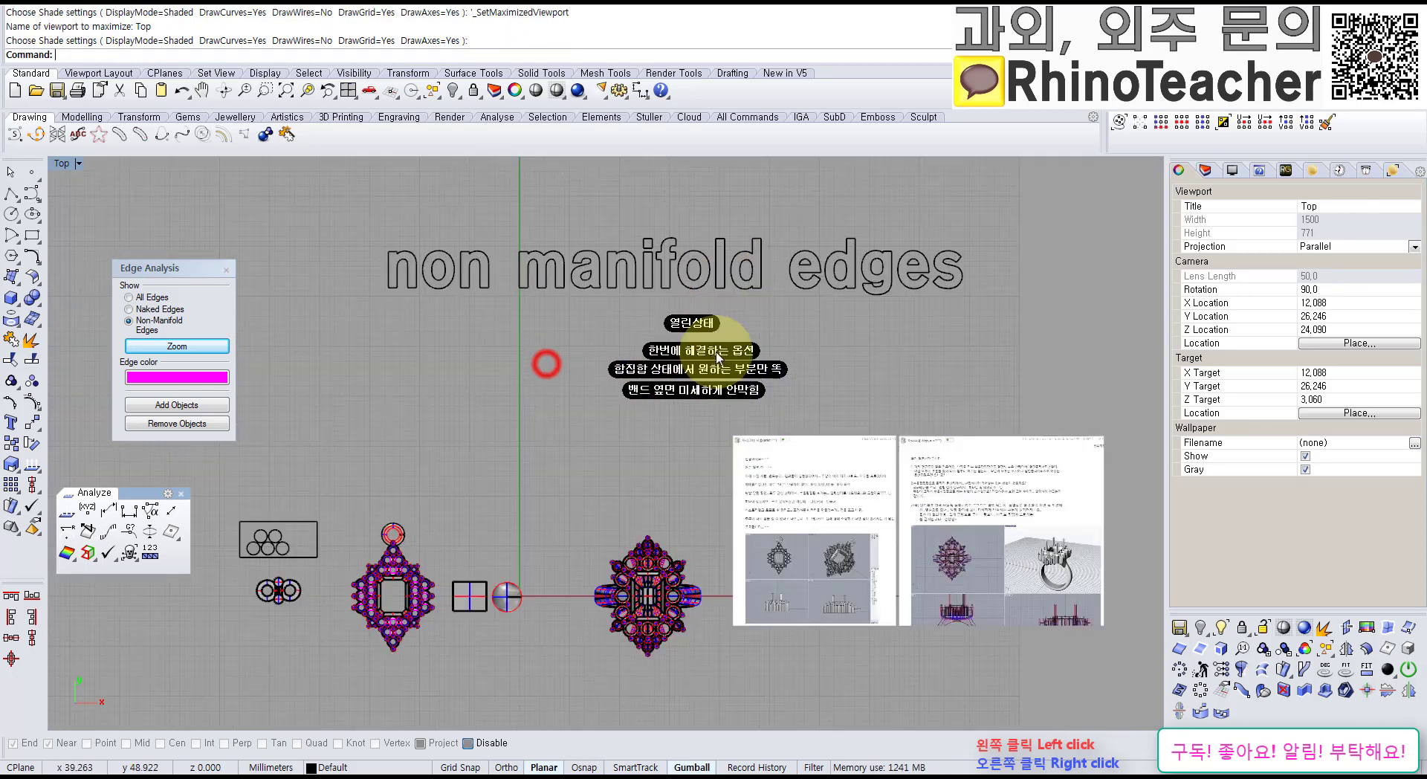
scroll(702, 338, up, 7)
click(675, 365)
scroll(713, 356, down, 4)
right_drag(877, 438, 697, 349)
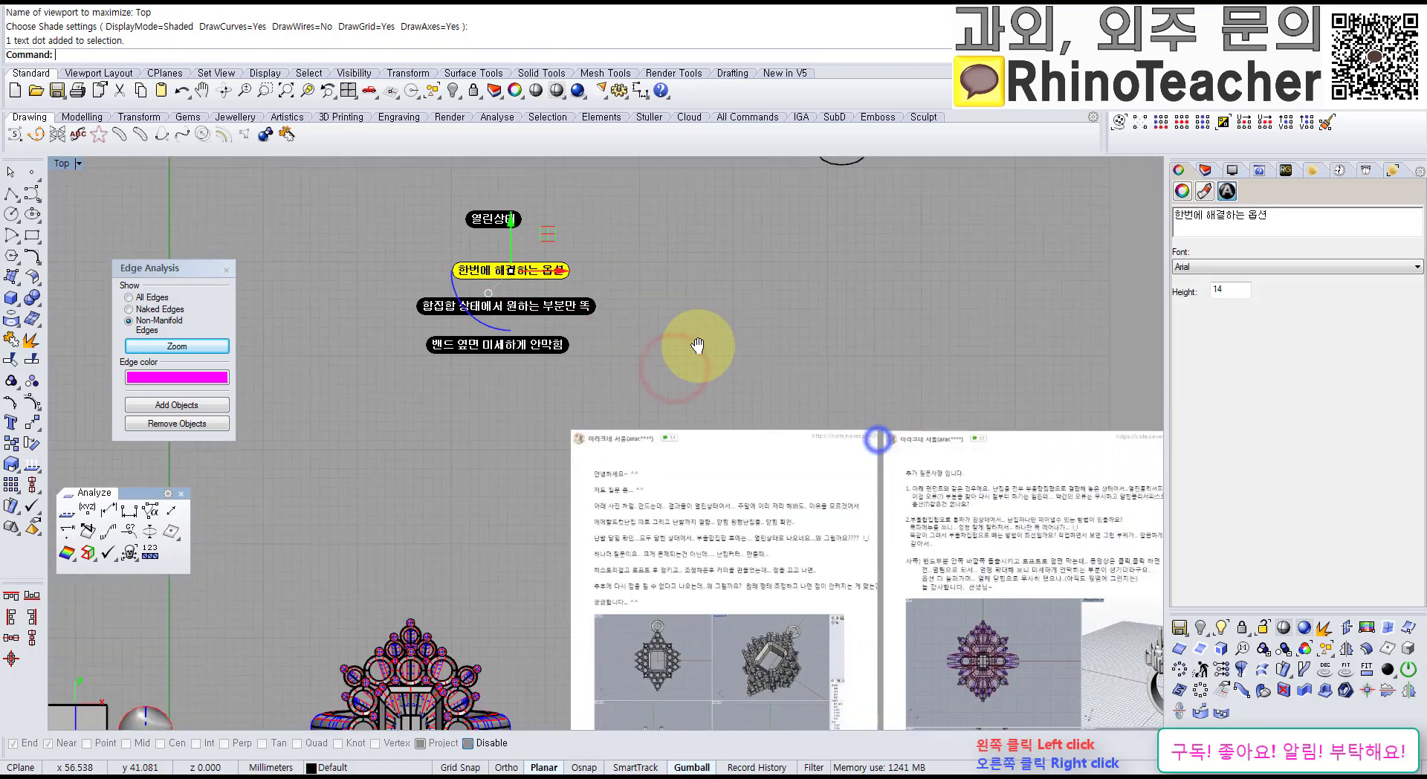
scroll(697, 352, down, 6)
right_drag(607, 447, 637, 417)
right_drag(499, 454, 571, 444)
right_drag(704, 417, 449, 477)
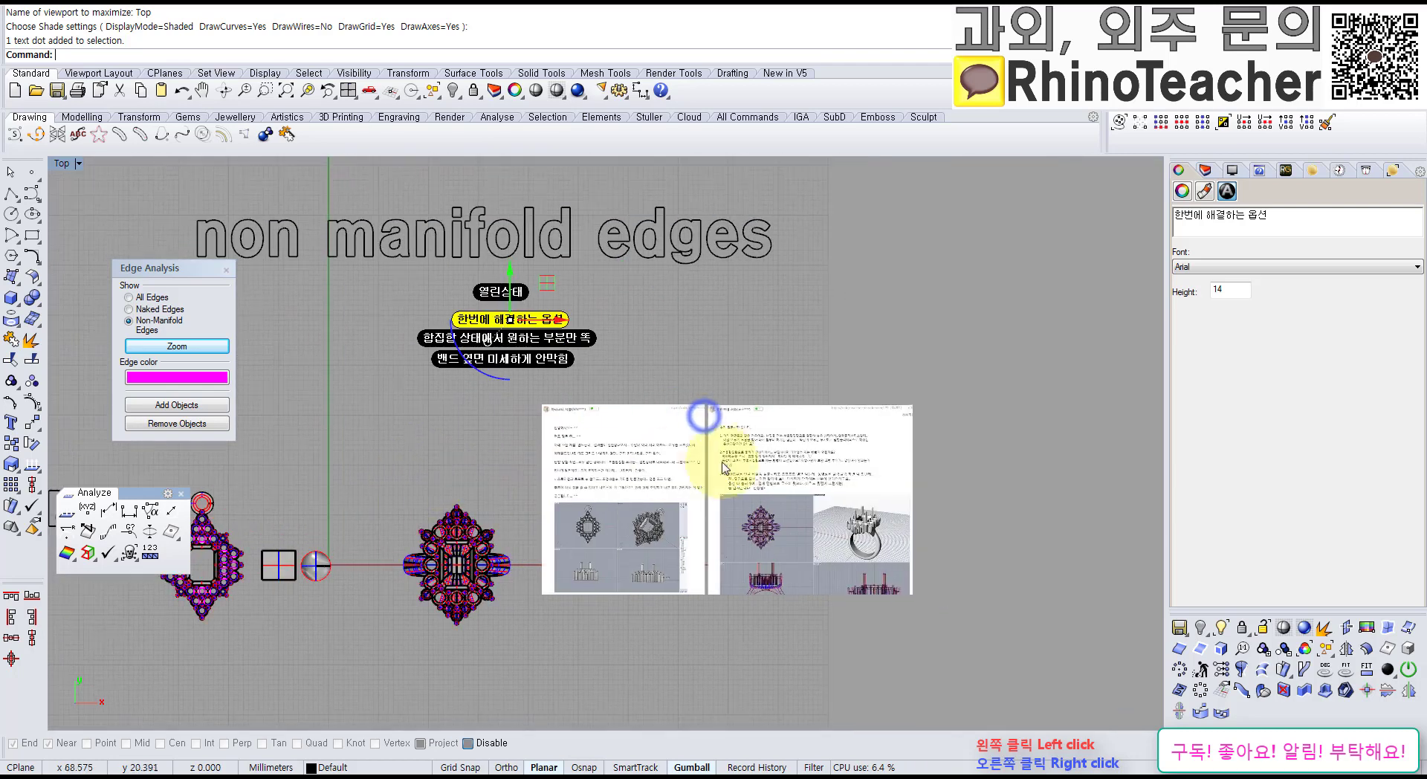
scroll(755, 452, up, 8)
scroll(800, 445, down, 2)
right_drag(774, 439, 723, 490)
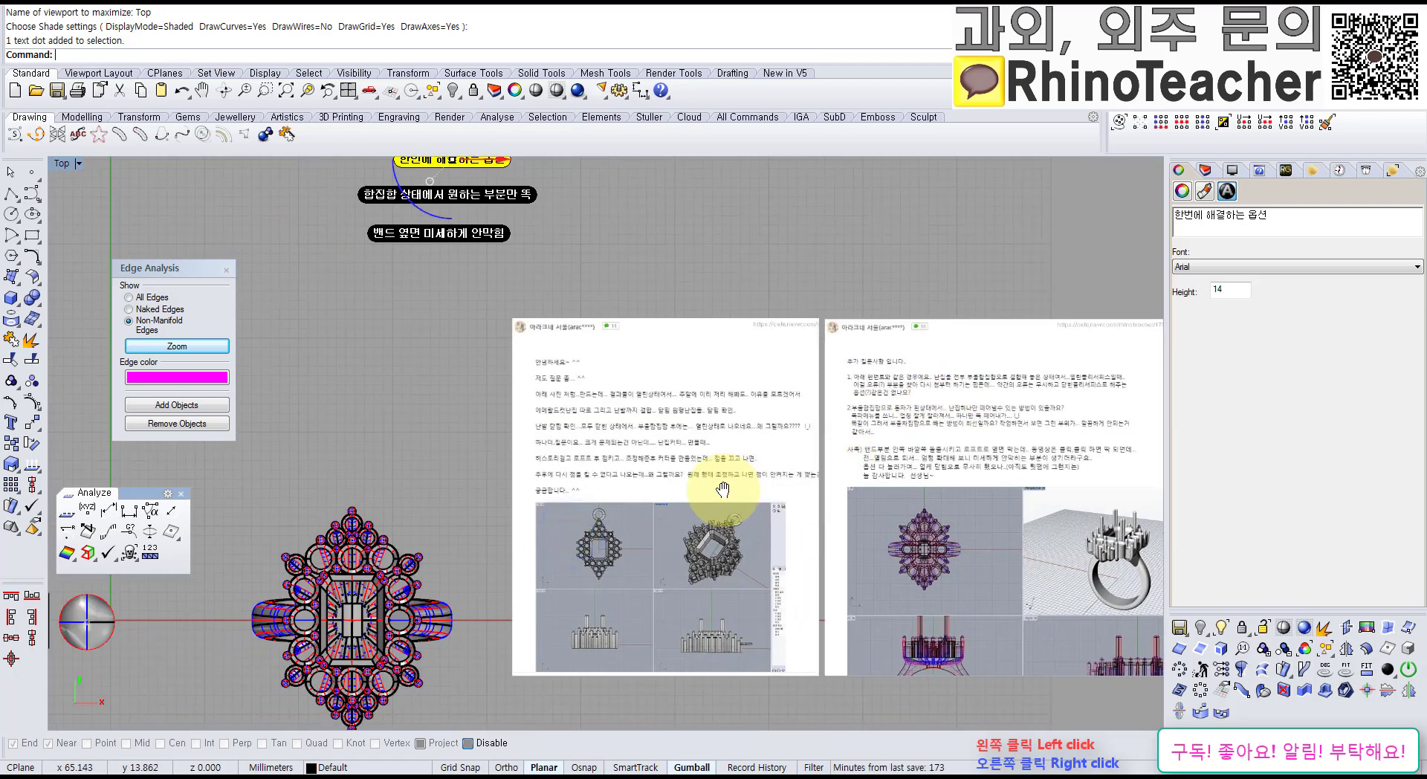
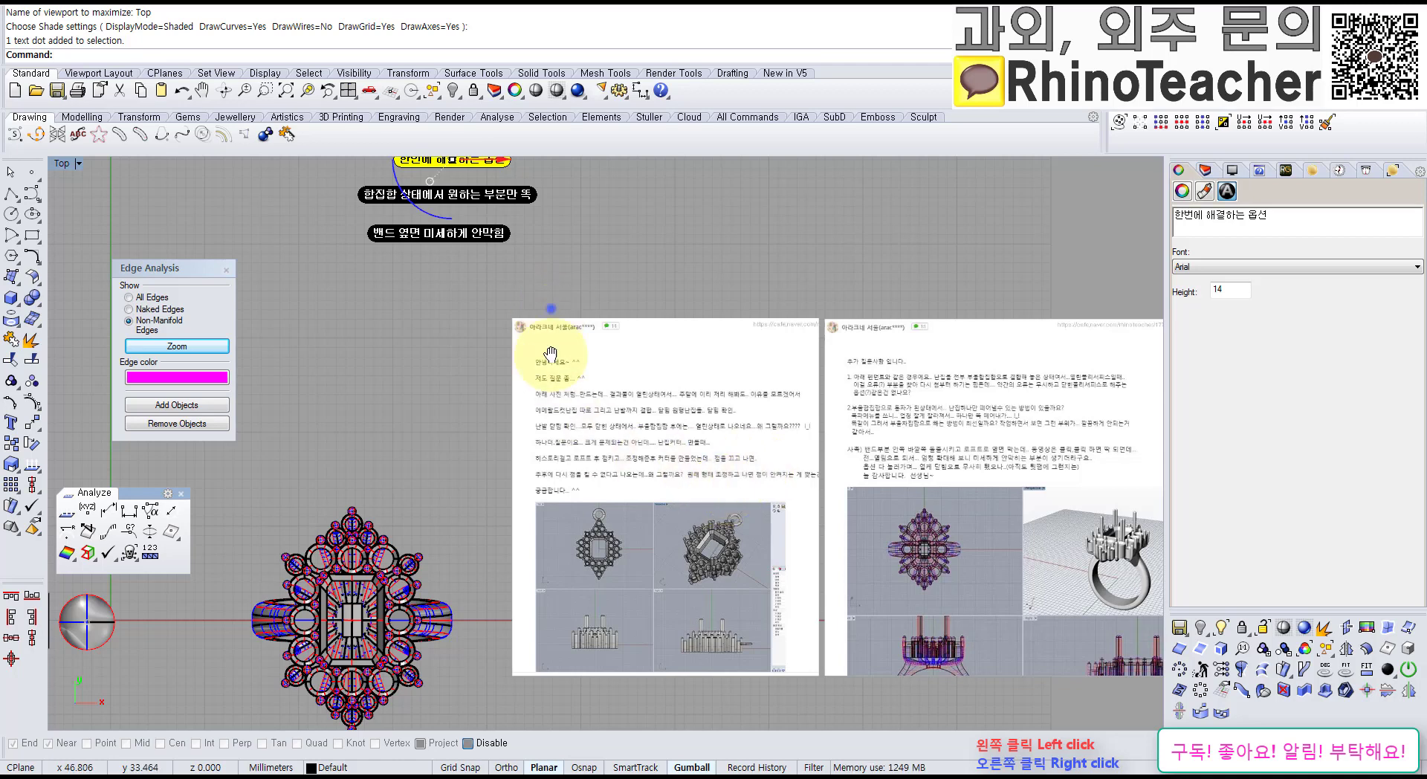
right_drag(551, 308, 530, 449)
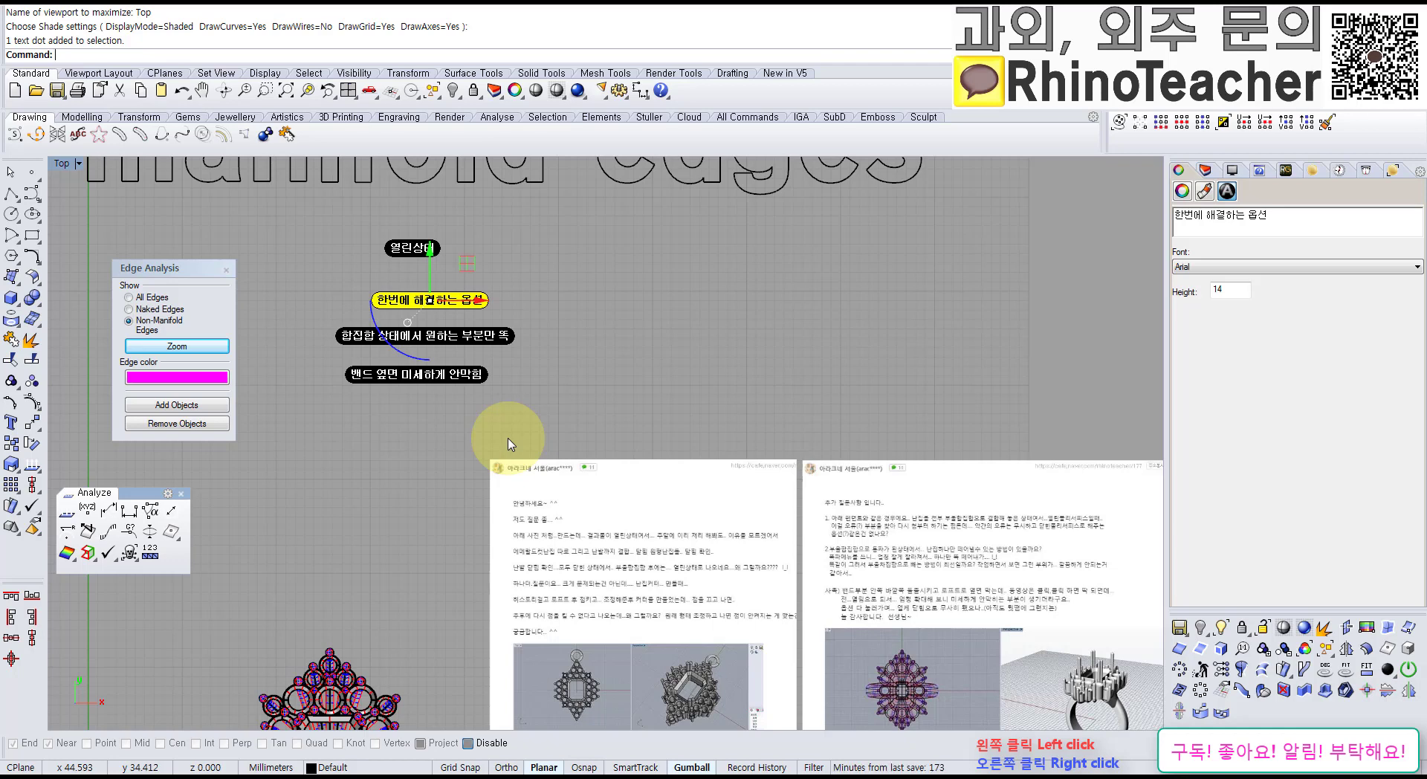
Step: Look through the edge and bad-object analysis tools, clear the text dot selection, and close the floating Analyze palette
click(111, 555)
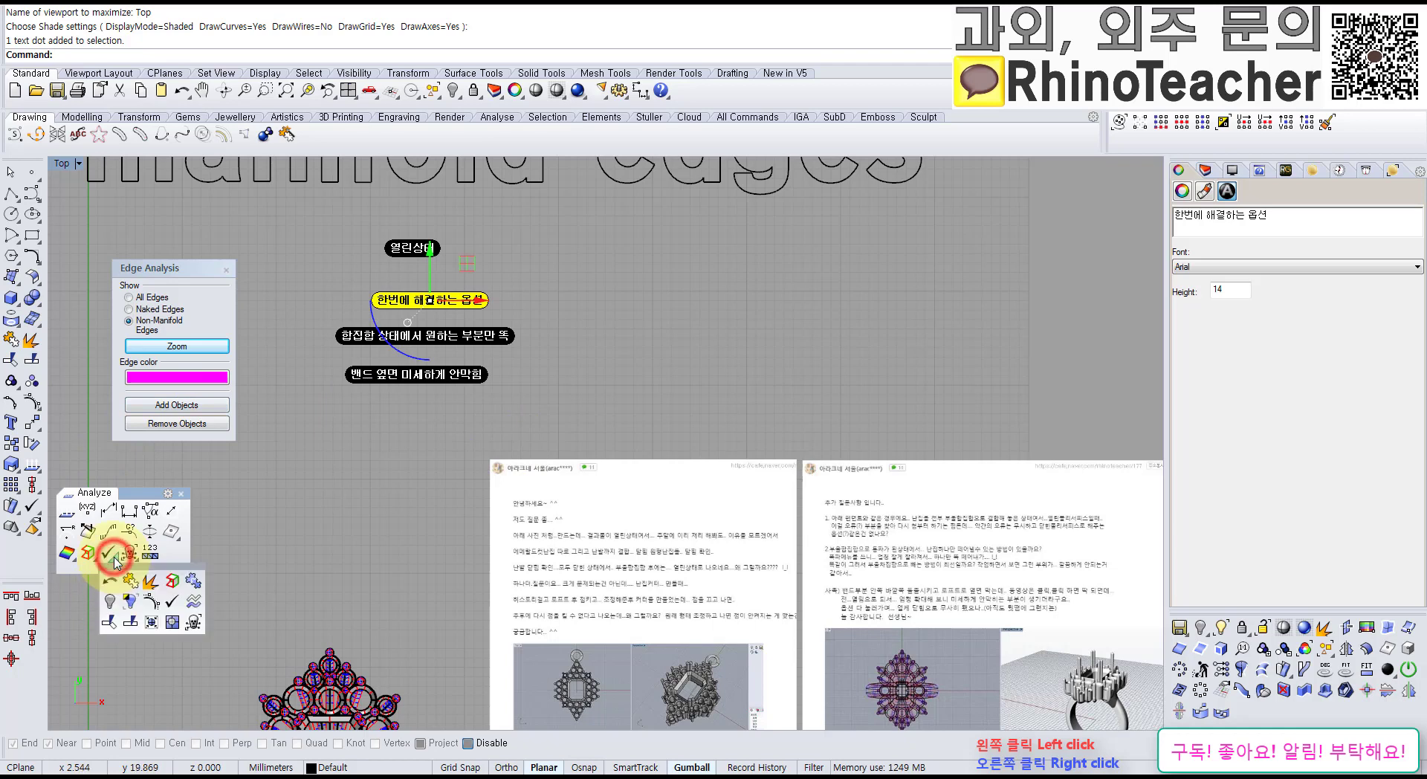
click(134, 557)
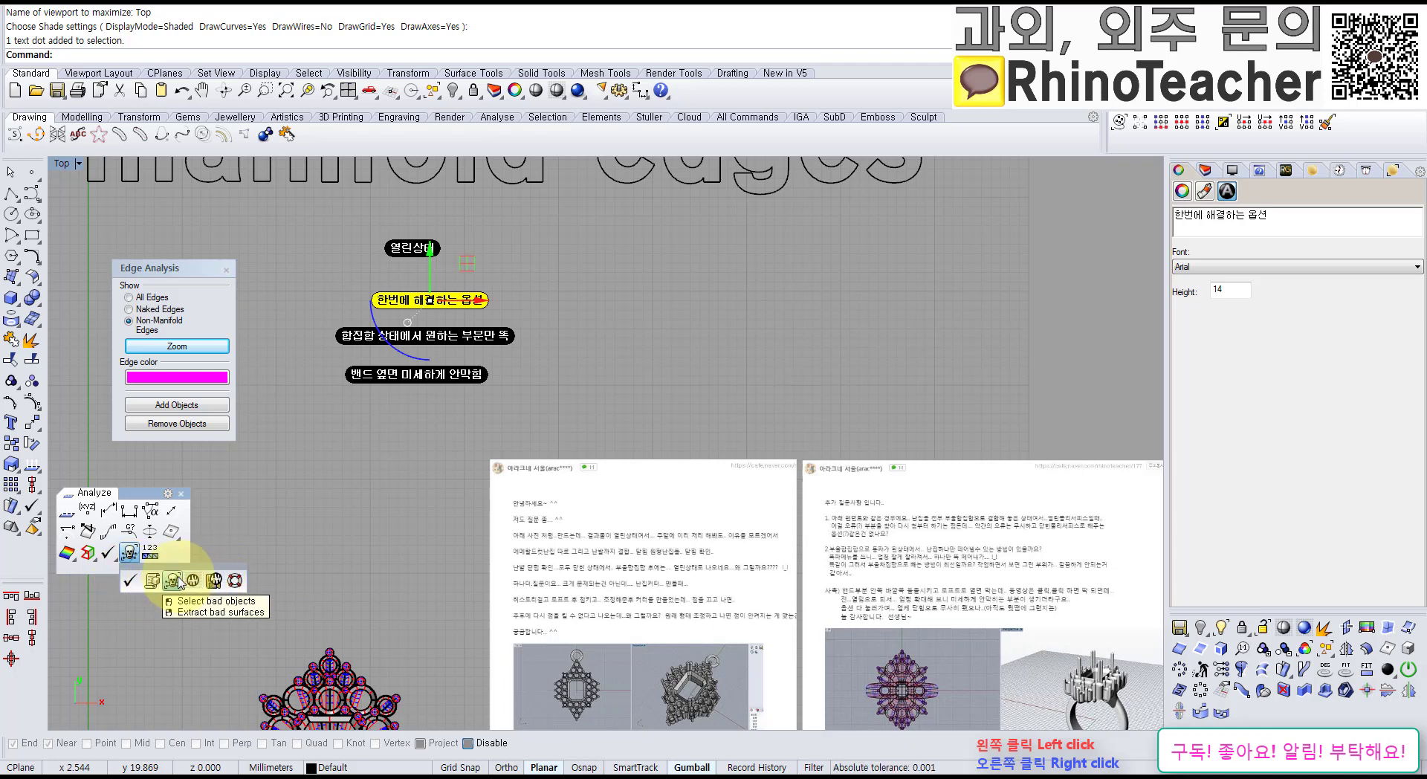
click(248, 510)
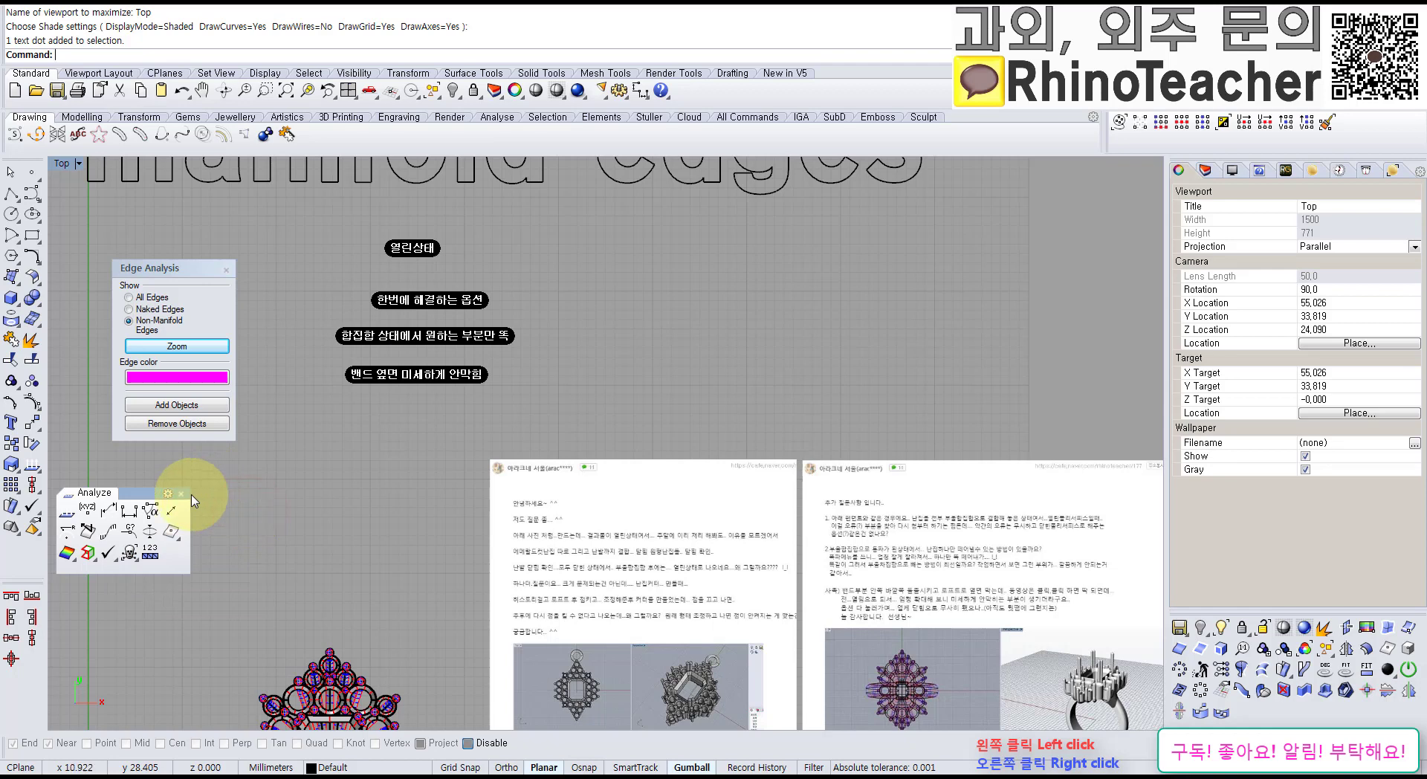
click(187, 494)
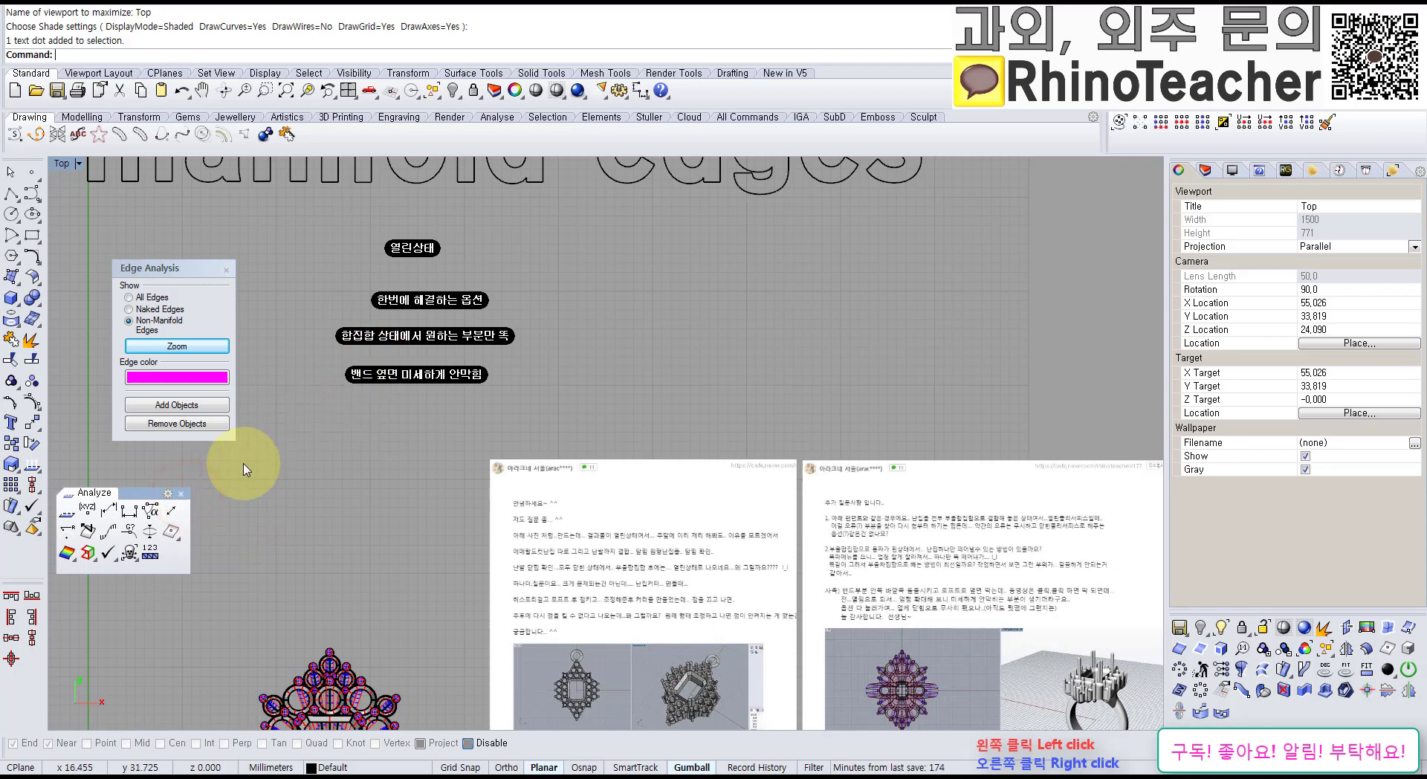
click(180, 492)
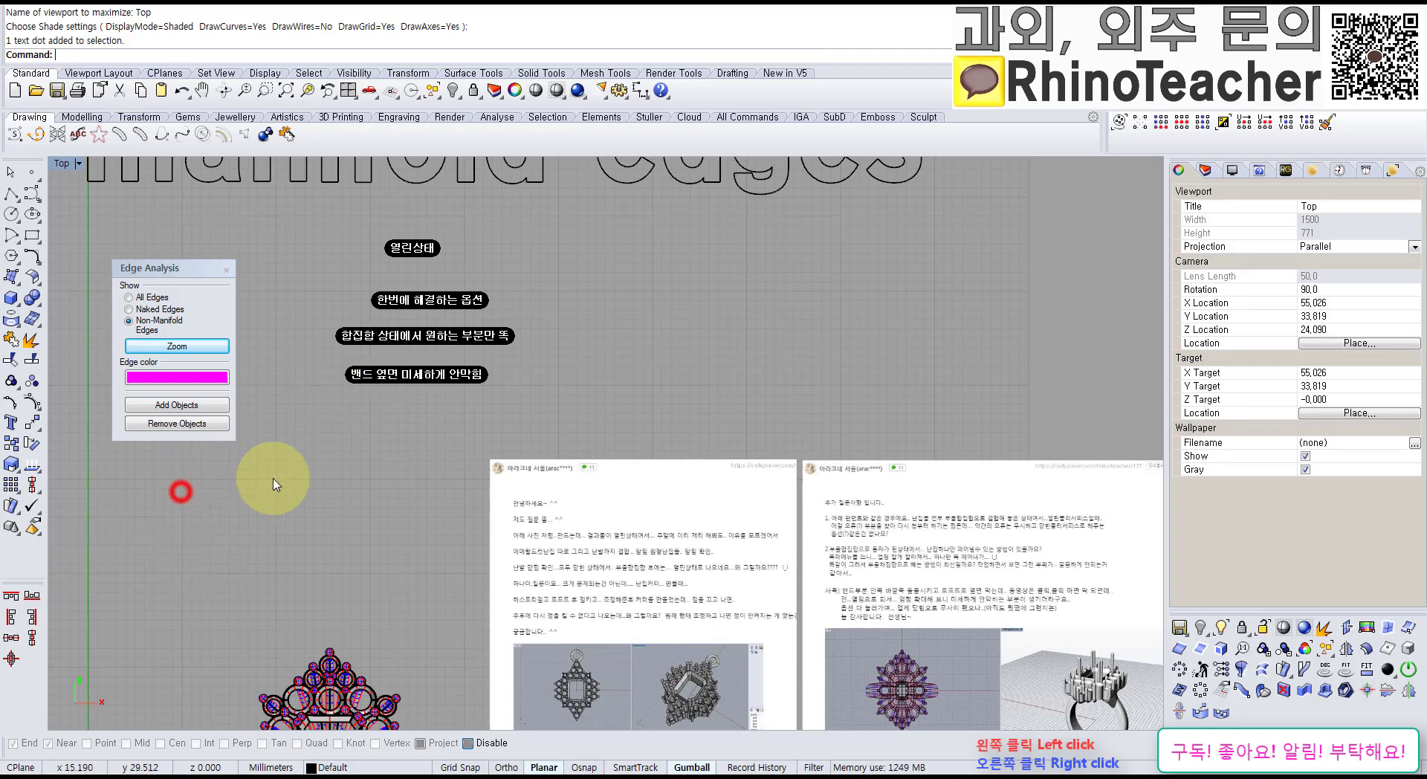
Step: Group all solids and curves of the bridged ring example below the rectangle with the circles
click(335, 463)
scroll(394, 461, down, 2)
scroll(407, 544, down, 2)
right_drag(360, 567, 691, 342)
scroll(411, 473, up, 6)
right_drag(306, 502, 624, 504)
scroll(526, 414, up, 5)
drag(651, 484, 446, 407)
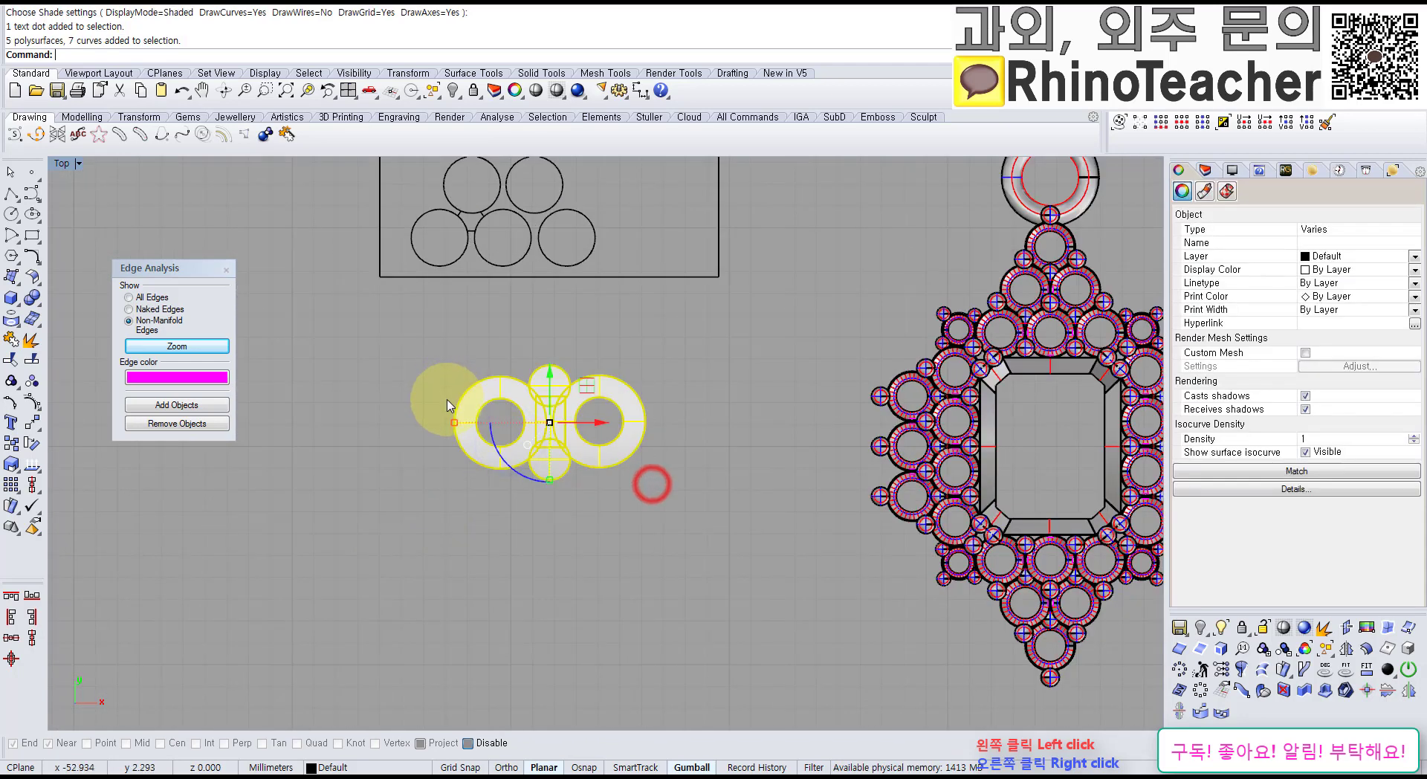
click(11, 380)
click(691, 331)
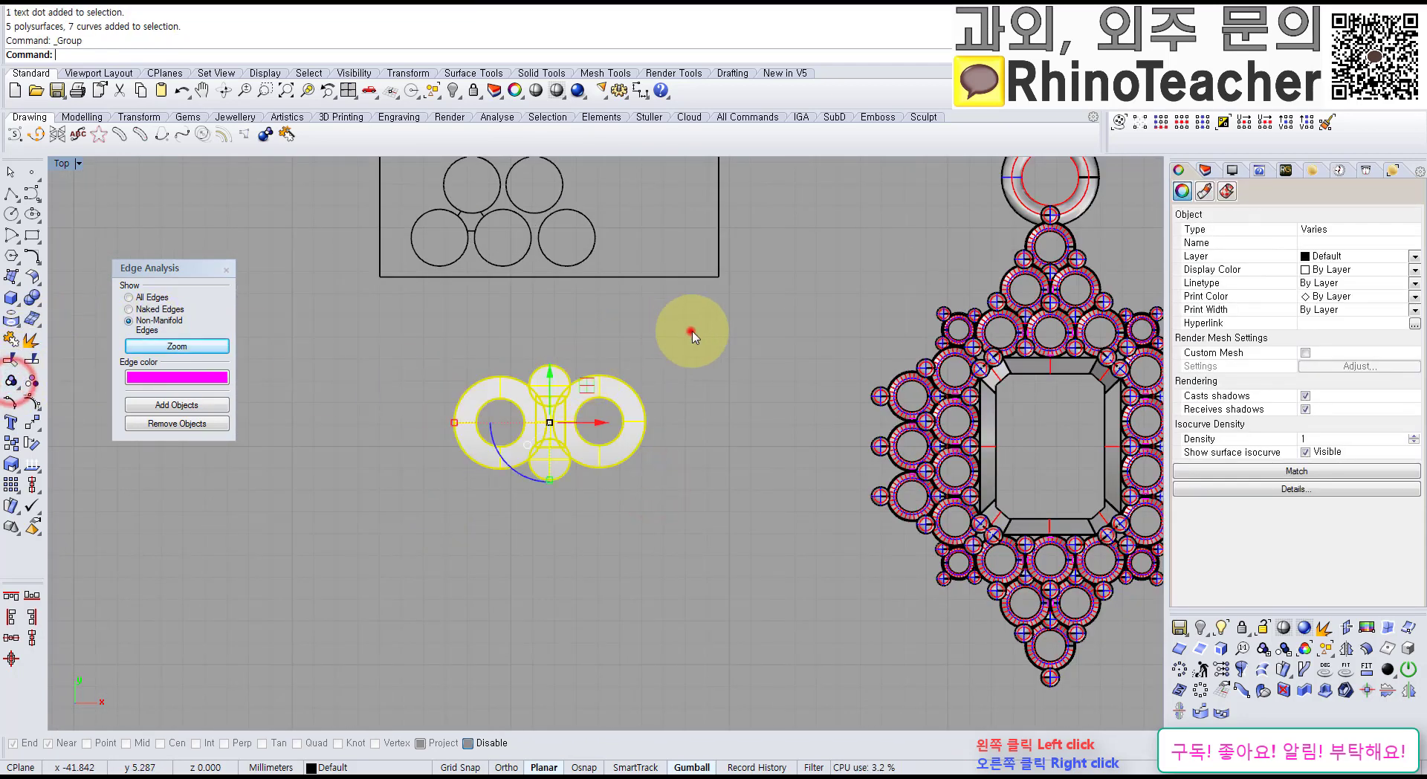
Step: Compare the grouped ring example with the gem-set ornament from above and in perspective
right_drag(677, 366, 518, 448)
scroll(517, 443, up, 6)
scroll(576, 407, down, 6)
right_drag(647, 395, 565, 429)
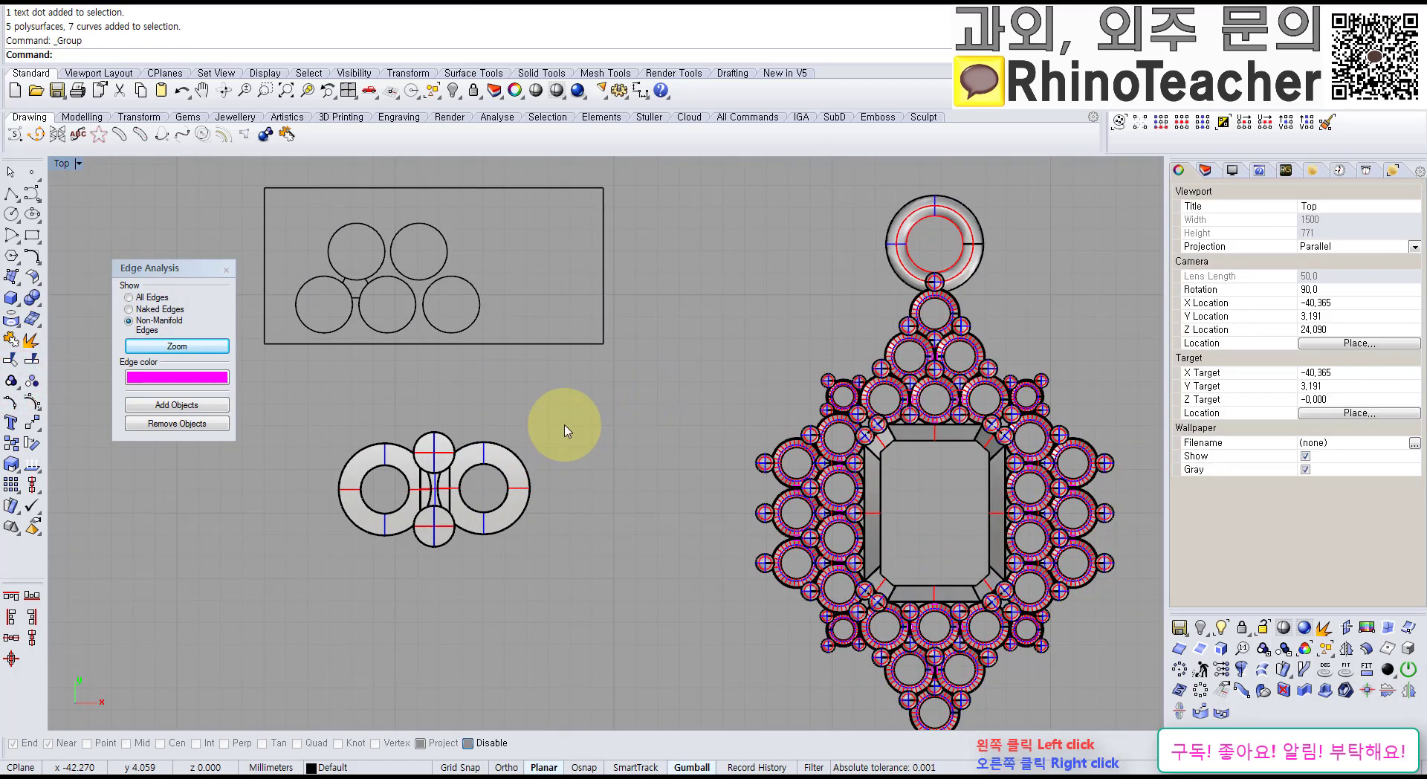
scroll(398, 477, down, 4)
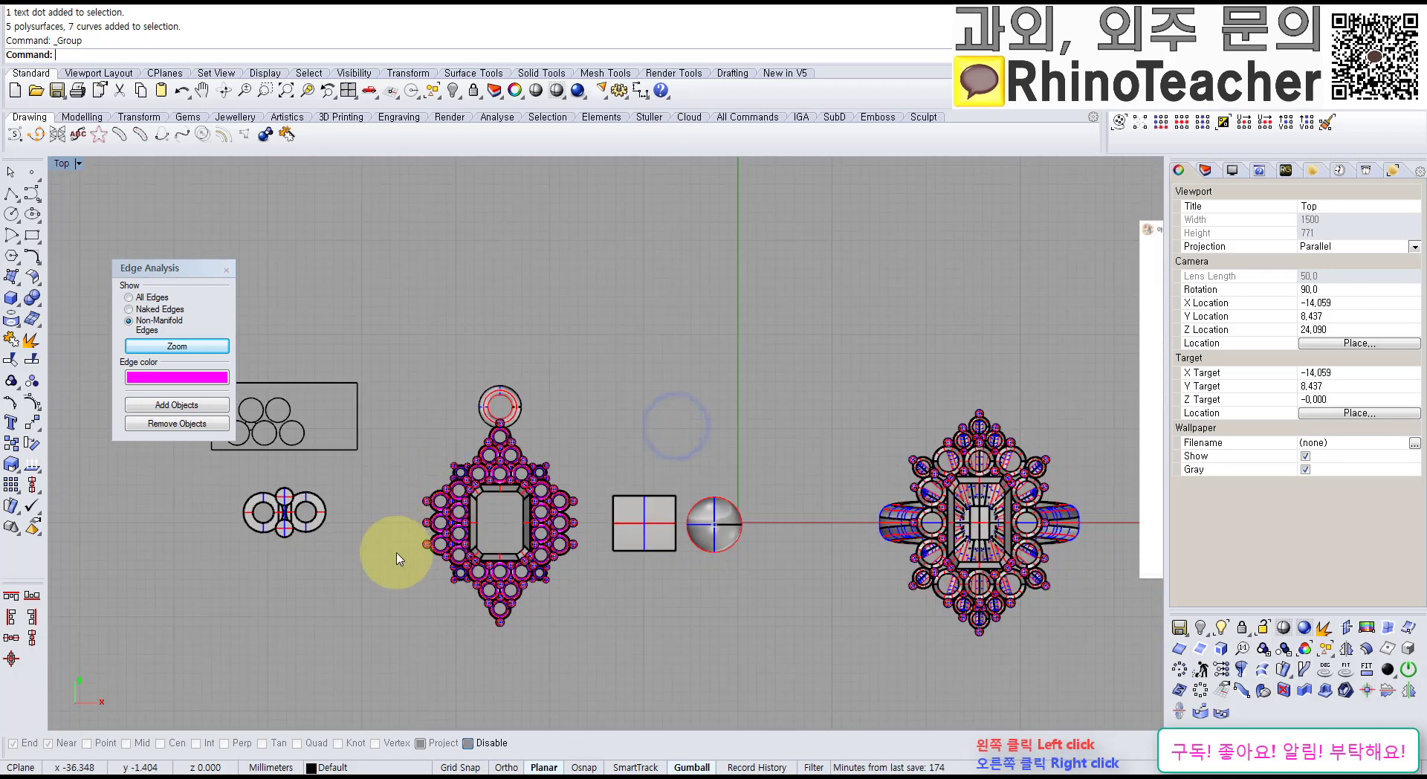
right_drag(395, 573, 507, 471)
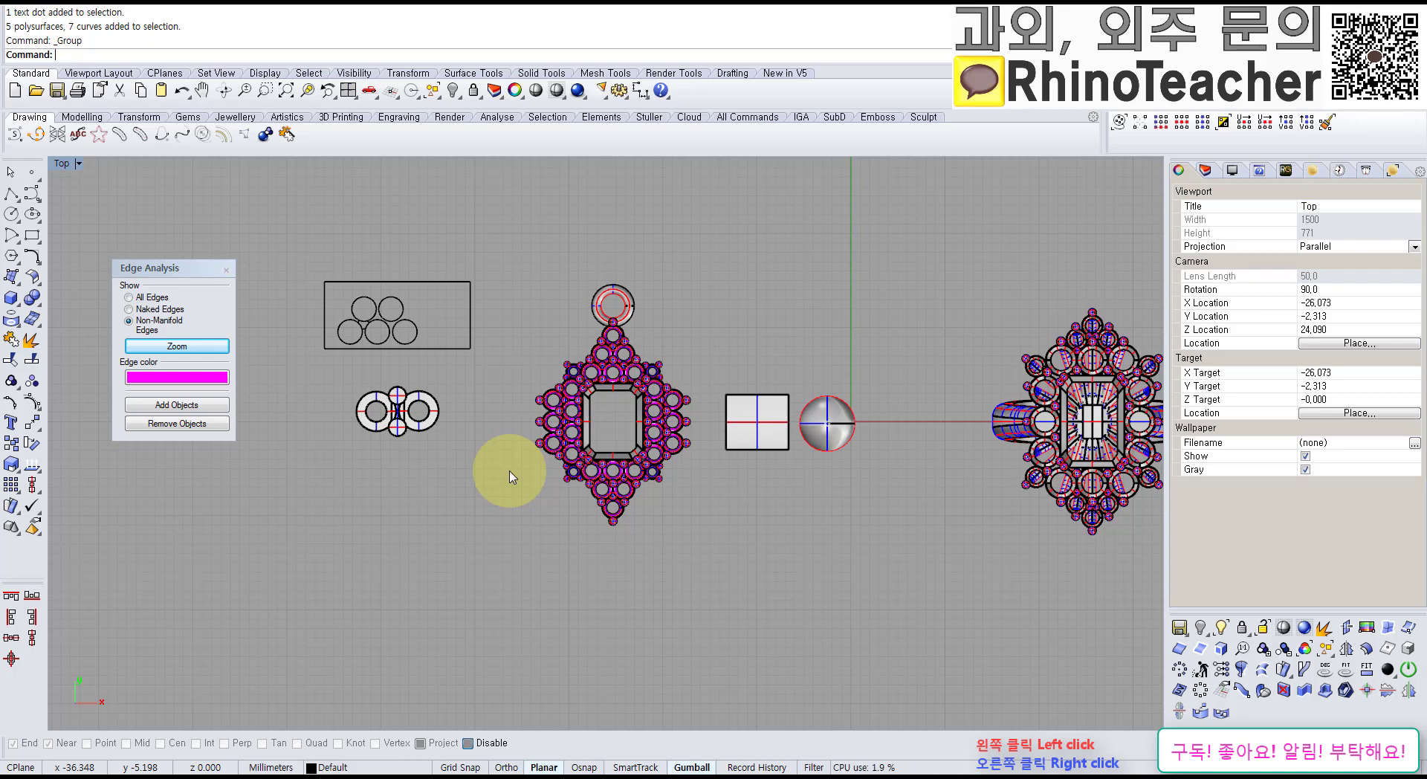
mouse_move(752, 449)
right_down()
mouse_move(567, 540)
mouse_move(644, 429)
mouse_move(589, 471)
mouse_move(669, 588)
mouse_move(678, 508)
mouse_move(732, 518)
right_up()
key(ctrl+F4)
scroll(669, 430, down, 3)
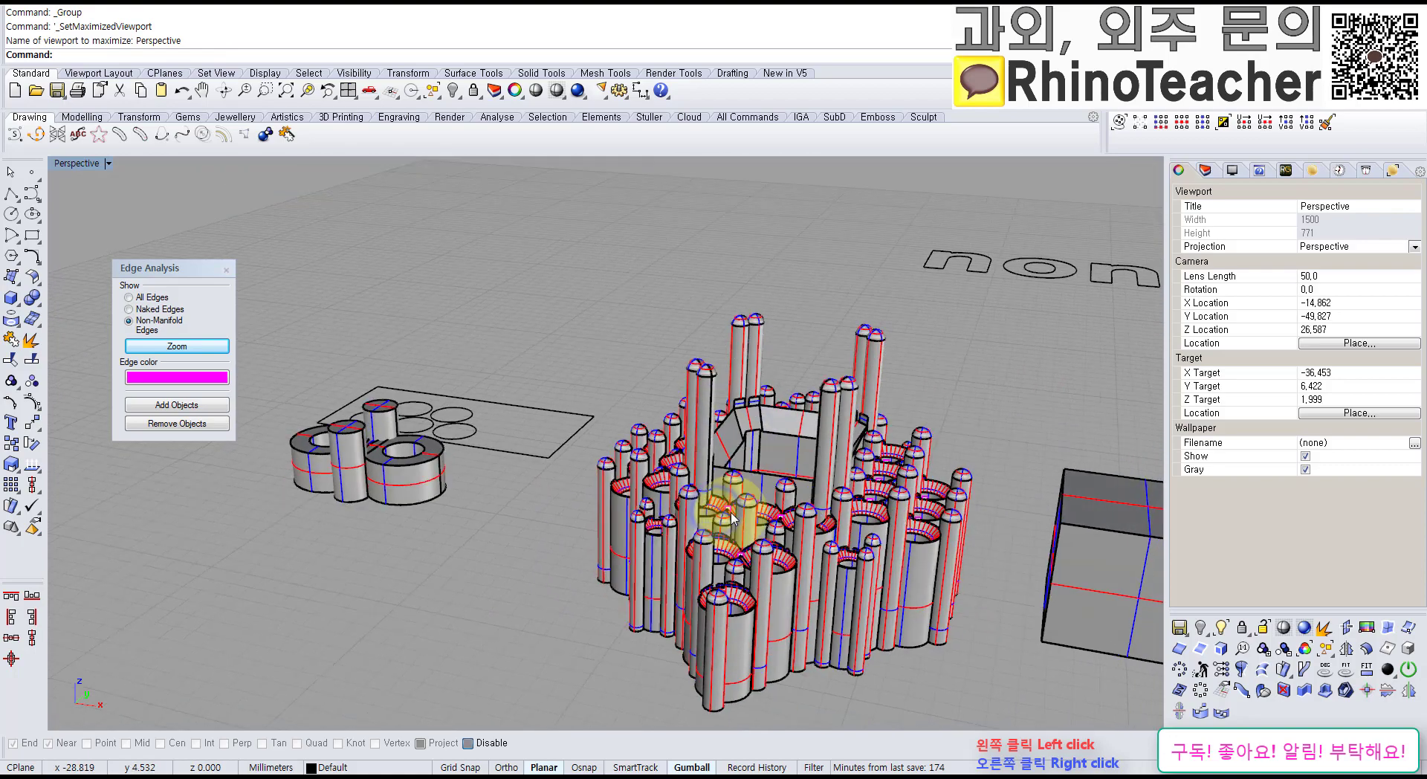
shift+right_drag(844, 478, 773, 519)
scroll(699, 415, down, 8)
click(773, 546)
shift+right_drag(970, 539, 764, 598)
scroll(813, 578, down, 5)
scroll(752, 556, up, 4)
Step: Return to the overhead view and read the viewer's follow-up questions beside the ring reference images
key(ctrl+F1)
scroll(762, 596, down, 6)
right_drag(793, 543, 593, 529)
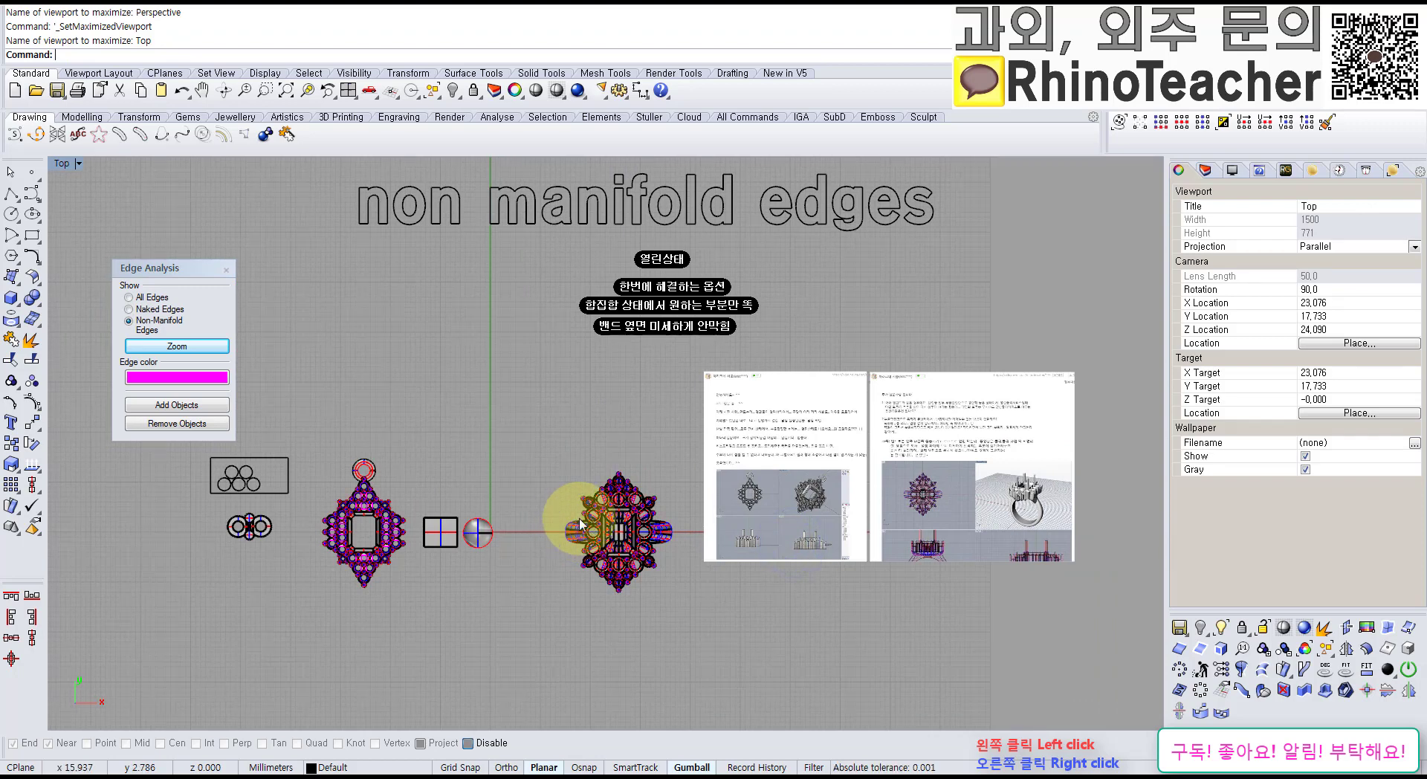
right_drag(694, 489, 535, 485)
scroll(701, 487, up, 8)
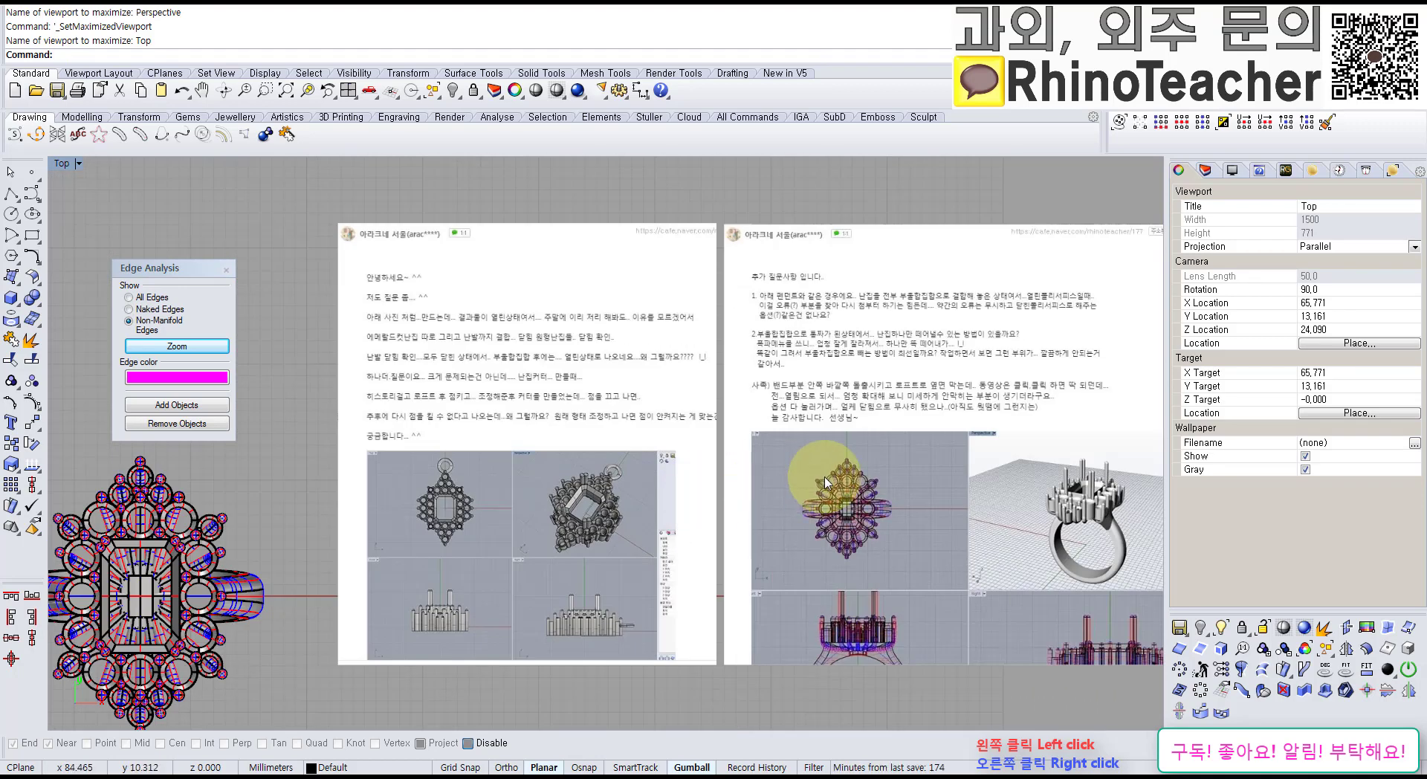
scroll(845, 491, down, 2)
right_drag(842, 481, 789, 492)
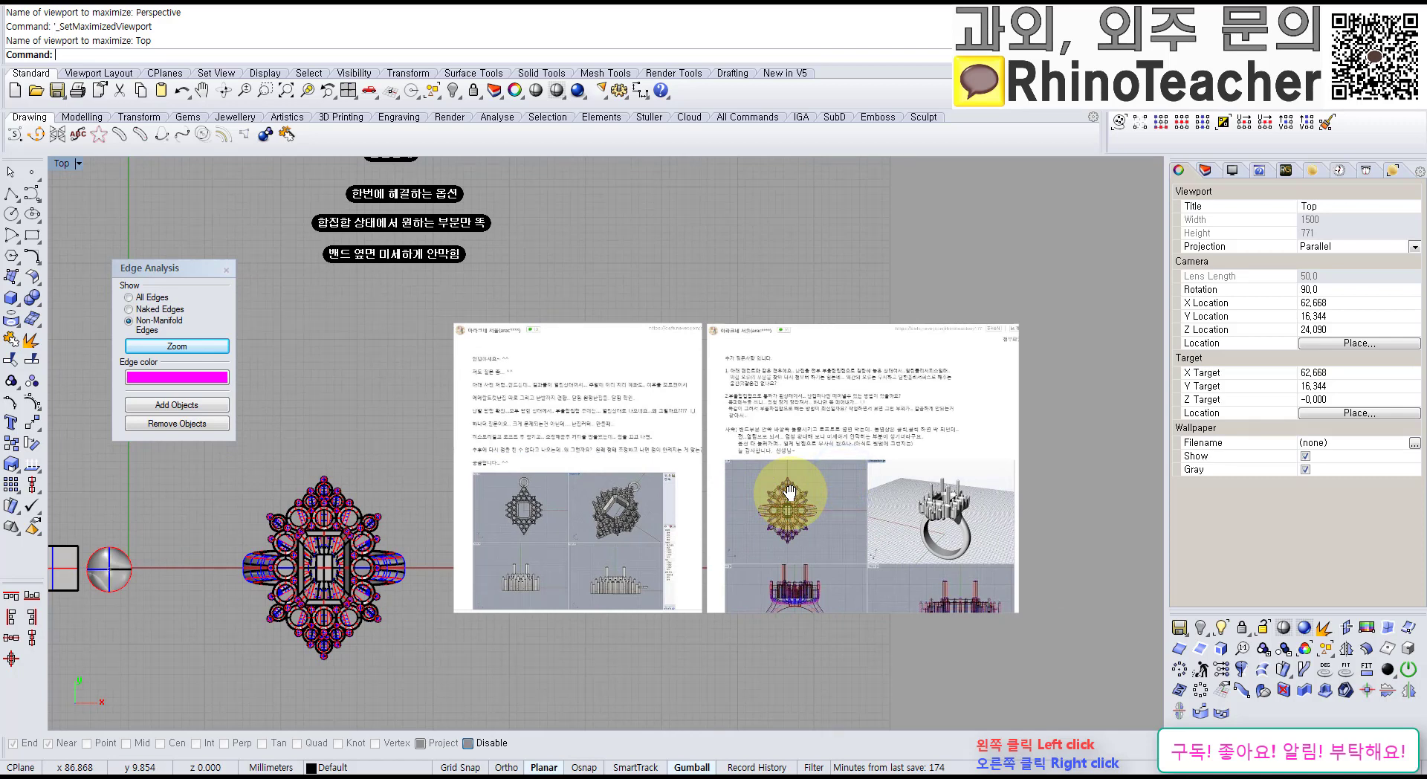
scroll(702, 427, up, 2)
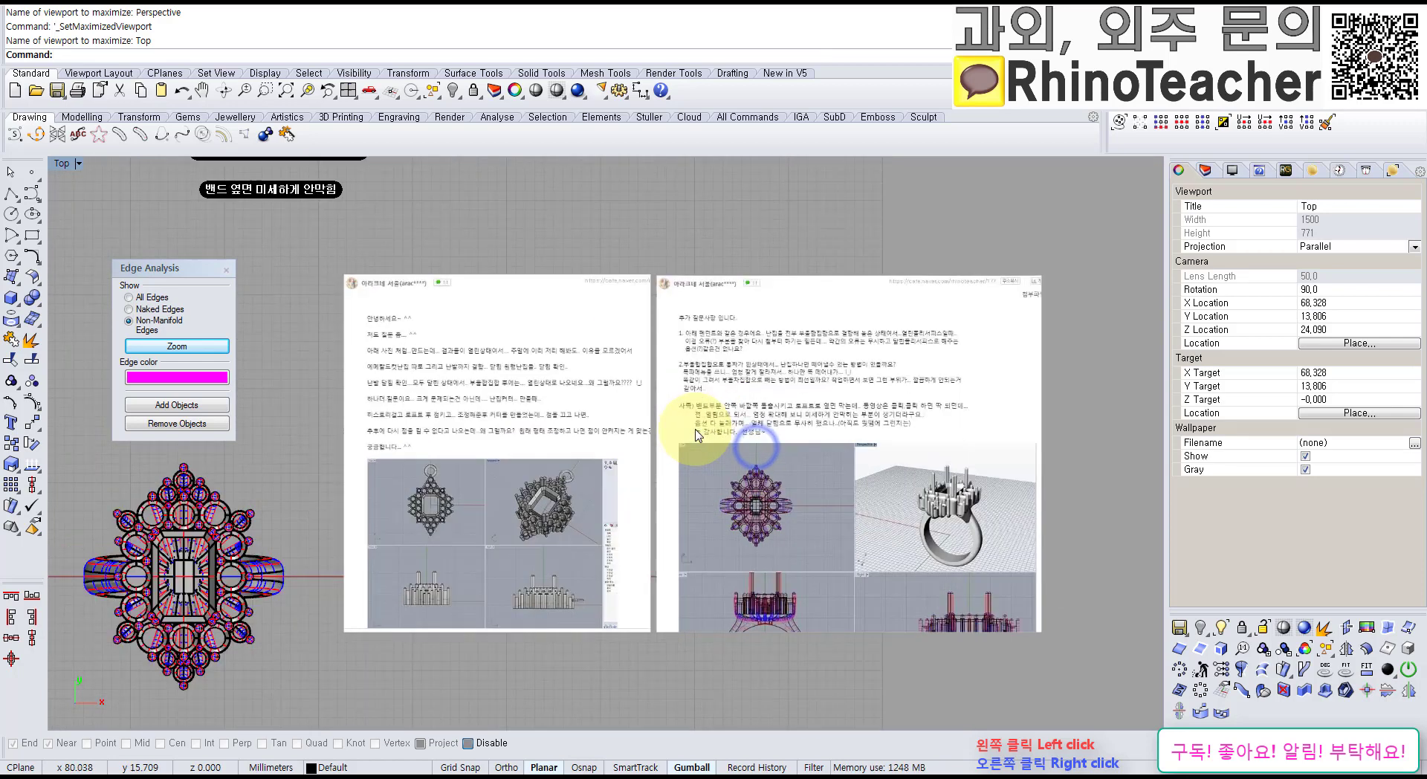
scroll(697, 435, up, 1)
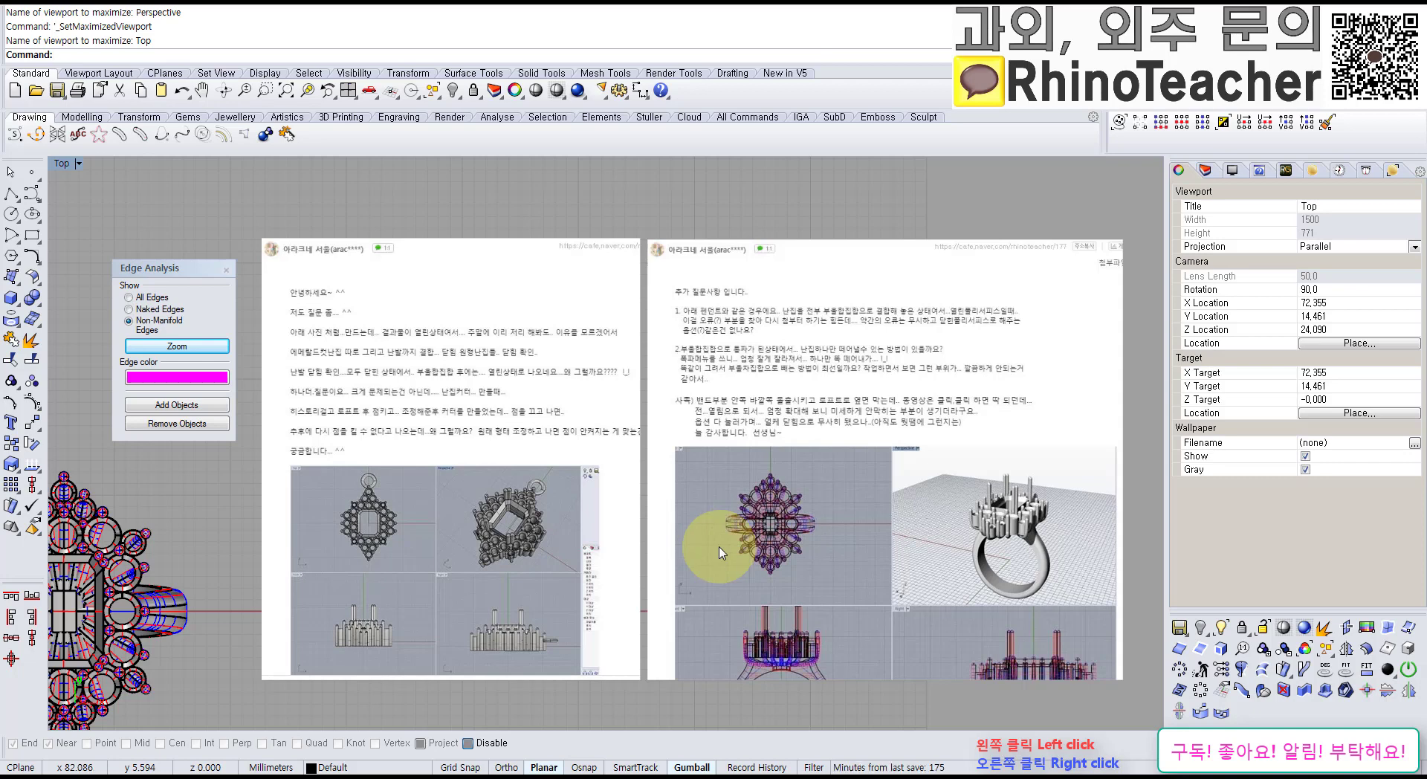
right_drag(533, 583, 761, 367)
Step: Survey all the models in perspective and from above, and review the four topic text dots under the "non manifold edges" title
scroll(796, 368, down, 4)
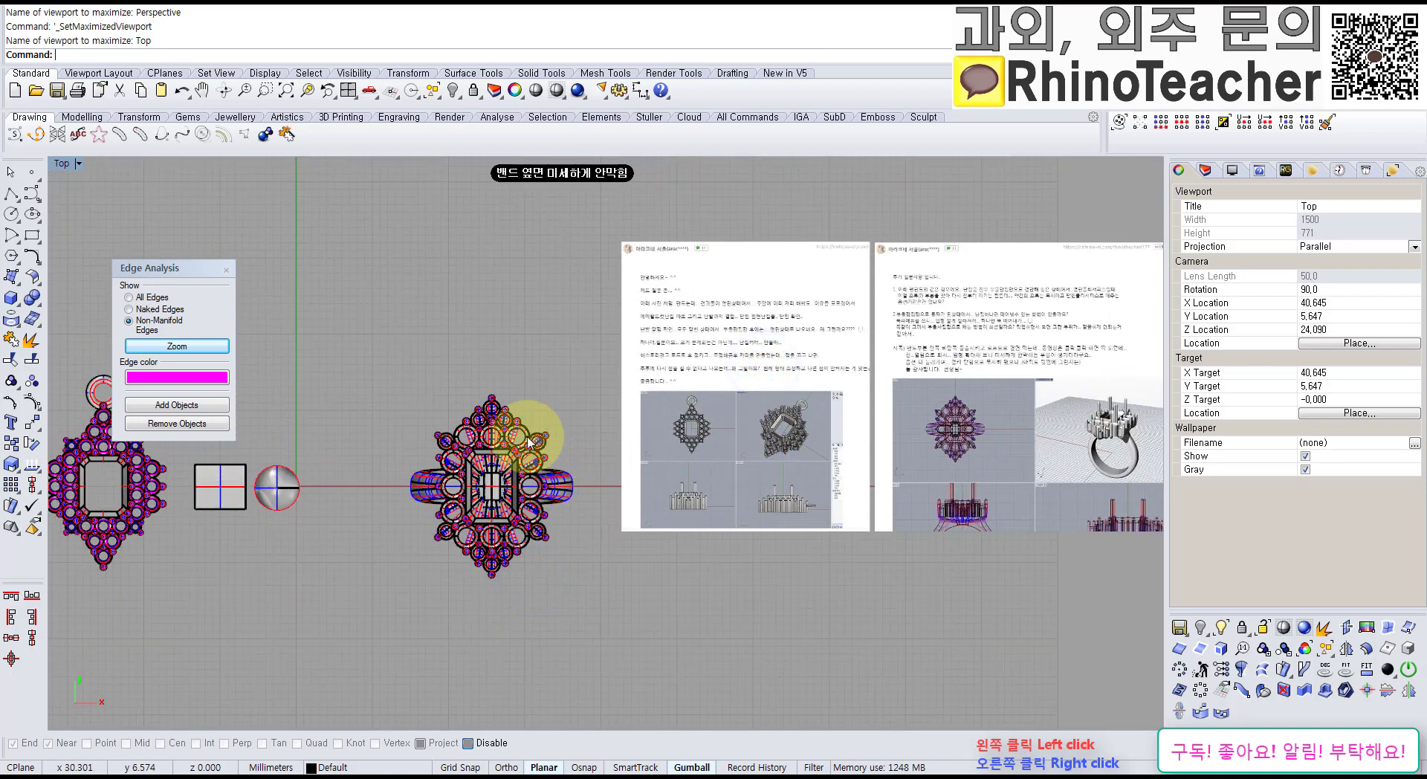
key(ctrl+F4)
right_drag(599, 548, 595, 433)
shift+right_drag(732, 497, 523, 498)
shift+right_drag(660, 514, 605, 520)
right_drag(707, 567, 845, 566)
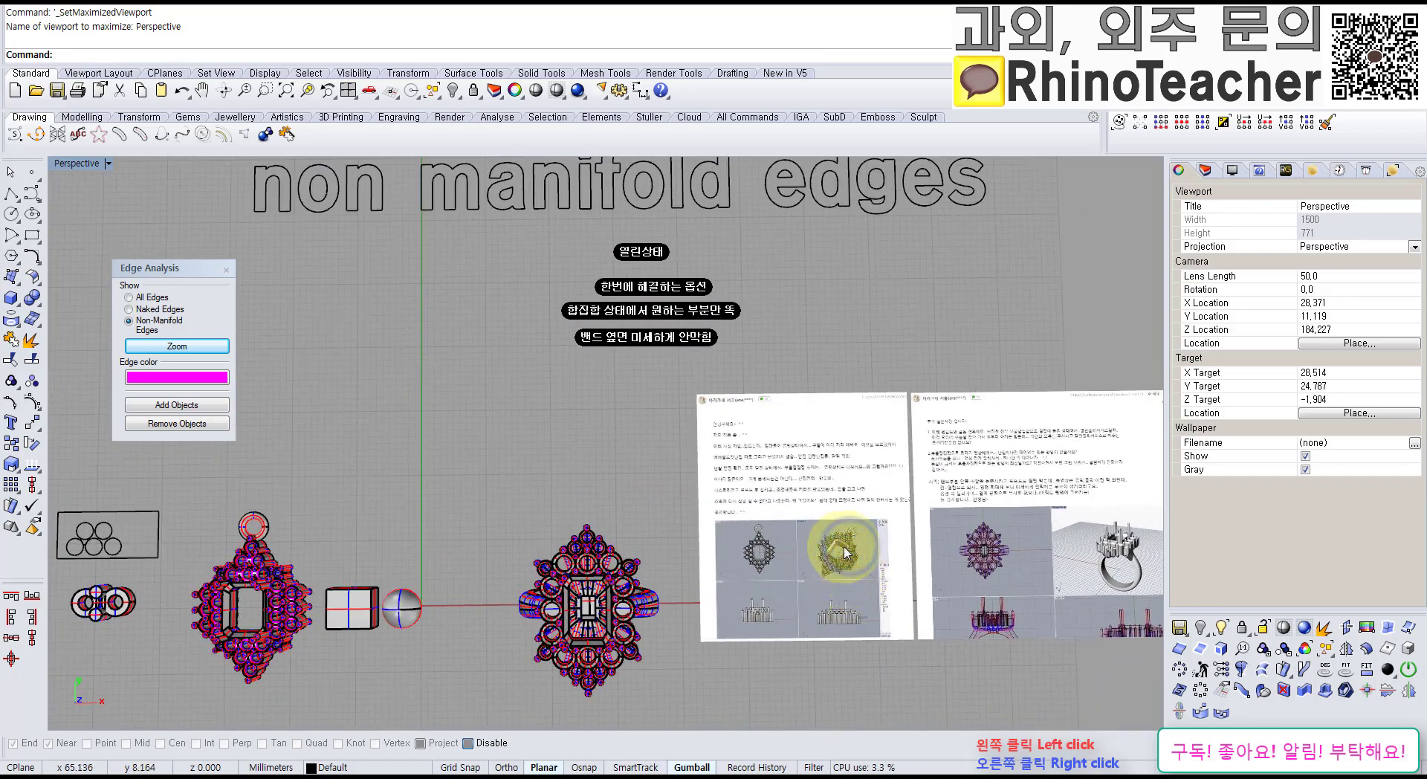
key(ctrl+F1)
scroll(747, 439, down, 2)
right_drag(761, 402, 659, 542)
scroll(602, 432, up, 6)
scroll(603, 389, up, 6)
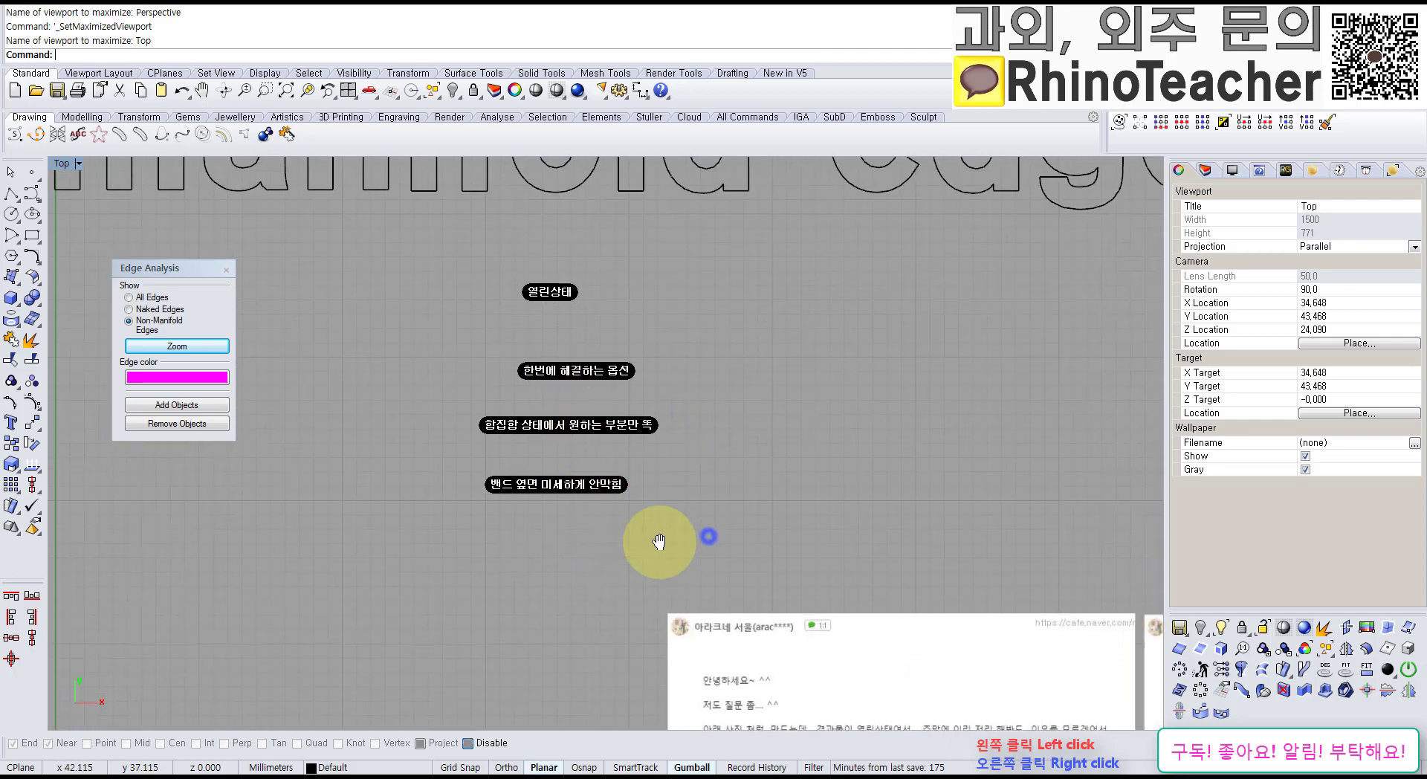
scroll(791, 563, down, 6)
right_drag(870, 571, 814, 450)
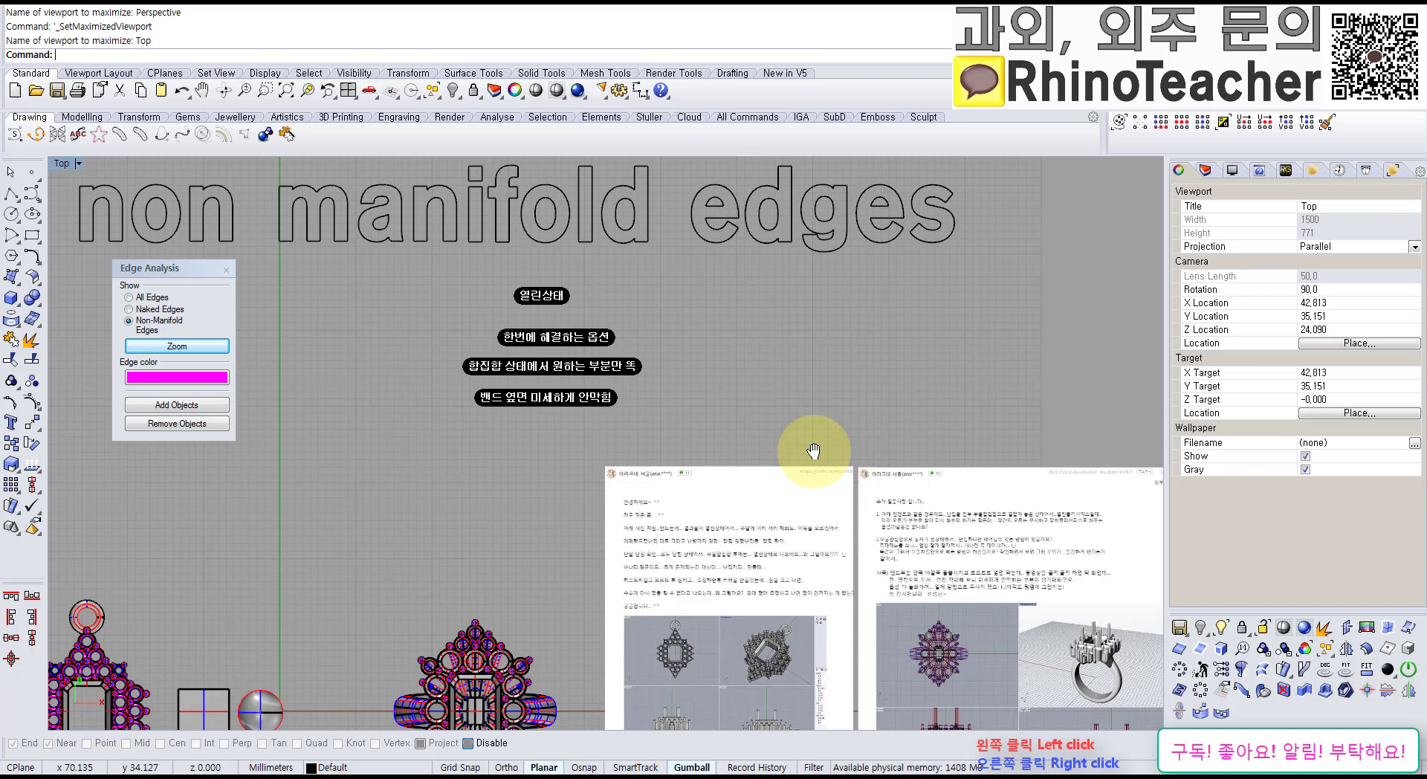
Step: Review the two question screenshots with the ring reference images and the topic text dots under the title
right_drag(710, 420, 629, 350)
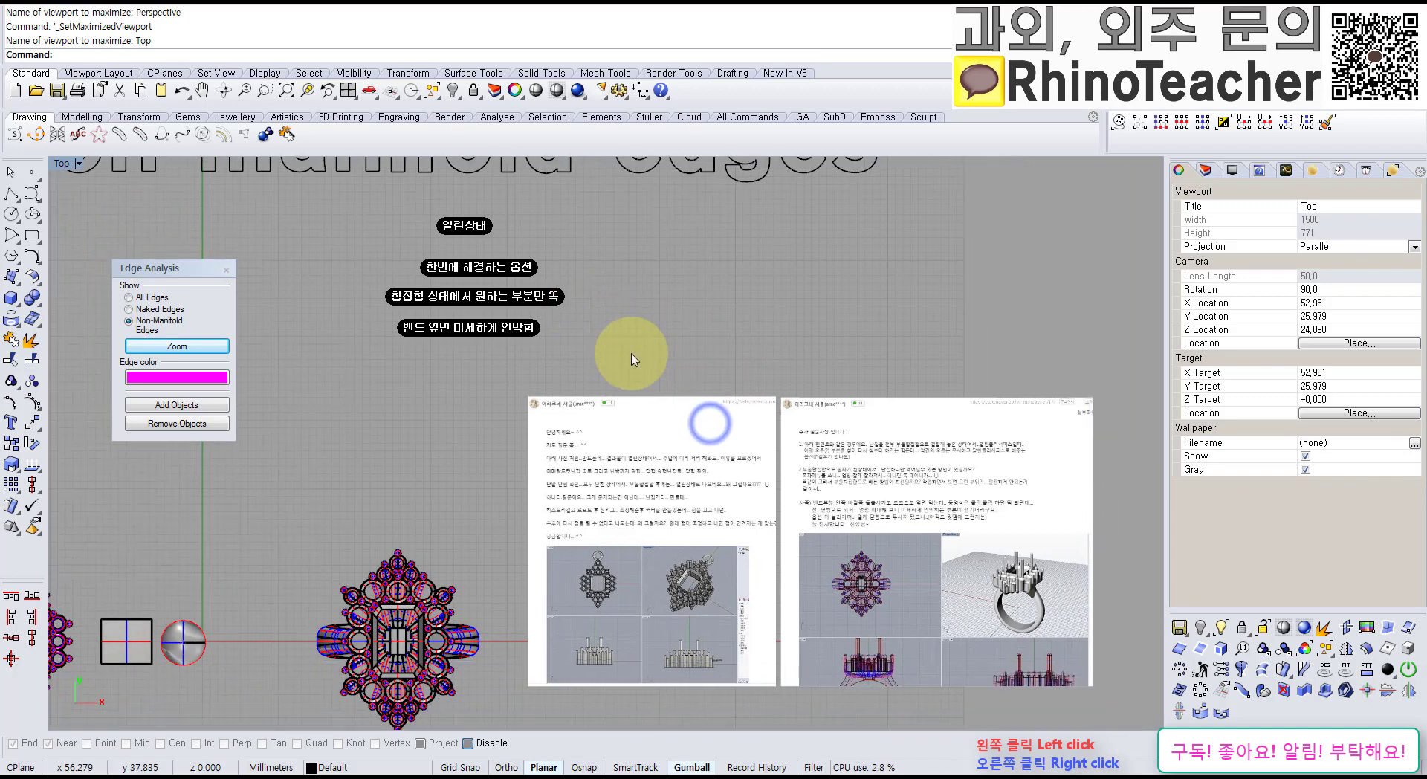
right_drag(649, 425, 574, 384)
right_drag(858, 483, 669, 457)
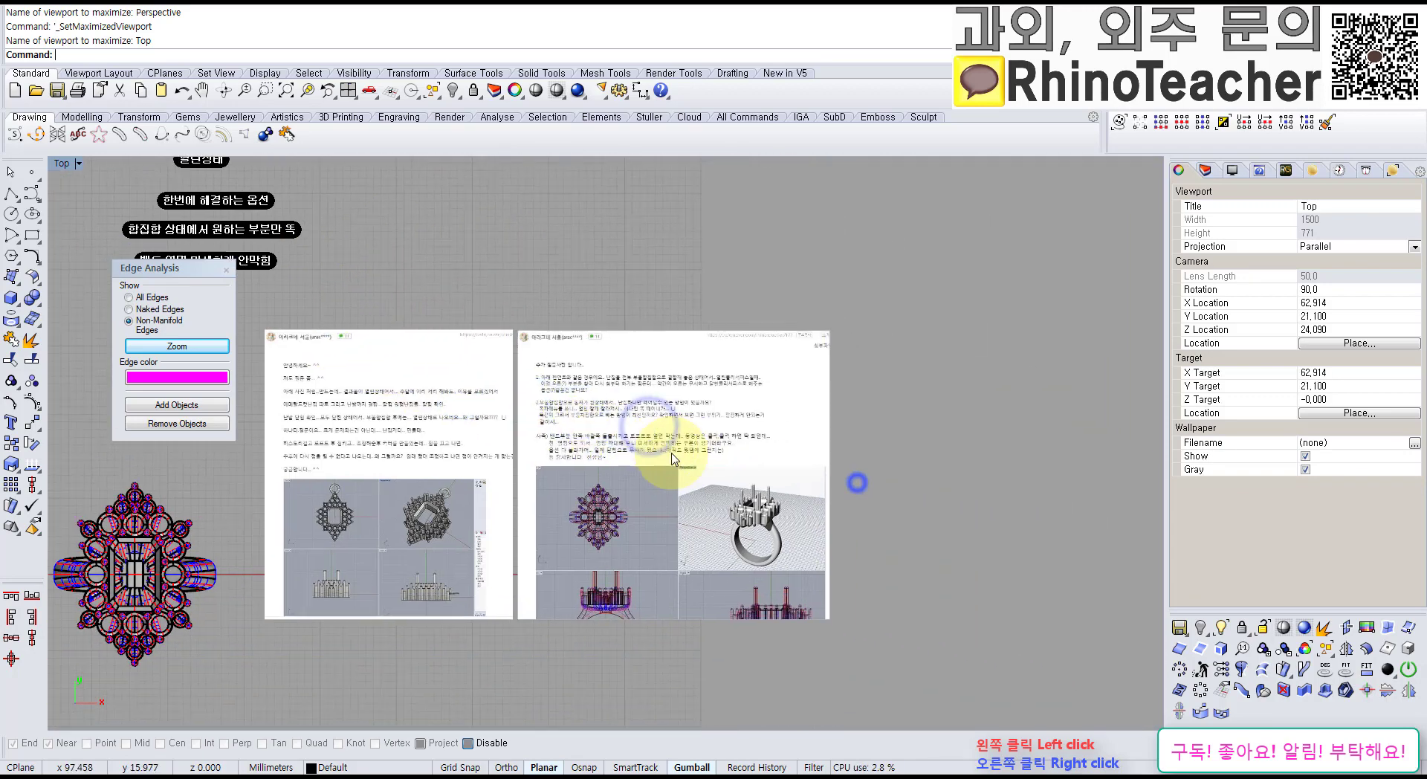
scroll(615, 443, up, 6)
scroll(617, 448, down, 10)
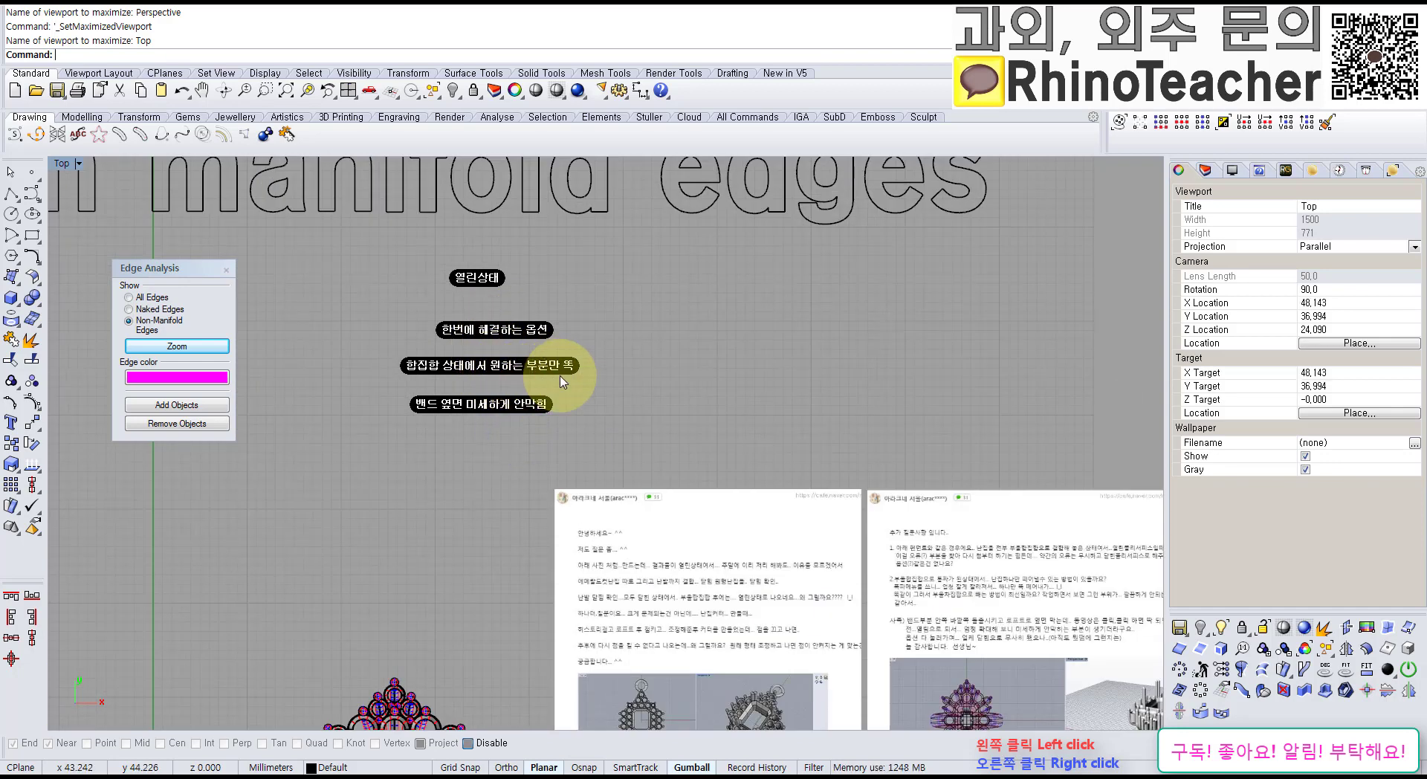
drag(624, 375, 515, 336)
click(704, 375)
Step: Hide the example models to the left of the gem-set ring, undoing a trial deletion of them first
scroll(535, 439, down, 6)
right_drag(511, 503, 632, 367)
scroll(534, 444, up, 2)
right_drag(466, 458, 646, 483)
scroll(646, 483, down, 6)
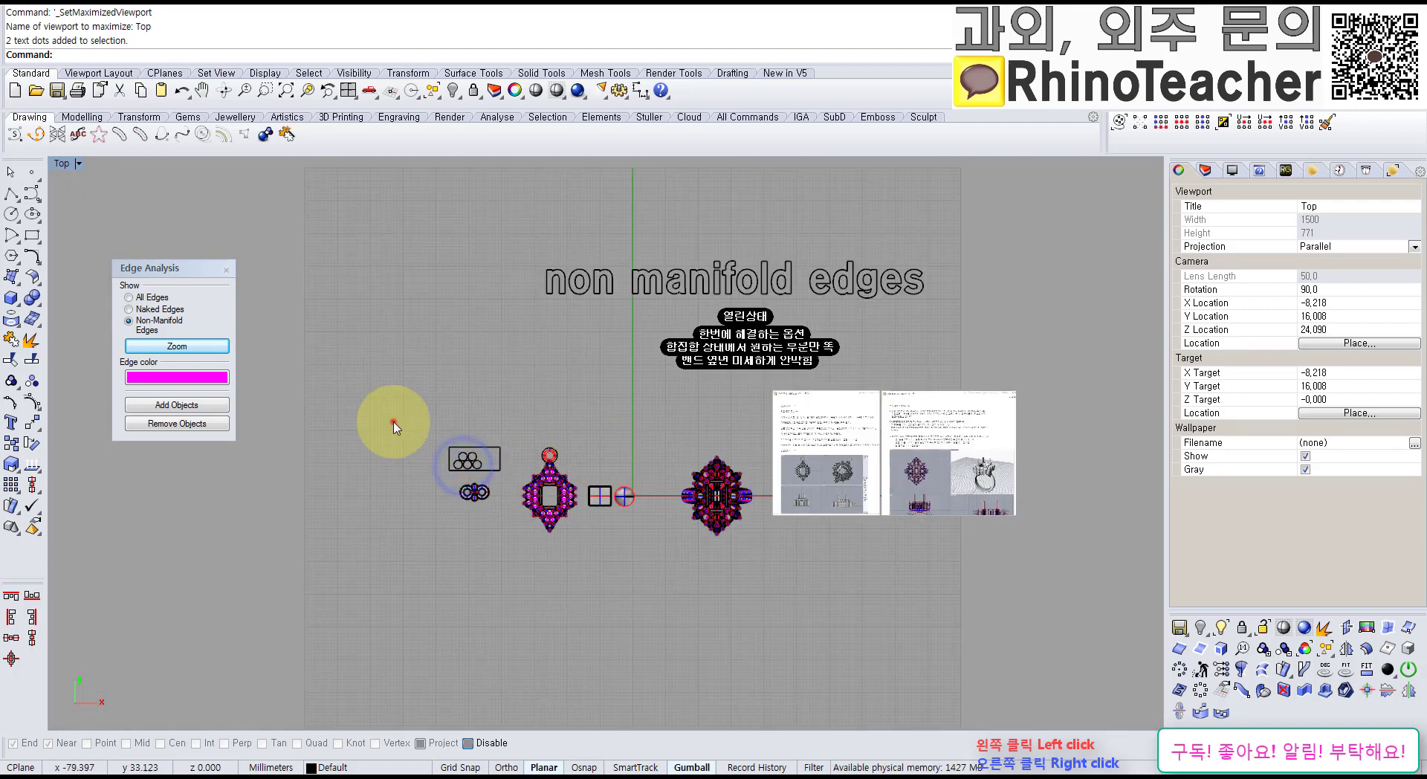
drag(394, 422, 650, 601)
right_drag(683, 511, 512, 550)
key(Delete)
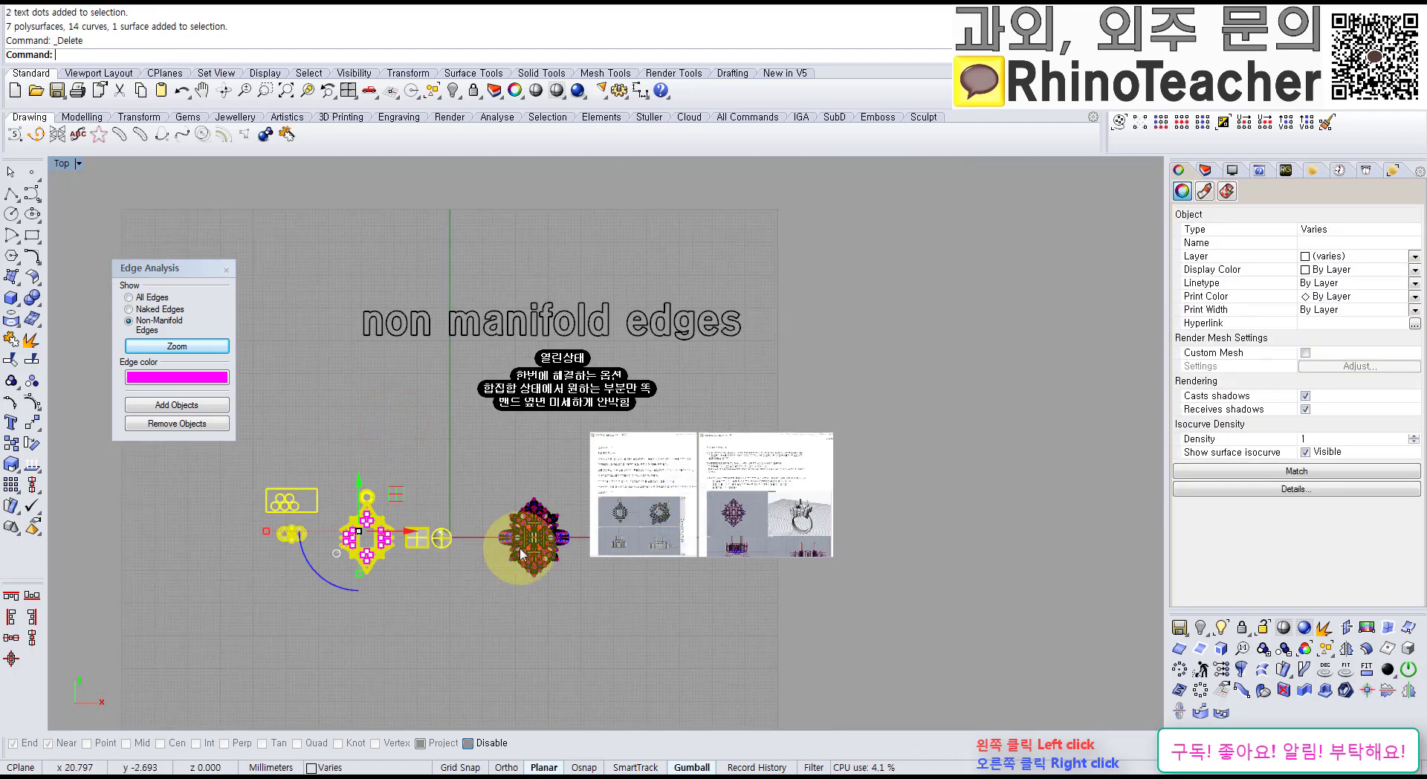
right_drag(637, 532, 556, 565)
key(ctrl+z)
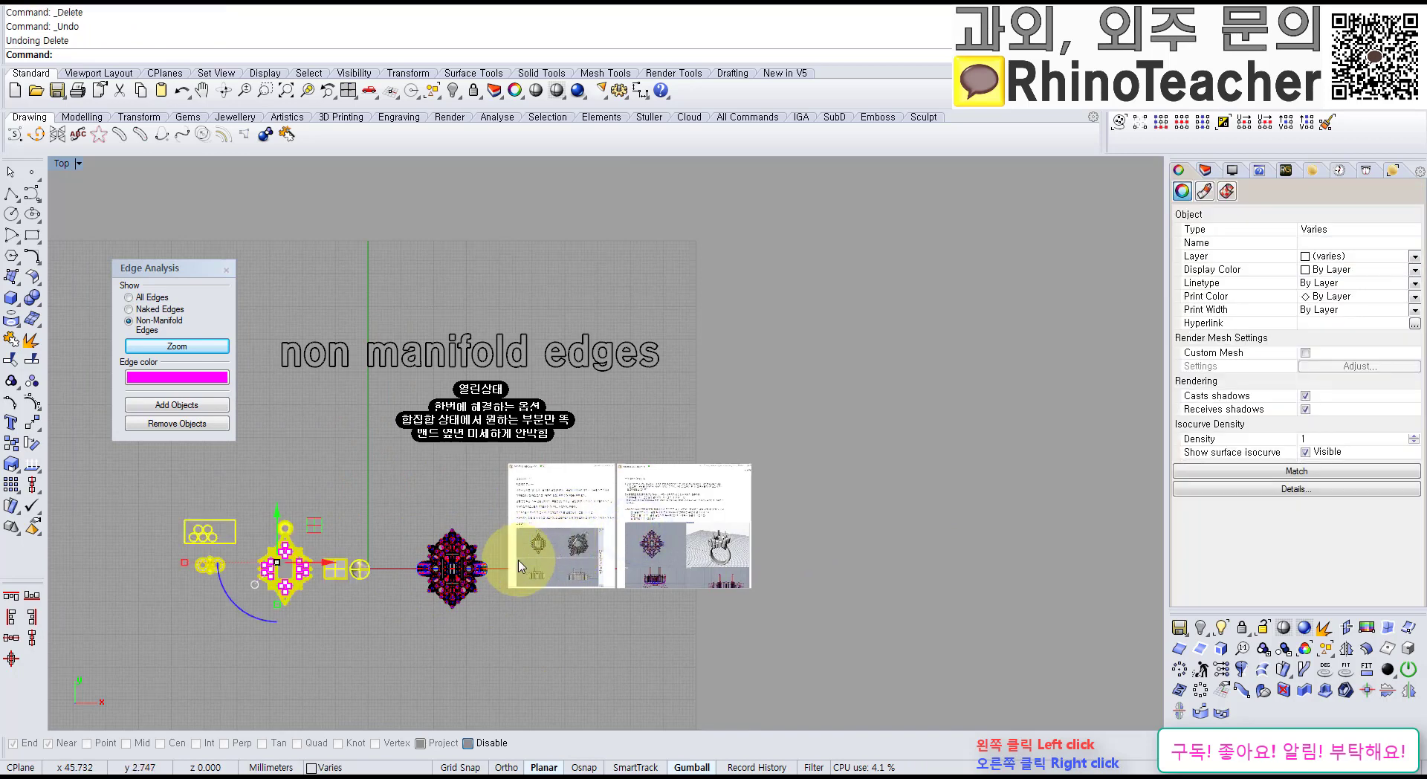
key(ctrl+h)
Step: Hide the "non manifold edges" title, the four topic text dots and the two reference images
drag(753, 654, 565, 266)
right_click(587, 356)
drag(590, 339, 409, 431)
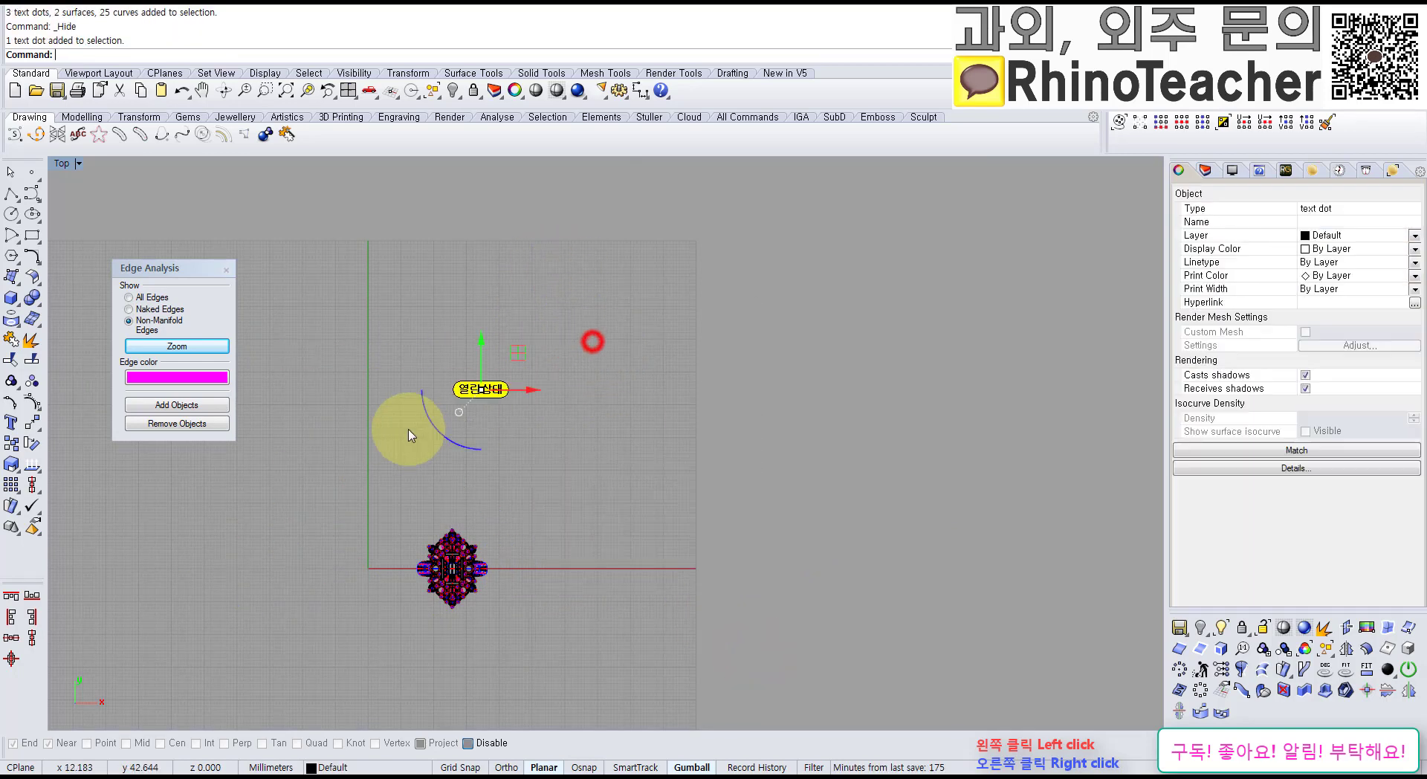
right_click(408, 431)
Step: In the front view, move the ring band horizontally to the left, clear of its gem-set head
key(ctrl+F2)
right_click(527, 522)
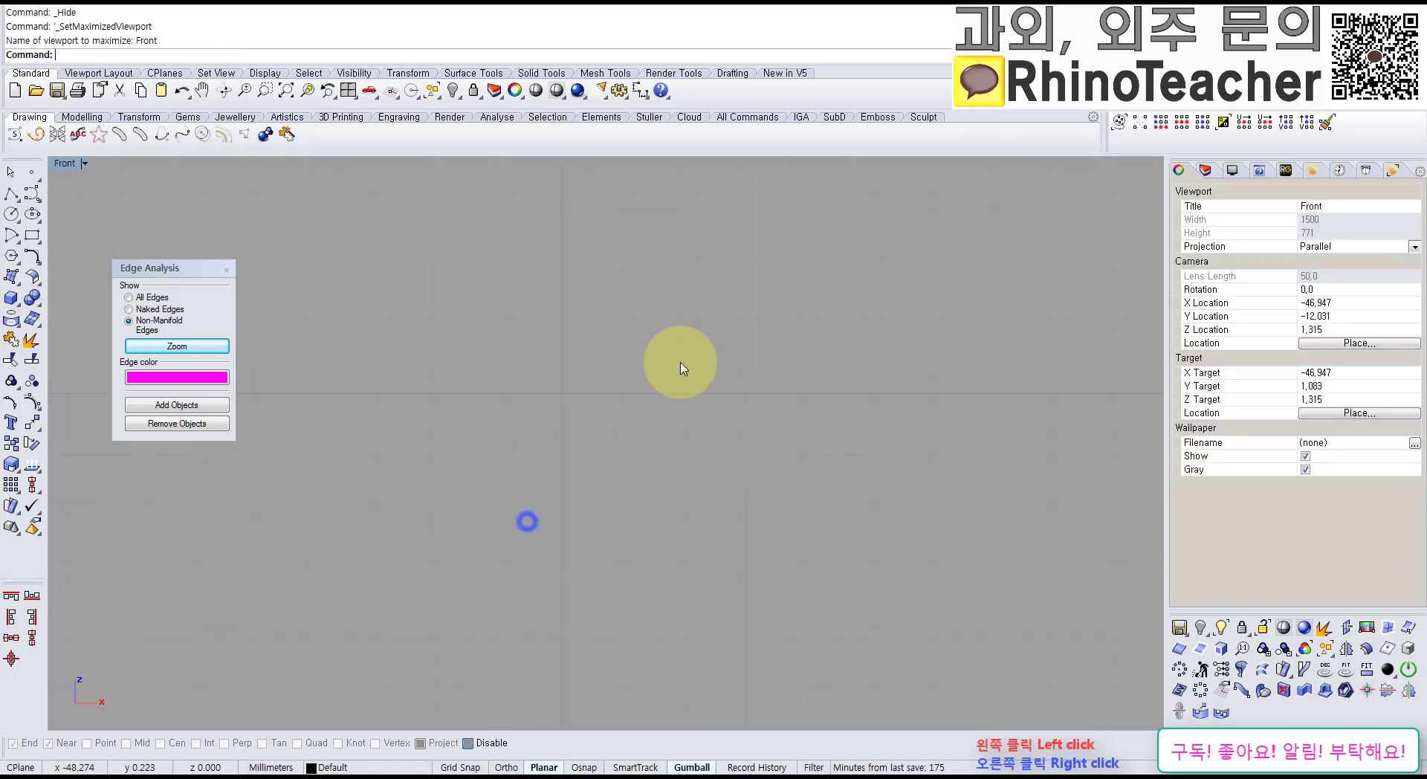
scroll(693, 383, down, 10)
right_drag(777, 376, 706, 392)
scroll(755, 399, up, 12)
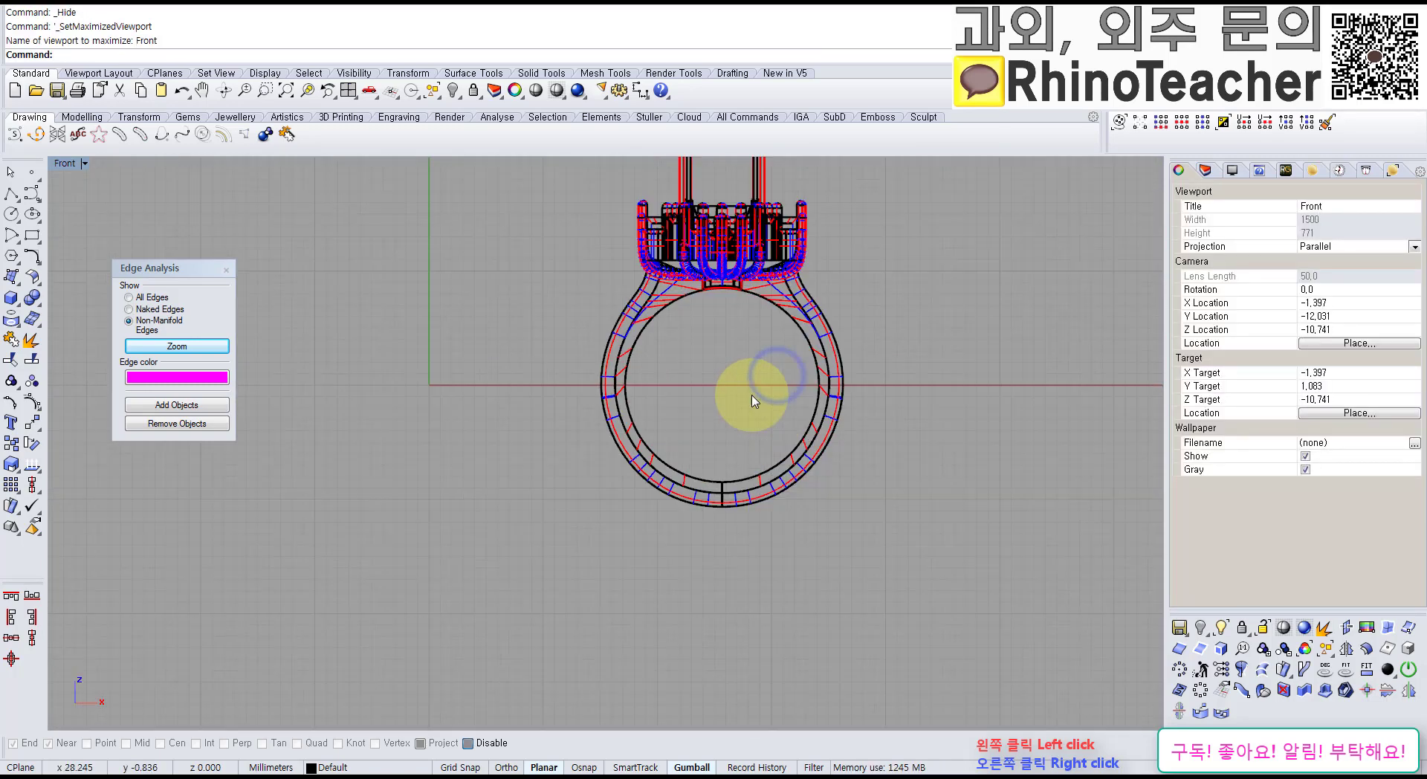
drag(853, 526, 637, 445)
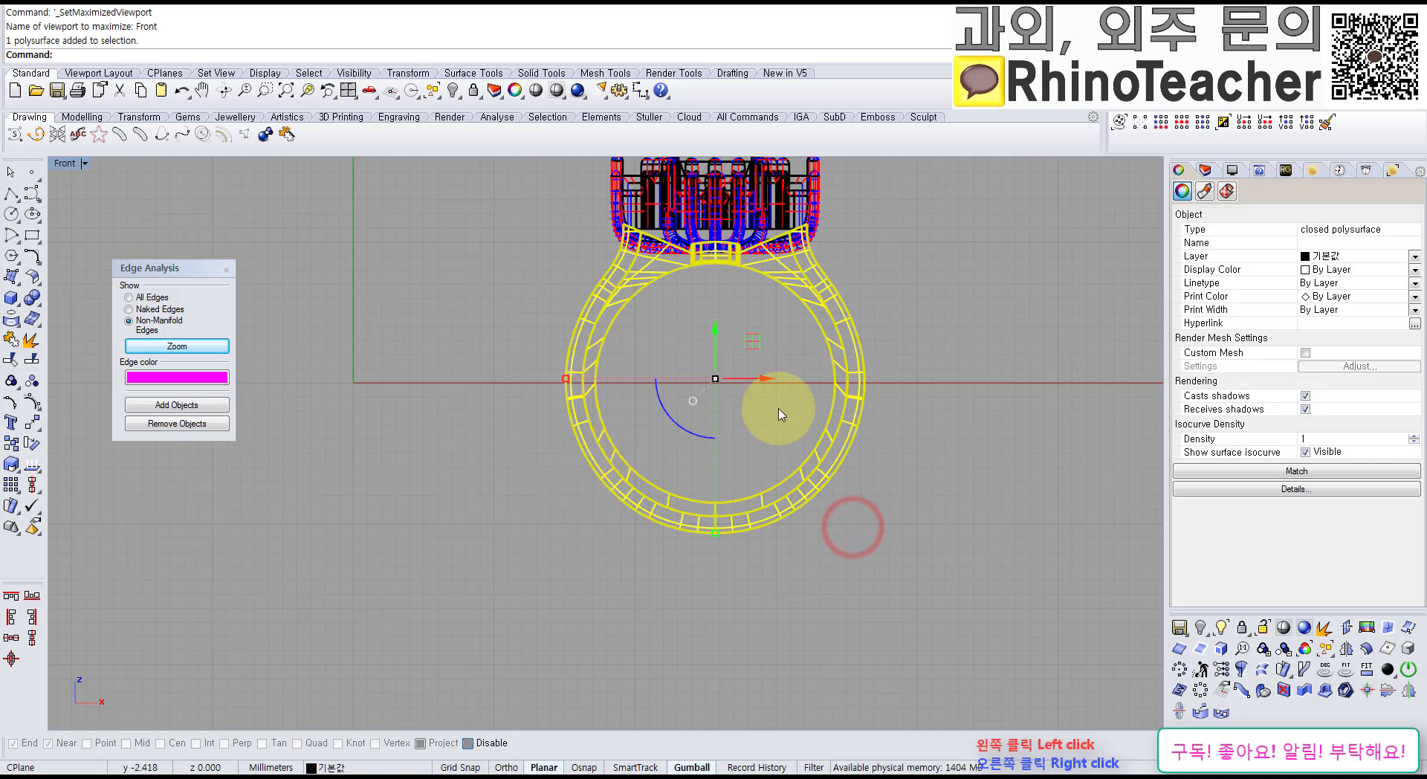
drag(734, 377, 382, 374)
click(565, 329)
Step: Examine the vertical seam at the bottom of the ring band up close in the front view
scroll(564, 297, up, 10)
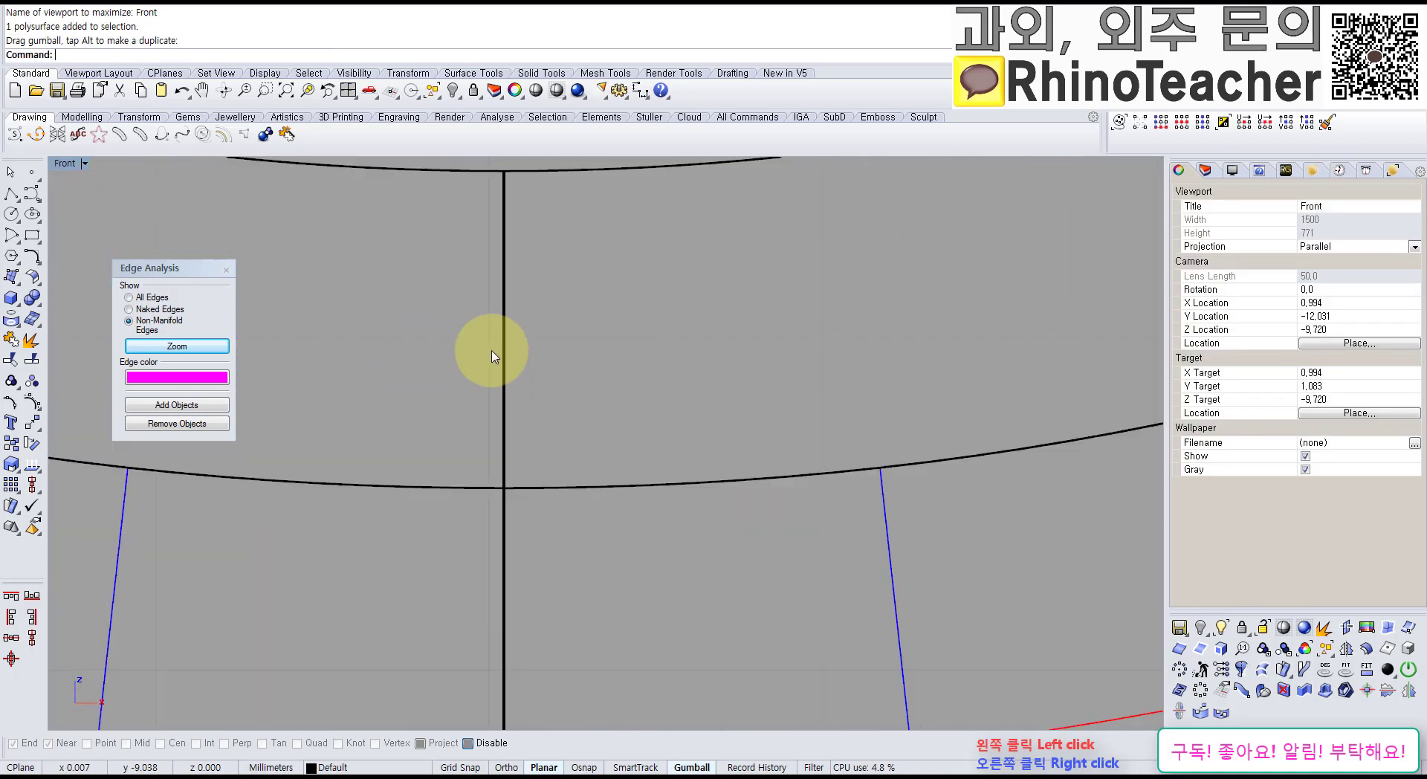
scroll(534, 420, up, 3)
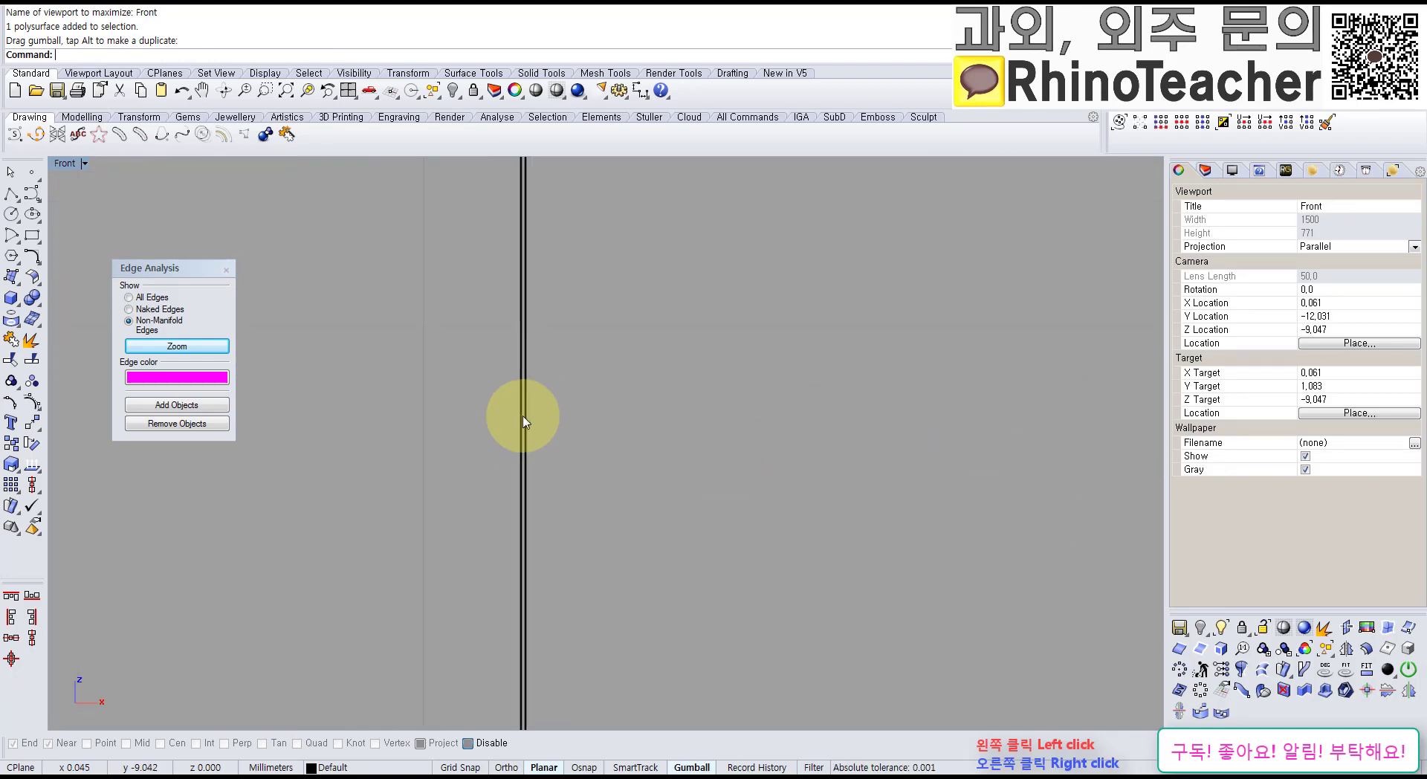
scroll(526, 417, down, 5)
scroll(542, 382, up, 3)
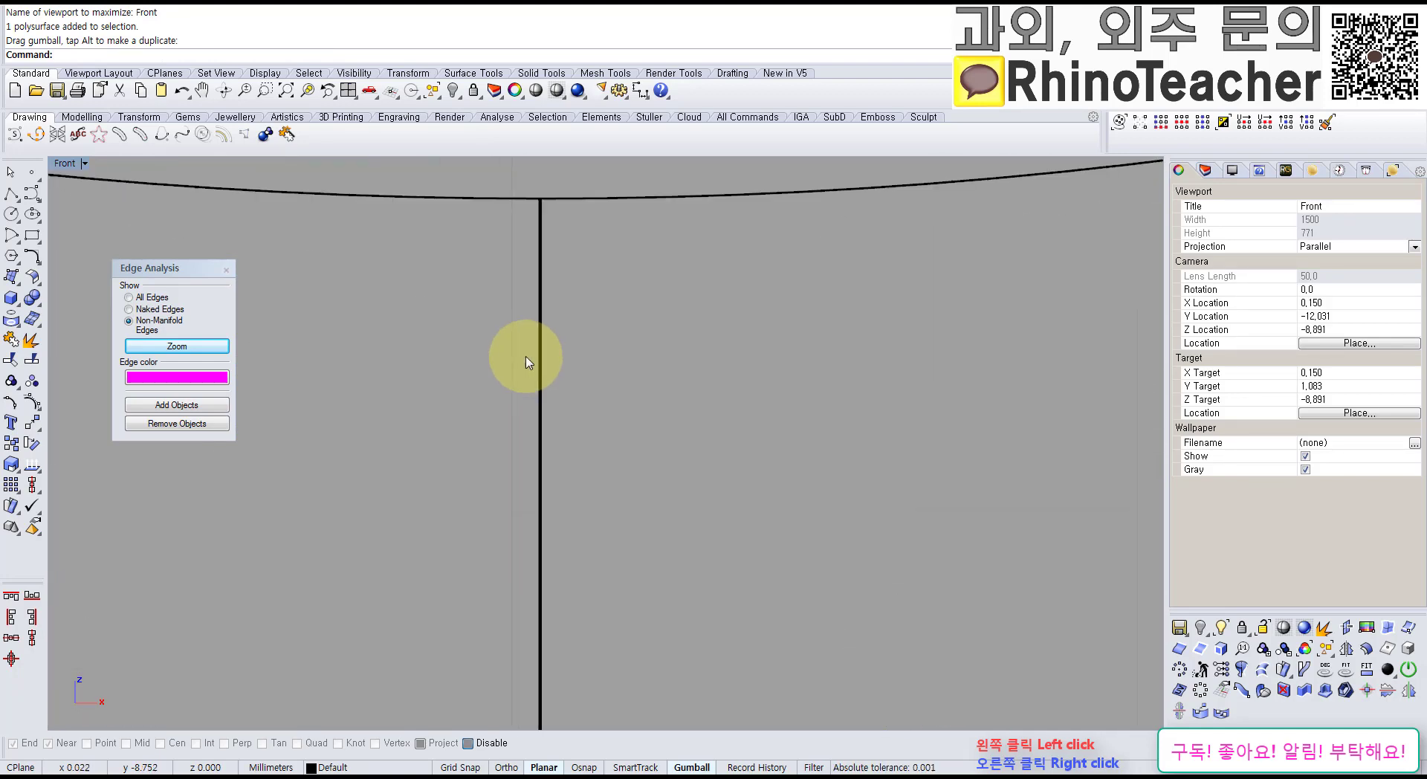
scroll(529, 360, down, 1)
scroll(537, 332, up, 1)
scroll(535, 338, down, 3)
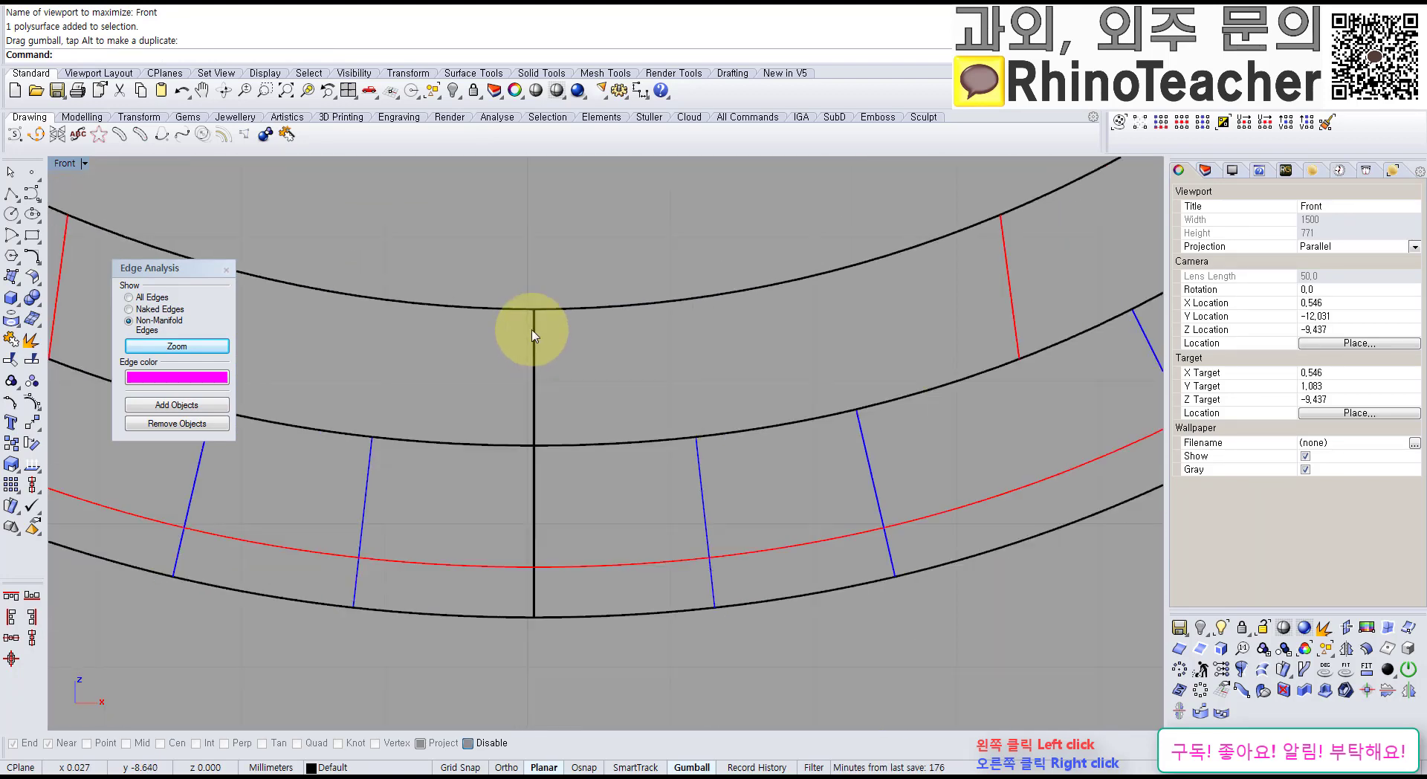
Step: Draw a rectangle beside the ring band in the right view and select it
key(ctrl+F1)
scroll(465, 487, up, 5)
key(ctrl+F3)
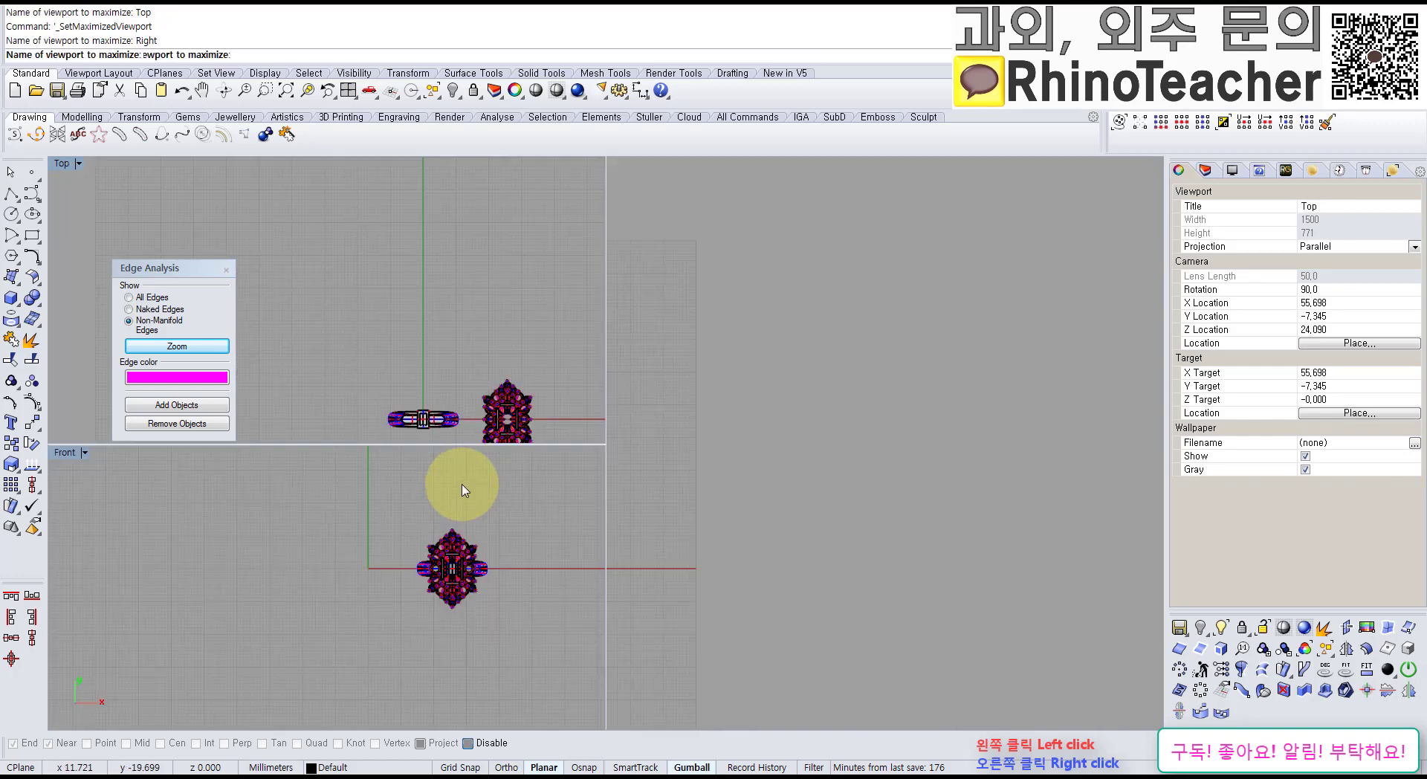
right_drag(482, 521, 839, 451)
scroll(840, 452, down, 6)
right_drag(611, 548, 631, 345)
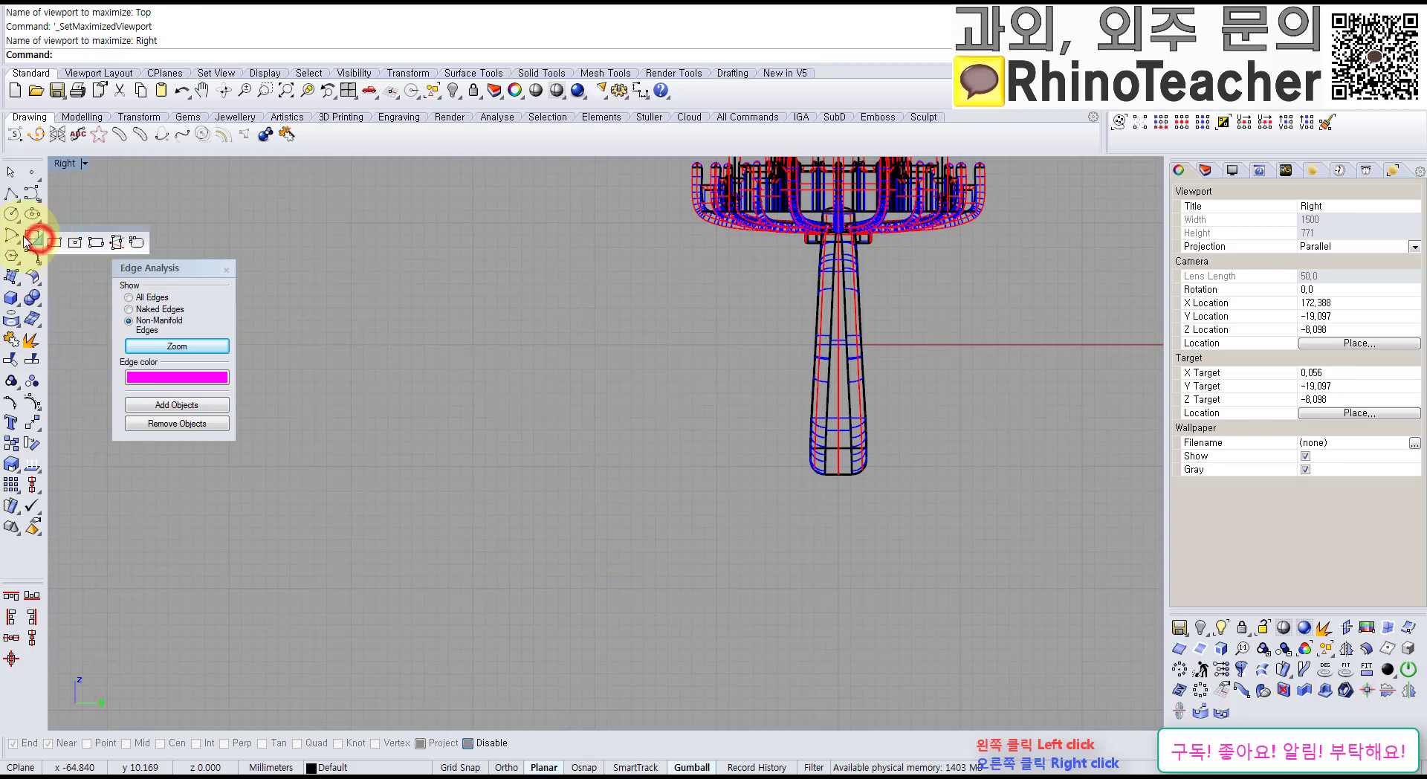
click(32, 236)
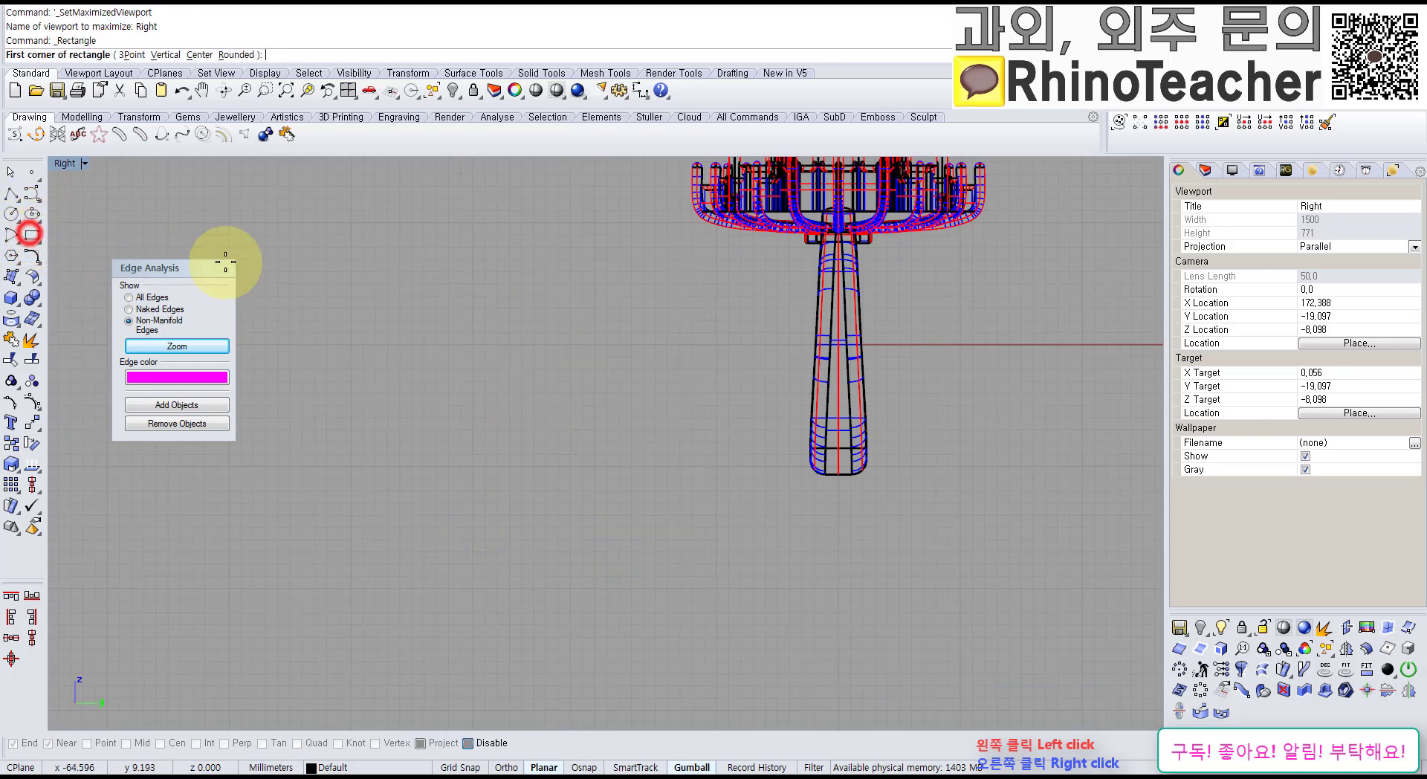
click(466, 327)
drag(594, 437, 505, 394)
Step: Extrude the rectangle into a solid box from the top view and delete its source curve
right_drag(555, 426, 573, 395)
key(ctrl+F1)
scroll(582, 427, down, 7)
scroll(594, 360, up, 8)
scroll(597, 396, up, 14)
right_drag(640, 477, 671, 347)
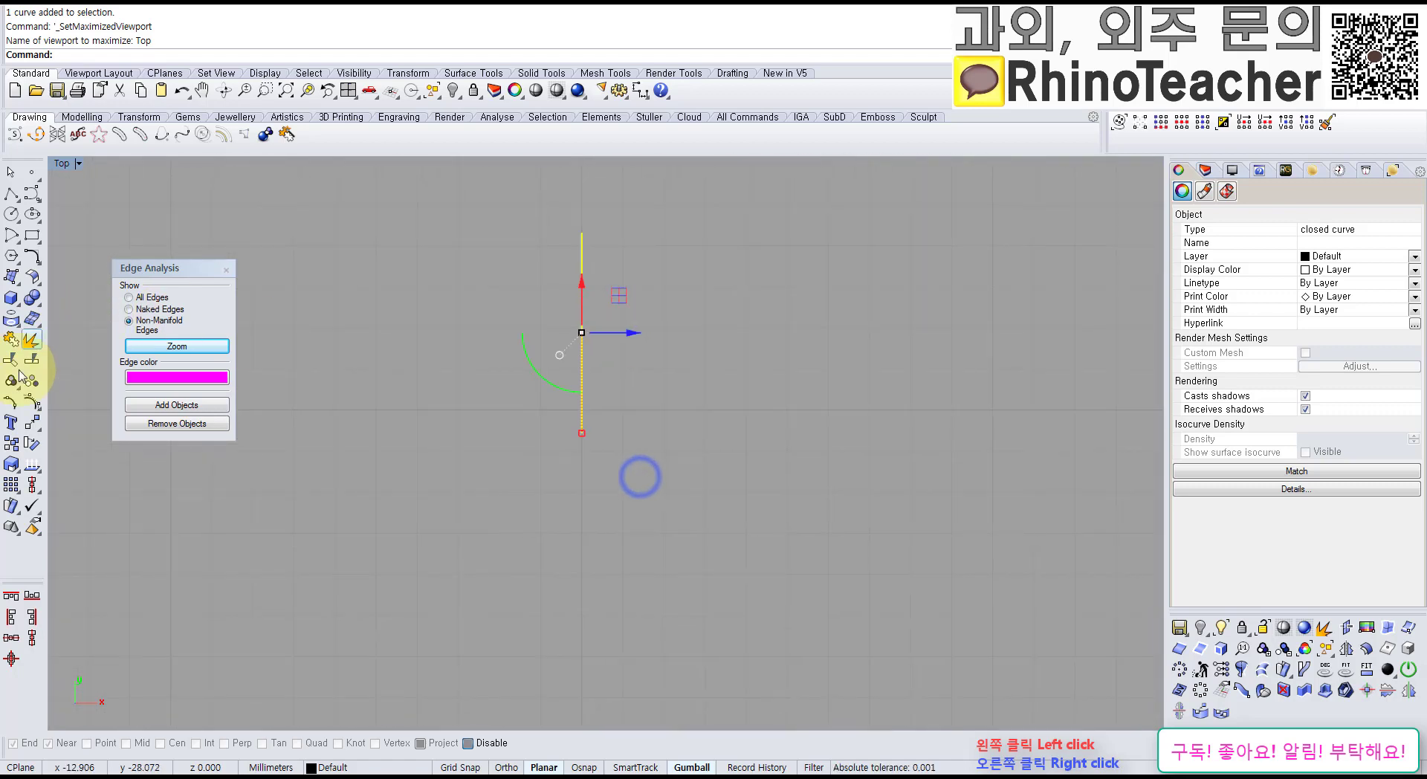
click(851, 404)
click(926, 495)
drag(460, 229, 630, 567)
right_drag(659, 462, 543, 561)
key(Delete)
Step: Mirror the box across its left side so that the copy sits flush against the original
drag(804, 571, 609, 437)
right_drag(608, 437, 798, 384)
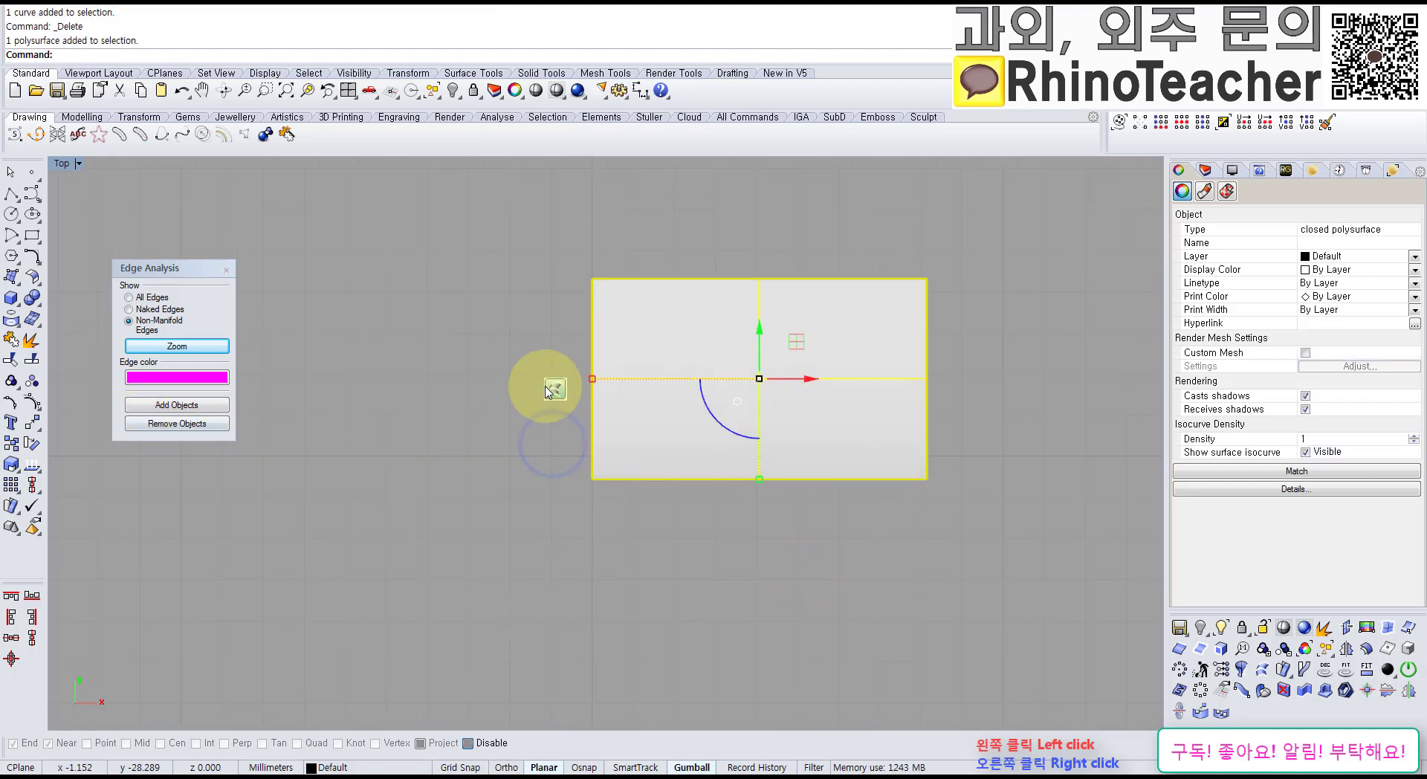
middle_click(549, 392)
click(561, 367)
click(592, 434)
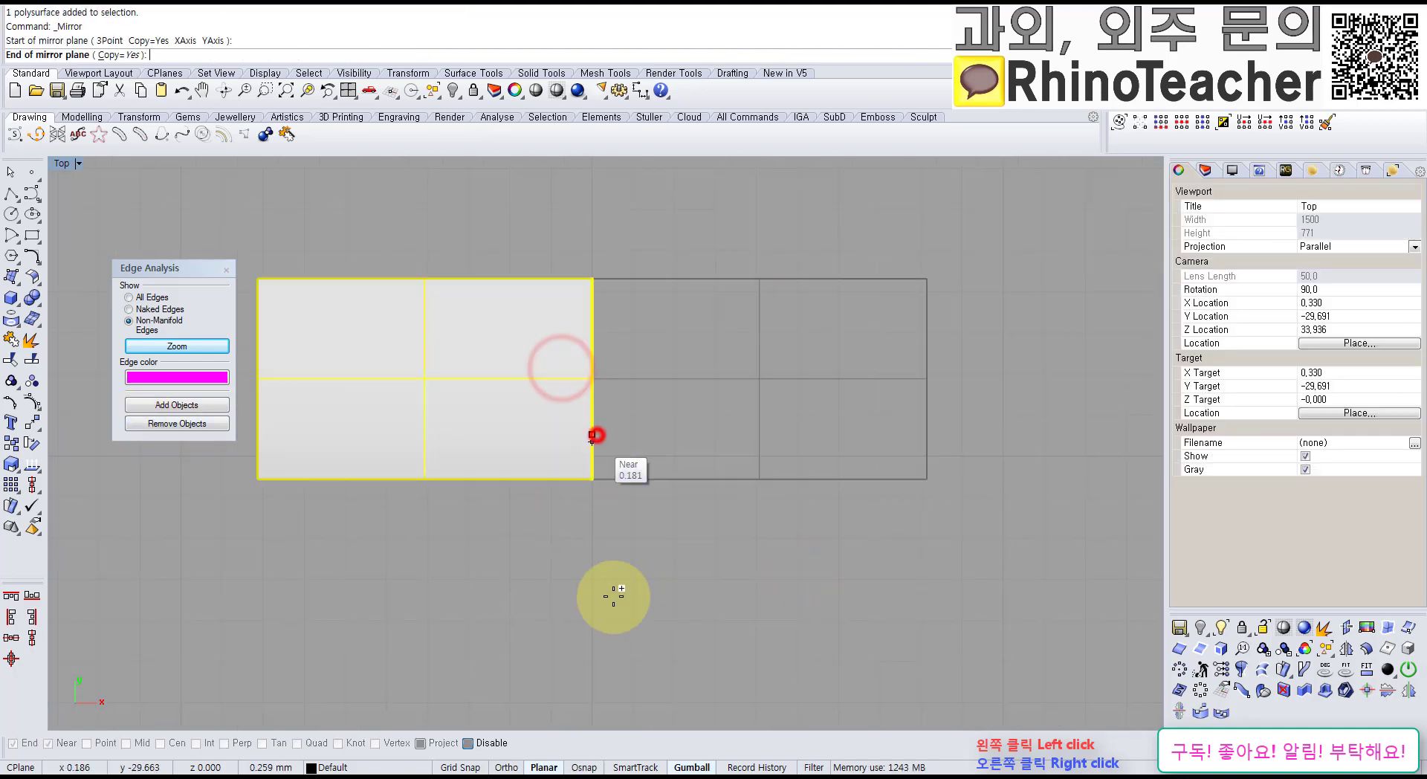
click(605, 595)
Step: Try shifting the mirrored box horizontally to overlap the original slightly, and undo the move
drag(462, 558, 387, 383)
right_drag(560, 422, 484, 486)
scroll(383, 461, up, 6)
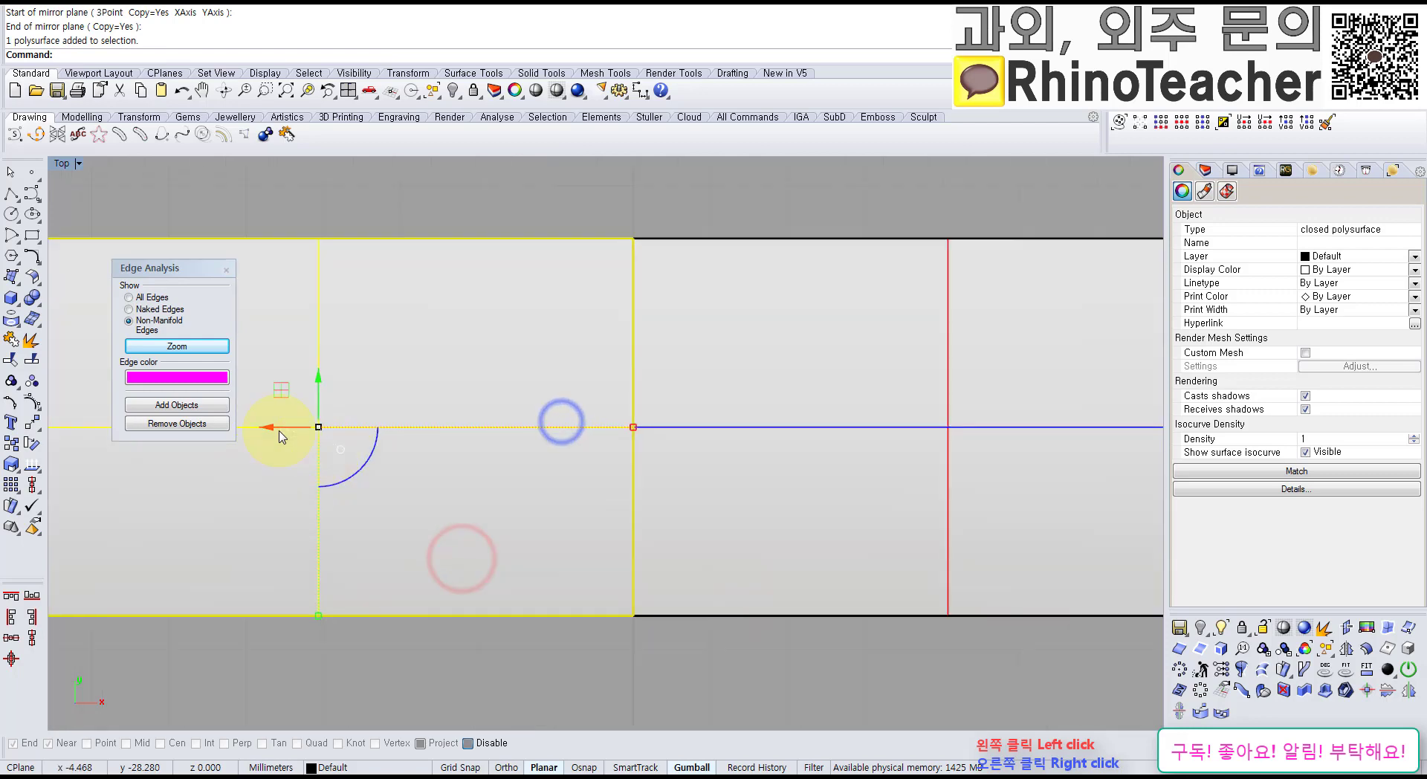
drag(297, 429, 297, 430)
right_drag(570, 510, 492, 564)
scroll(611, 471, down, 4)
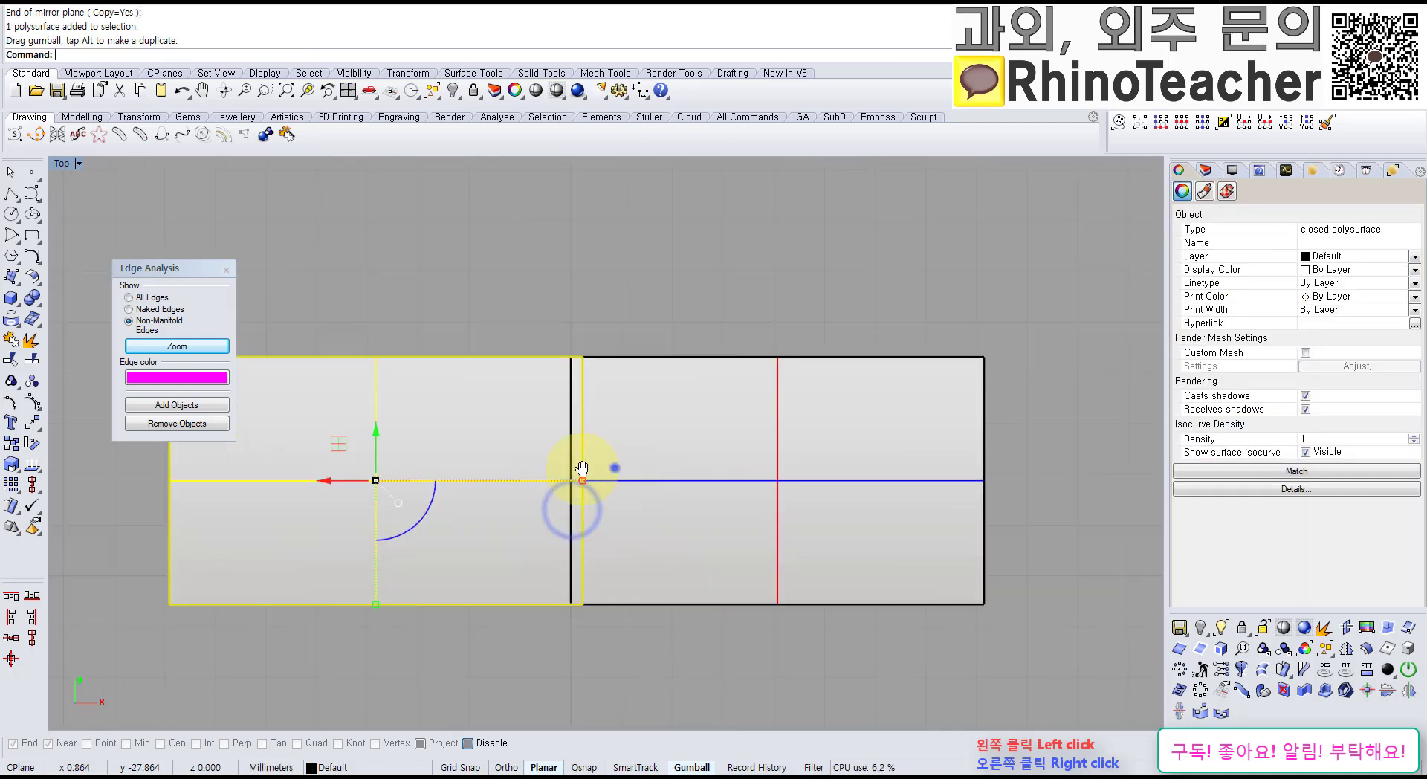
right_drag(614, 467, 571, 453)
key(ctrl+z)
Step: Rotate both boxes slightly about the upper end of their shared edge with Copy set to No
click(615, 689)
drag(642, 659, 405, 518)
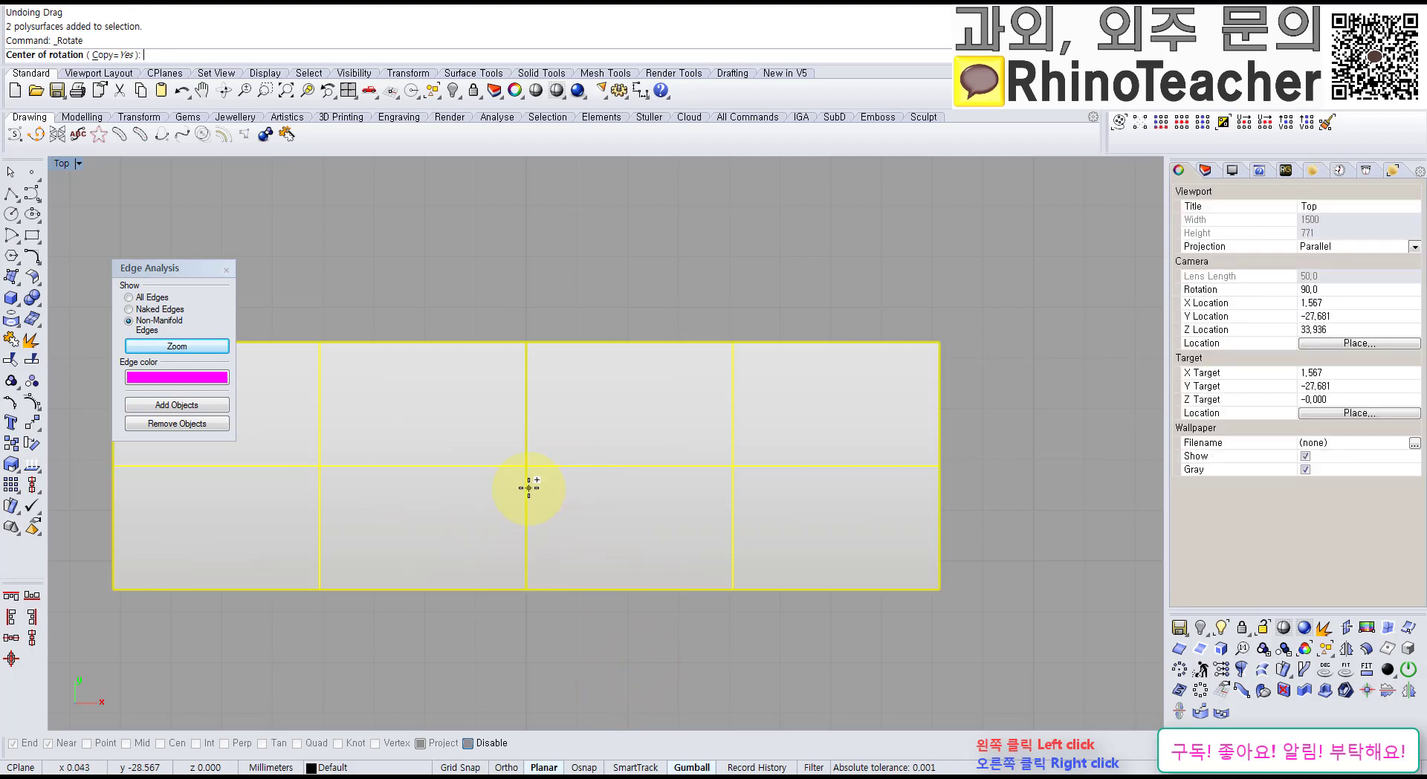
click(533, 344)
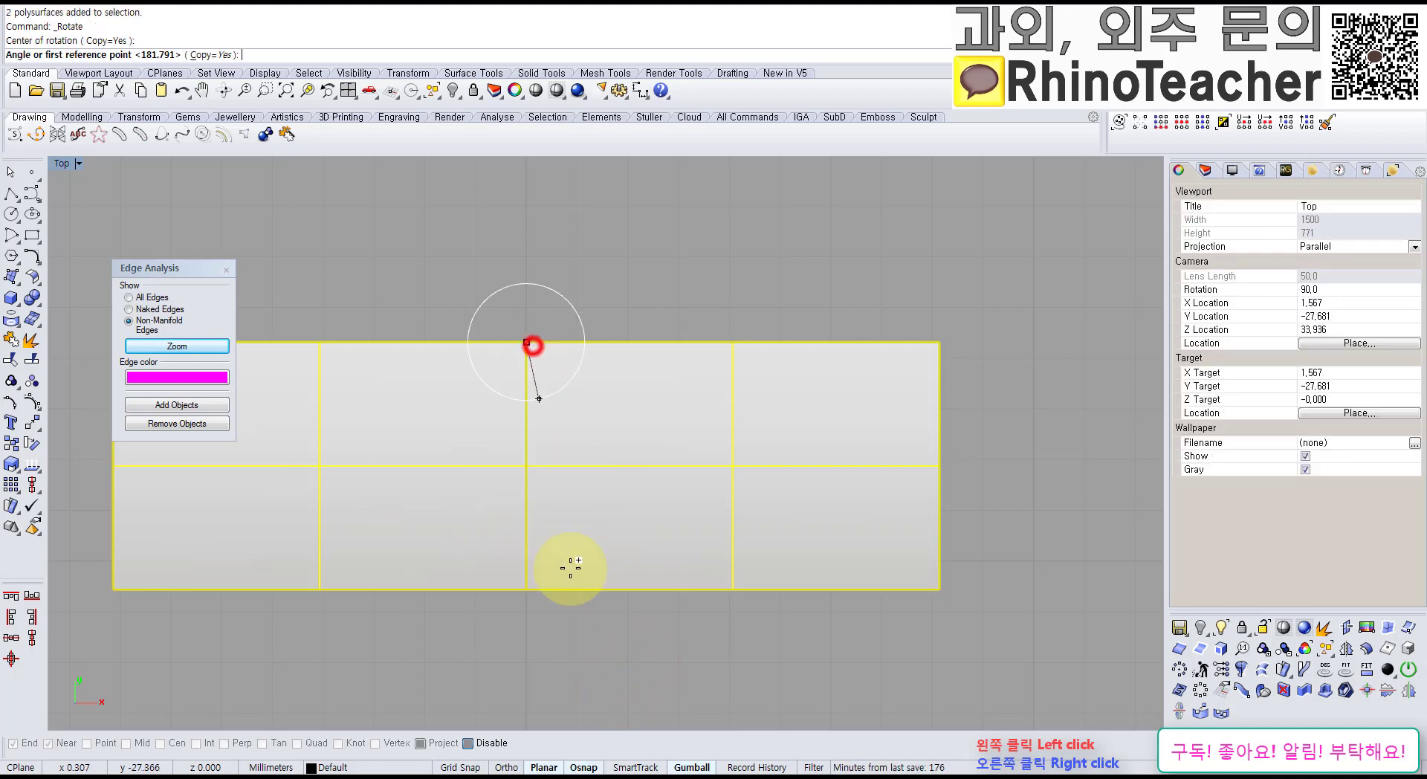
click(526, 677)
click(189, 54)
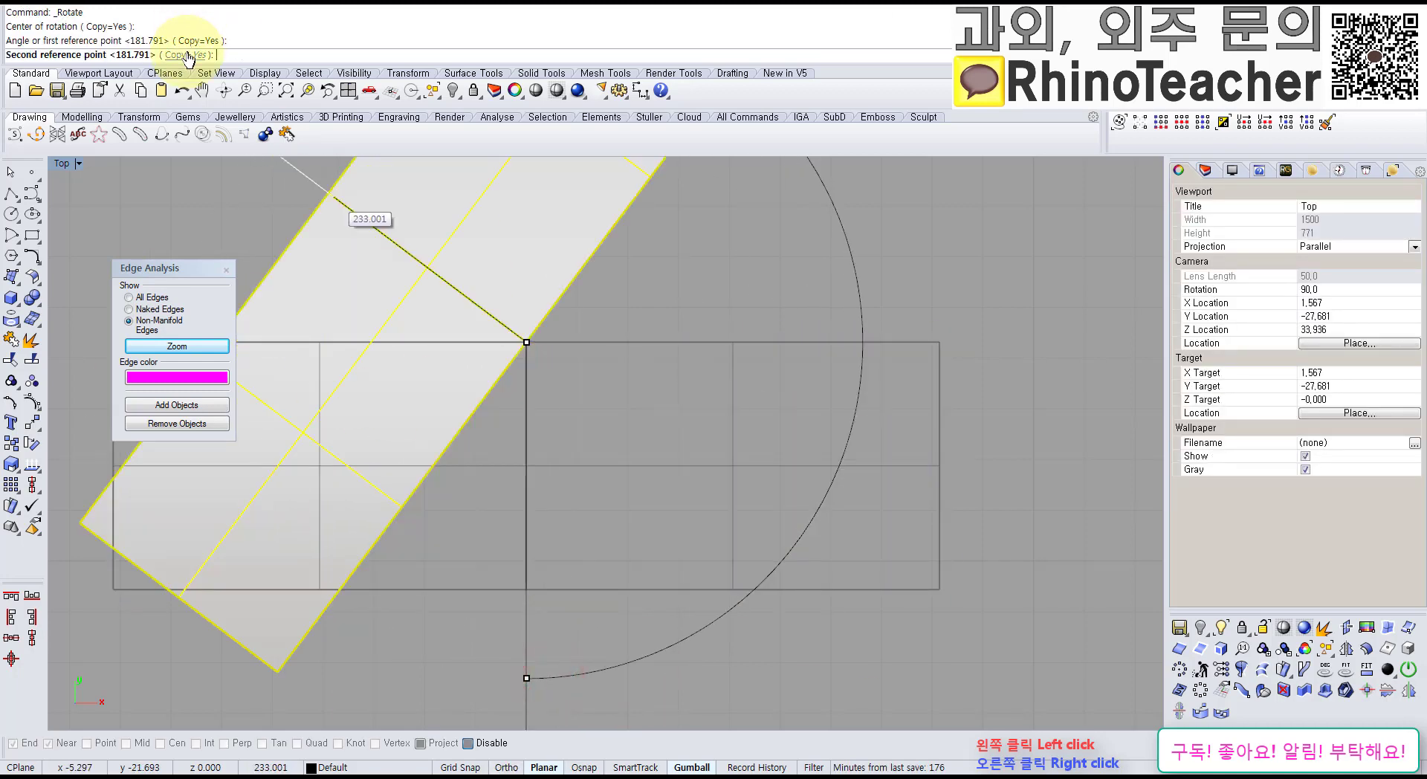
click(520, 629)
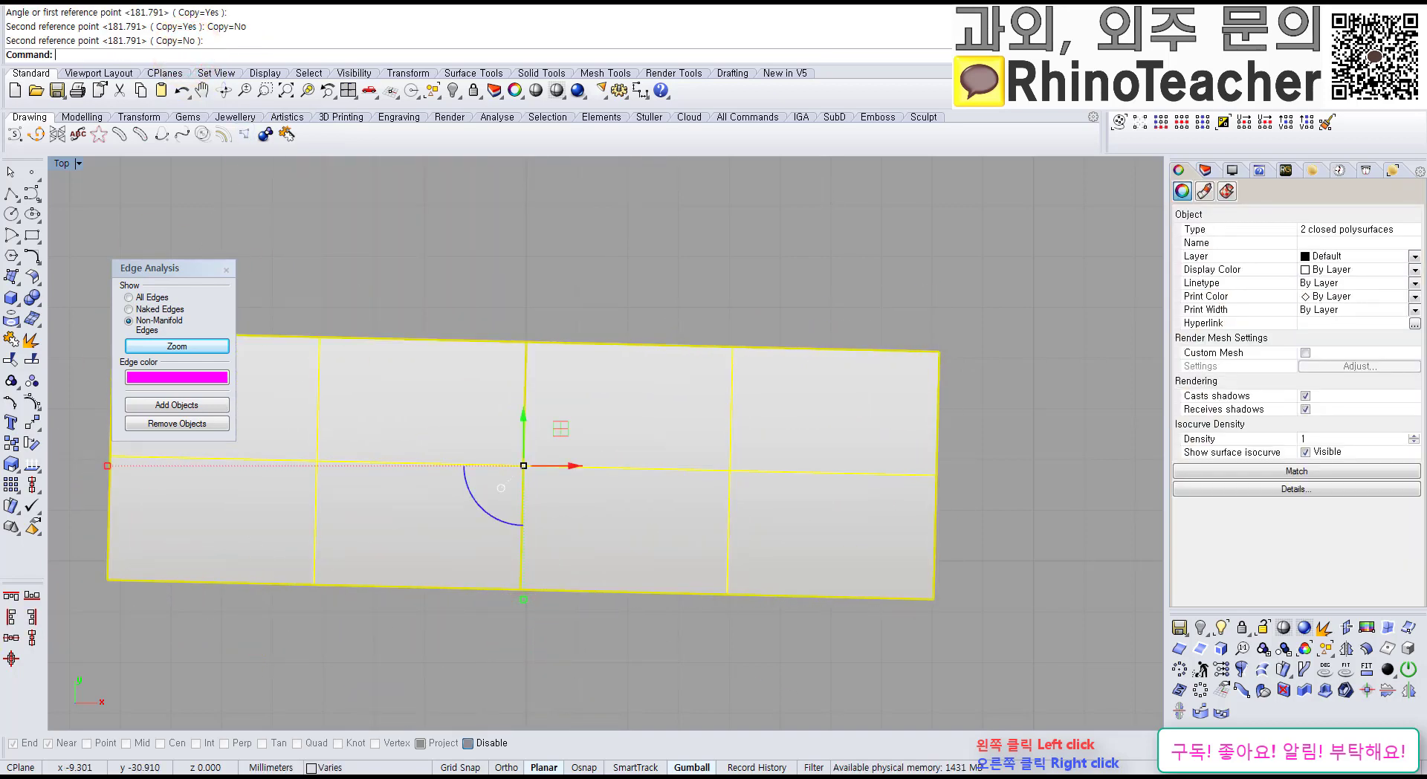
Step: Inspect the rotated boxes next to the ring band in the perspective, front and top views
key(ctrl+F4)
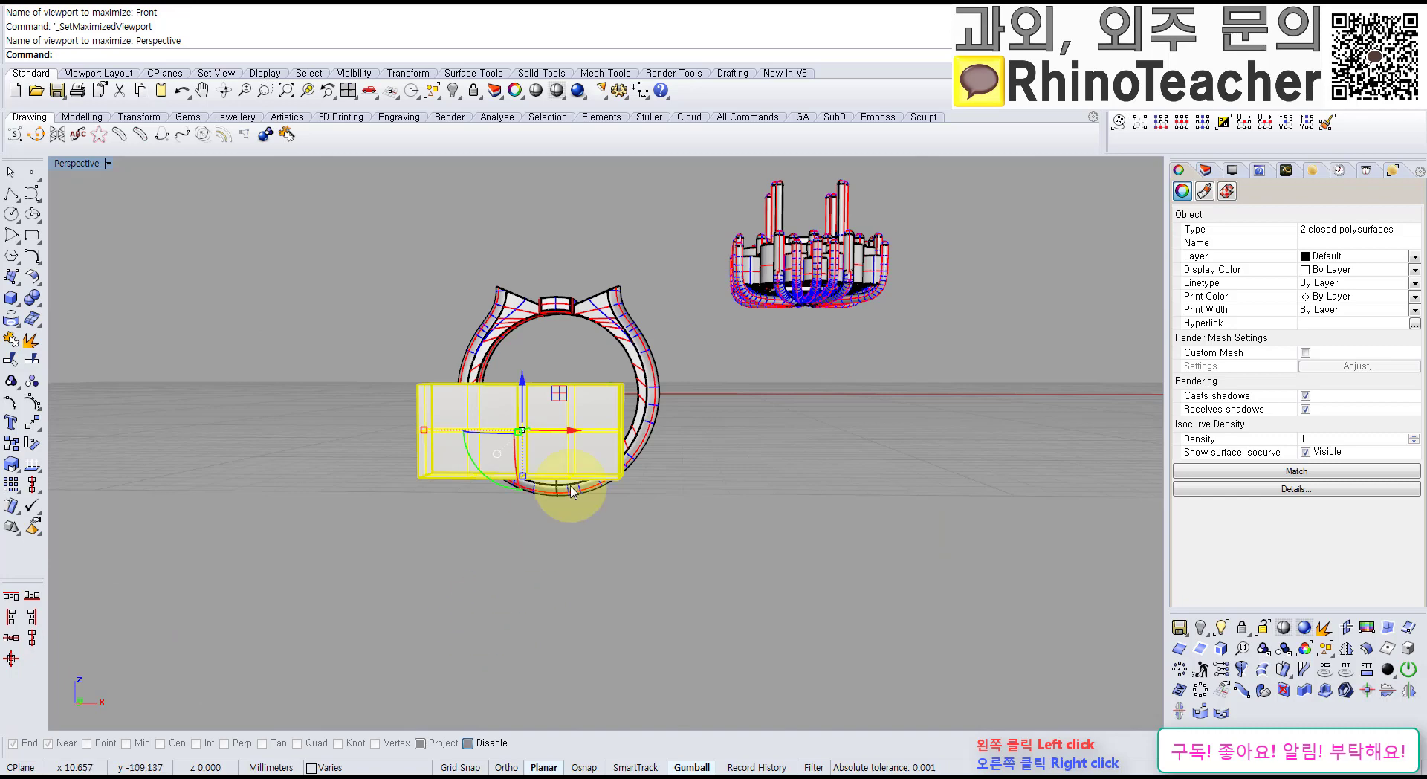
right_drag(583, 560, 566, 520)
key(ctrl+F2)
scroll(602, 599, up, 5)
scroll(627, 570, down, 2)
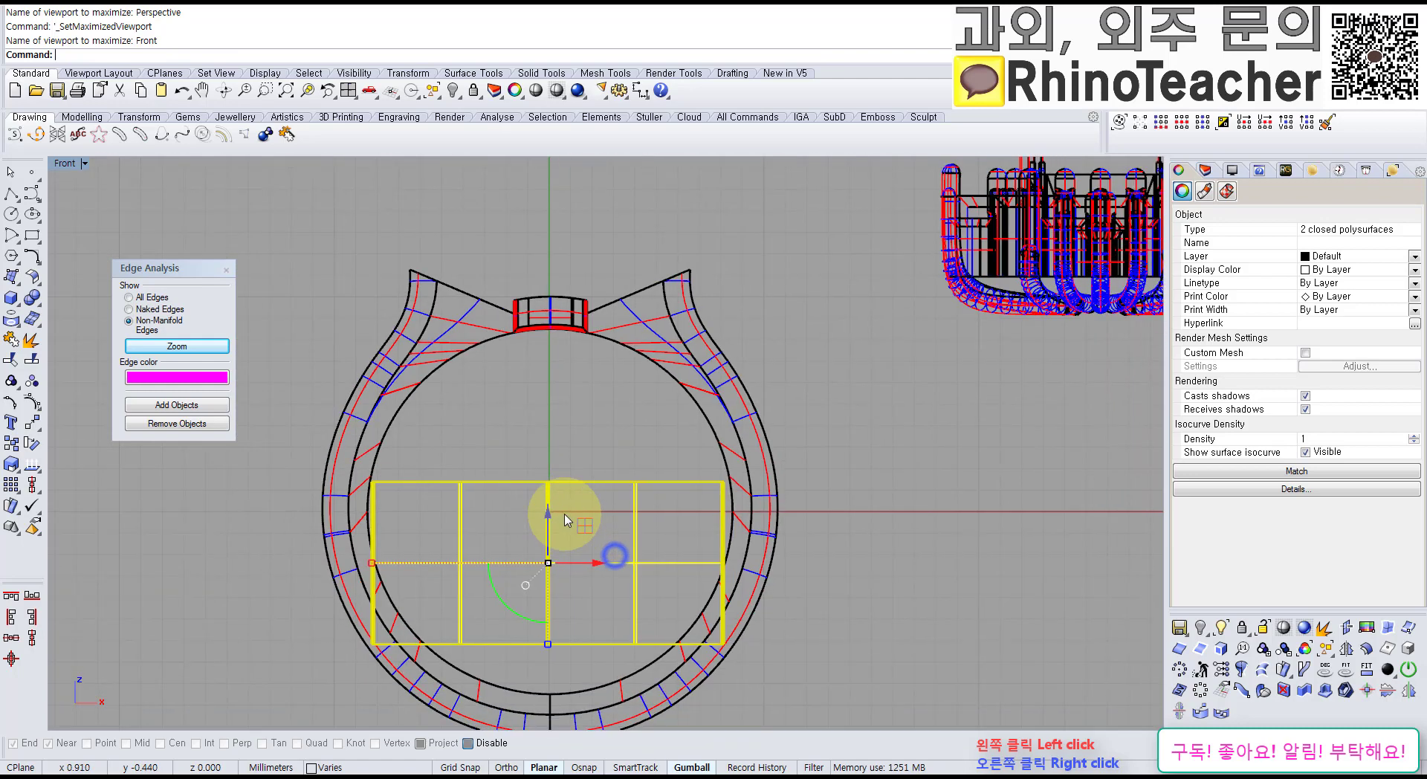
scroll(566, 520, up, 2)
key(ctrl+F1)
scroll(563, 509, down, 2)
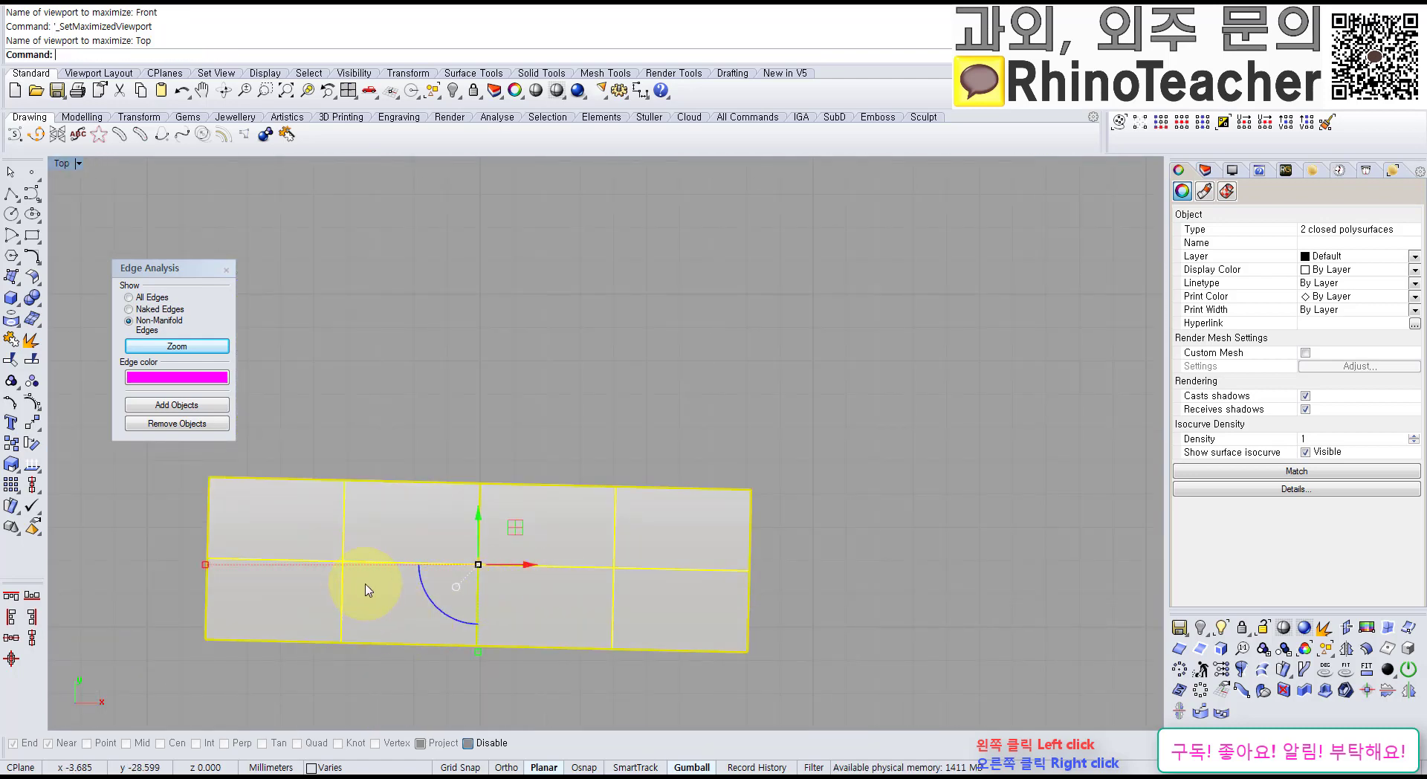
Step: Delete both demonstration boxes
right_drag(492, 573, 542, 561)
drag(634, 465, 522, 551)
scroll(525, 551, down, 6)
right_drag(539, 553, 557, 623)
key(Delete)
Step: Examine the sloped upper edge of the ring band up close in the front view, both in wireframe and shaded
key(ctrl+F2)
scroll(573, 553, down, 10)
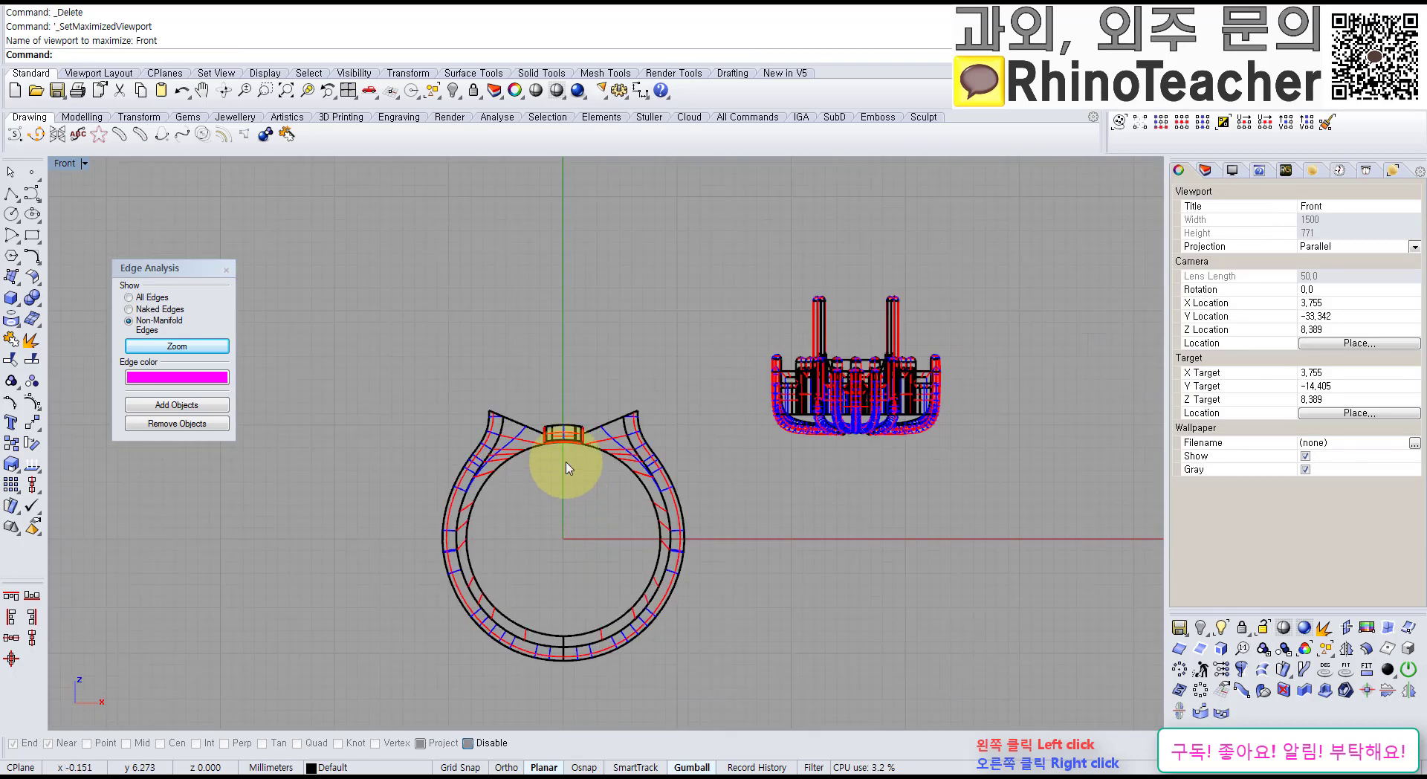
scroll(567, 468, up, 8)
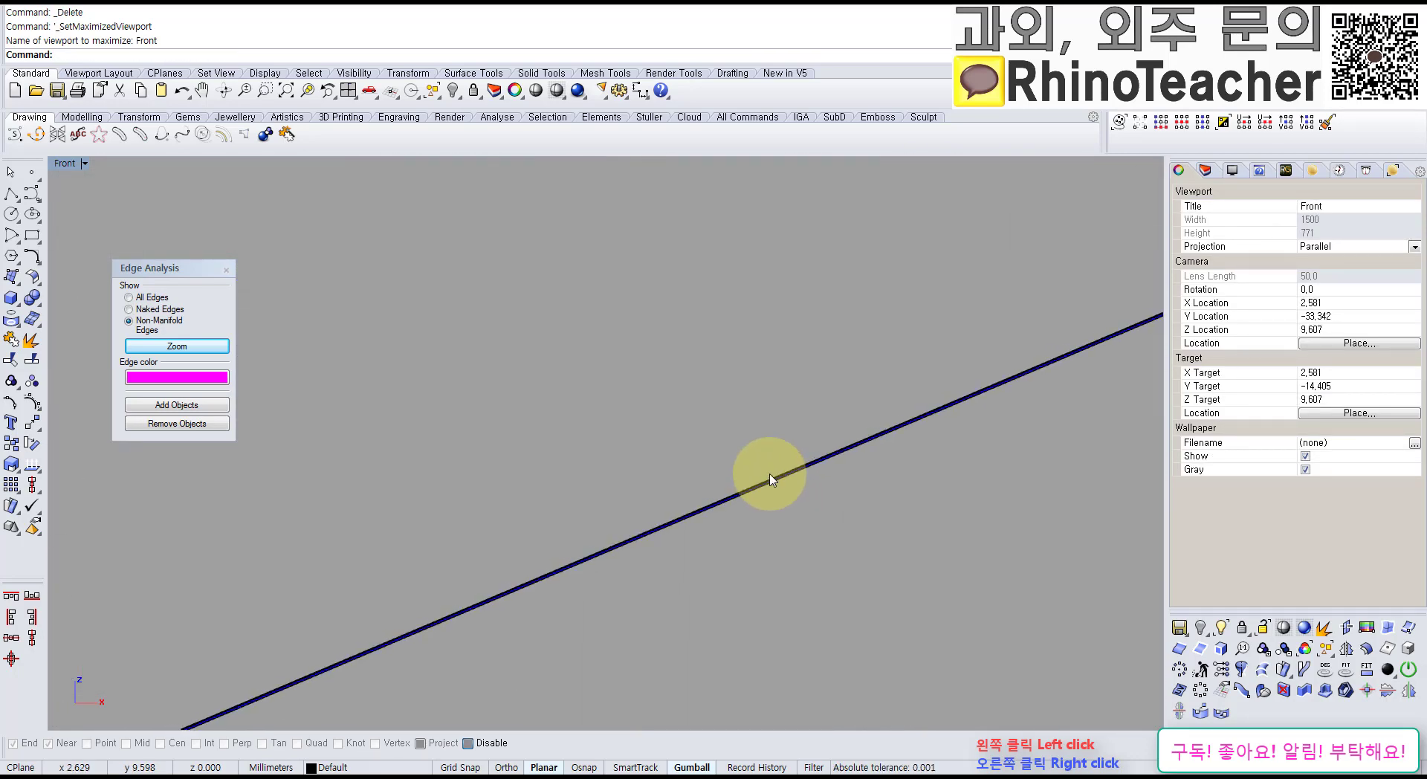
scroll(770, 479, up, 2)
scroll(792, 528, down, 2)
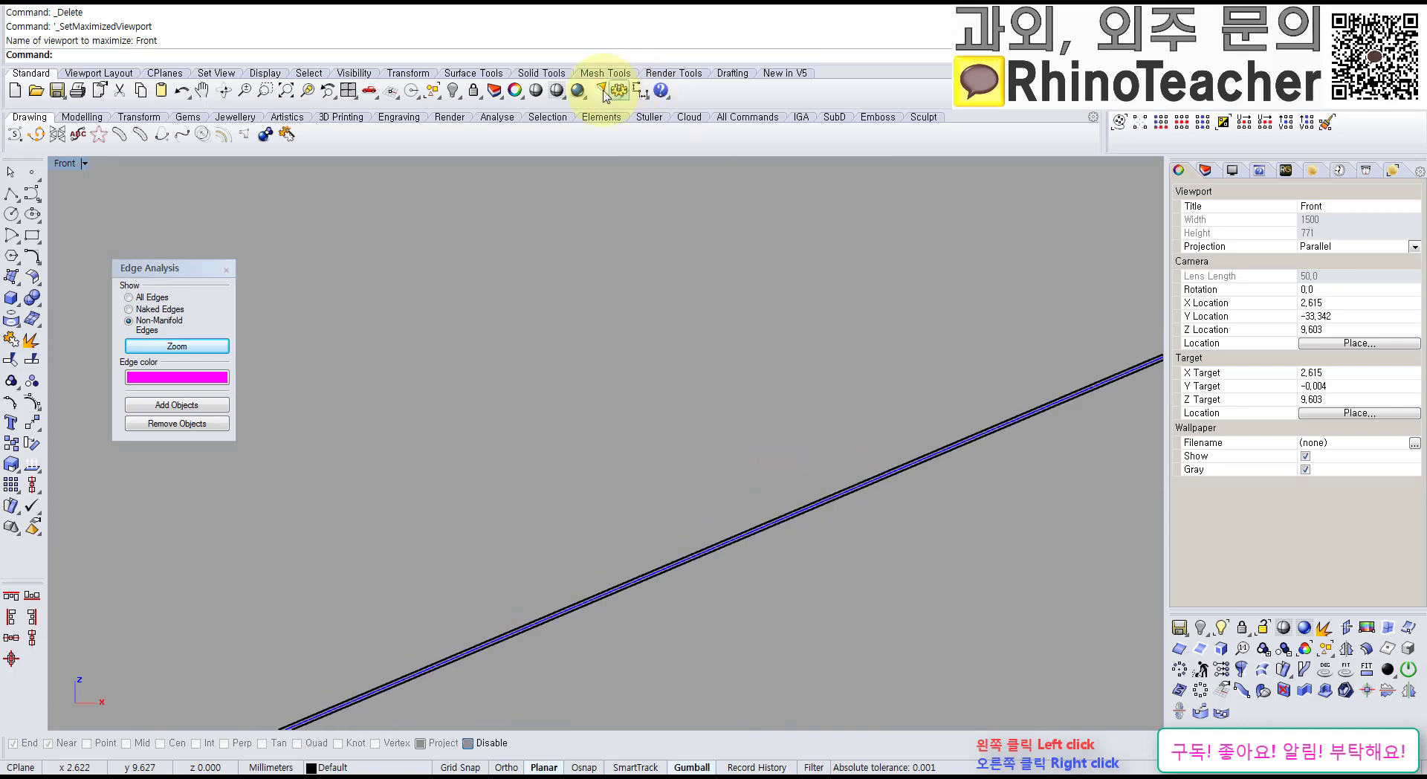
click(536, 92)
right_drag(839, 466, 662, 376)
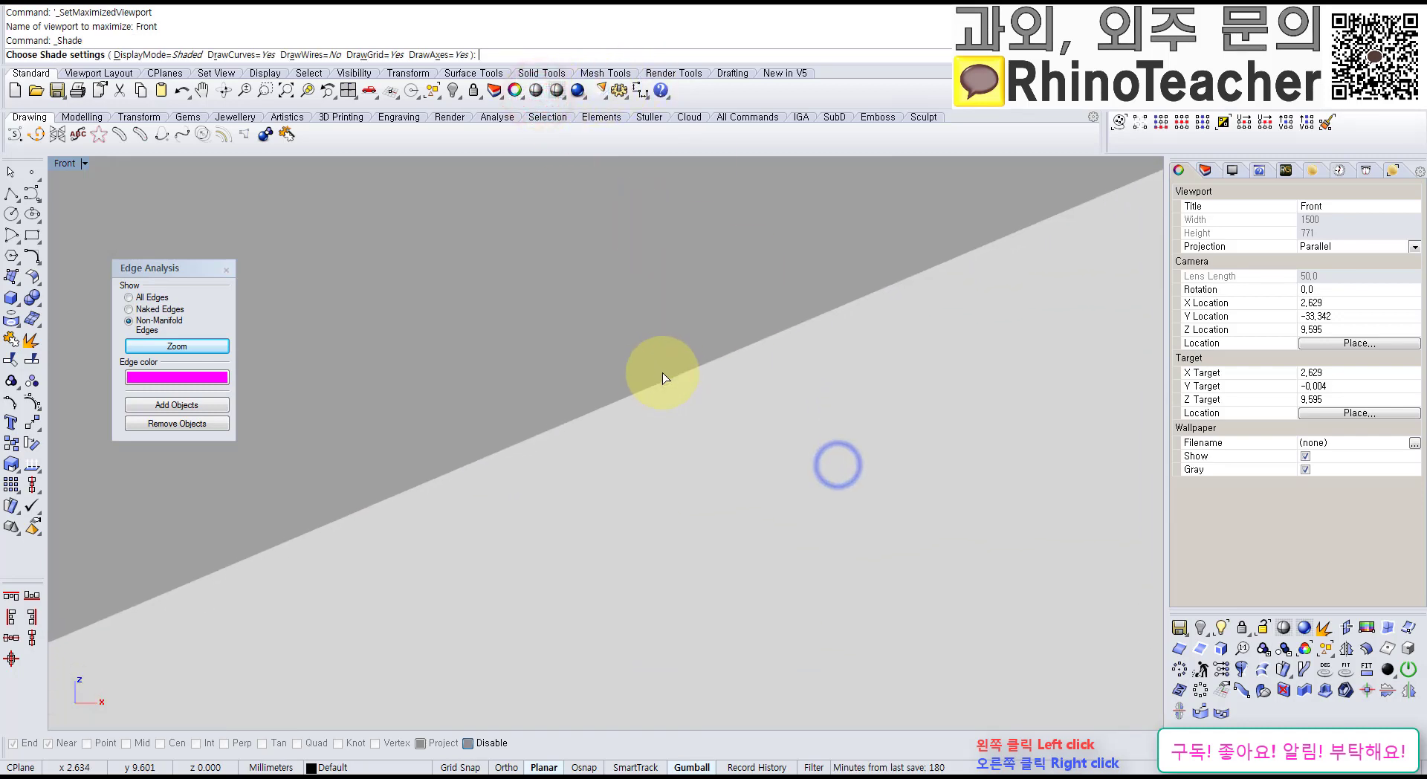
click(600, 242)
scroll(605, 423, up, 3)
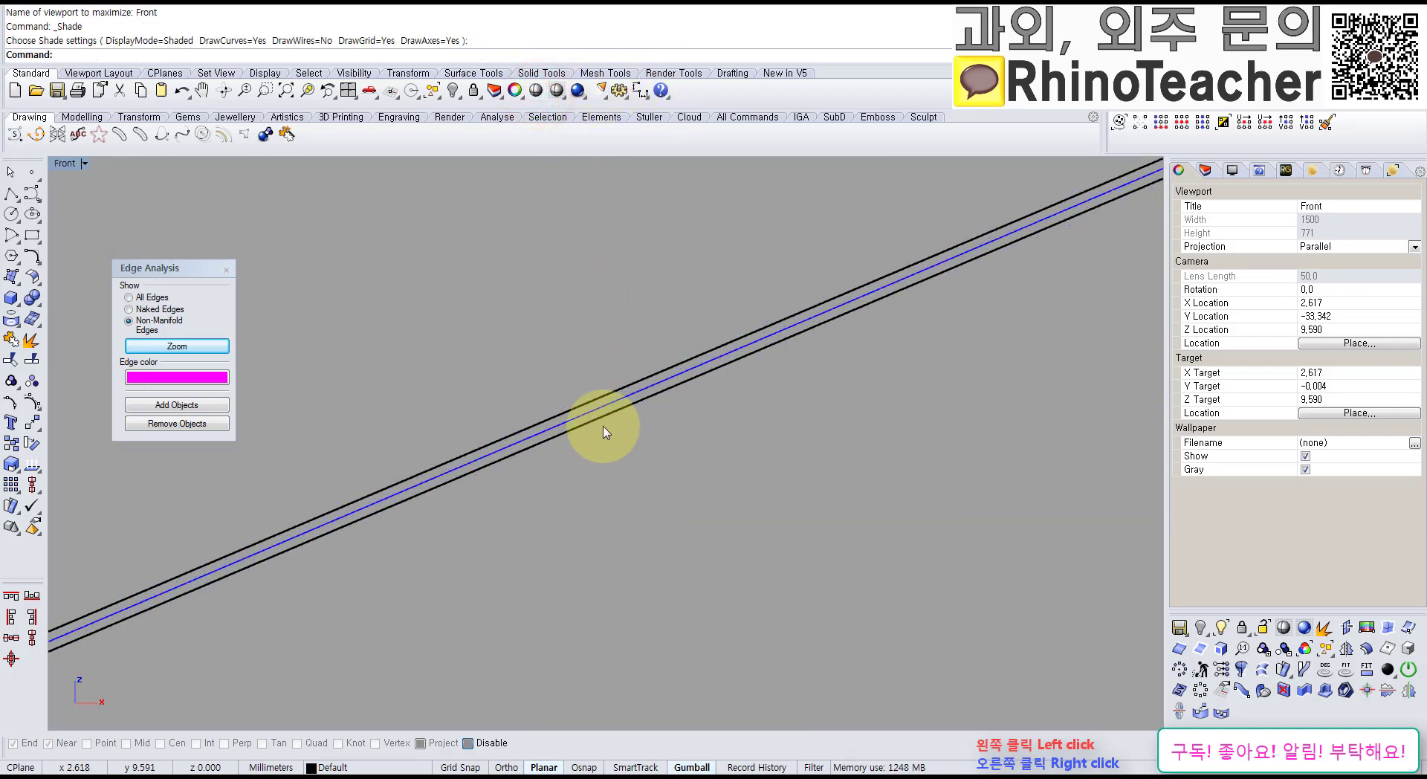
scroll(658, 392, down, 6)
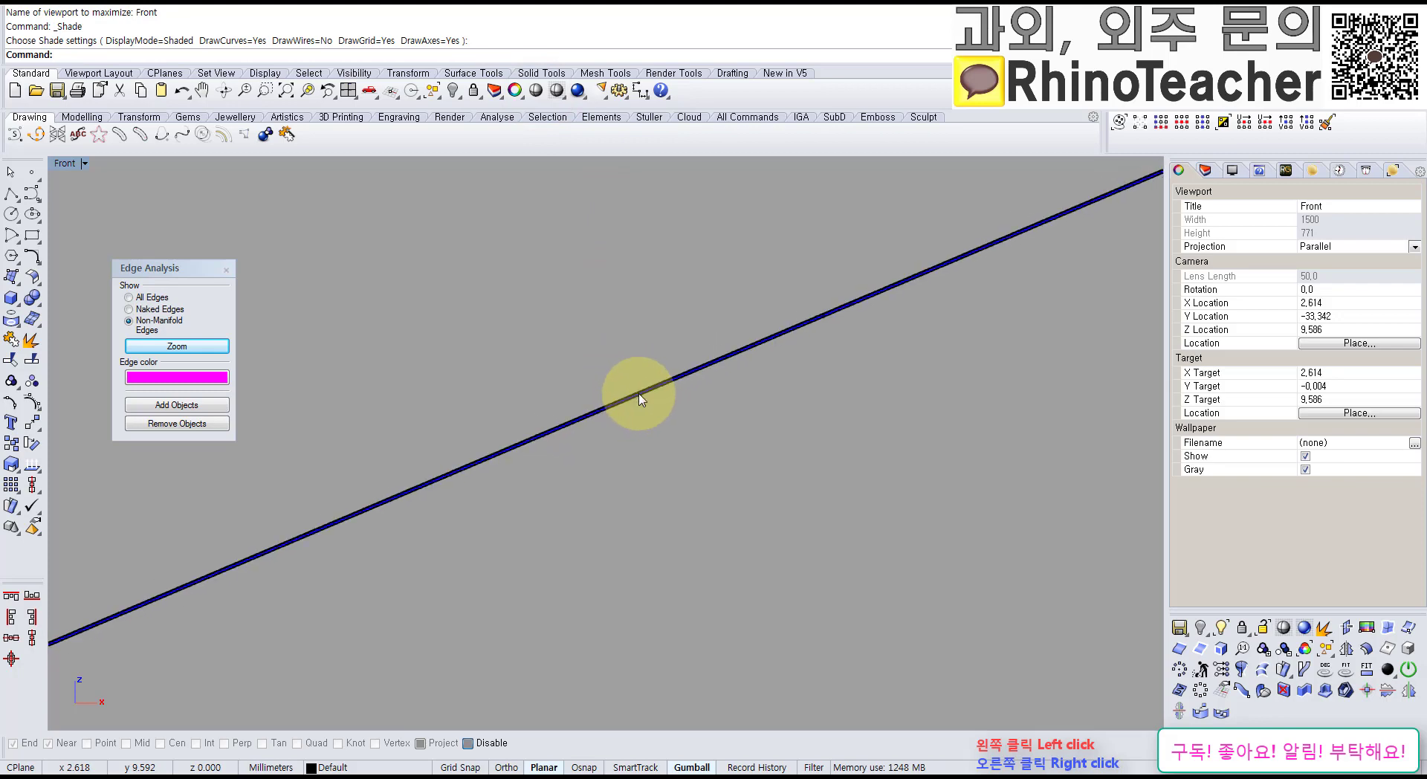
Step: View the ring beside the stone setting in the perspective and top views
scroll(636, 394, down, 7)
key(ctrl+F4)
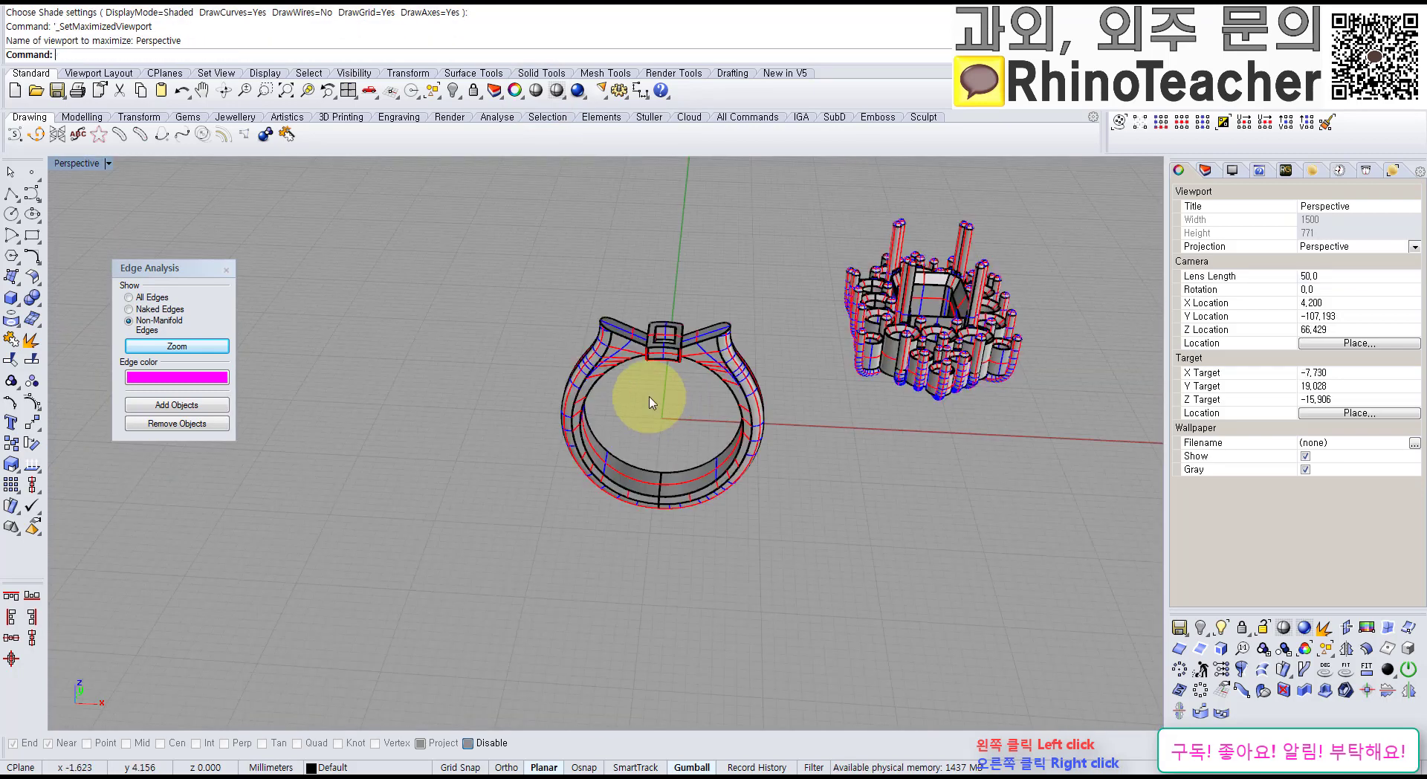
right_drag(659, 404, 734, 566)
scroll(774, 333, up, 6)
key(ctrl+F1)
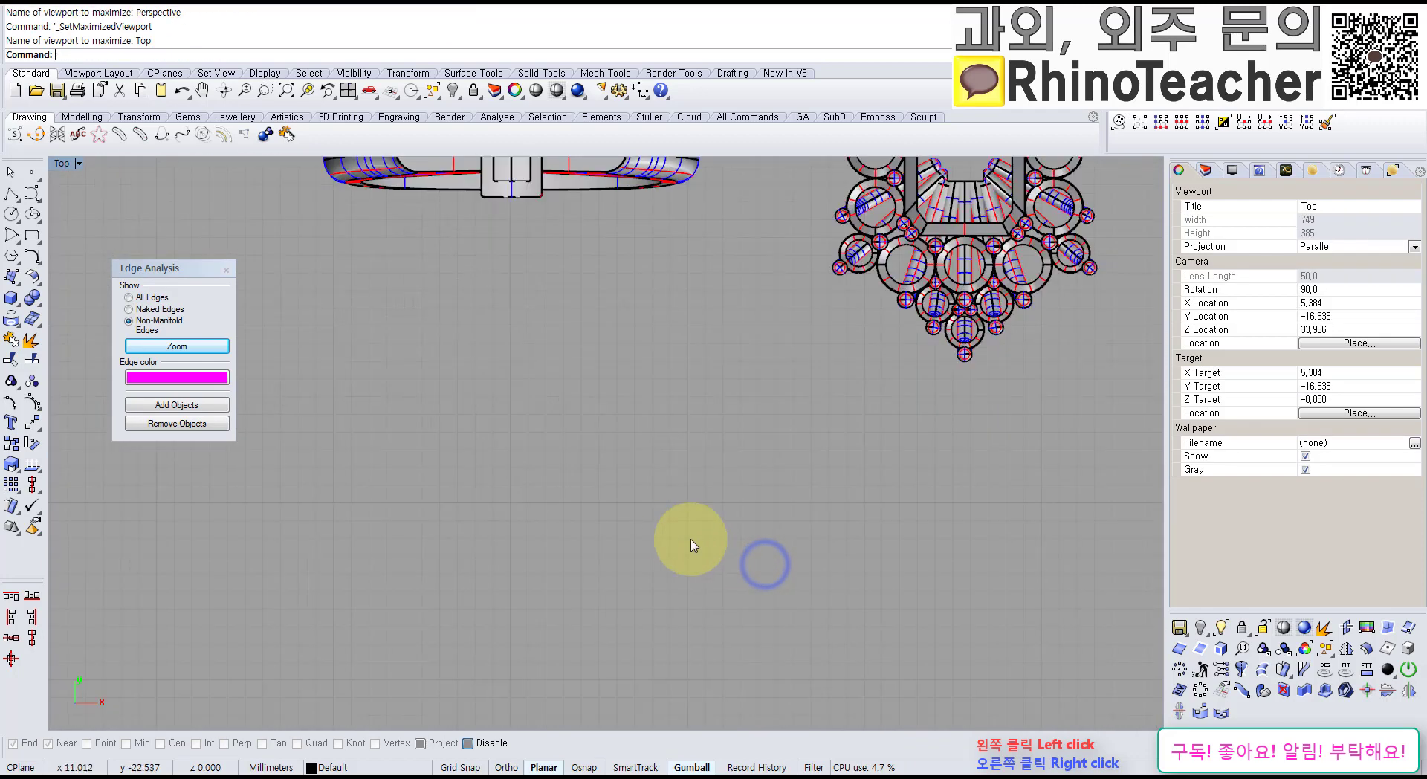
scroll(681, 535, down, 5)
right_drag(647, 549, 617, 627)
scroll(498, 535, down, 1)
click(11, 195)
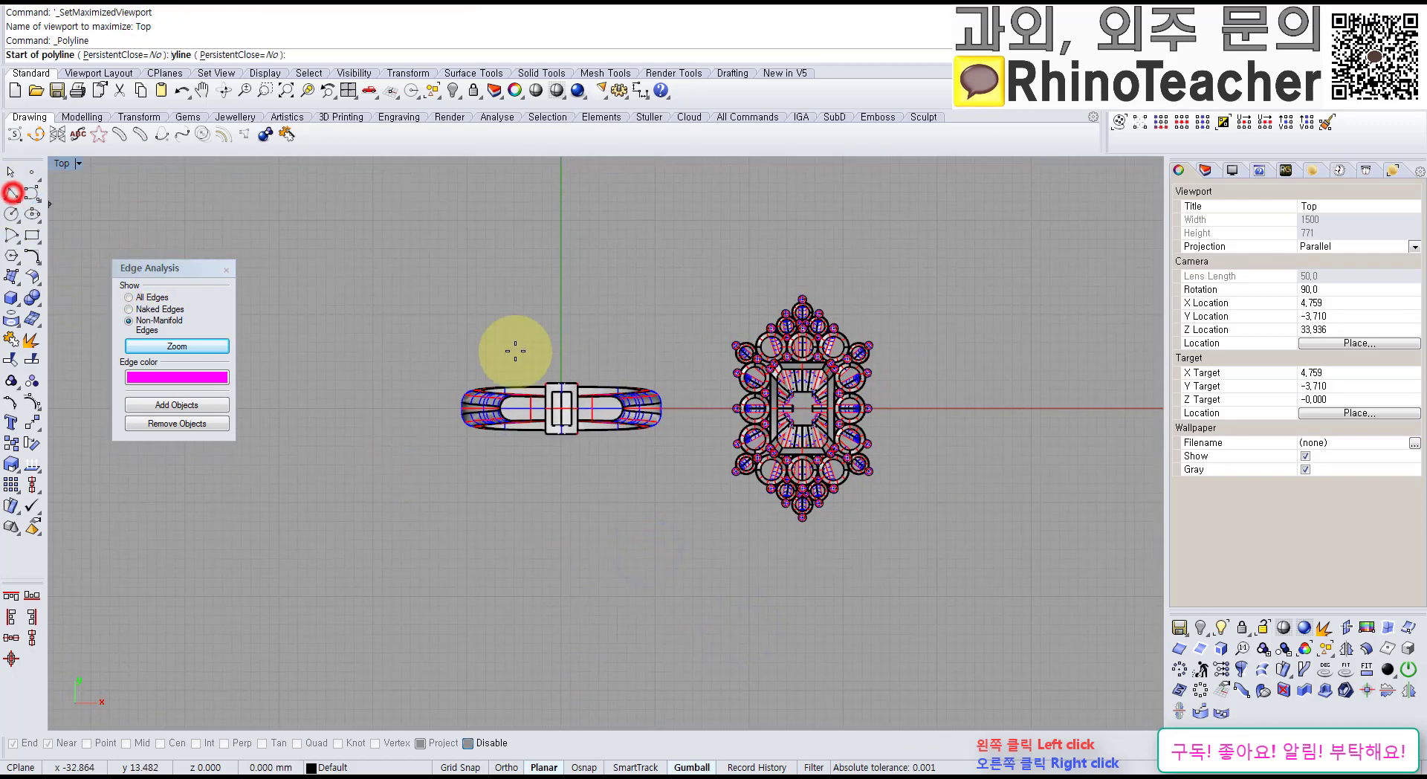
scroll(523, 358, up, 3)
click(335, 459)
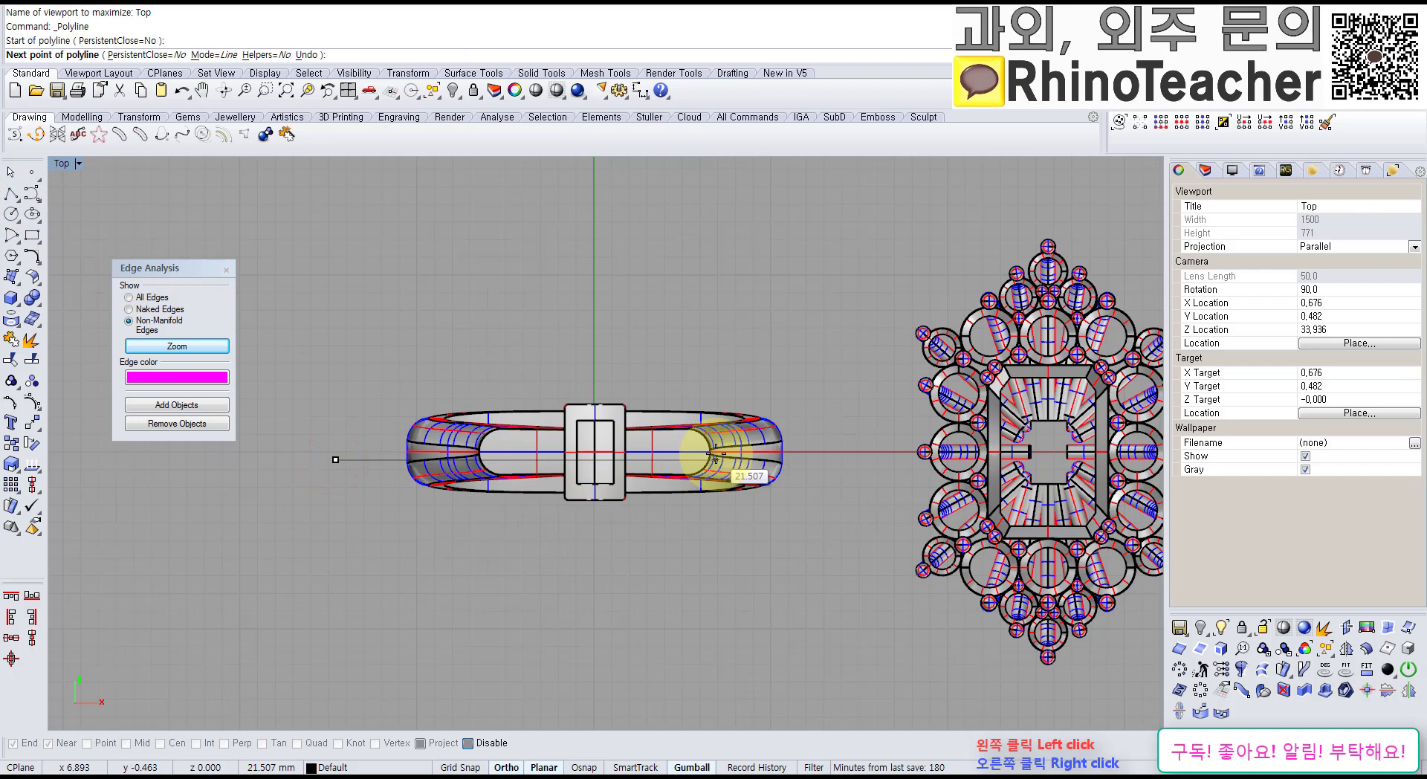
key(Escape)
Step: Examine the ring's rectangular centre frame where it meets the sloped shoulders in the front view
click(727, 470)
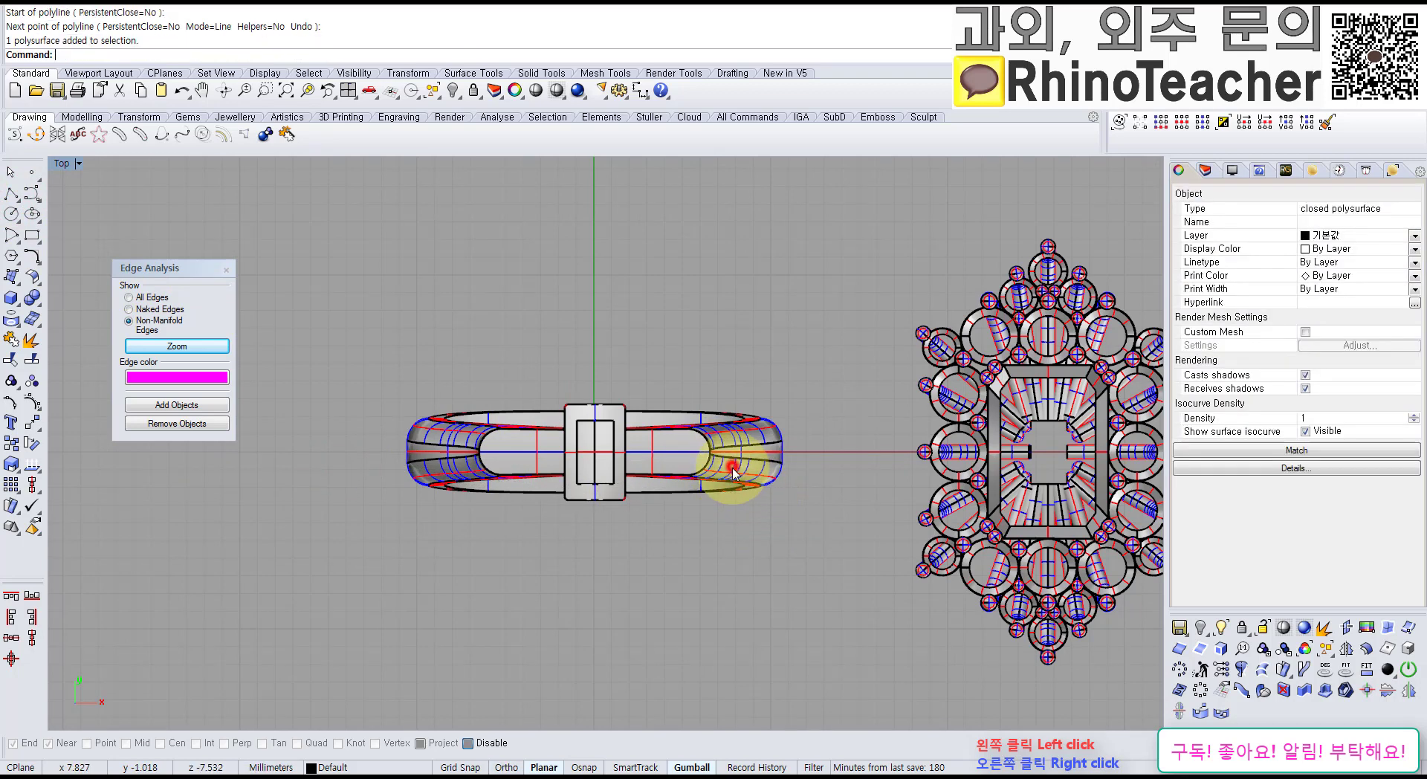
key(ctrl+Tab)
right_drag(594, 562, 654, 455)
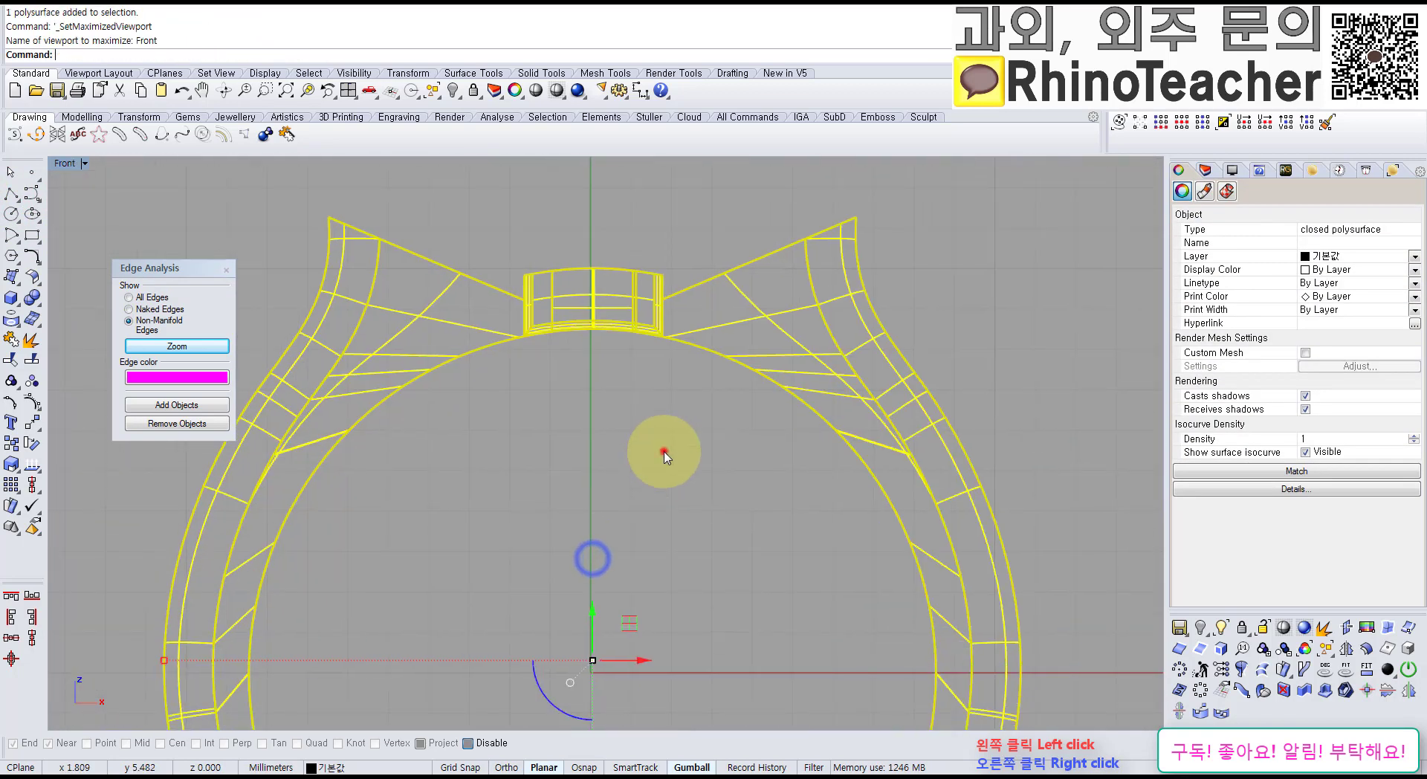
click(664, 455)
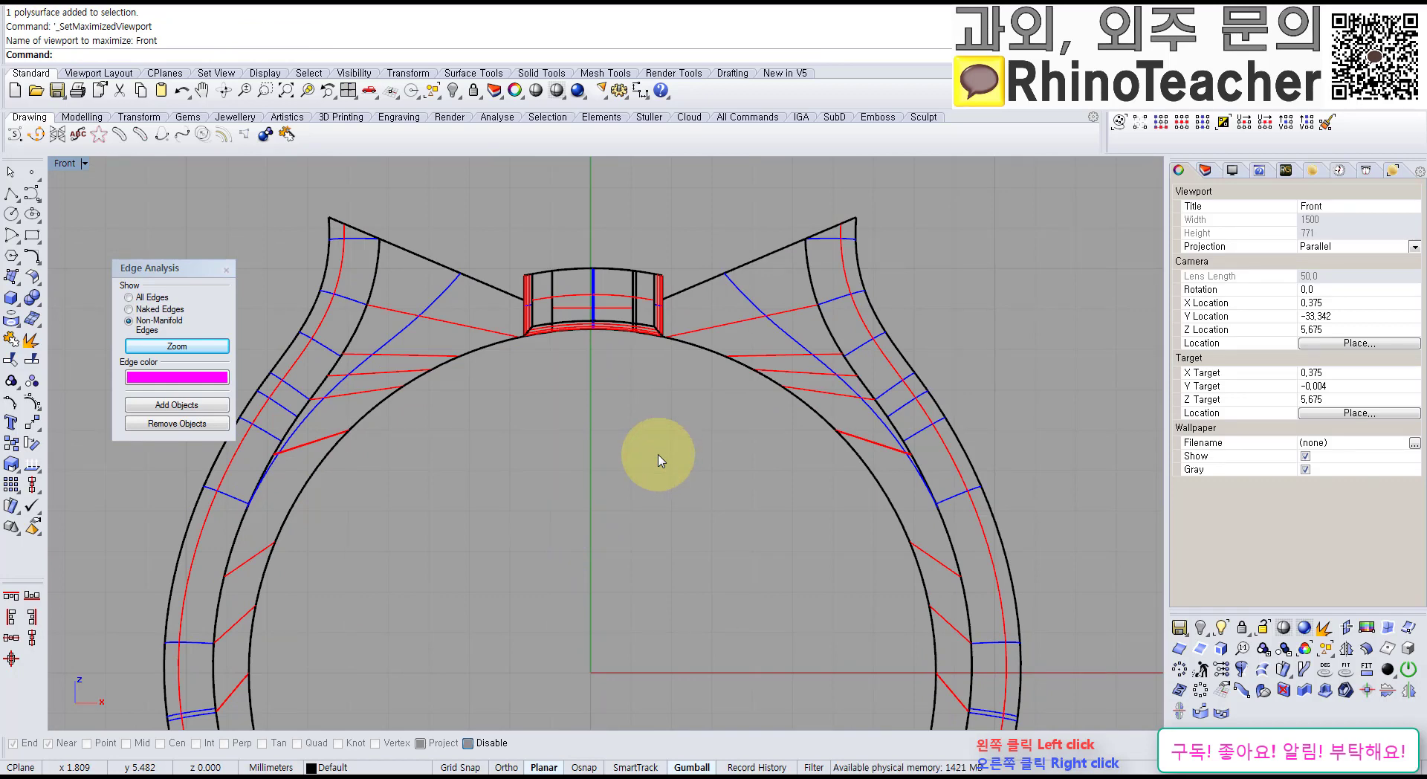
right_drag(788, 335, 706, 324)
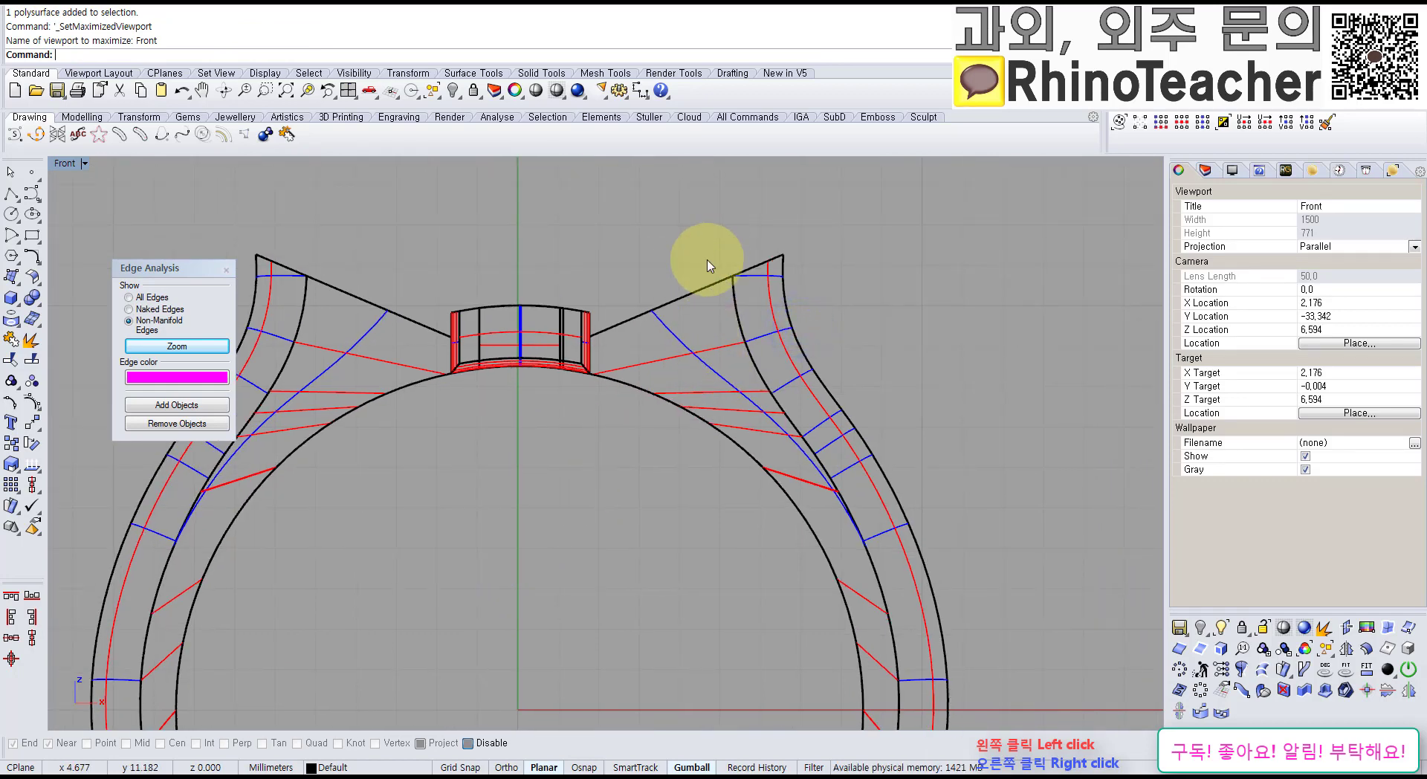
right_drag(643, 365, 708, 316)
scroll(596, 251, up, 12)
scroll(574, 296, up, 4)
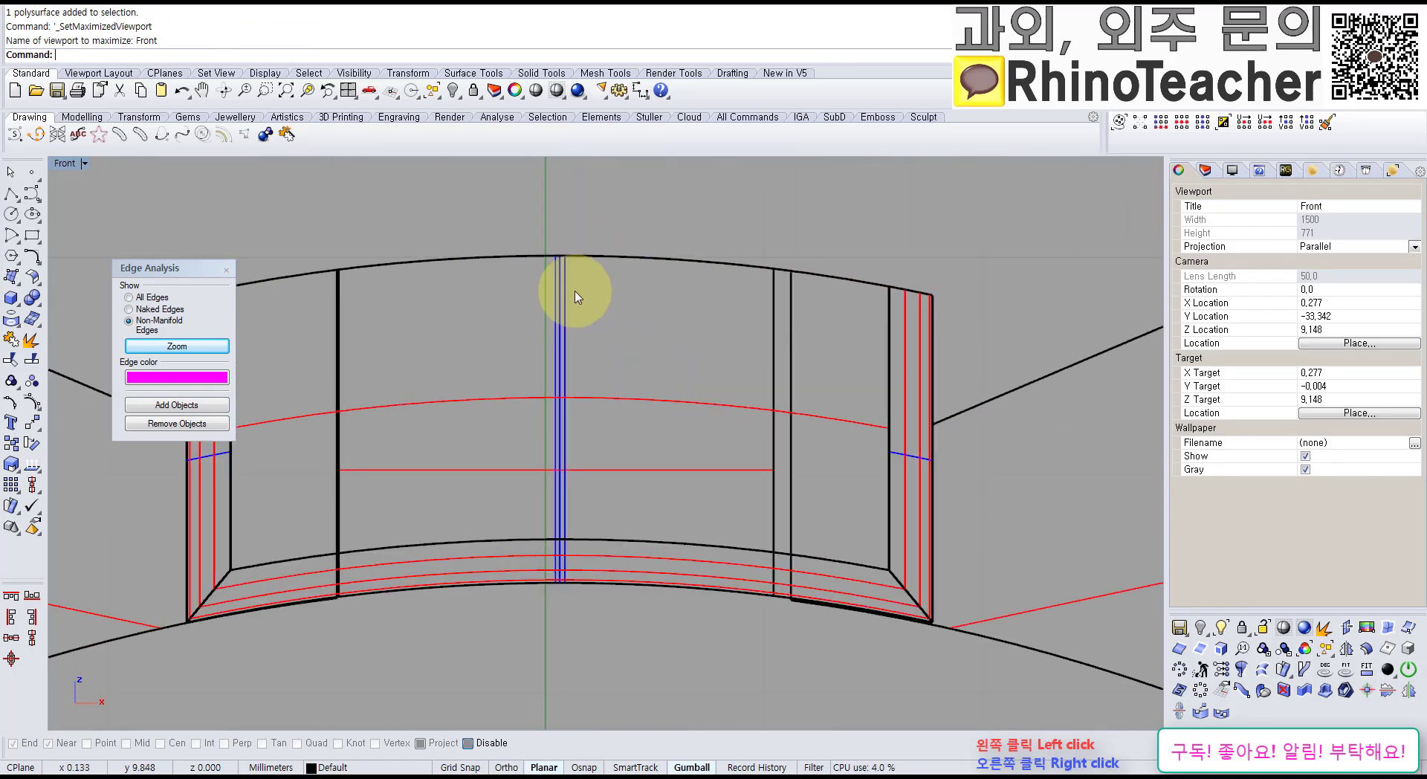
scroll(576, 296, down, 8)
right_drag(599, 303, 577, 348)
scroll(584, 353, down, 14)
Step: Compare the centre frame and both shoulders with the whole band outline in the front view
right_drag(691, 359, 666, 338)
scroll(588, 335, up, 10)
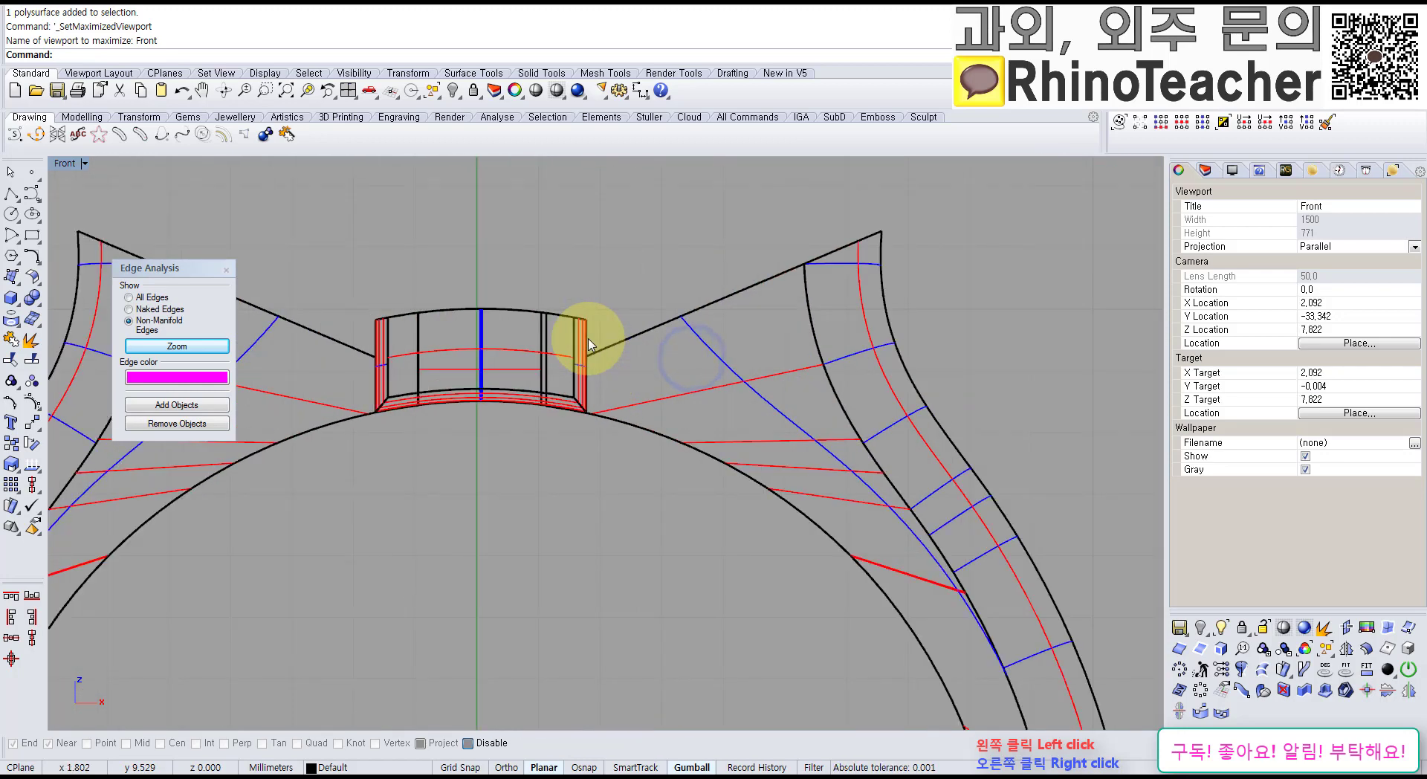
scroll(484, 337, down, 8)
right_drag(484, 338, 586, 295)
right_drag(580, 427, 558, 386)
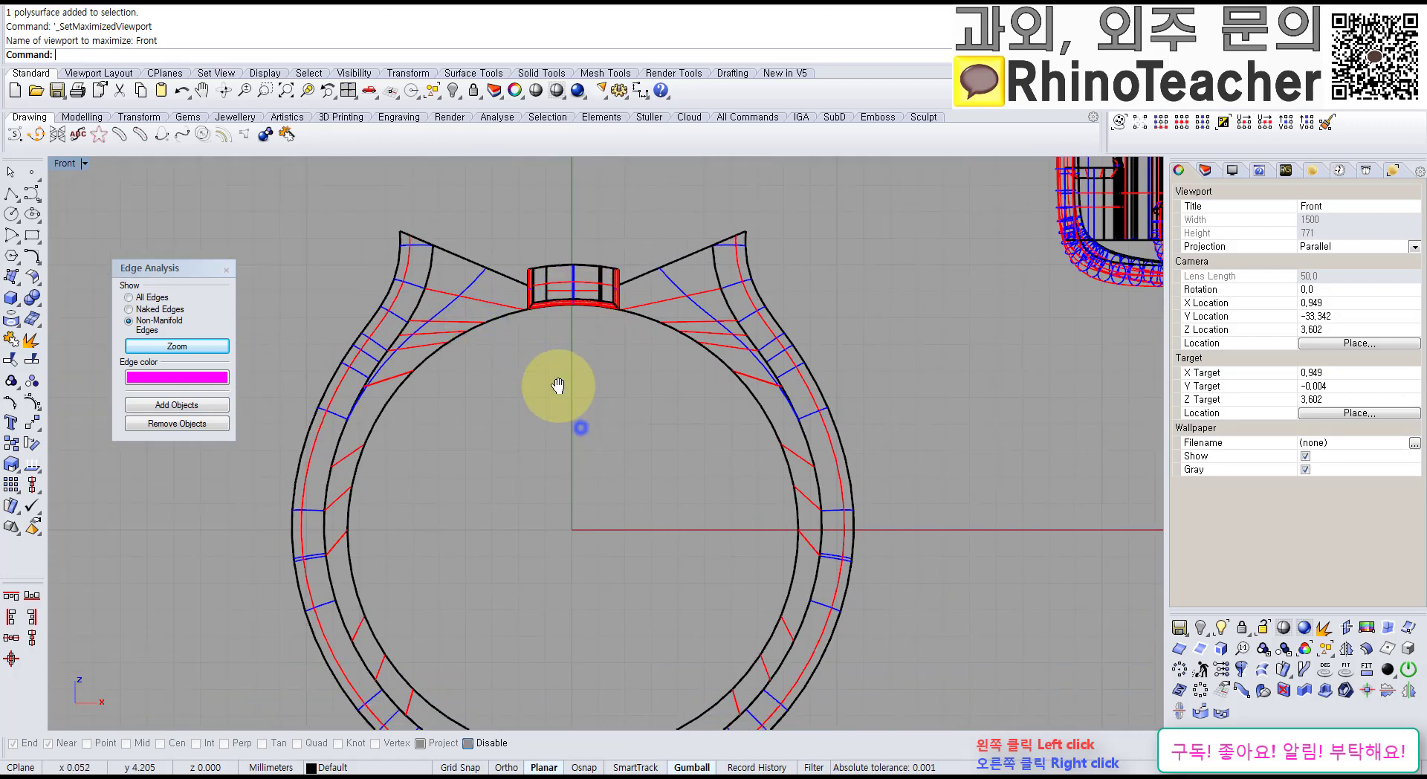
click(536, 375)
scroll(554, 269, up, 5)
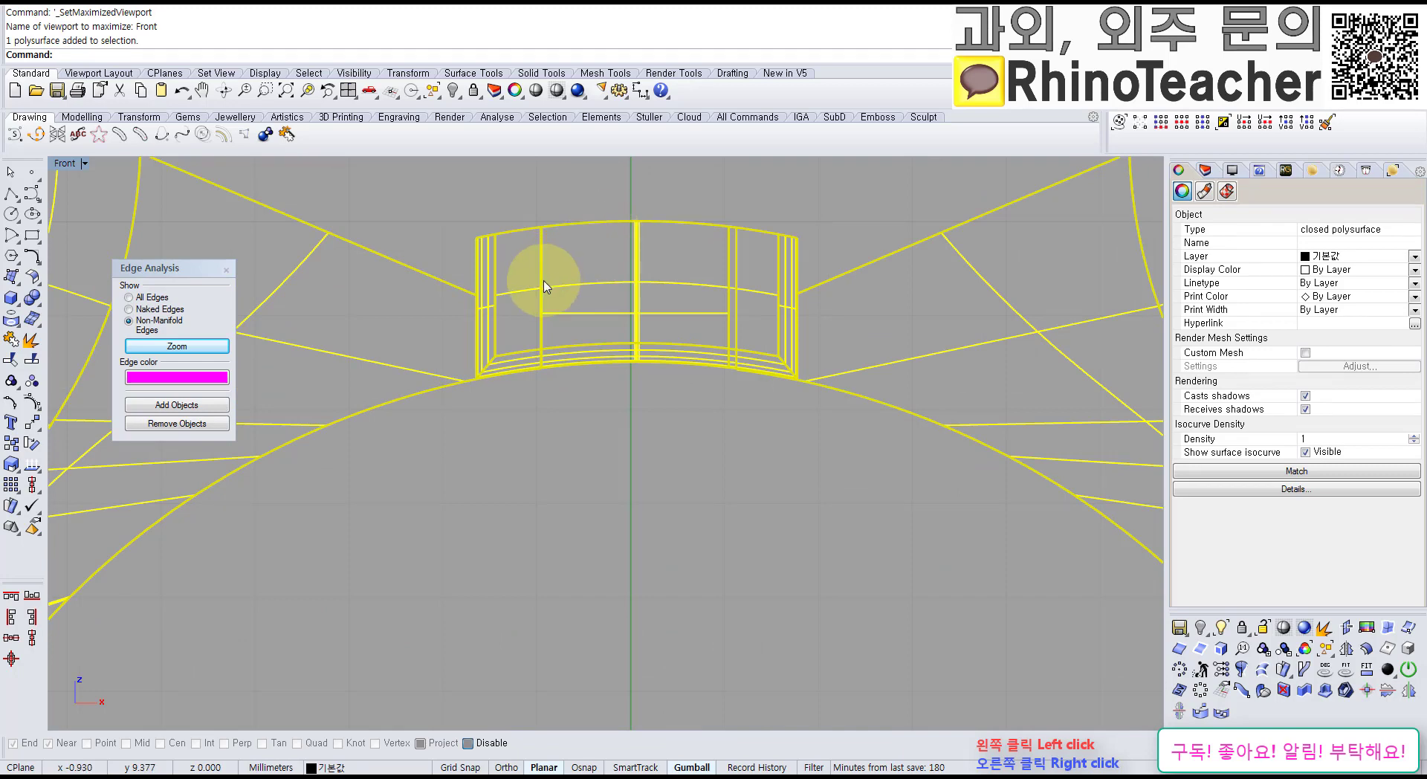
scroll(550, 376, down, 5)
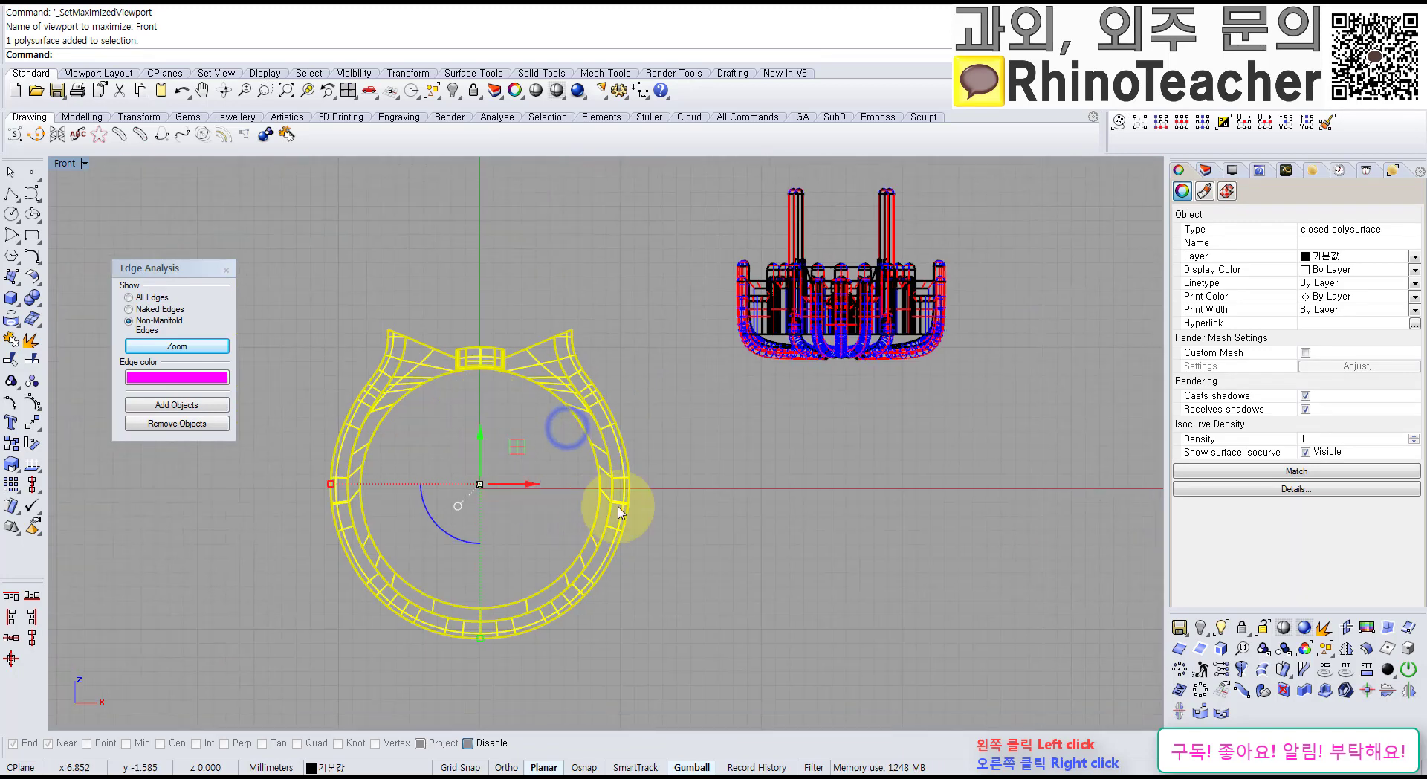
click(721, 517)
scroll(434, 374, up, 2)
Step: Restart the edge analysis on the ring to check for non-manifold edges, viewing it in perspective
key(ctrl+F4)
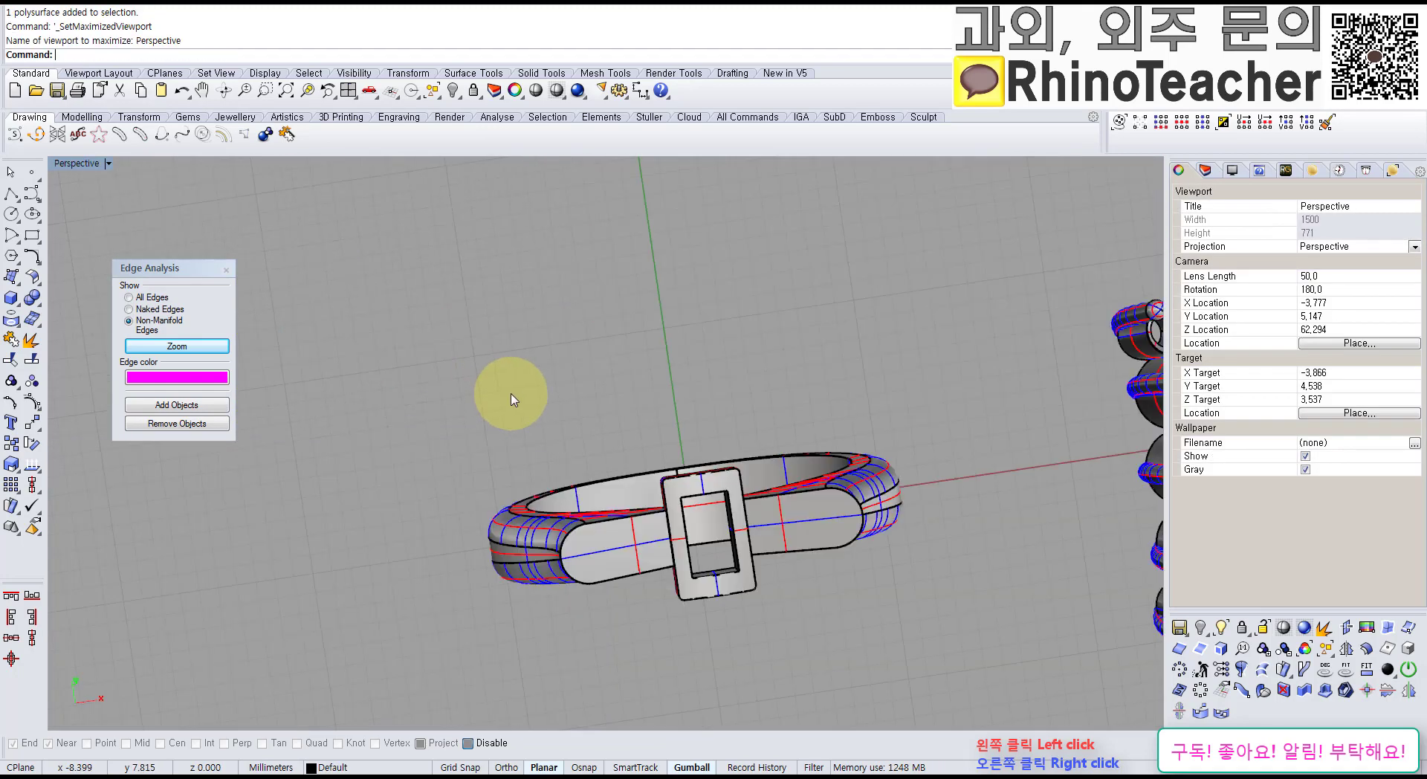
scroll(513, 399, down, 4)
right_drag(695, 369, 595, 467)
scroll(594, 467, up, 5)
click(597, 458)
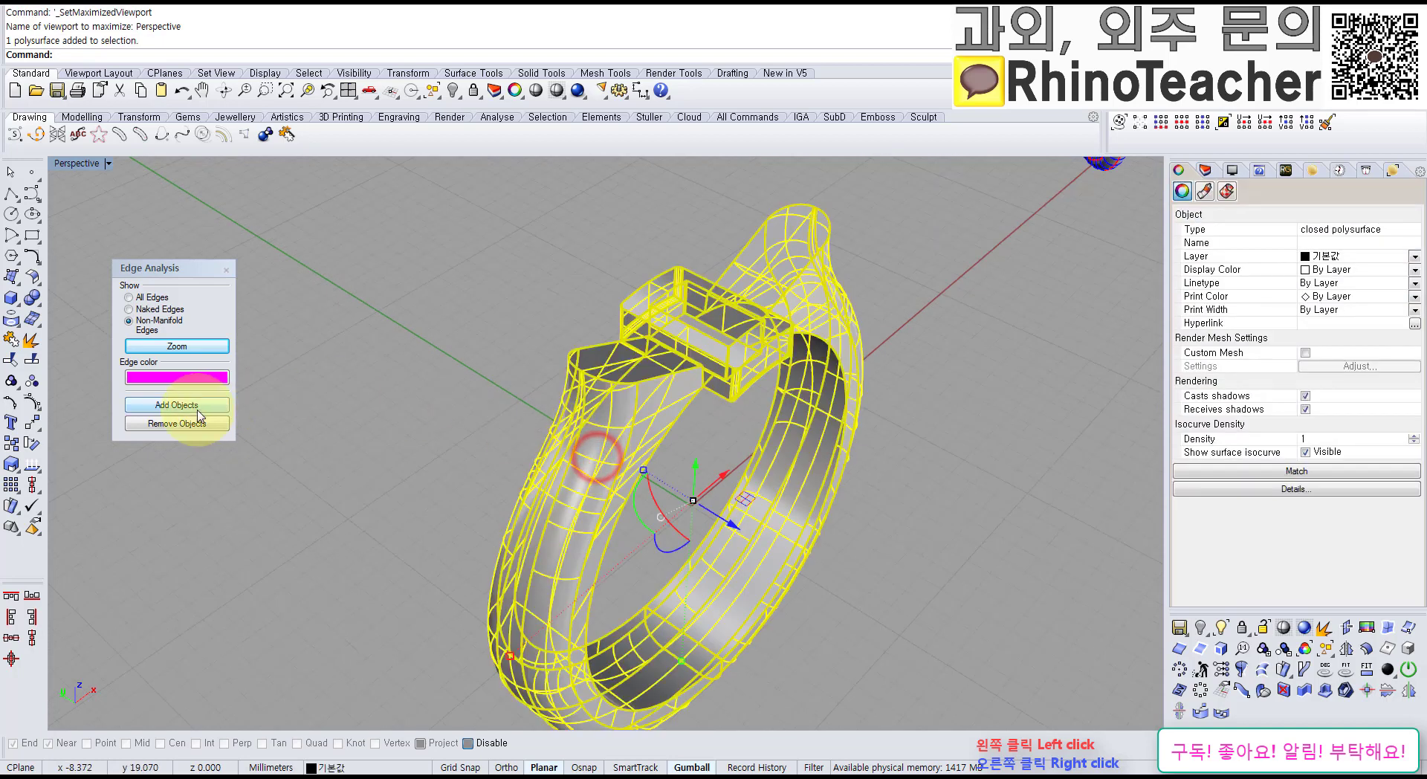
click(226, 270)
click(322, 270)
click(586, 478)
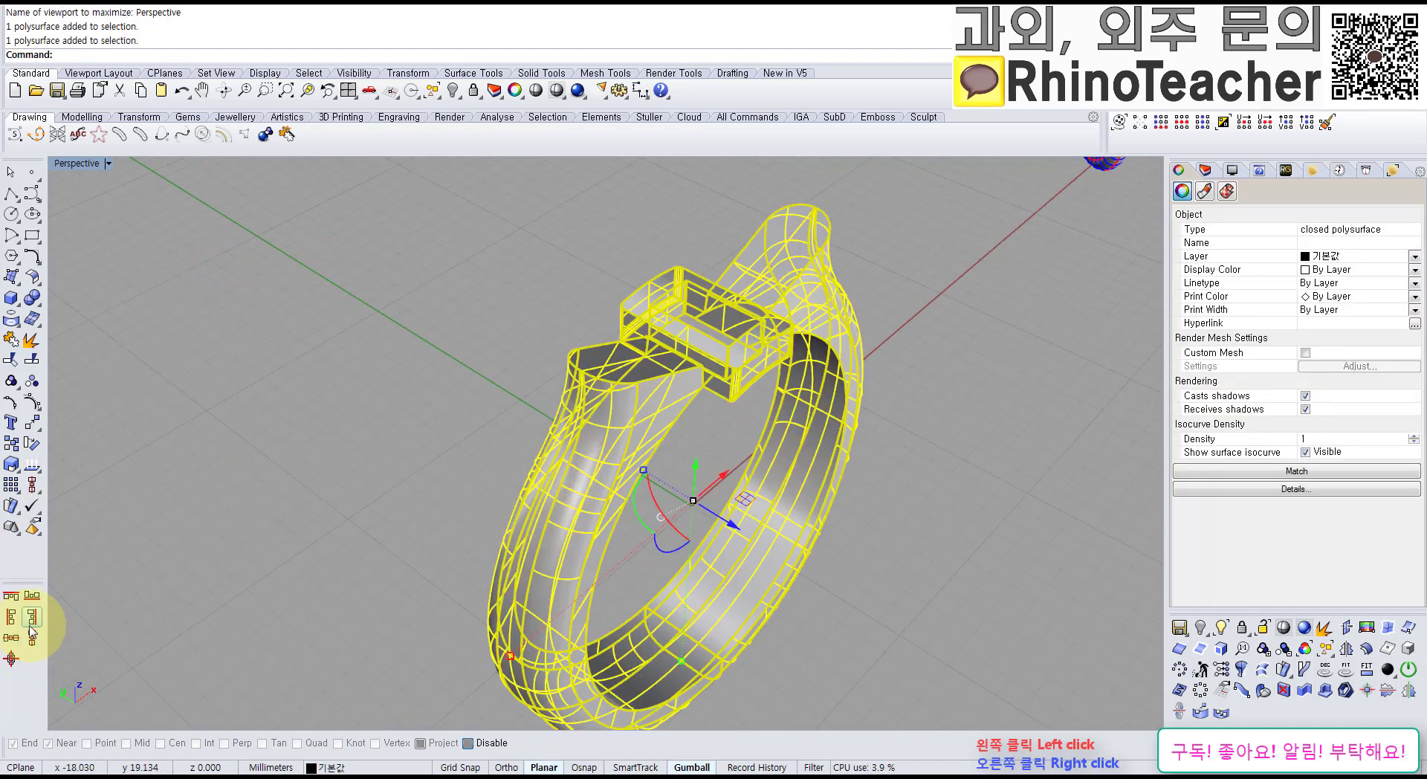
click(35, 468)
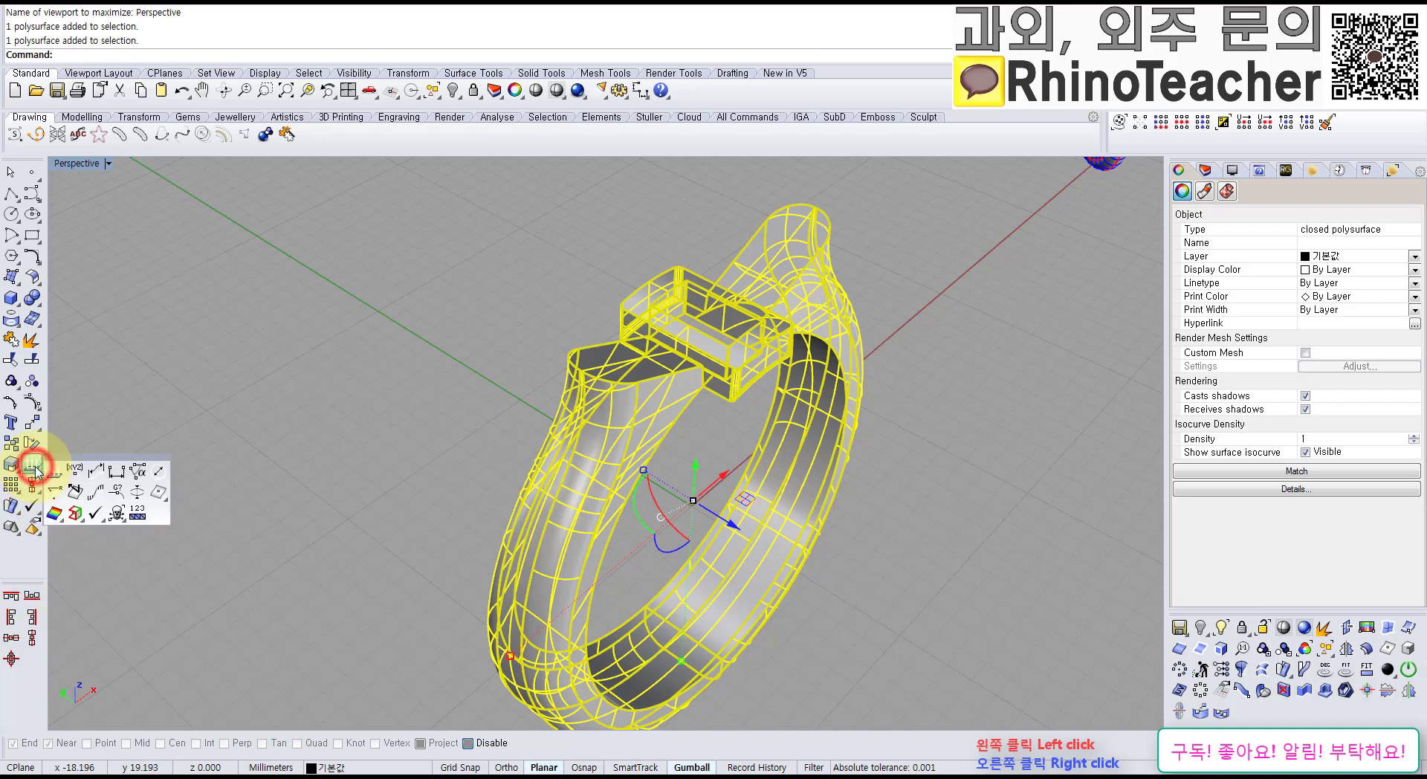
click(76, 513)
right_drag(583, 406, 560, 493)
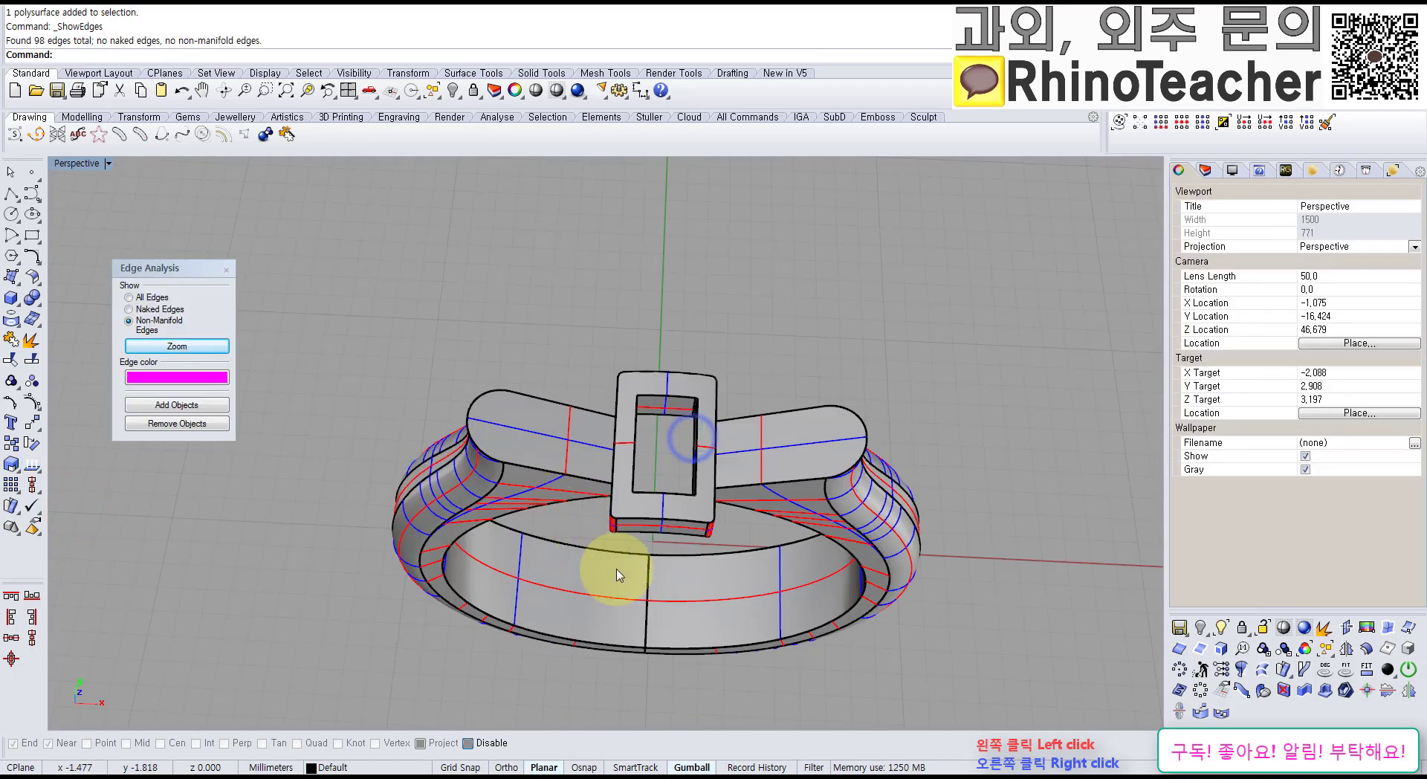
right_drag(618, 567, 695, 517)
shift+right_drag(718, 468, 641, 500)
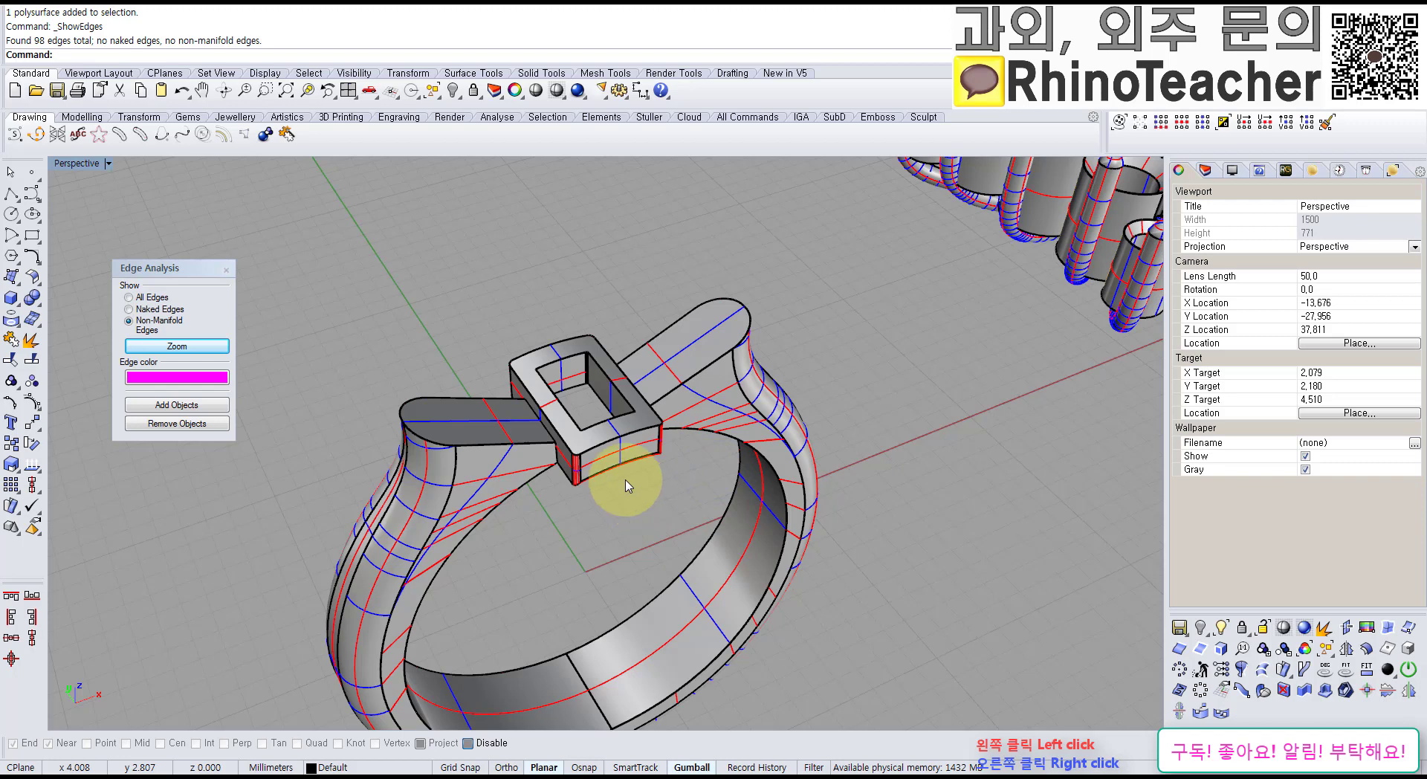
right_drag(498, 420, 292, 364)
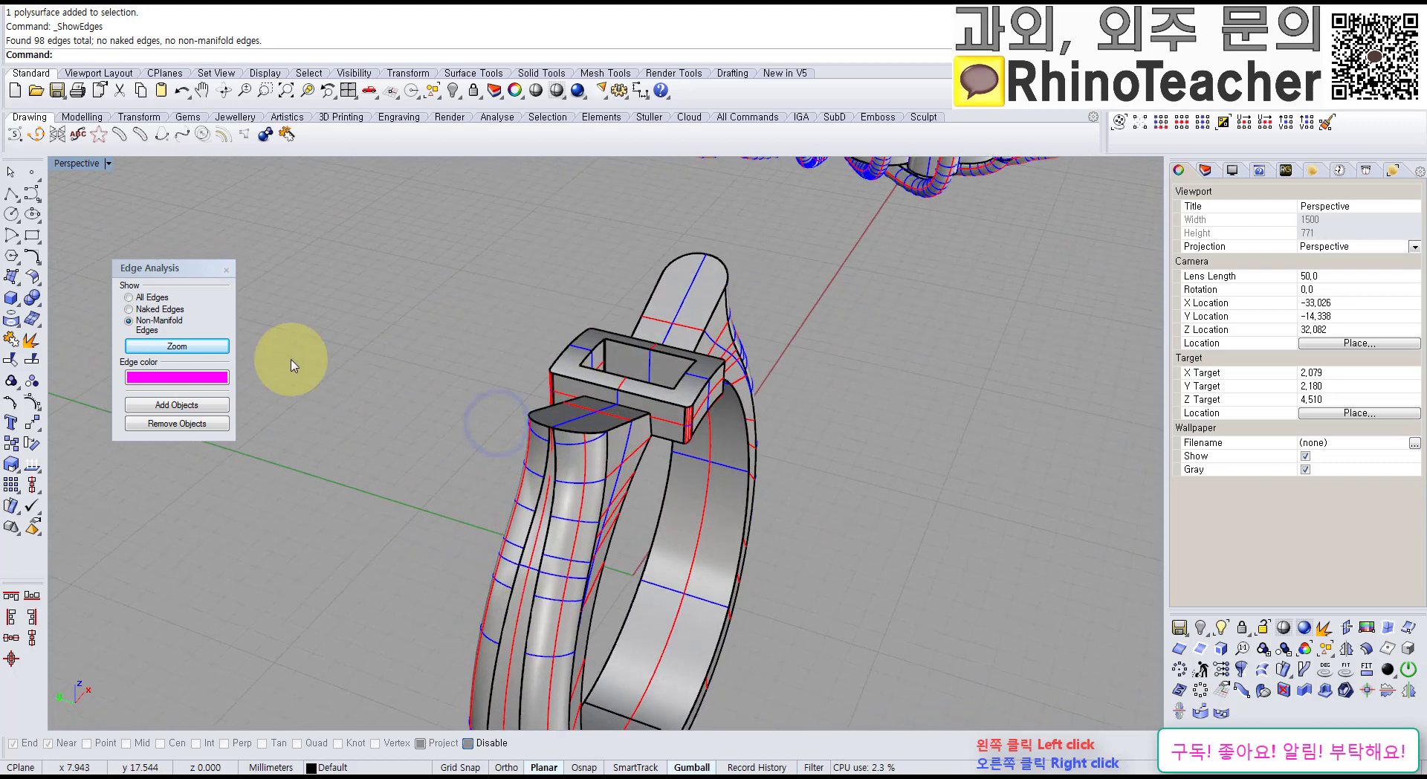
Step: End the edge analysis and rerun Show Edges on the selected ring as a second non-manifold check
click(612, 456)
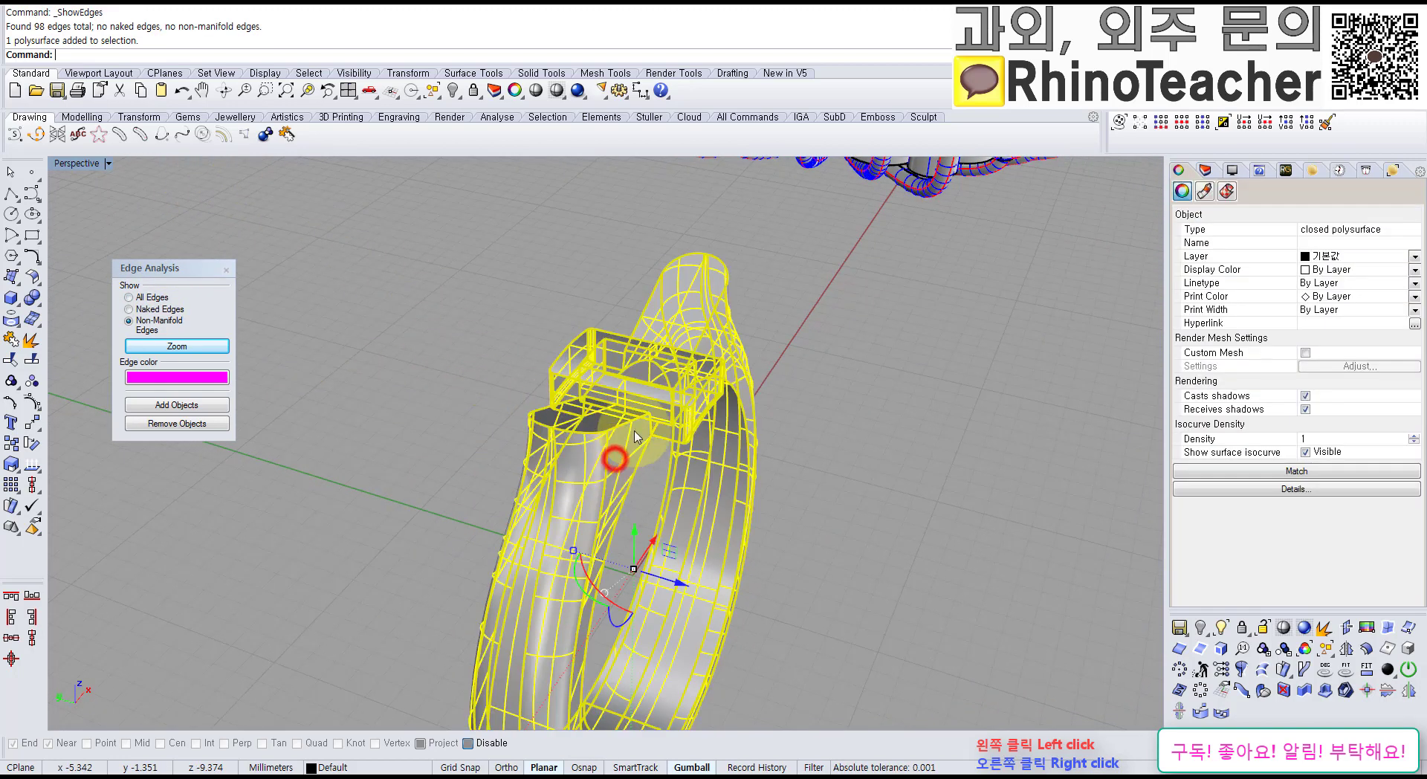
right_drag(628, 409, 344, 353)
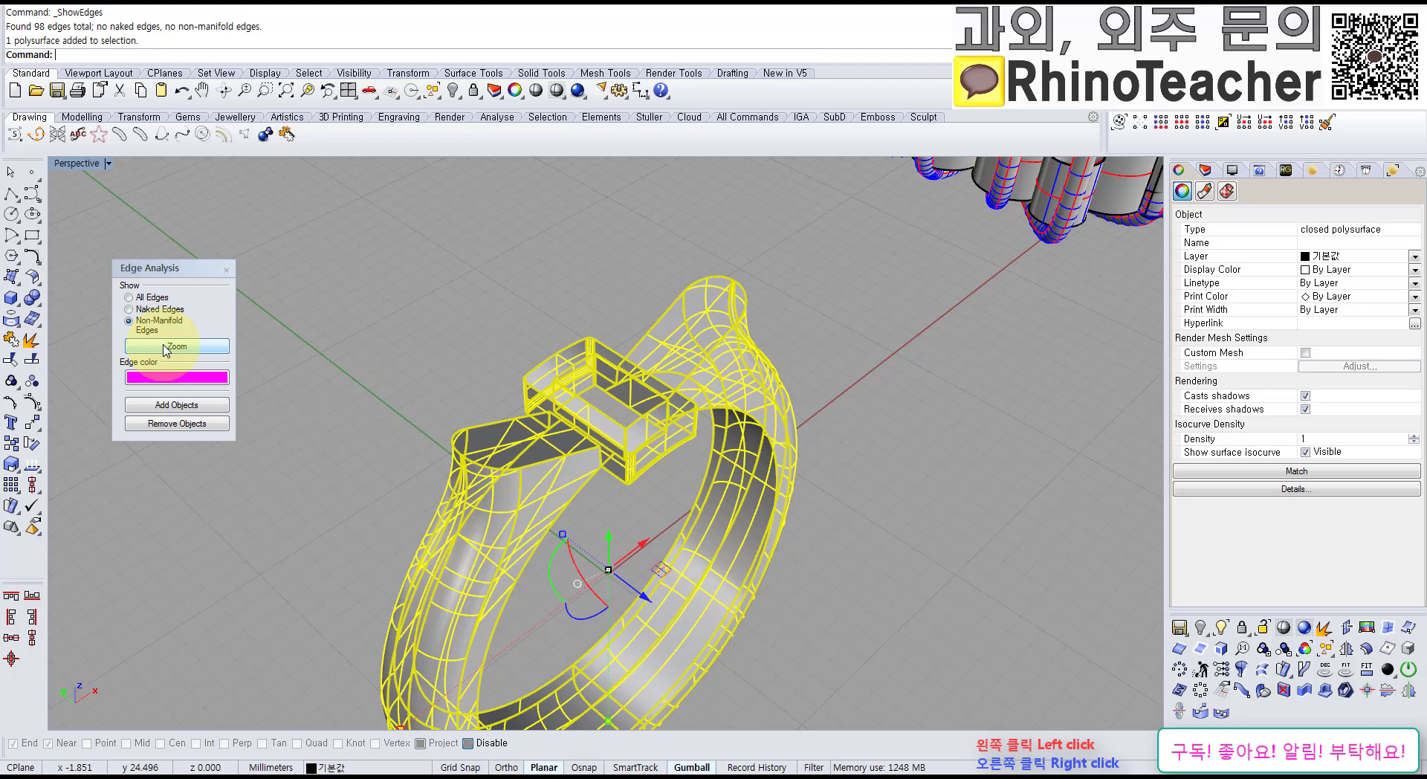
click(226, 269)
click(312, 268)
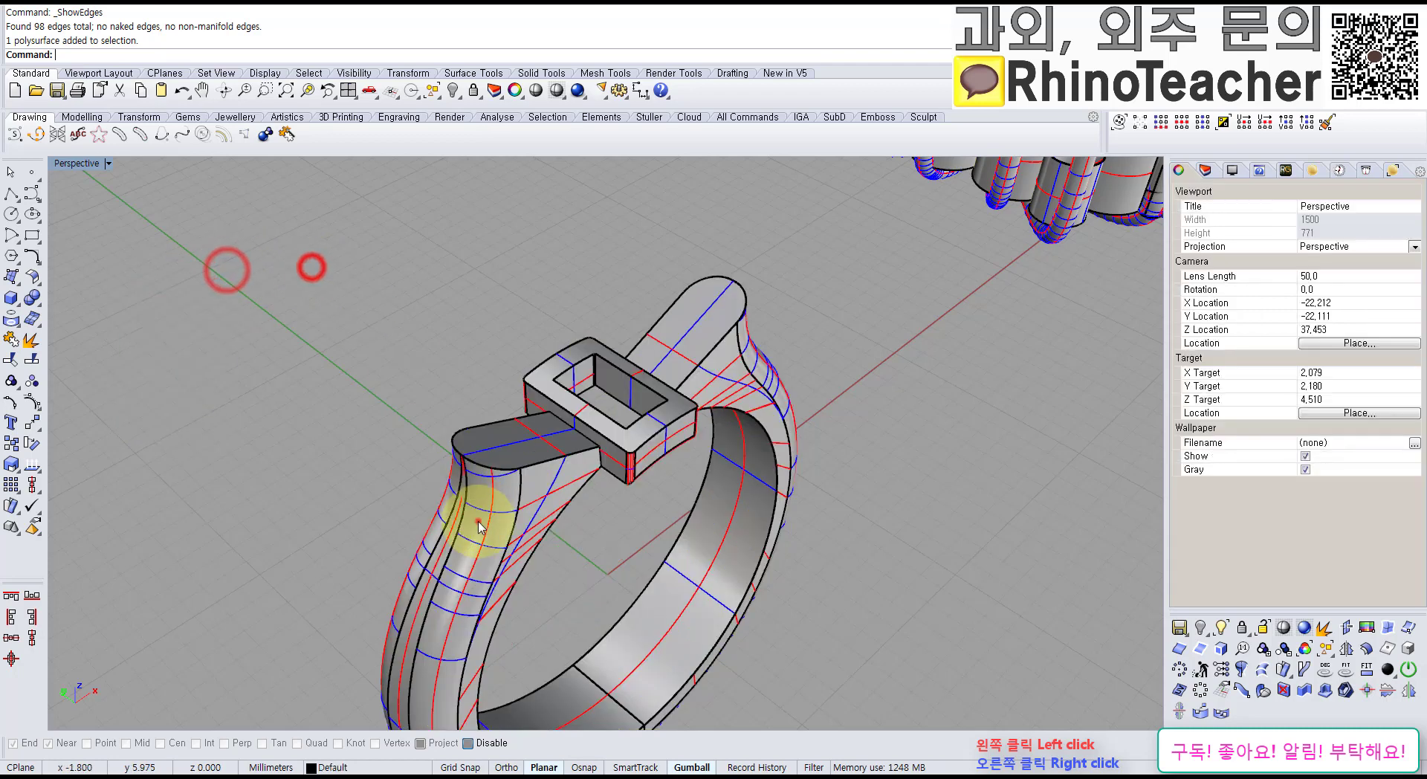
click(477, 520)
click(35, 422)
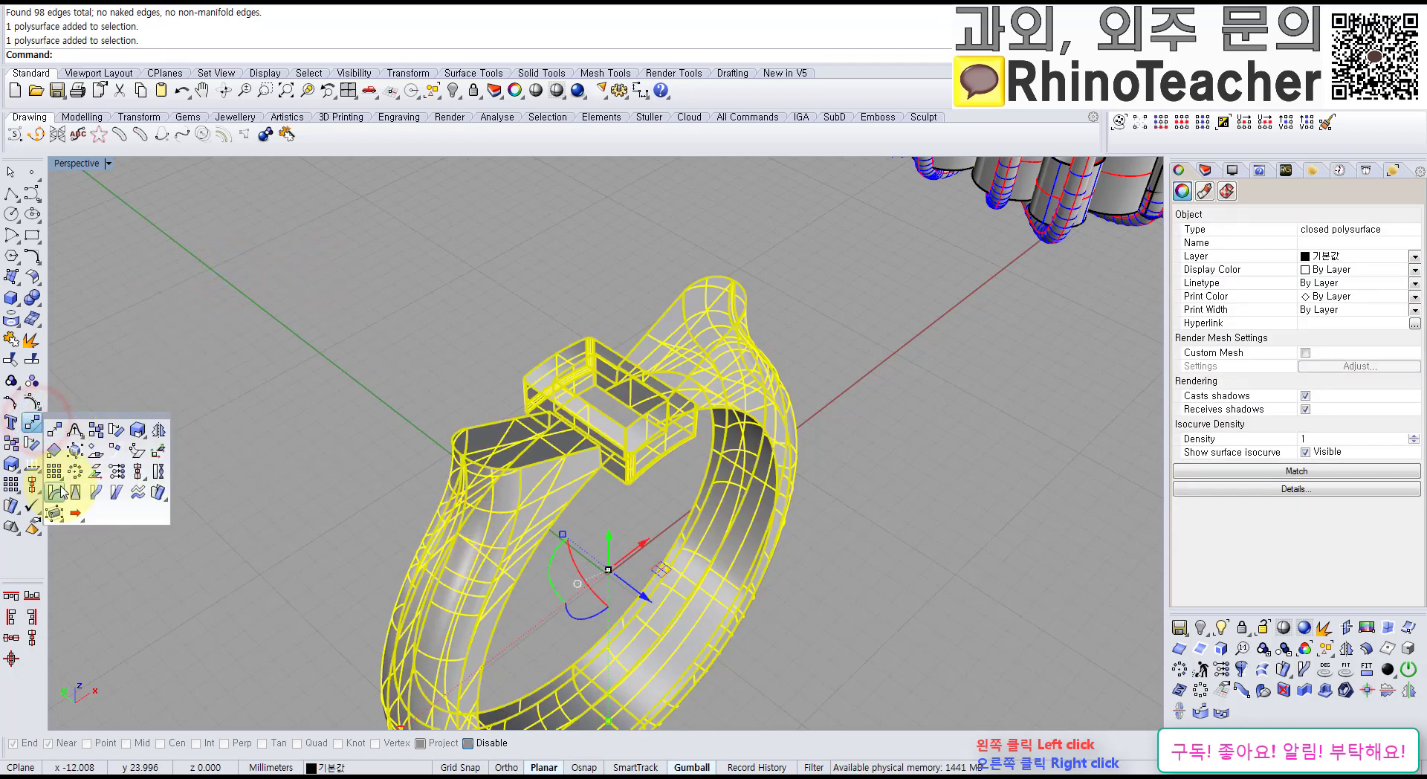
click(34, 467)
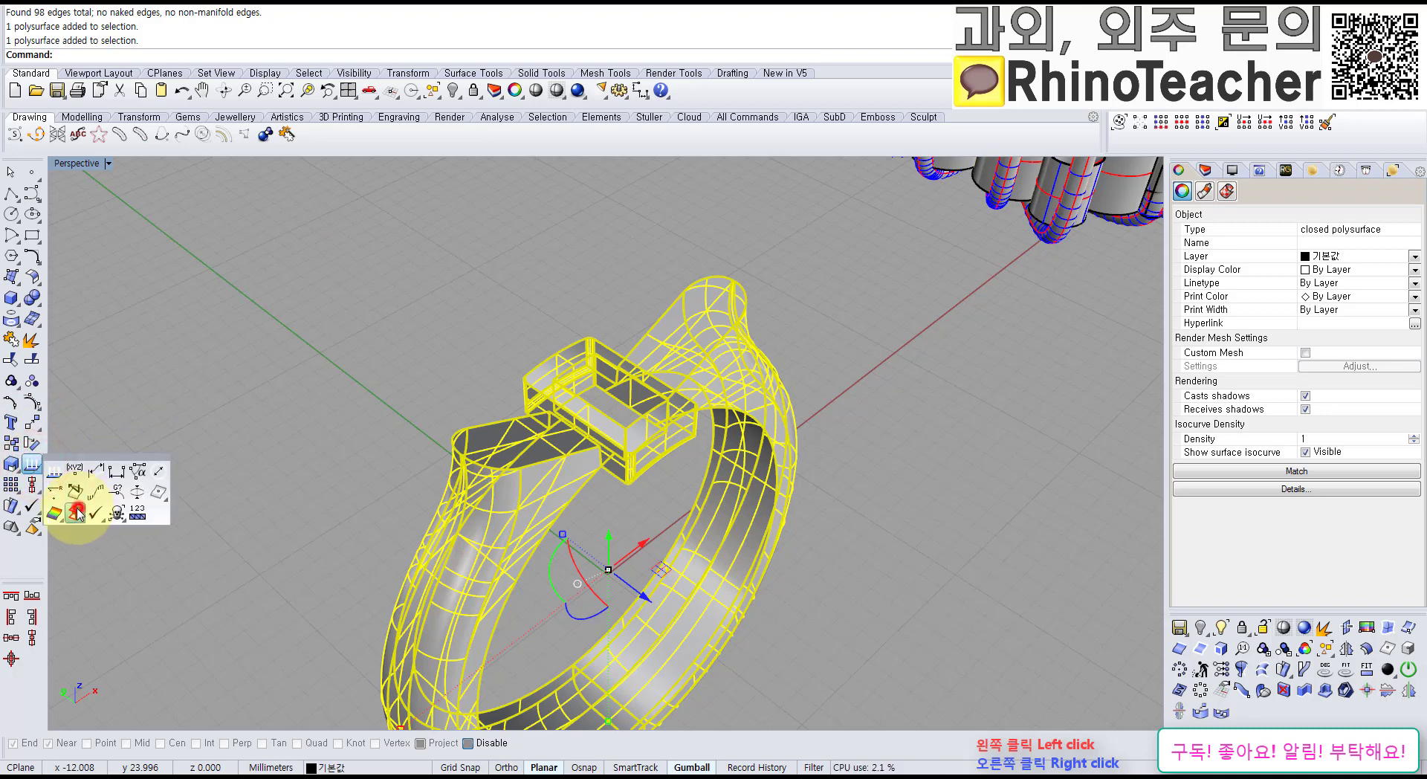
click(77, 511)
right_drag(608, 385, 532, 387)
Step: Explode the ring polysurface and delete the surfaces of its rectangular centre frame
click(561, 434)
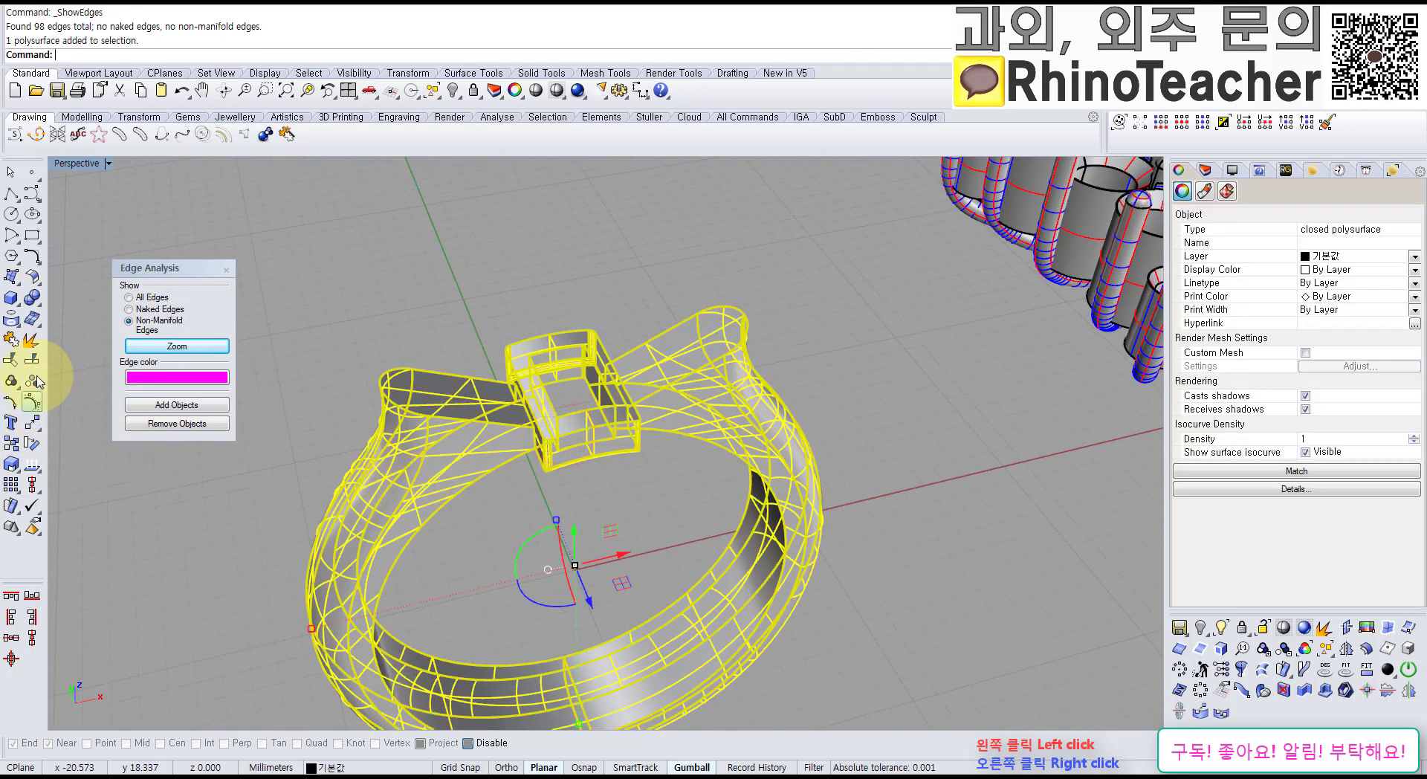
drag(476, 286, 680, 520)
right_drag(647, 490, 614, 469)
key(Delete)
Step: Untrim the cut edges left by the centre frame with KeepTrimObjects=No, extending both shoulders until they meet
scroll(471, 404, up, 8)
right_drag(562, 385, 478, 354)
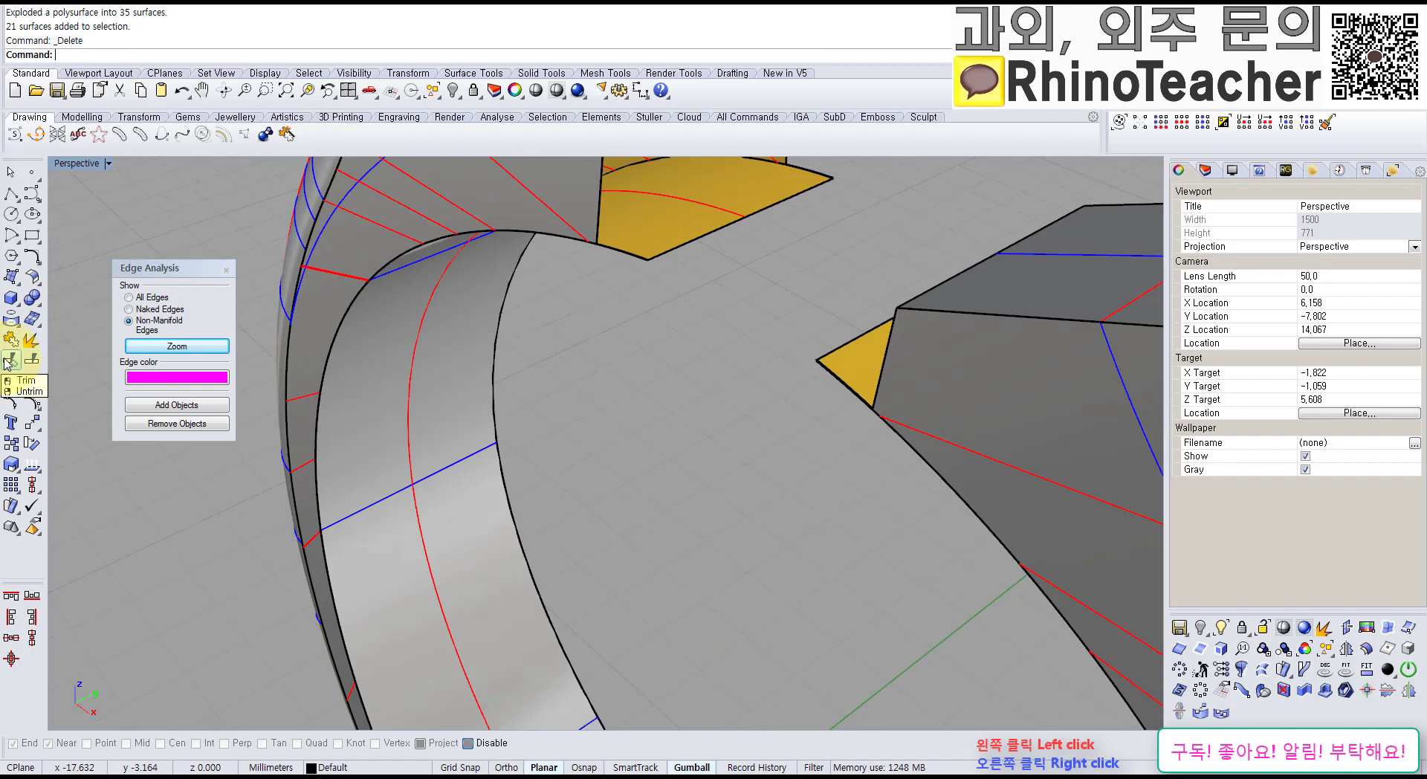
scroll(349, 349, down, 2)
shift+right_drag(628, 338, 416, 416)
right_drag(436, 410, 499, 421)
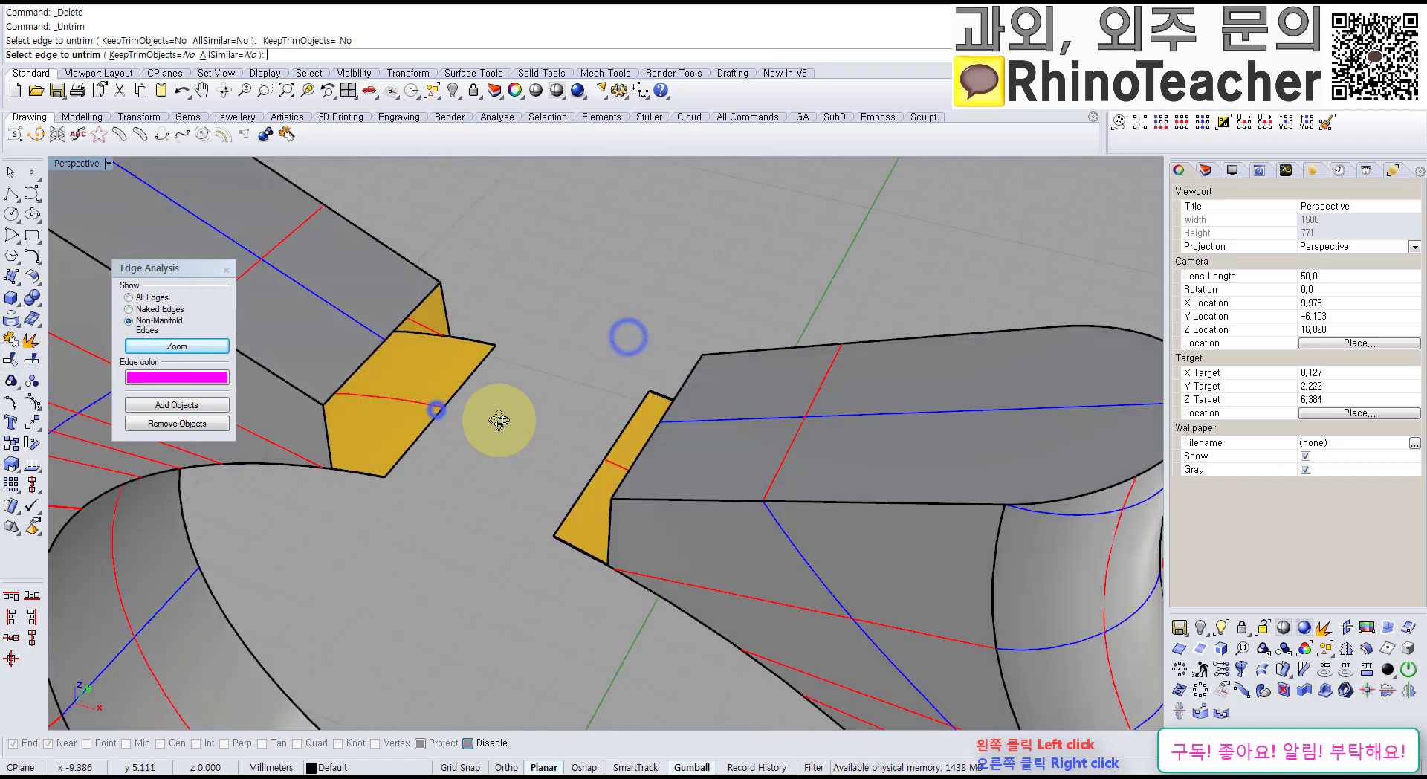
click(443, 403)
click(589, 484)
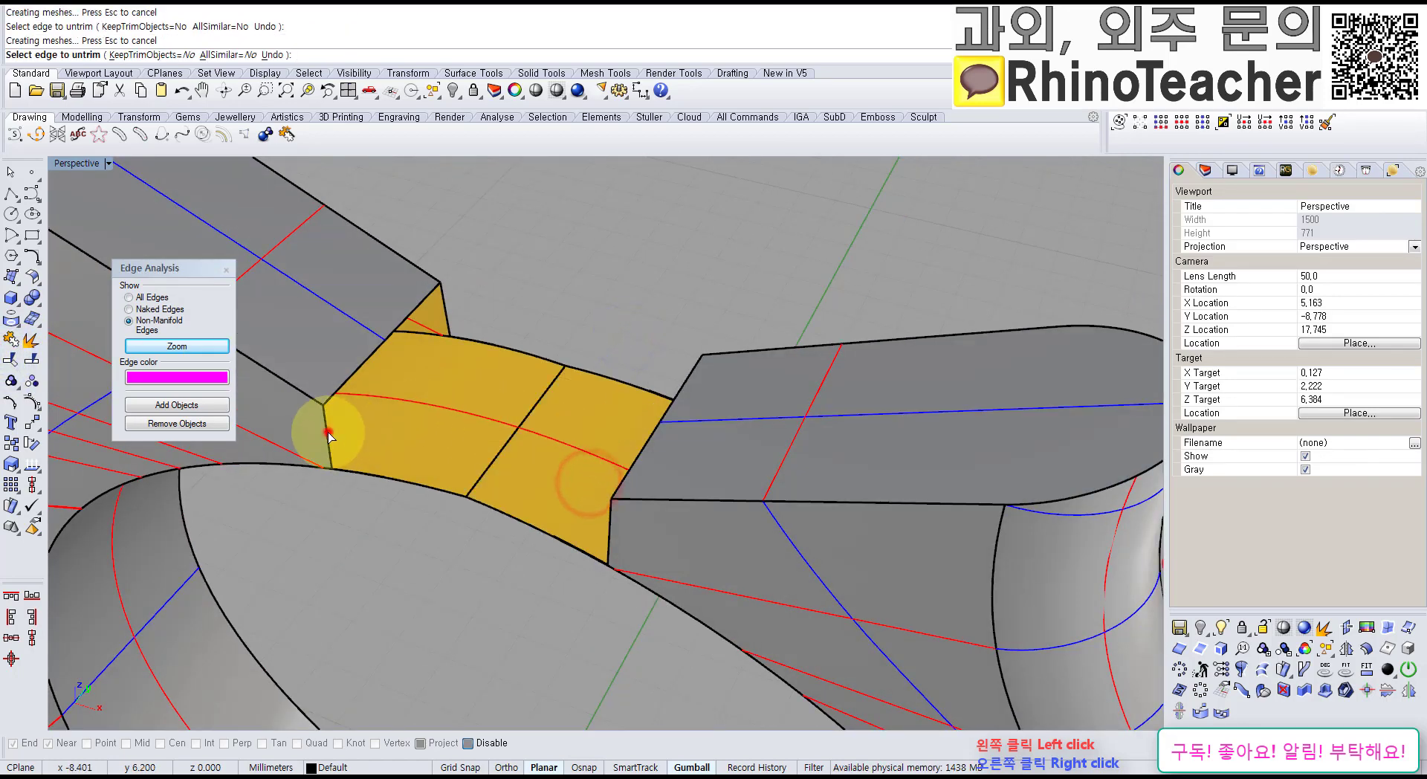
click(328, 433)
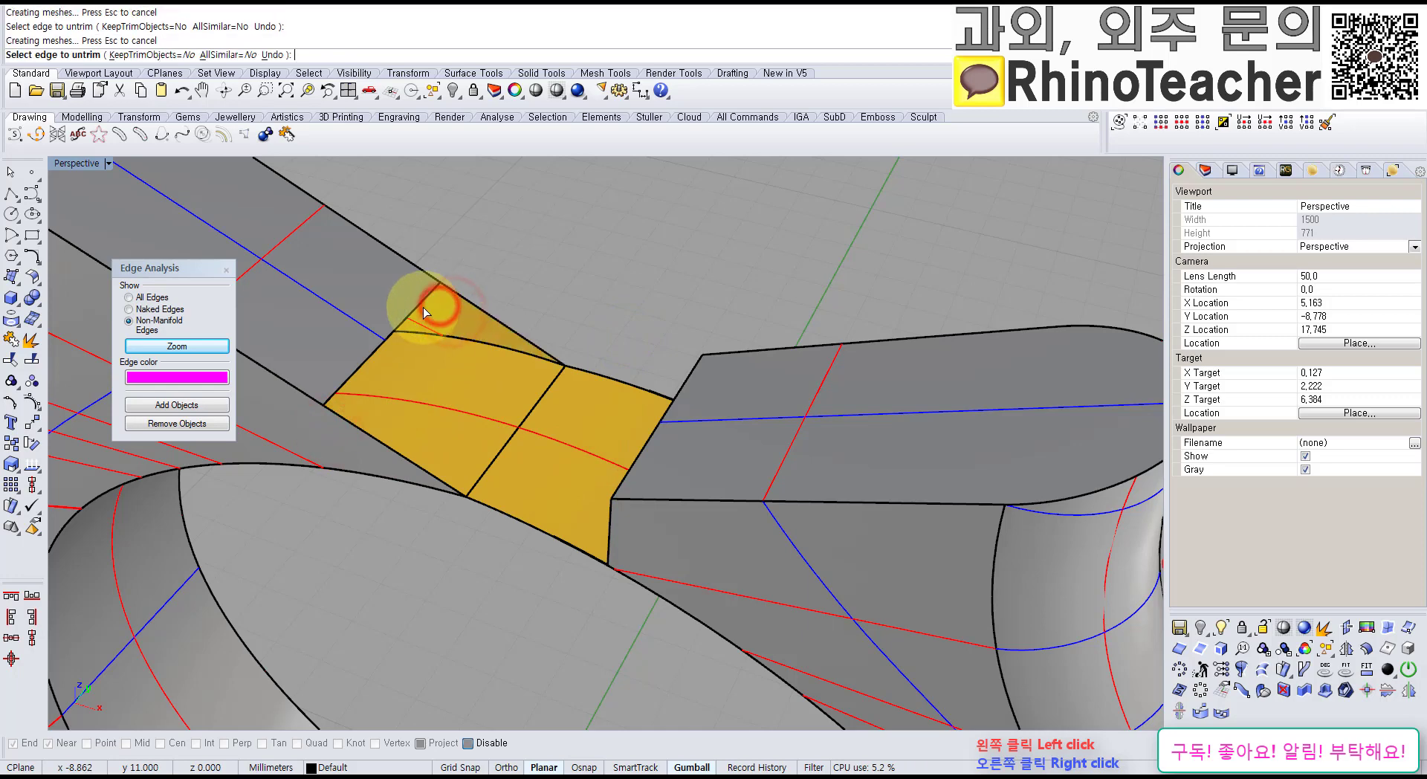
click(641, 449)
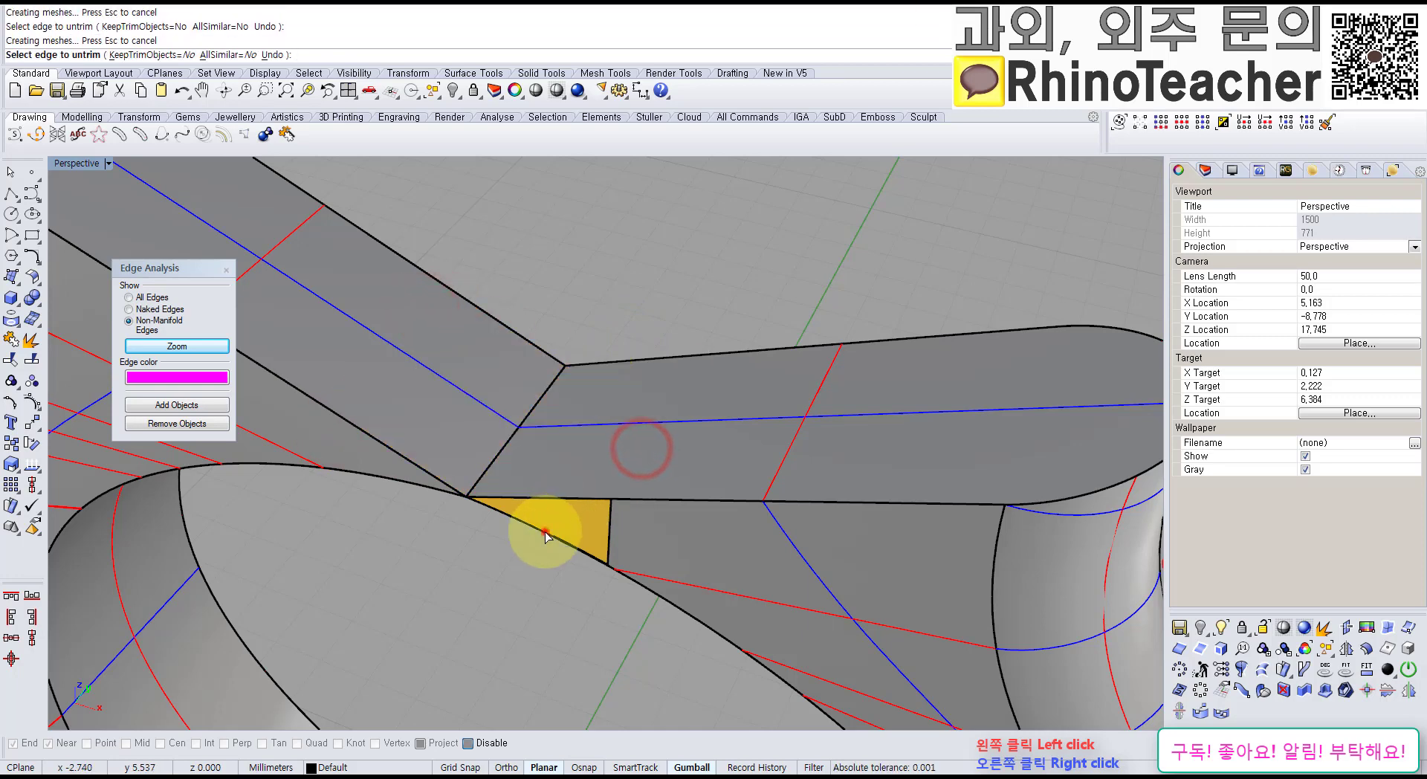
click(545, 533)
click(609, 532)
right_drag(628, 468, 425, 341)
click(461, 333)
right_click(516, 353)
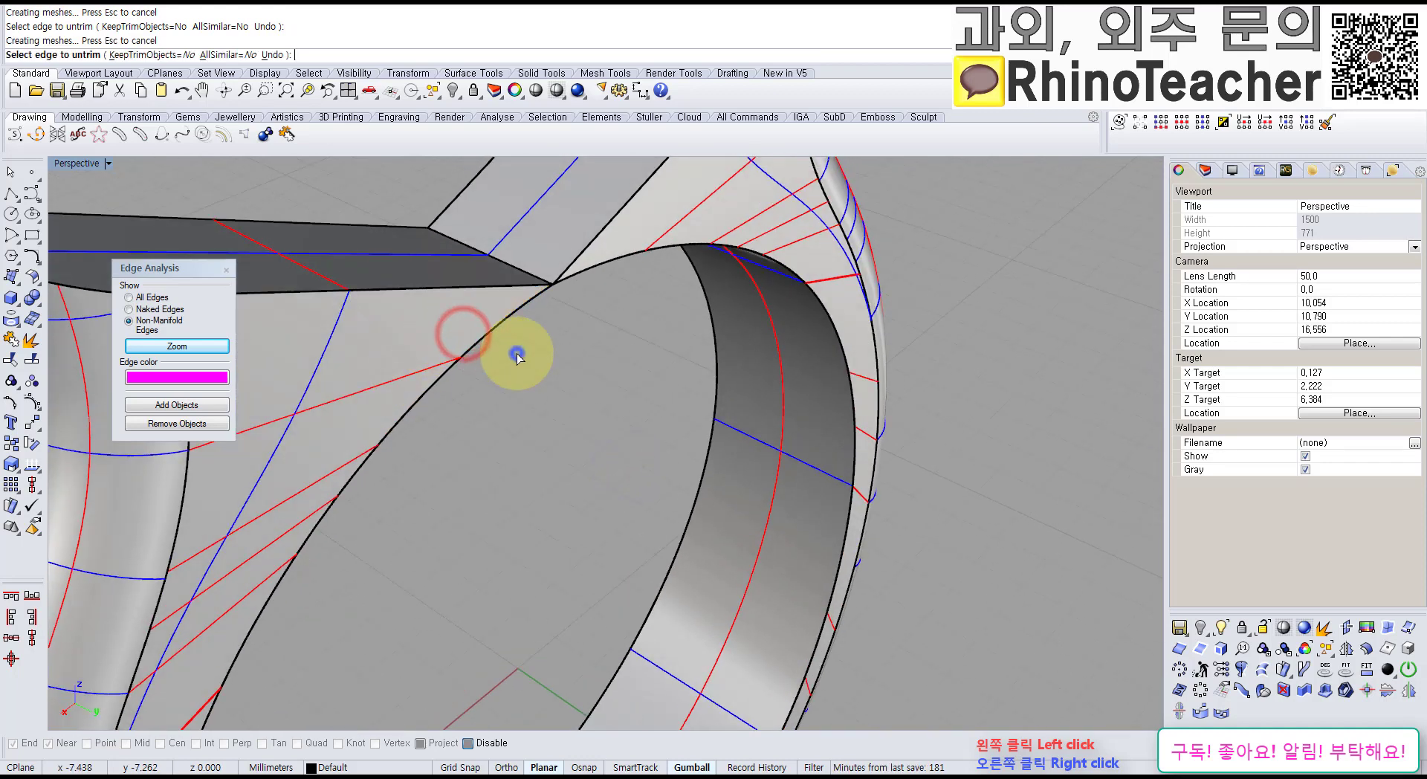
Step: Join all the remaining ring surfaces into one closed polysurface
scroll(517, 355, down, 10)
click(806, 463)
drag(805, 463, 360, 216)
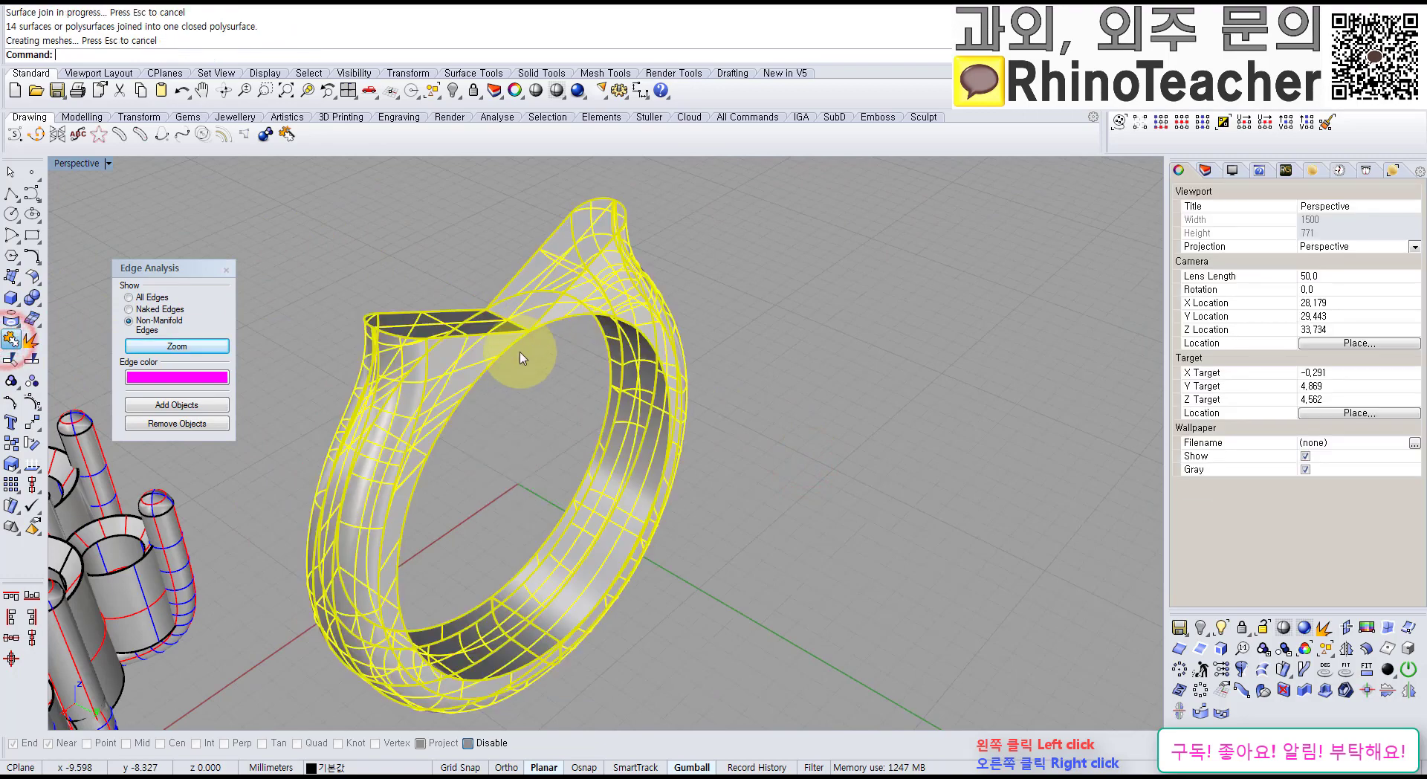
Step: Deselect the rejoined ring and end the running edge analysis
right_drag(364, 430, 733, 423)
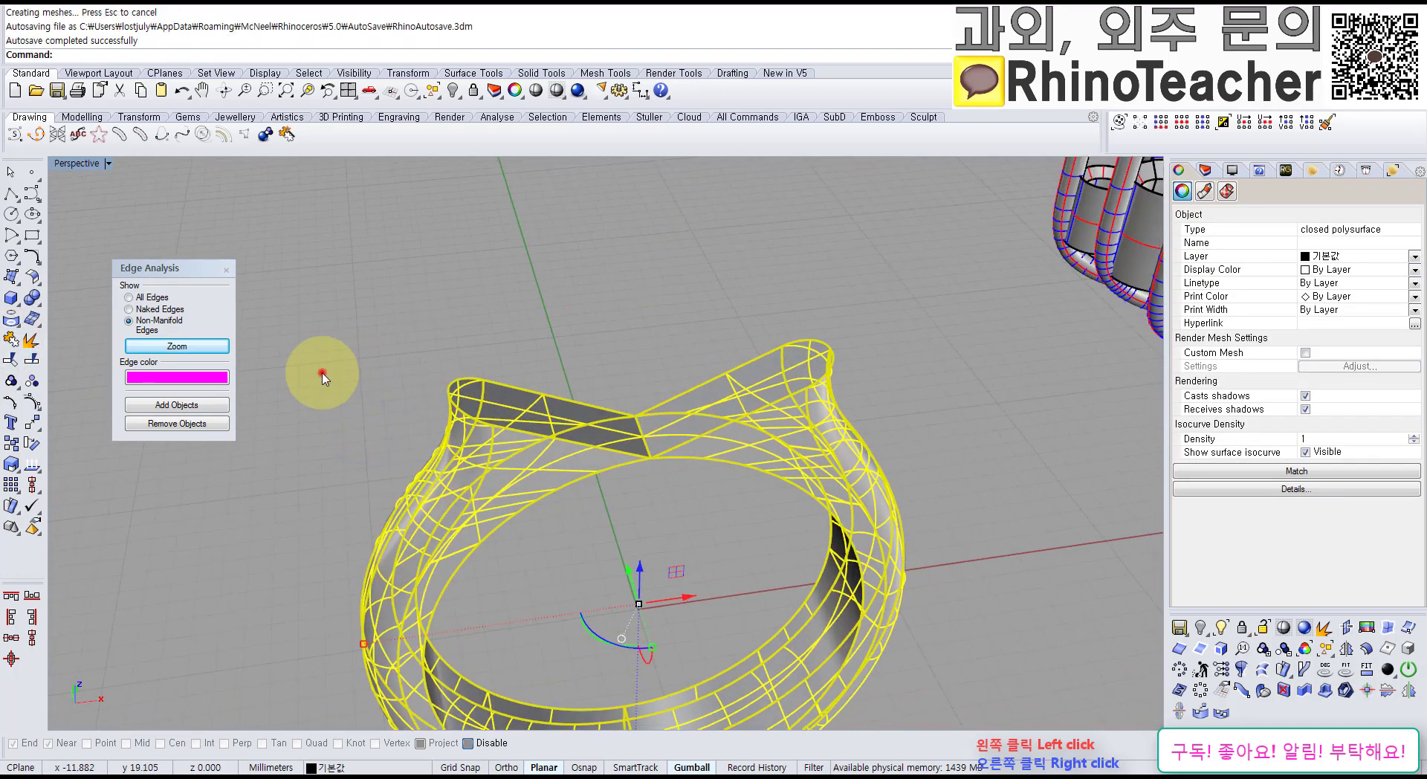
click(322, 378)
click(226, 270)
click(372, 255)
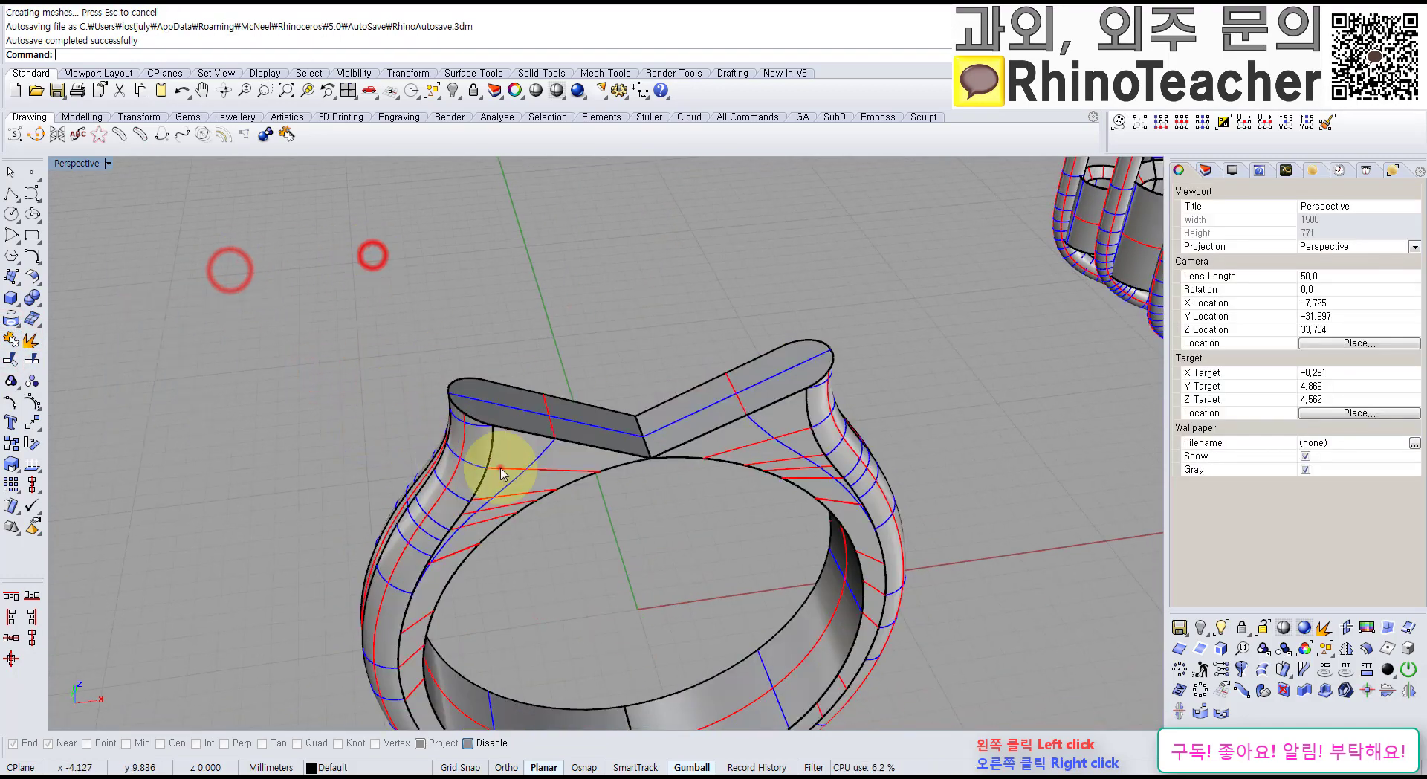
Step: Run an edge analysis on the rejoined ring, showing its non-manifold edges
click(501, 470)
click(39, 467)
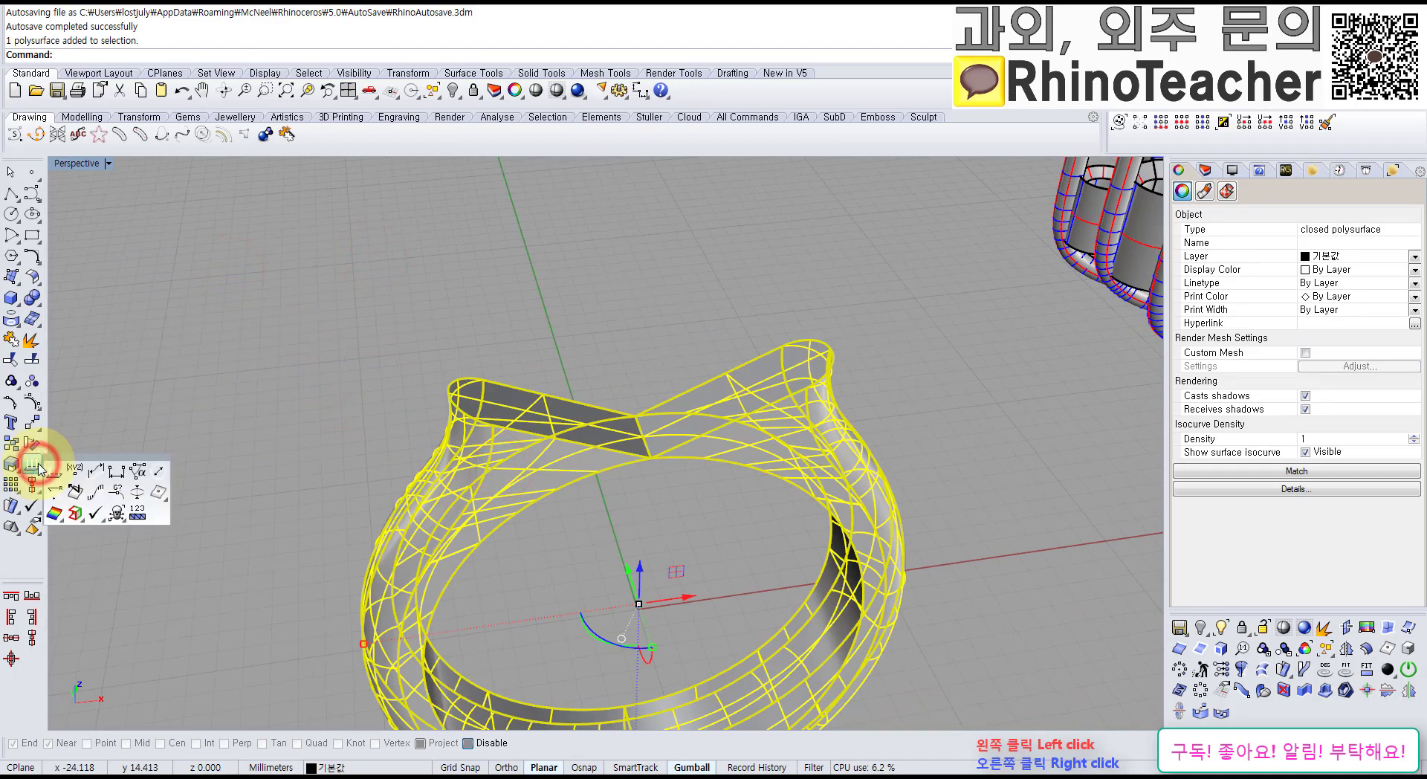
click(78, 513)
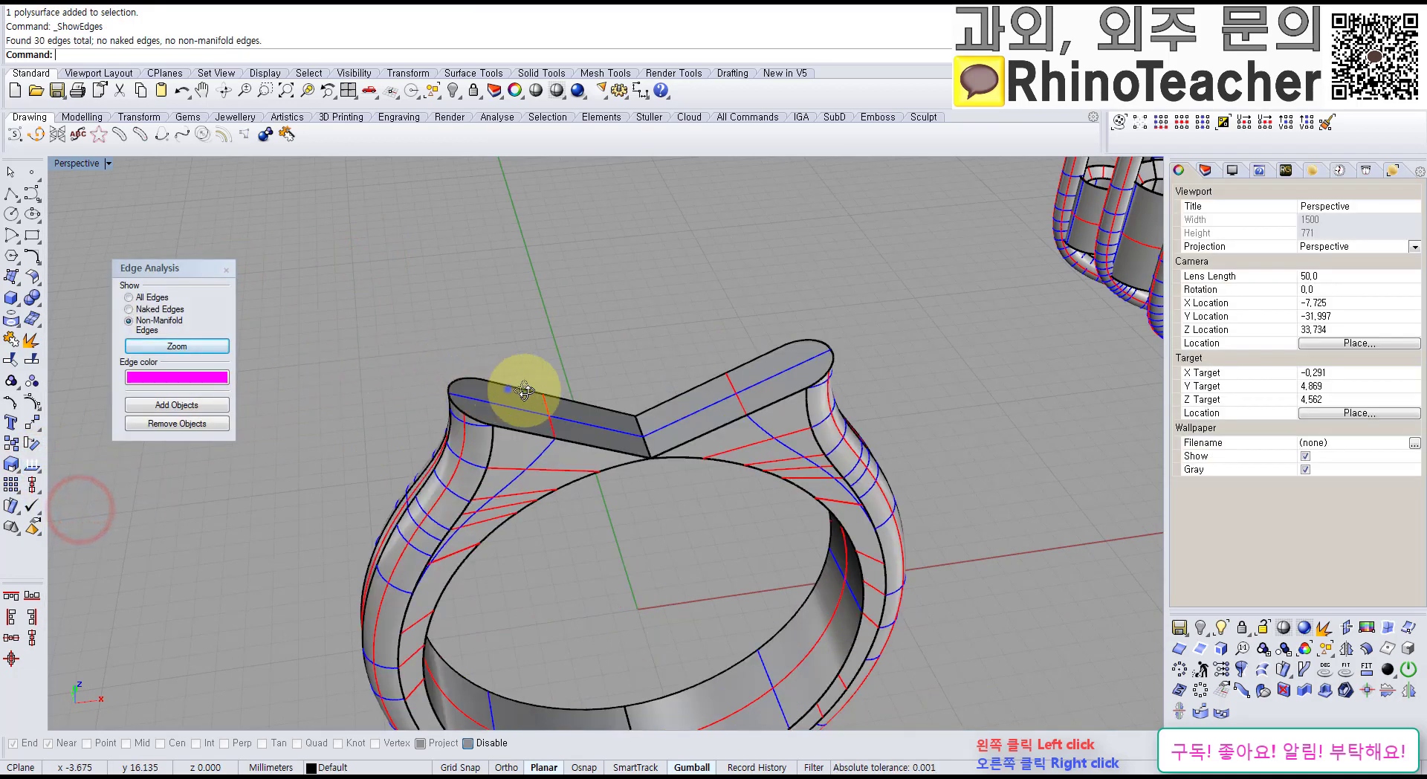
right_drag(508, 390, 713, 443)
shift+right_drag(713, 443, 547, 526)
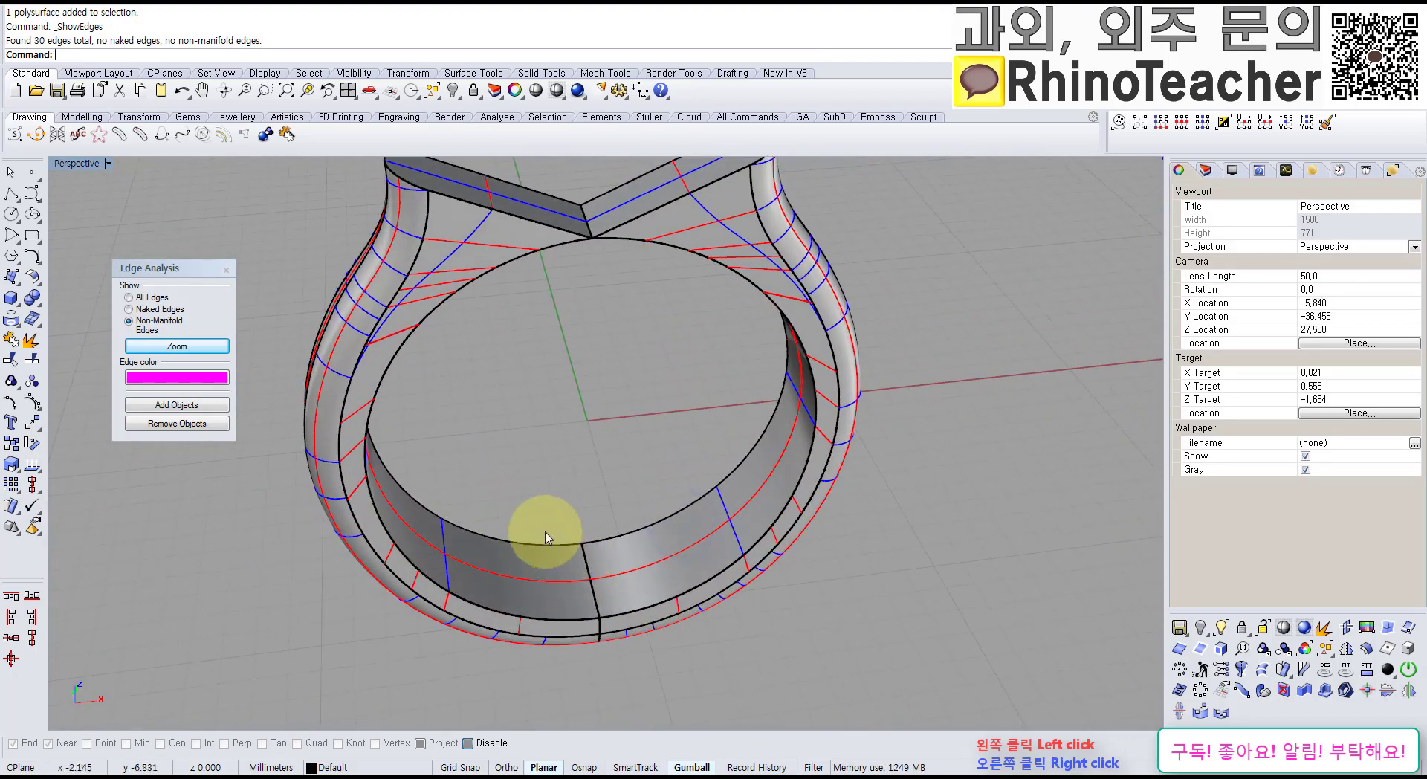
Step: Examine in the Perspective and Front views how the two sloped shoulder faces meet at the ring's inner circle
key(ctrl+F2)
key(ctrl+F4)
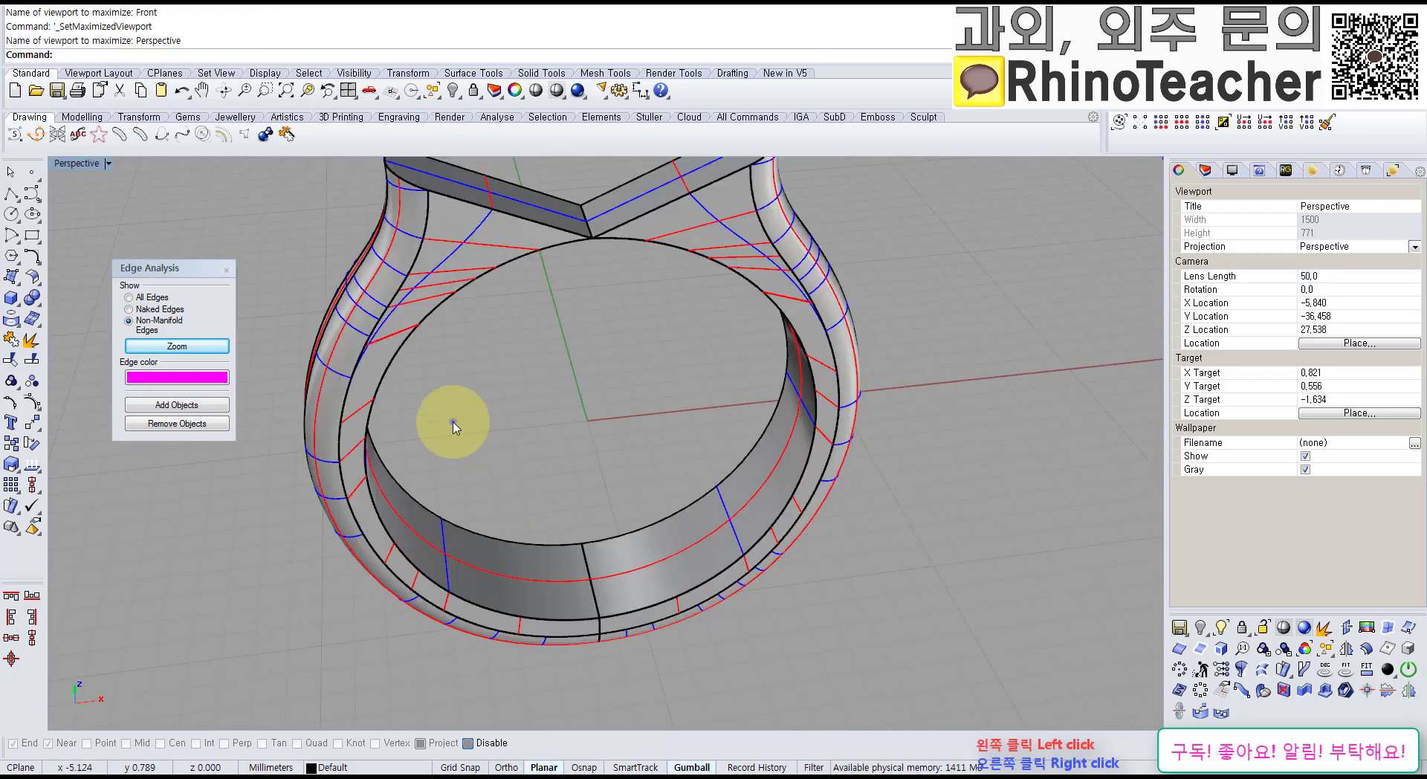
right_drag(453, 421, 465, 331)
scroll(470, 335, up, 6)
scroll(506, 299, up, 3)
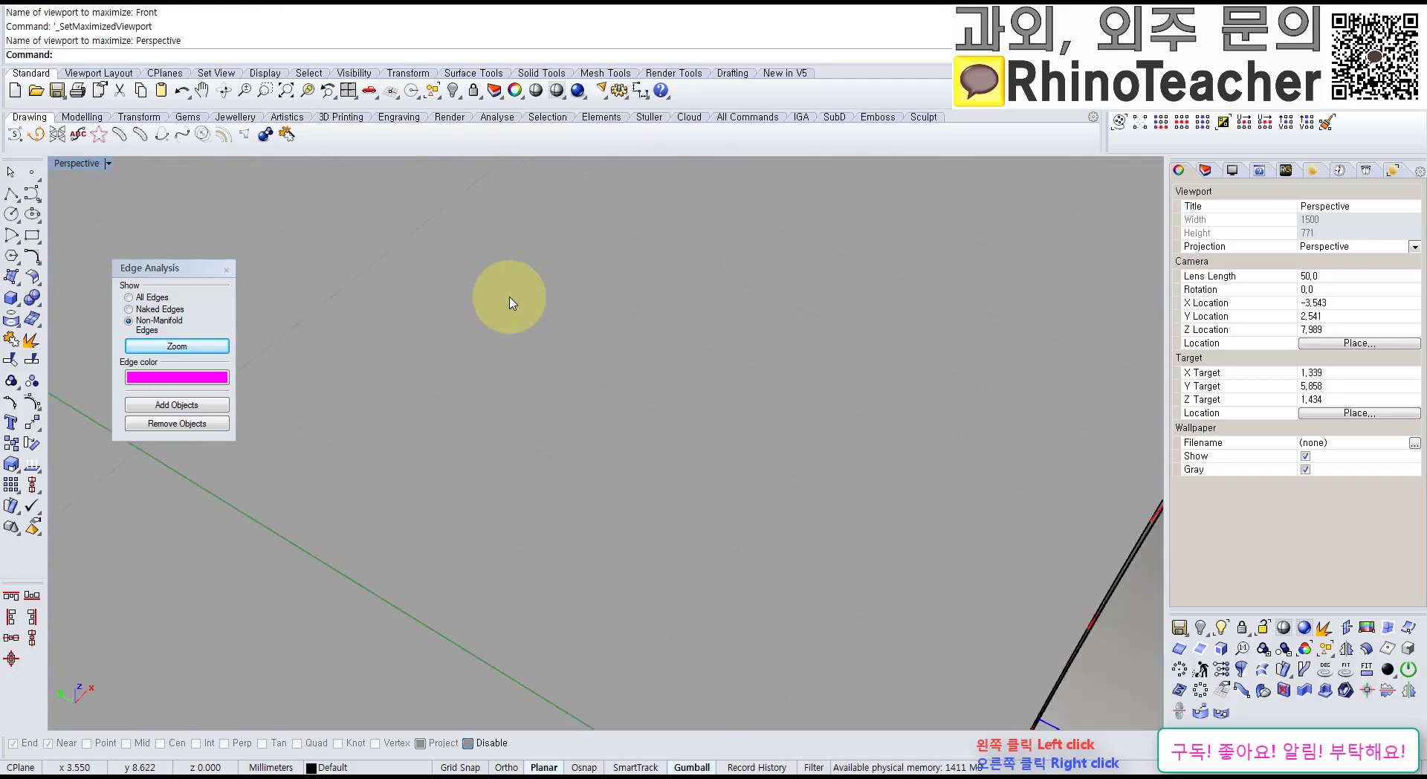
scroll(518, 324, down, 10)
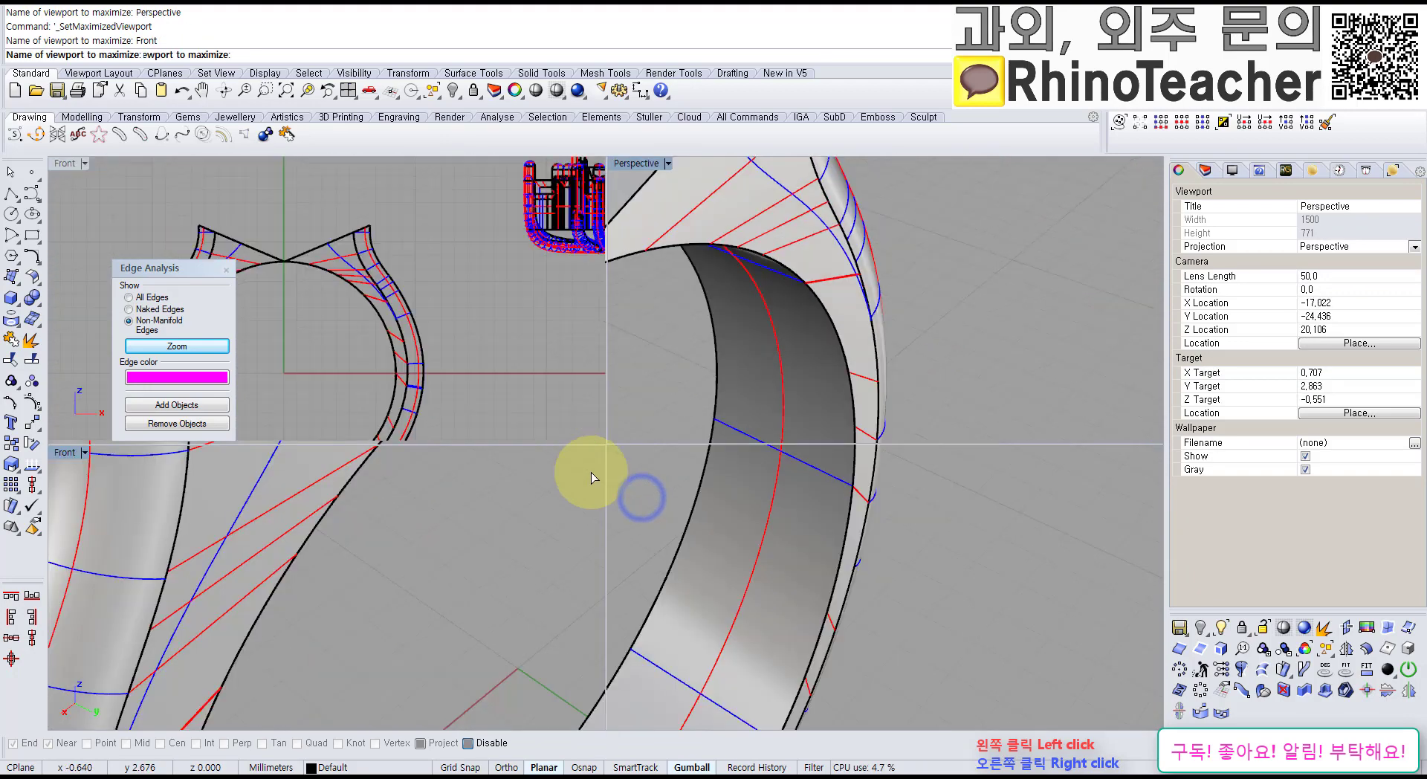
key(ctrl+F2)
scroll(513, 376, up, 10)
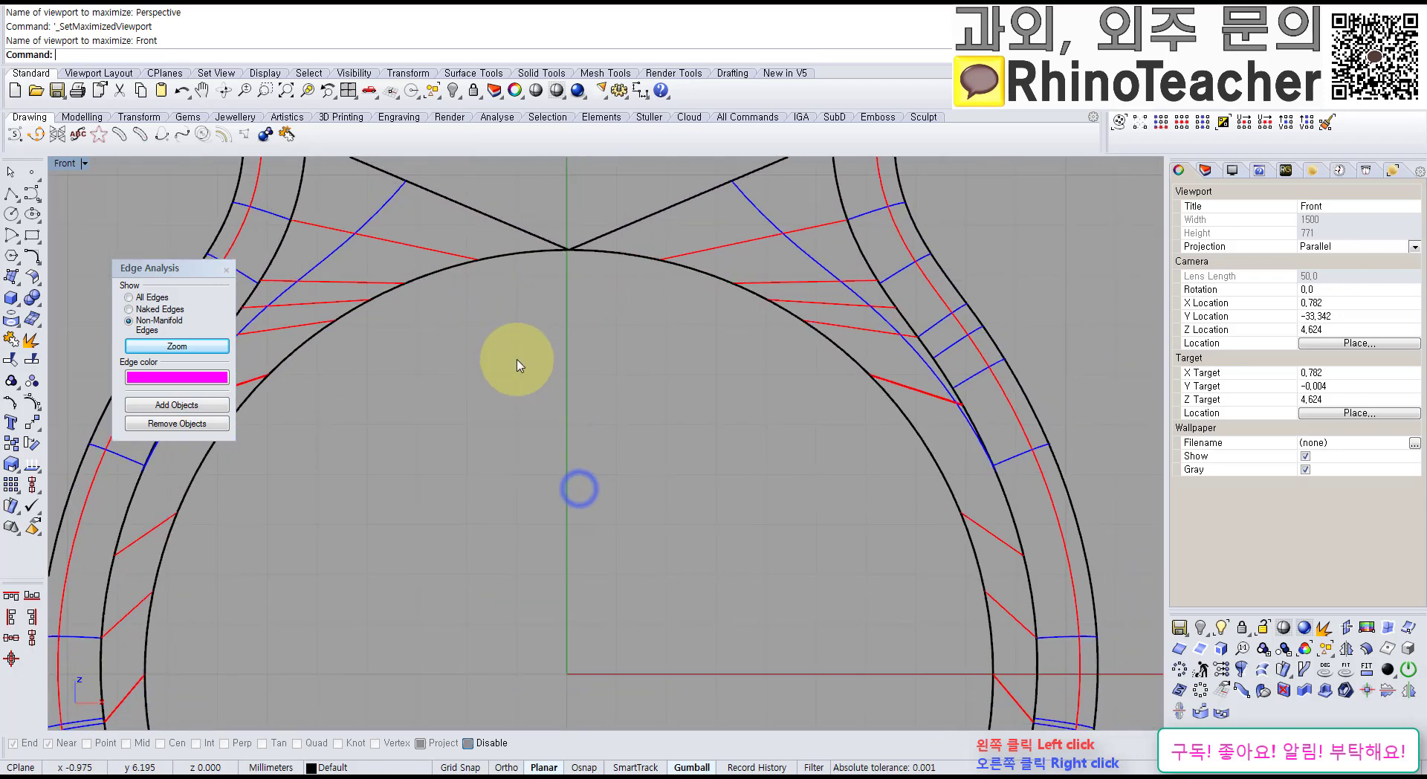
scroll(497, 317, up, 10)
right_drag(294, 479, 660, 466)
scroll(551, 490, up, 15)
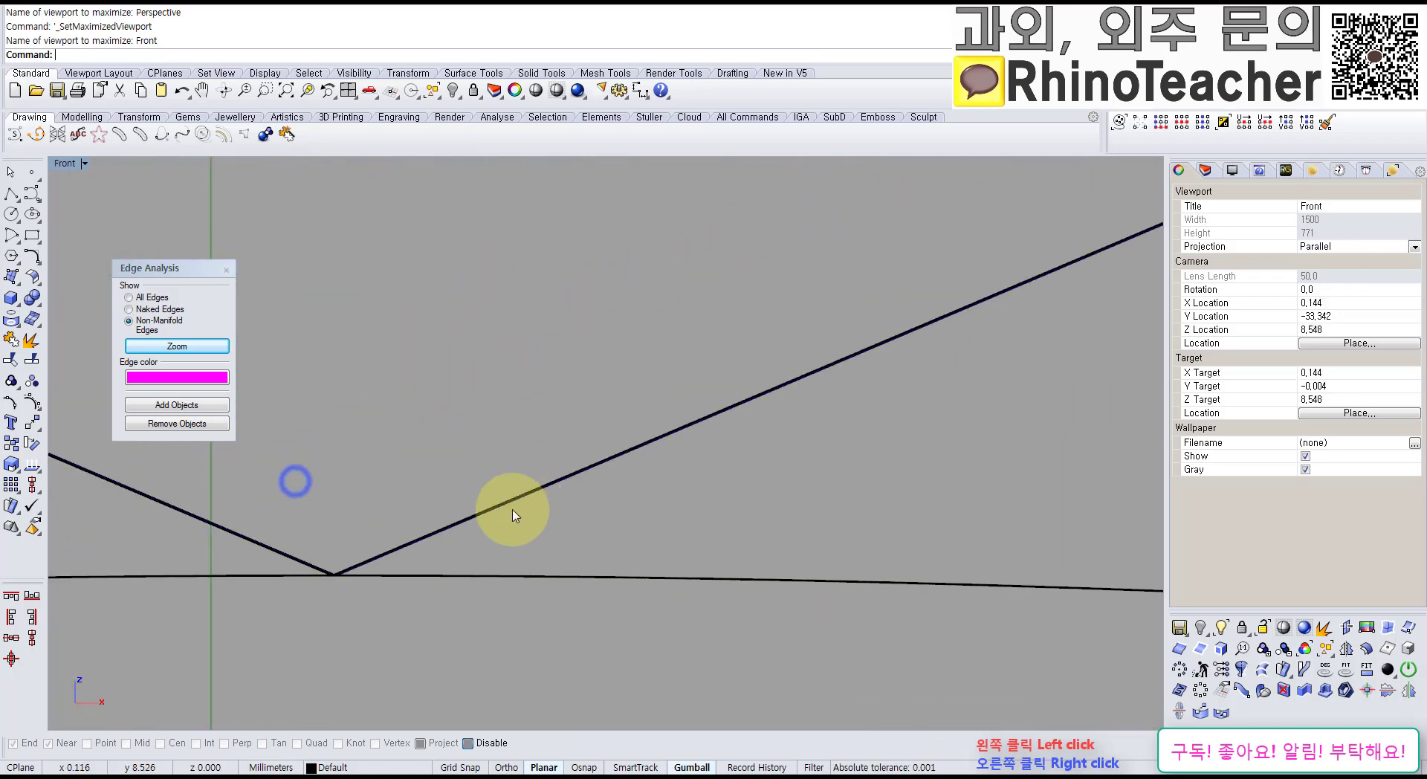
scroll(169, 653, up, 3)
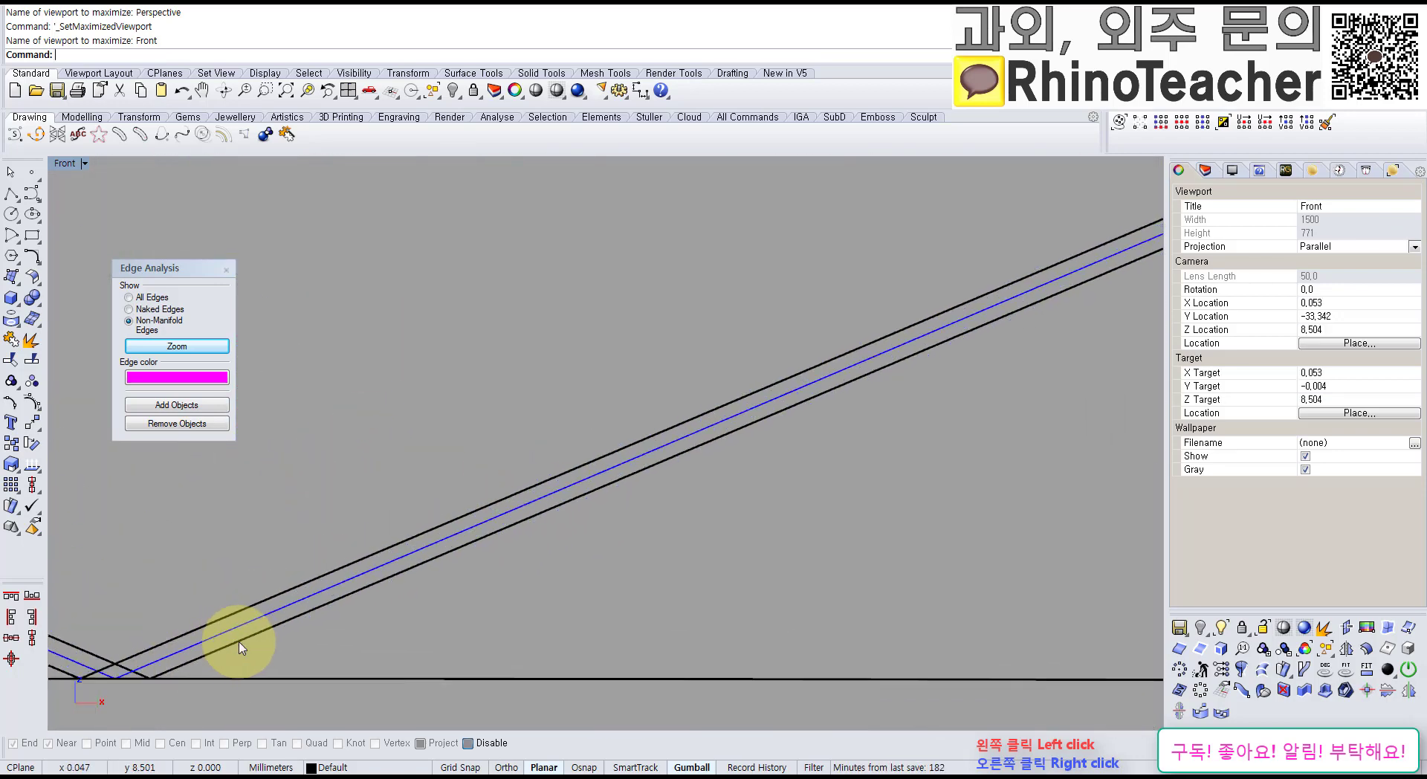
scroll(238, 647, down, 10)
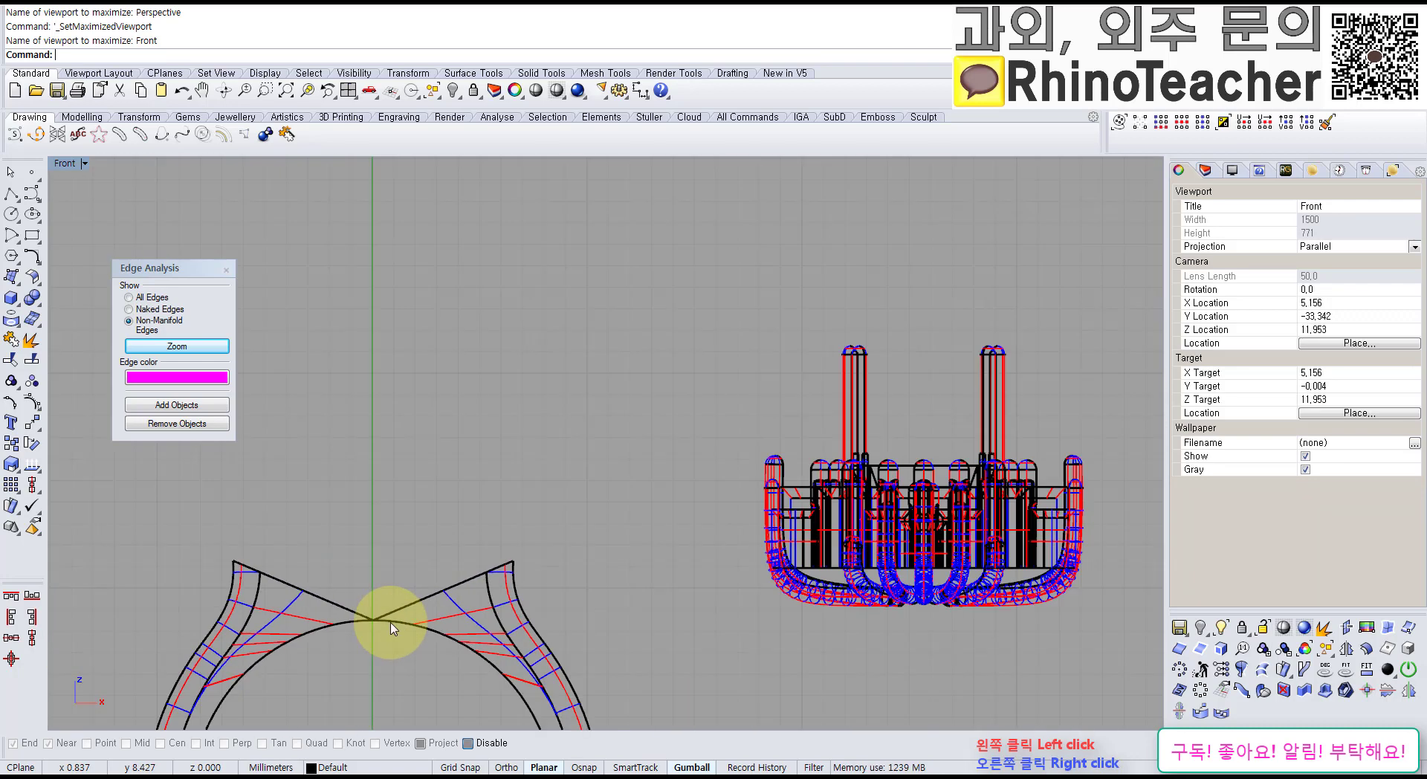
scroll(396, 535, down, 5)
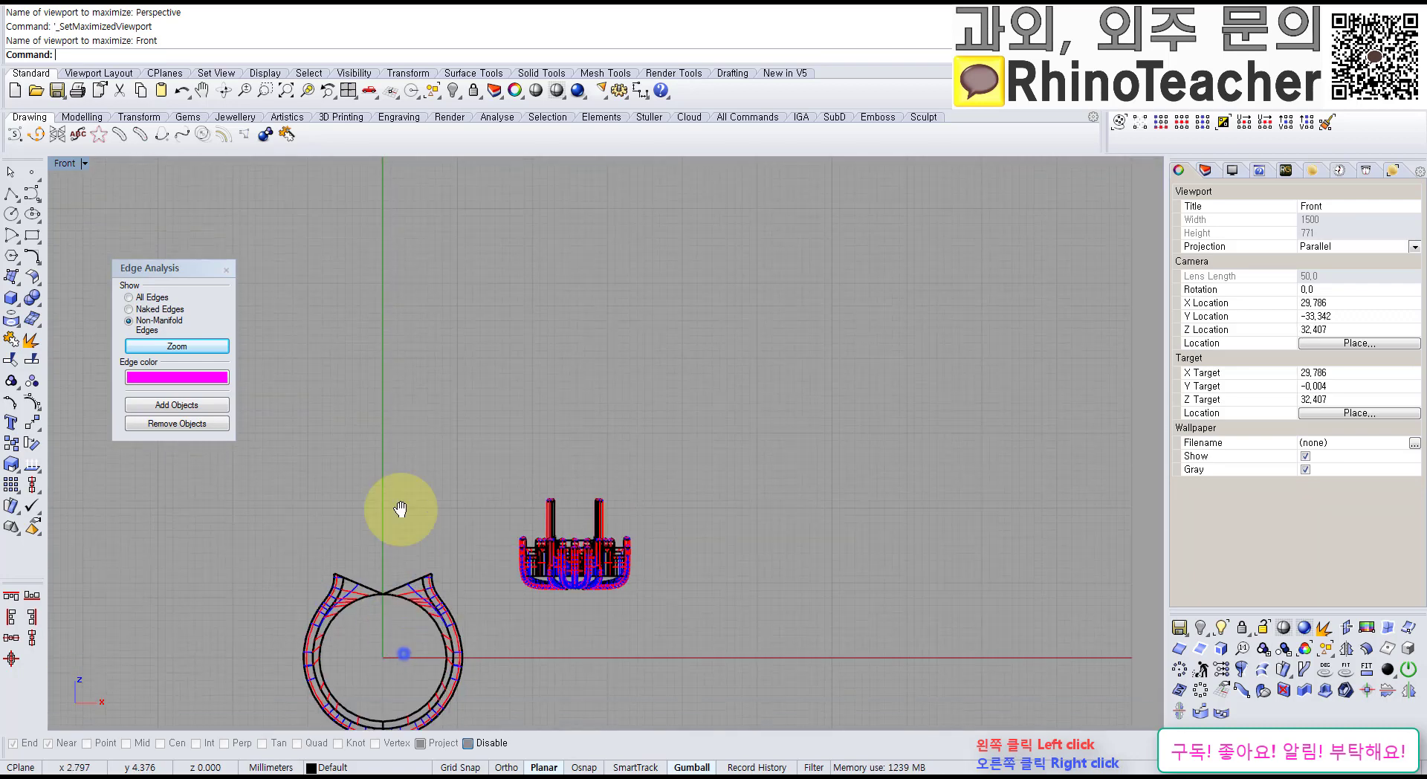
Step: In the Front view, sketch a rectangle centred at 0, about 0.53 mm wide and tall enough to extend past the ring
click(38, 257)
click(29, 231)
click(74, 243)
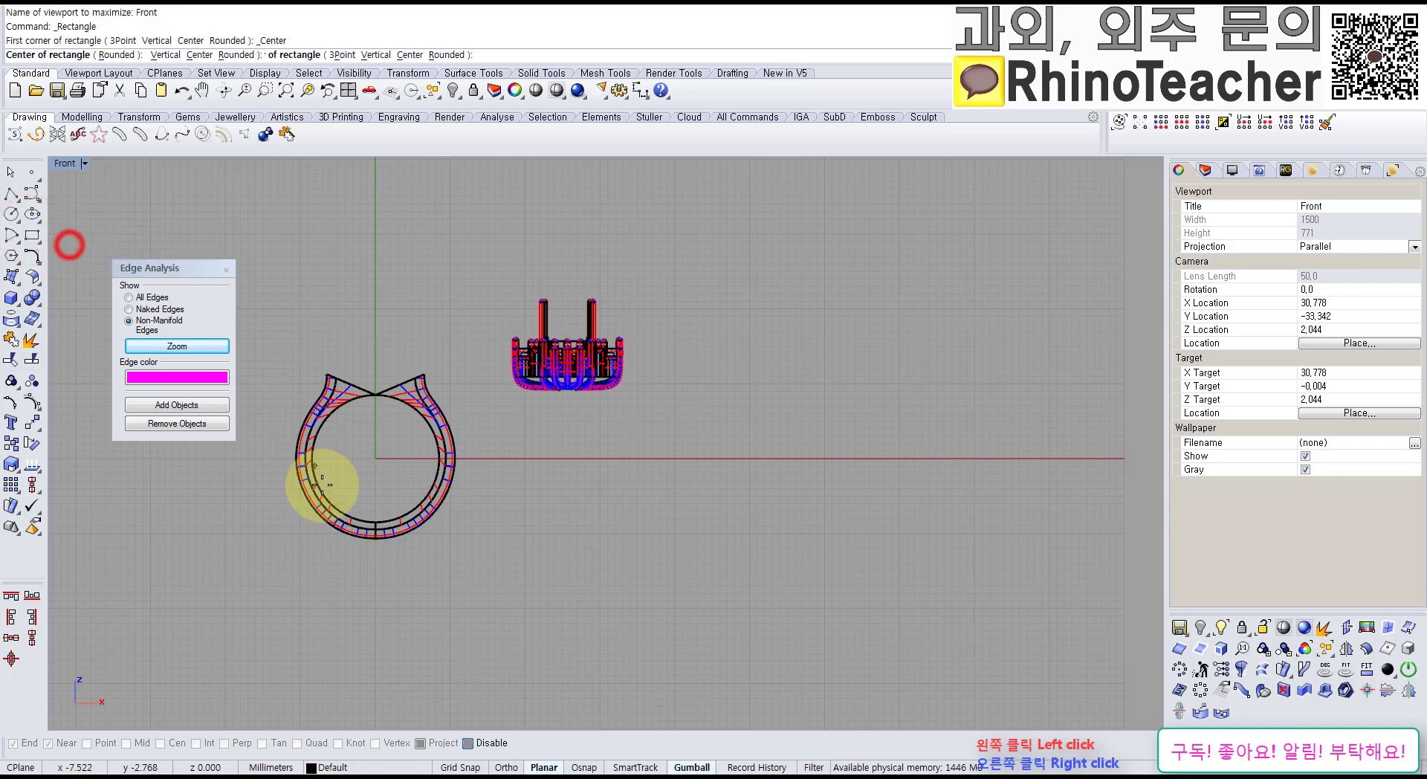
scroll(319, 485, up, 5)
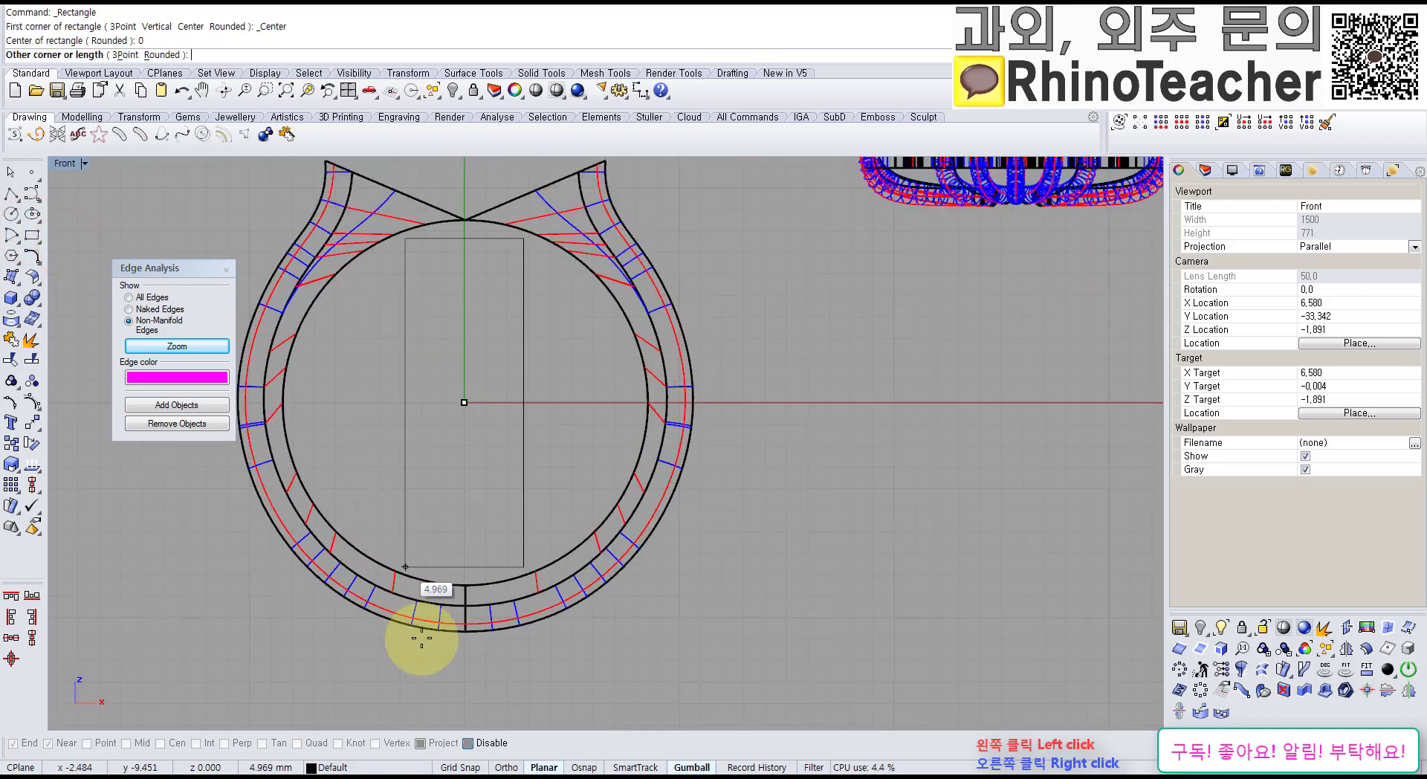
scroll(446, 648, up, 6)
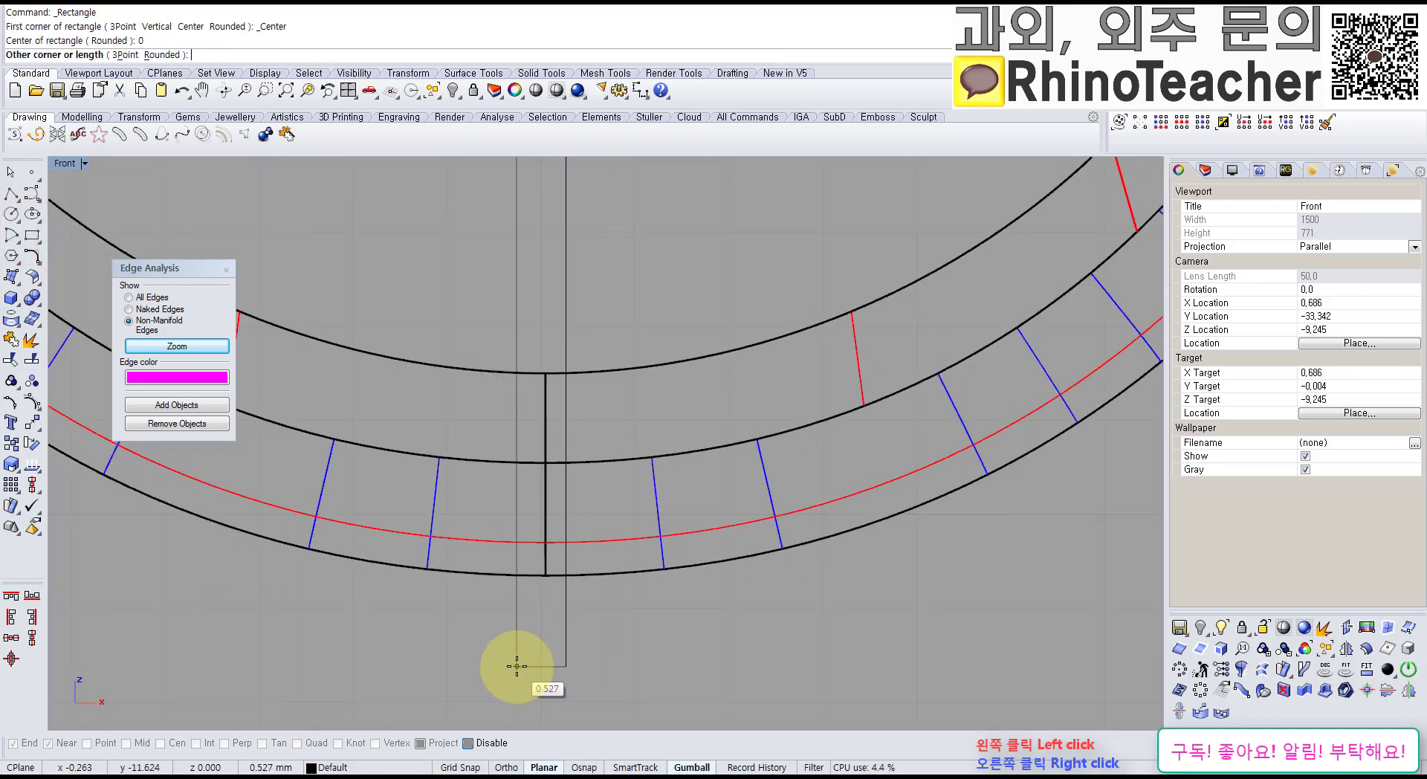
click(517, 666)
Step: Split the ring with the narrow centre rectangle and delete the rectangle and the pieces inside it
scroll(652, 554, down, 7)
right_drag(663, 499, 552, 589)
drag(805, 645, 619, 442)
scroll(628, 513, down, 9)
right_drag(626, 470, 555, 409)
scroll(511, 290, up, 10)
scroll(516, 312, down, 8)
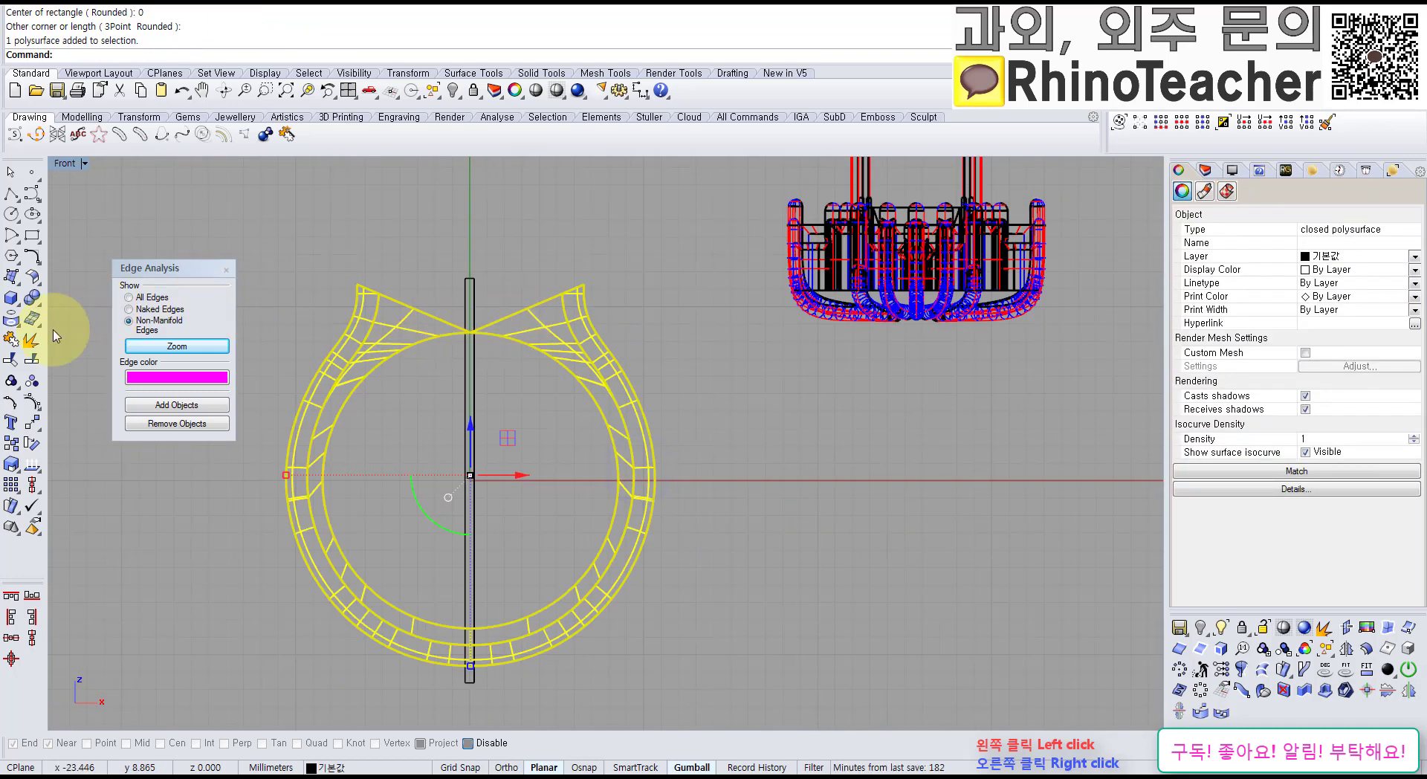
click(32, 360)
click(471, 305)
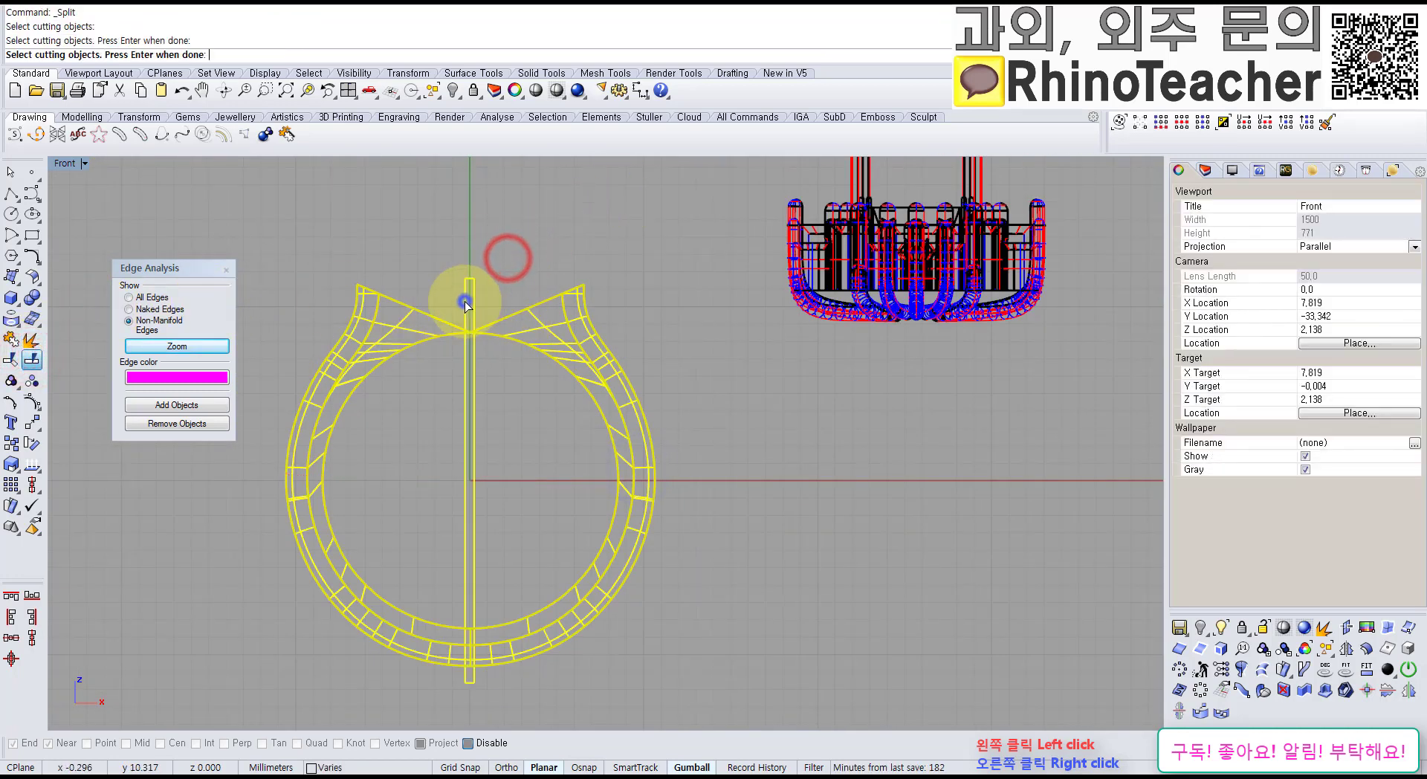
right_click(465, 301)
click(440, 232)
drag(420, 206, 531, 696)
right_drag(562, 577, 548, 525)
key(Delete)
Step: Examine the gaps at the ring's top and bottom and the sharp shoulder tips in the Perspective view
key(ctrl+F4)
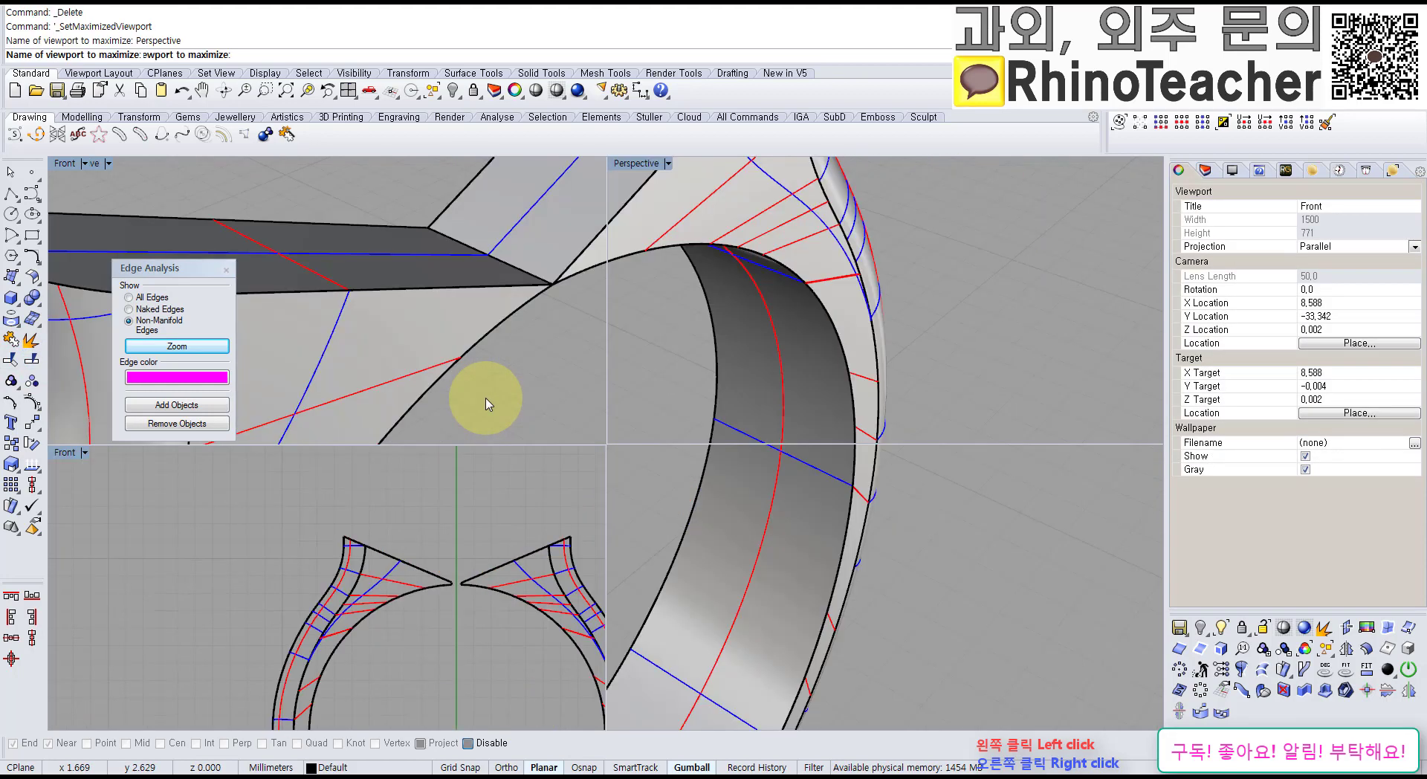
scroll(567, 318, up, 8)
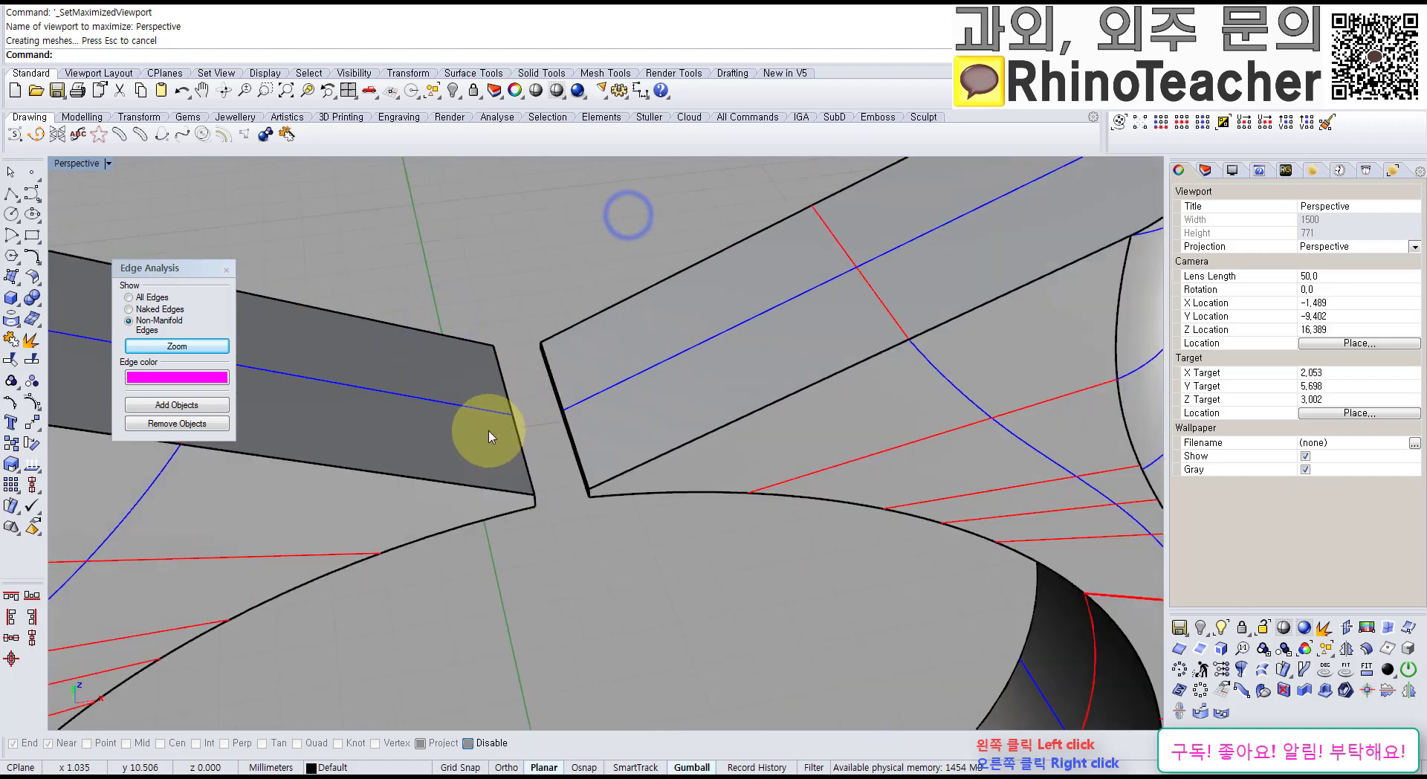
right_drag(536, 448, 526, 389)
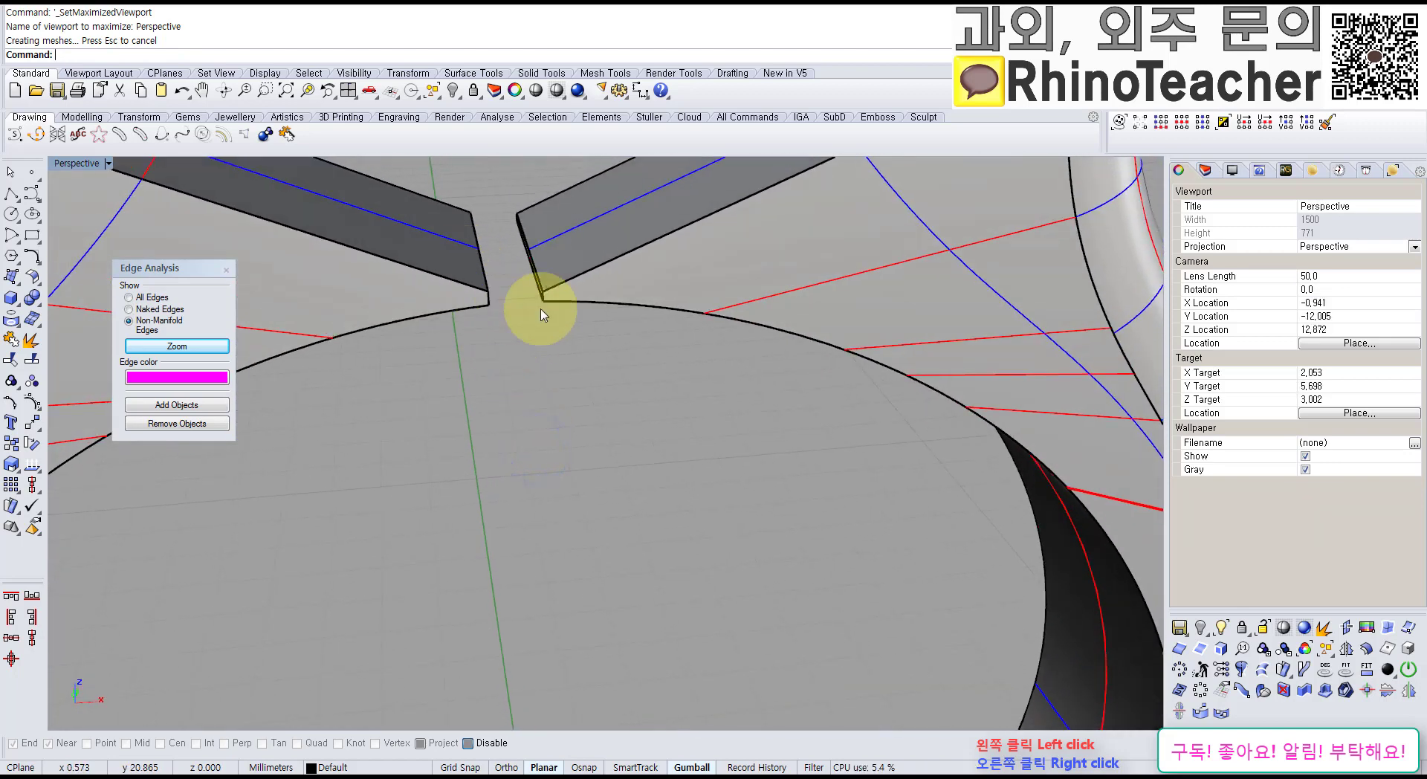
scroll(570, 376, down, 8)
shift+right_drag(618, 566, 554, 312)
right_drag(532, 529, 476, 282)
scroll(494, 398, down, 5)
right_drag(493, 398, 542, 446)
scroll(516, 572, up, 4)
right_drag(567, 340, 591, 535)
scroll(592, 394, down, 10)
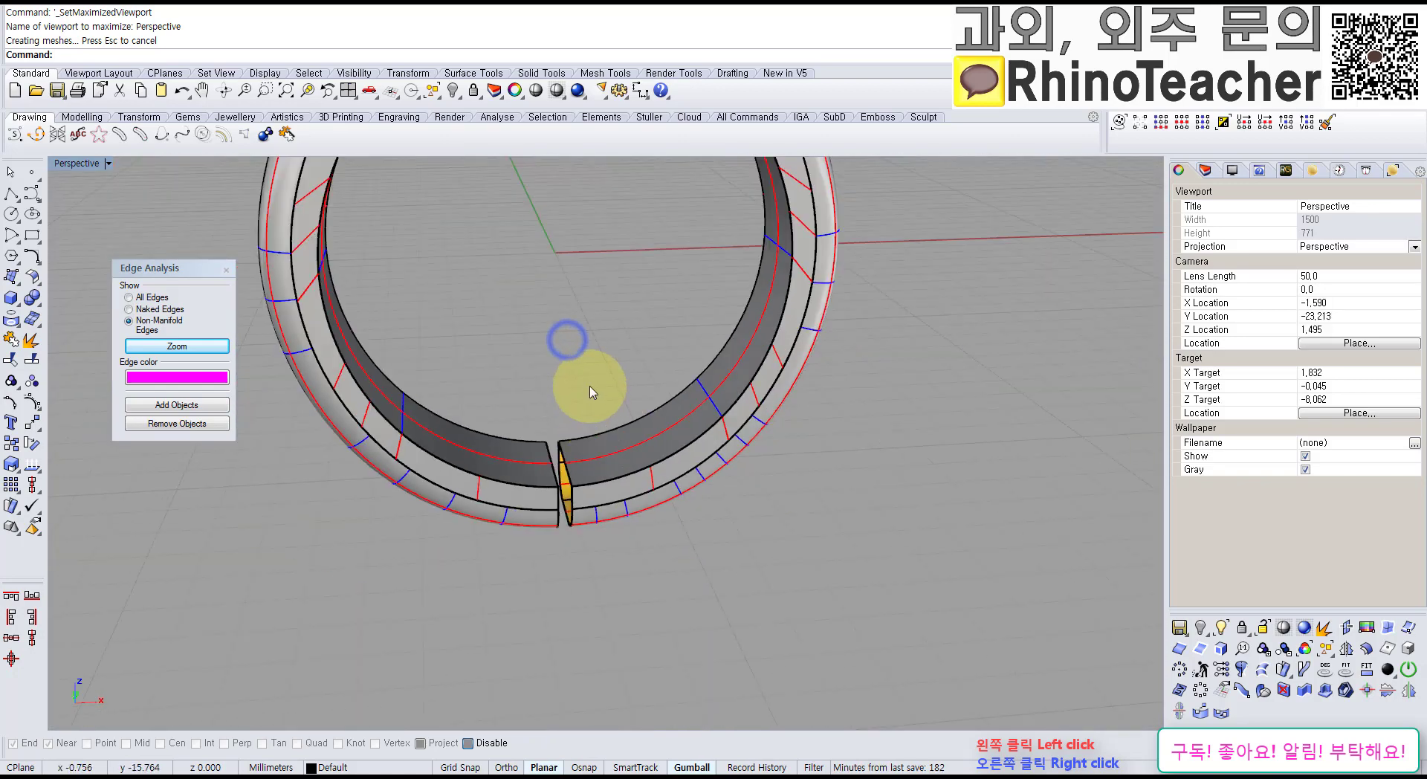
right_drag(605, 308, 565, 510)
scroll(565, 510, up, 14)
scroll(487, 611, down, 5)
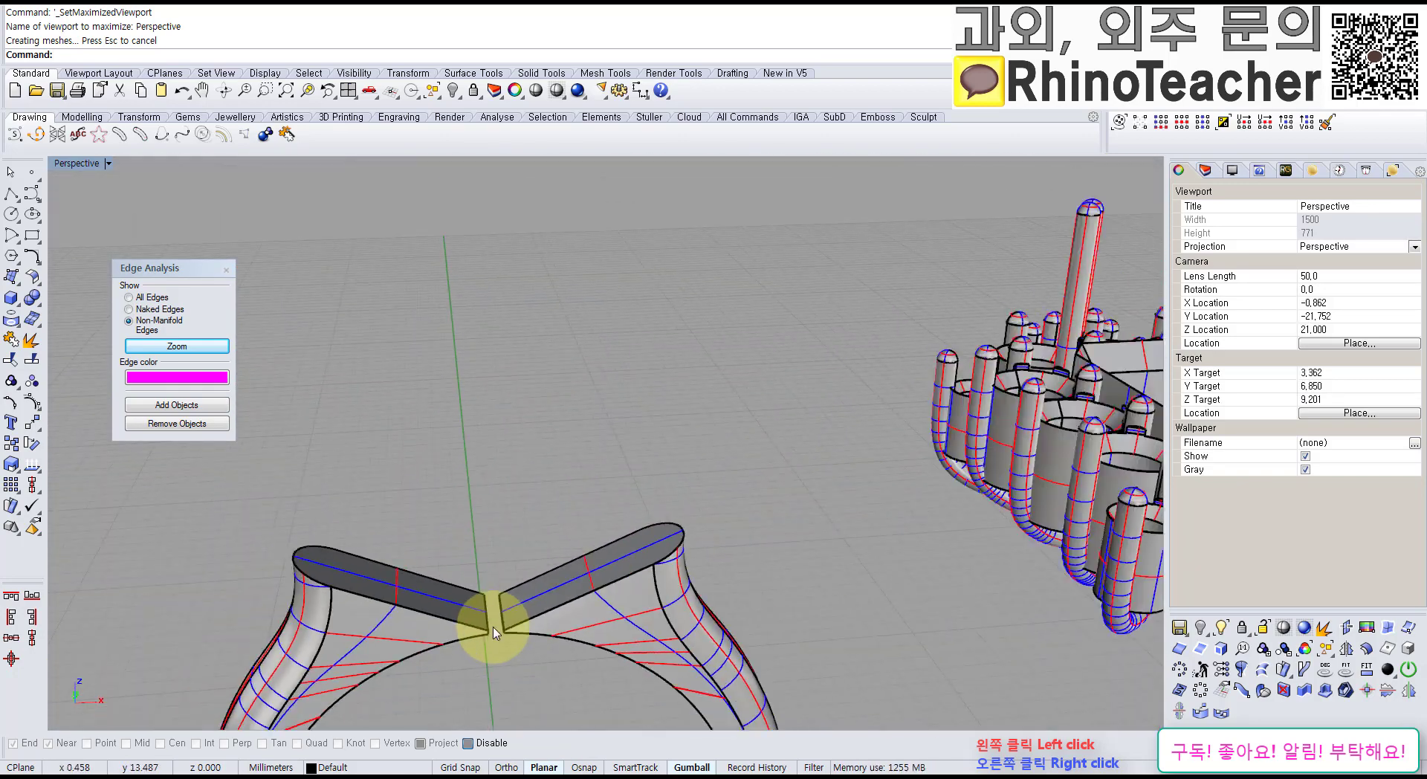
right_drag(523, 652, 536, 437)
shift+right_drag(584, 583, 548, 500)
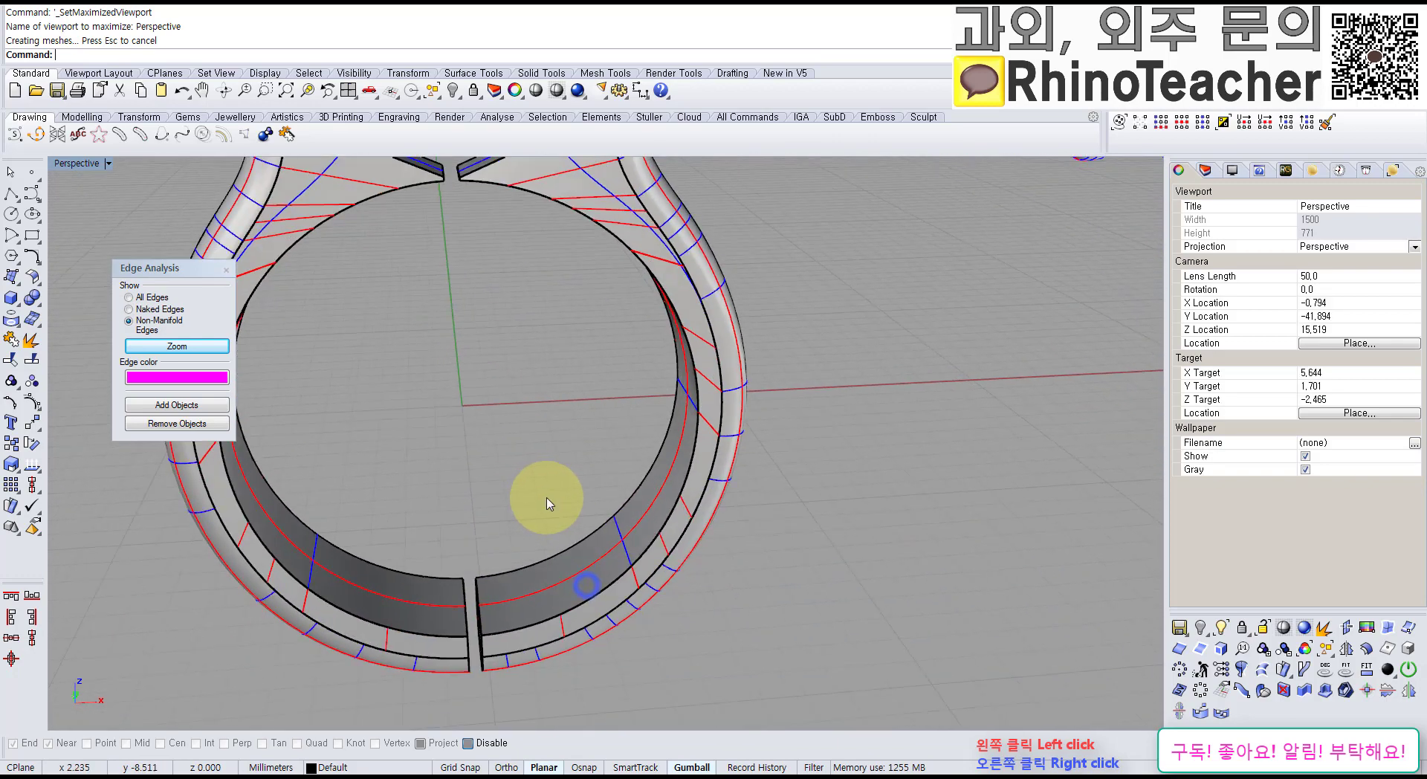
scroll(548, 500, down, 10)
scroll(496, 444, up, 4)
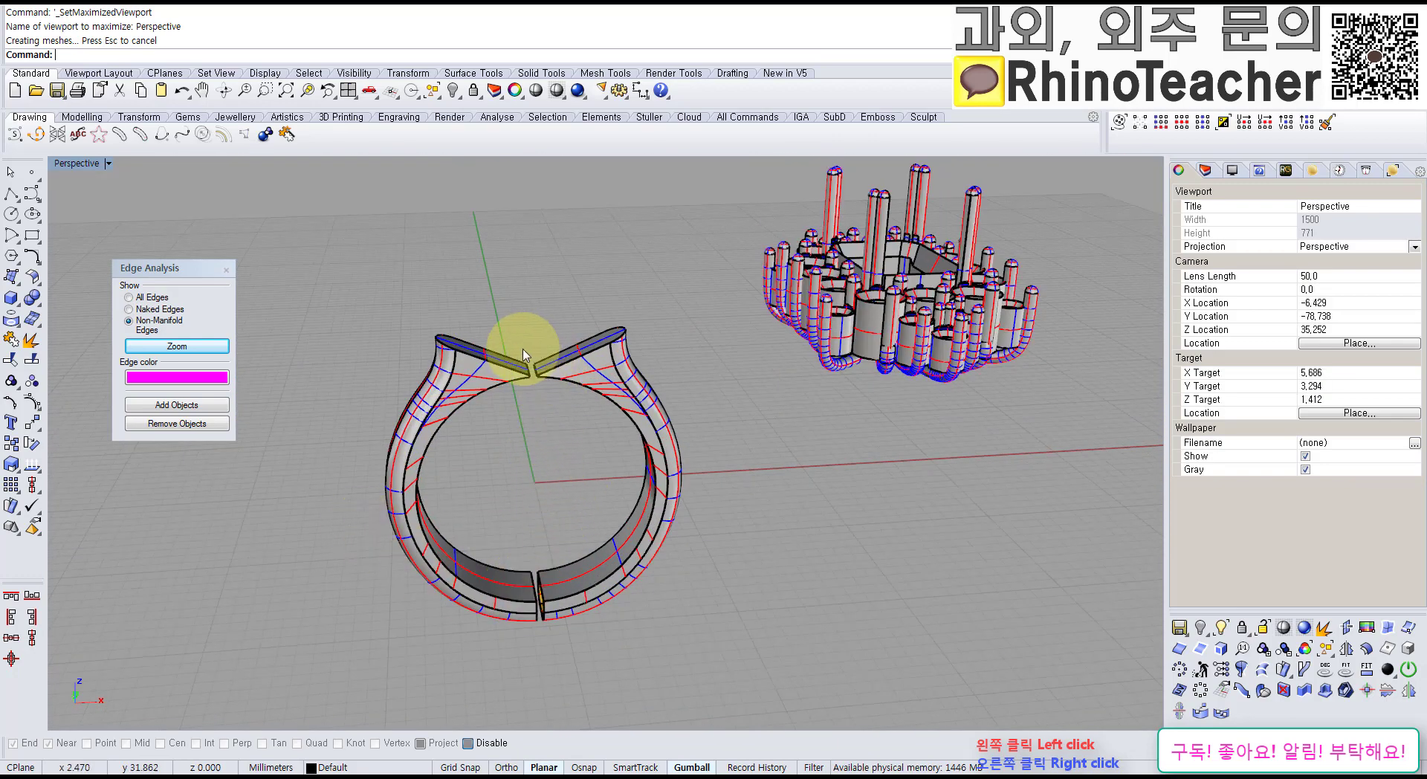
right_drag(495, 435, 573, 423)
scroll(422, 432, up, 6)
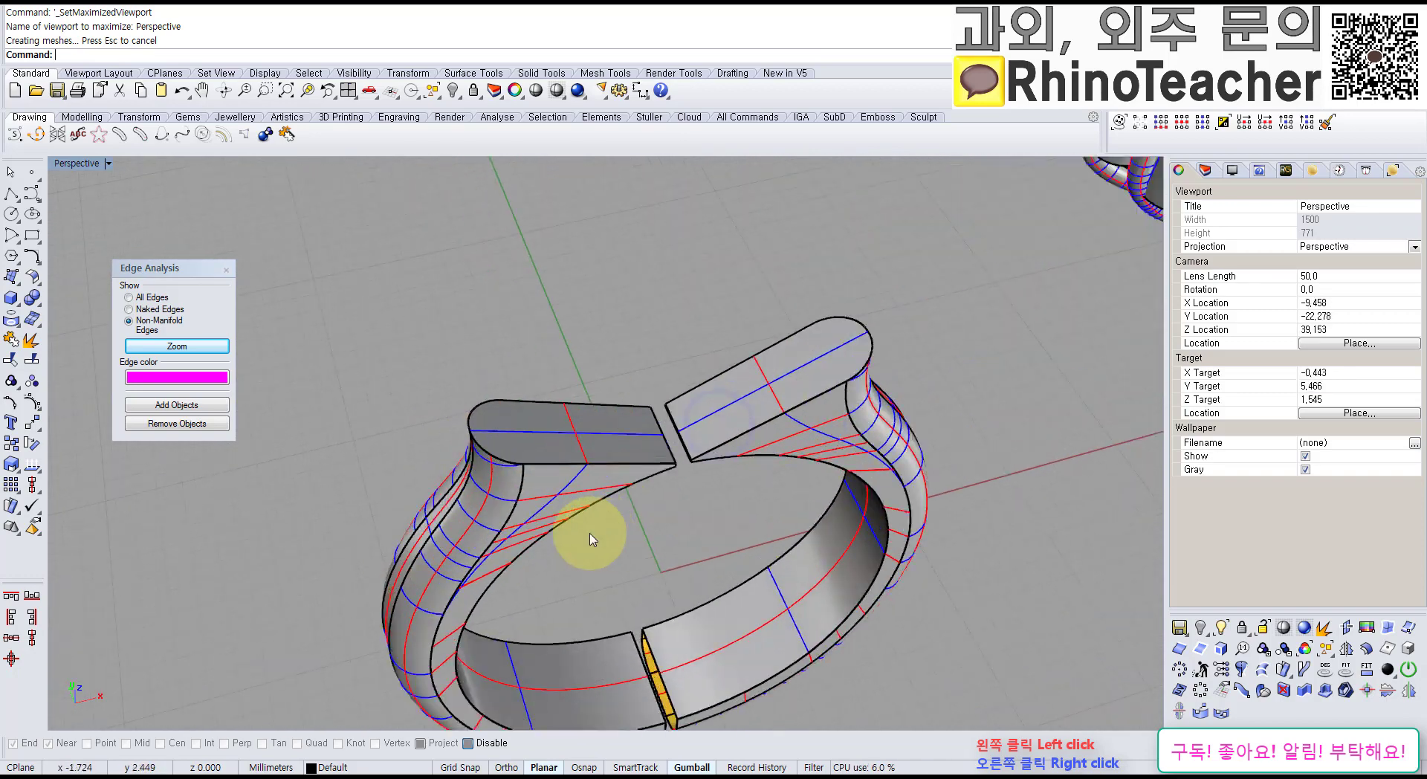
right_drag(577, 522, 631, 454)
scroll(547, 245, up, 5)
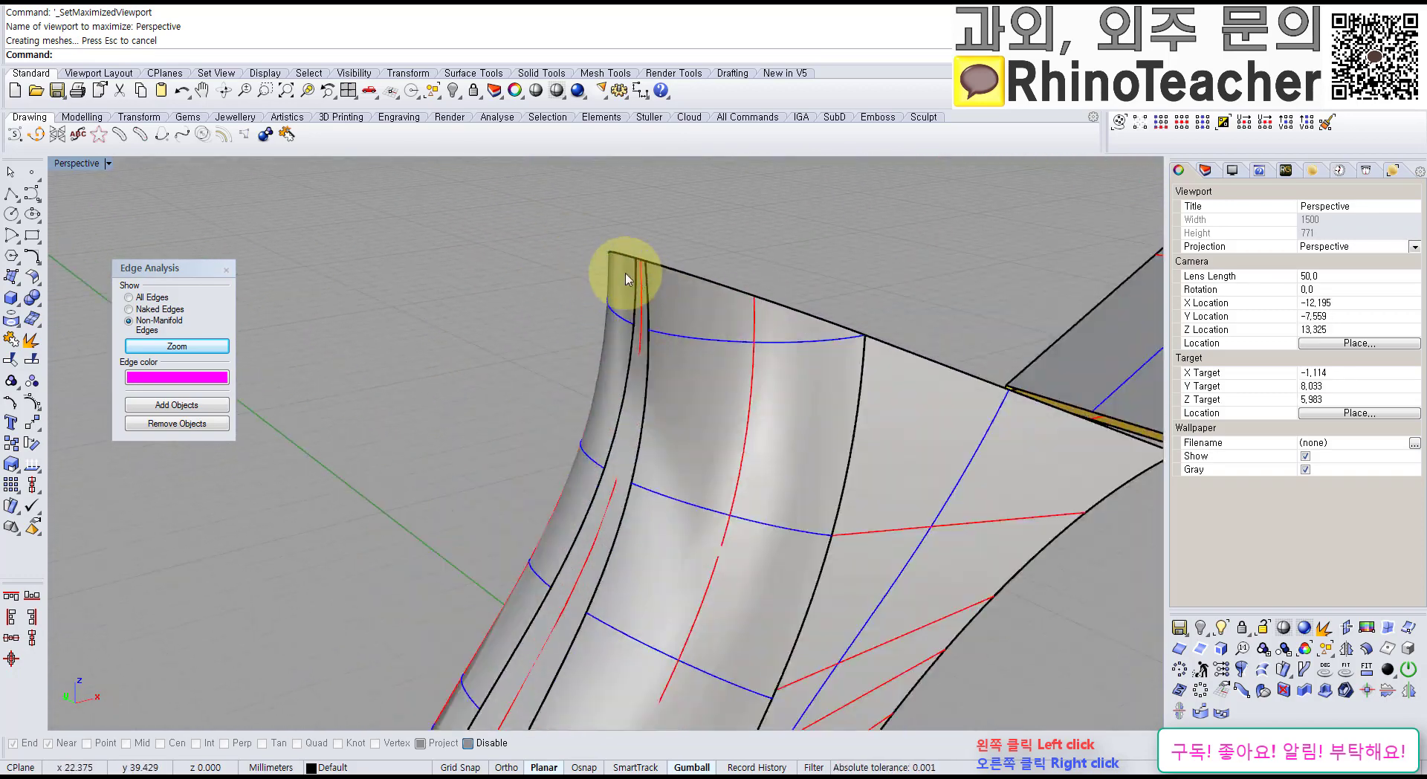
scroll(644, 275, down, 3)
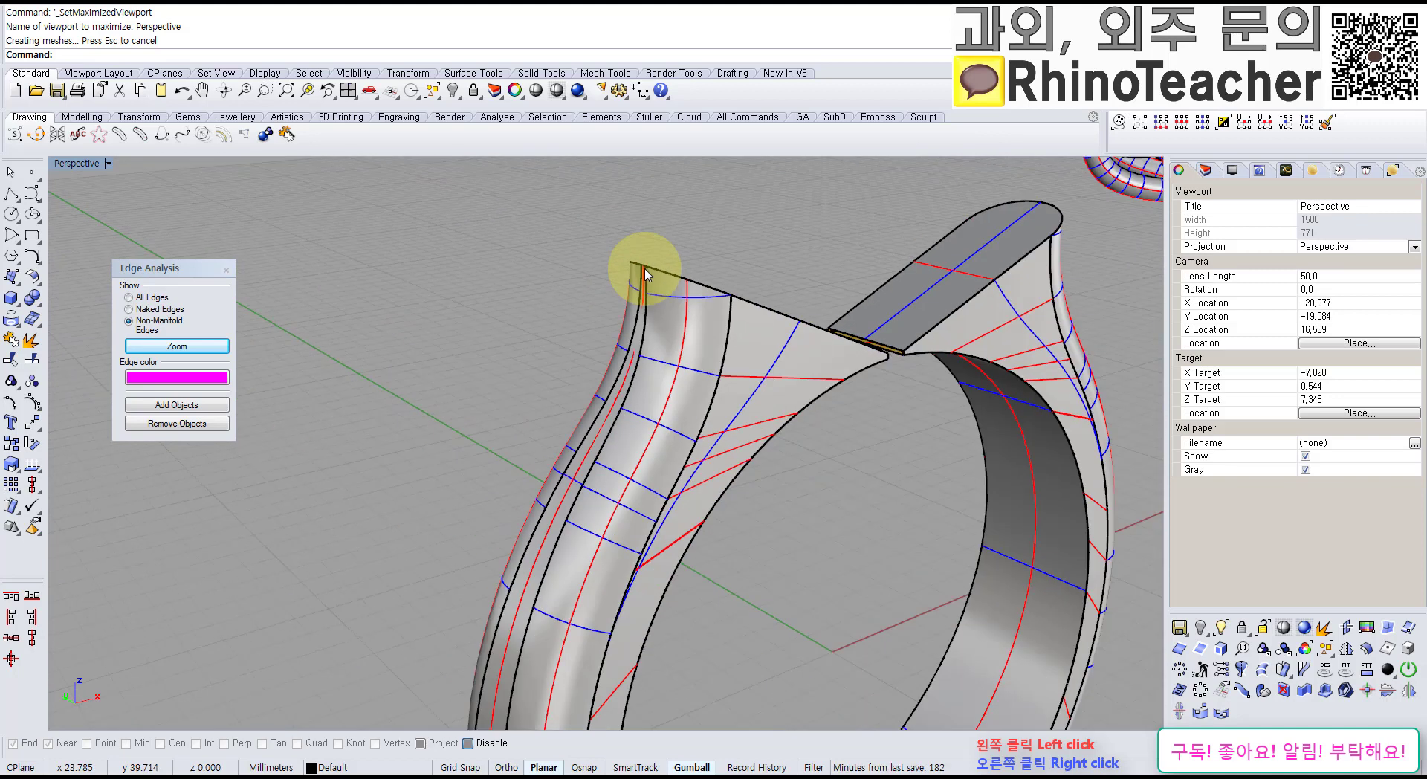
Step: Undo the deletion, the split and the centre rectangle, and deselect the restored ring
key(ctrl+z)
key(ctrl+z)
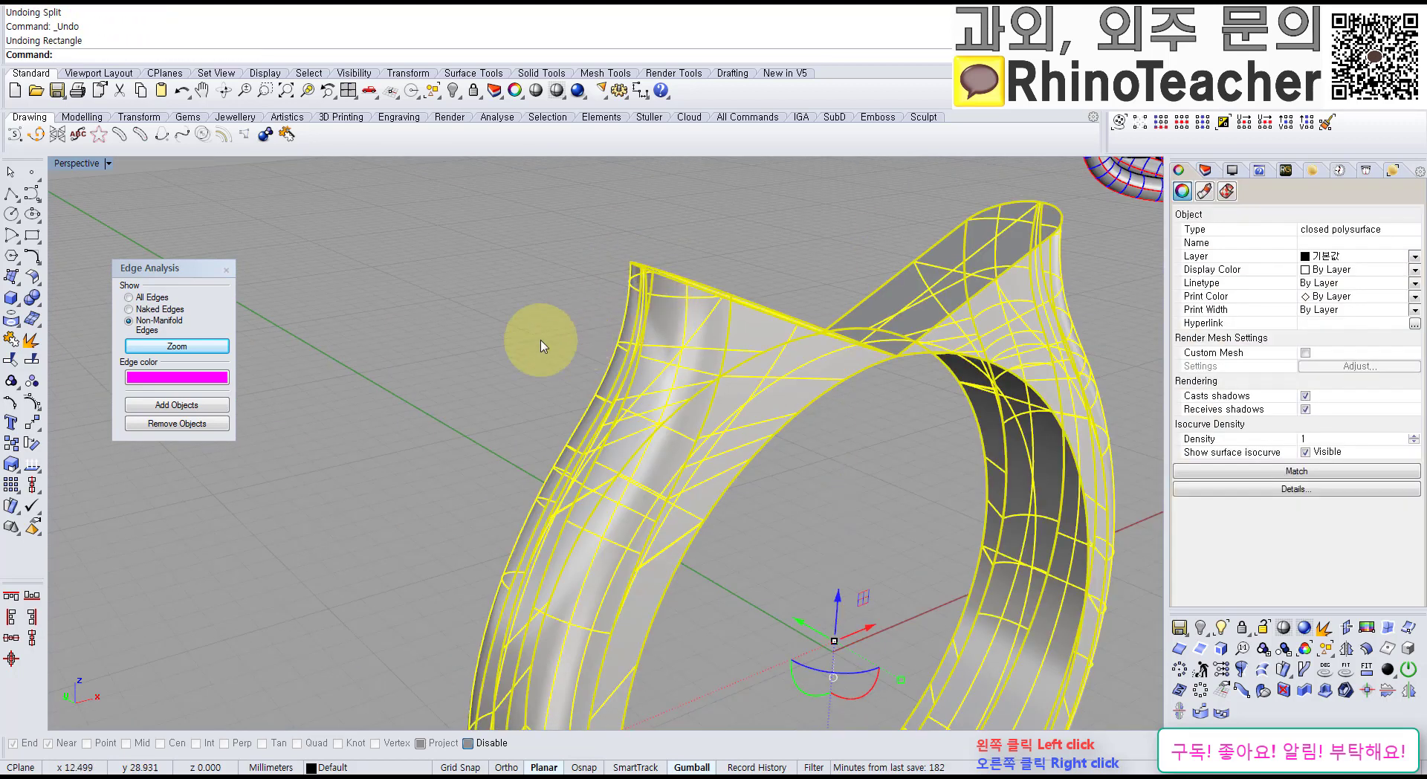
click(485, 343)
scroll(497, 364, down, 4)
right_drag(563, 467, 517, 406)
Step: In the Front view, draw a slanted single-segment polyline across the pointed tip of the ring's left shoulder
key(ctrl+F2)
scroll(494, 388, down, 1)
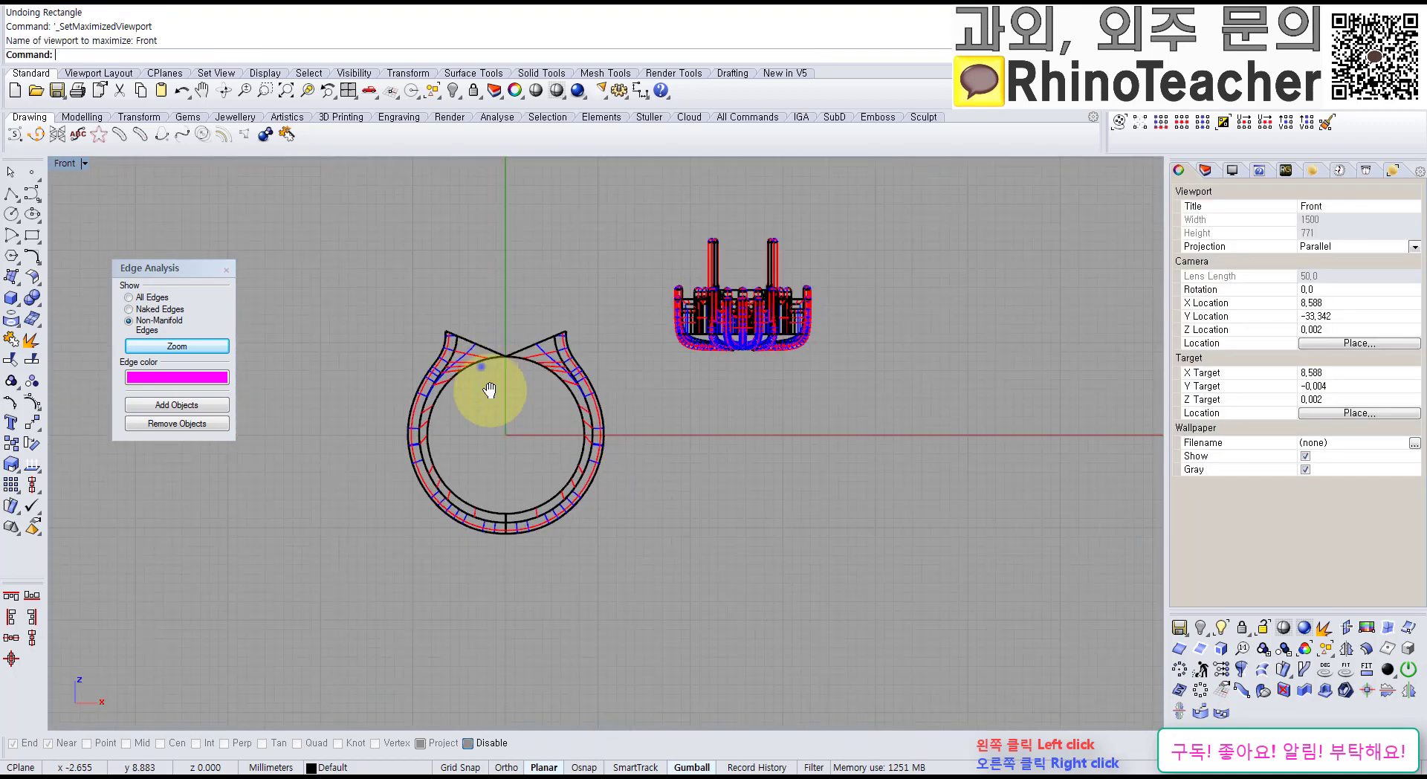
scroll(414, 350, up, 5)
key(Left)
key(Down)
click(11, 193)
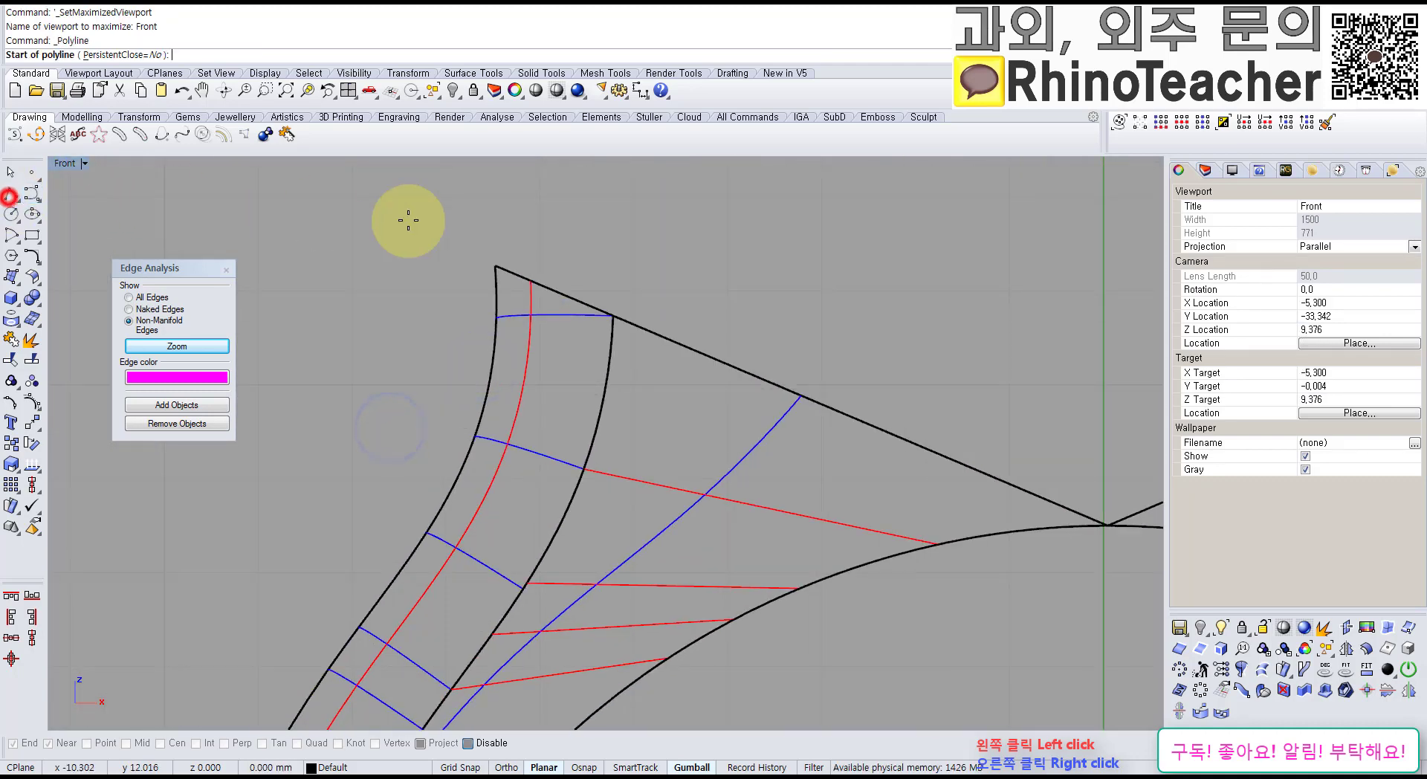
click(466, 304)
click(586, 233)
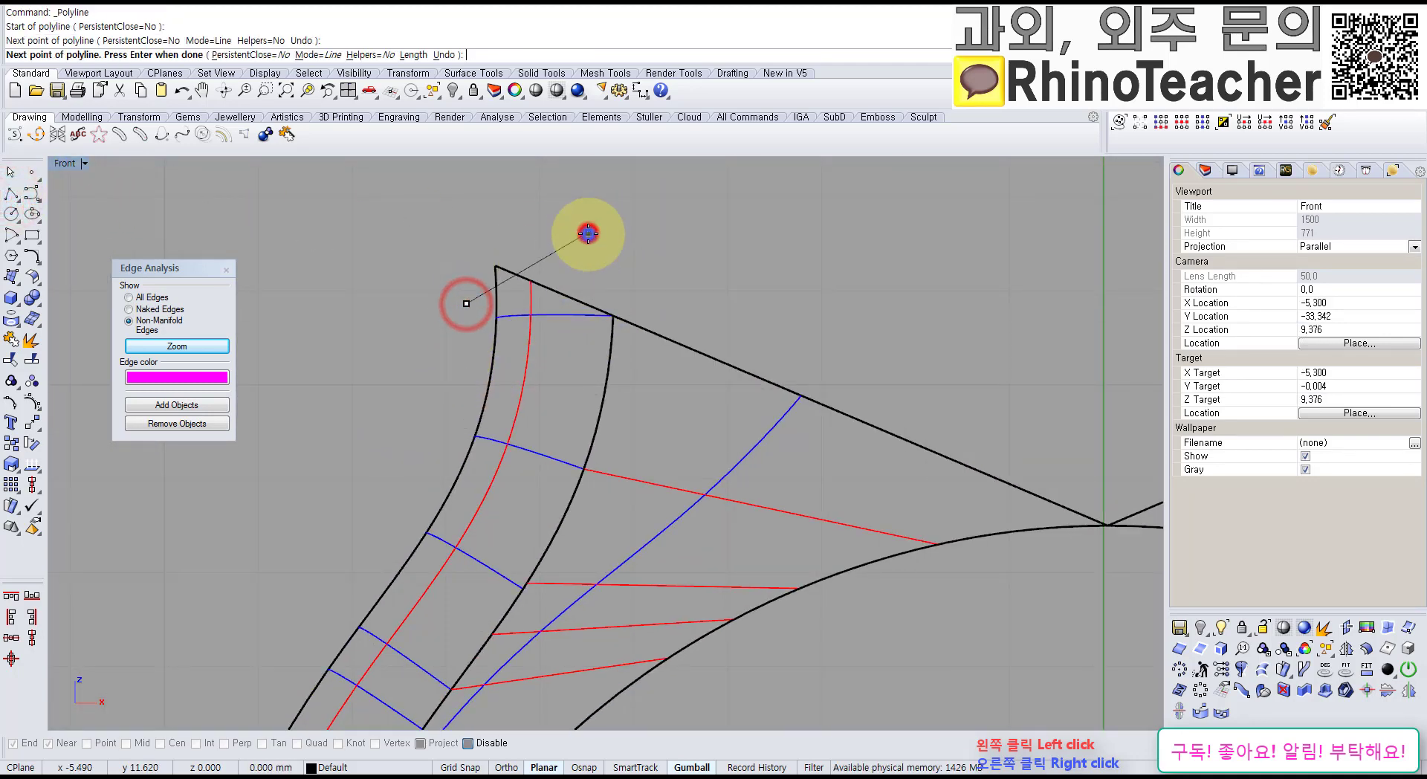
right_click(587, 233)
Step: Delete the slanted line drawn across the shoulder tip, keeping the ring
scroll(481, 292, up, 10)
drag(686, 262, 610, 348)
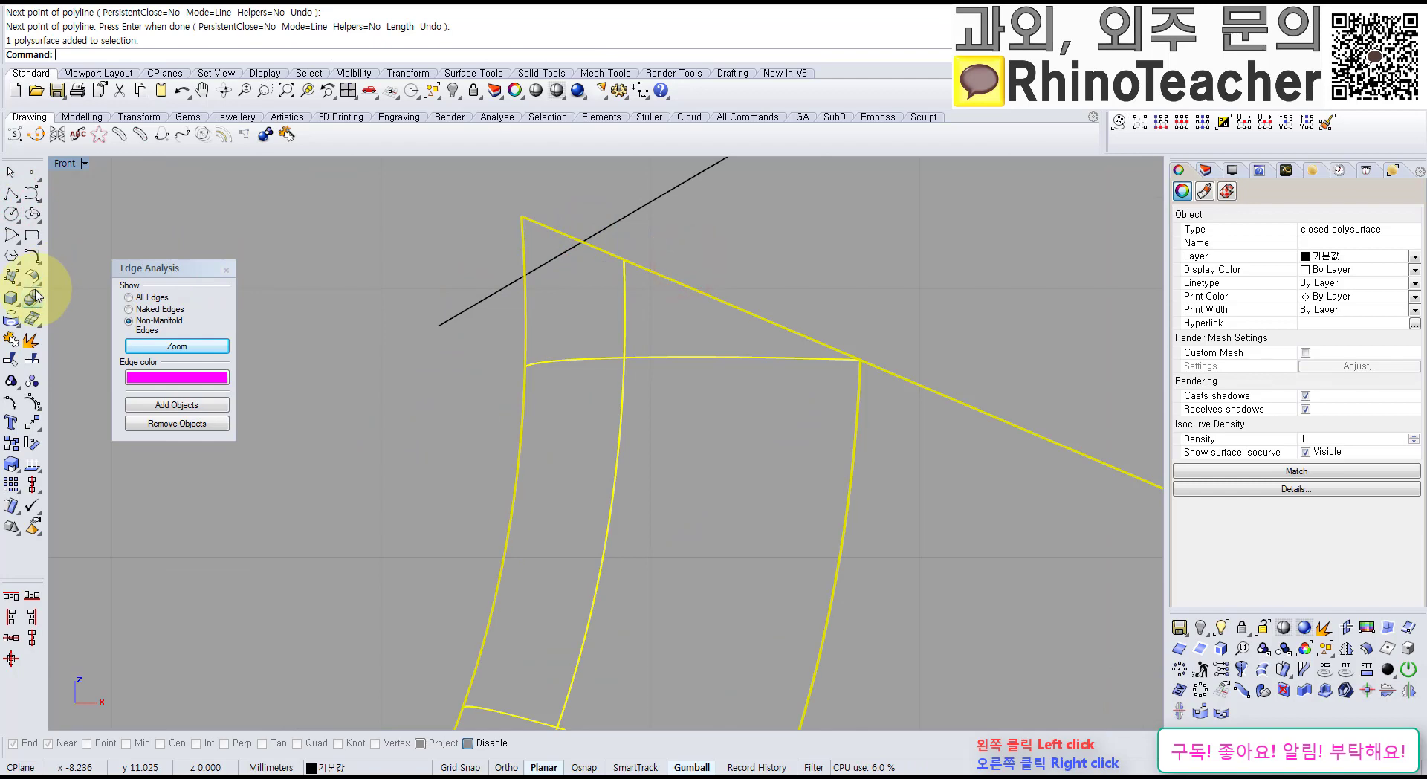
right_drag(479, 271, 423, 332)
drag(401, 423, 319, 333)
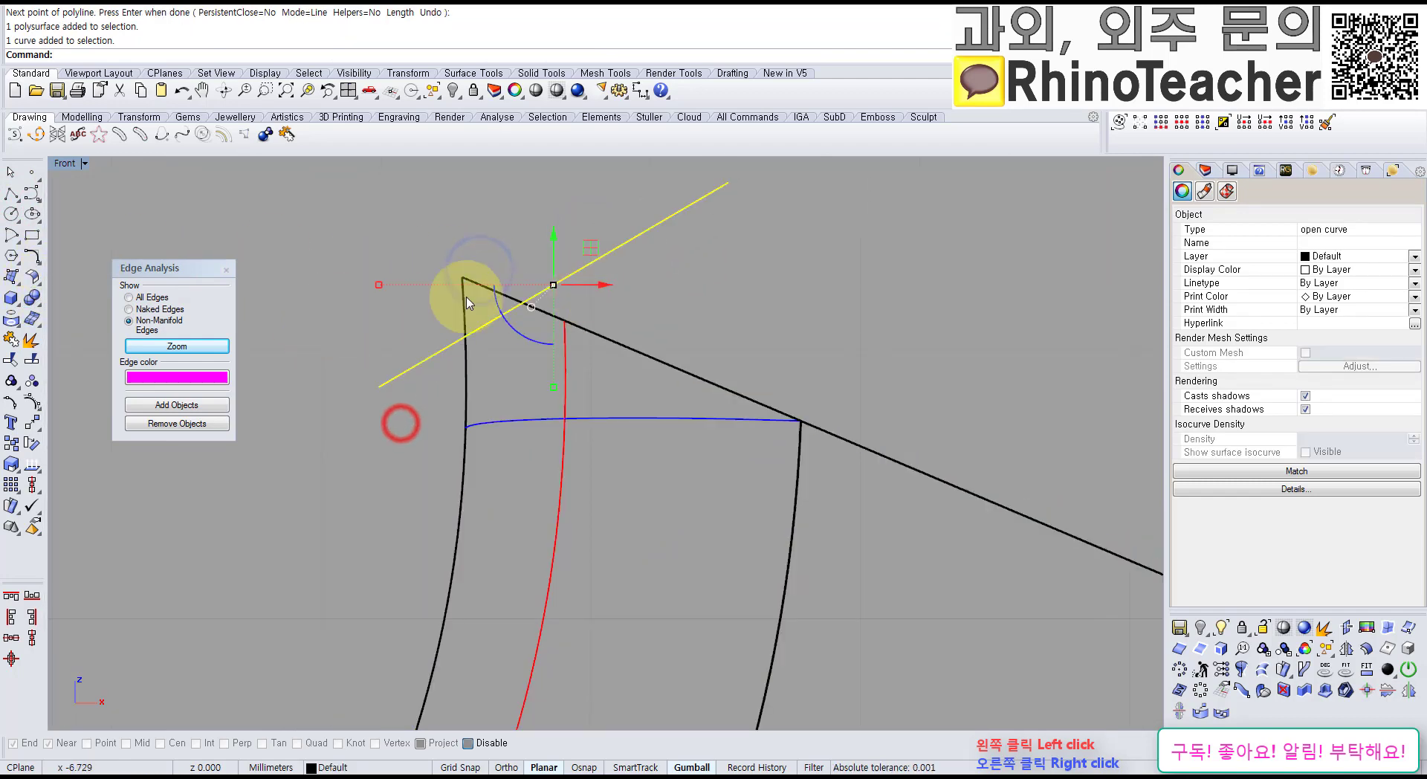
scroll(600, 320, down, 8)
right_drag(716, 341, 690, 357)
key(Delete)
scroll(525, 366, down, 6)
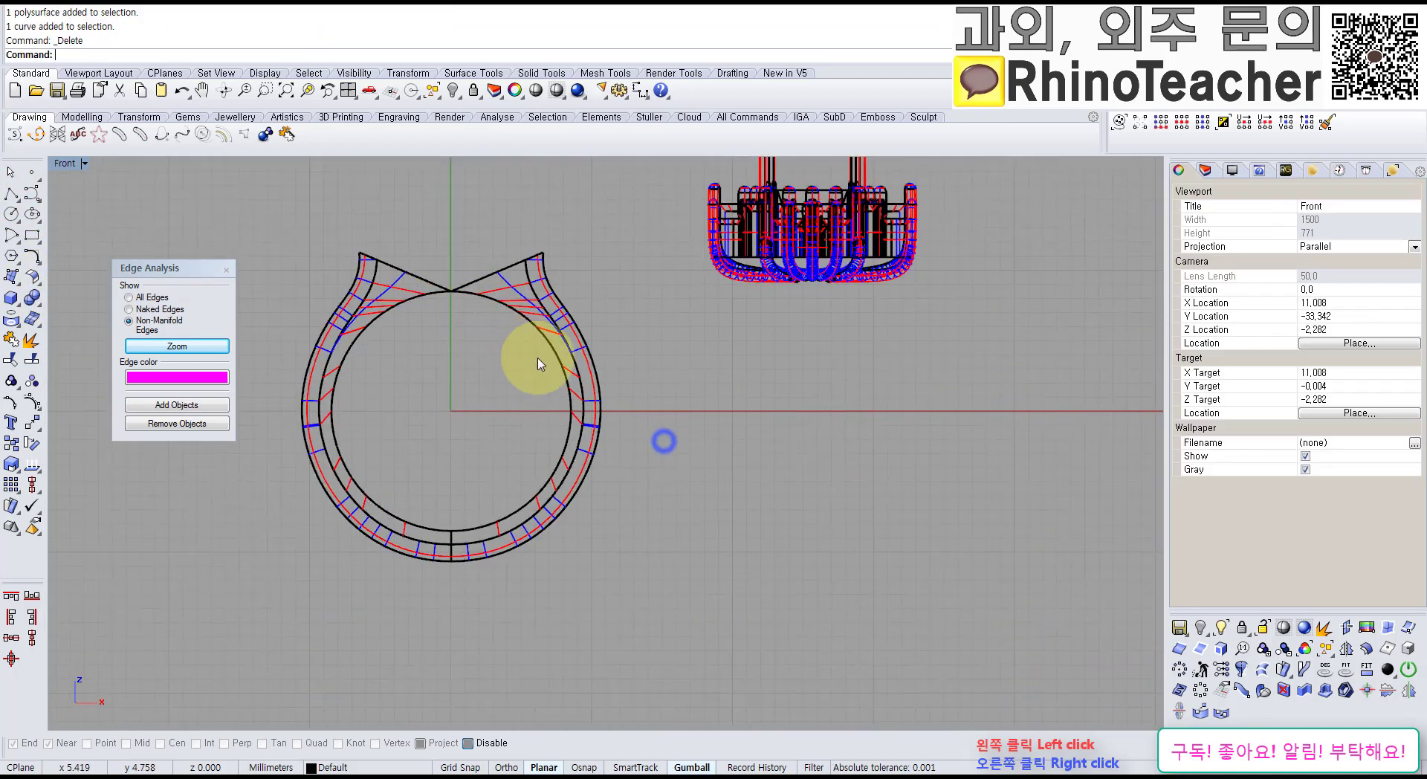
Step: In the Perspective view, use Show Selected to bring back the hidden title text, captions, reference images and example objects
key(ctrl+F4)
scroll(751, 327, down, 10)
shift+right_drag(939, 376, 673, 408)
right_drag(749, 320, 740, 403)
scroll(847, 332, down, 6)
right_drag(832, 375, 816, 384)
middle_click(798, 360)
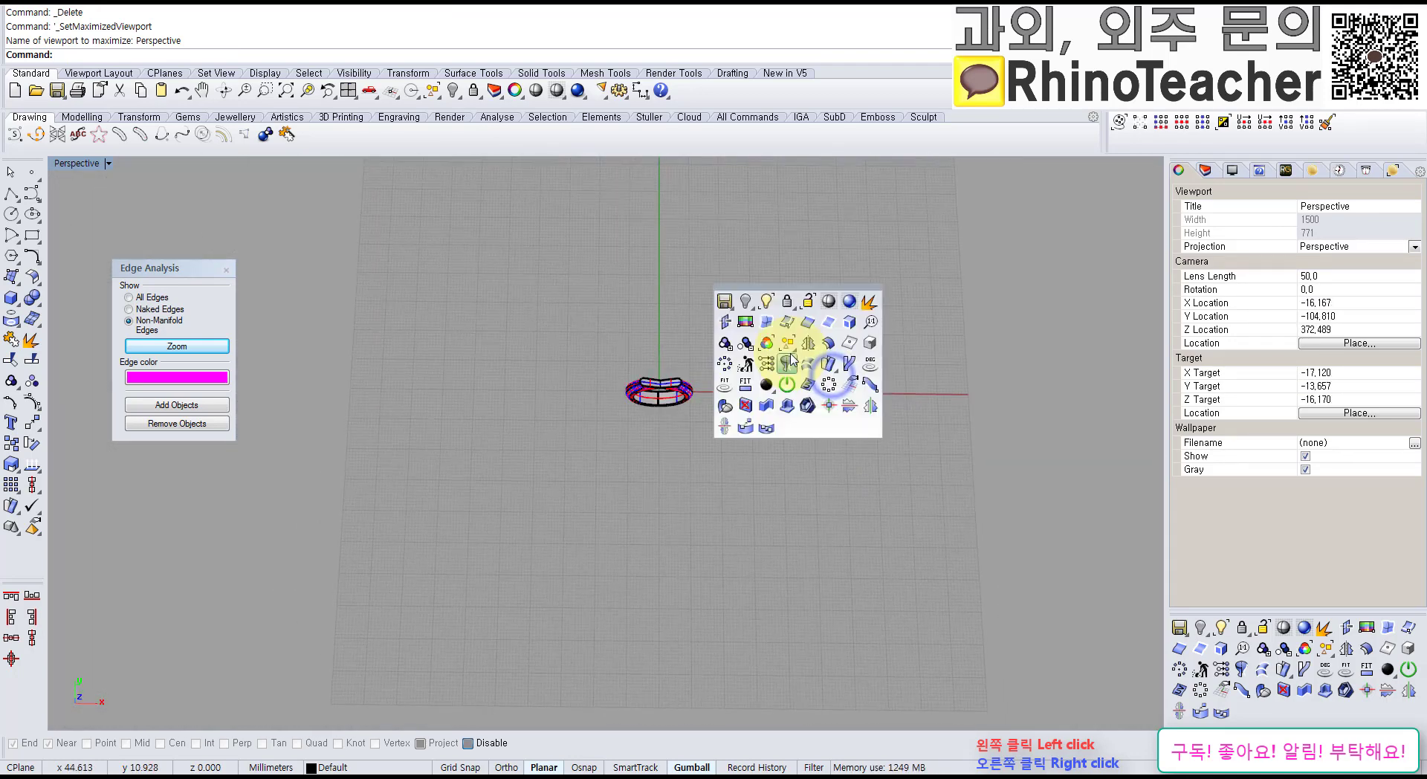
click(764, 301)
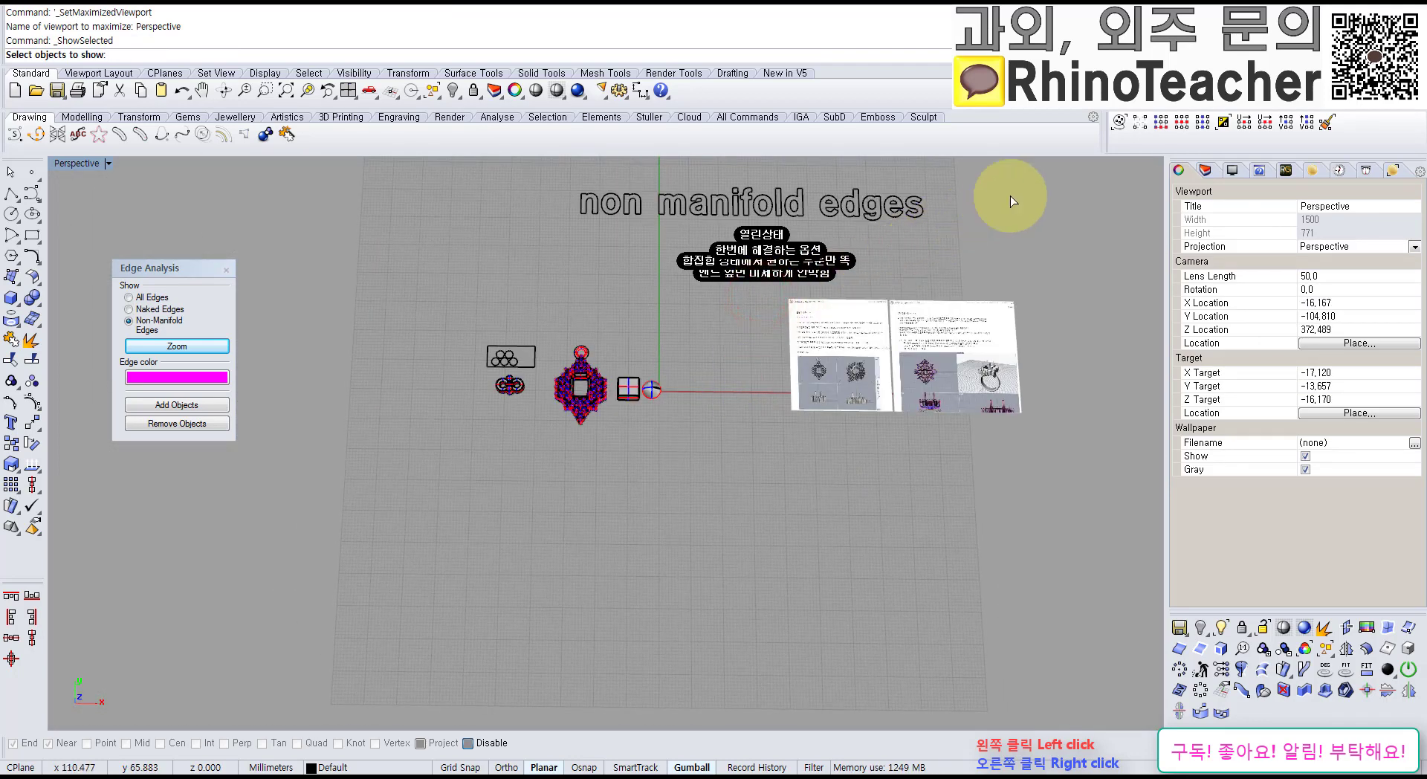
drag(392, 397, 357, 423)
right_click(679, 284)
scroll(790, 261, up, 6)
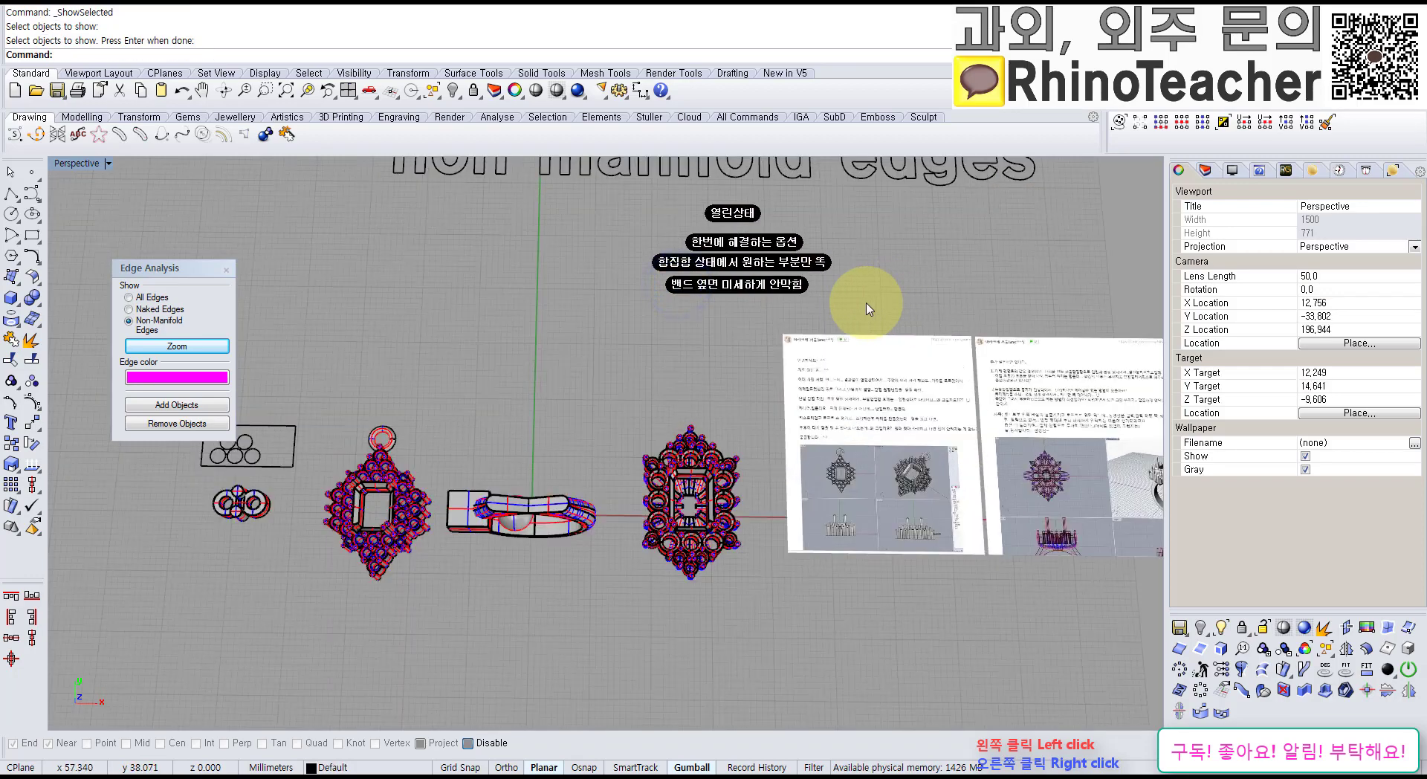
Step: In the Top view, delete the ring band lying between the two jewelled pieces
key(ctrl+F1)
scroll(669, 380, down, 6)
scroll(595, 424, down, 6)
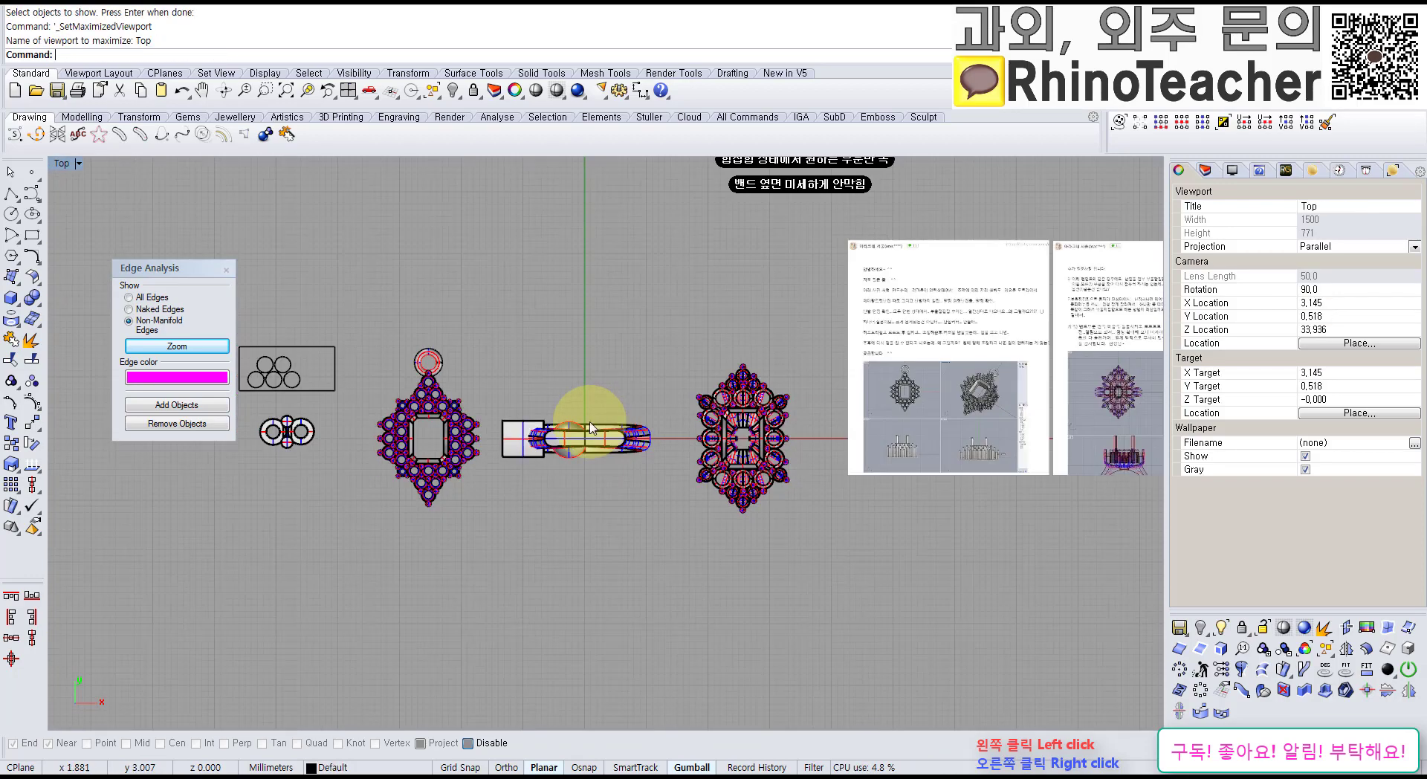
right_drag(586, 428, 690, 464)
scroll(690, 464, up, 6)
drag(773, 519, 740, 409)
right_drag(746, 399, 649, 459)
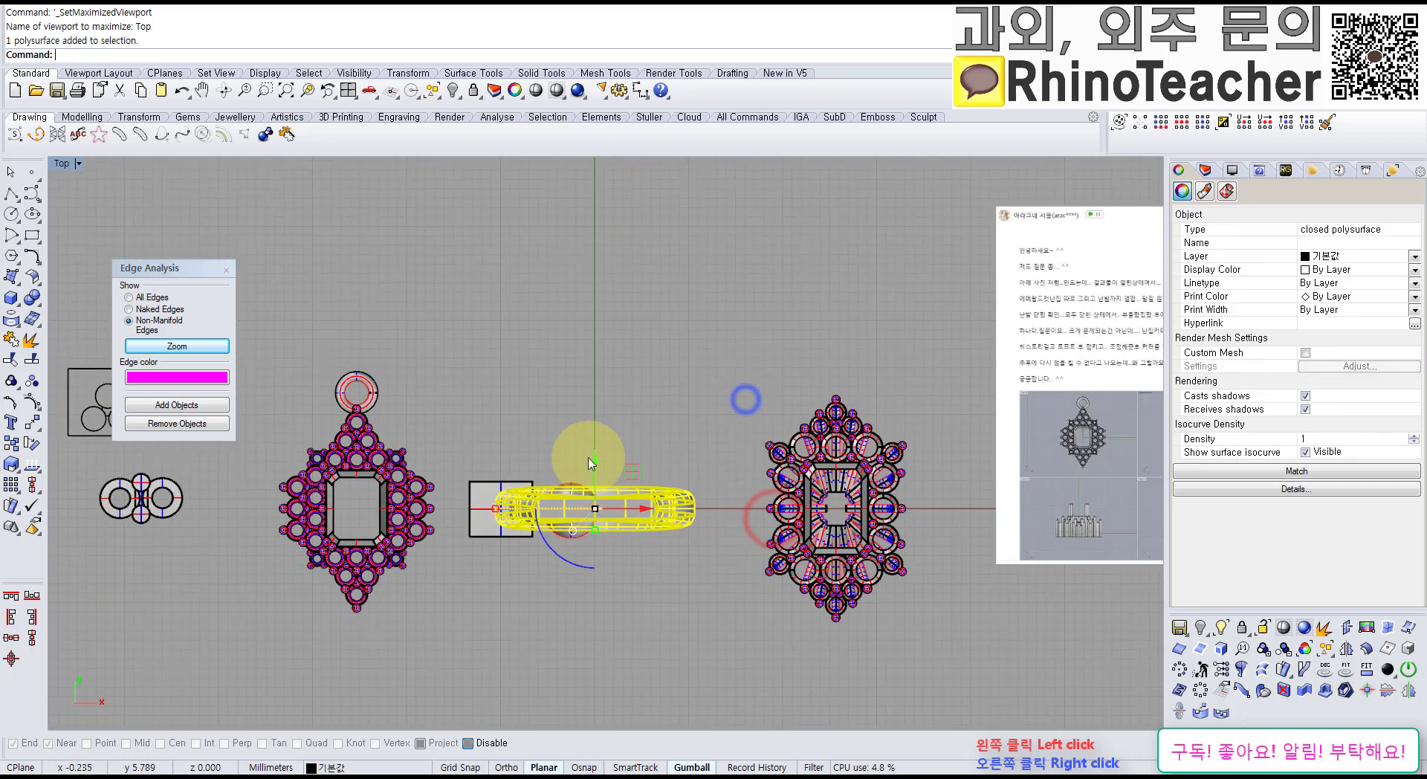
key(Delete)
scroll(458, 385, down, 4)
right_drag(596, 372, 490, 418)
scroll(493, 418, down, 6)
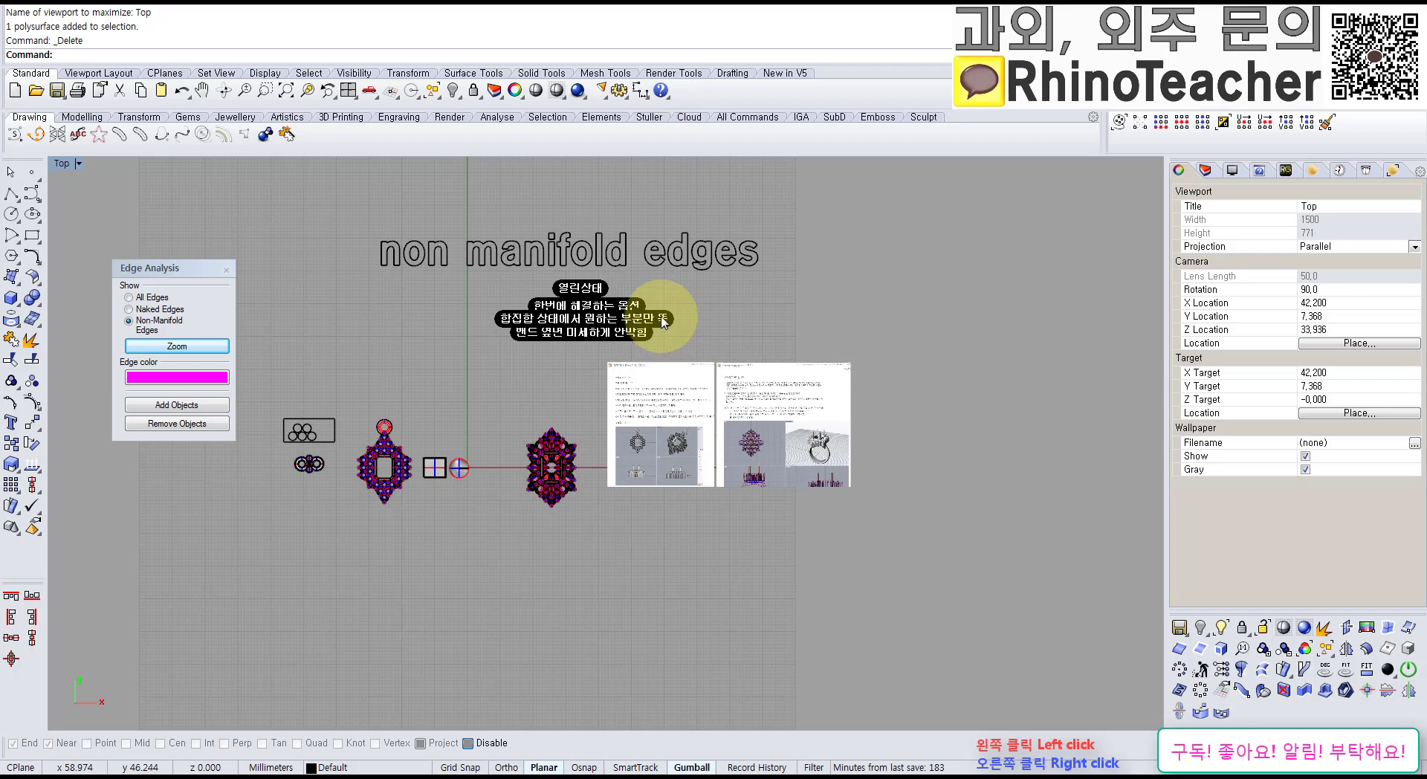
Step: Review the question captions beneath the title and close the non-manifold edge analysis
scroll(661, 321, up, 5)
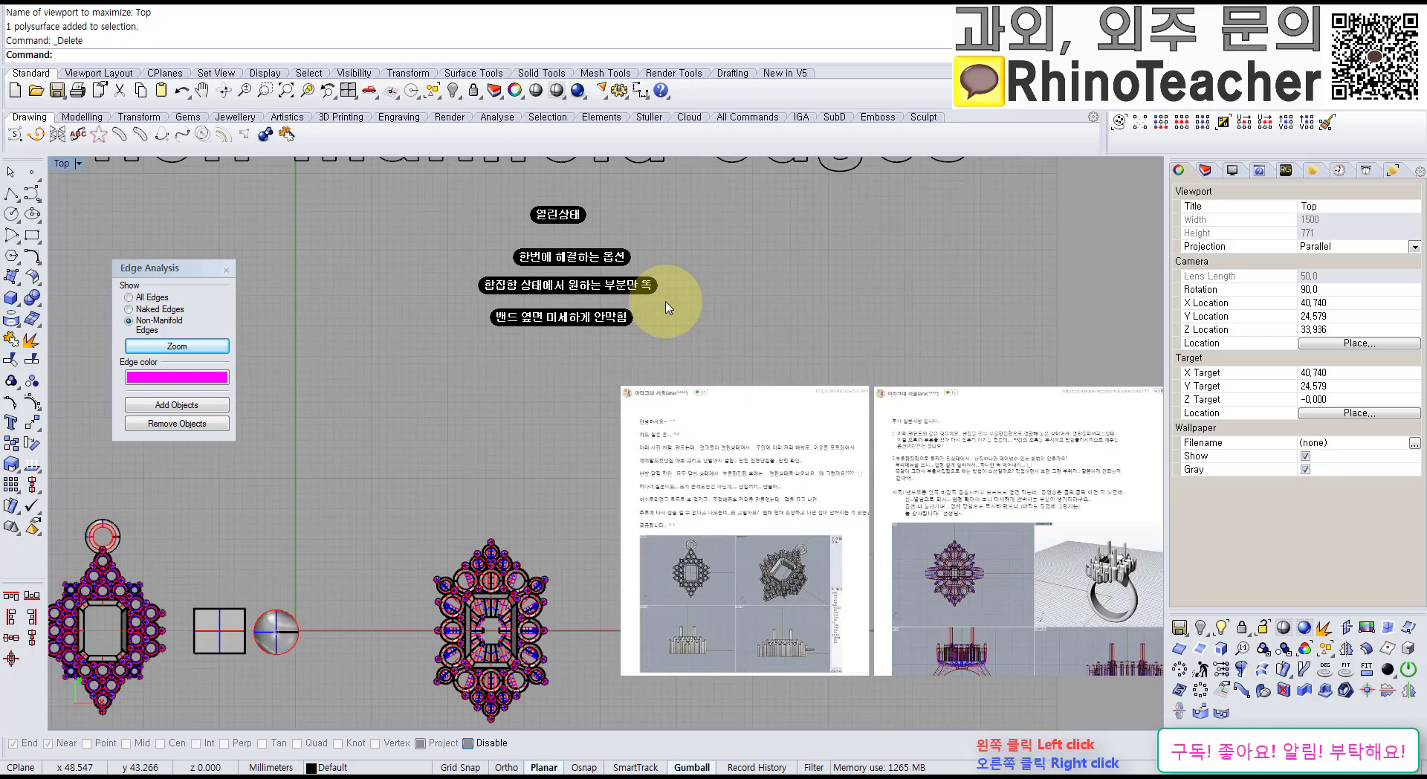
scroll(677, 386, down, 4)
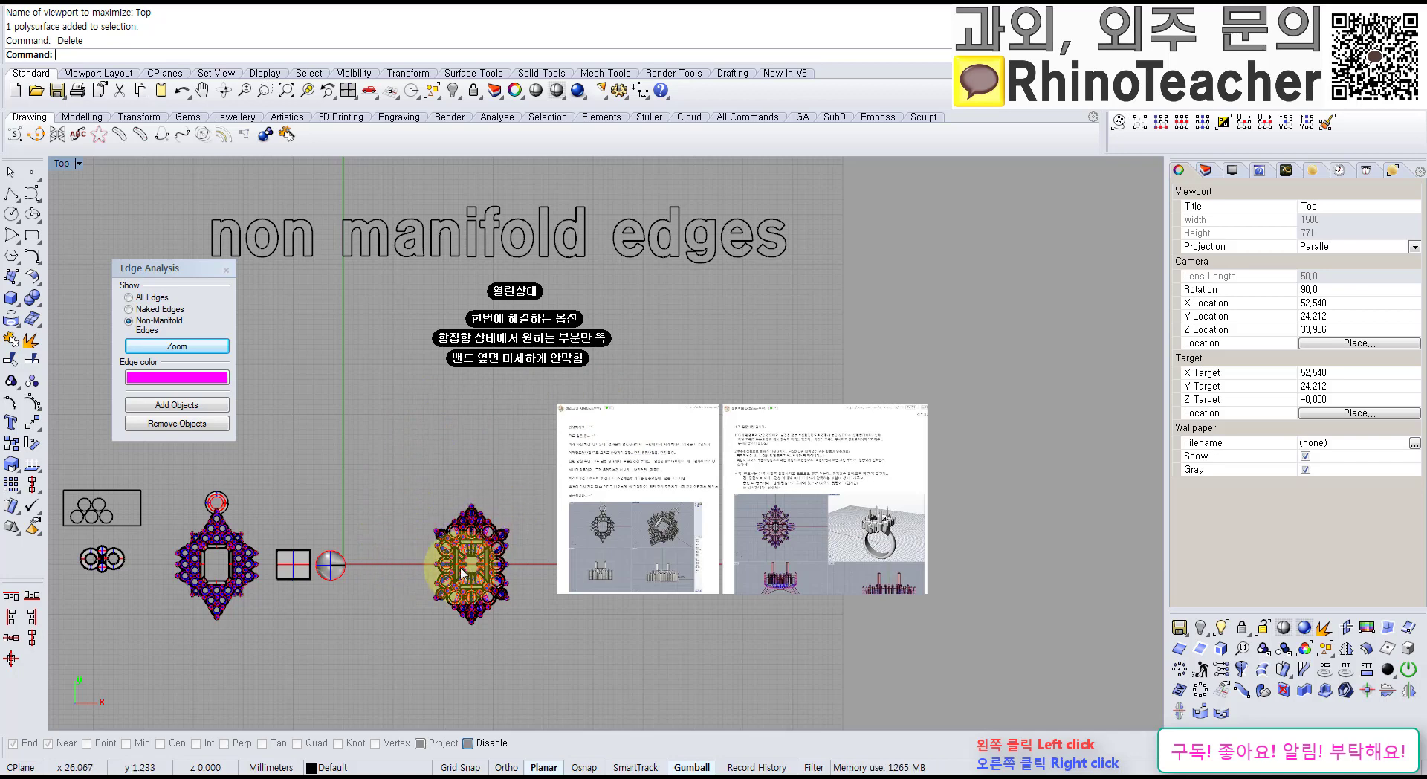
click(226, 271)
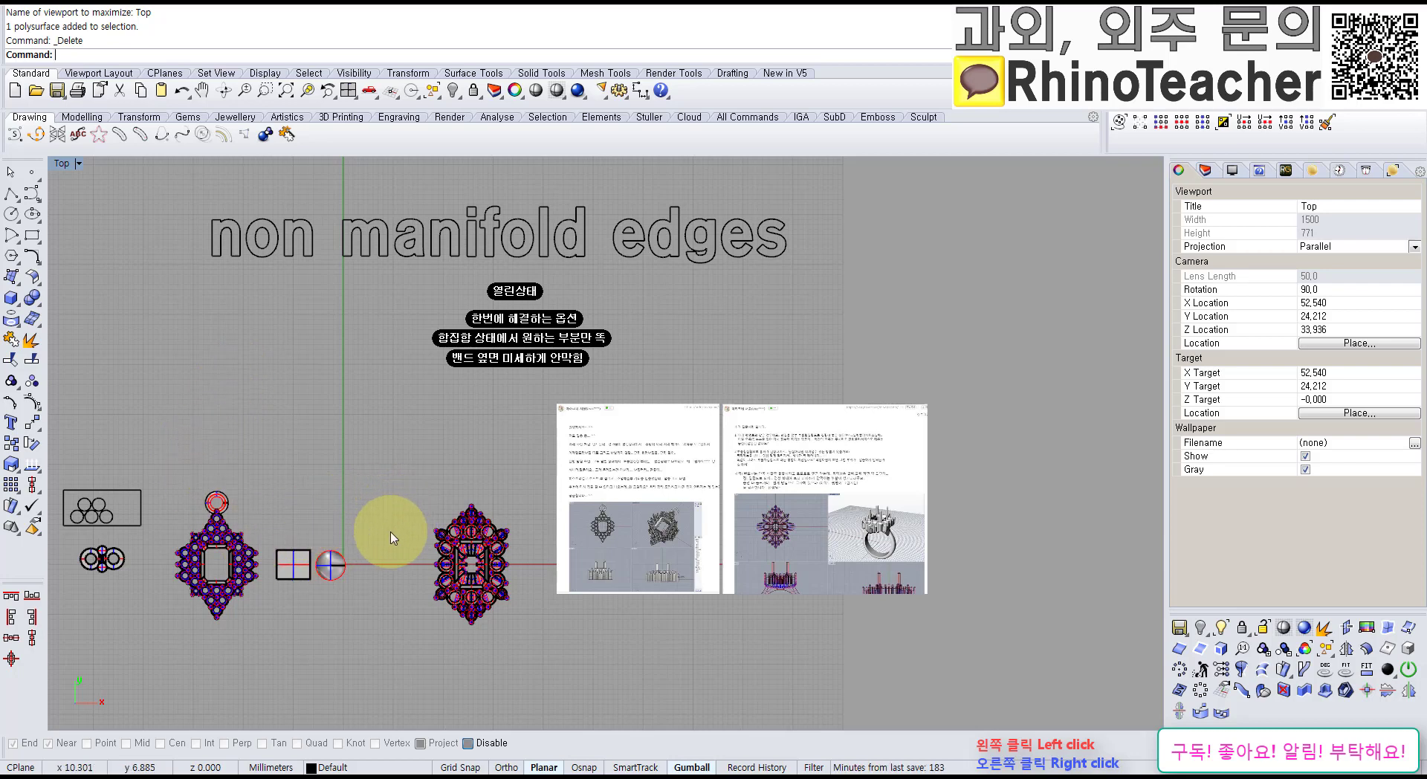
right_drag(394, 514, 443, 546)
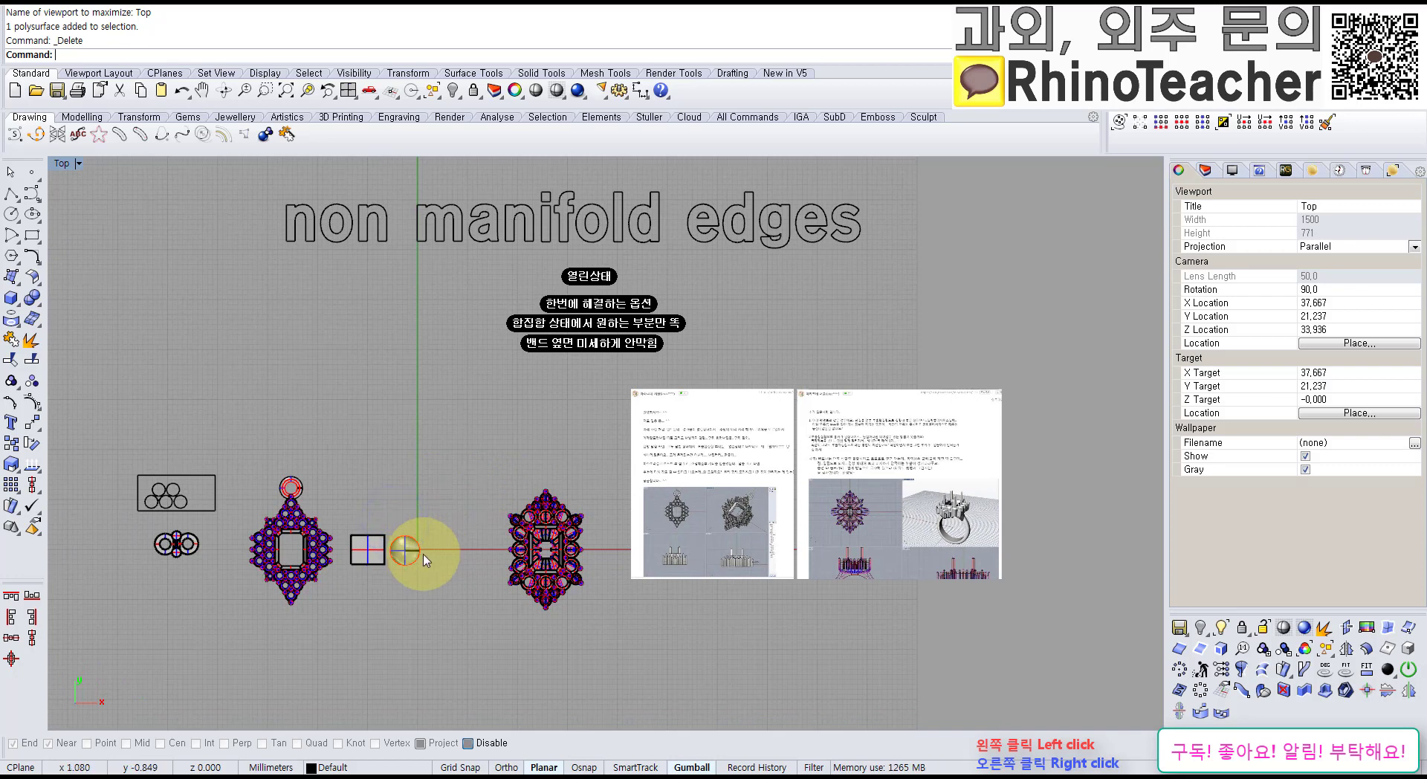